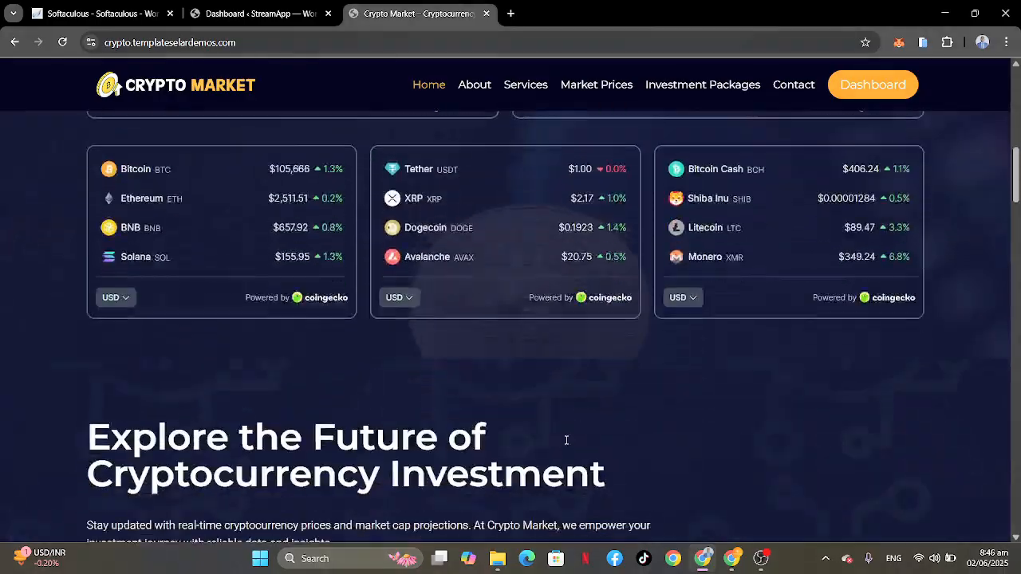
Step: Look through the Crypto Market demo homepage, from the coin price widgets to the investment sections
scroll(565, 445, "down", 15)
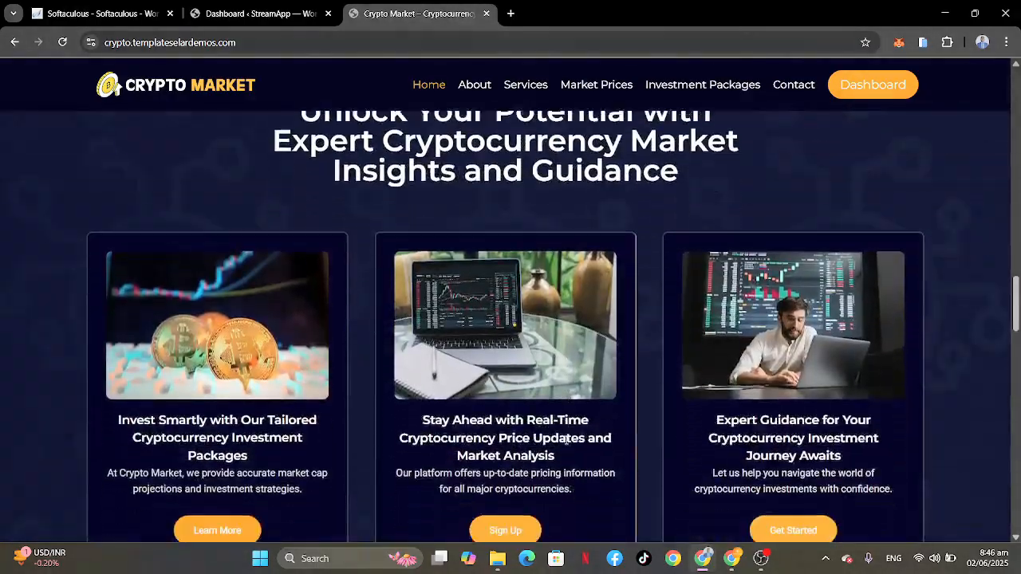
scroll(565, 444, "down", 9)
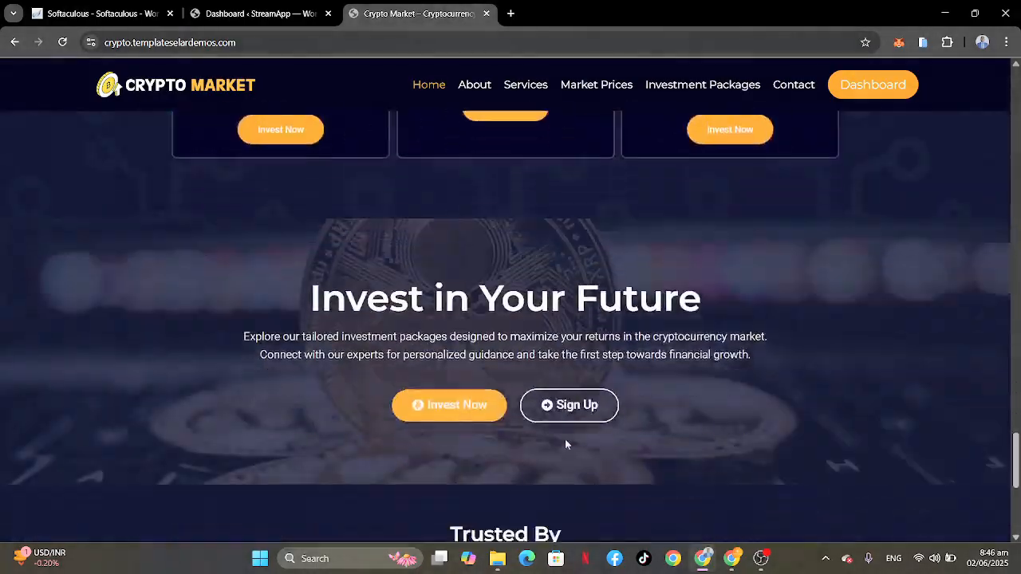
scroll(566, 445, "up", 15)
scroll(565, 445, "up", 12)
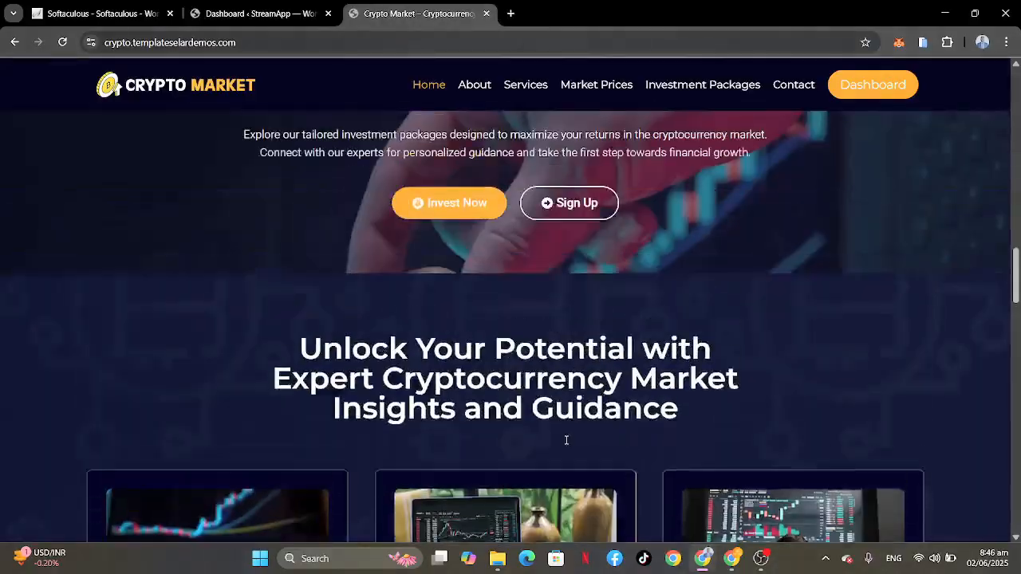
scroll(566, 444, "up", 10)
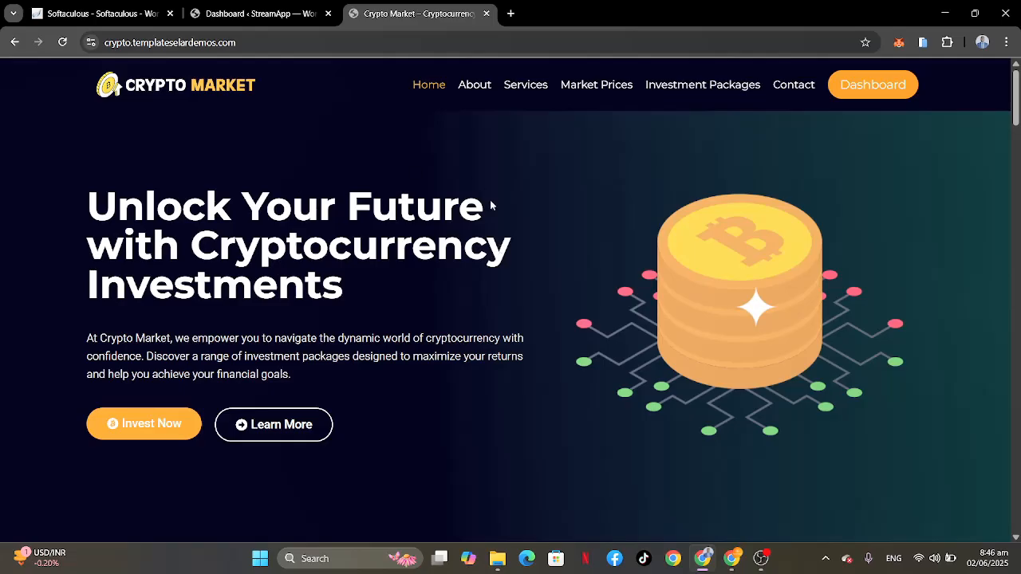
Step: Open templateselar.com in a new browser tab and find the Crypto Market template listing, comparing it with the demo site
left_click(511, 13)
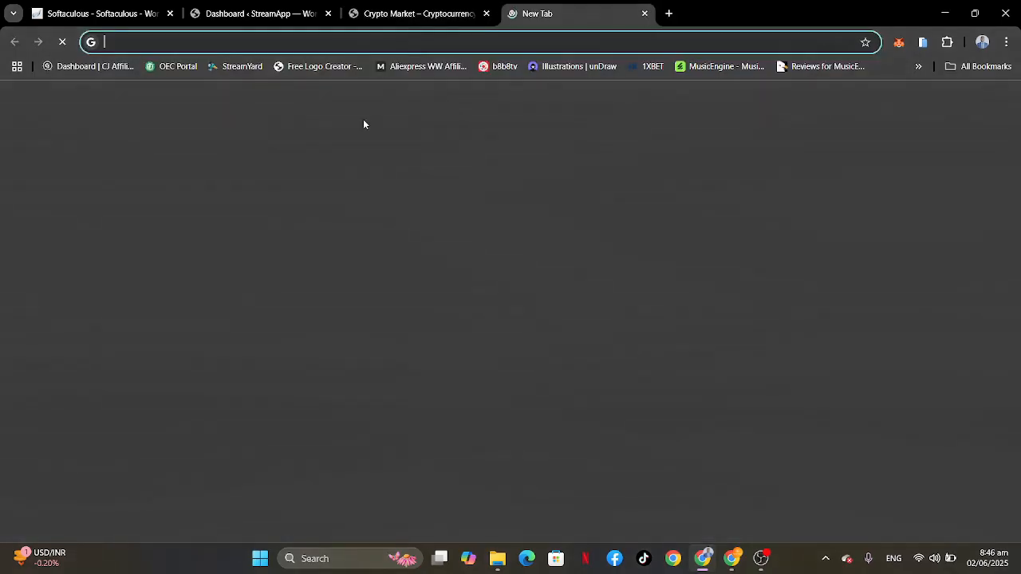
type("TEMPLATE")
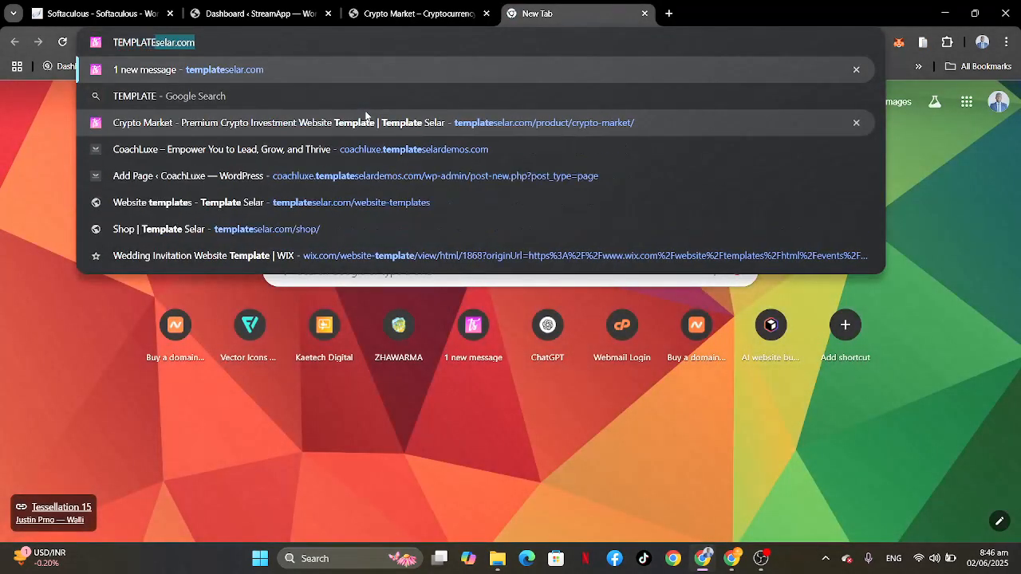
key("Return")
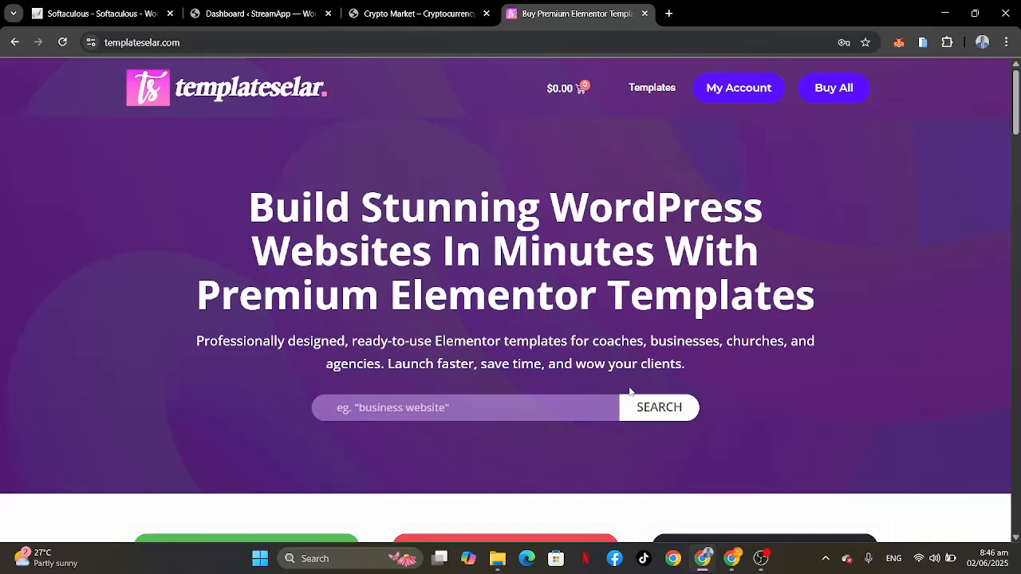
scroll(630, 392, "down", 9)
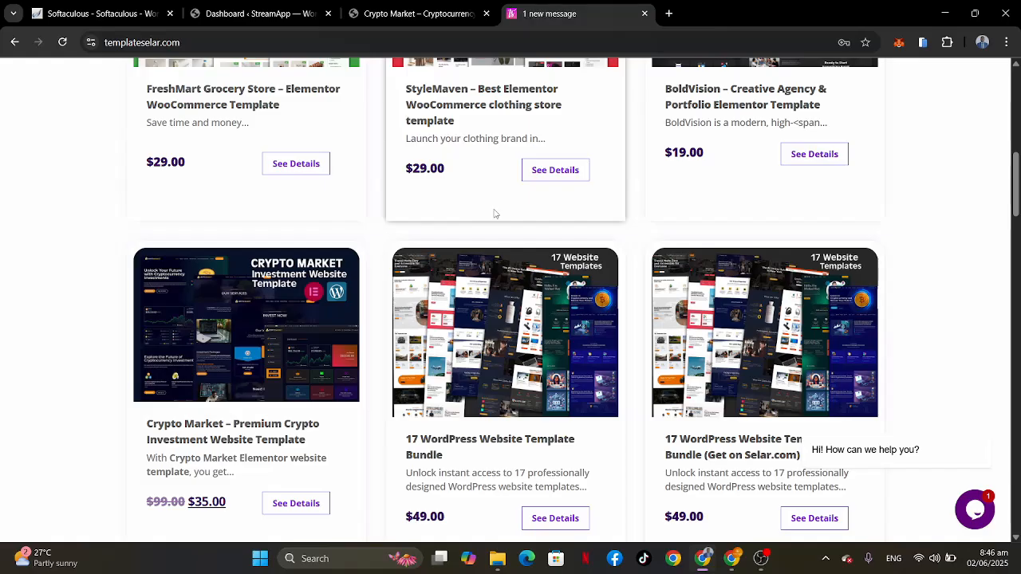
left_click(409, 16)
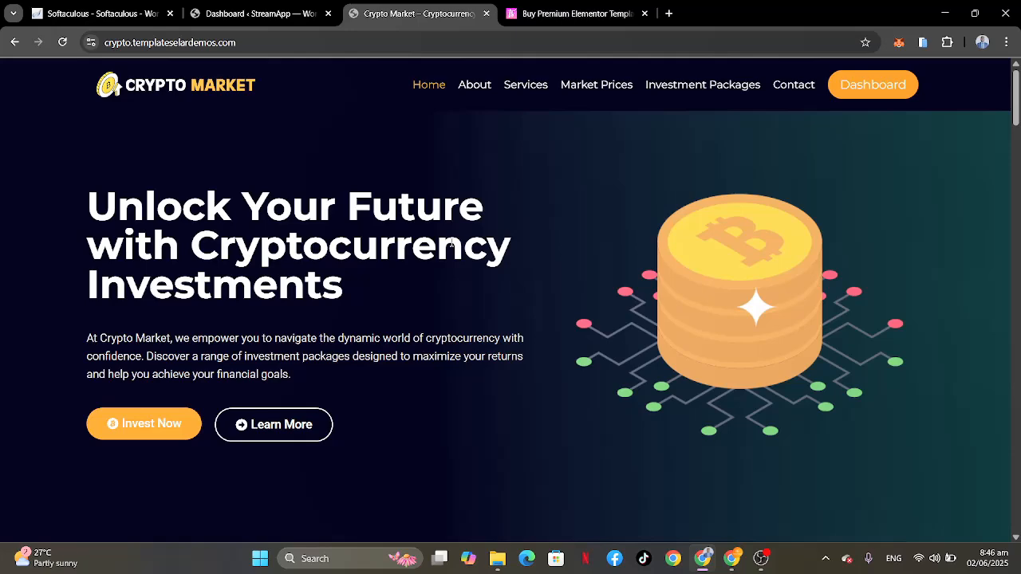
left_click(563, 14)
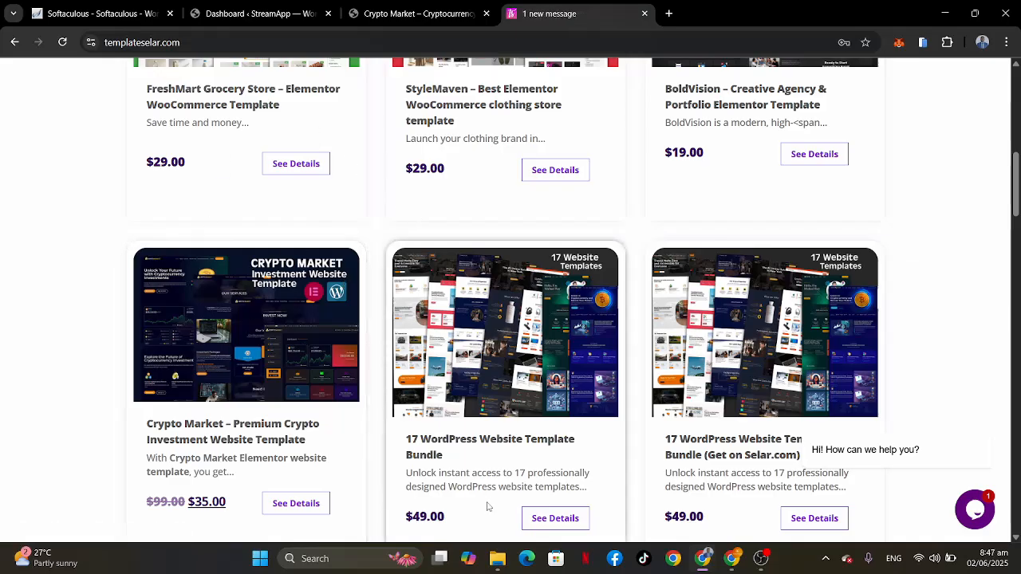
Step: Switch to File Explorer and view the contents of the extracted Child theme & Documentation folder in Downloads
left_click(497, 558)
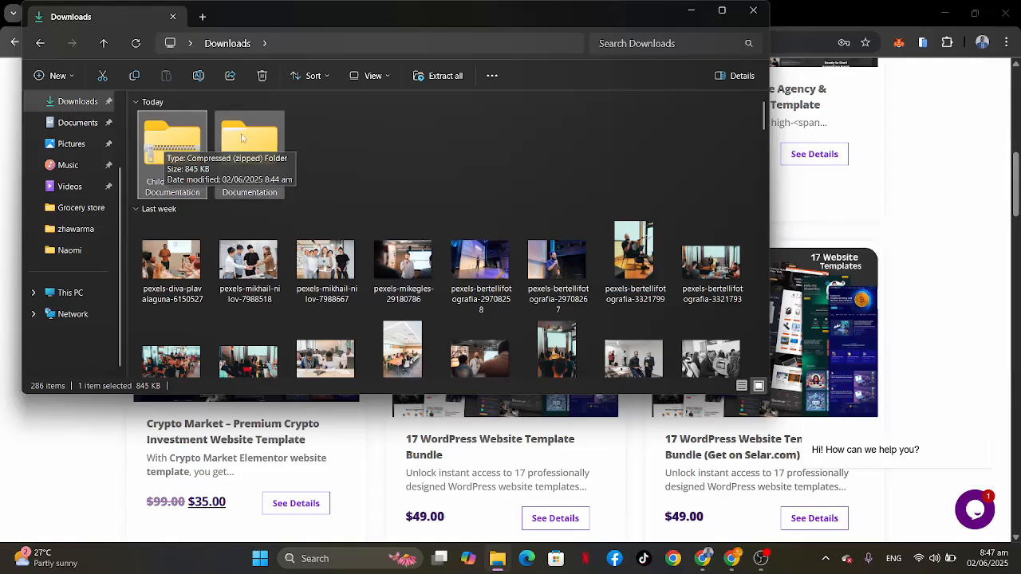
left_click(268, 143)
double_click(260, 145)
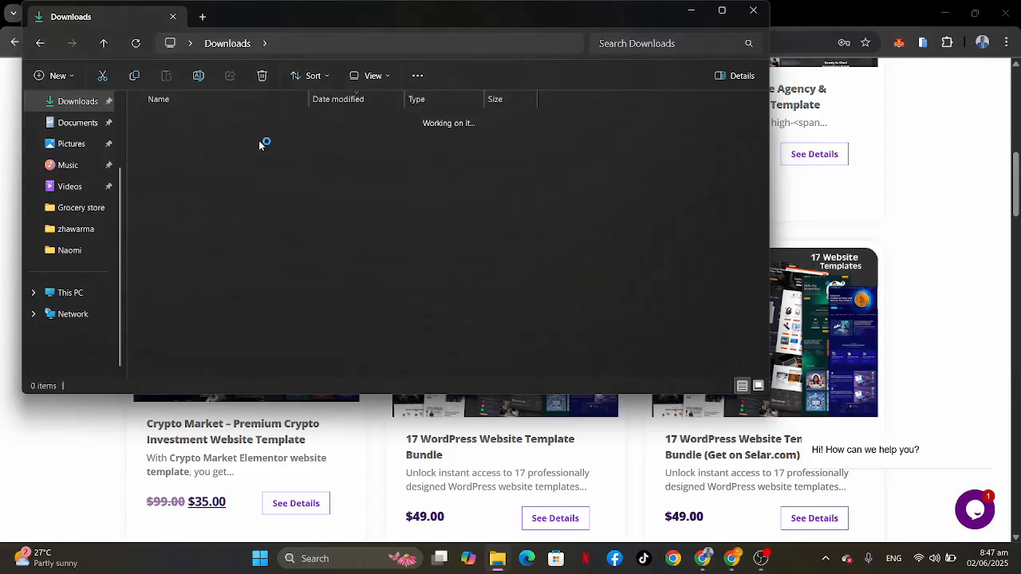
double_click(206, 136)
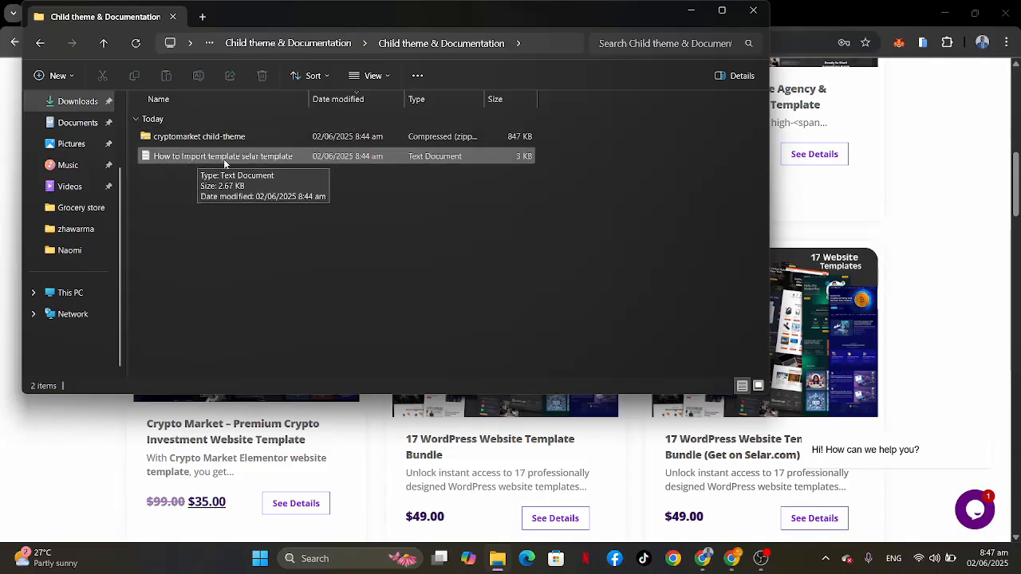
left_click(2, 236)
Step: Return to the StreamApp WordPress dashboard, open the live site in a new tab and look over its homepage
left_click(272, 7)
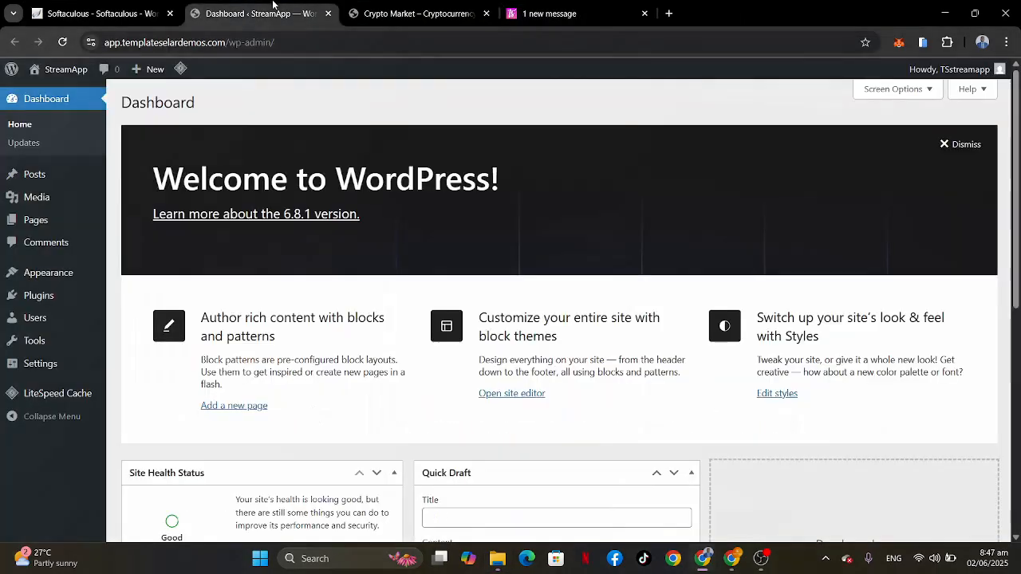
mouse_move(63, 71)
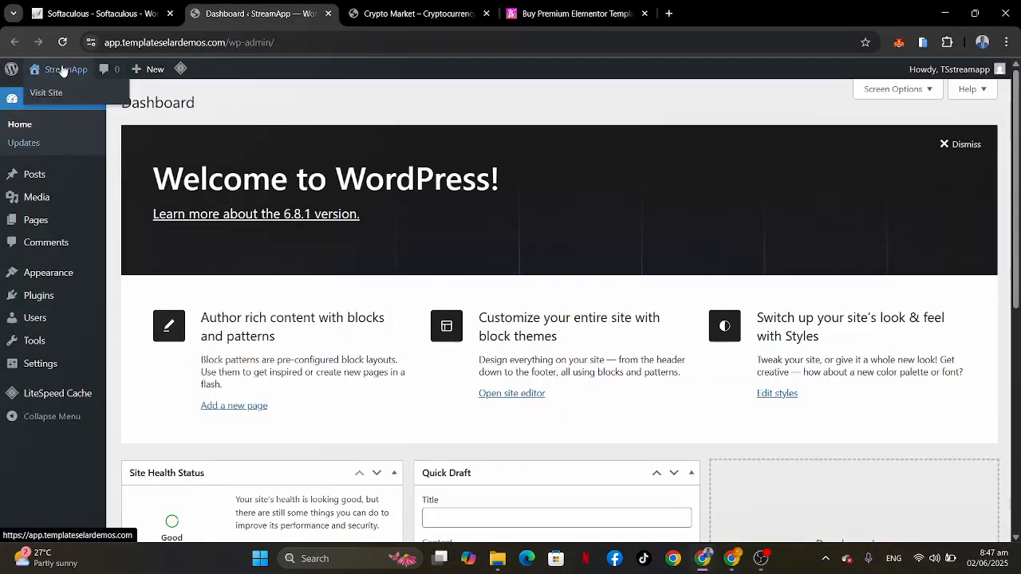
right_click(48, 94)
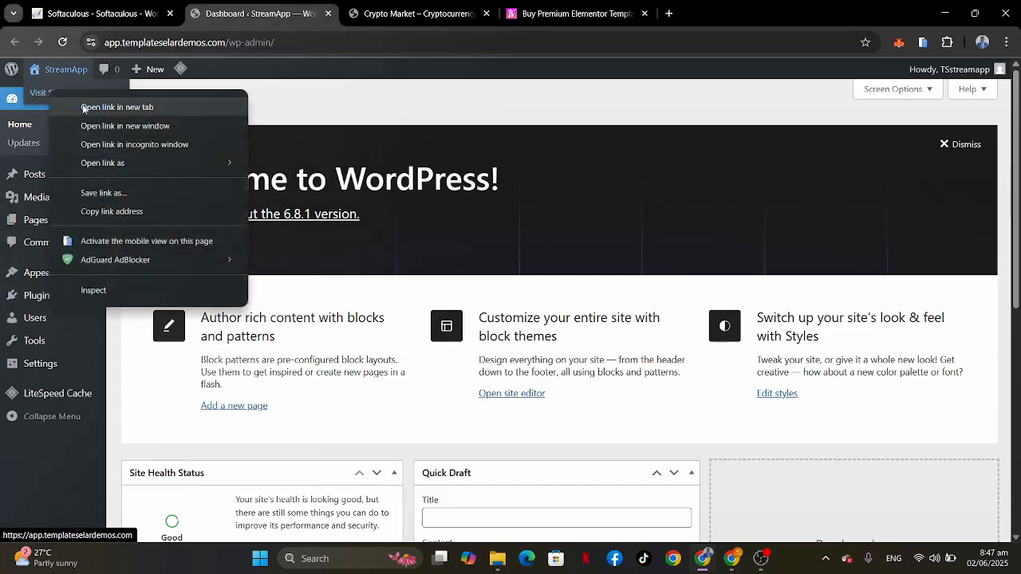
left_click(88, 106)
left_click(385, 14)
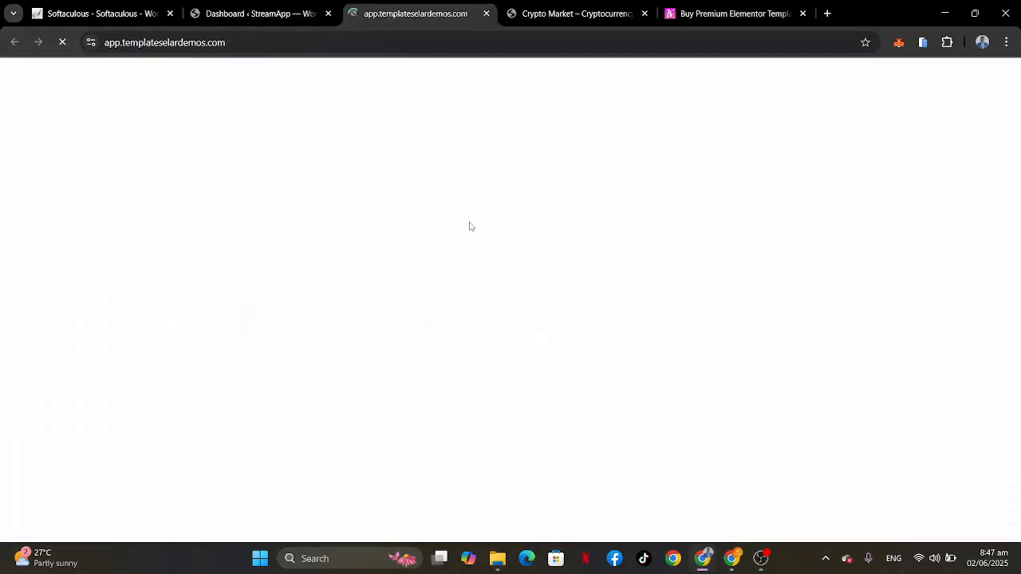
scroll(761, 335, "down", 5)
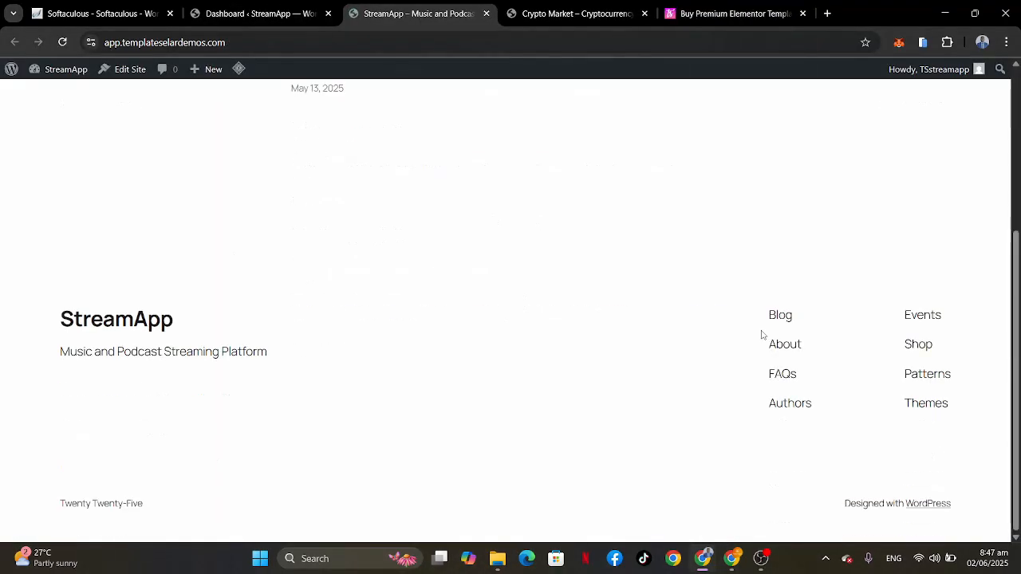
scroll(761, 335, "up", 5)
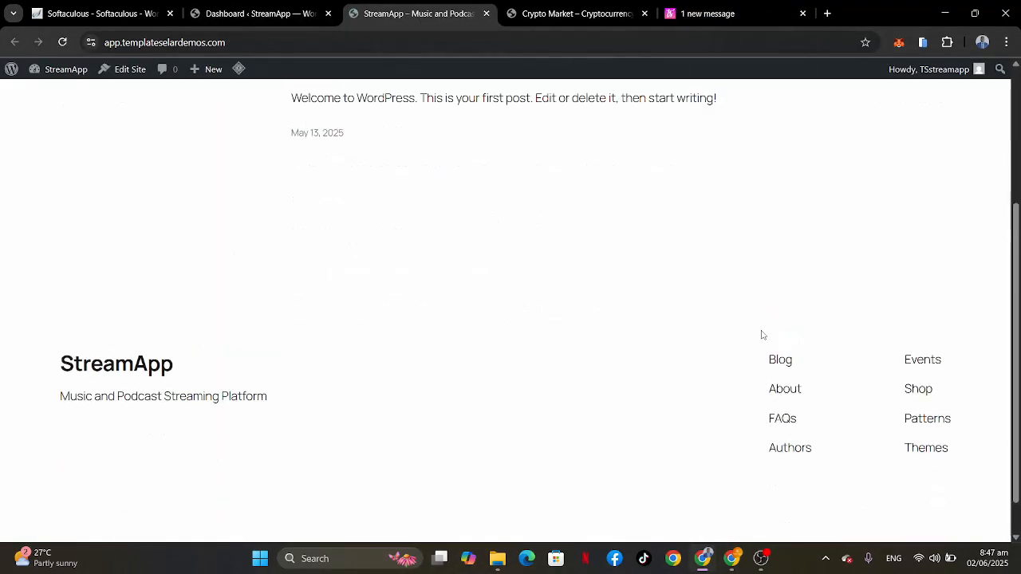
Step: Install the Kadence theme from the WordPress theme directory in the StreamApp admin
left_click(244, 12)
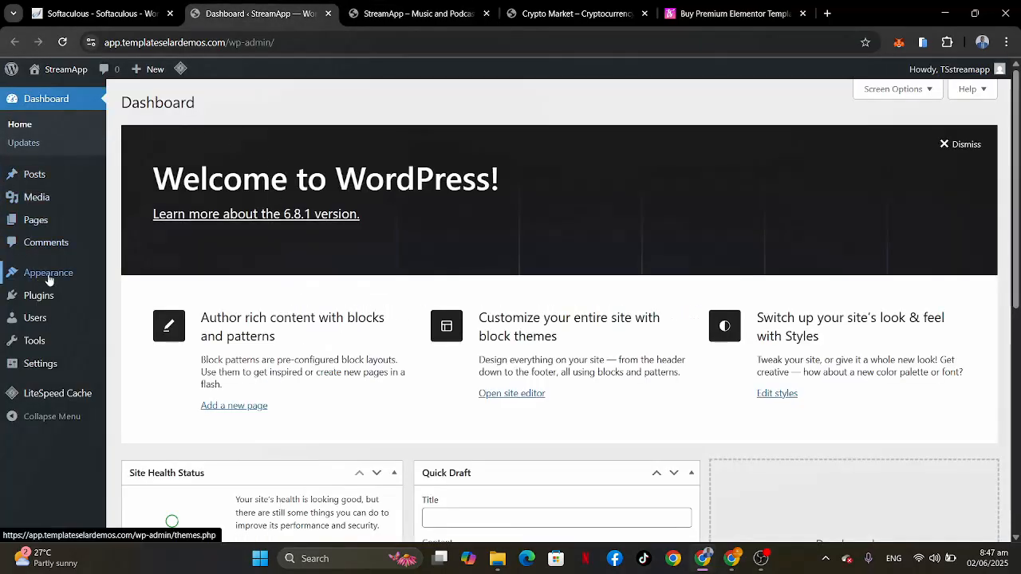
mouse_move(50, 279)
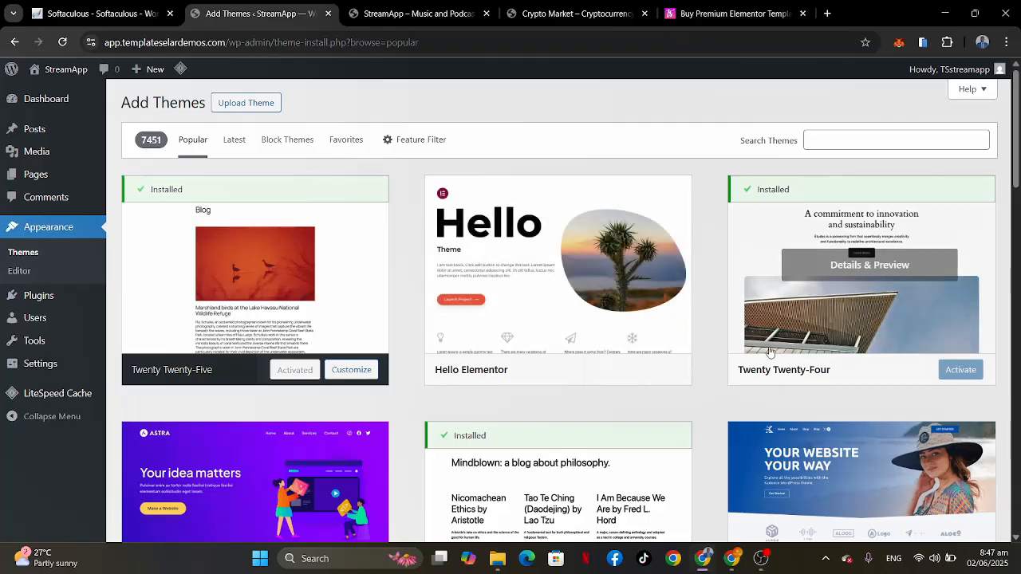
scroll(770, 352, "down", 3)
mouse_move(750, 270)
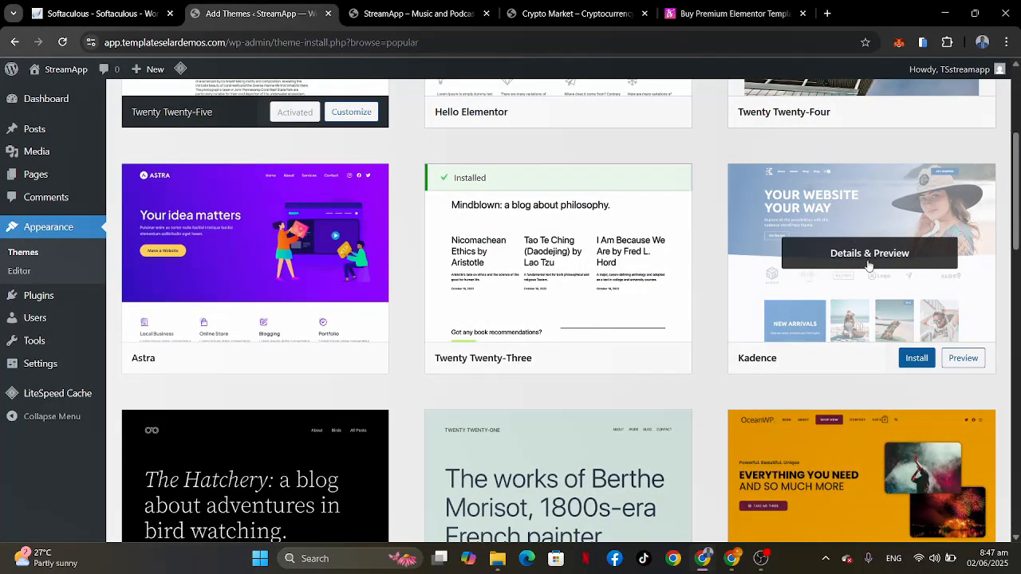
left_click(918, 358)
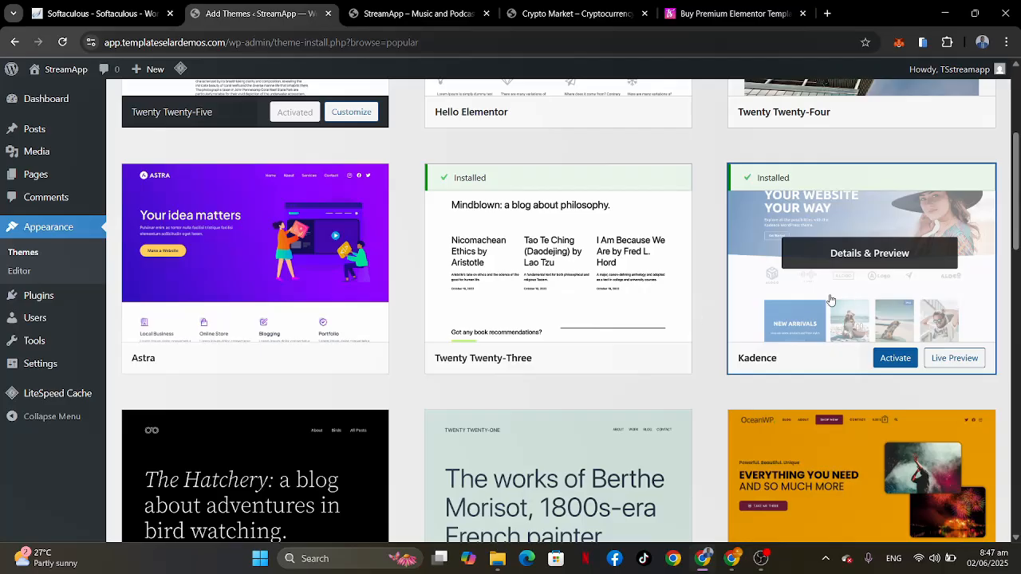
Step: Delete the Twenty Twenty-Three theme from the installed themes
scroll(346, 294, "up", 3)
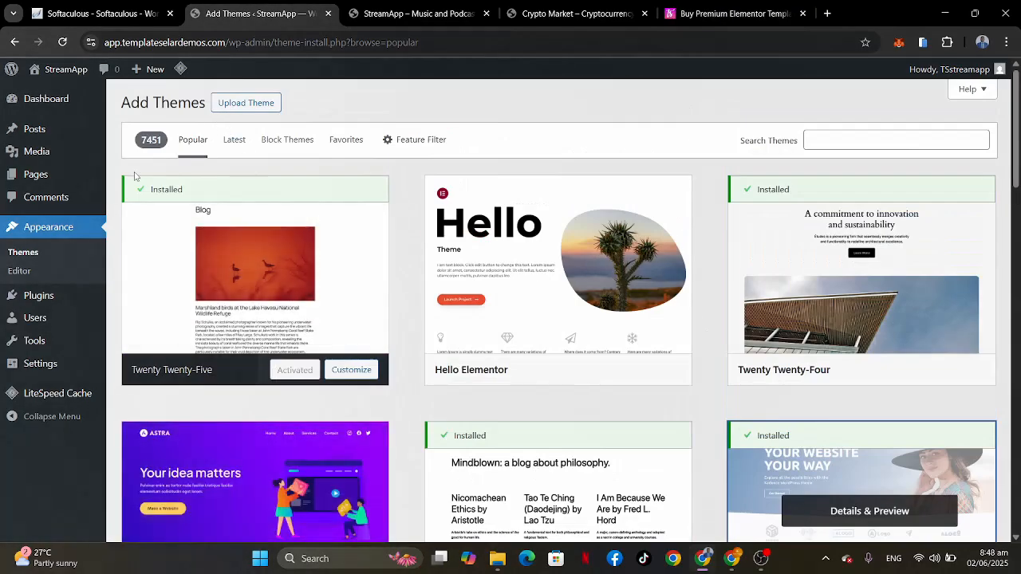
left_click(23, 253)
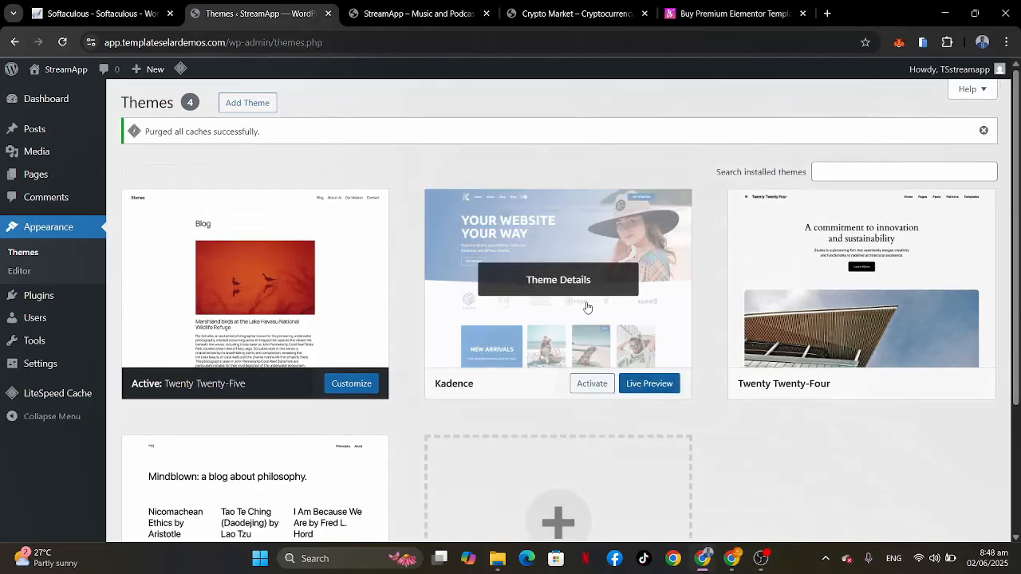
scroll(587, 307, "down", 2)
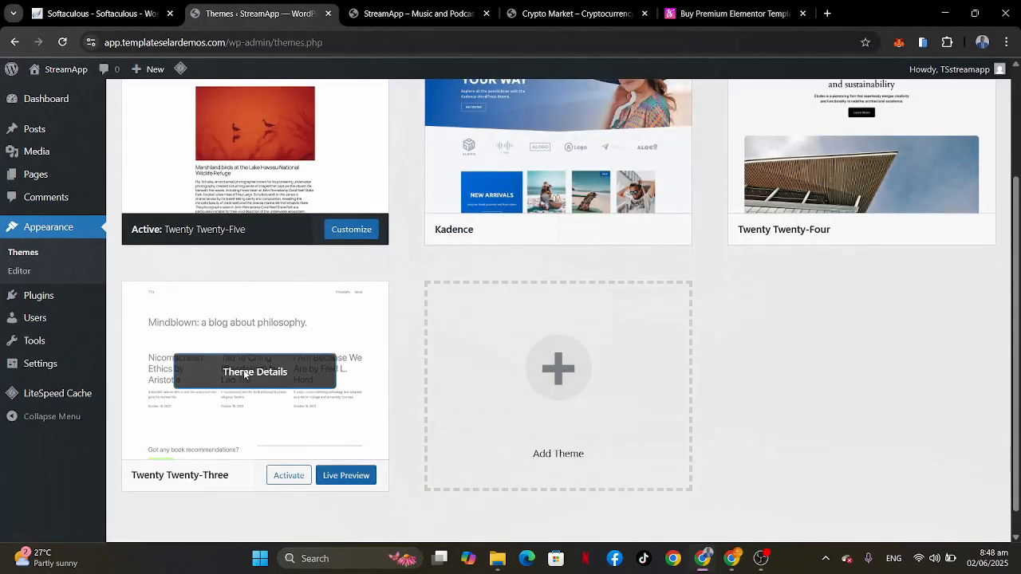
left_click(246, 375)
left_click(588, 512)
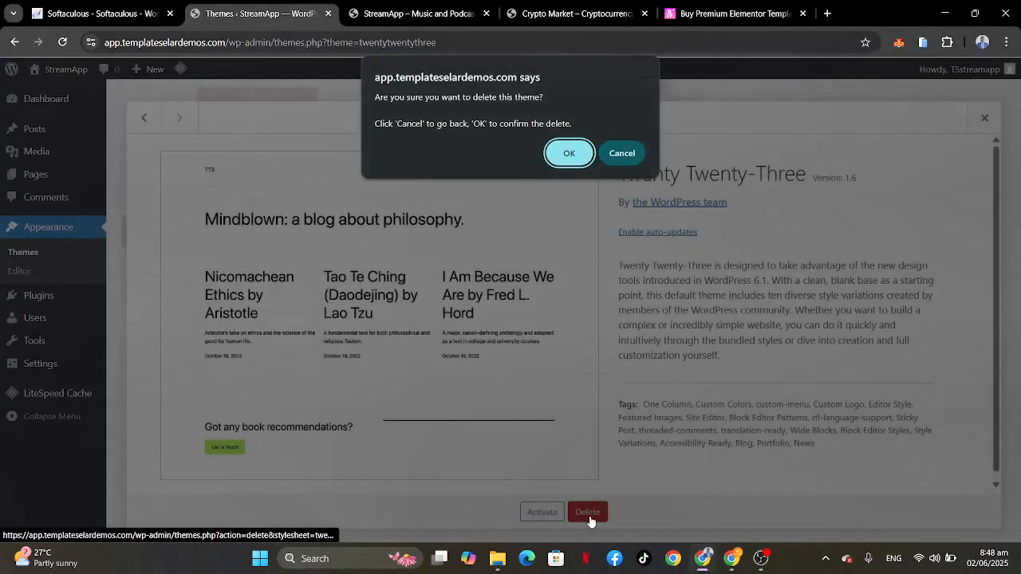
left_click(570, 155)
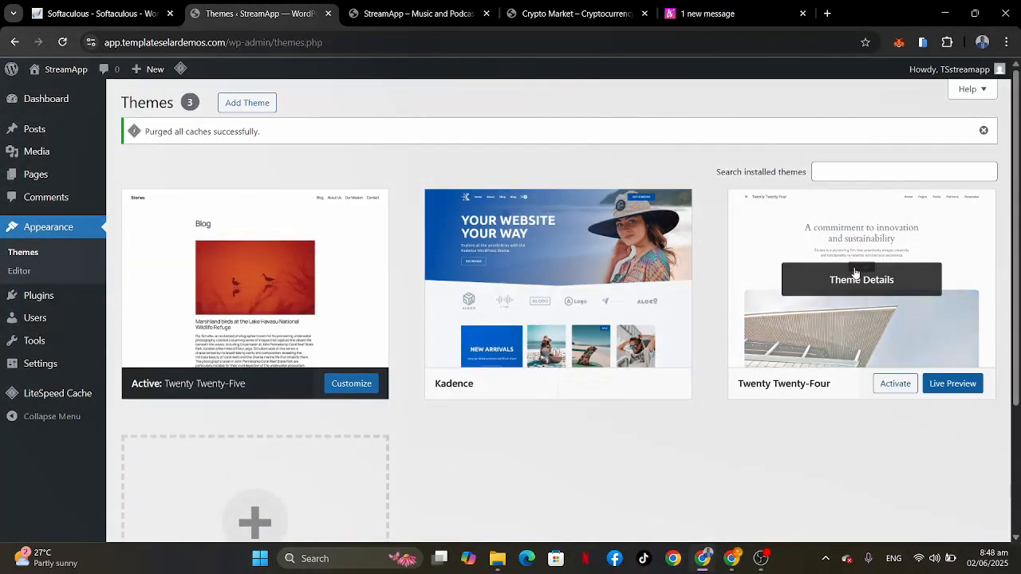
Step: Delete the Twenty Twenty-Four theme from the installed themes
left_click(854, 273)
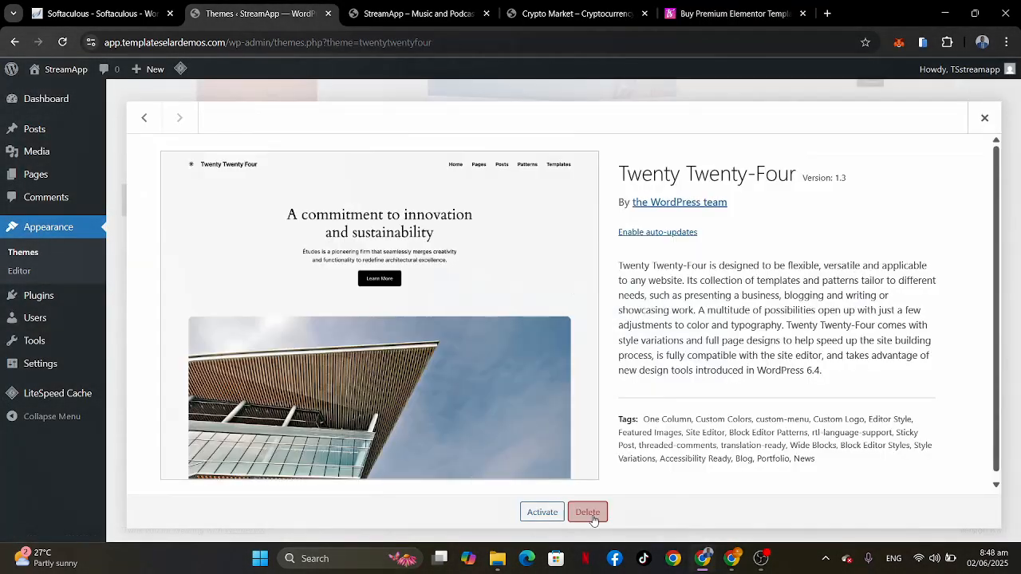
left_click(588, 512)
left_click(572, 153)
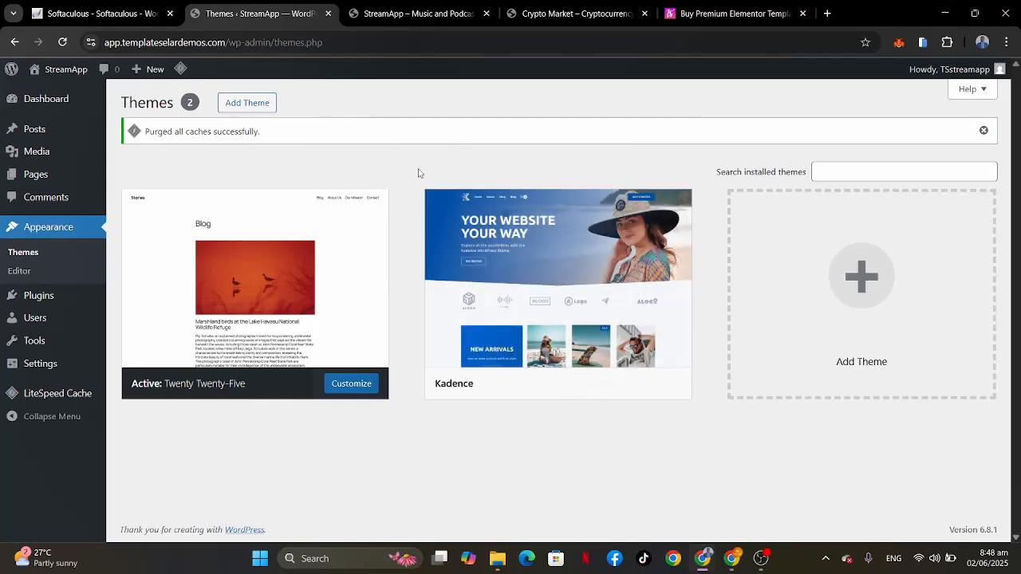
Step: Start a theme upload in the StreamApp admin and select the cryptomarket child-theme zip inside the extracted Child theme & Documentation folder in Downloads
left_click(702, 12)
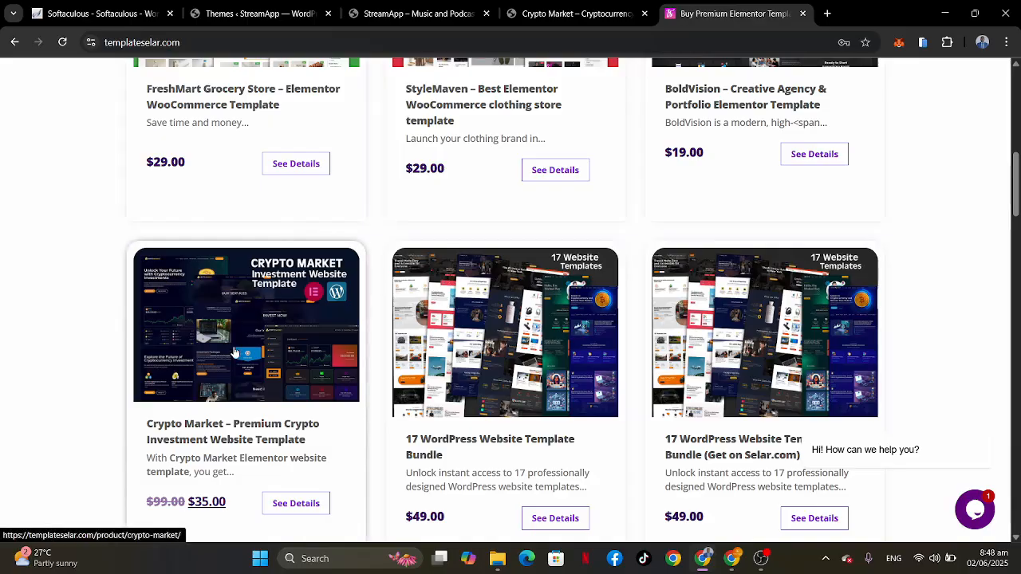
left_click(225, 13)
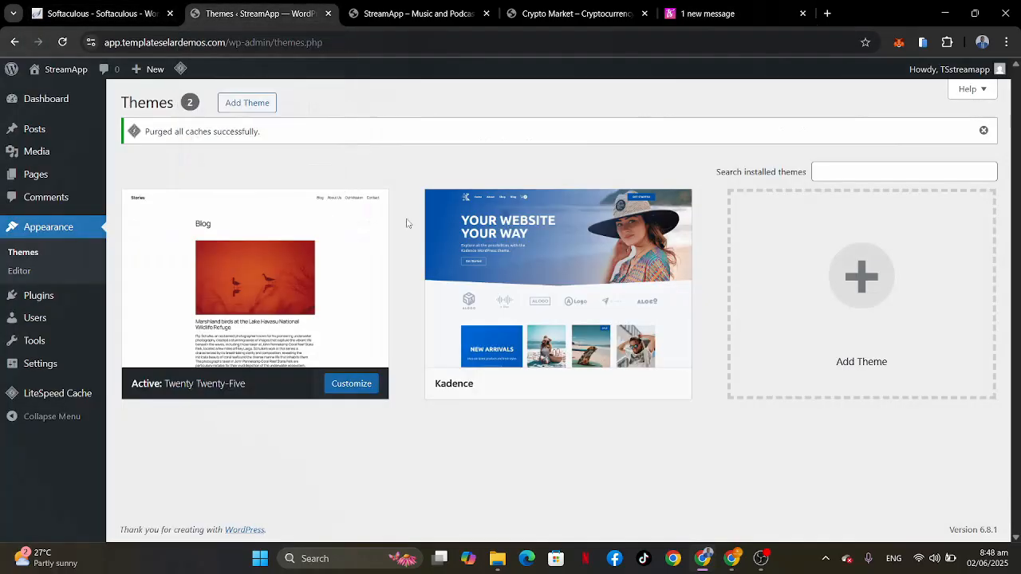
left_click(249, 103)
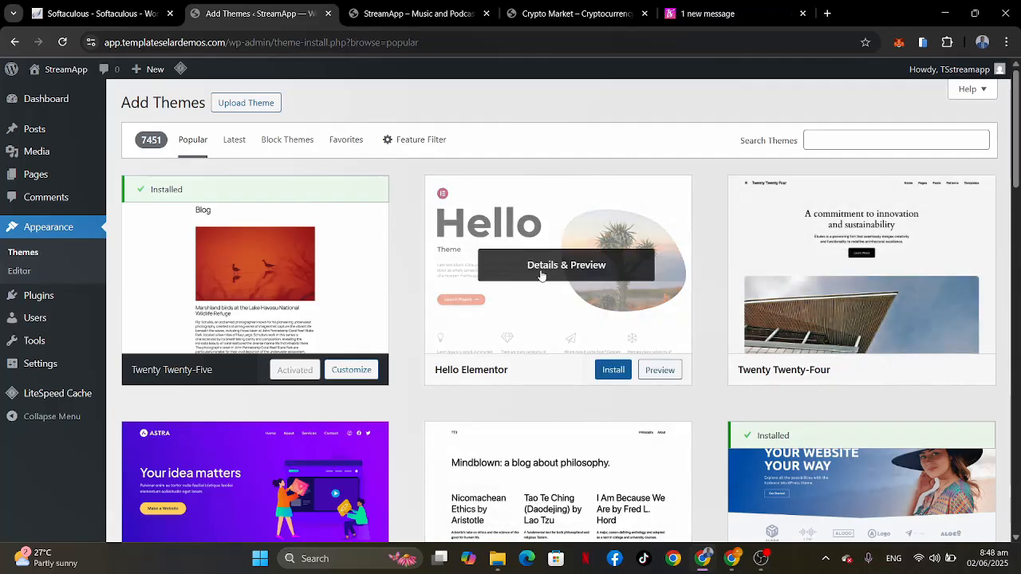
left_click(250, 105)
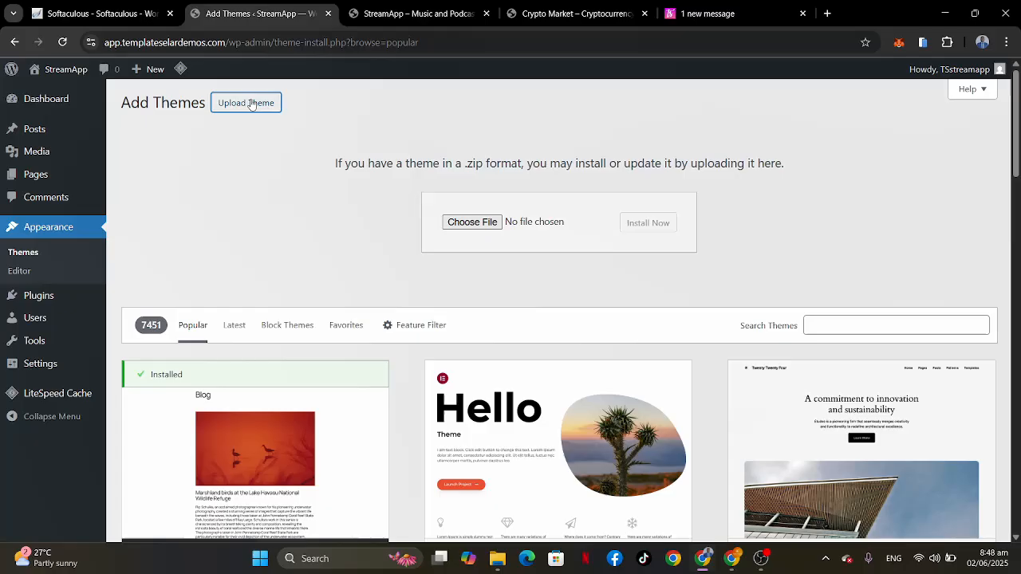
left_click(472, 222)
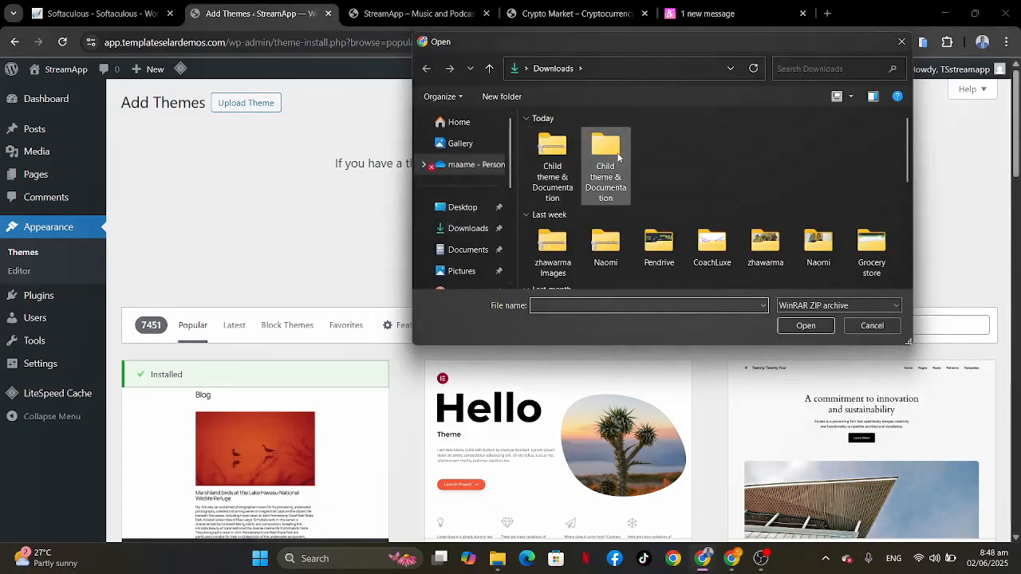
double_click(611, 153)
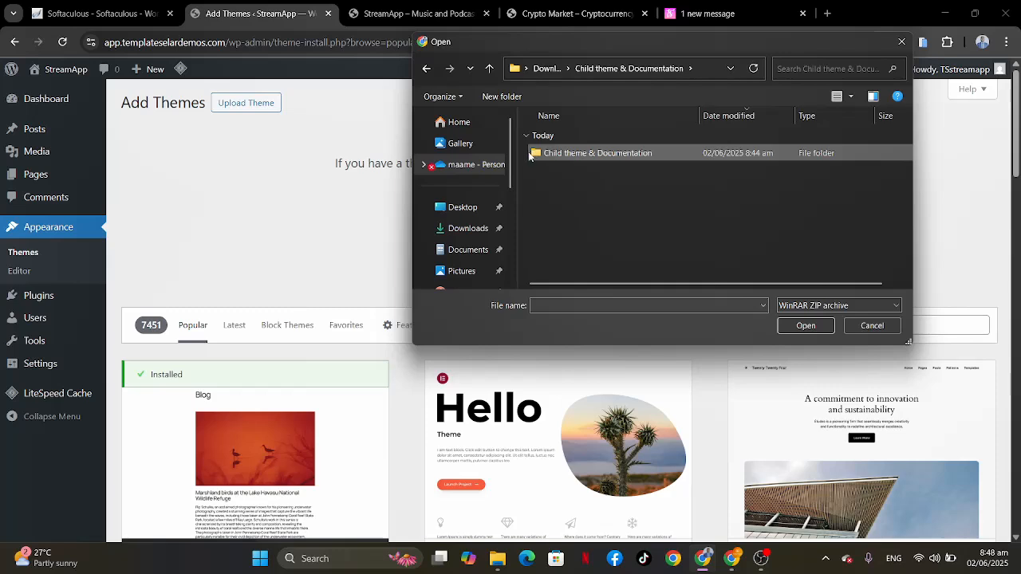
double_click(531, 153)
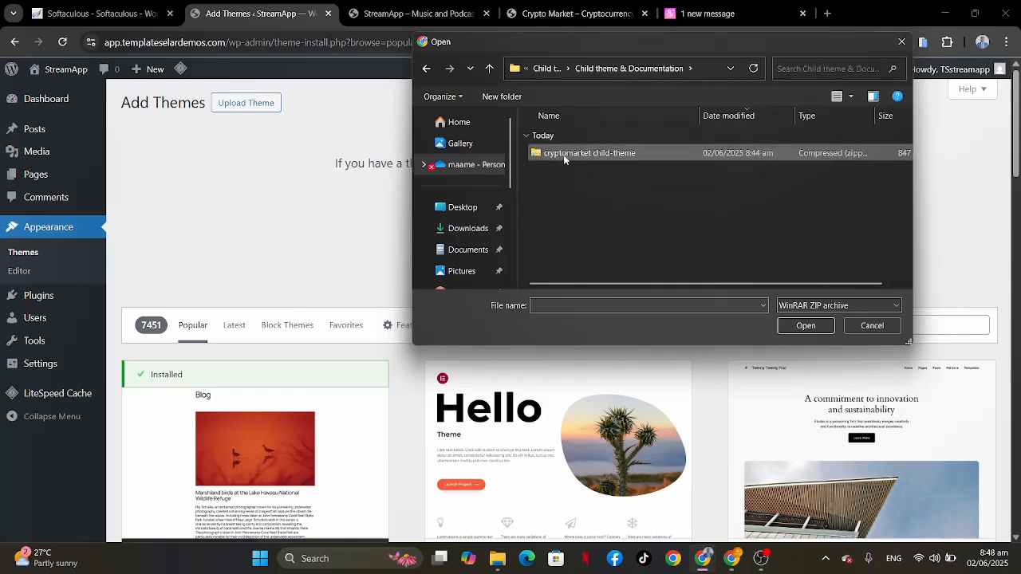
left_click(563, 155)
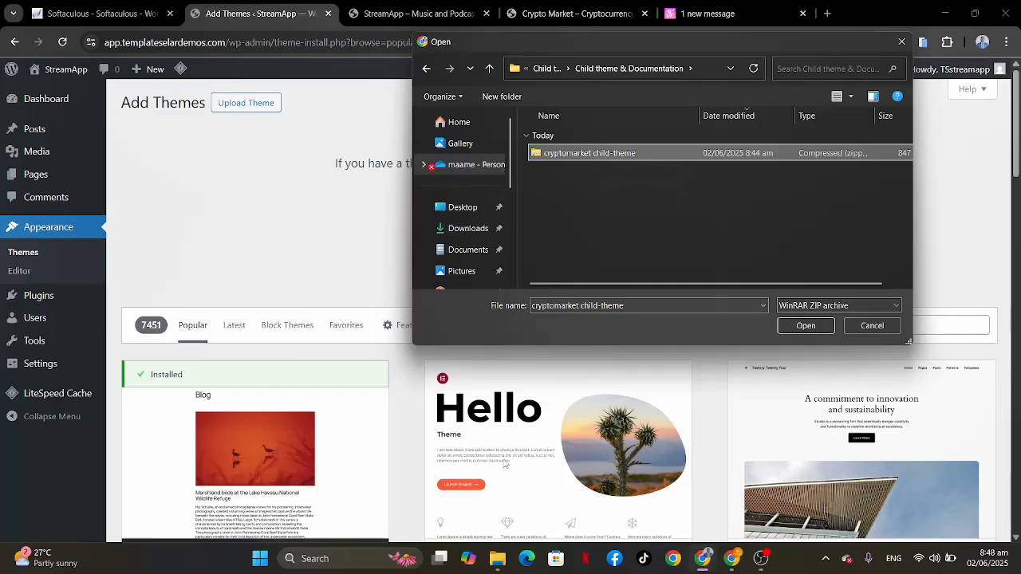
Step: Switch to File Explorer and examine the Child theme & Documentation download, its zipped and extracted versions and the files inside
left_click(497, 558)
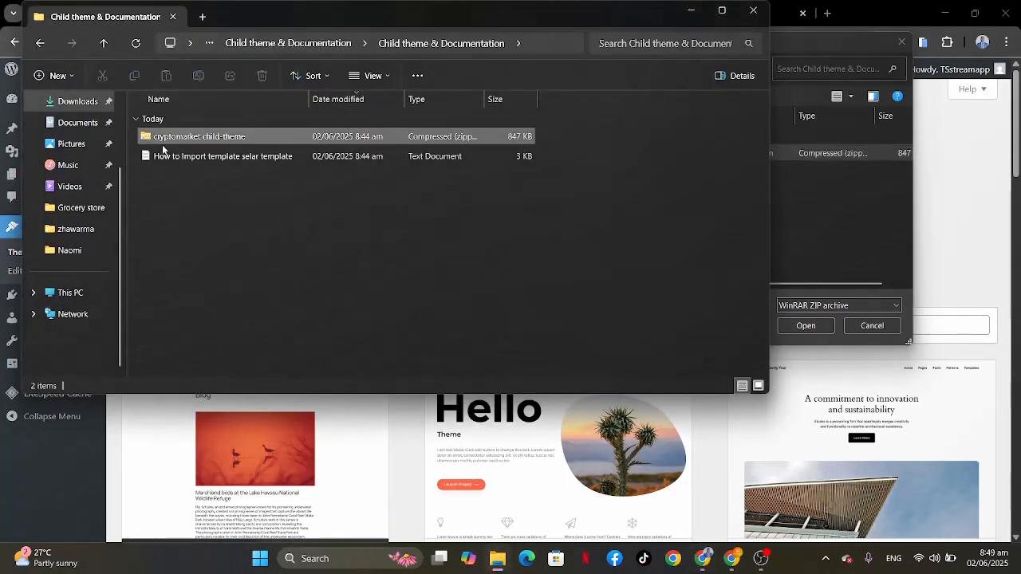
left_click(326, 45)
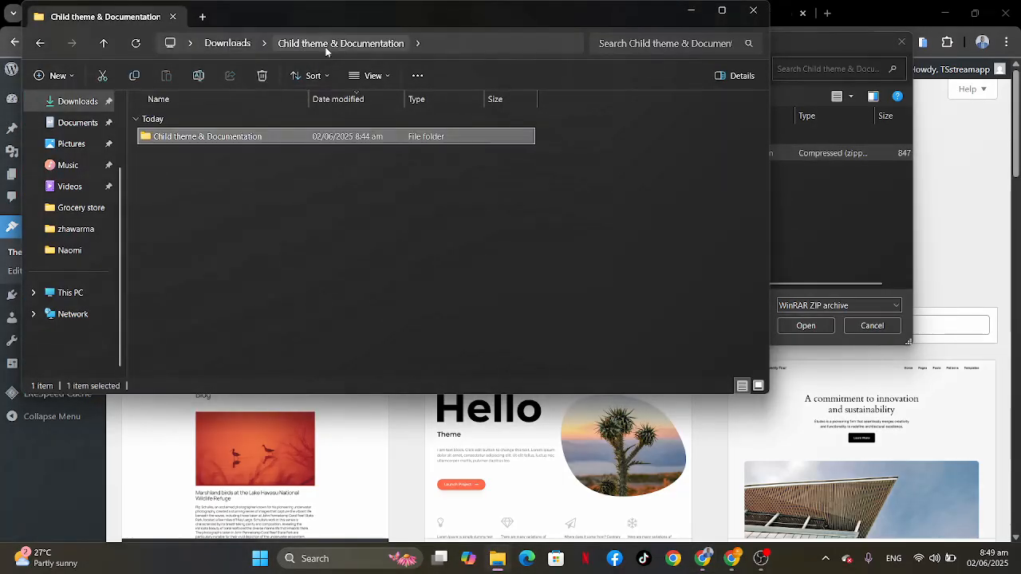
left_click(236, 44)
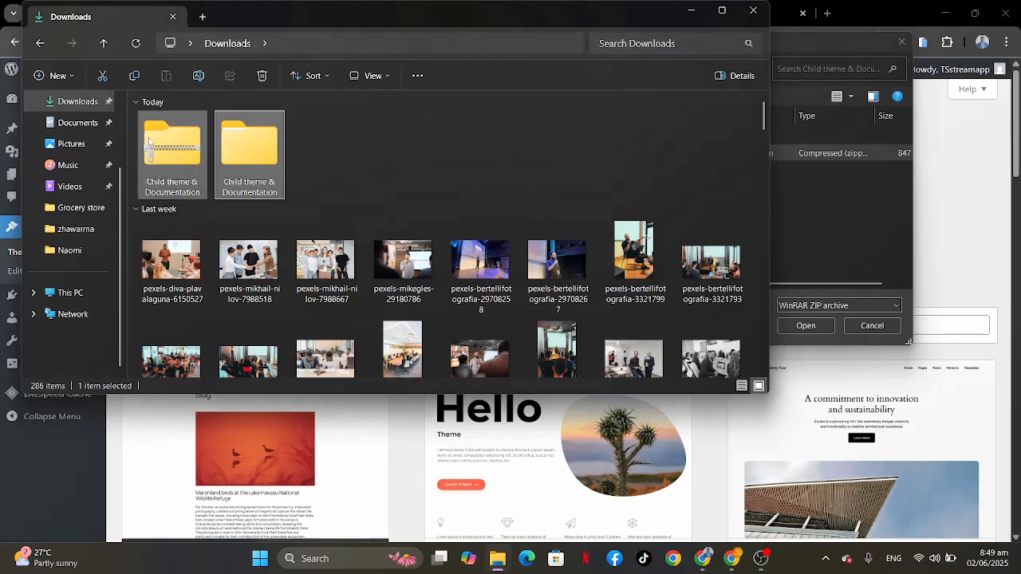
left_click(154, 141)
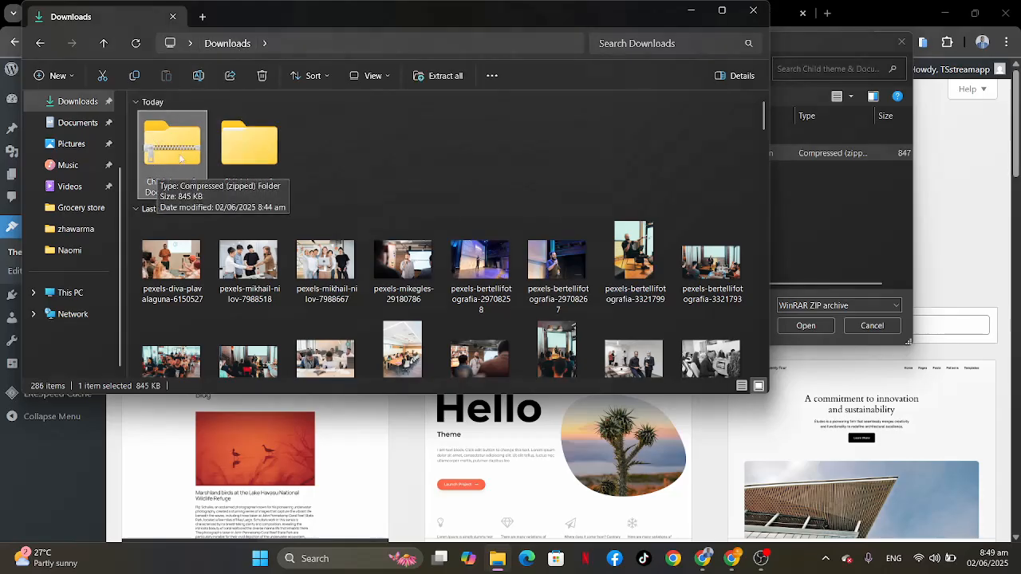
double_click(223, 154)
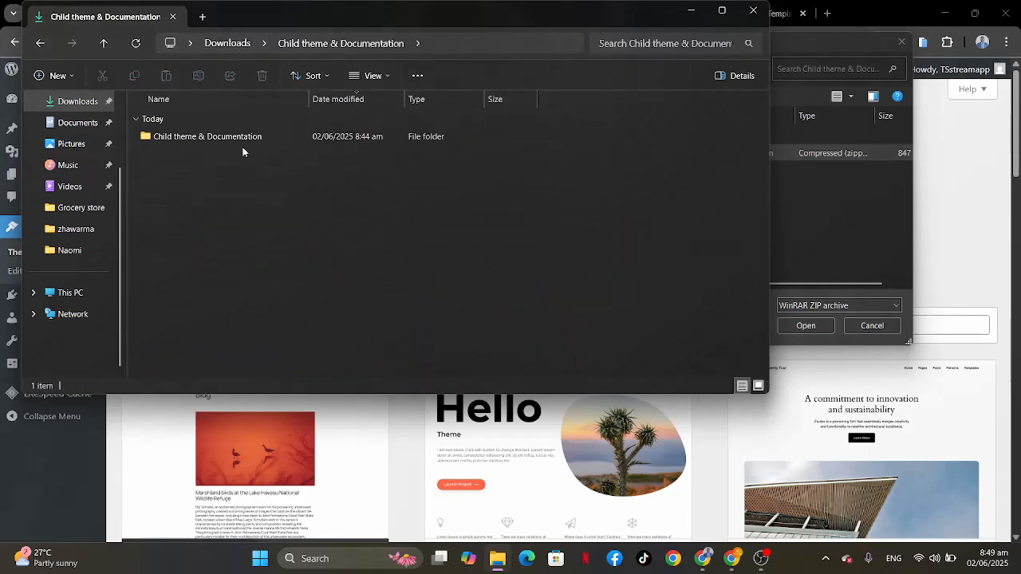
double_click(200, 138)
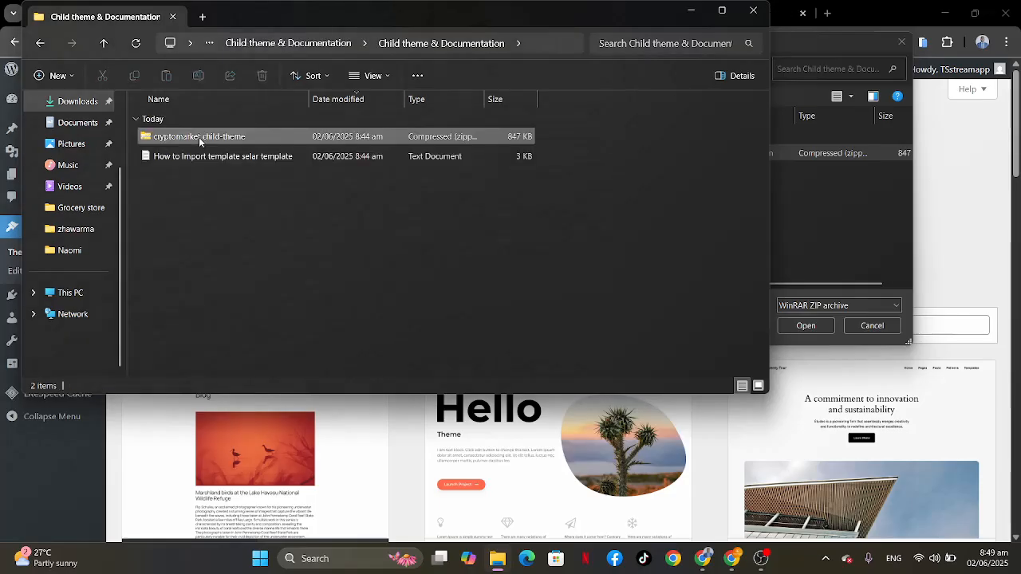
left_click(171, 138)
left_click(170, 157)
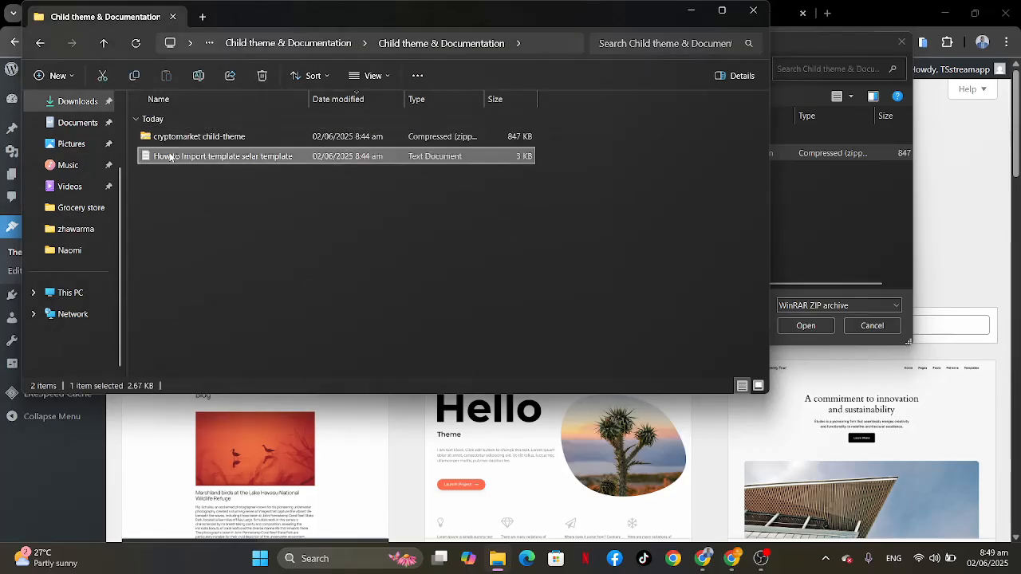
left_click(196, 142)
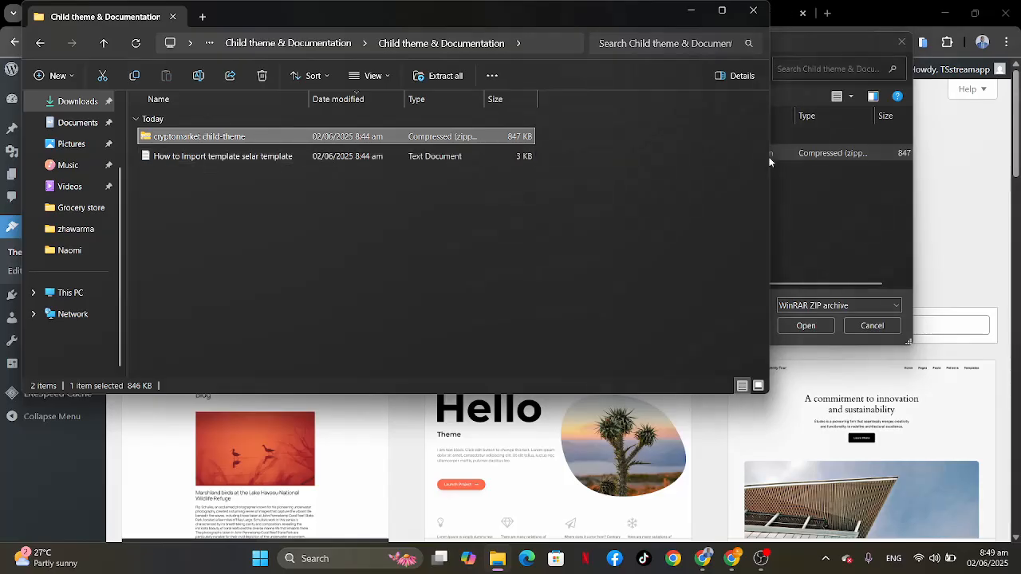
left_click(810, 191)
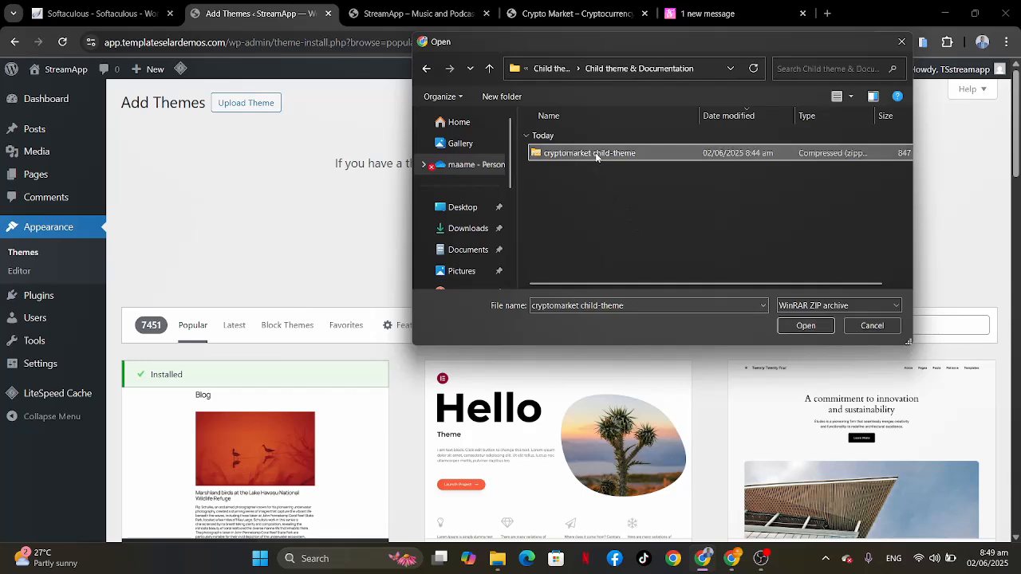
Step: Upload and install the cryptomarket child-theme zip, and activate it as the site's theme
left_click(804, 327)
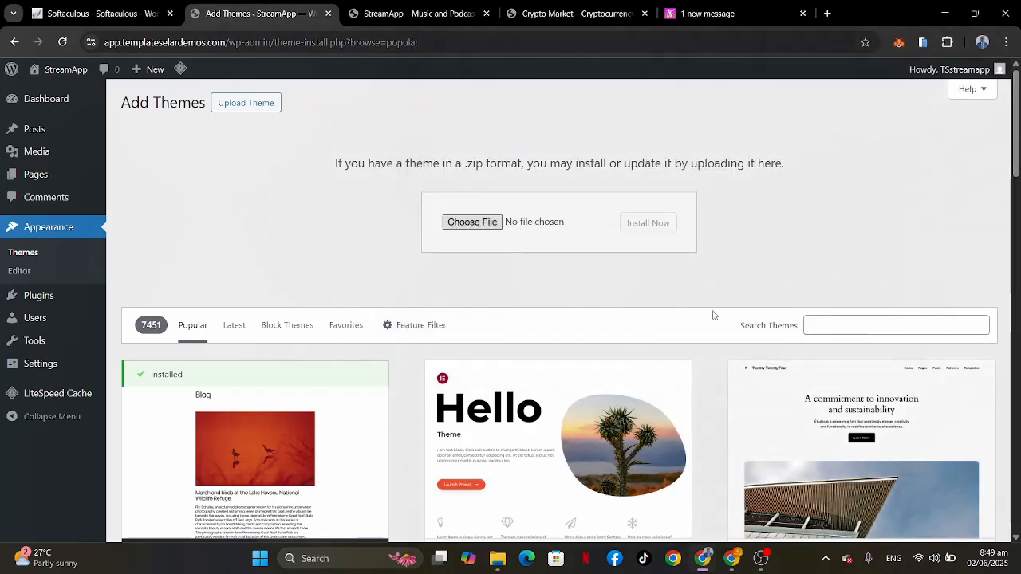
left_click(654, 228)
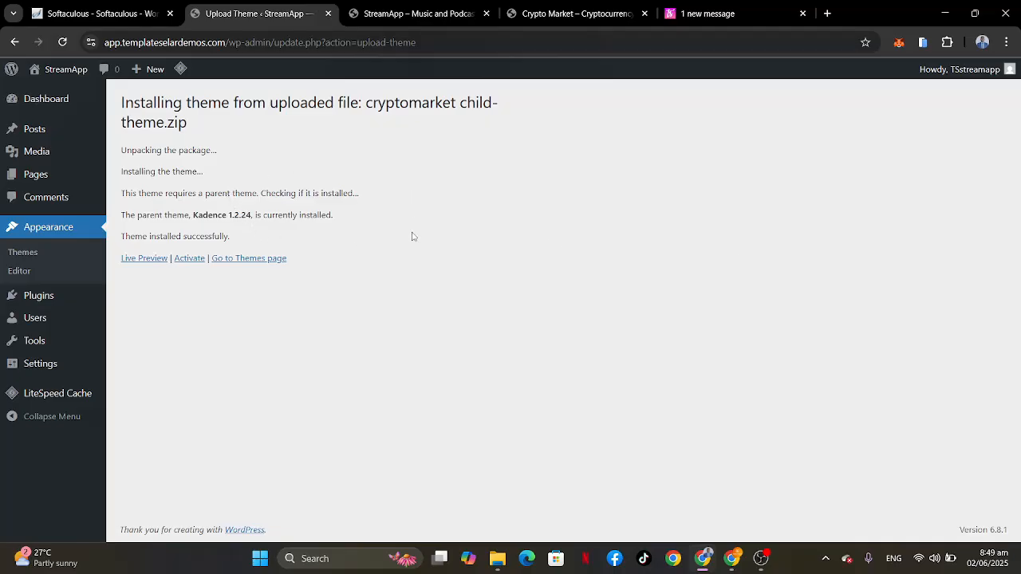
left_click(189, 258)
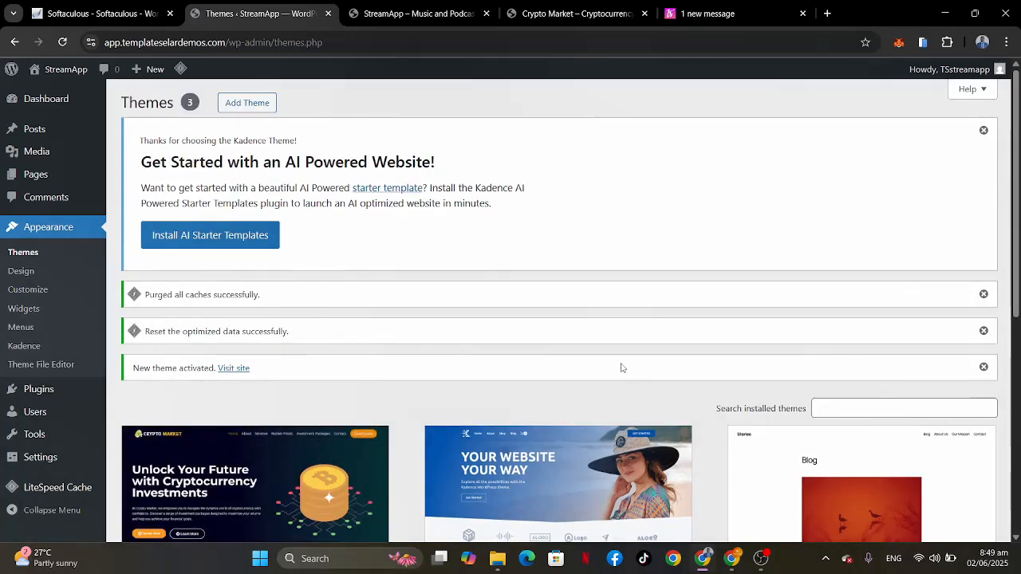
Step: Check the Crypto Market theme in the installed themes list and on the reloaded StreamApp homepage, from header to footer
scroll(623, 368, "down", 4)
scroll(620, 369, "up", 1)
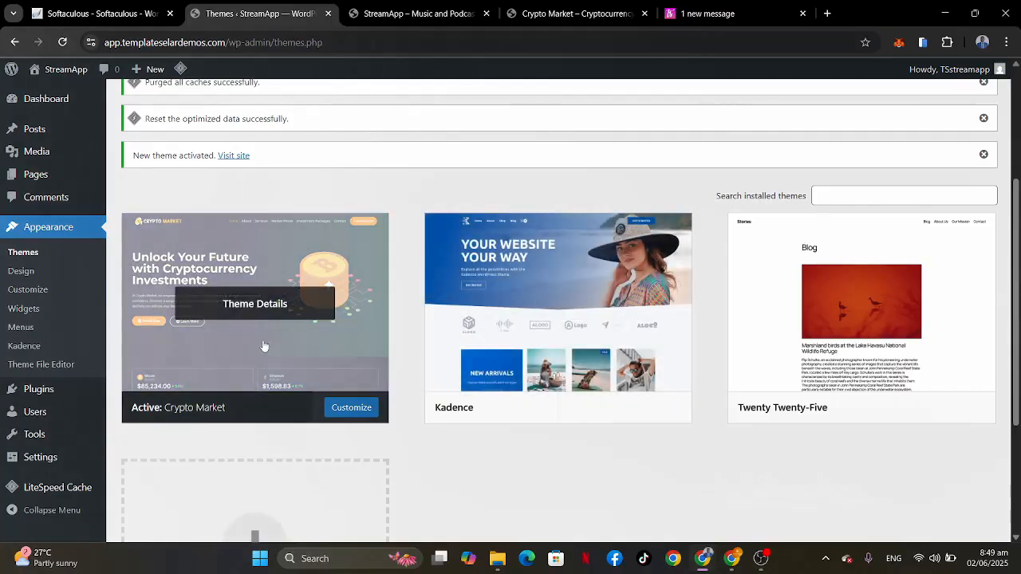
scroll(423, 366, "up", 3)
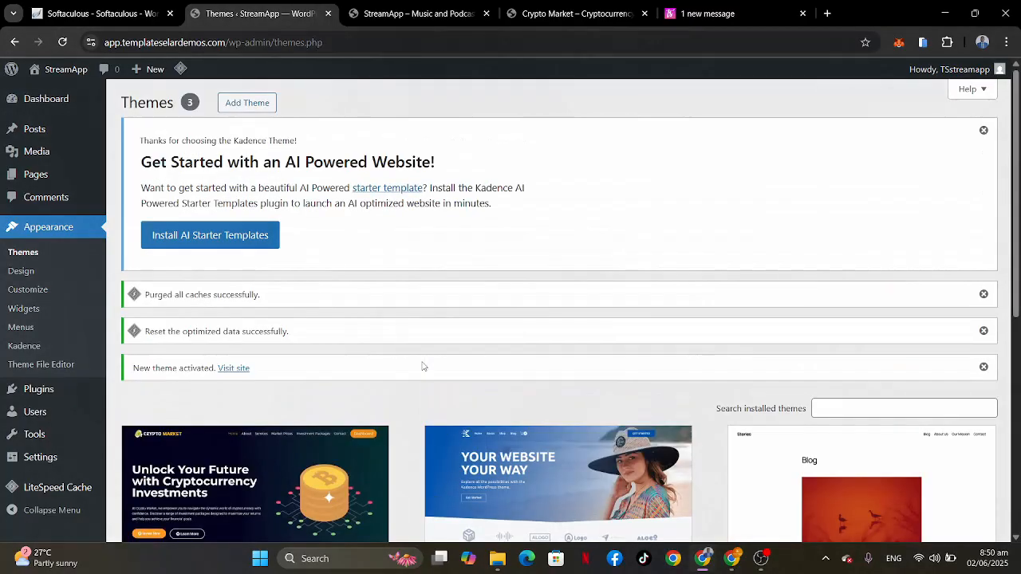
scroll(422, 366, "down", 3)
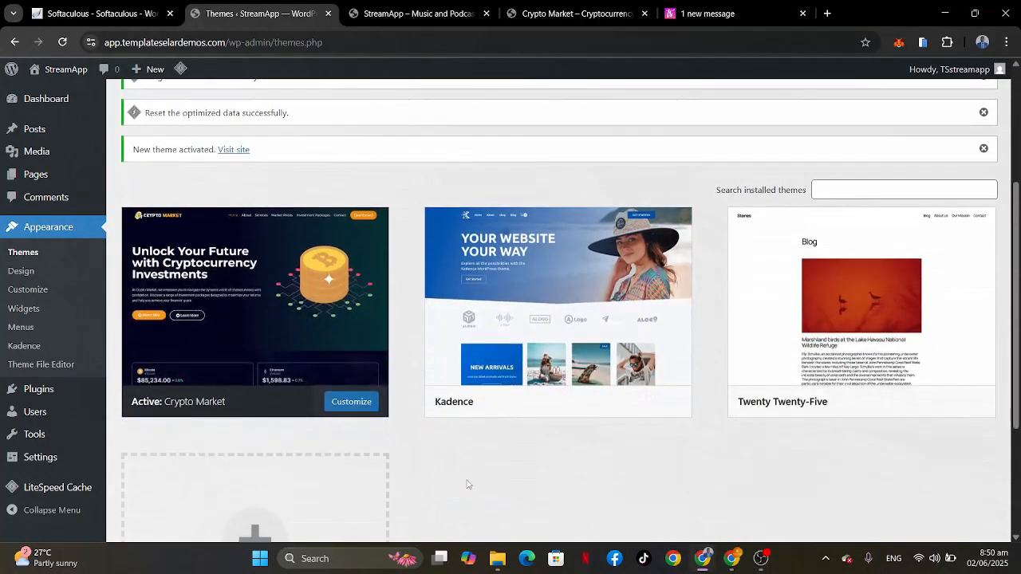
scroll(479, 231, "up", 3)
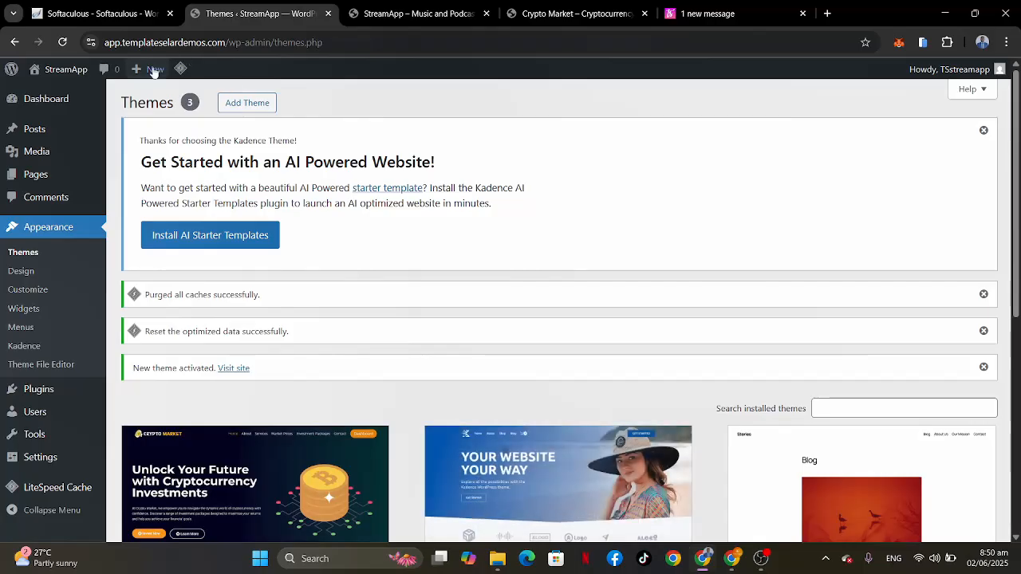
left_click(462, 14)
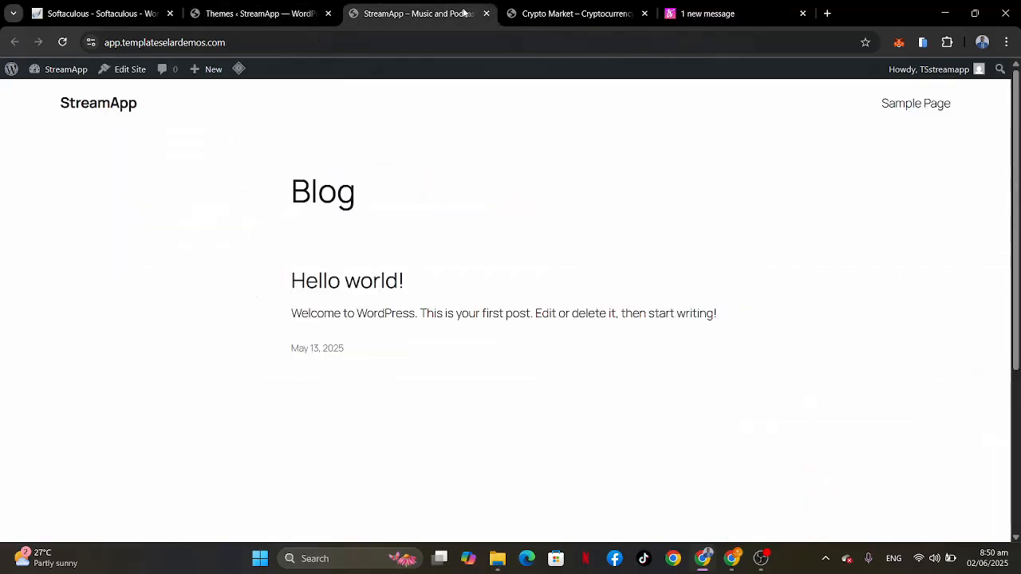
left_click(62, 42)
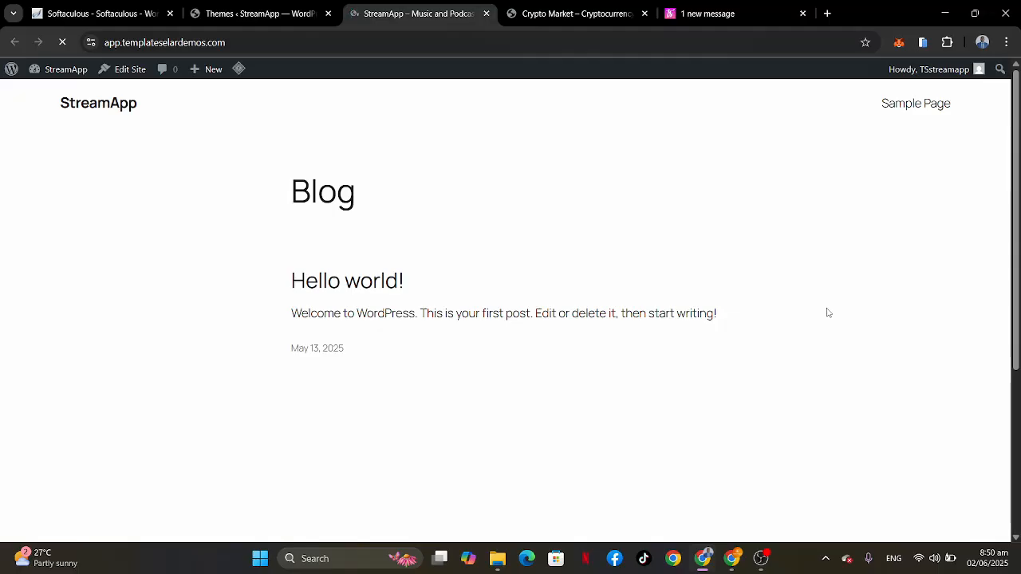
scroll(615, 444, "down", 2)
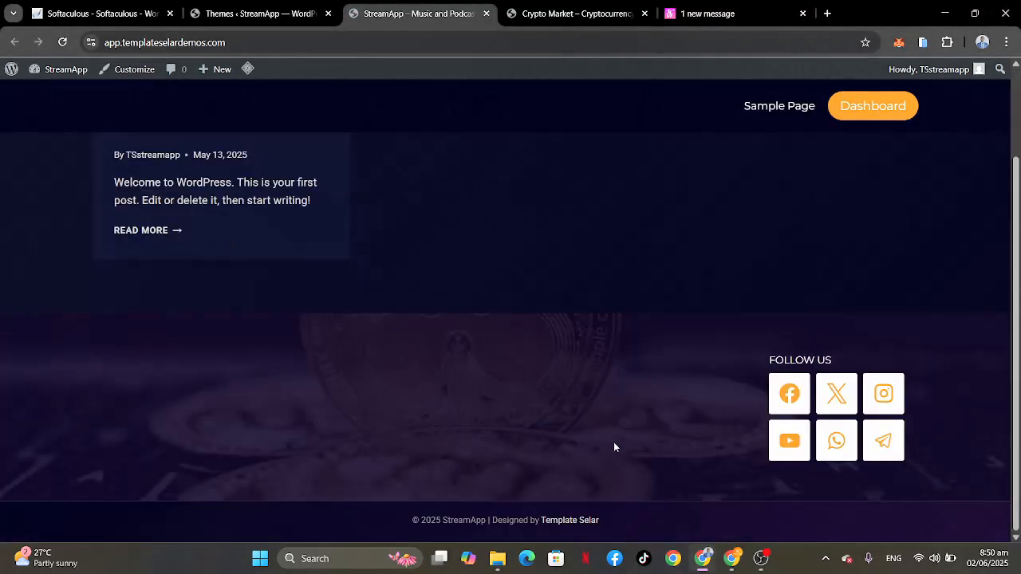
scroll(614, 447, "up", 2)
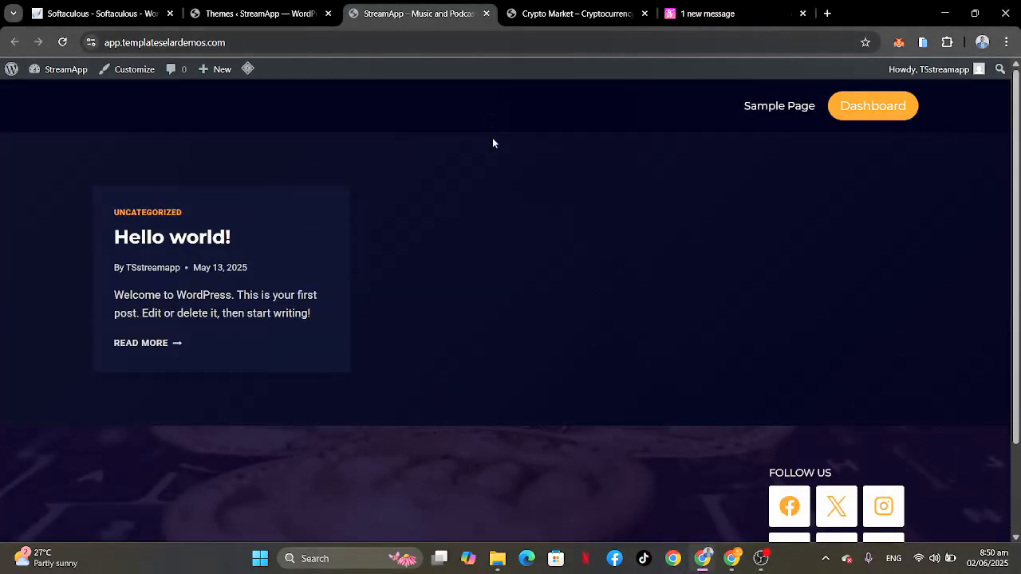
scroll(650, 350, "down", 2)
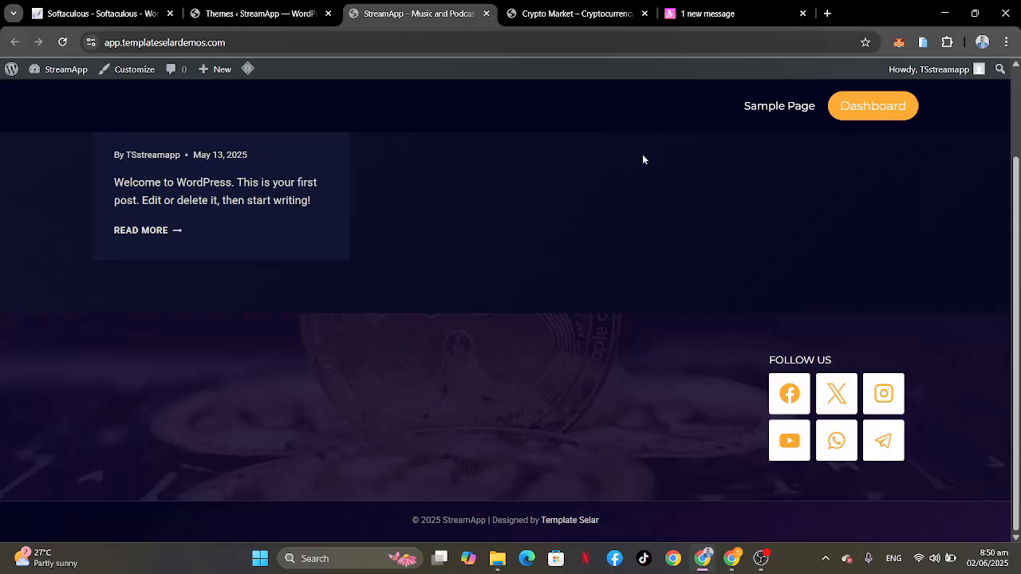
Step: Install Kadence's AI Starter Templates plugin from the themes page and open the Crypto Market template in the Template Selar collection
left_click(250, 11)
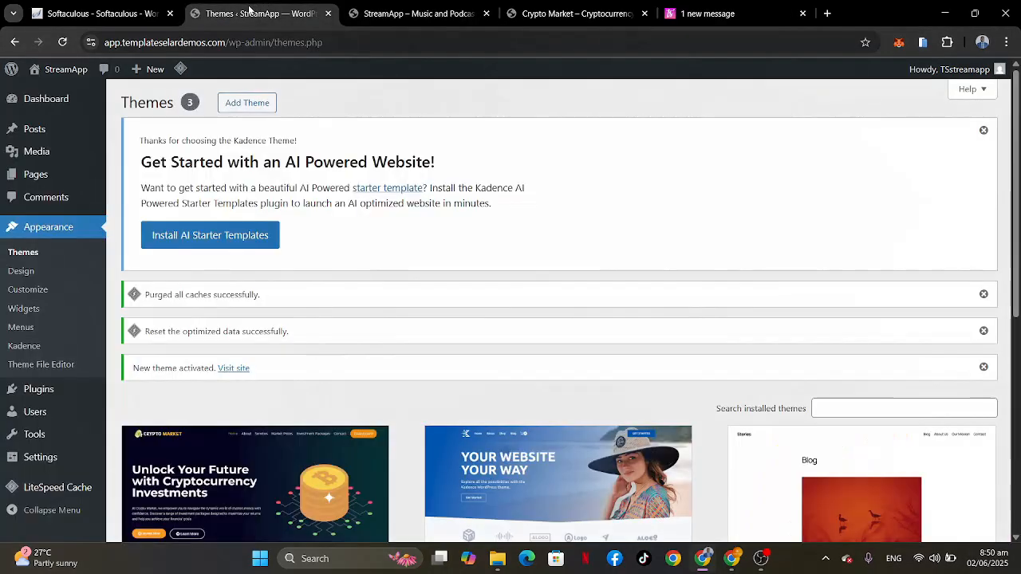
scroll(354, 207, "down", 3)
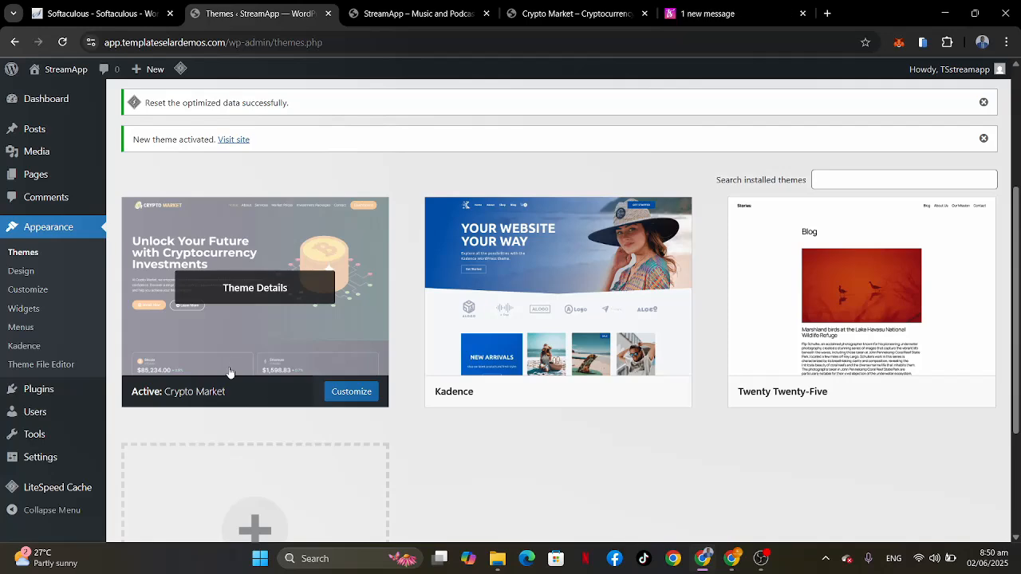
scroll(229, 373, "up", 3)
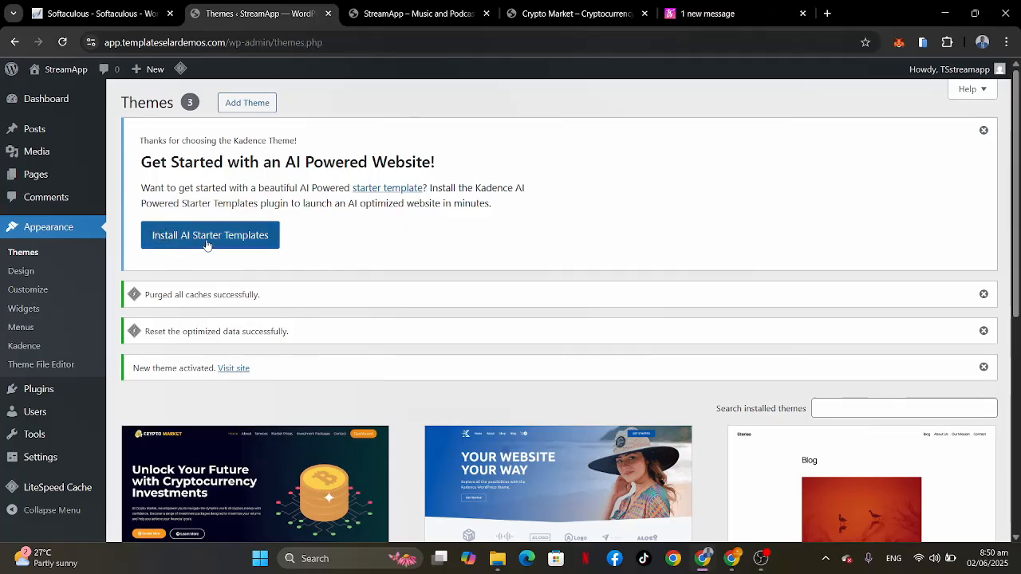
left_click(240, 241)
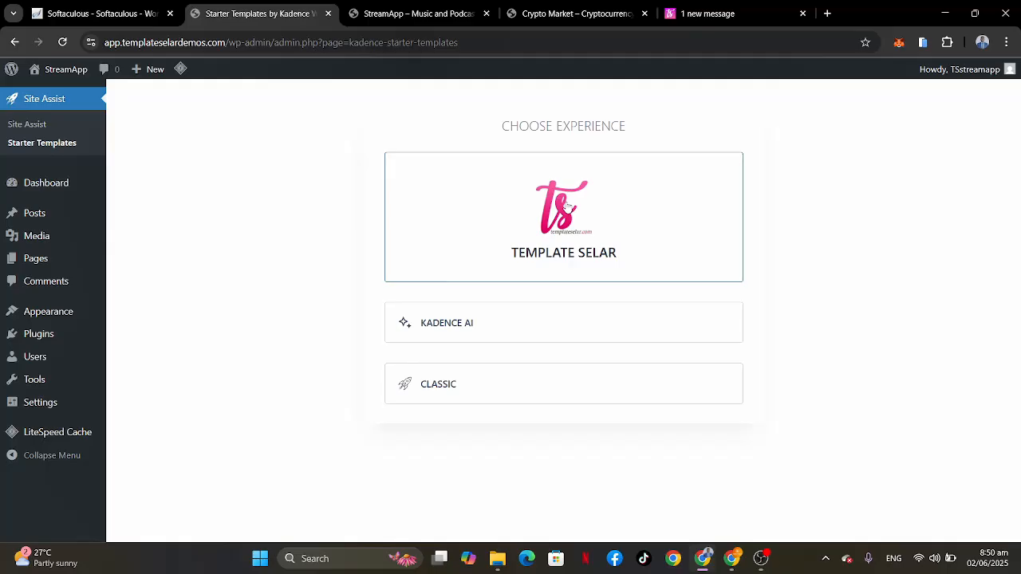
left_click(577, 214)
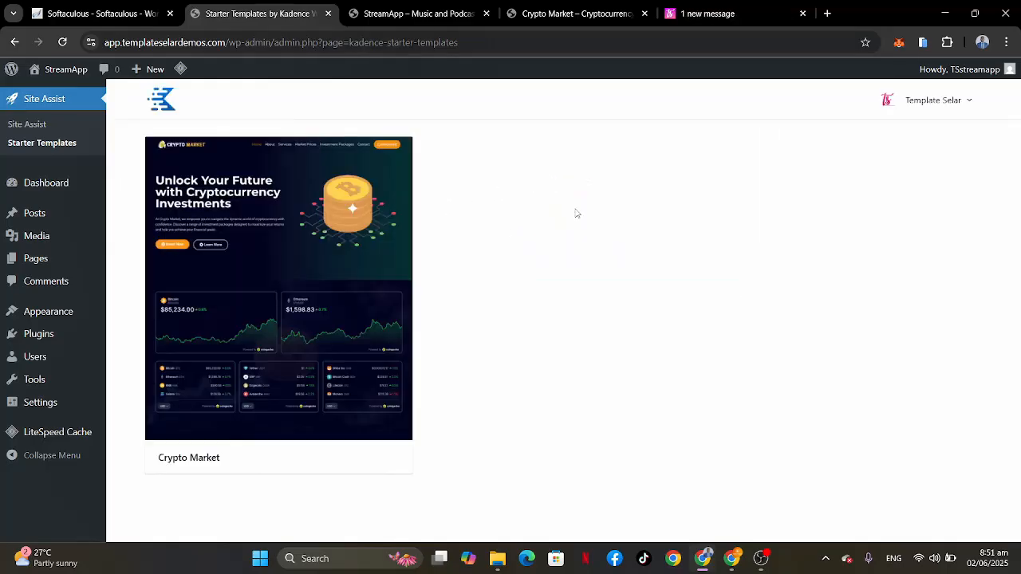
left_click(282, 289)
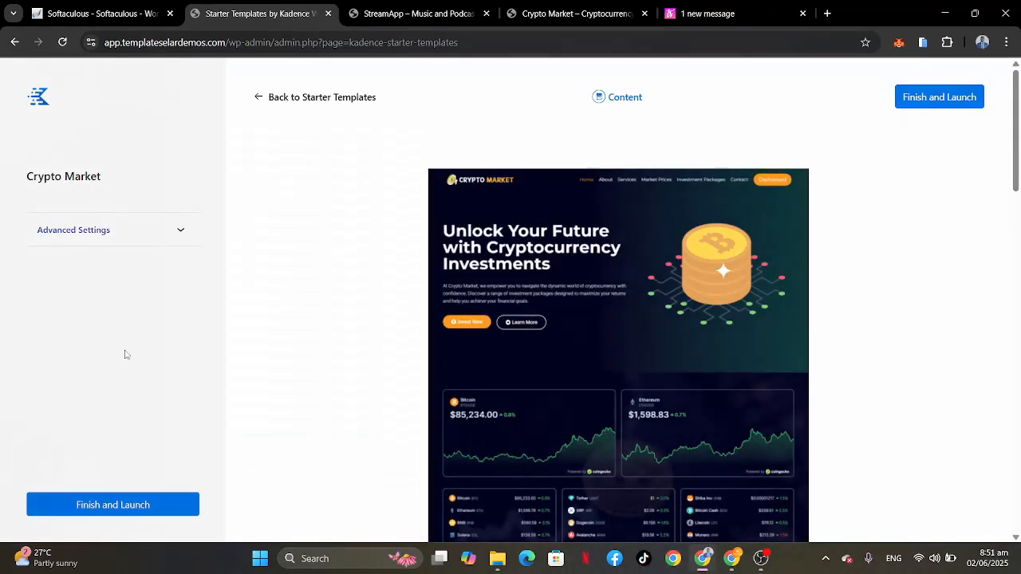
Step: Import the Crypto Market starter template into the site and reload the StreamApp homepage to show the imported content
left_click(129, 506)
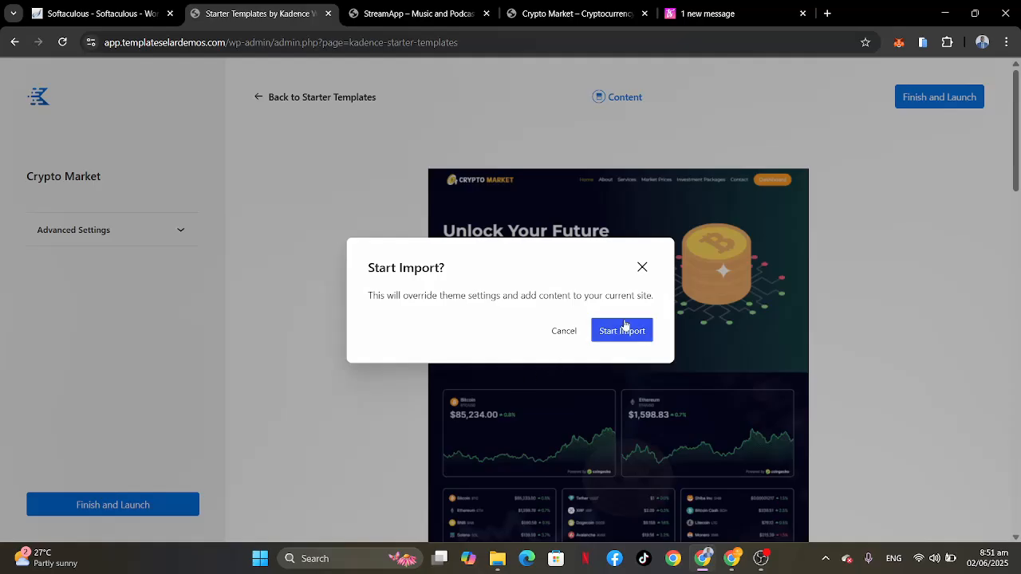
left_click(619, 331)
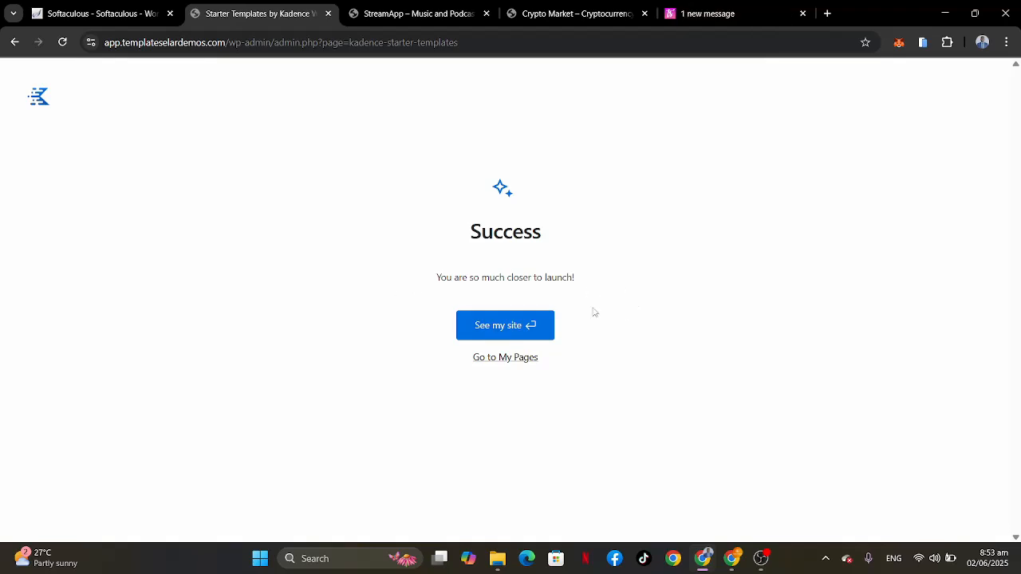
left_click(392, 8)
scroll(349, 250, "up", 2)
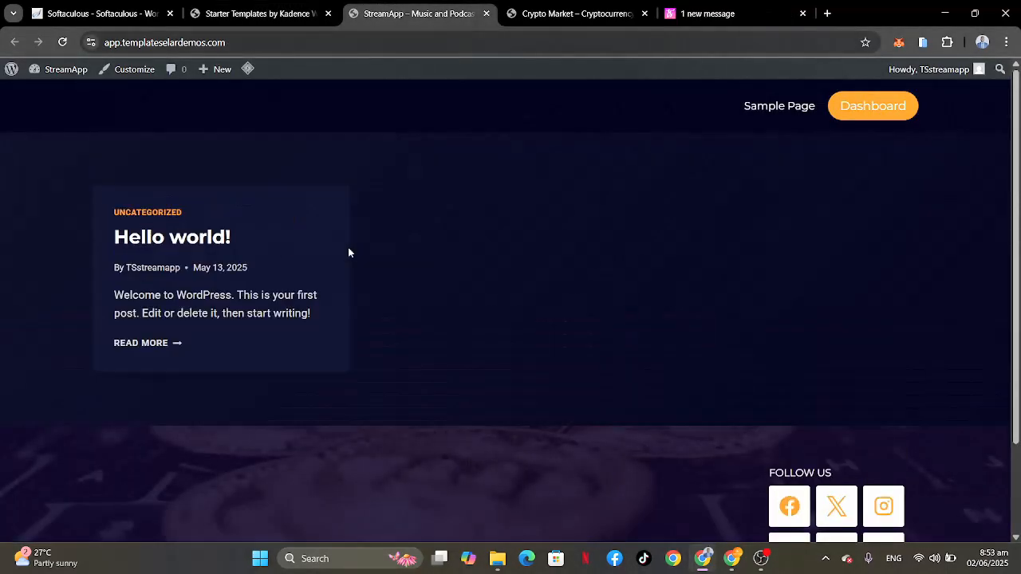
scroll(457, 356, "down", 2)
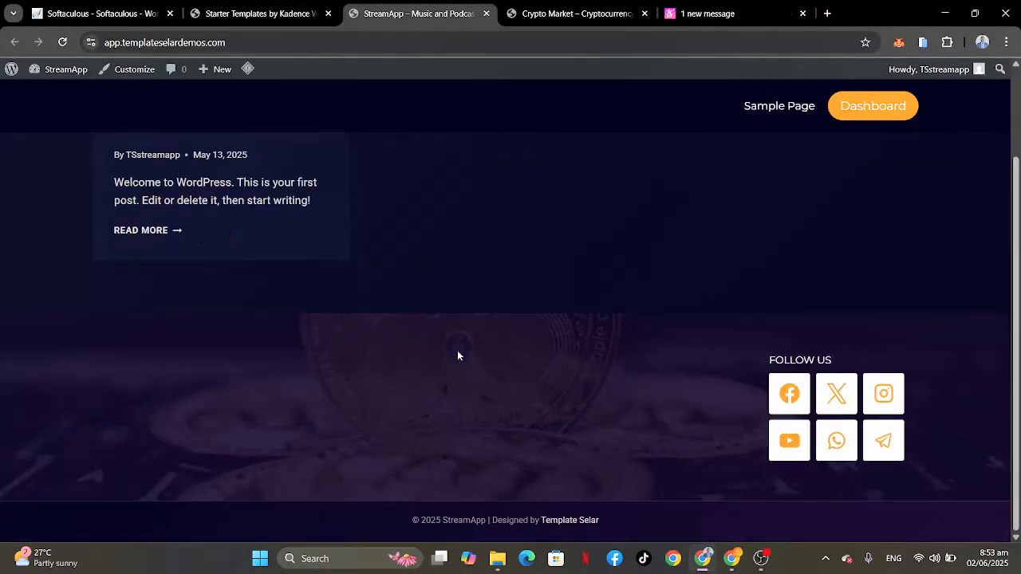
scroll(457, 356, "up", 2)
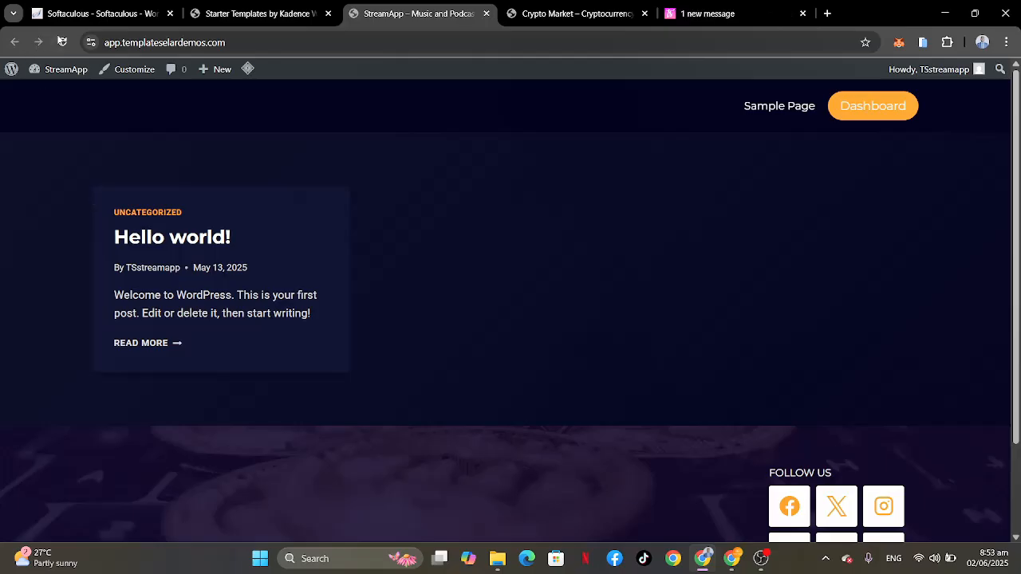
left_click(62, 42)
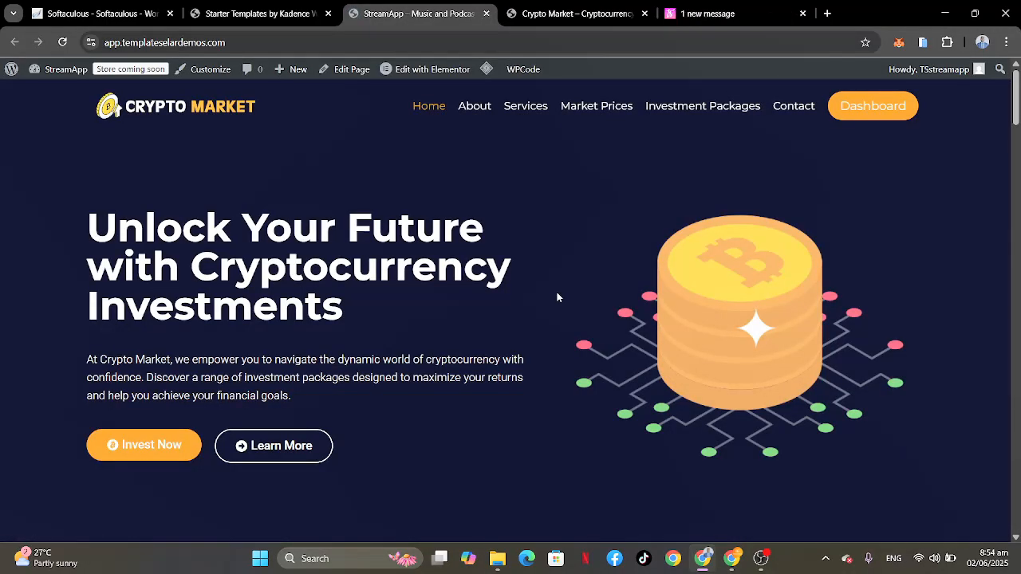
Step: Examine the imported Crypto Market homepage from the hero section through the price charts and testimonials to the footer
scroll(683, 398, "down", 7)
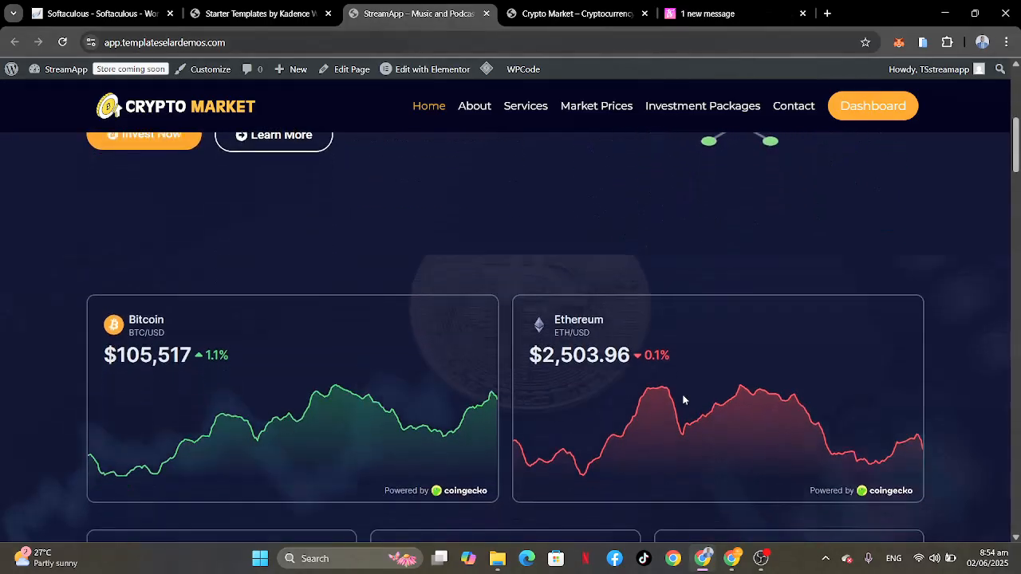
scroll(684, 399, "down", 13)
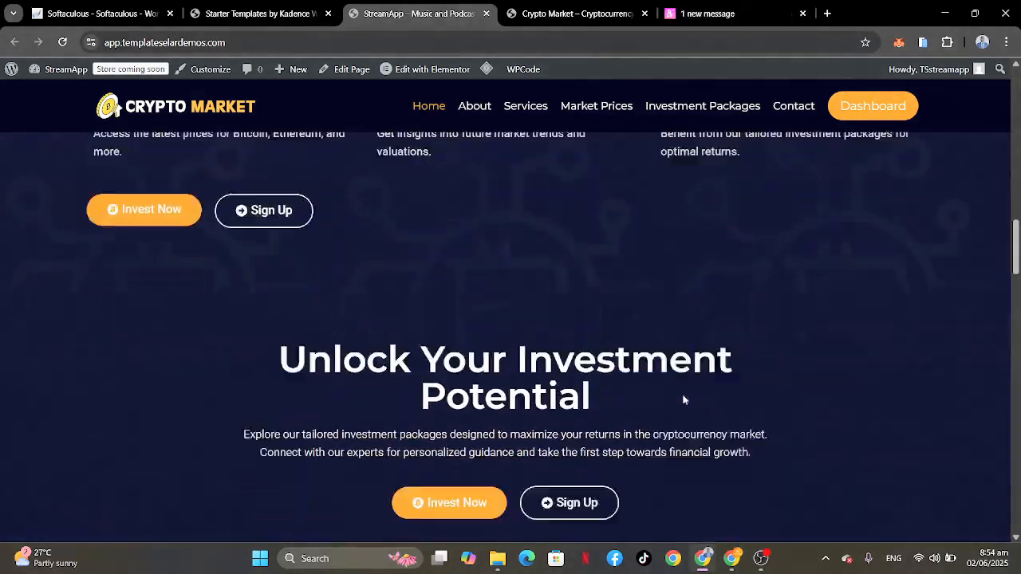
scroll(683, 399, "down", 14)
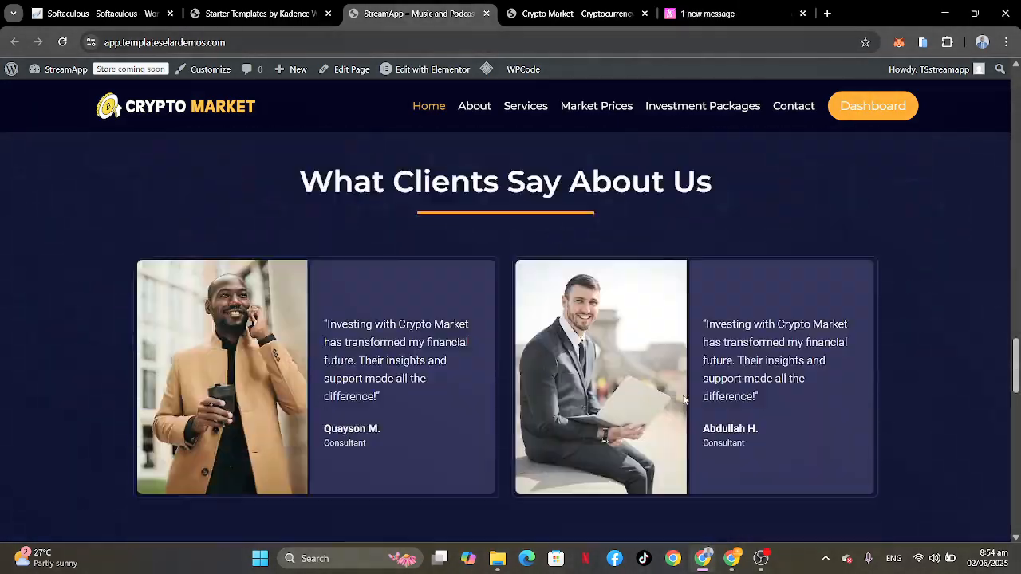
scroll(684, 400, "down", 15)
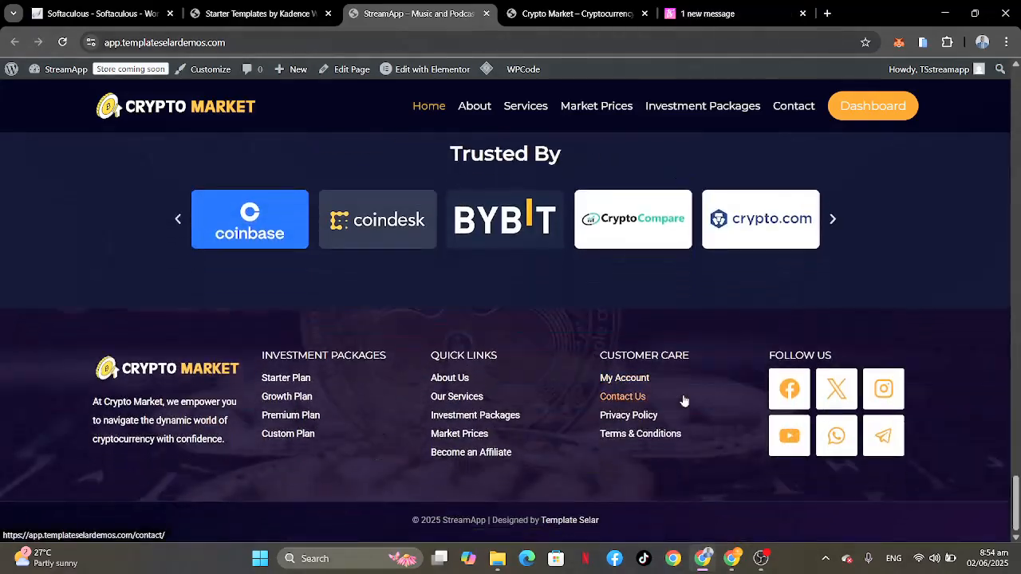
scroll(684, 400, "up", 15)
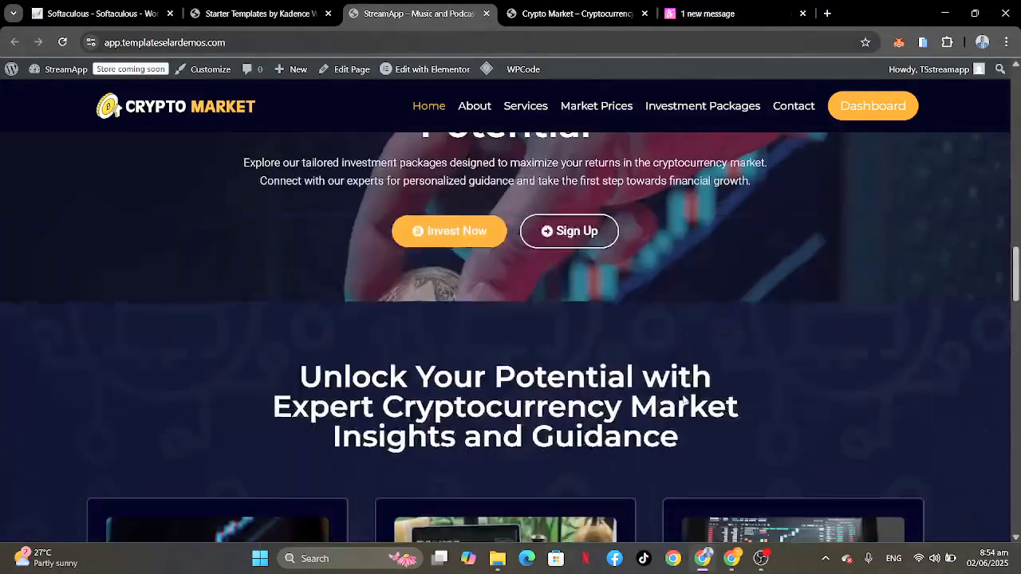
scroll(684, 400, "up", 8)
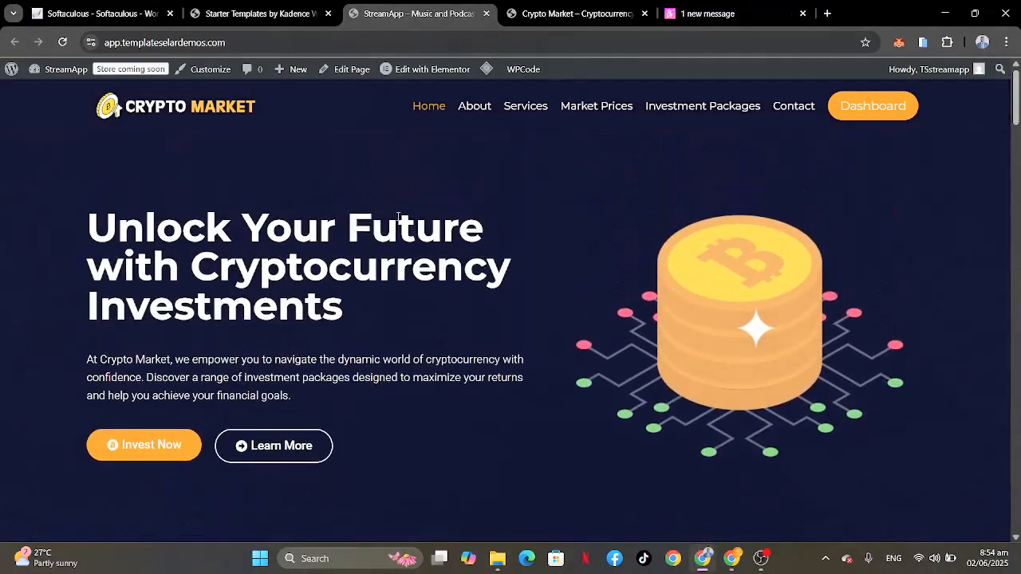
Step: Open the imported About and Services pages from the site navigation and look through their content
left_click(486, 108)
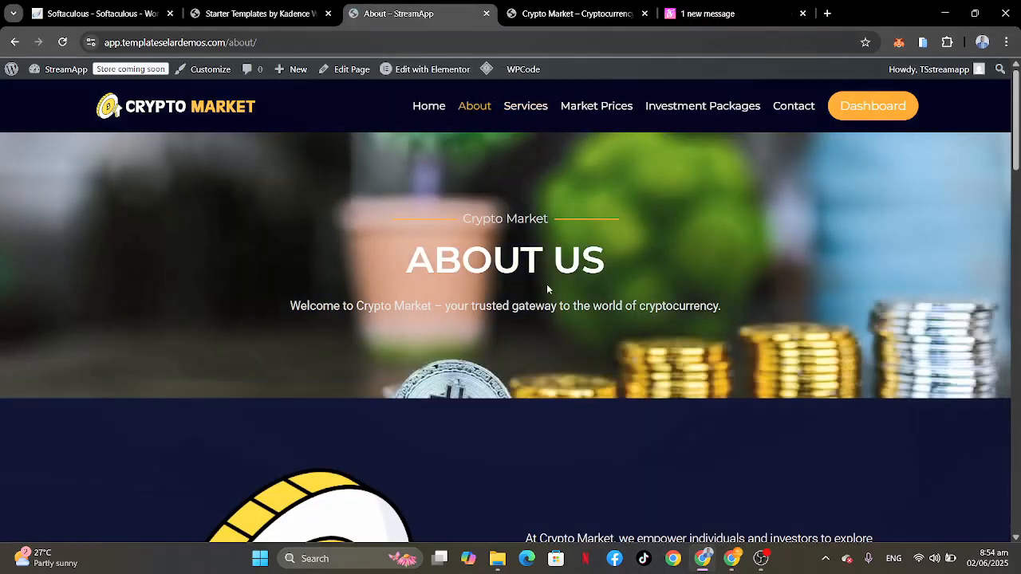
scroll(637, 443, "down", 10)
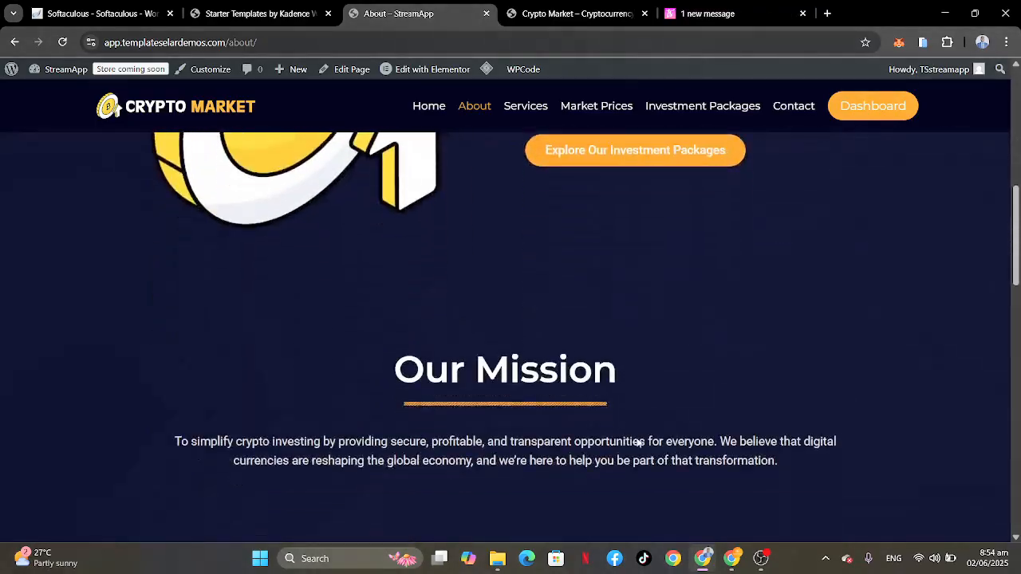
scroll(636, 443, "down", 10)
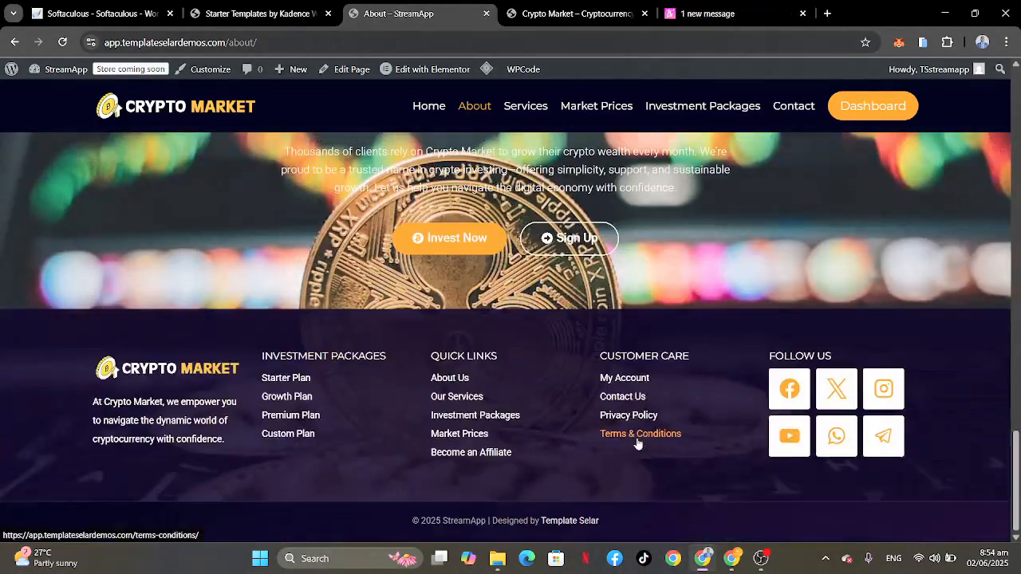
scroll(636, 443, "up", 5)
scroll(636, 441, "up", 10)
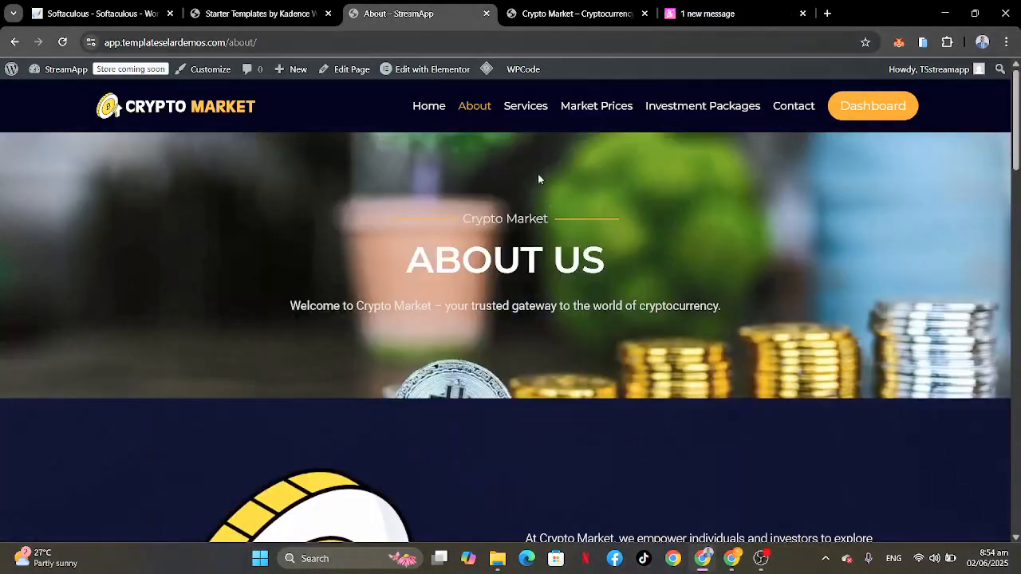
left_click(530, 110)
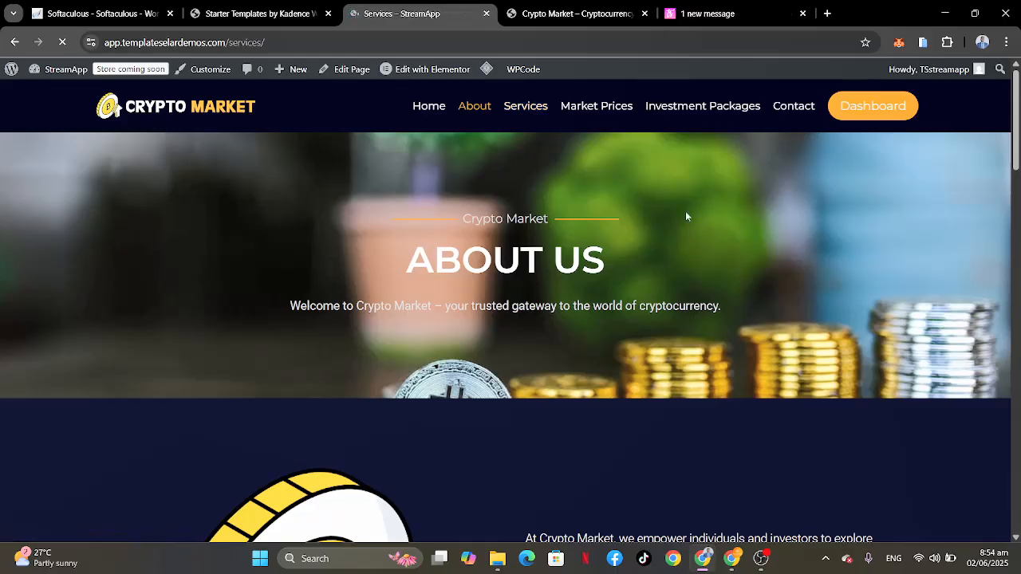
scroll(626, 349, "down", 15)
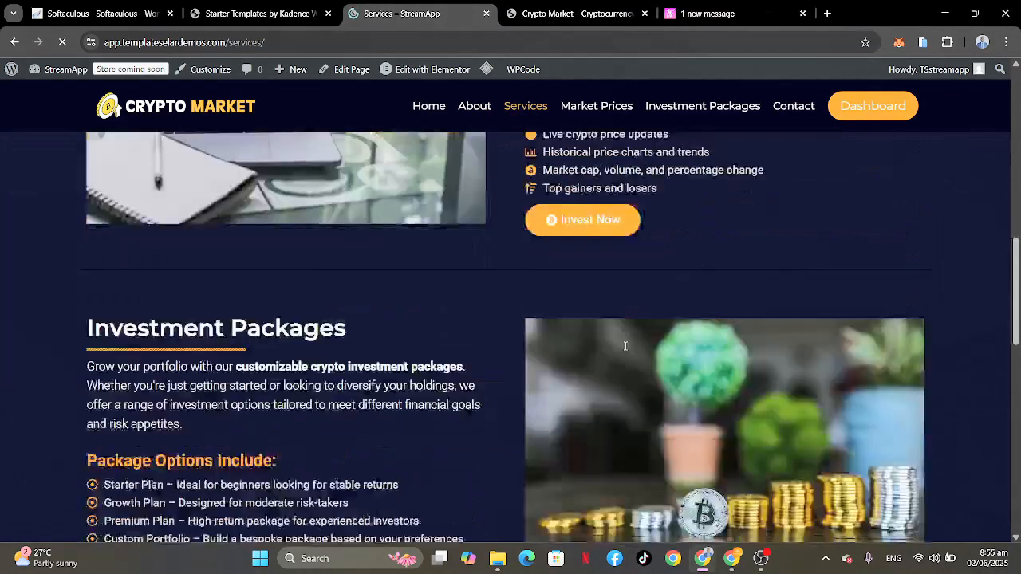
scroll(623, 350, "up", 15)
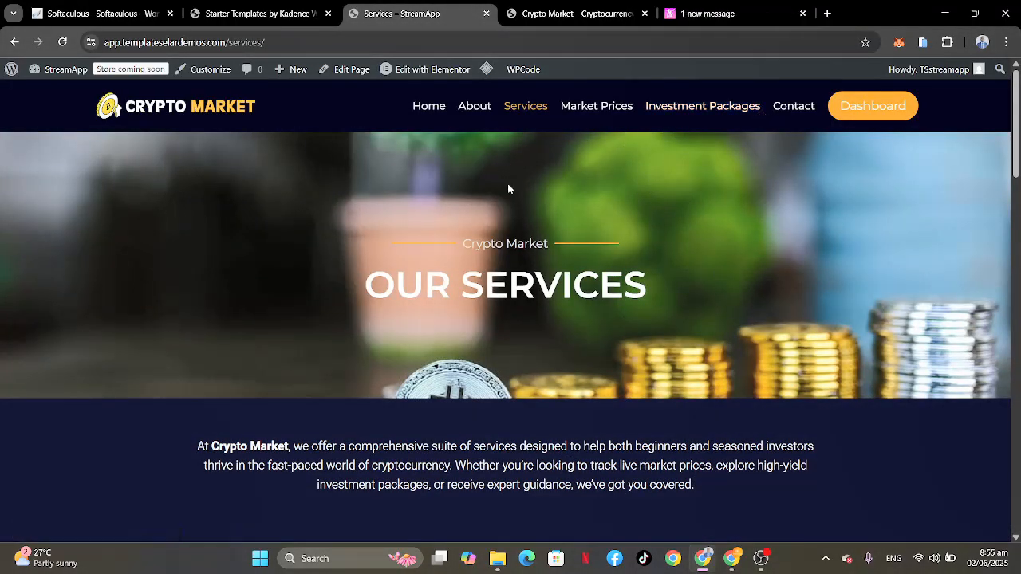
Step: Open the Investment Packages page and examine its plan cards and the help section below them
right_click(681, 112)
left_click(665, 110)
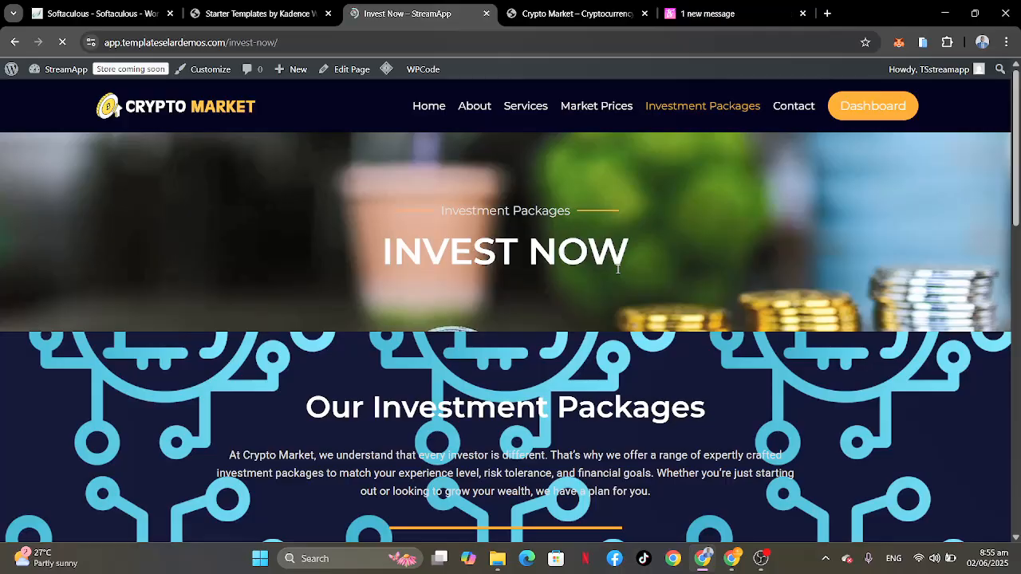
scroll(616, 269, "down", 5)
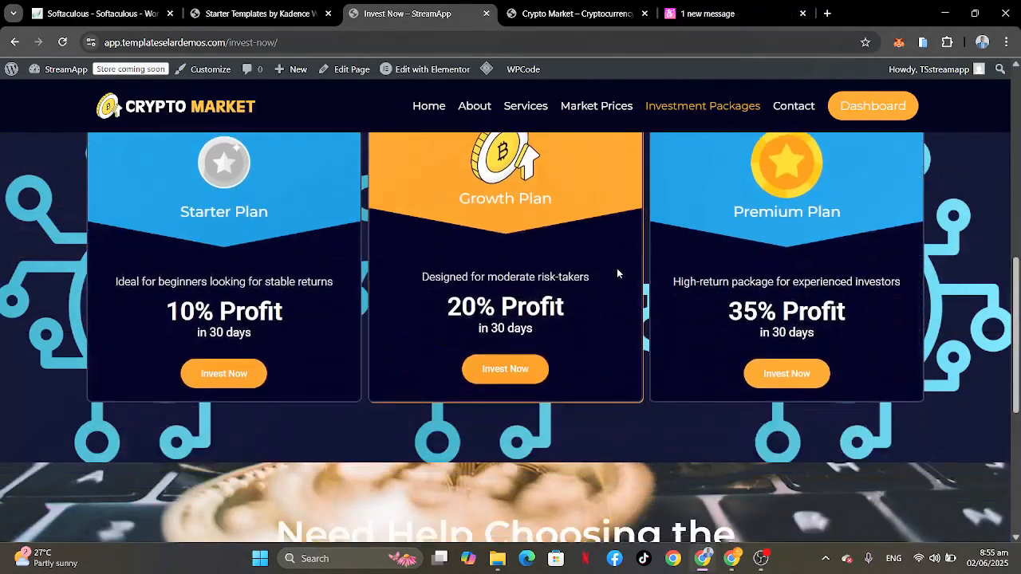
scroll(617, 268, "down", 7)
scroll(616, 268, "up", 6)
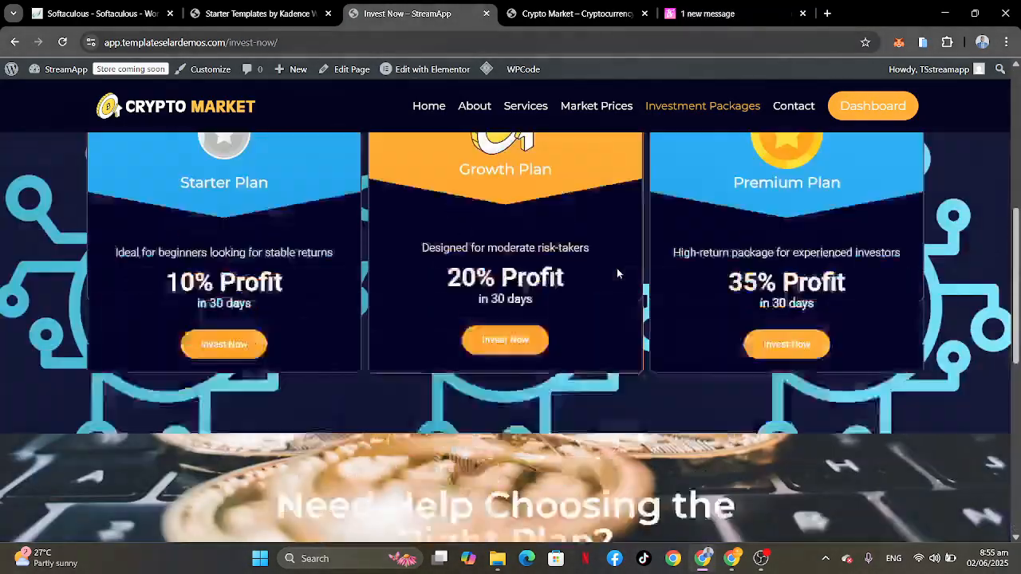
scroll(617, 268, "up", 6)
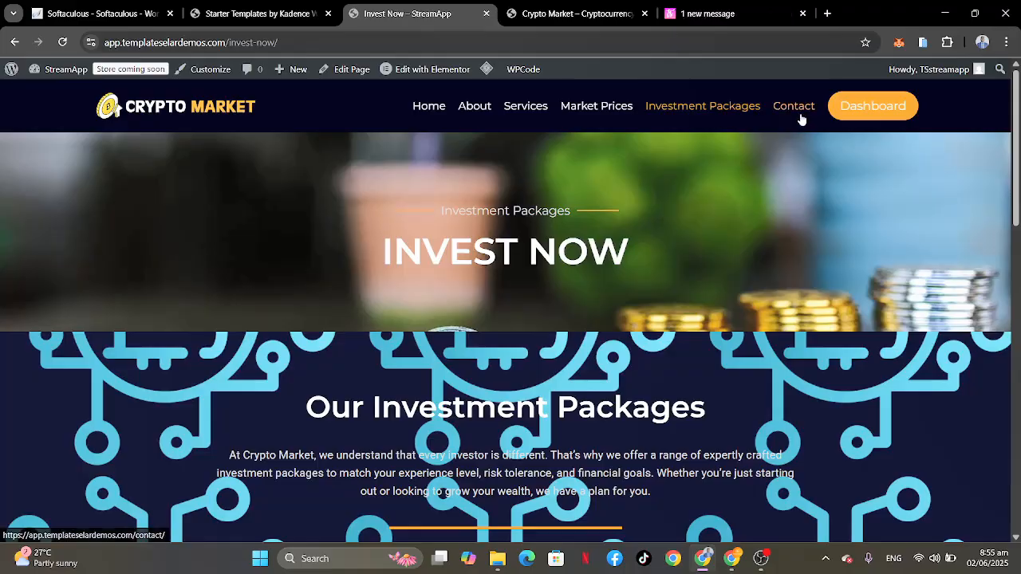
Step: Open the Market Prices page and examine its price ticker, coin charts, heatmap, coin list and Invest With Us section
left_click(593, 114)
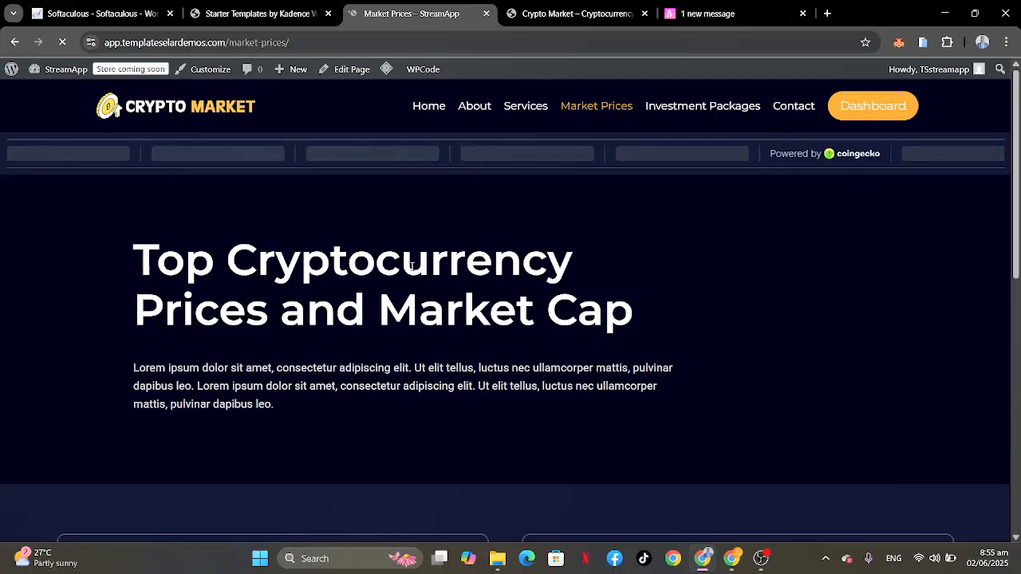
scroll(526, 386, "down", 3)
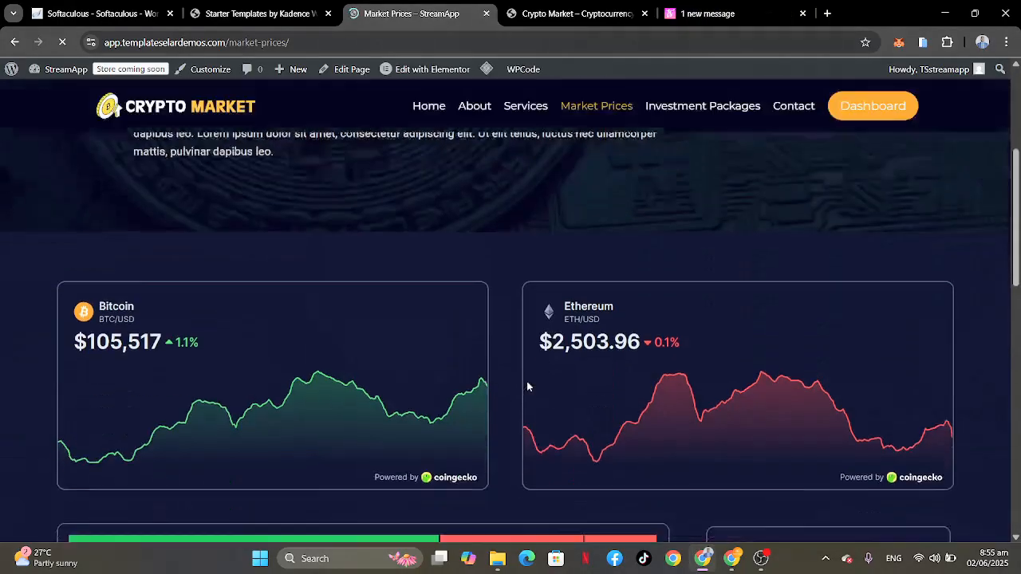
scroll(527, 386, "down", 4)
scroll(528, 382, "down", 4)
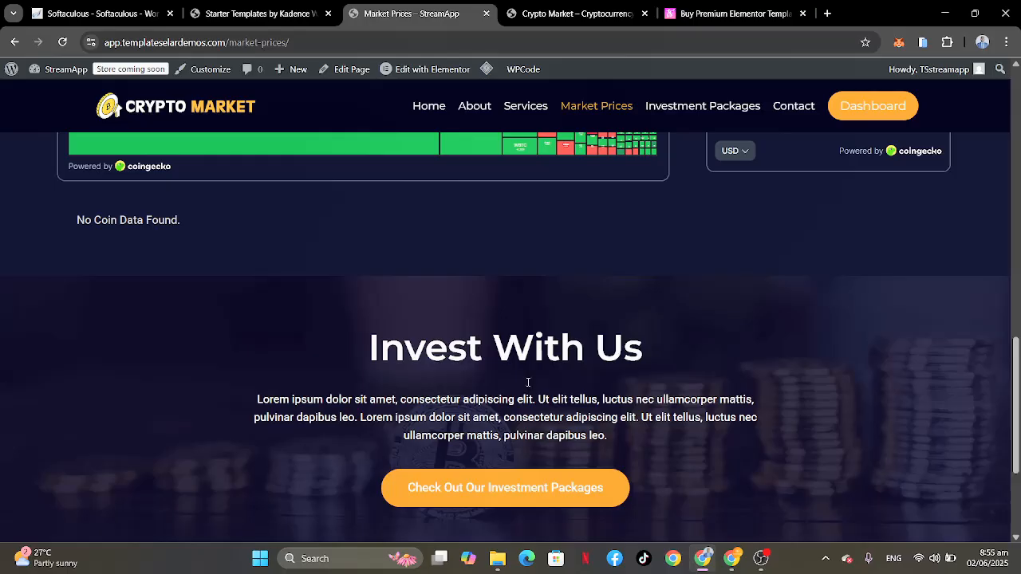
scroll(527, 386, "up", 6)
scroll(526, 387, "down", 3)
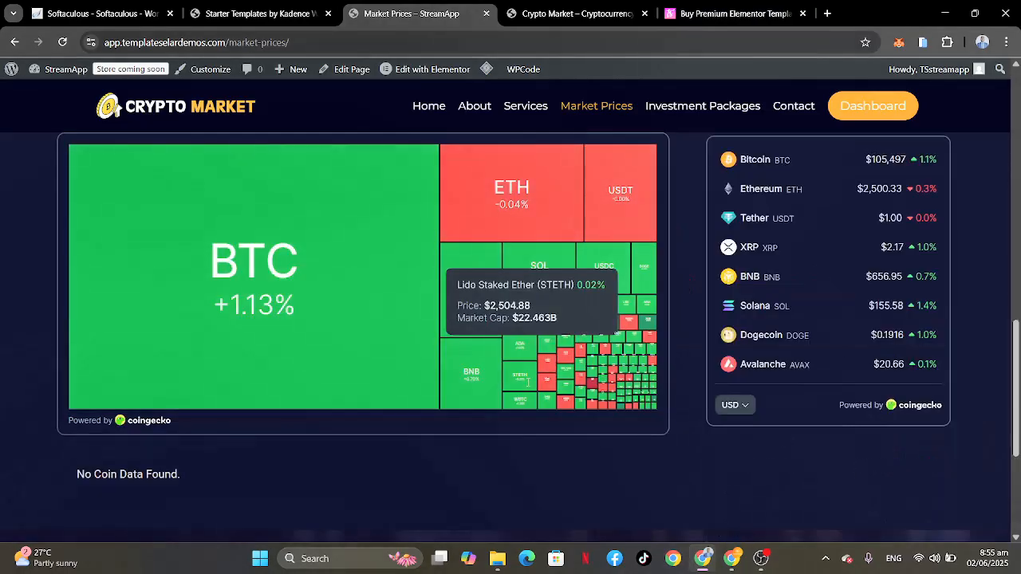
scroll(527, 383, "down", 3)
scroll(527, 383, "up", 15)
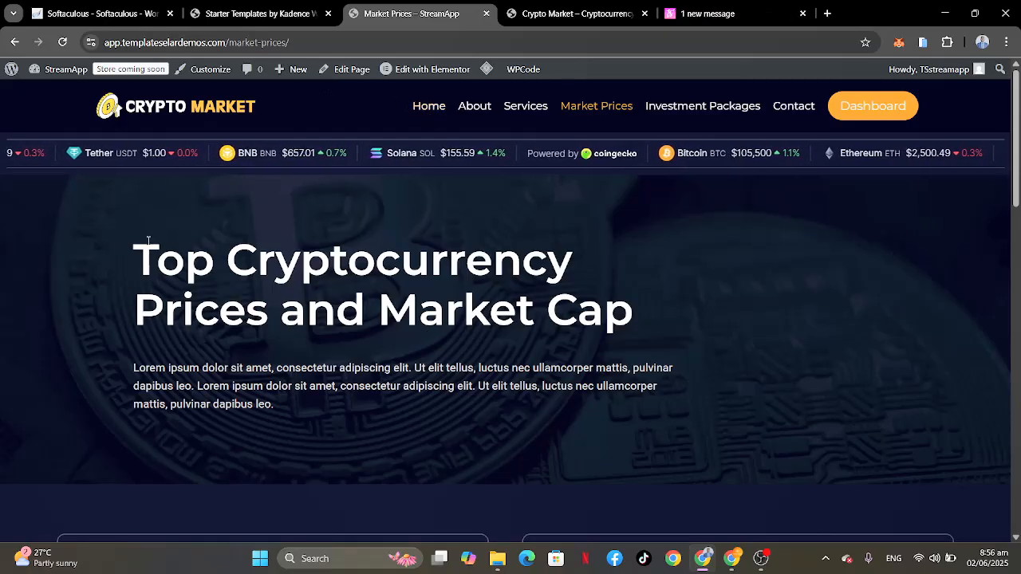
Step: Return to the site's Home page and review its investment, package and client testimonial sections
left_click(438, 110)
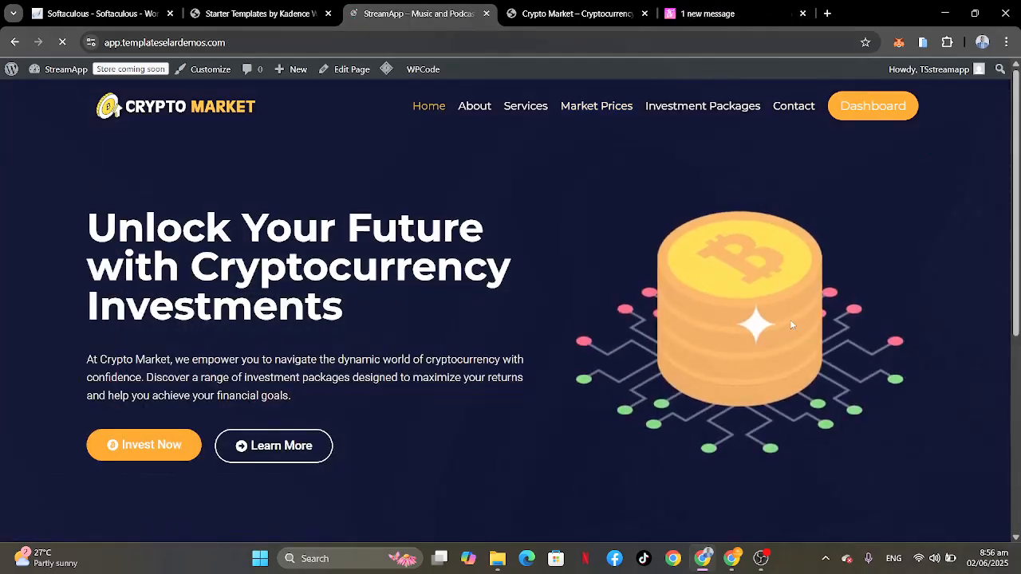
scroll(402, 355, "down", 20)
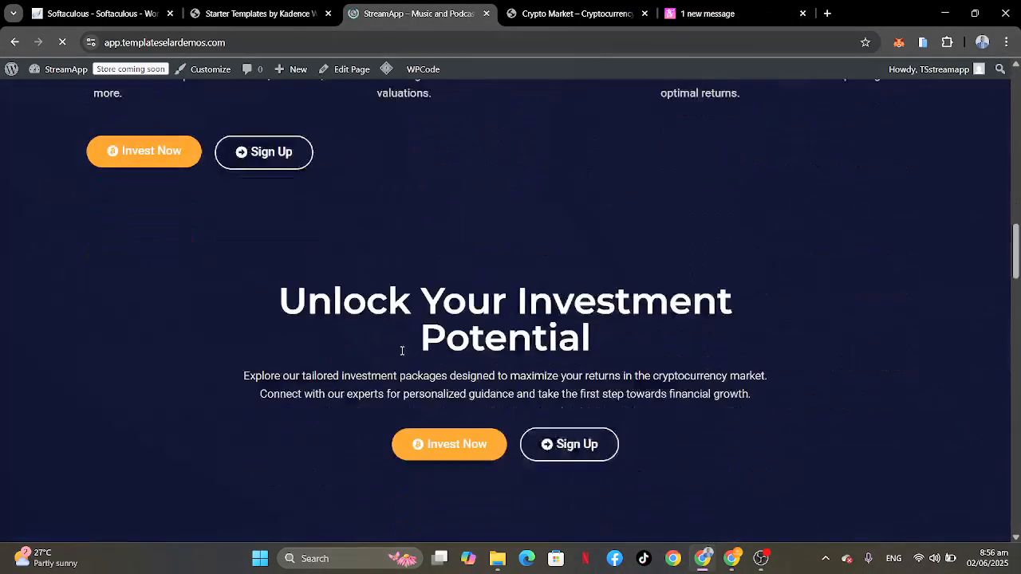
scroll(402, 355, "down", 20)
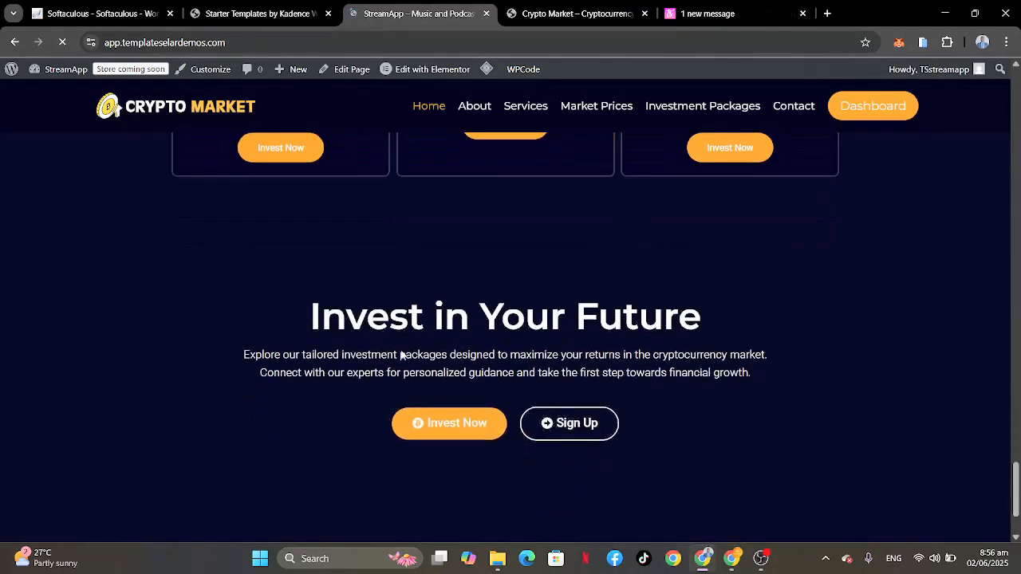
scroll(401, 355, "up", 20)
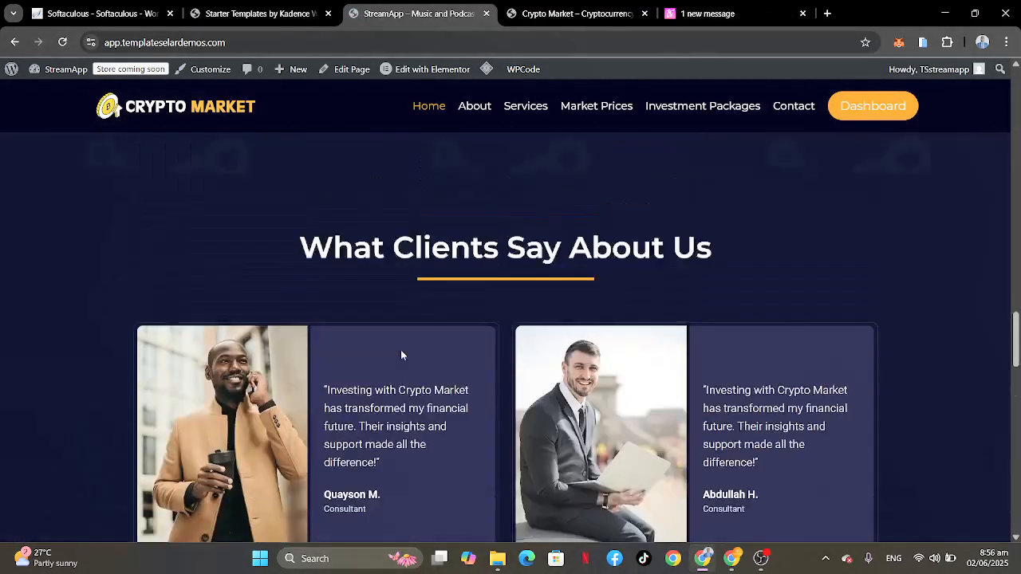
scroll(402, 355, "up", 5)
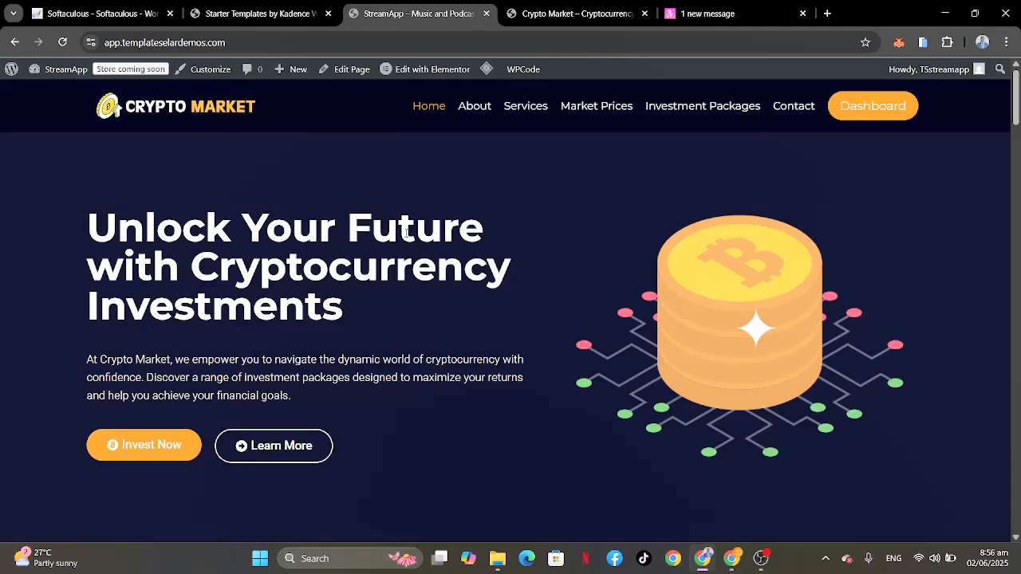
Step: Open the header's logo settings in the site customizer and browse the media library for a replacement logo
left_click(201, 69)
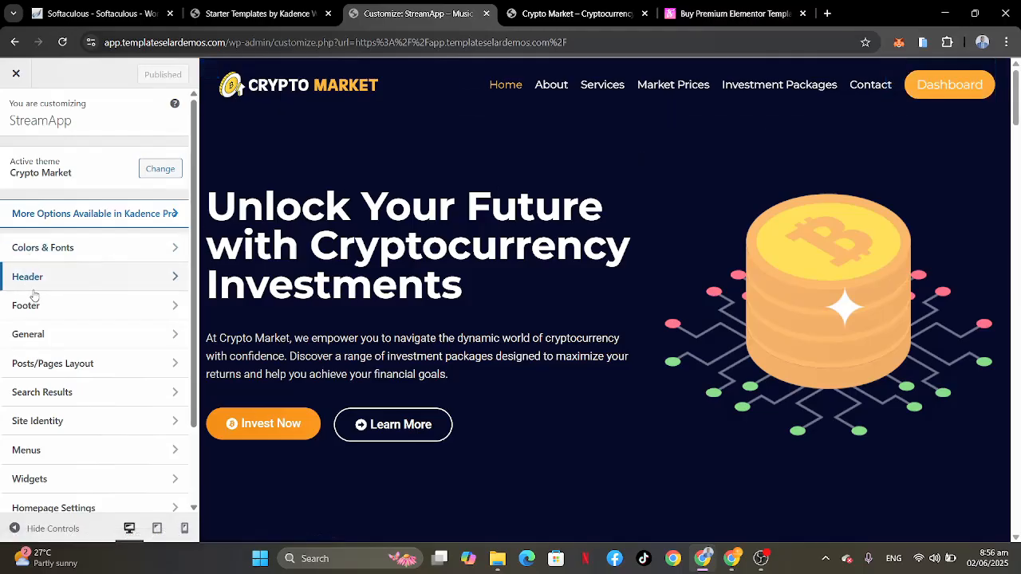
left_click(4, 284)
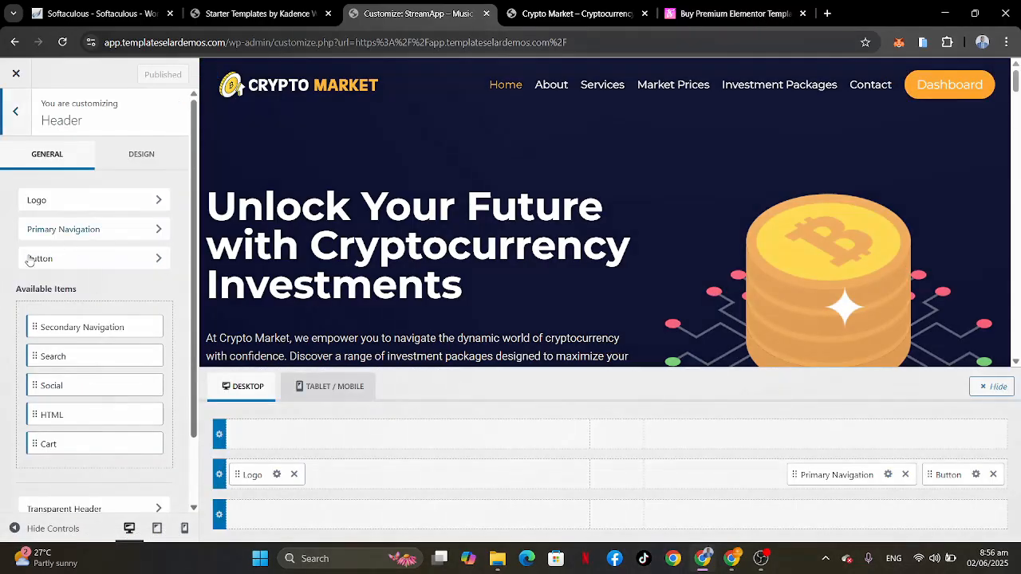
left_click(276, 474)
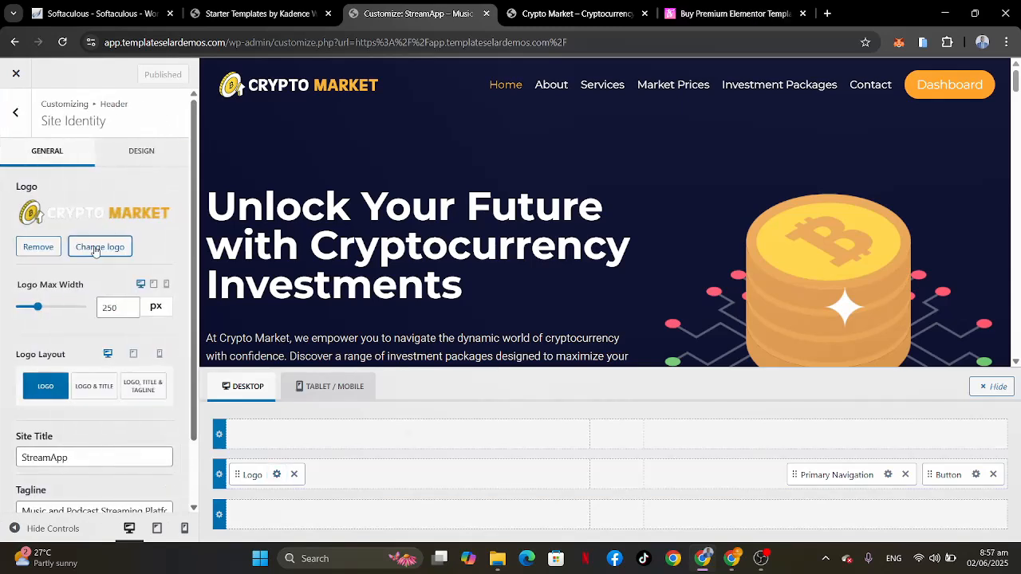
left_click(97, 247)
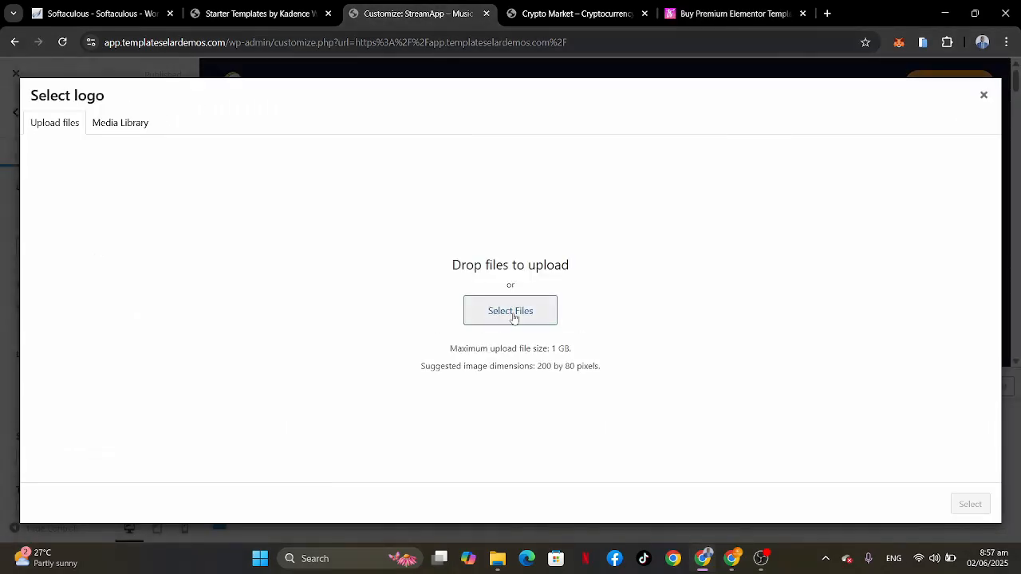
left_click(120, 123)
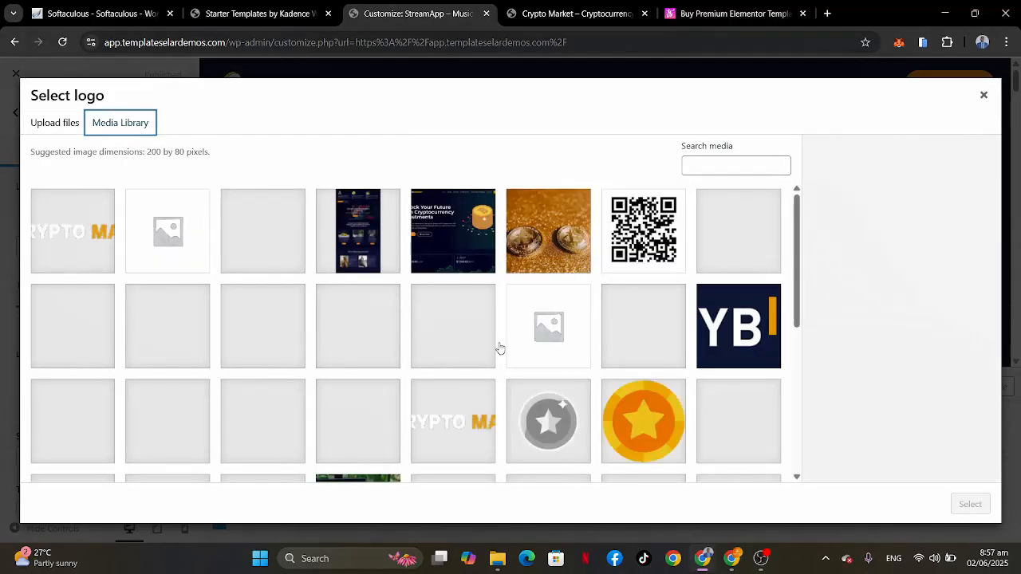
scroll(528, 431, "down", 5)
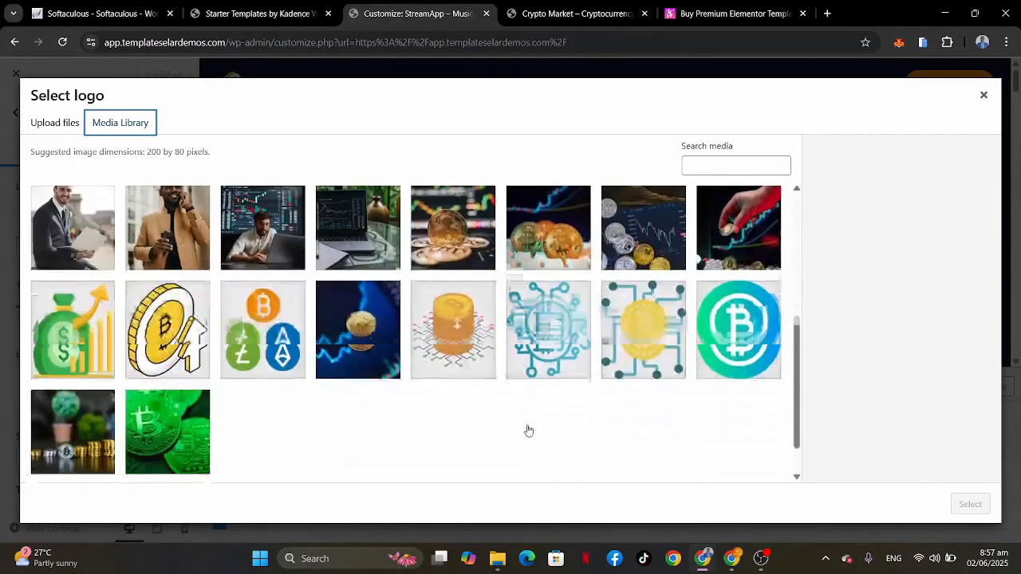
scroll(527, 431, "up", 3)
scroll(527, 431, "down", 3)
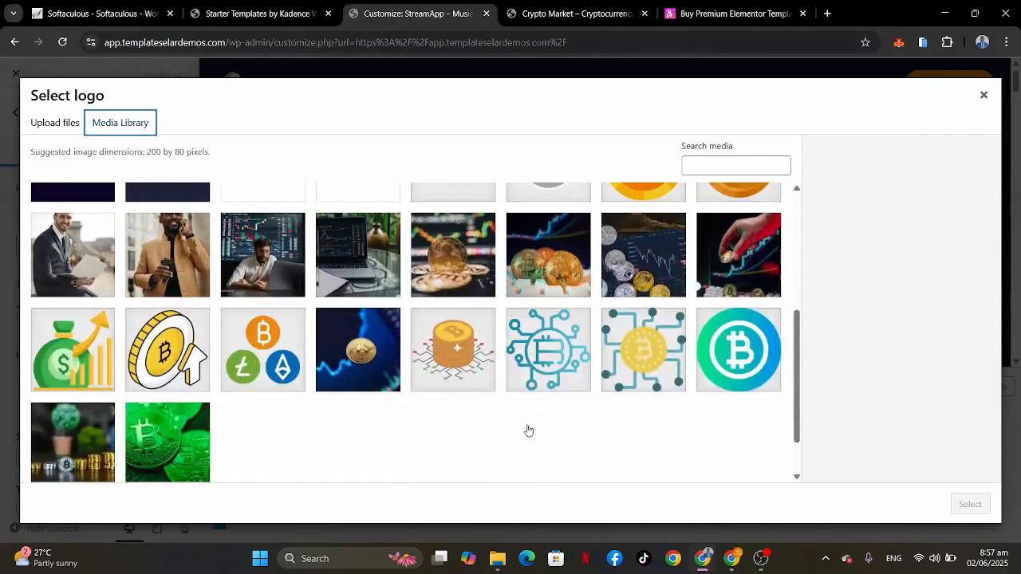
scroll(357, 375, "up", 5)
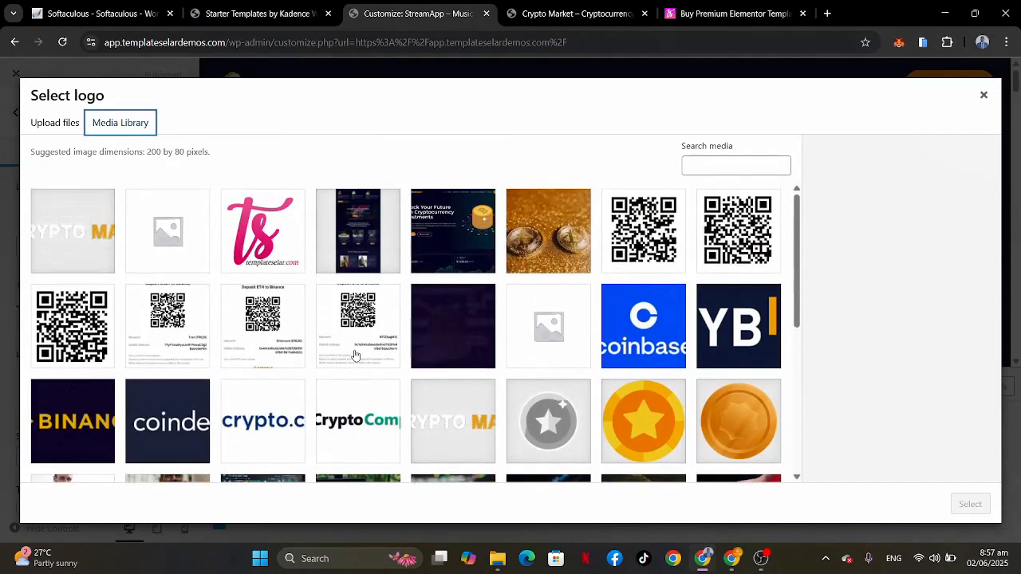
Step: Look through the computer's Downloads folder for a logo image, then return to the media library
left_click(497, 559)
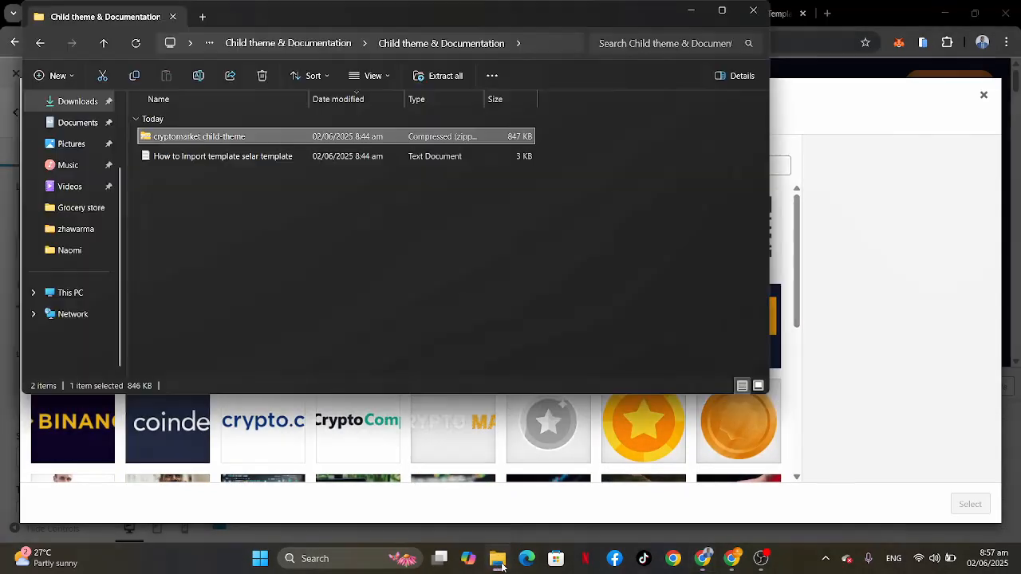
left_click(78, 102)
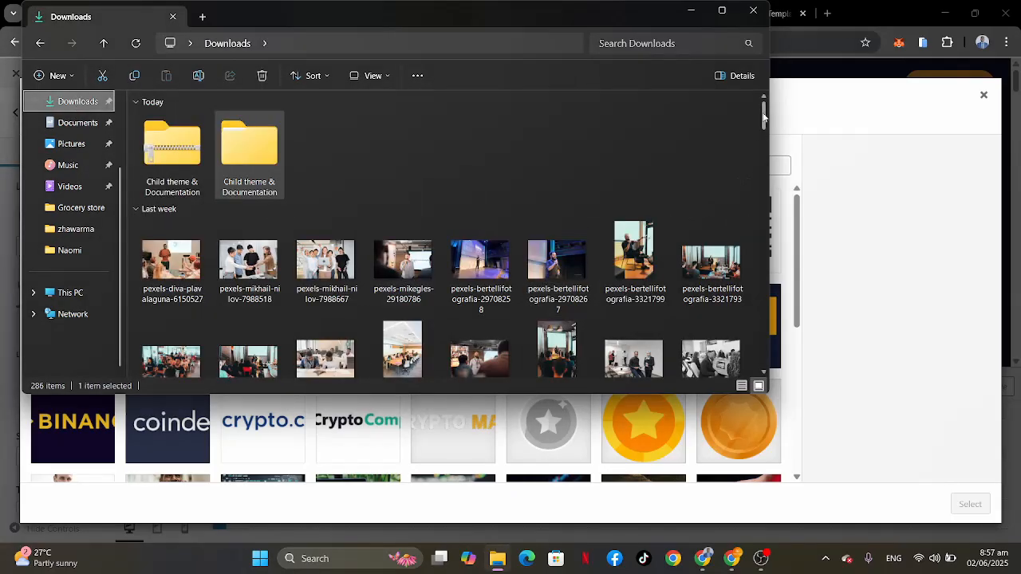
left_click_drag(764, 117, 764, 365)
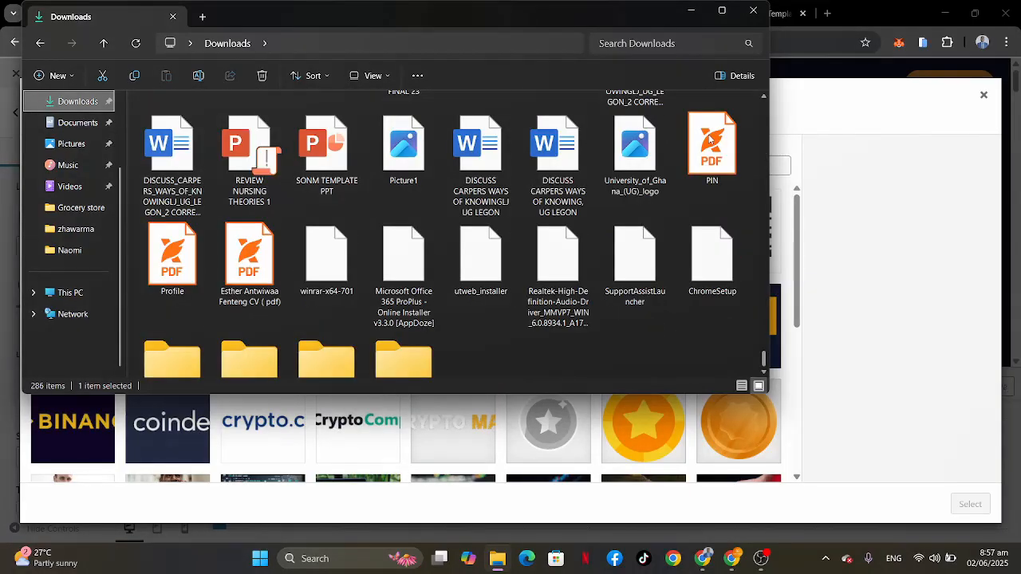
left_click(690, 10)
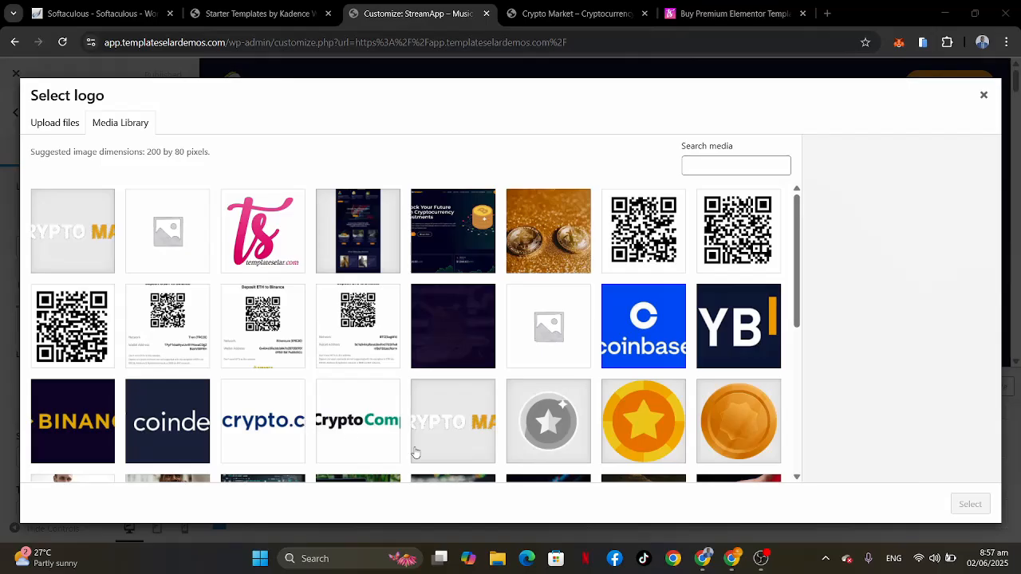
Step: Choose the crypto.com image logo-5.jpg from the media library as the new site logo
left_click(336, 429)
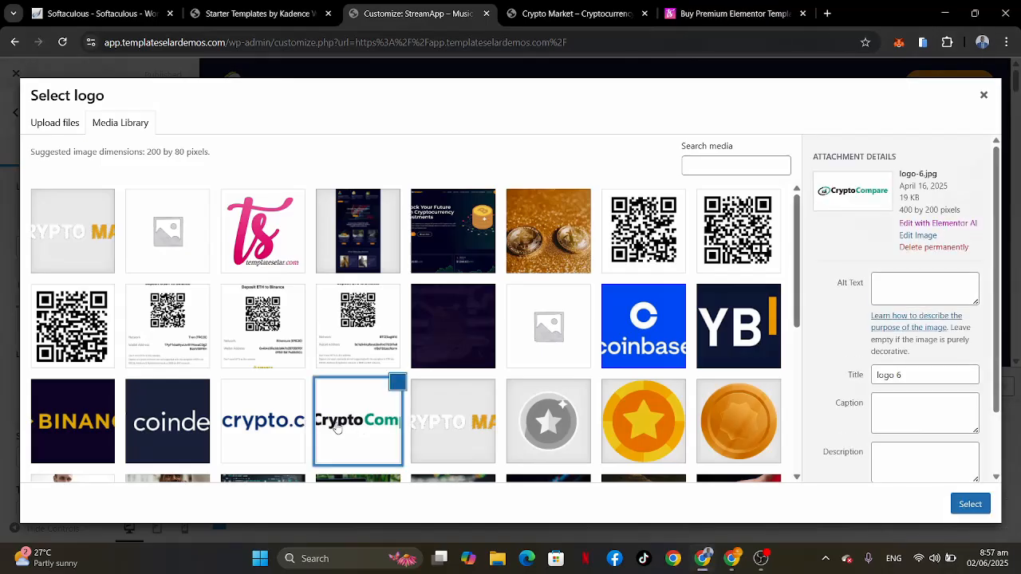
left_click(253, 421)
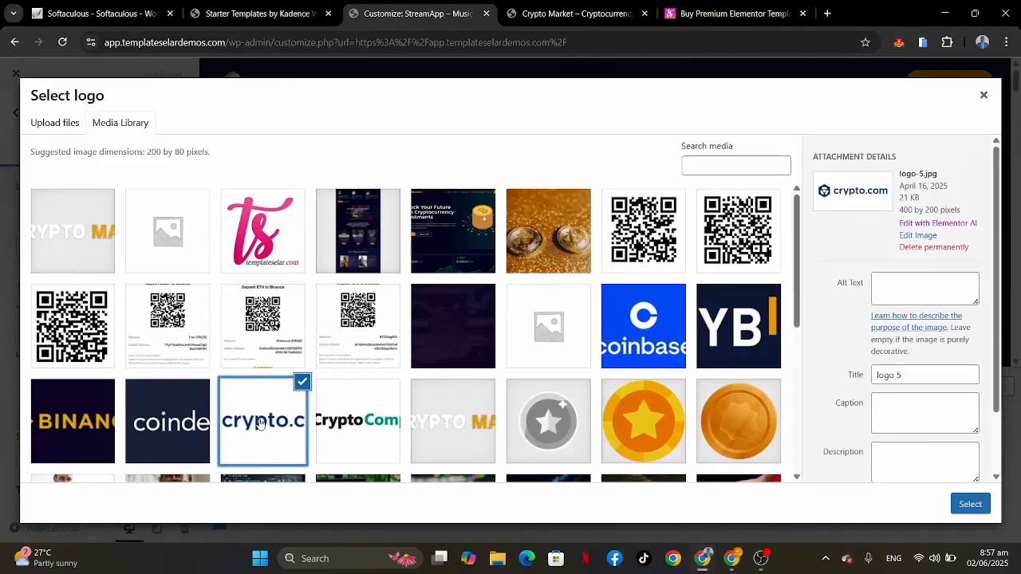
left_click(356, 429)
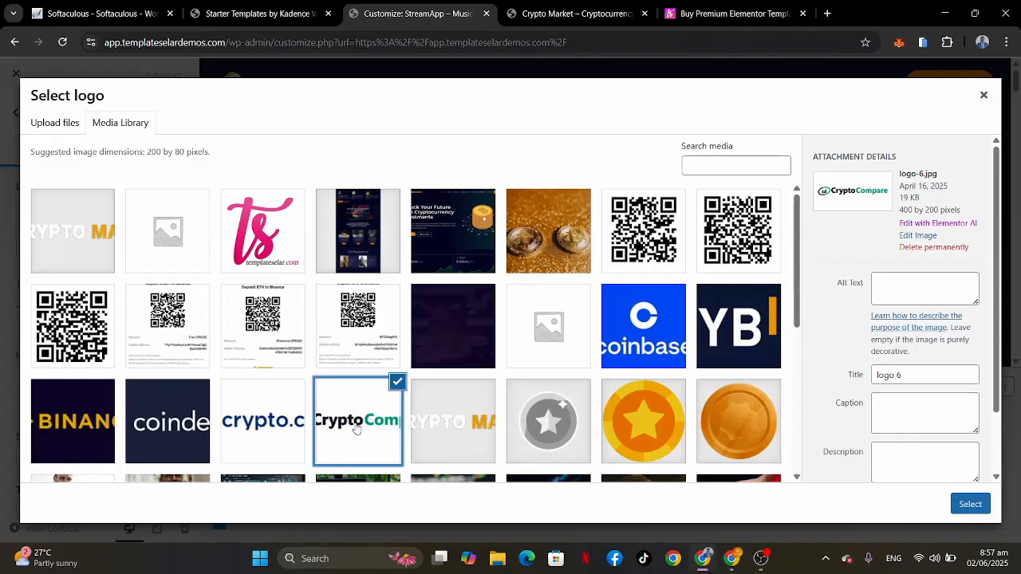
left_click(267, 425)
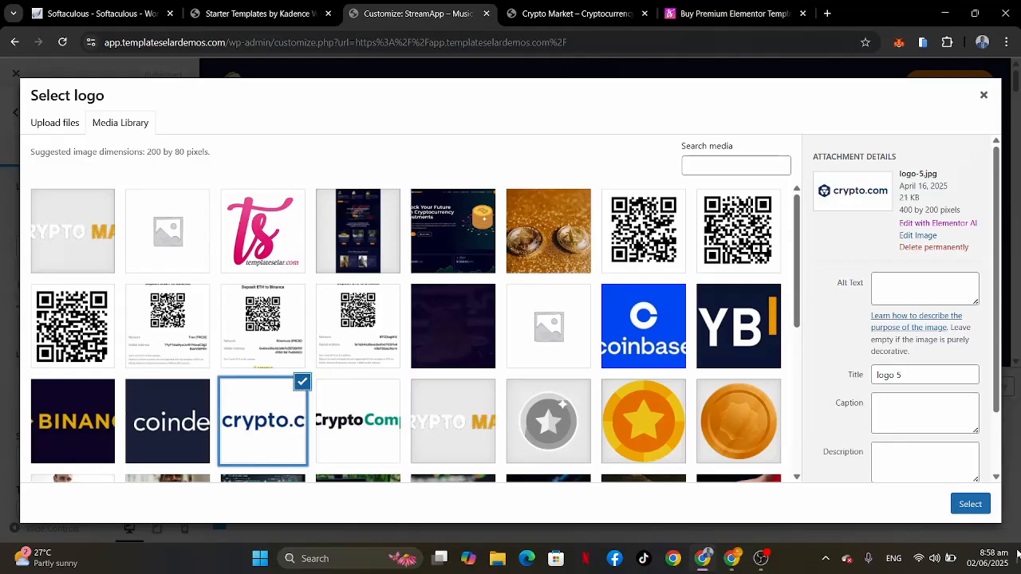
left_click(970, 505)
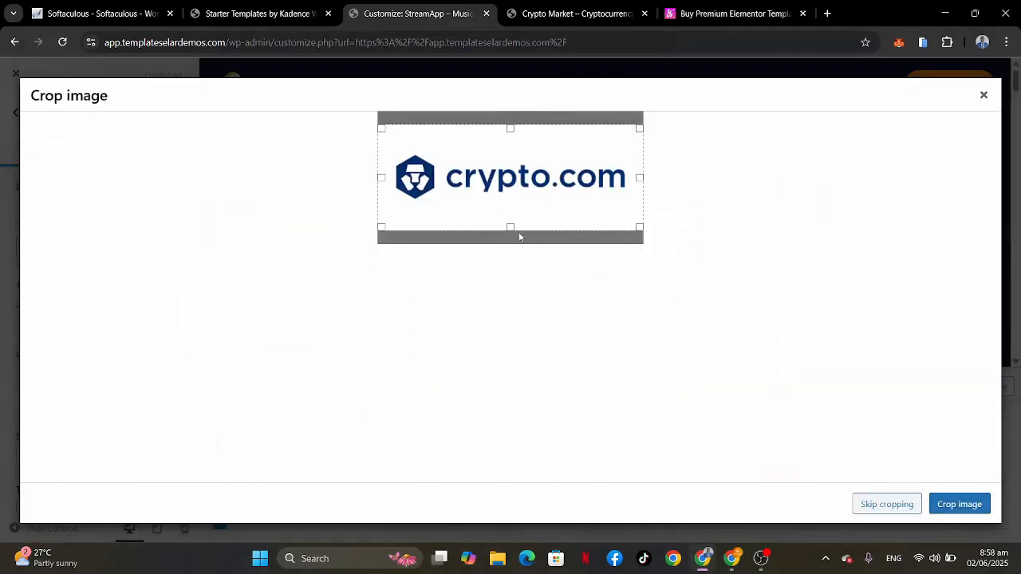
Step: Crop the blank space above and below the crypto.com logo and apply the cropped image
left_click_drag(510, 230, 505, 211)
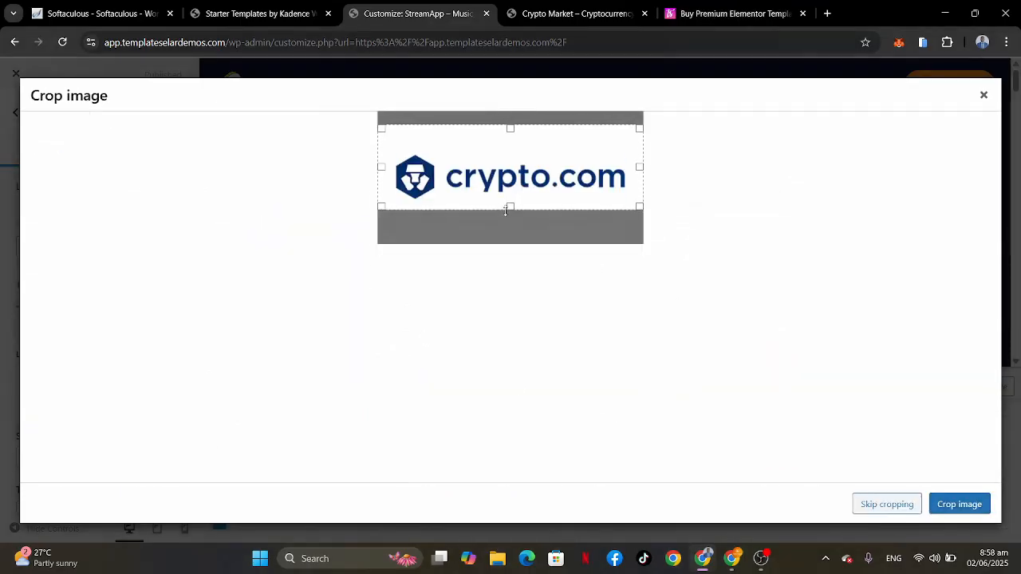
left_click_drag(510, 129, 509, 151)
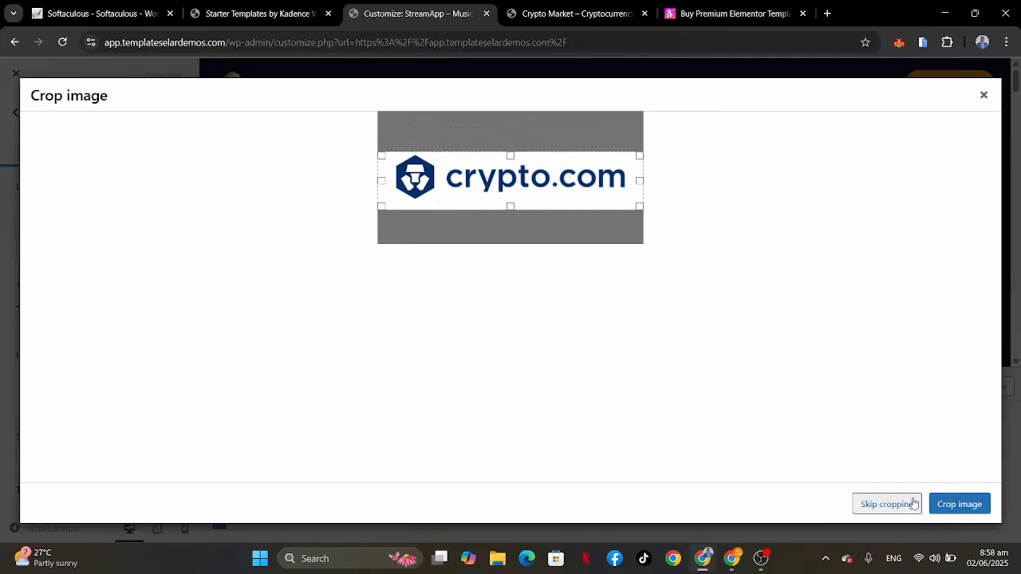
left_click(966, 504)
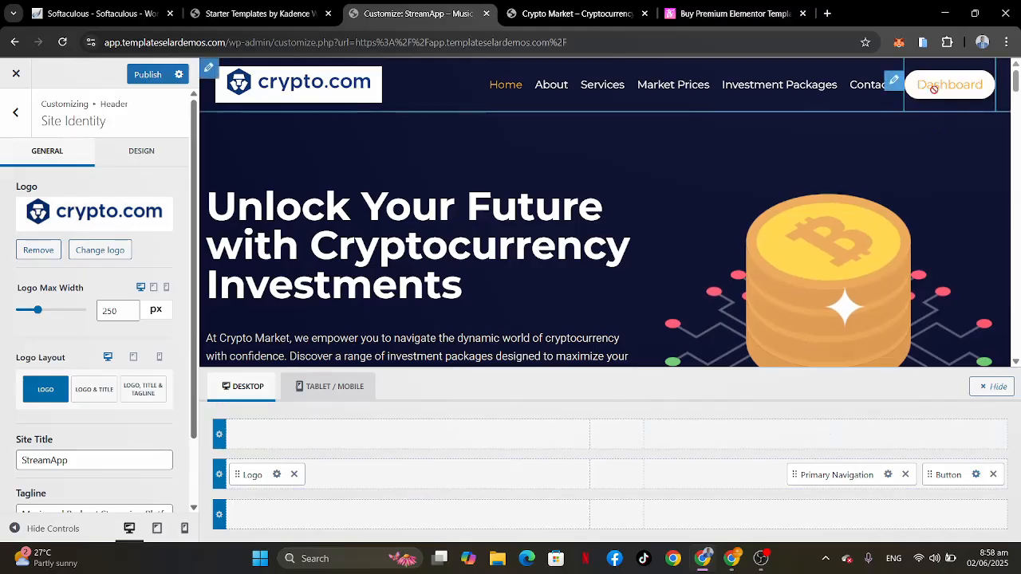
Step: Open the header button's URL setting and copy the Dashboard page's link address from the site's page list
left_click(977, 474)
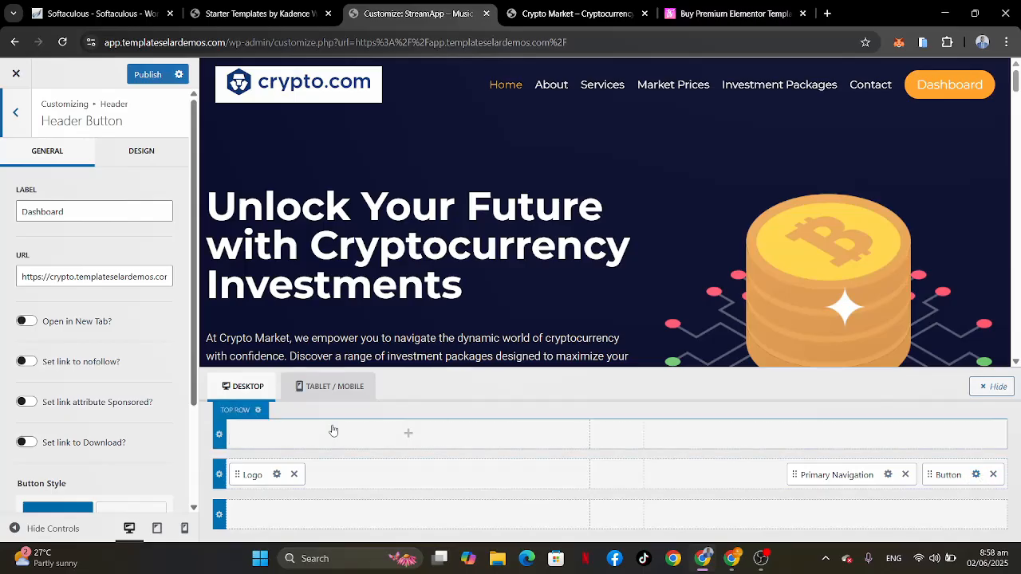
left_click(58, 274)
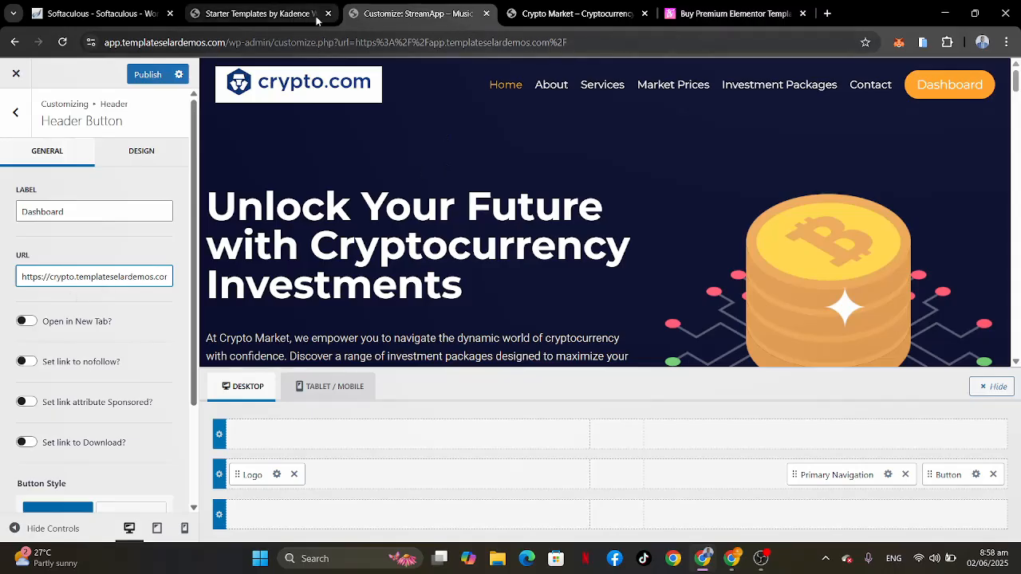
left_click(287, 9)
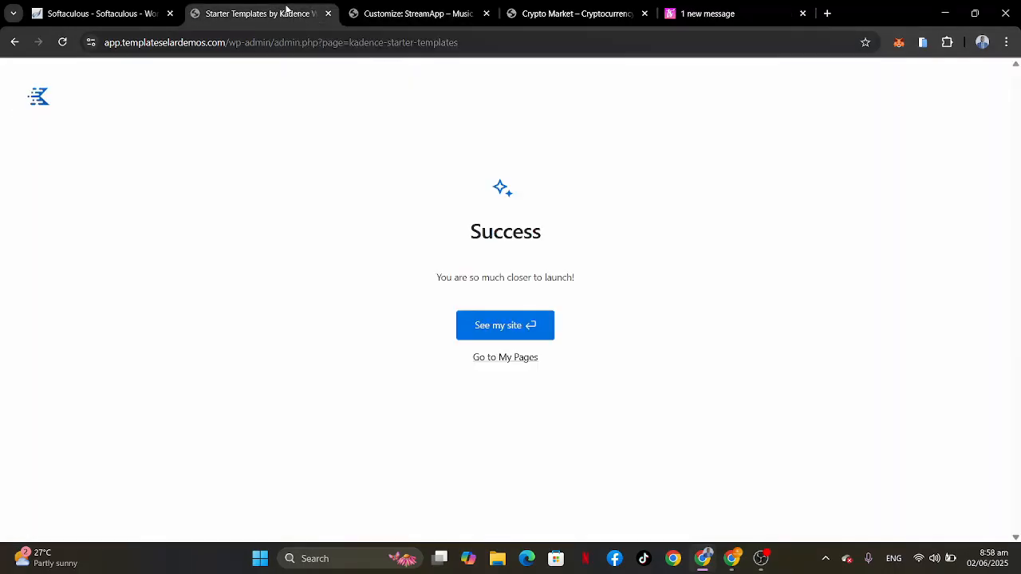
left_click(502, 358)
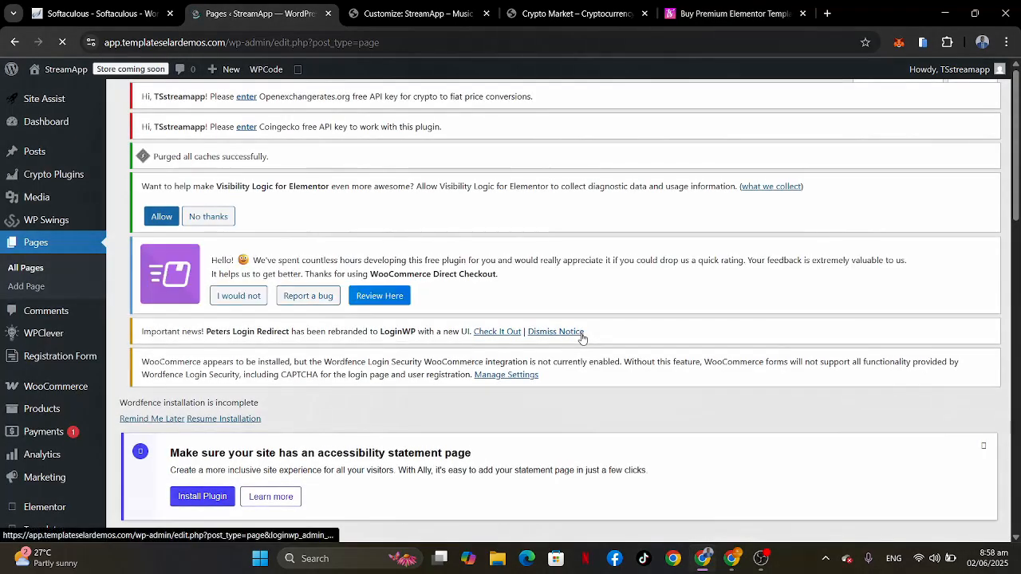
scroll(351, 307, "down", 8)
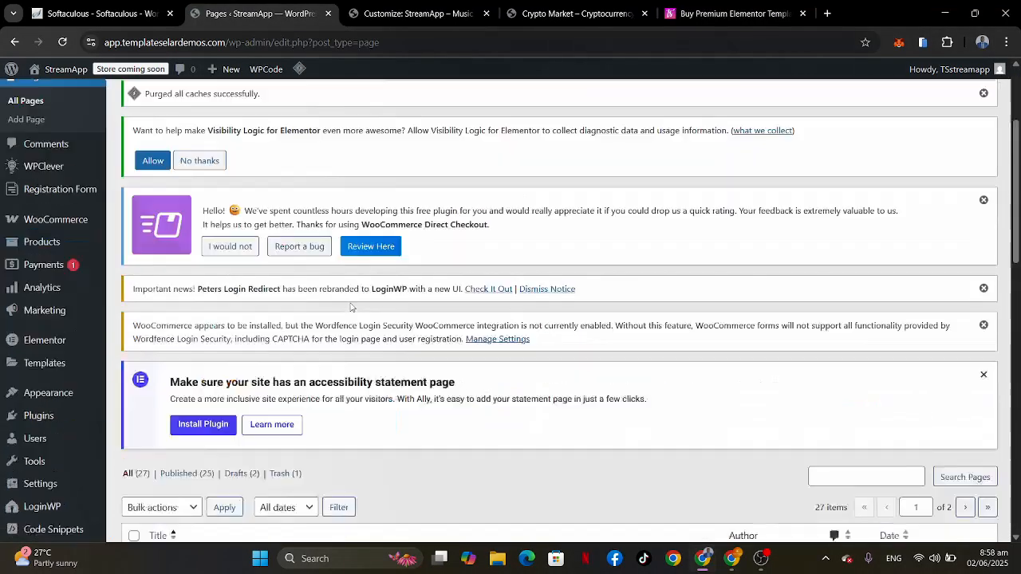
scroll(351, 307, "down", 3)
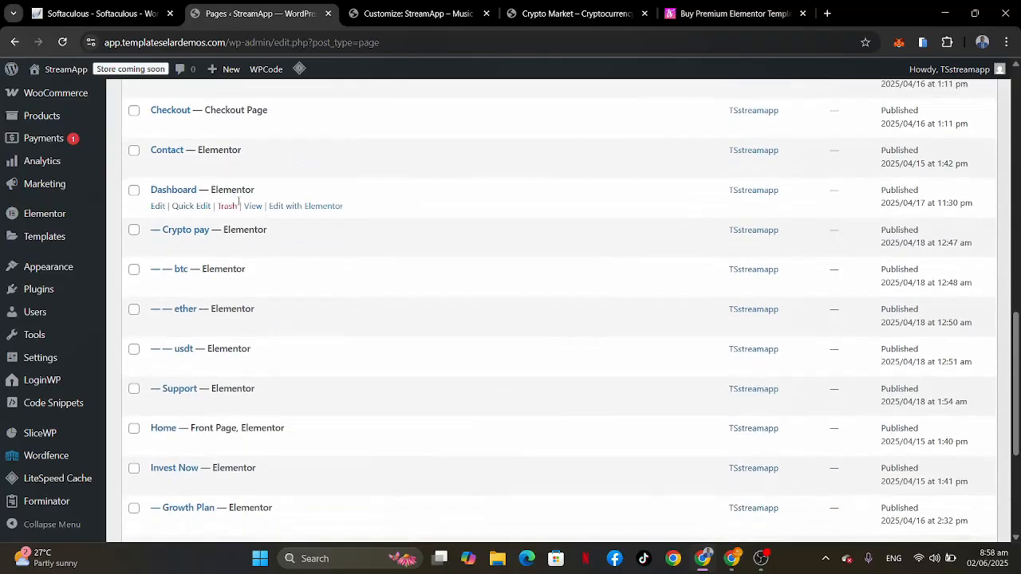
right_click(252, 207)
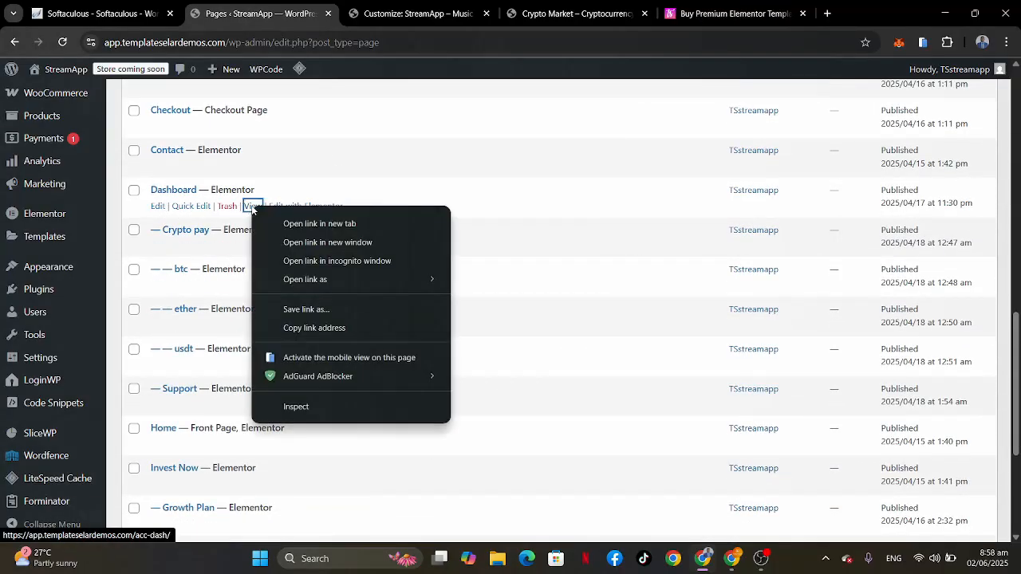
left_click(313, 328)
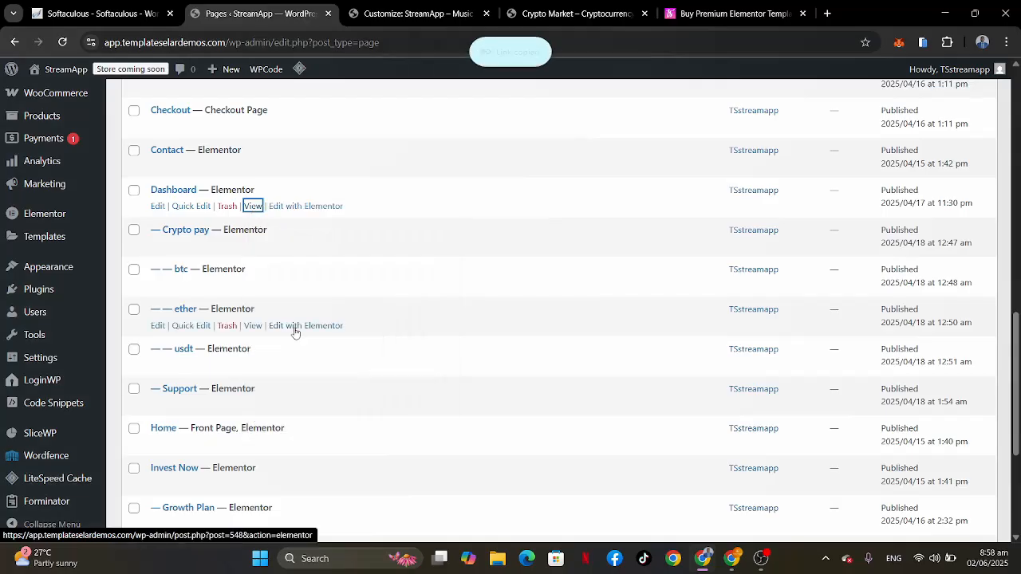
Step: Replace the header button's URL with the copied app.templateselardemos.com/acc-dash/ address, publish the header changes and exit the customizer
left_click(479, 10)
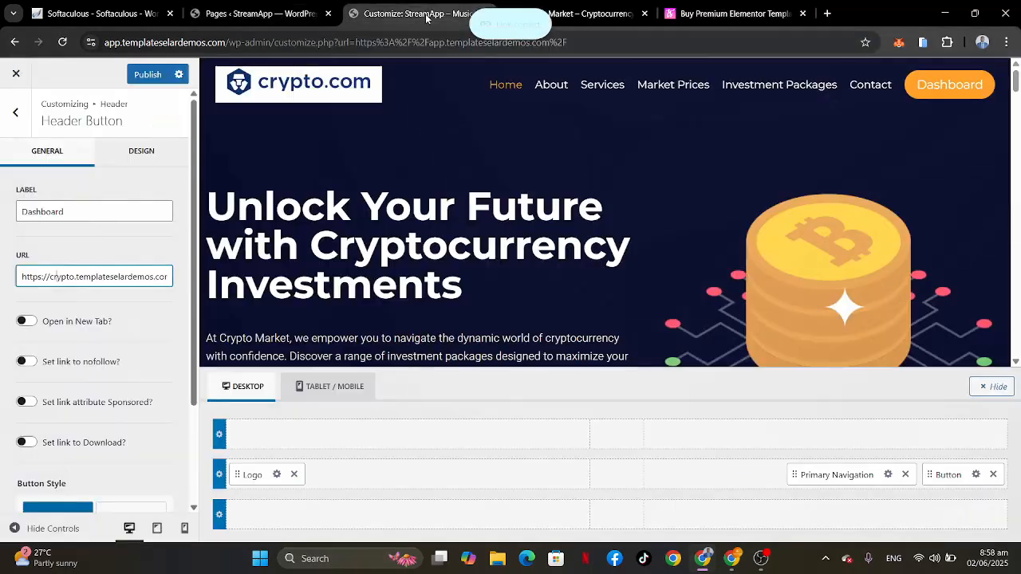
left_click(45, 277)
key("ctrl+a")
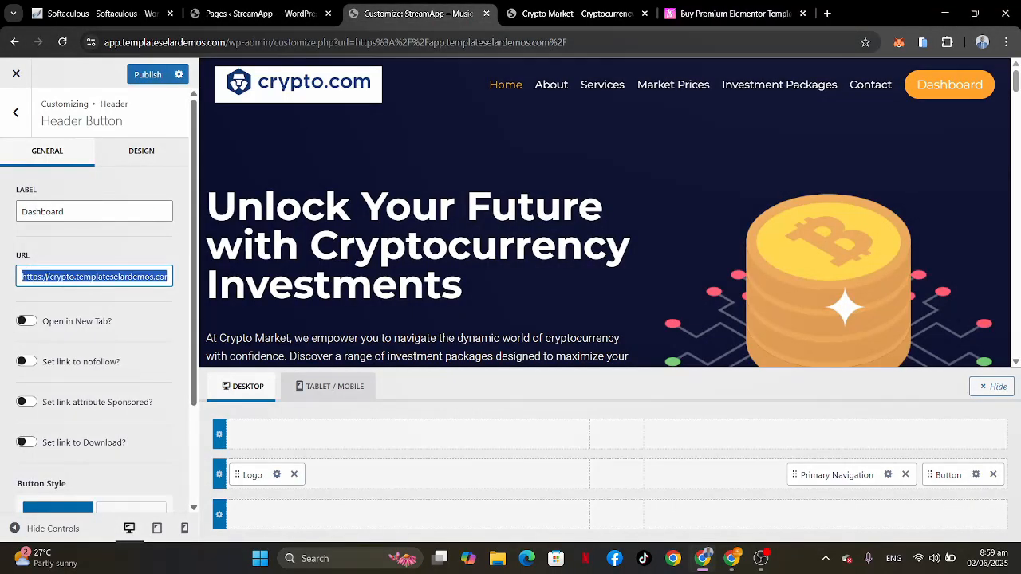
key("BackSpace")
key("ctrl+v")
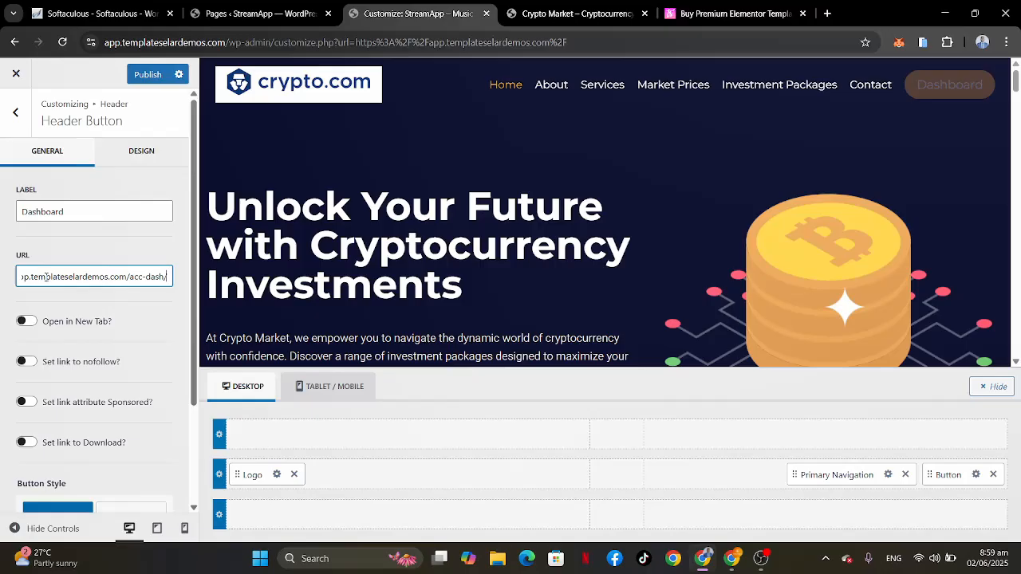
left_click(148, 74)
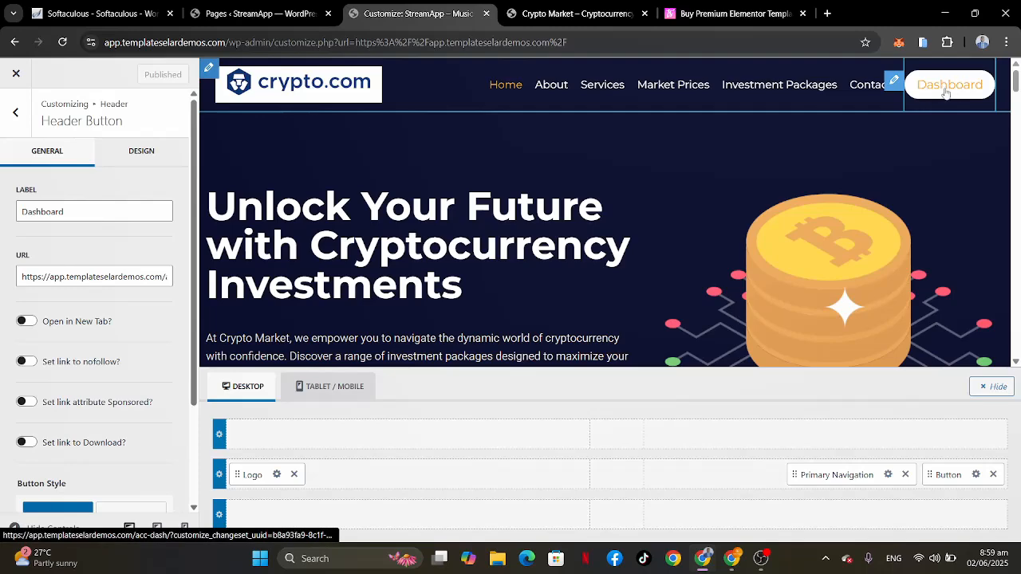
left_click(17, 75)
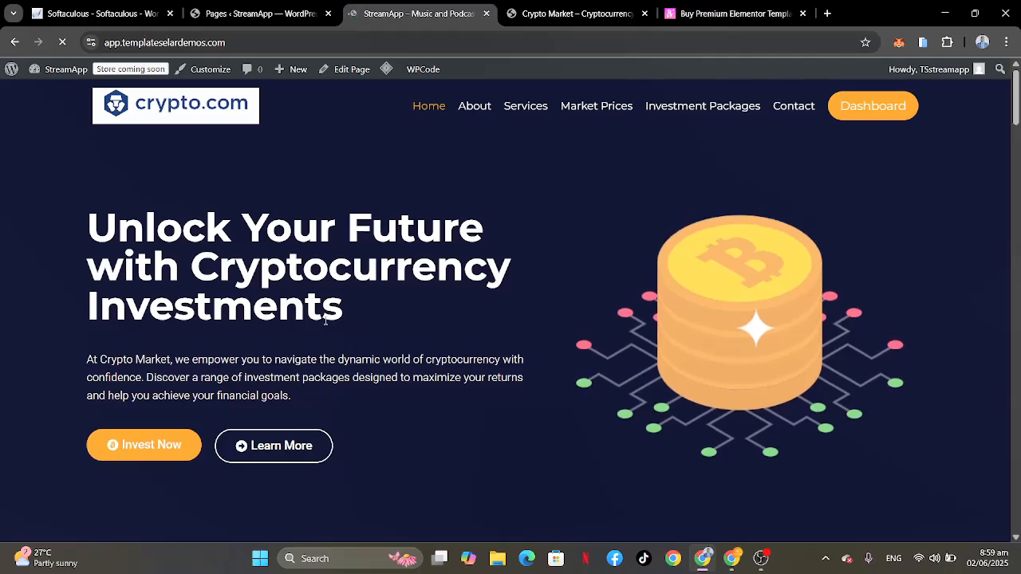
Step: Review the home page with its updated header, down to the Bitcoin and Ethereum price charts
scroll(324, 320, "down", 5)
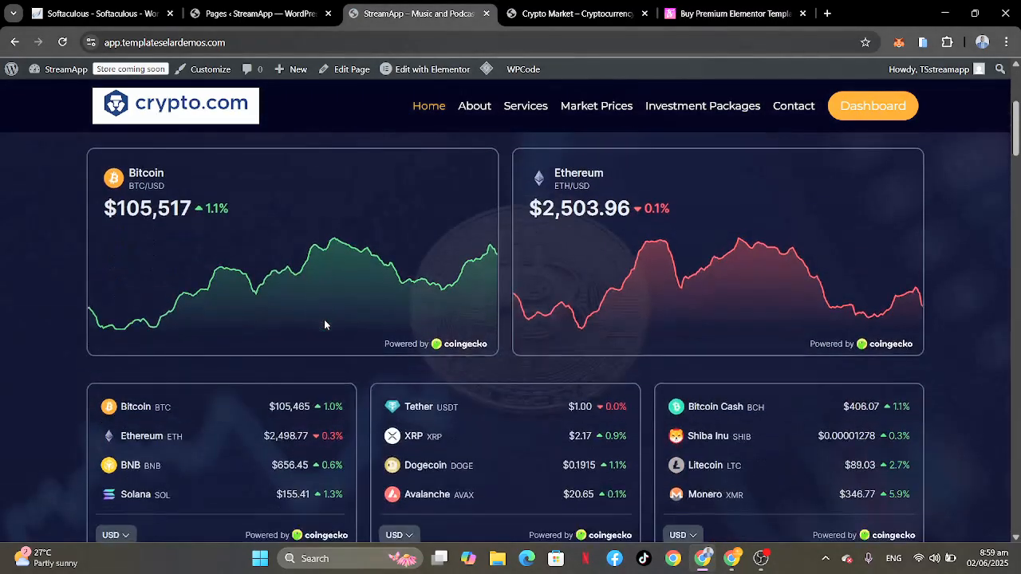
scroll(324, 319, "up", 5)
scroll(655, 412, "down", 4)
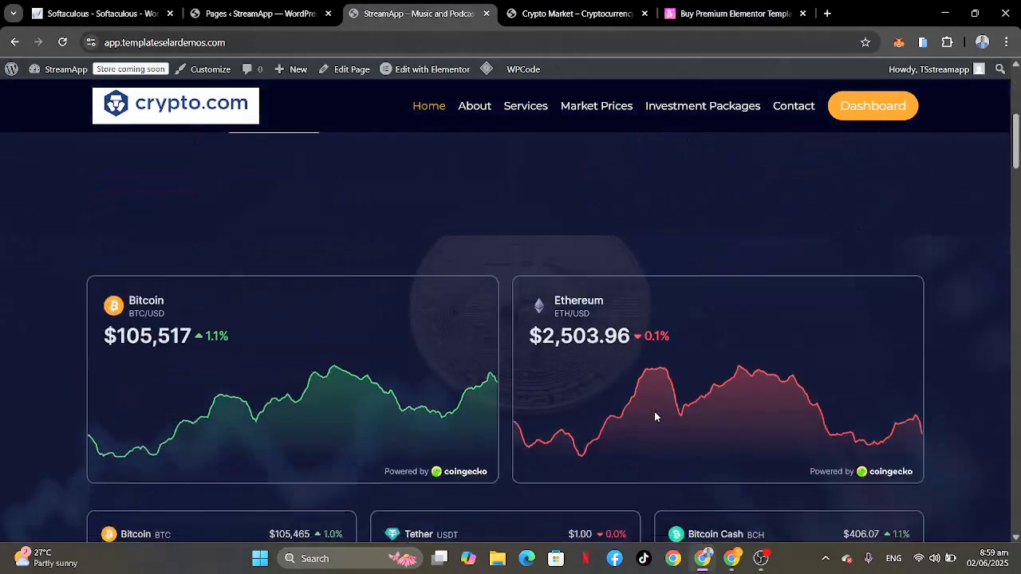
Step: Open the home page for editing with Elementor and dismiss the AI notification
scroll(654, 412, "down", 15)
scroll(654, 413, "up", 10)
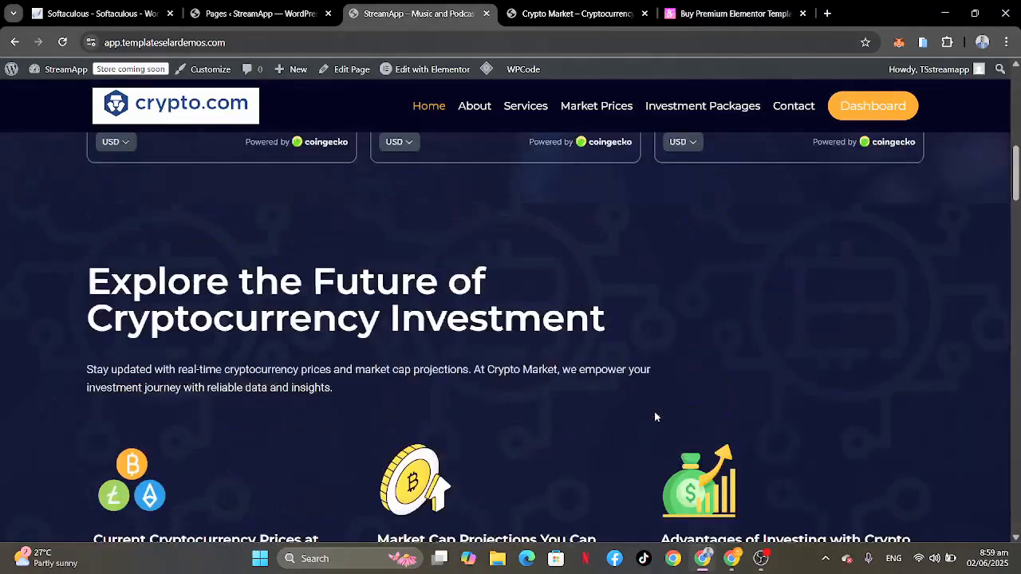
scroll(654, 411, "up", 8)
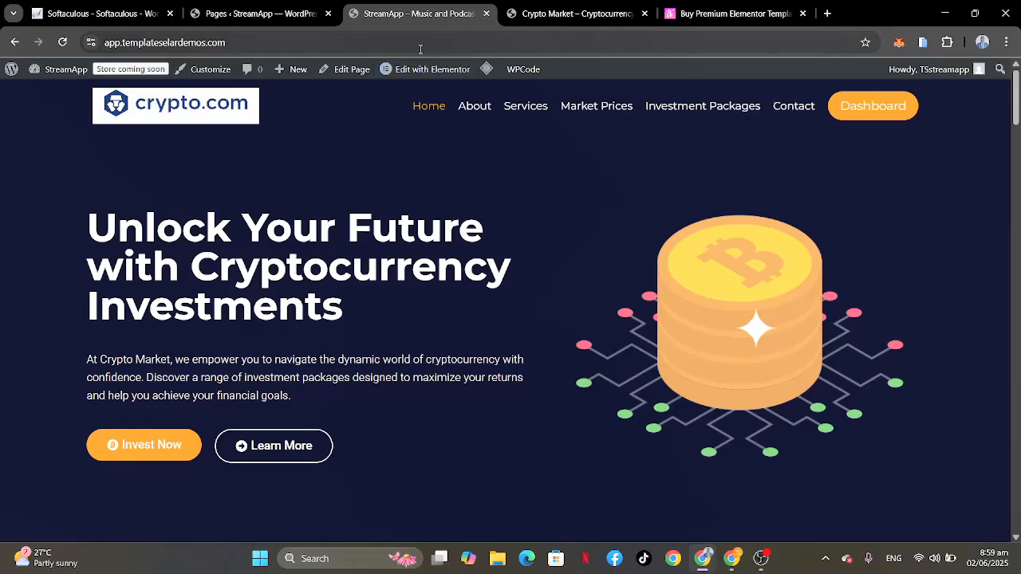
mouse_move(416, 72)
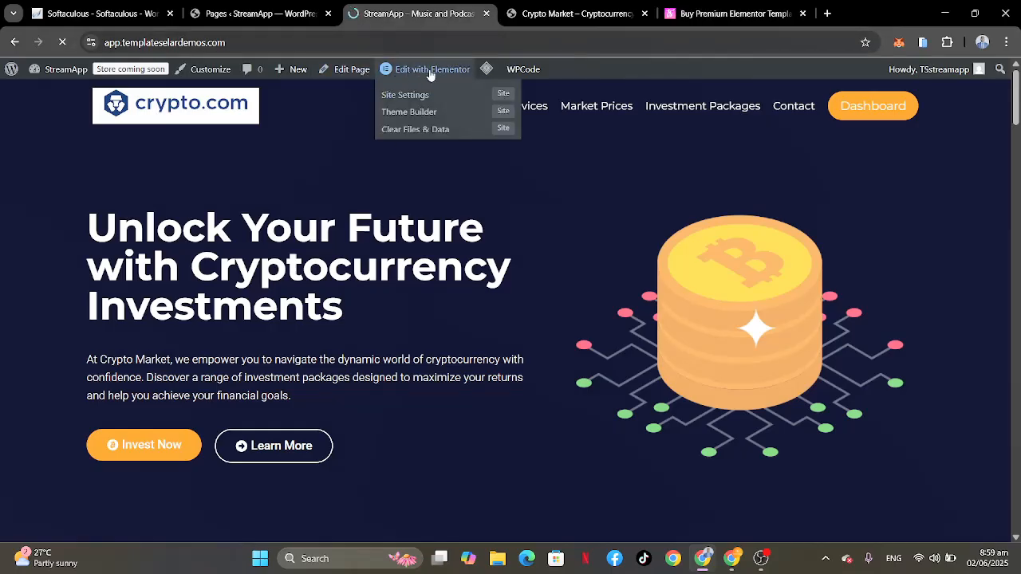
left_click(438, 71)
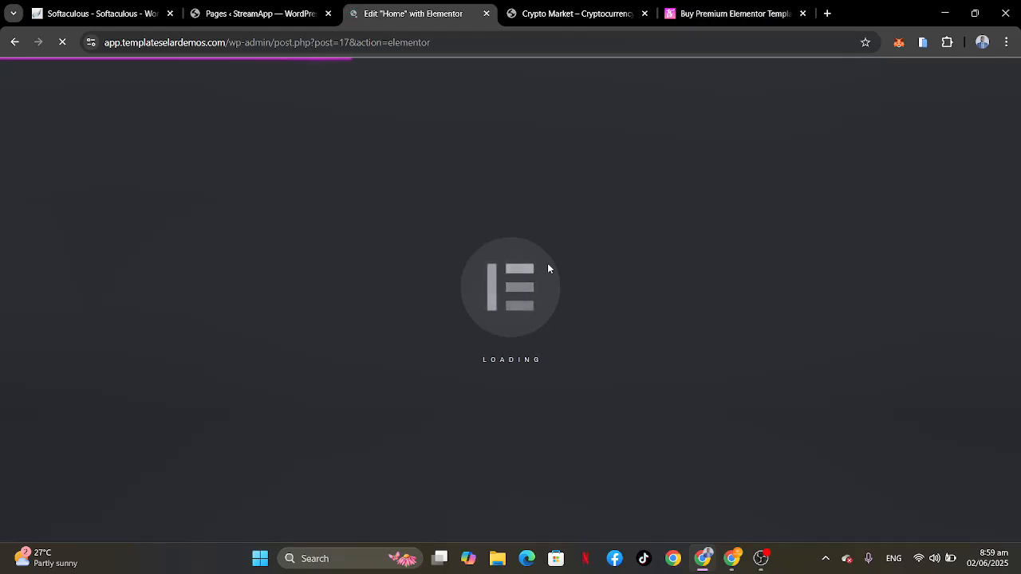
left_click(802, 12)
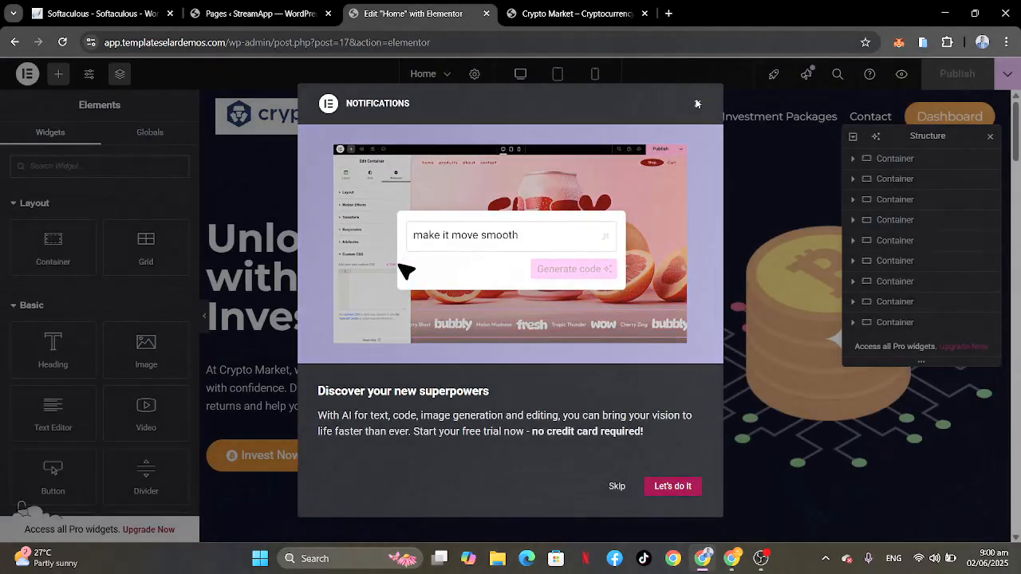
left_click(698, 103)
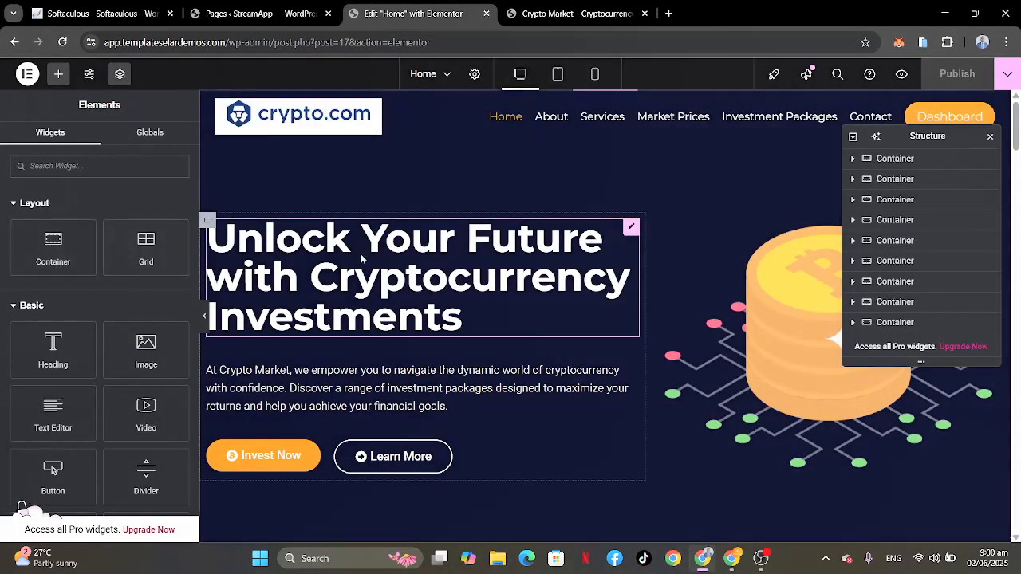
Step: Change the hero heading's title to "Unlock Your Future with Stock Investments"
left_click(403, 248)
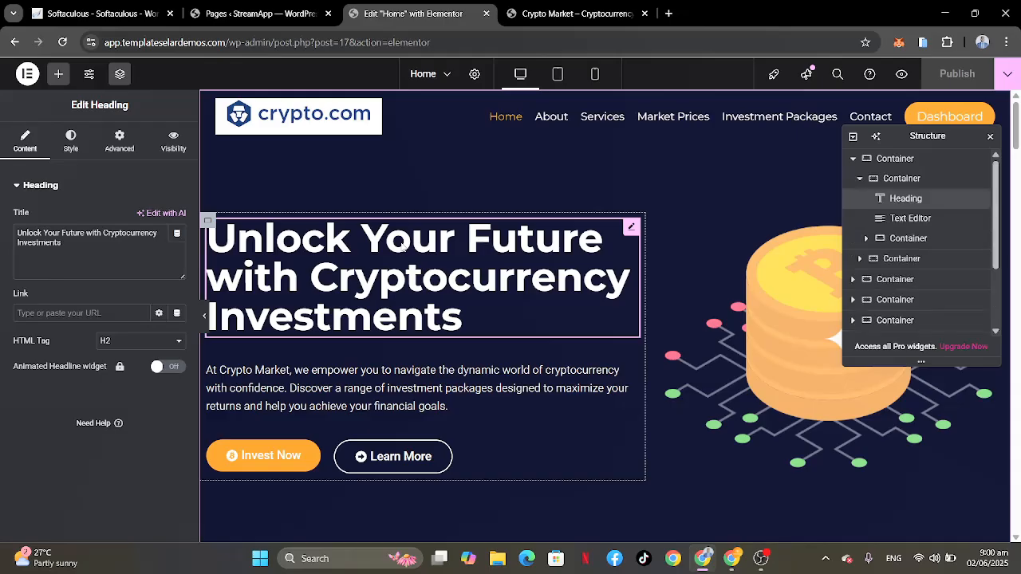
left_click(61, 241)
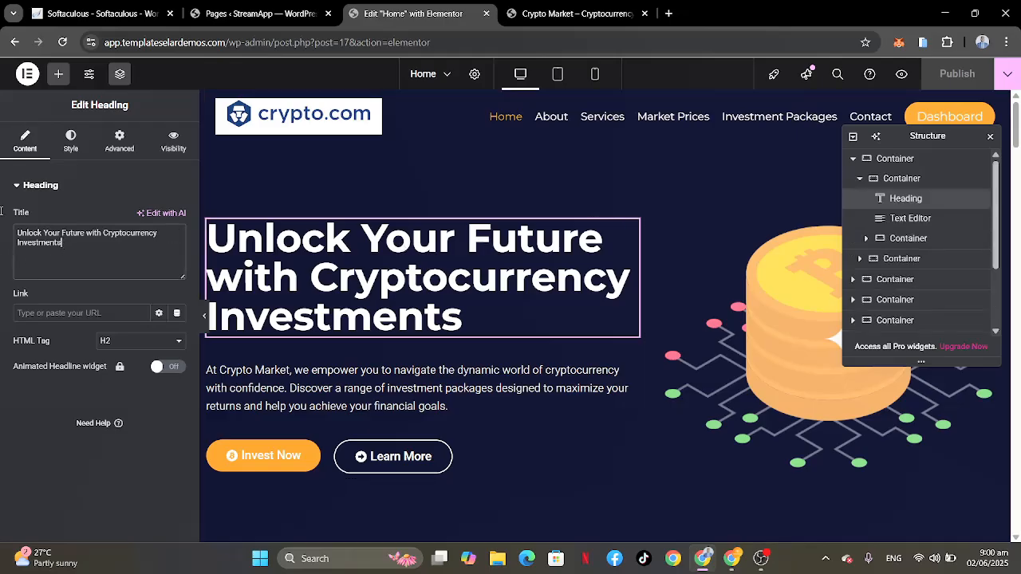
key("ctrl+a")
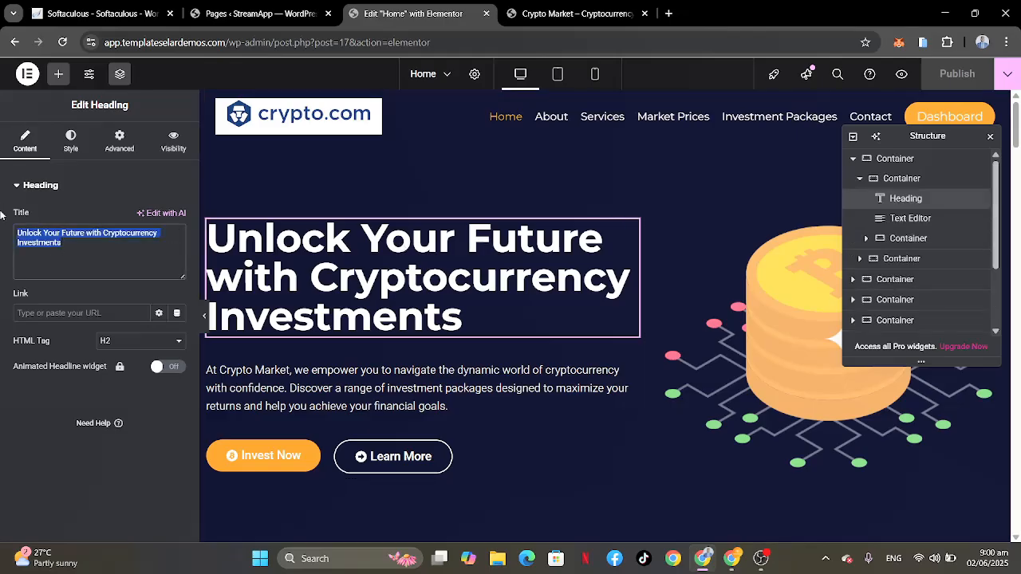
left_click(65, 242)
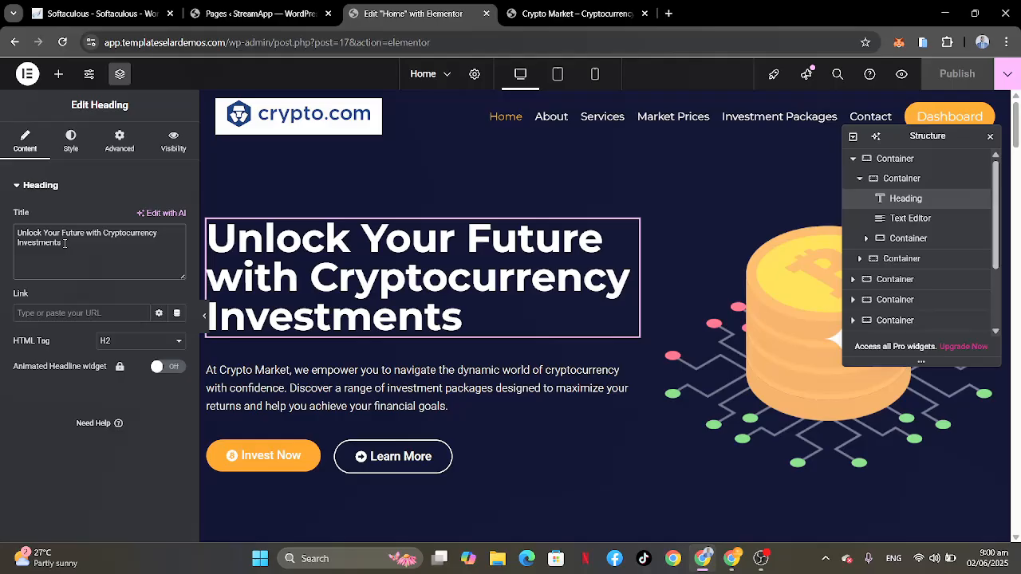
left_click(160, 236)
type("Stock")
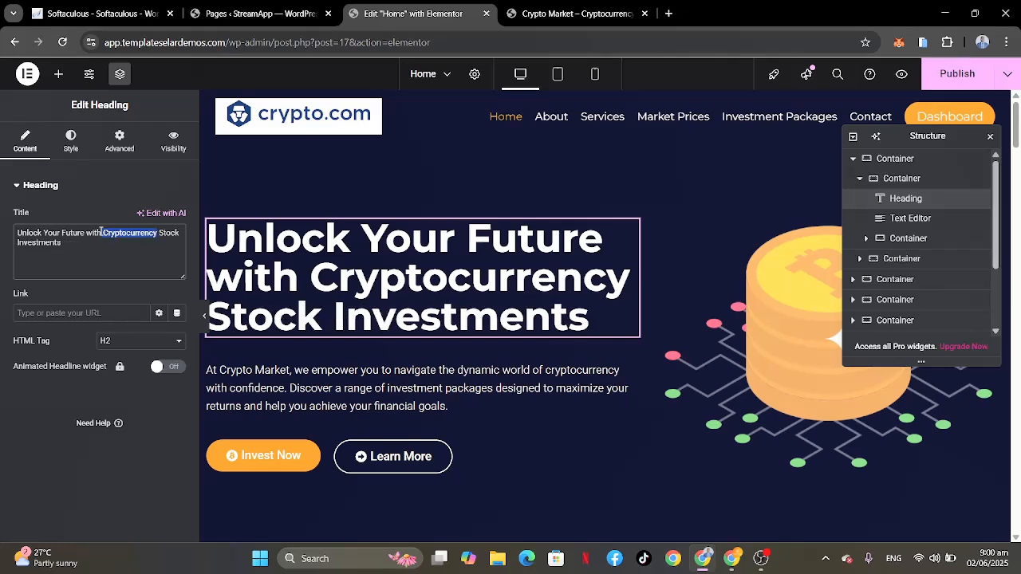
key("BackSpace")
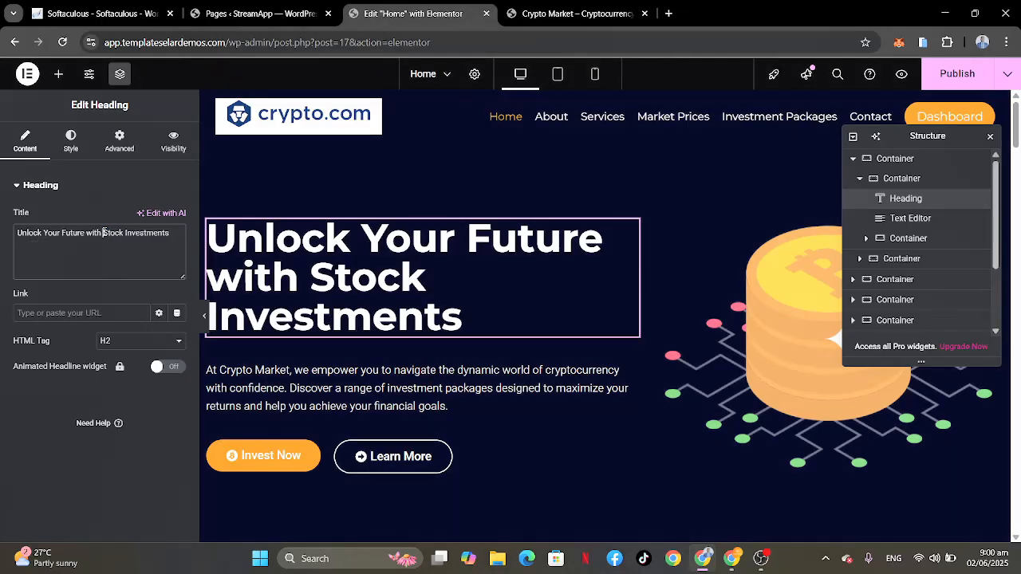
left_click_drag(103, 232, 170, 233)
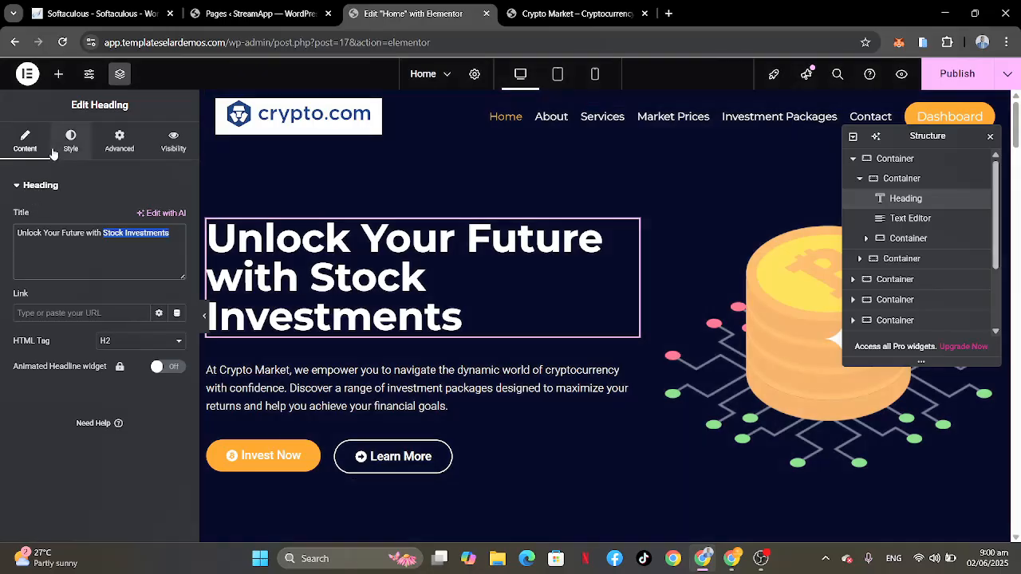
Step: Set the hero heading's font size to 65 px in its typography settings and dismiss the Global Fonts tip
left_click(67, 151)
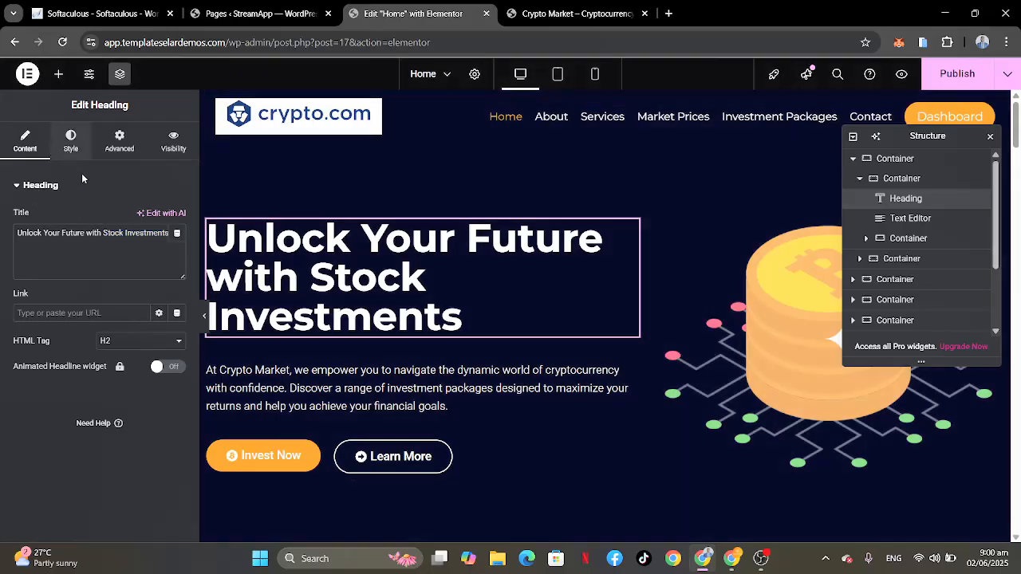
left_click(77, 149)
left_click(178, 256)
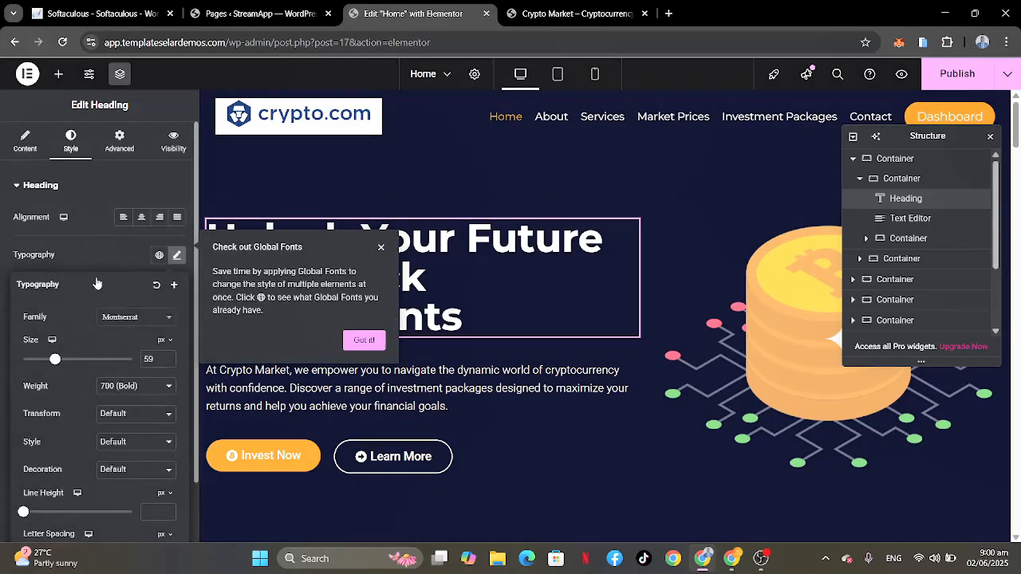
left_click(152, 358)
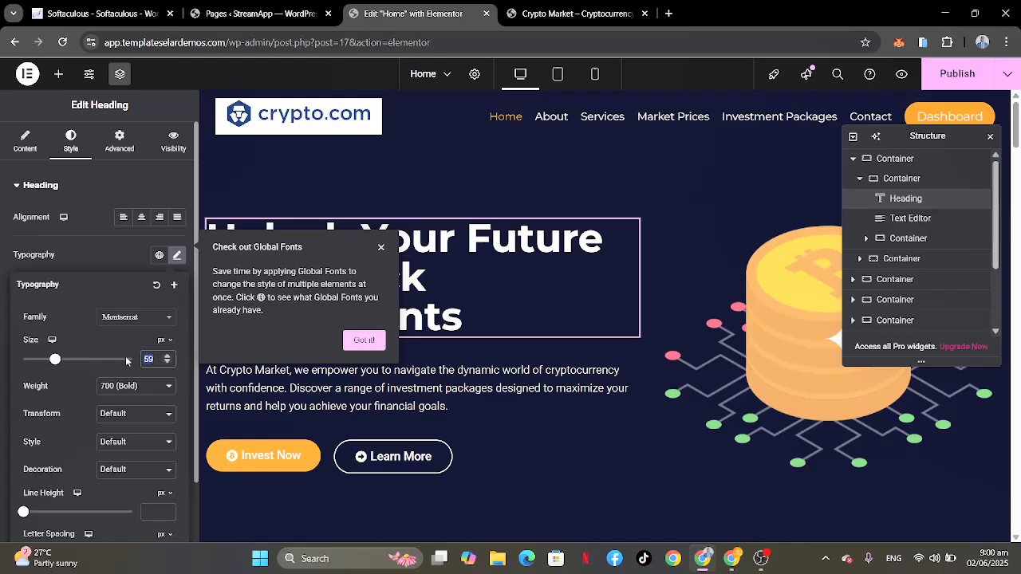
type("65")
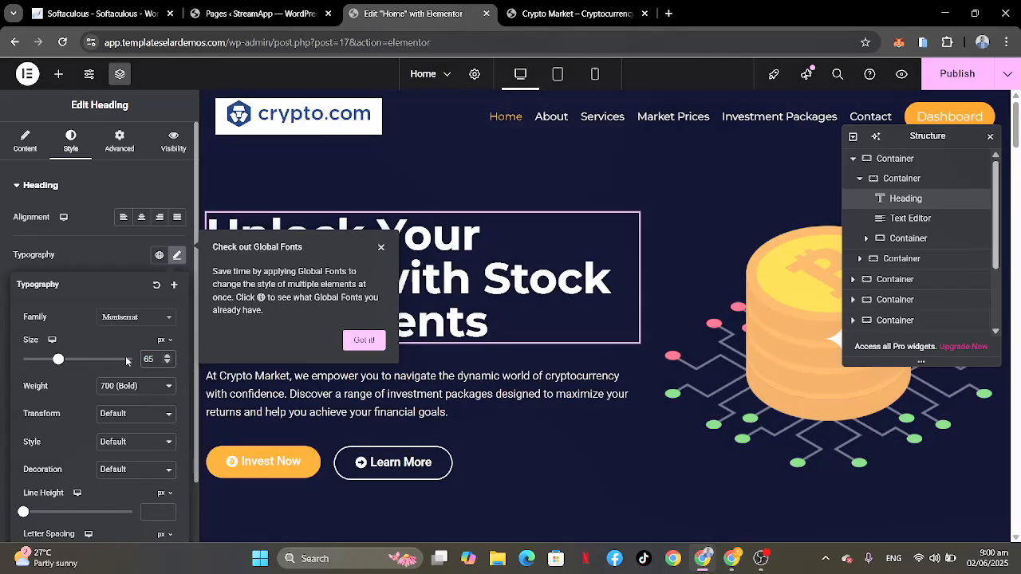
left_click(381, 339)
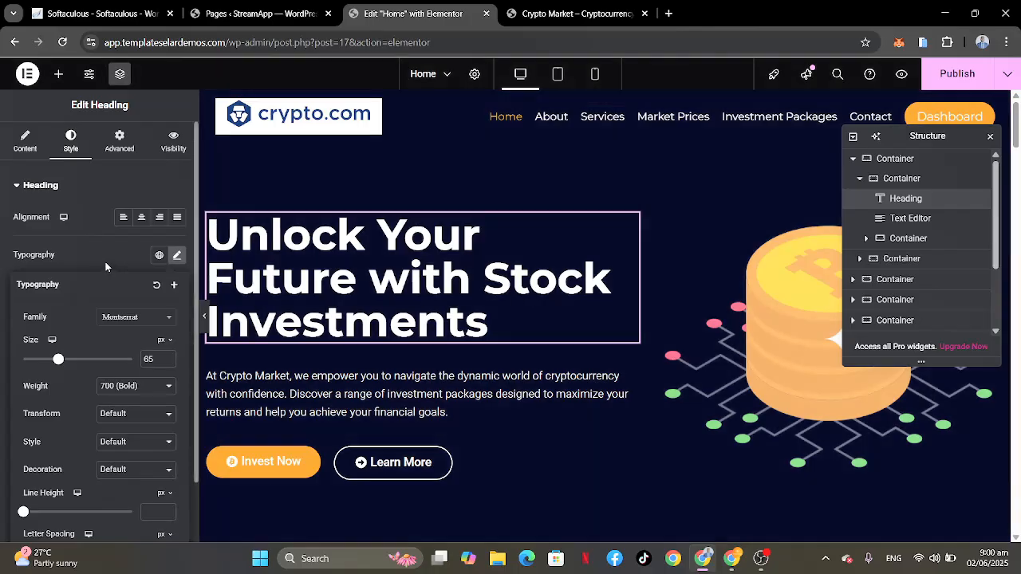
left_click(105, 262)
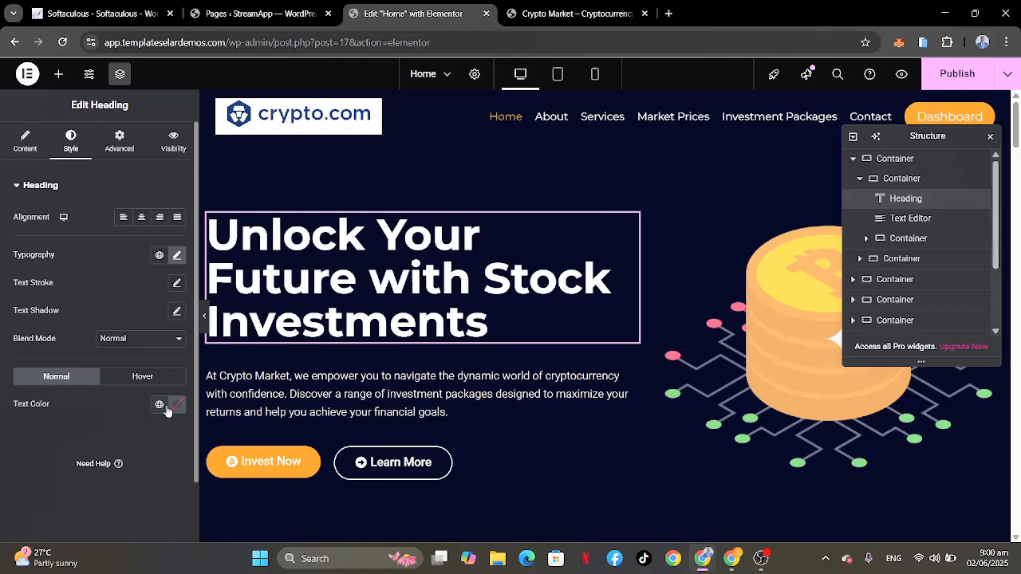
Step: Change the hero heading's text color to a bright yellow
left_click(177, 406)
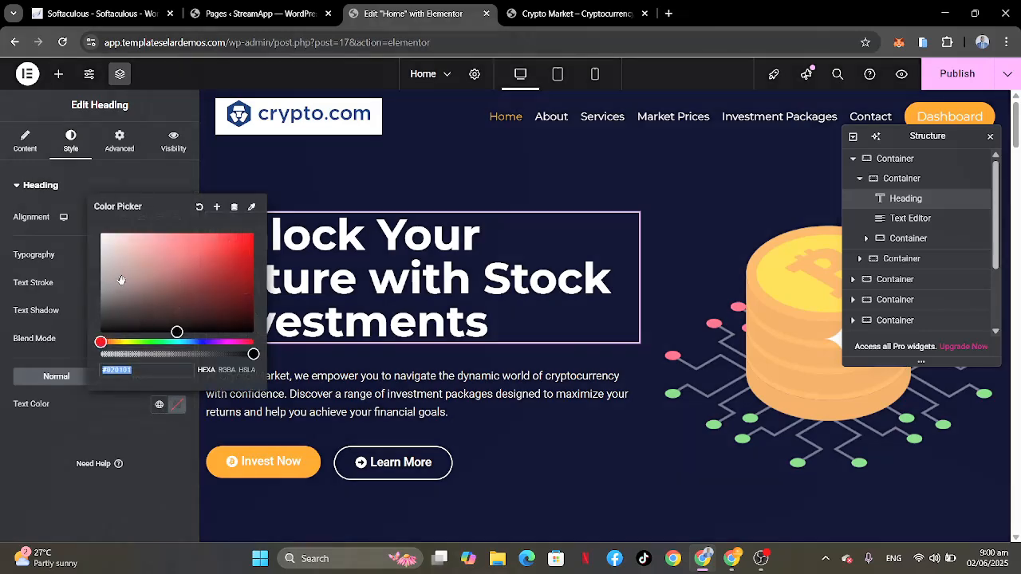
right_click(123, 339)
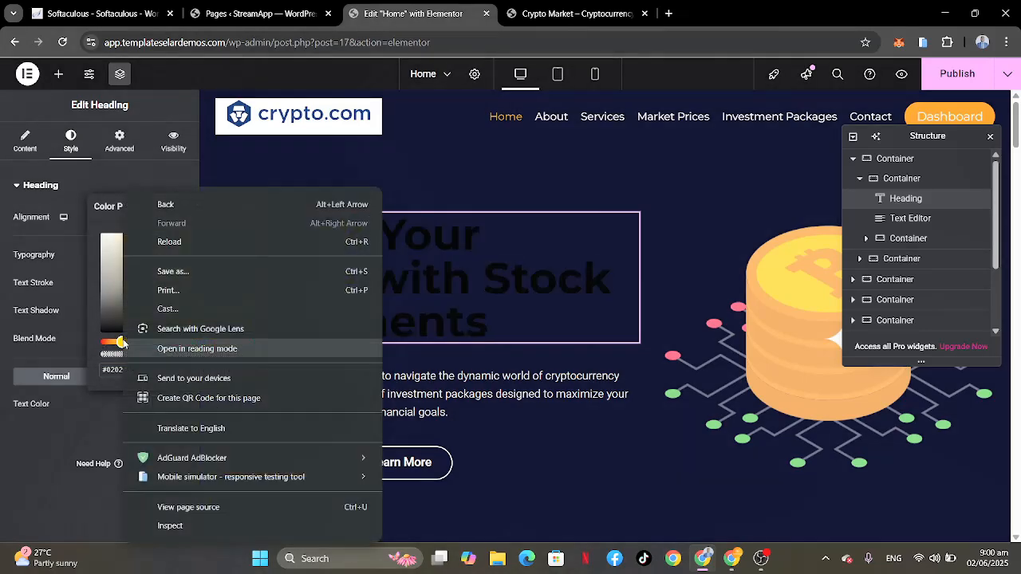
left_click(106, 298)
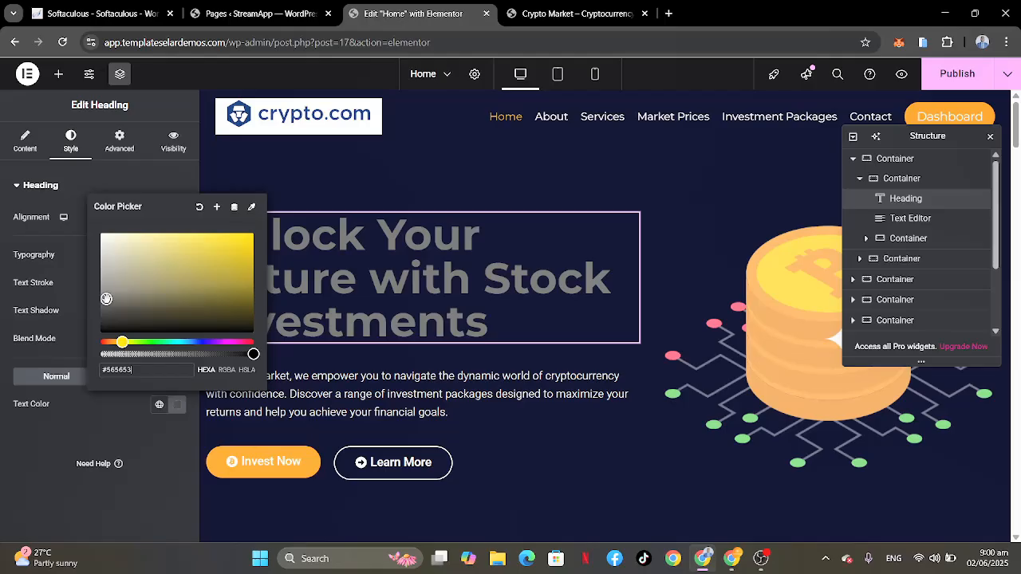
left_click(202, 247)
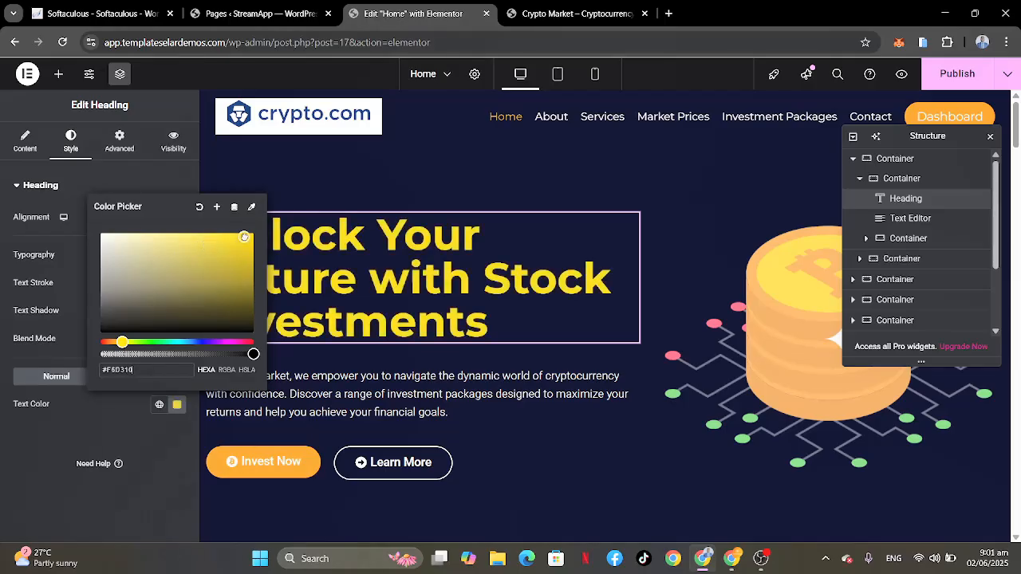
left_click(107, 411)
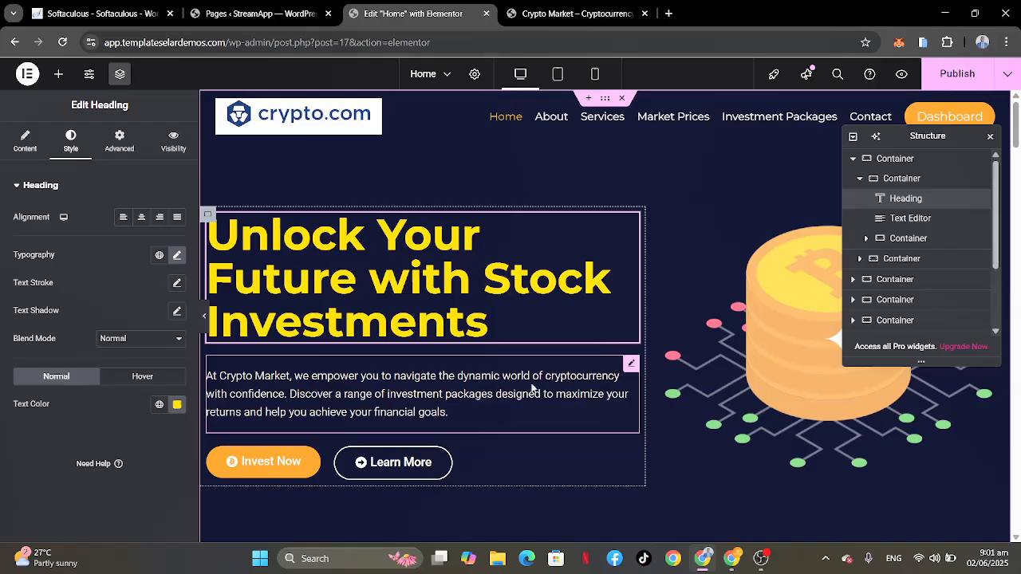
Step: Replace "Crypto Market" with "Stock" in the paragraph below the hero heading
left_click(630, 365)
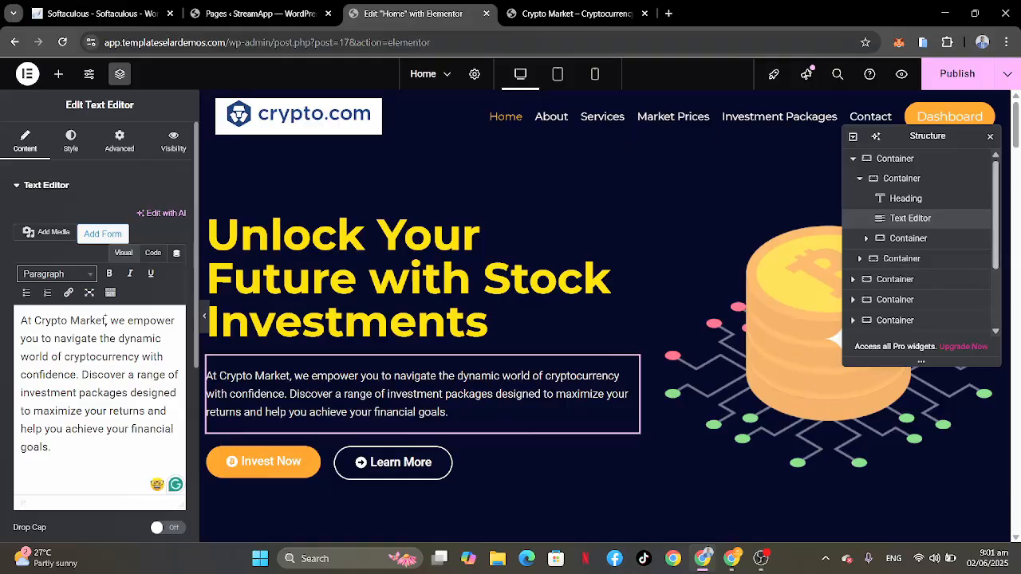
left_click_drag(106, 319, 35, 320)
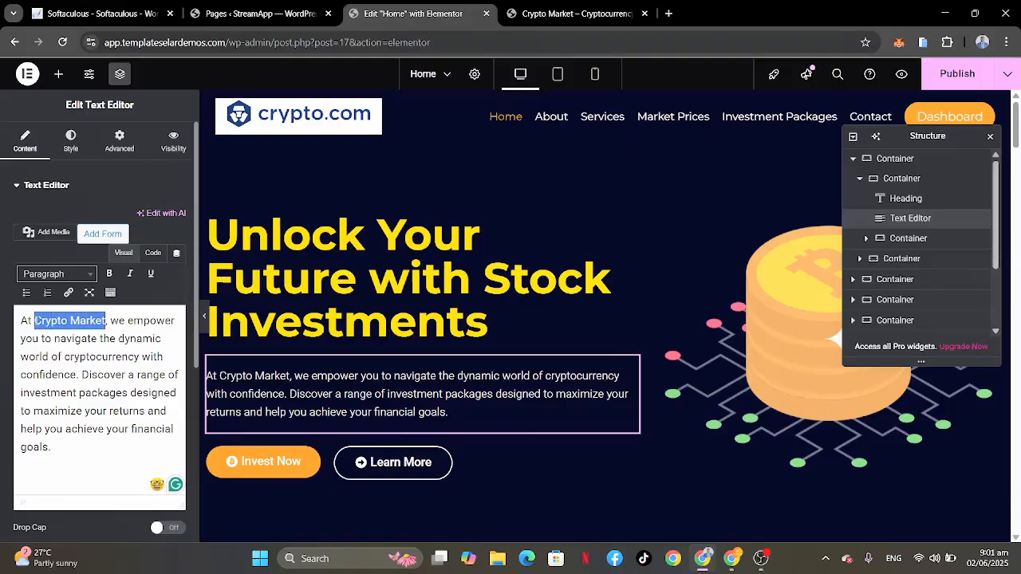
type("Stoc")
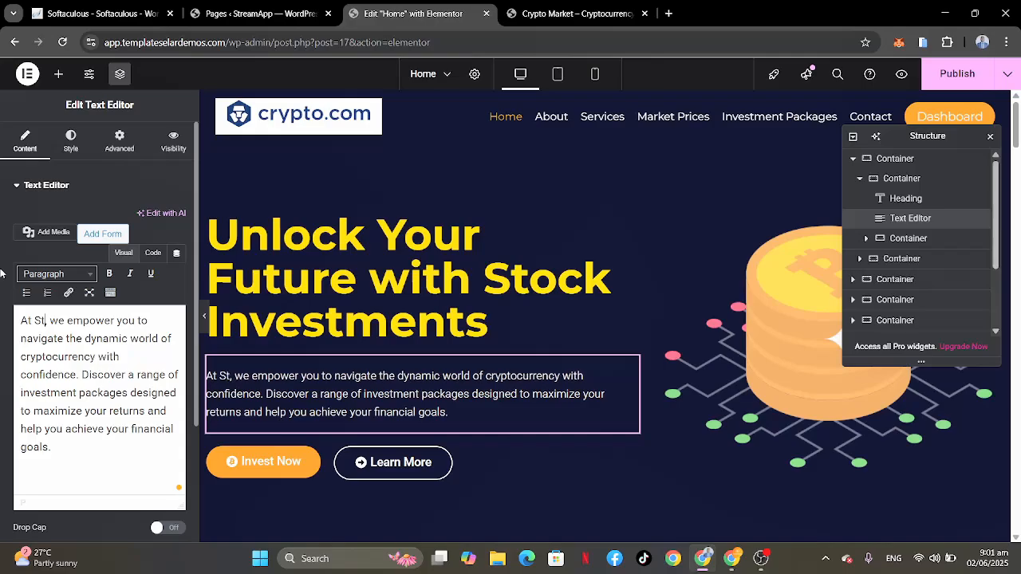
type("k")
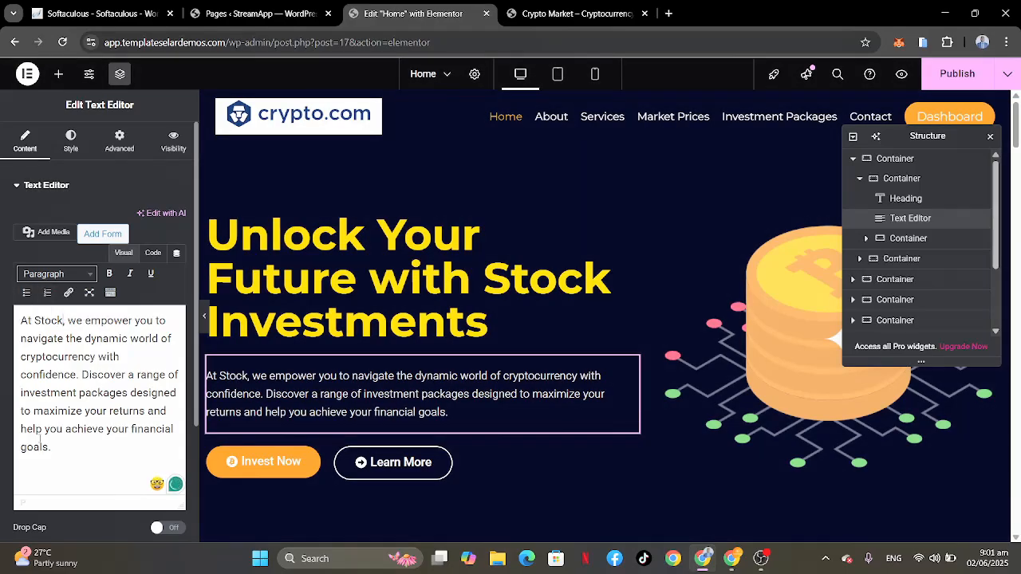
left_click_drag(79, 450, 25, 340)
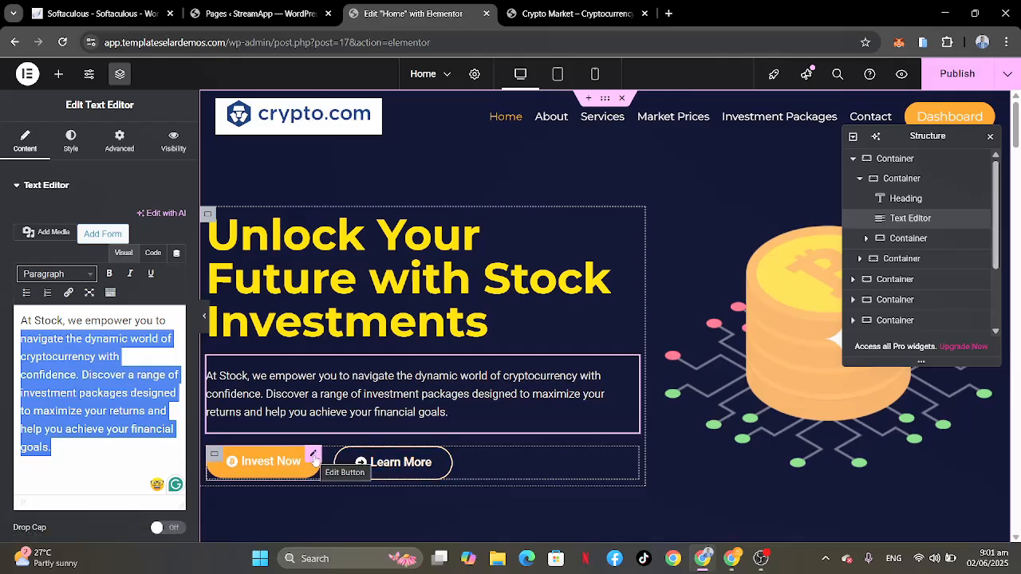
Step: Search for "invest" in the Invest Now button's link setting and link the button to the site's Invest Now page
left_click(313, 456)
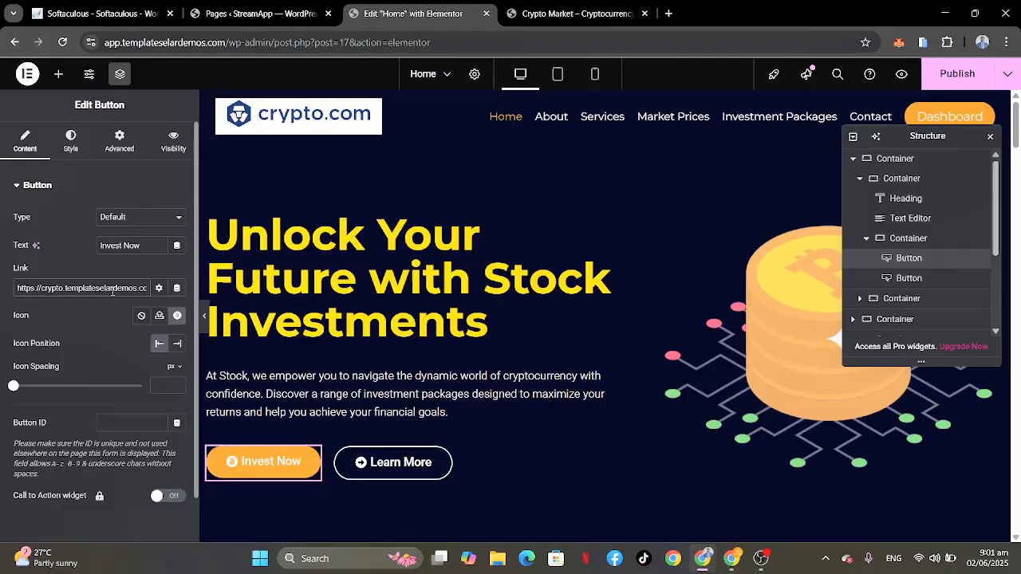
left_click(112, 289)
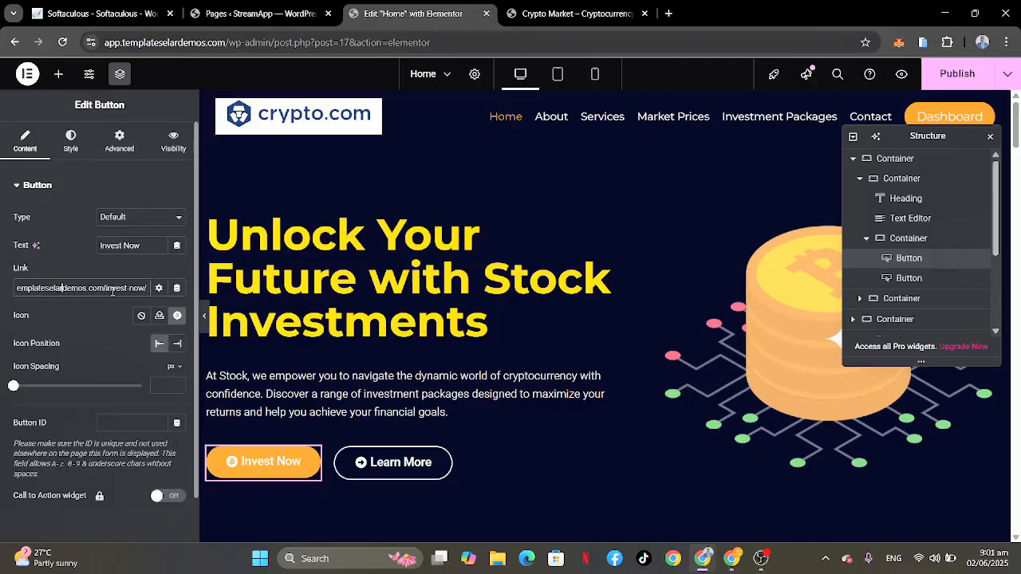
key("ctrl+a")
type("i")
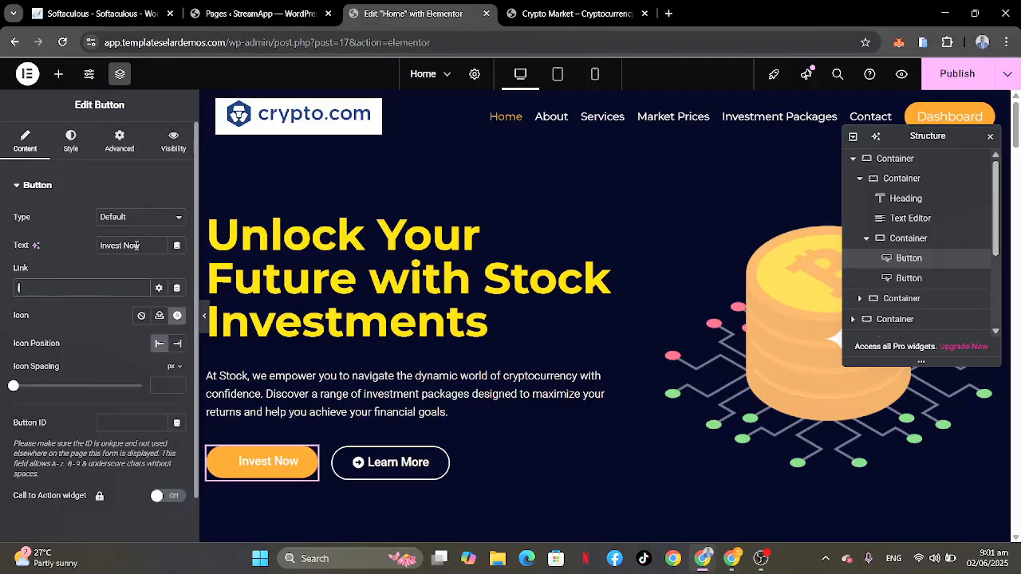
type("nvest")
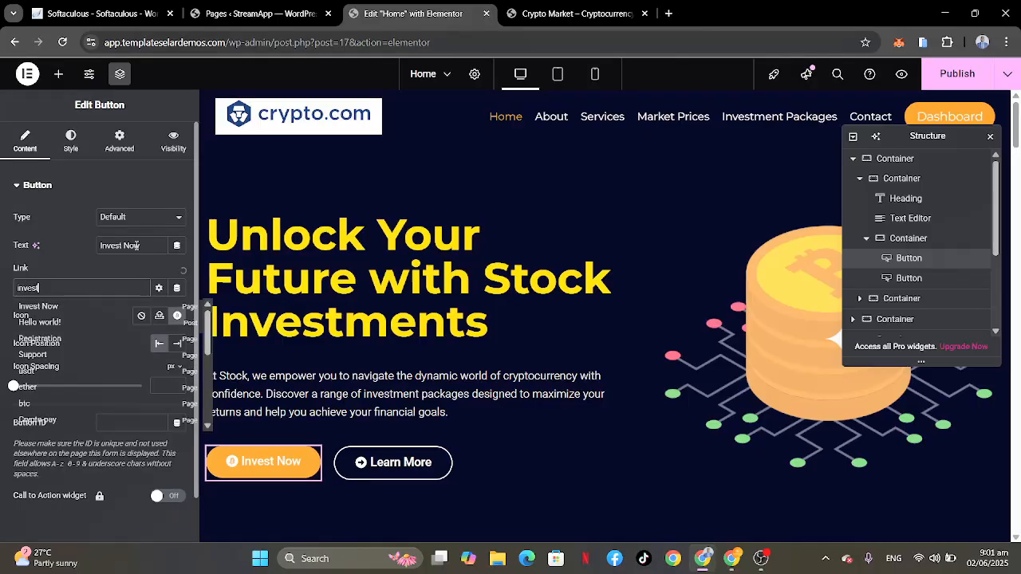
left_click(42, 311)
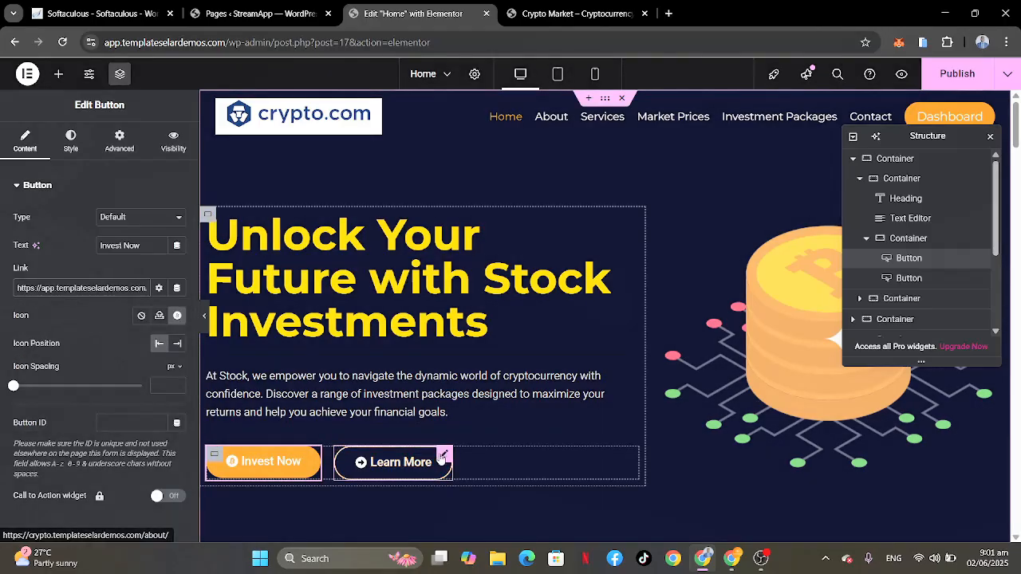
Step: Search for "about" in the Learn More button's link setting and link the button to the site's About page
left_click(444, 454)
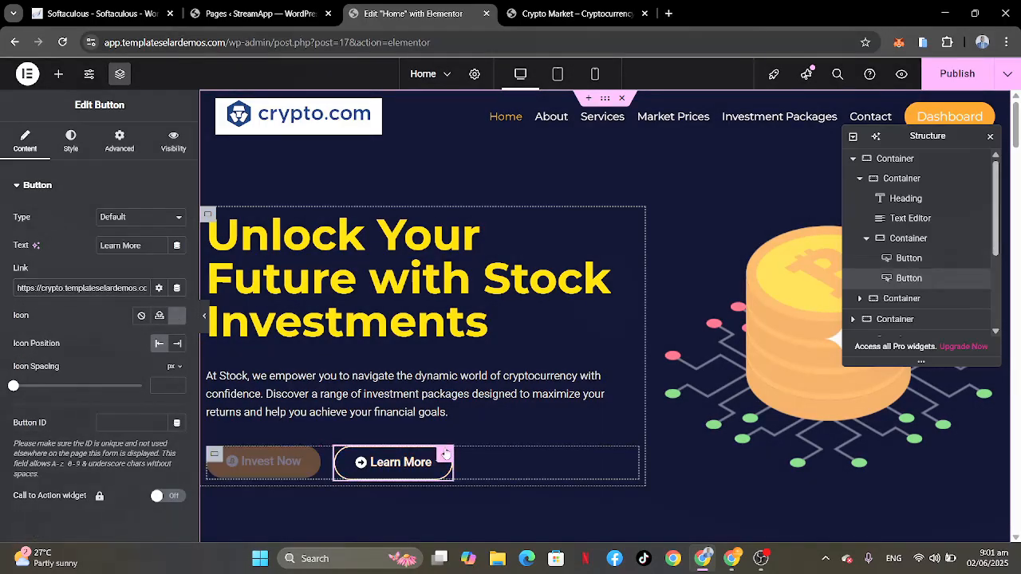
triple_click(110, 288)
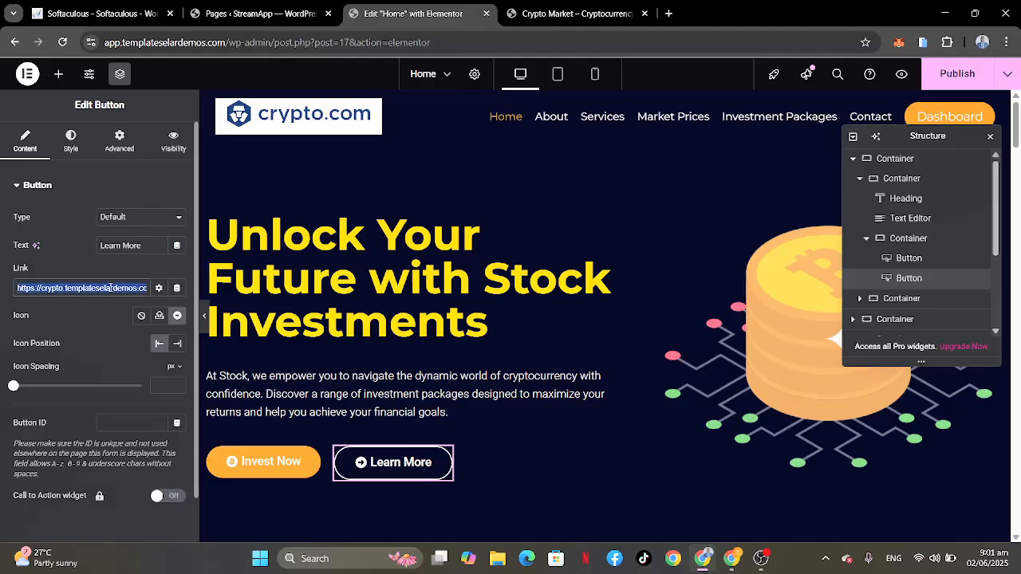
type("ab")
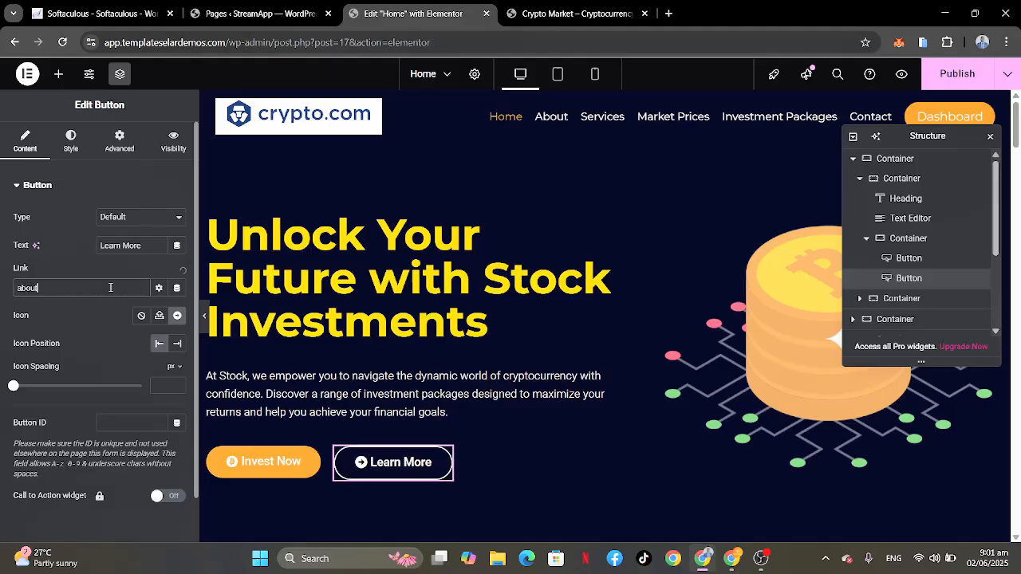
type("out")
left_click(29, 311)
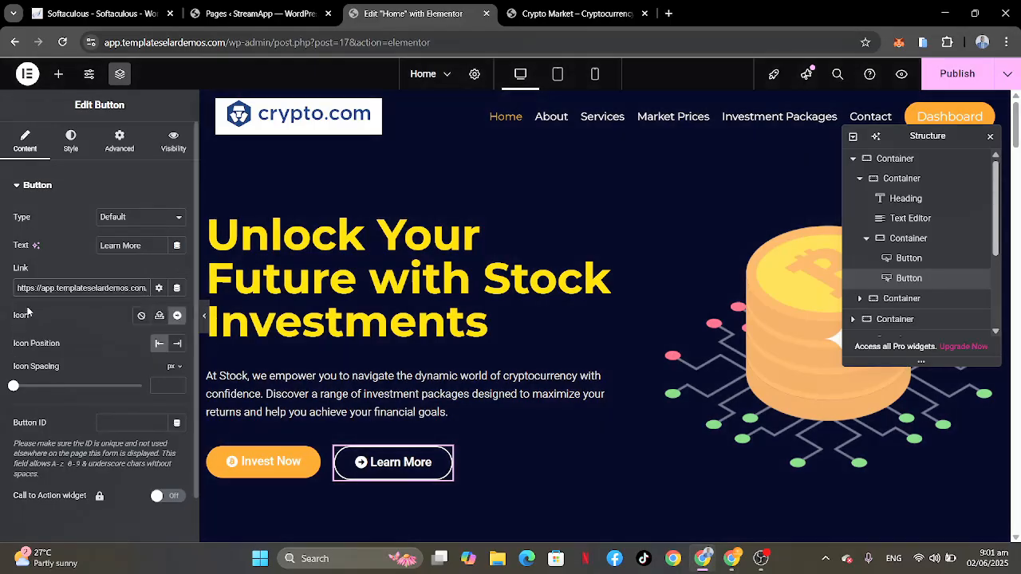
Step: Examine the Bitcoin and Ethereum price charts and the coin price lists below the hero section
scroll(751, 430, "down", 5)
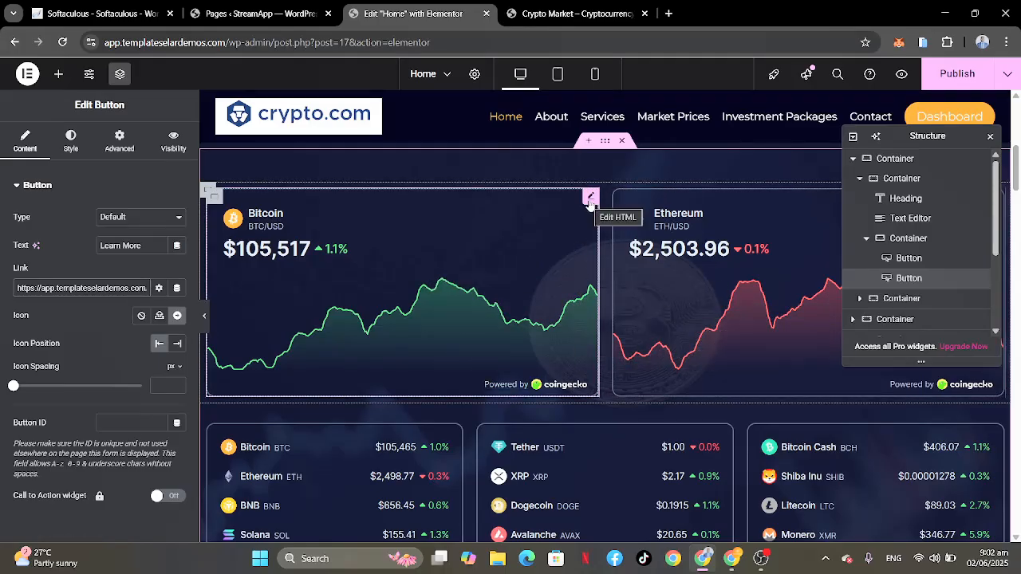
scroll(590, 203, "up", 1)
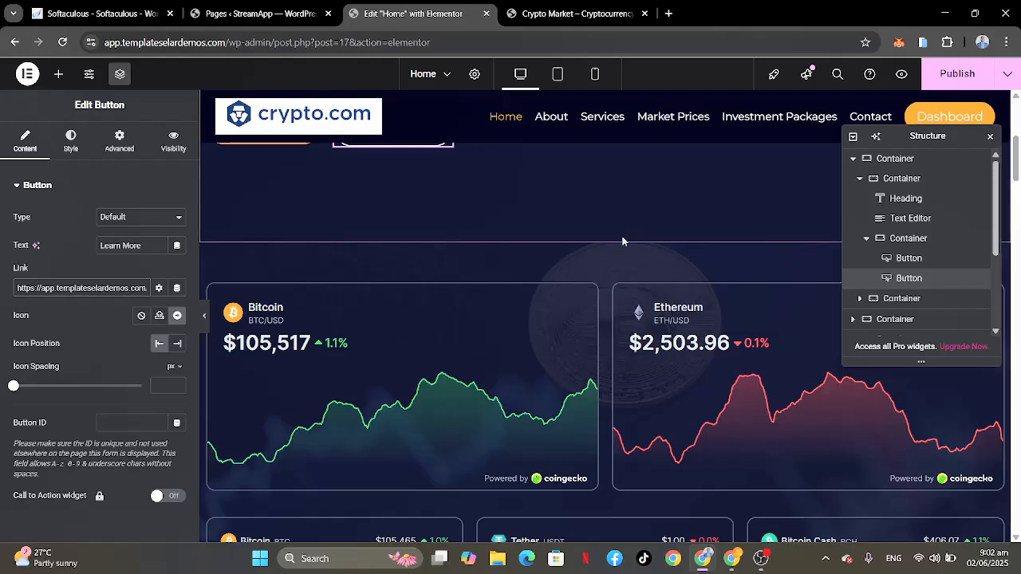
mouse_move(623, 239)
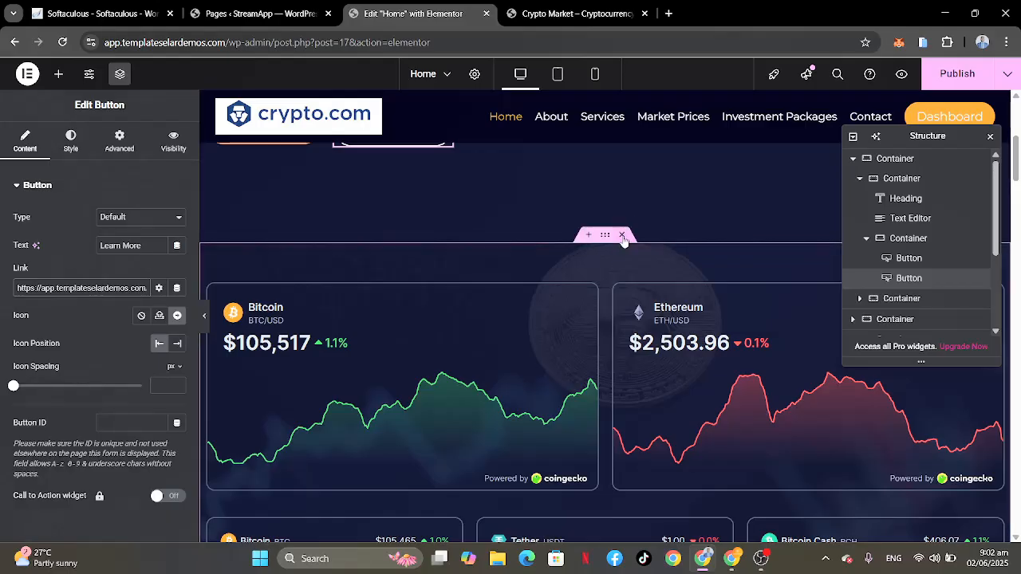
scroll(559, 323, "down", 2)
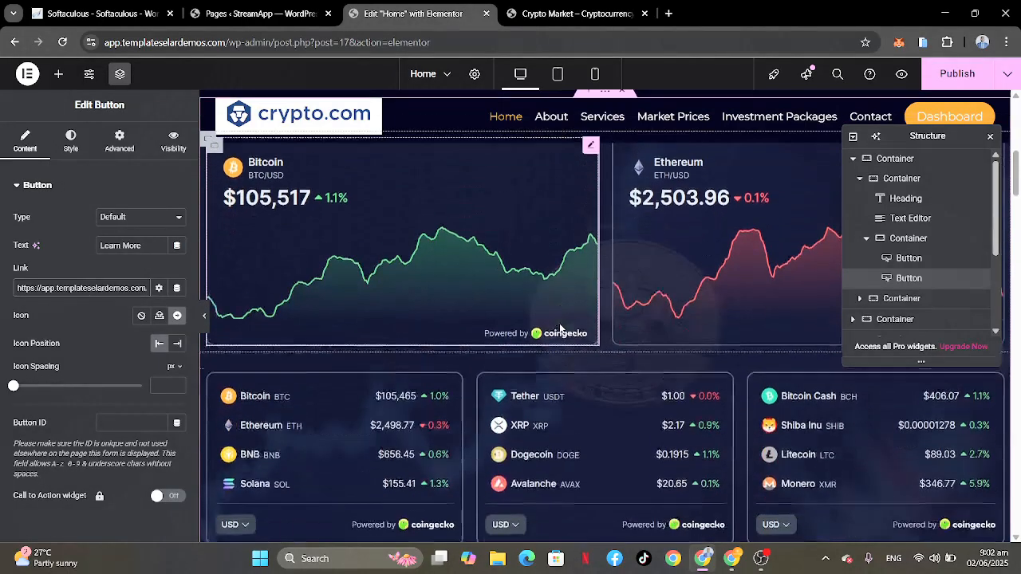
scroll(561, 329, "down", 2)
scroll(561, 329, "up", 1)
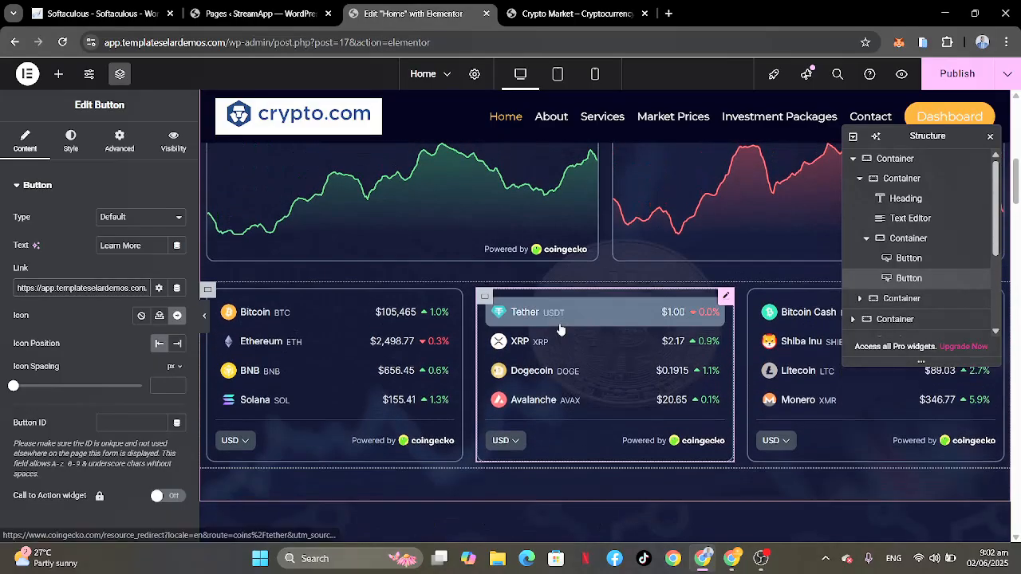
scroll(601, 312, "up", 1)
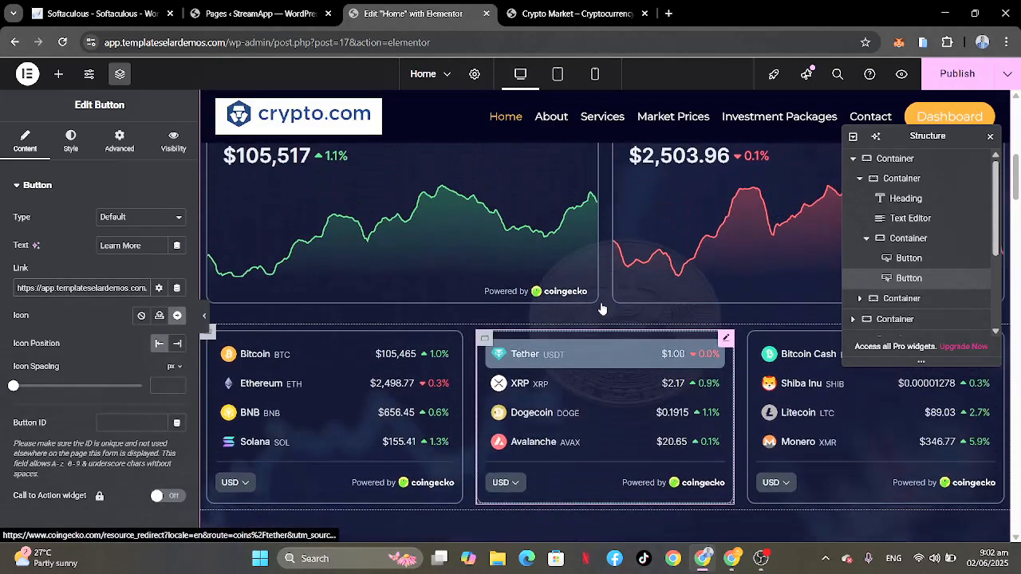
scroll(602, 310, "up", 1)
scroll(585, 288, "down", 3)
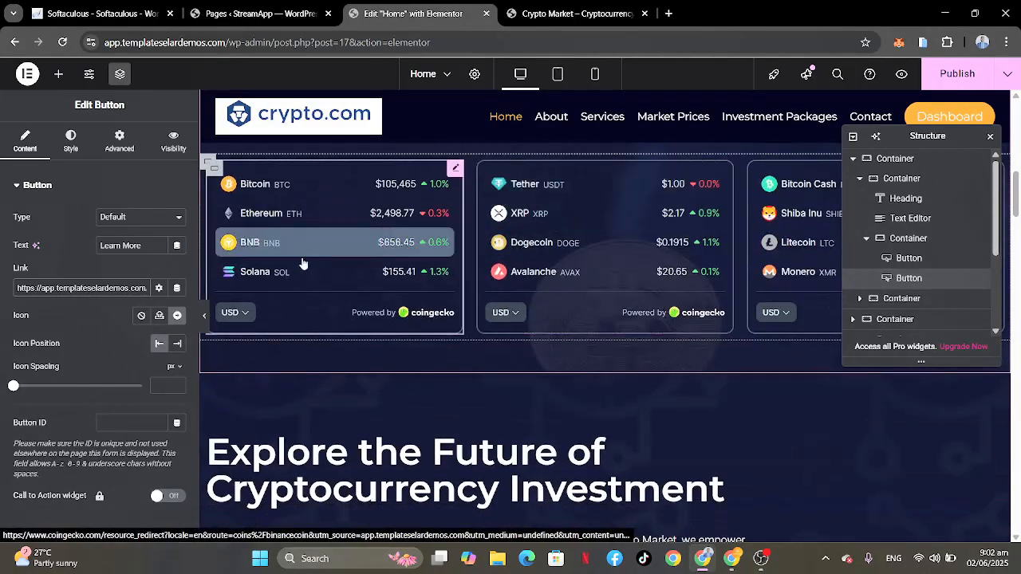
scroll(486, 287, "up", 4)
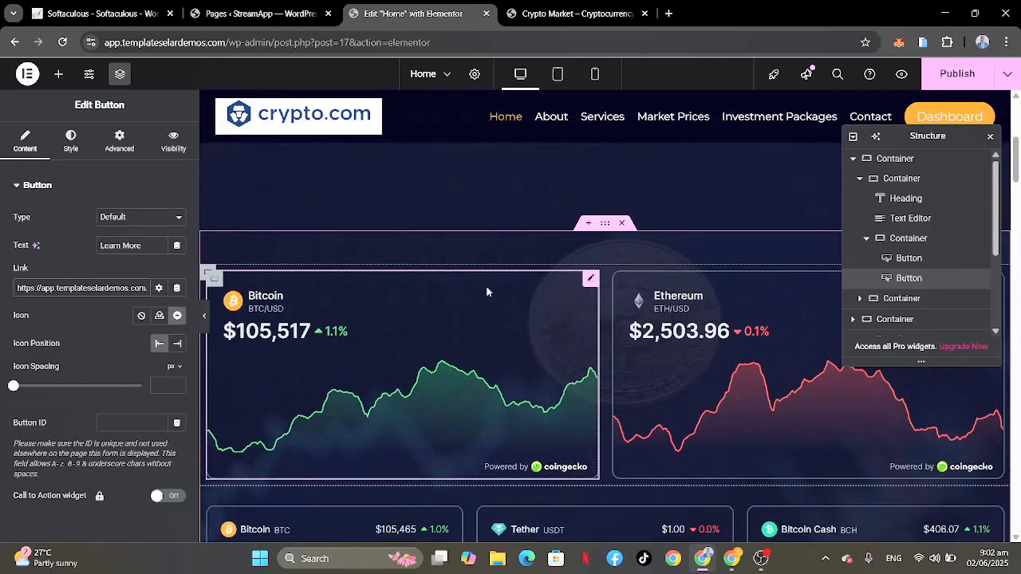
Step: Open the Bitcoin price chart's HTML code for editing and follow the chart's CoinGecko attribution link to the CoinGecko site
left_click(591, 279)
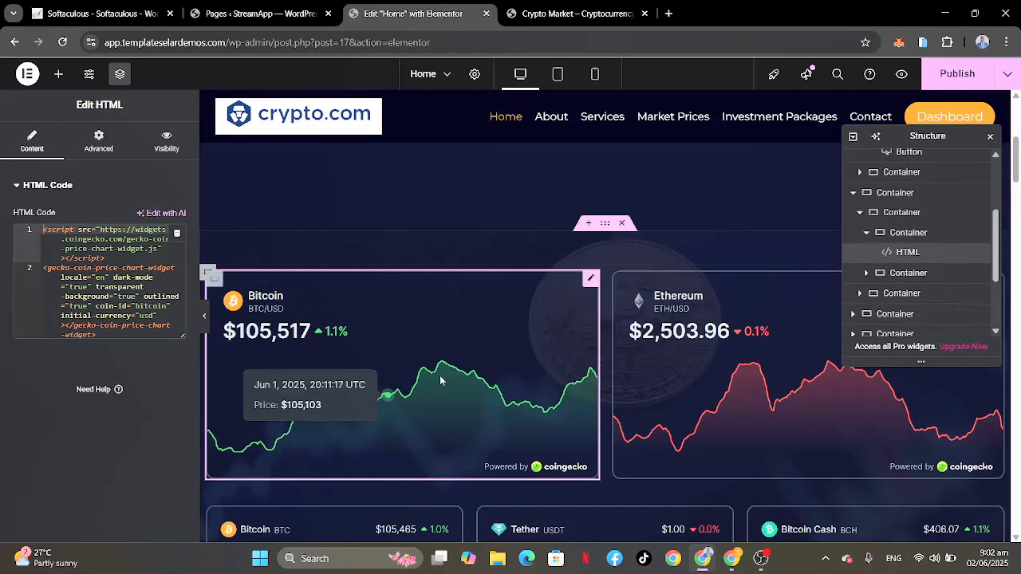
scroll(440, 375, "down", 5)
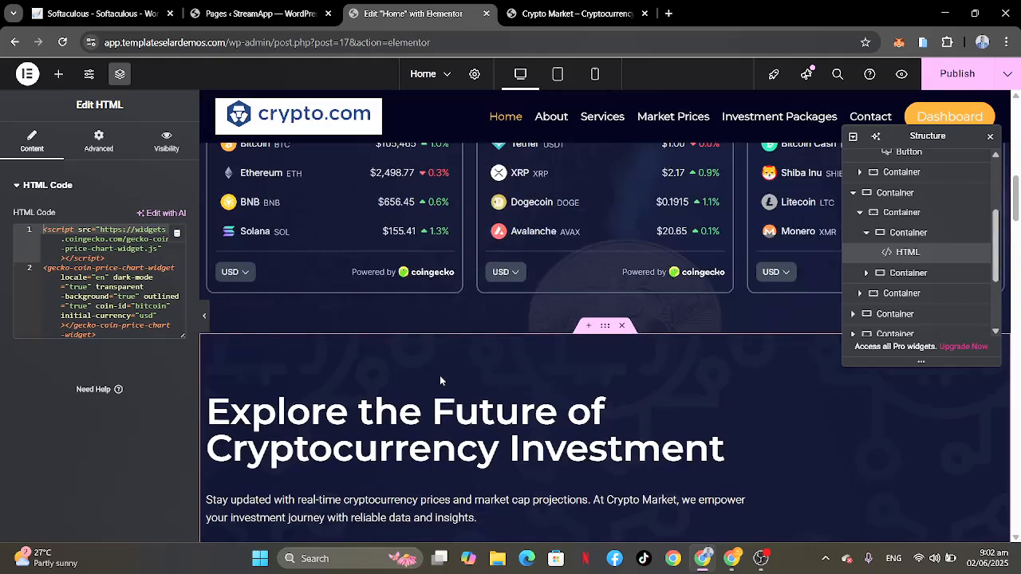
scroll(439, 381, "up", 3)
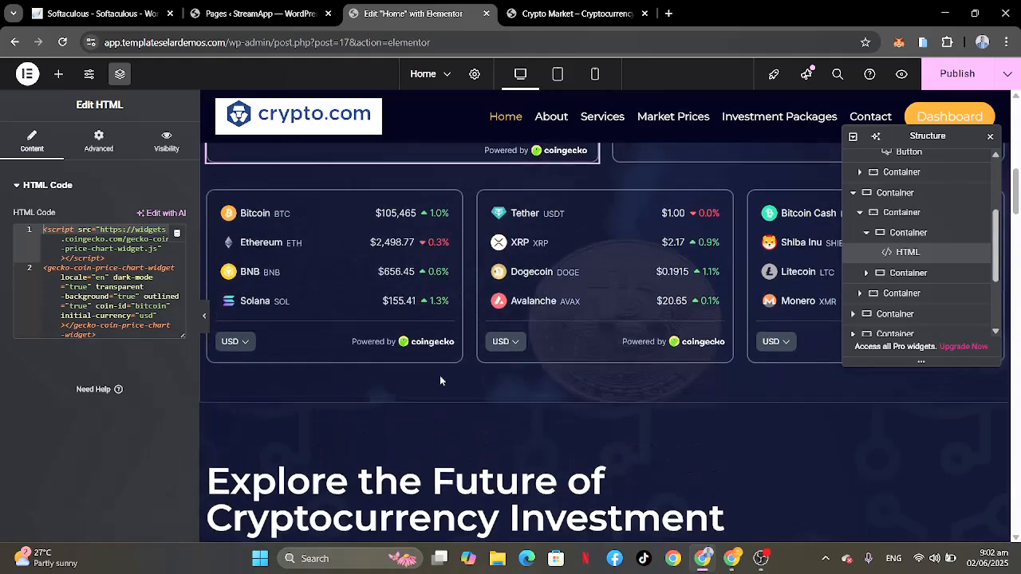
scroll(508, 241, "up", 2)
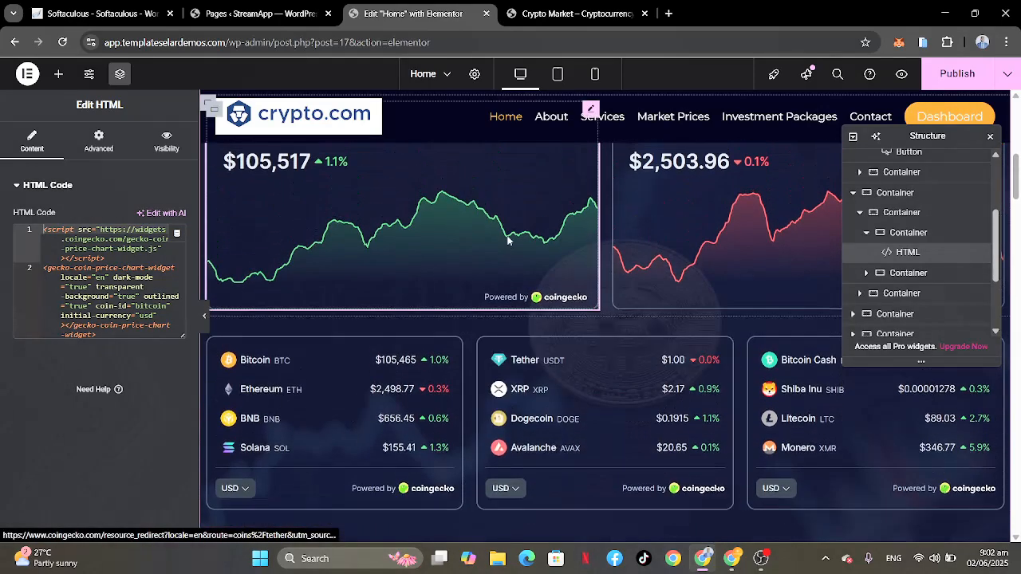
left_click(565, 297)
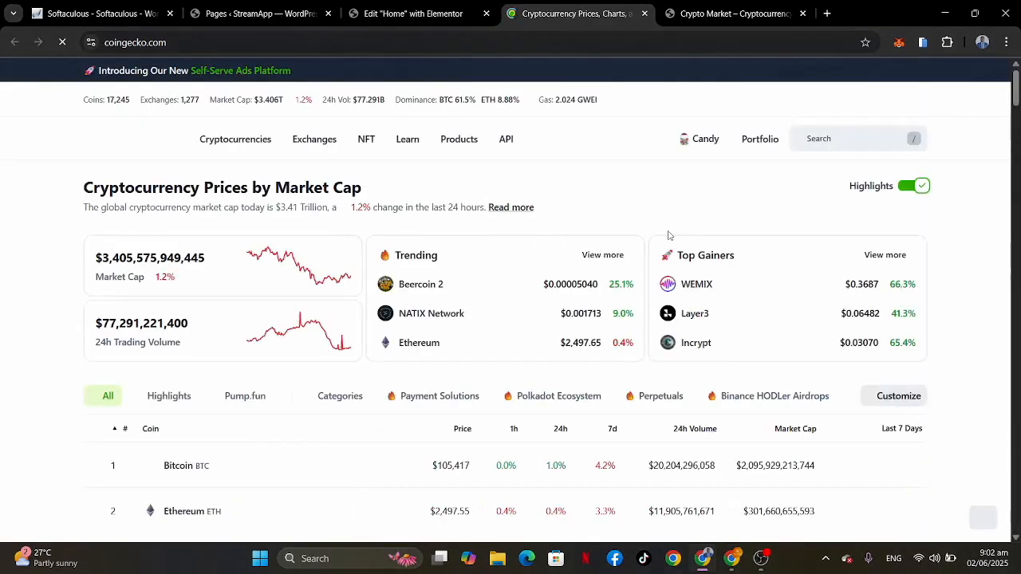
Step: Look through CoinGecko's home page, including its coin table, API options and footer links
scroll(712, 201, "down", 13)
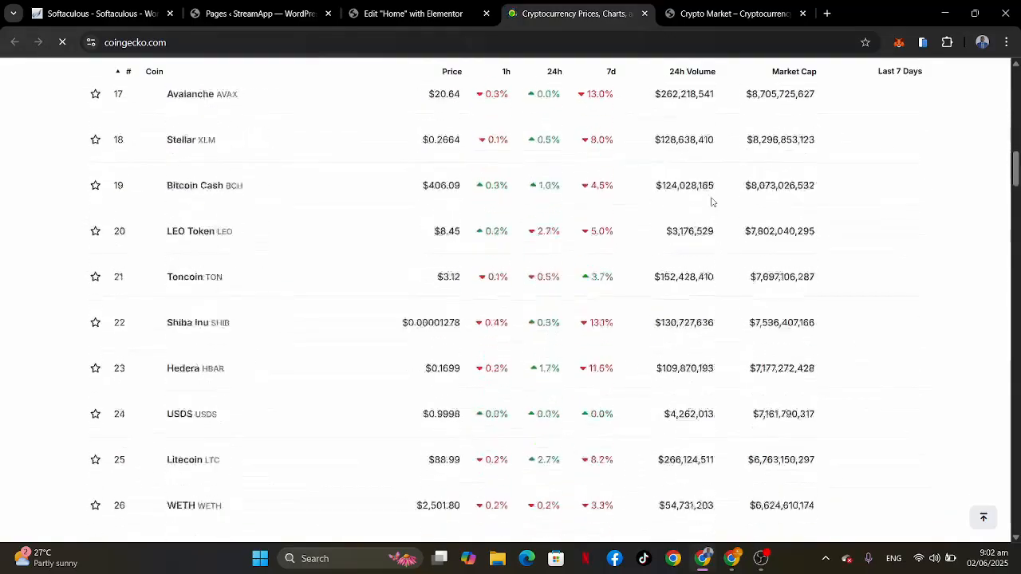
scroll(712, 202, "up", 15)
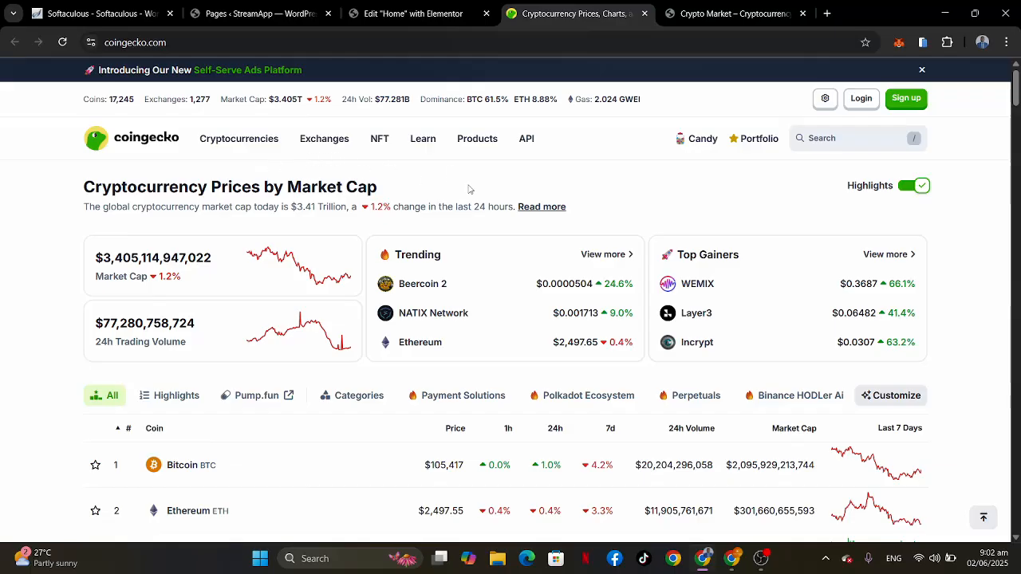
mouse_move(529, 141)
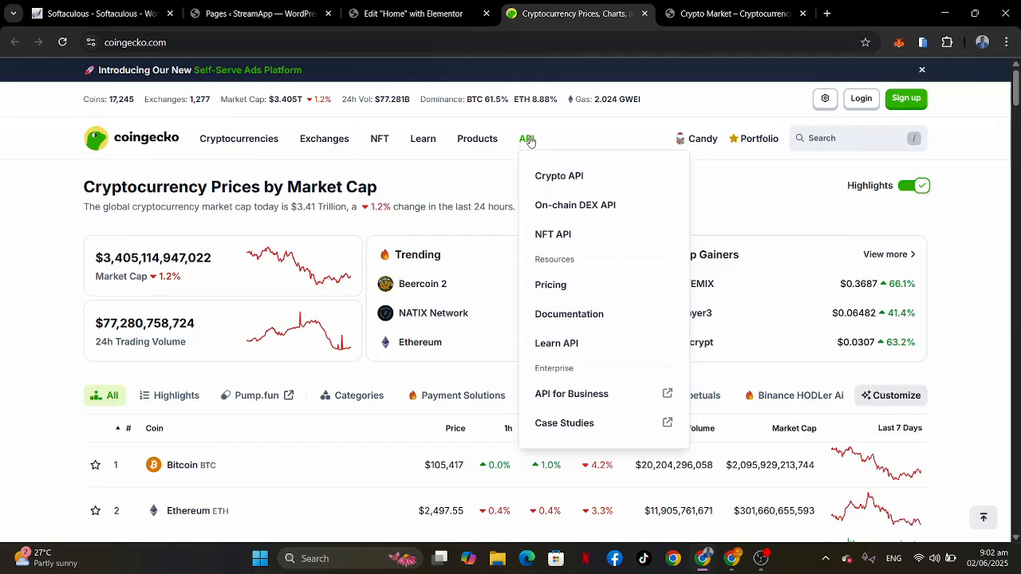
scroll(461, 193, "down", 20)
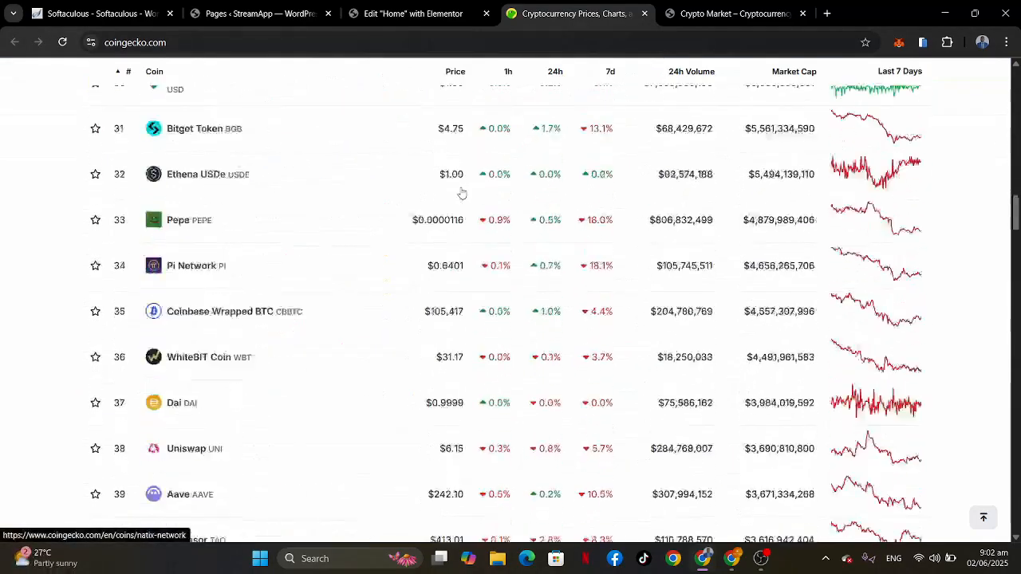
scroll(461, 193, "down", 20)
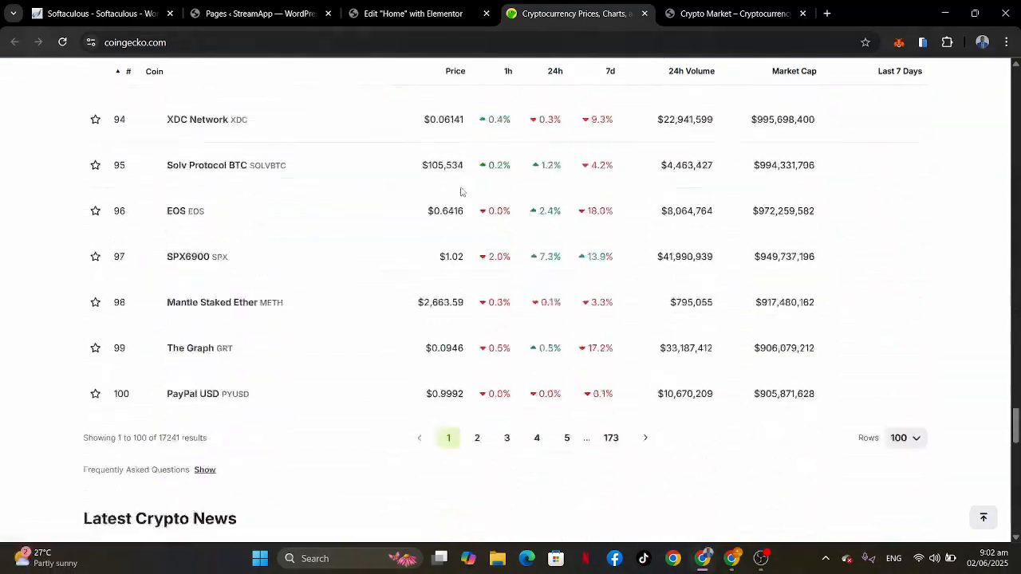
scroll(461, 193, "down", 10)
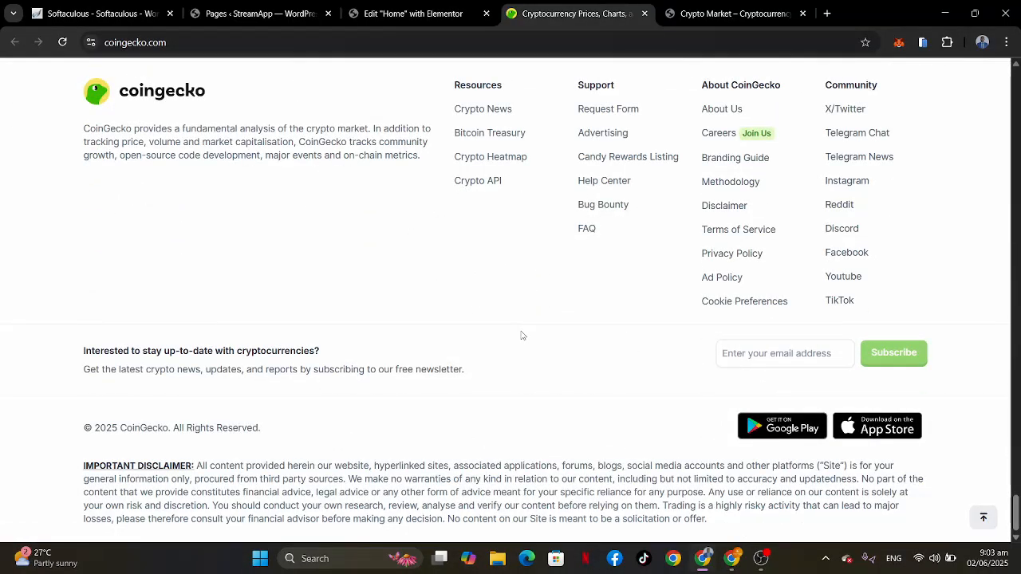
key("Home")
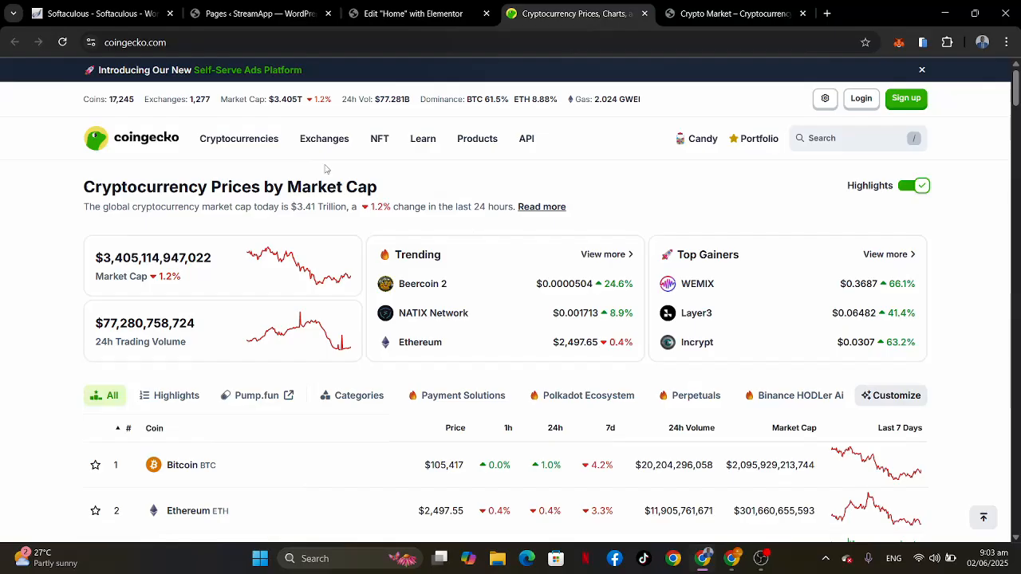
Step: Open CoinGecko's Crypto Widget library and look through the available widget types
mouse_move(486, 141)
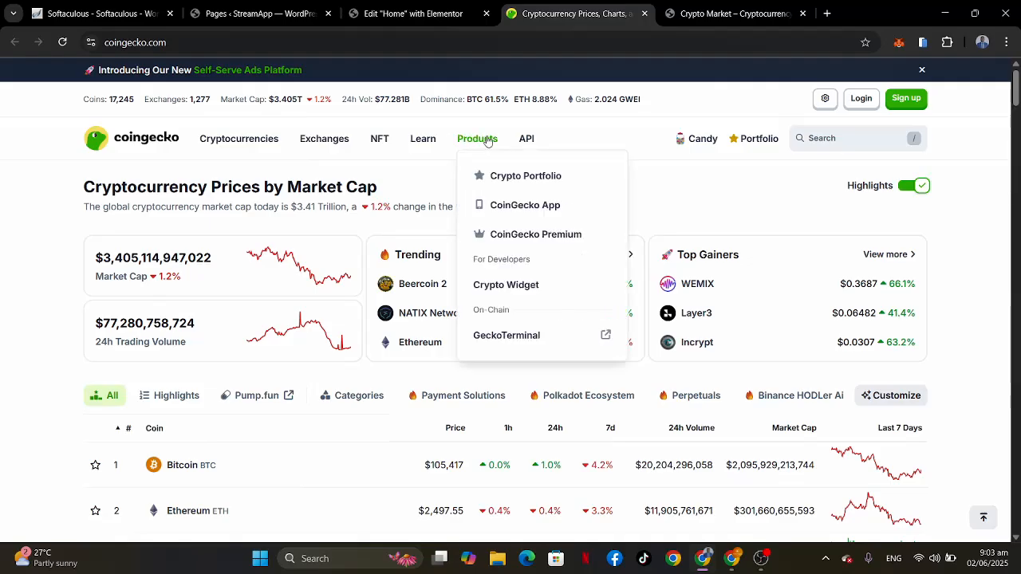
left_click(510, 289)
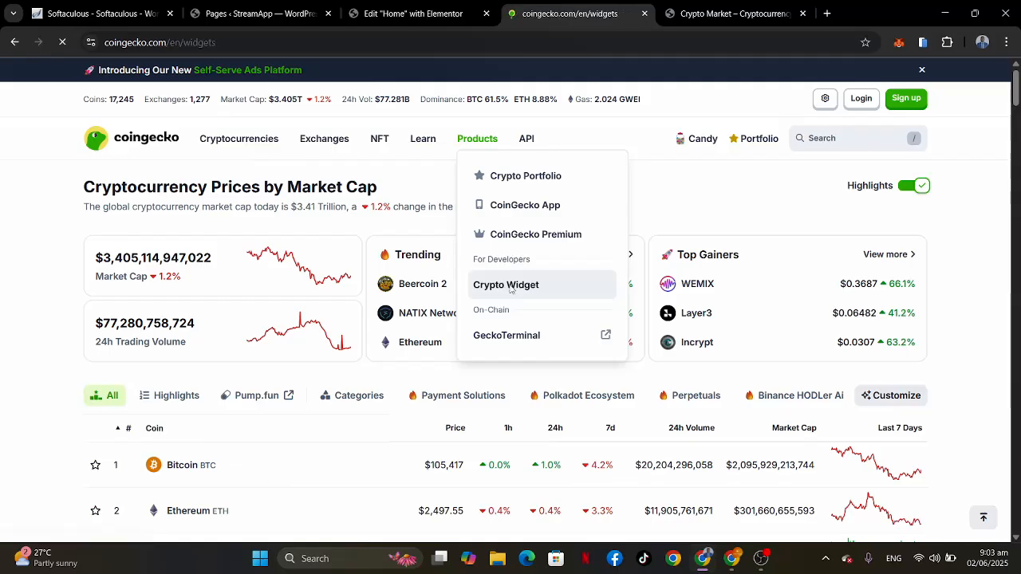
scroll(395, 365, "down", 6)
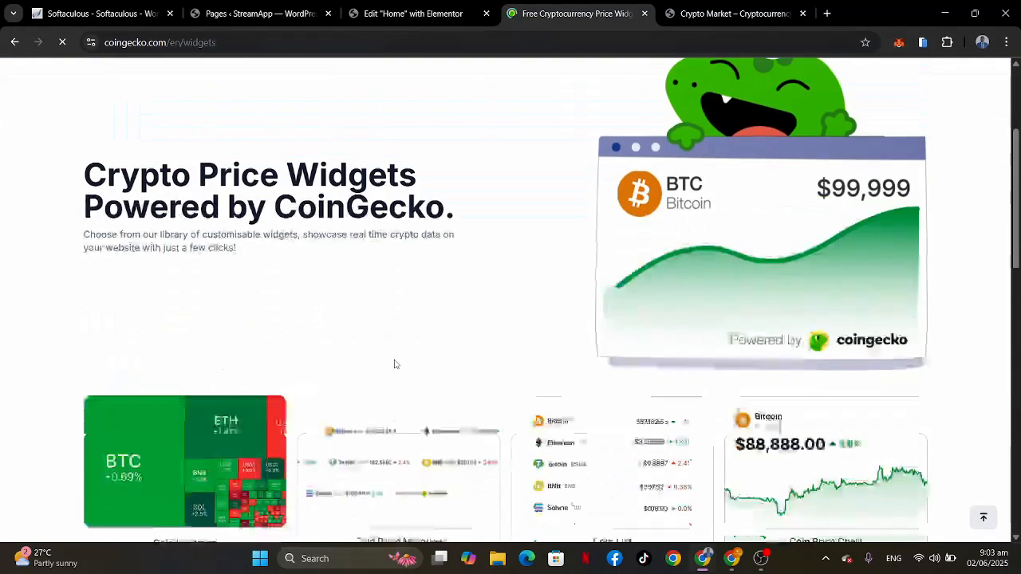
scroll(396, 365, "up", 2)
scroll(396, 365, "down", 2)
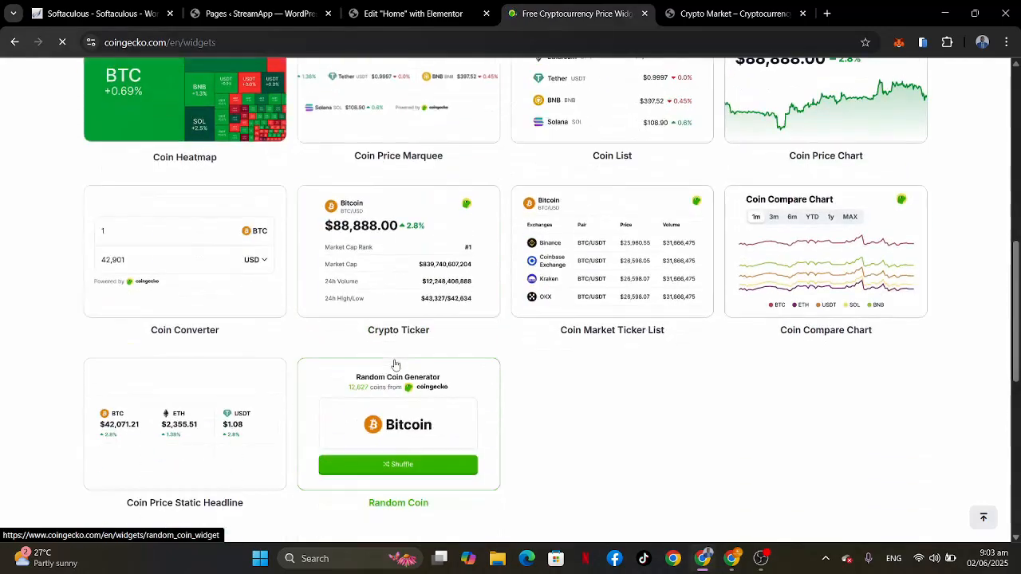
scroll(396, 364, "up", 2)
scroll(396, 365, "down", 3)
scroll(395, 364, "up", 1)
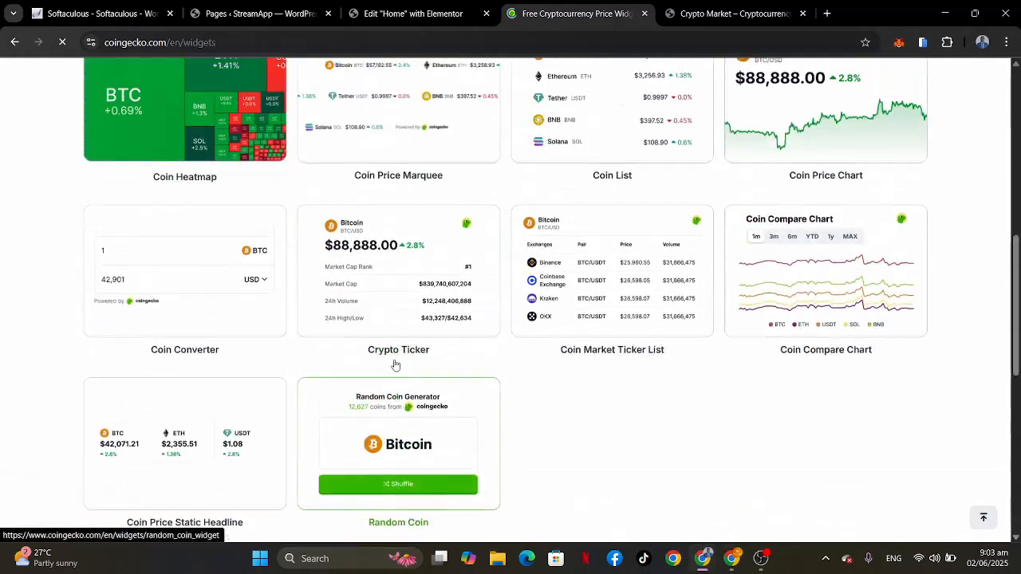
scroll(588, 396, "up", 2)
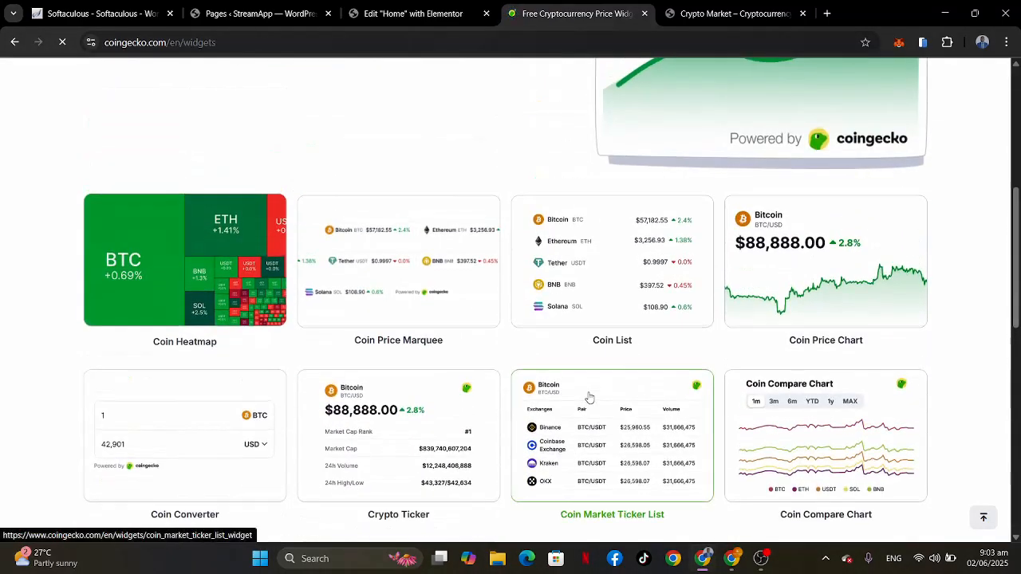
Step: Check the price charts on the Elementor home page, then open CoinGecko's Coin Price Chart widget configuration page
left_click(349, 23)
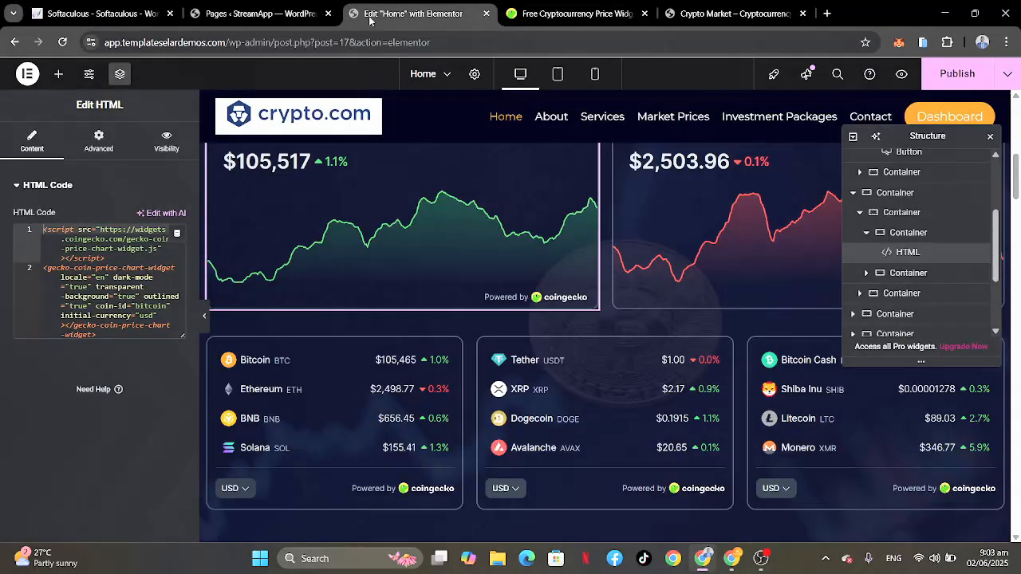
scroll(515, 236, "up", 2)
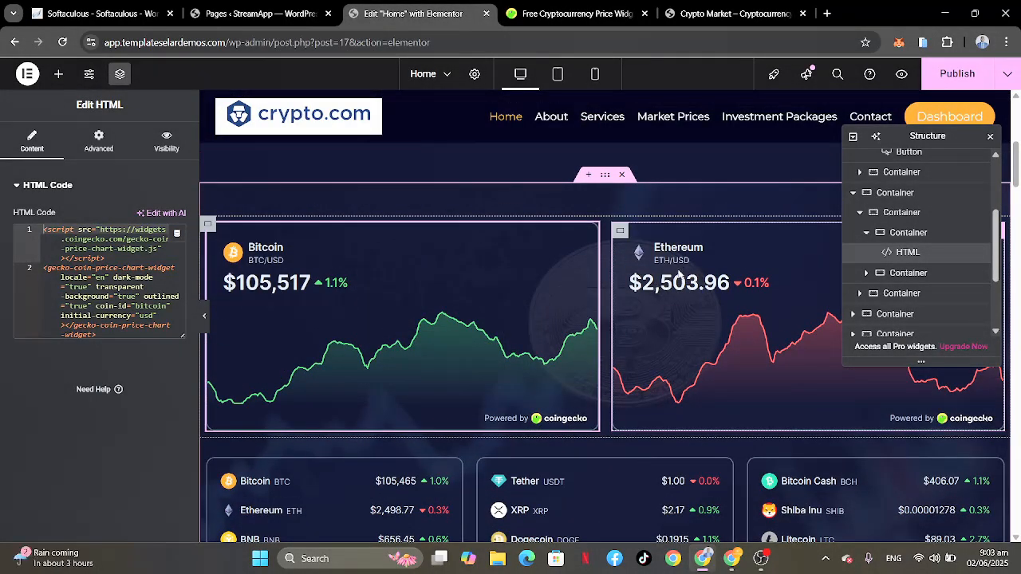
left_click(562, 13)
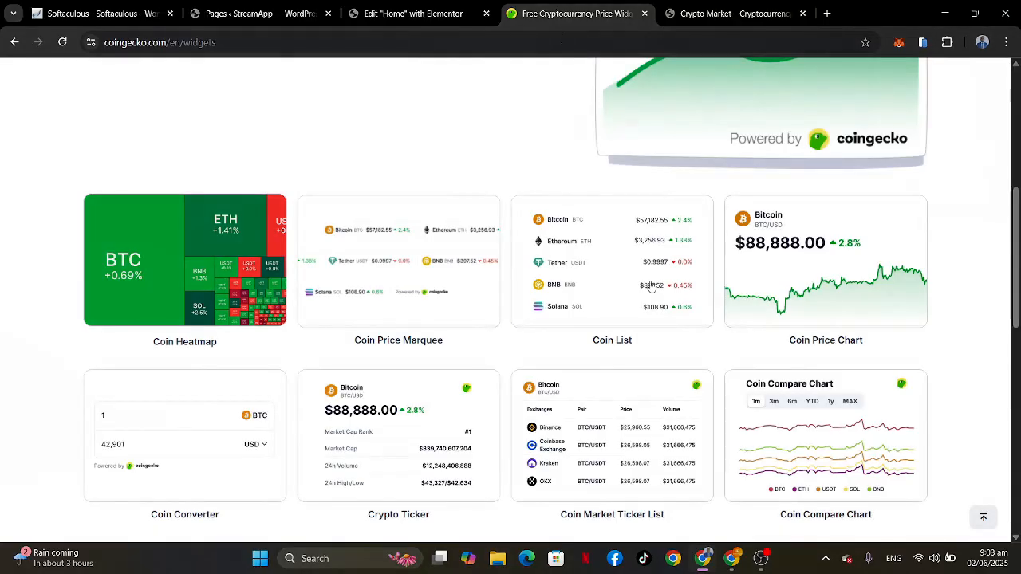
left_click(816, 269)
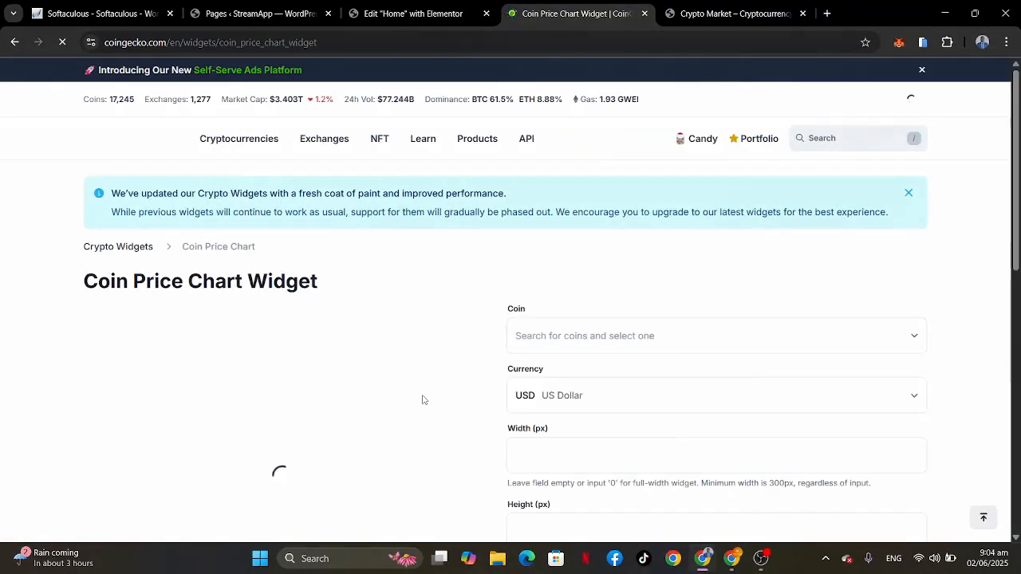
scroll(422, 398, "down", 2)
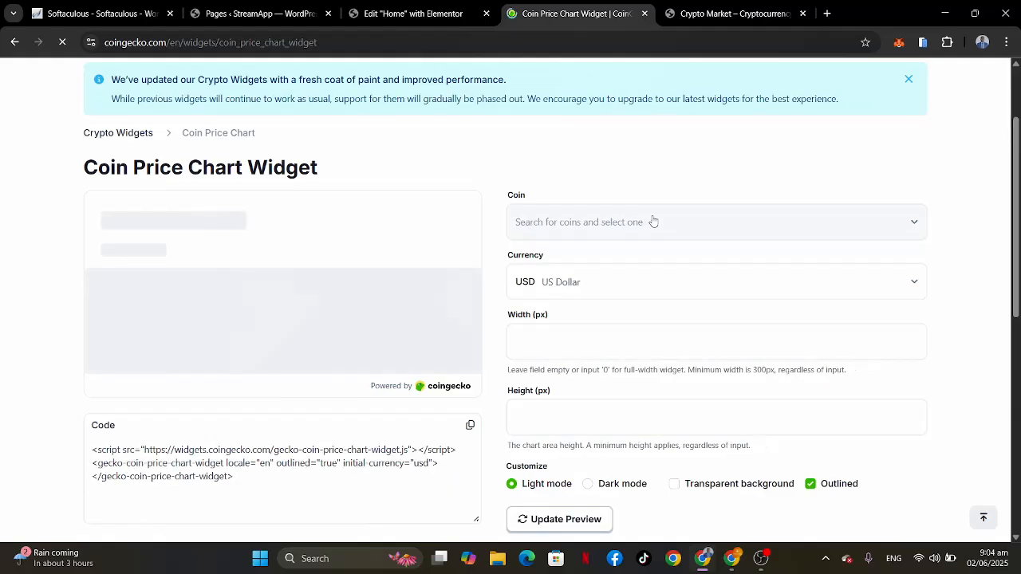
Step: Look through the available coins and select Solana (SOL) for the price chart widget
left_click(652, 221)
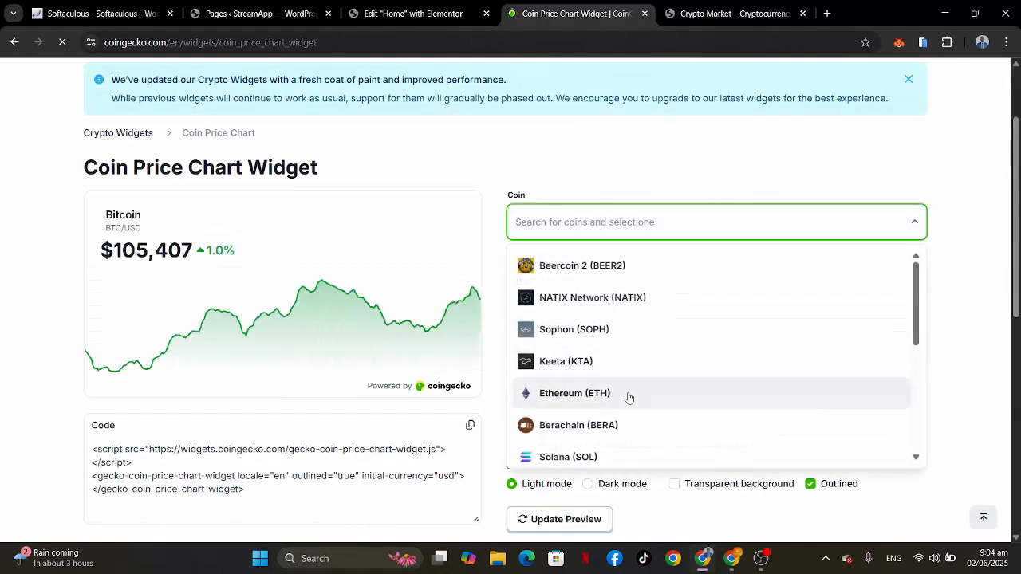
scroll(628, 396, "down", 3)
scroll(629, 397, "down", 4)
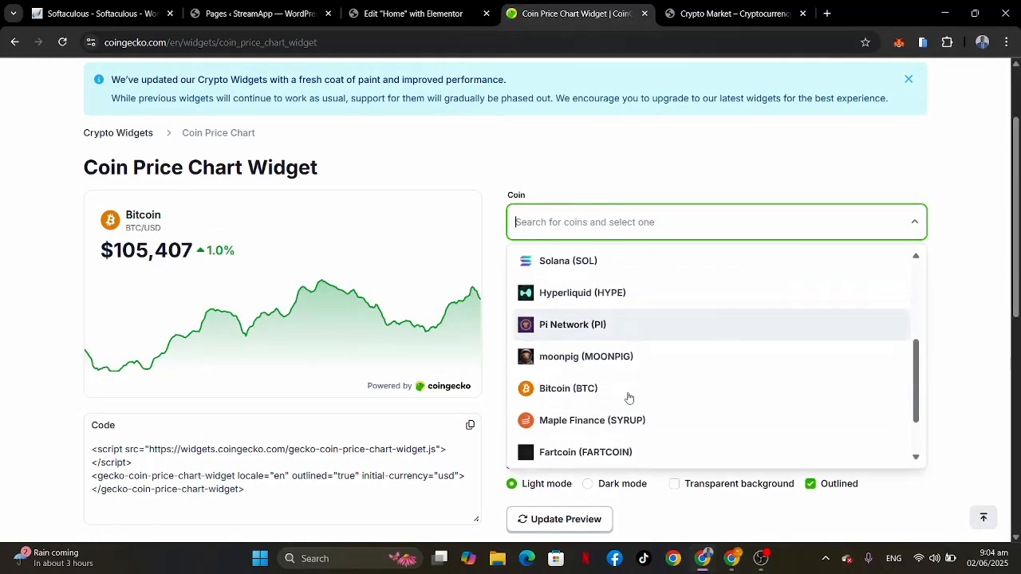
scroll(629, 397, "down", 1)
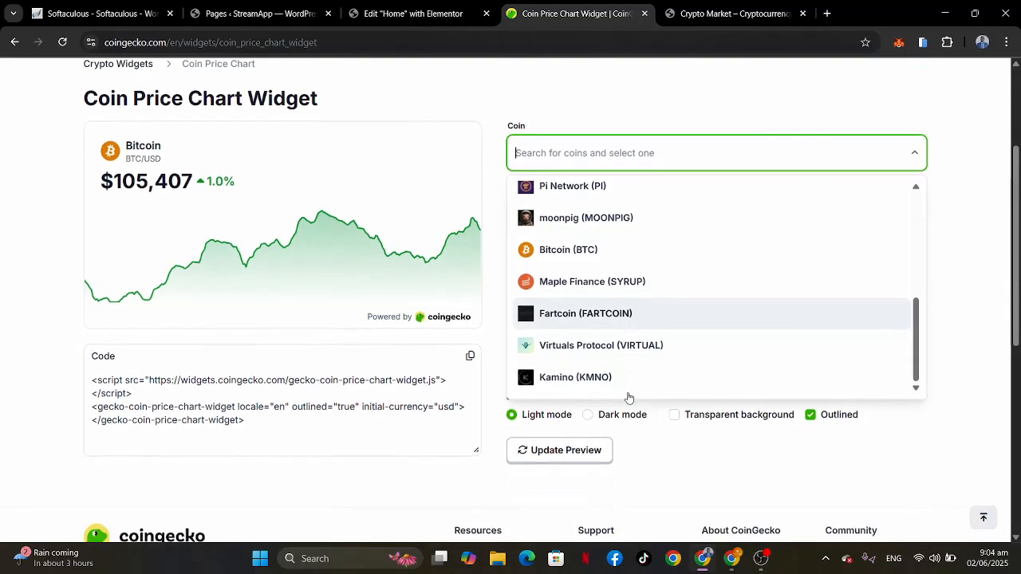
scroll(594, 326, "up", 1)
scroll(594, 325, "up", 6)
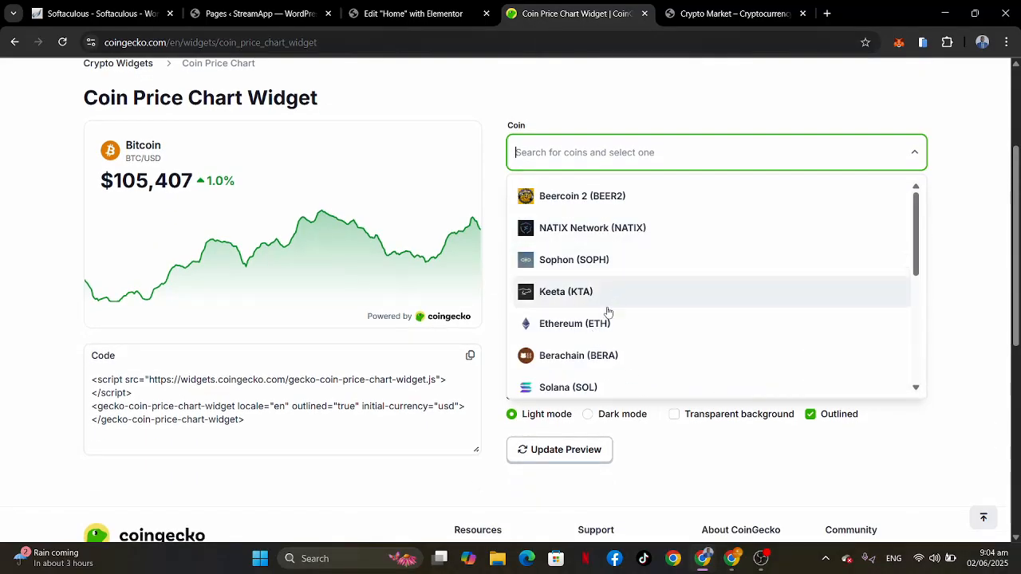
scroll(602, 345, "down", 2)
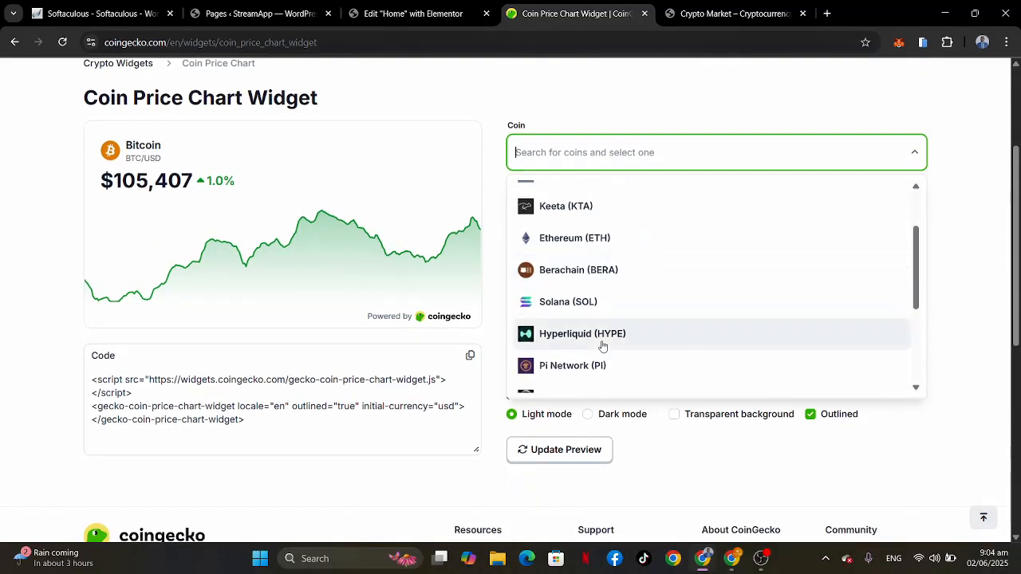
left_click(598, 301)
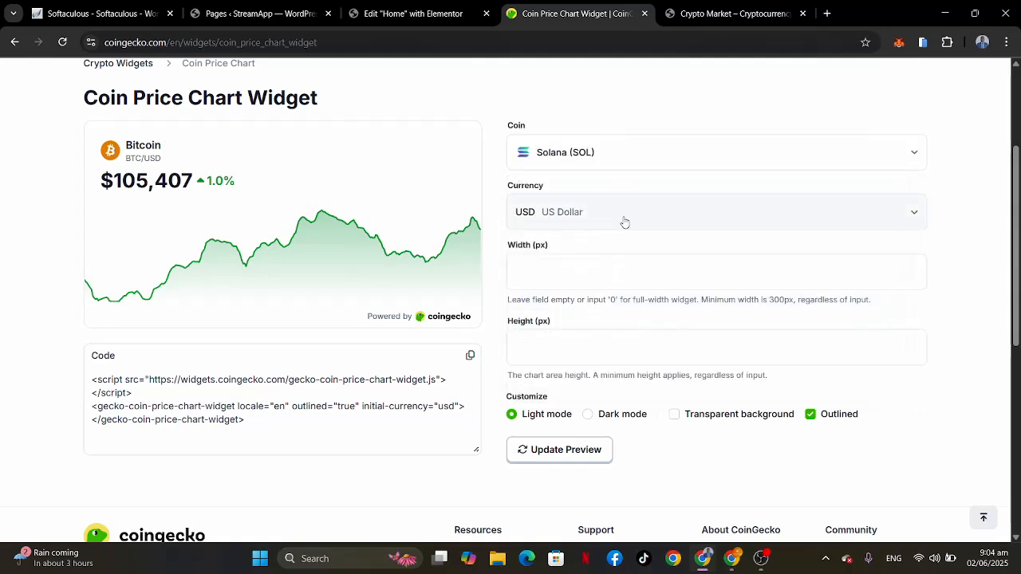
Step: Keep US Dollar as the widget's currency, turn on the transparent background and update the preview
left_click(586, 217)
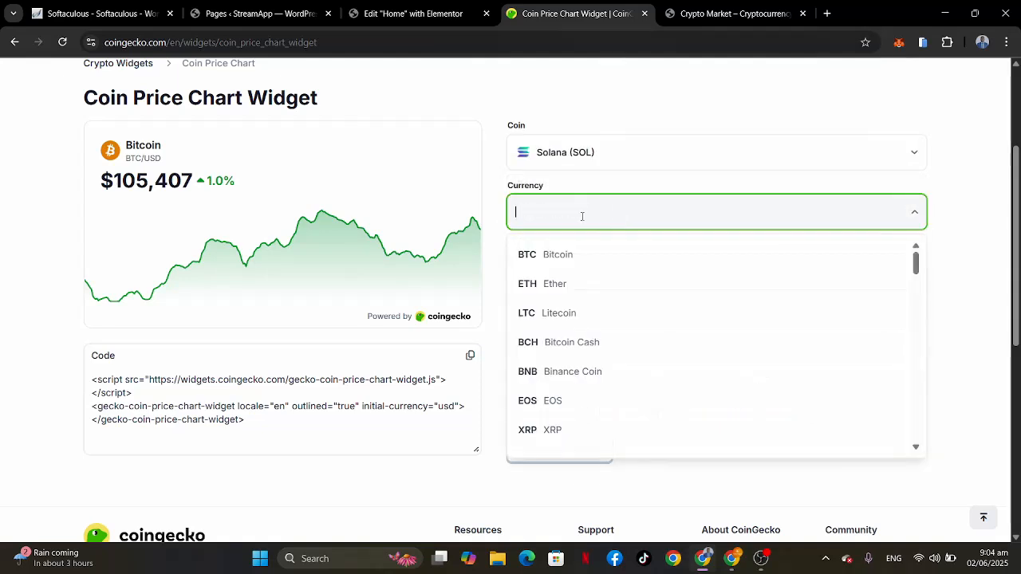
left_click(957, 205)
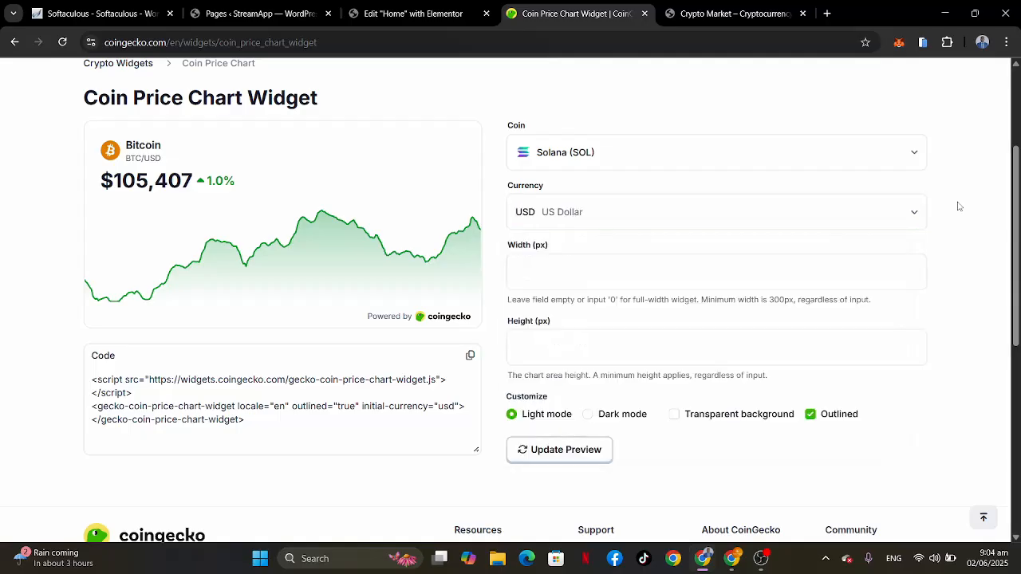
scroll(691, 268, "down", 1)
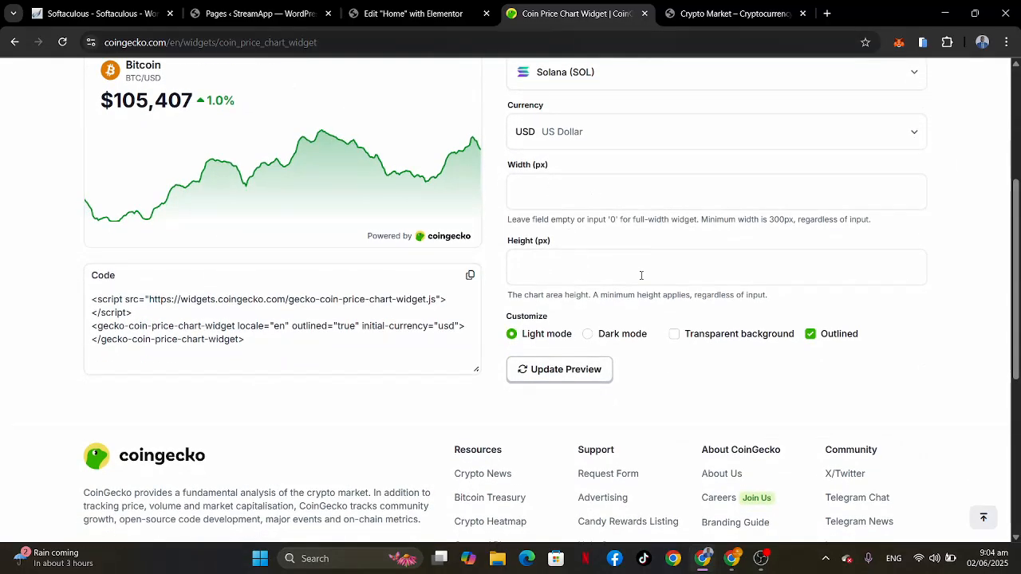
scroll(667, 331, "down", 2)
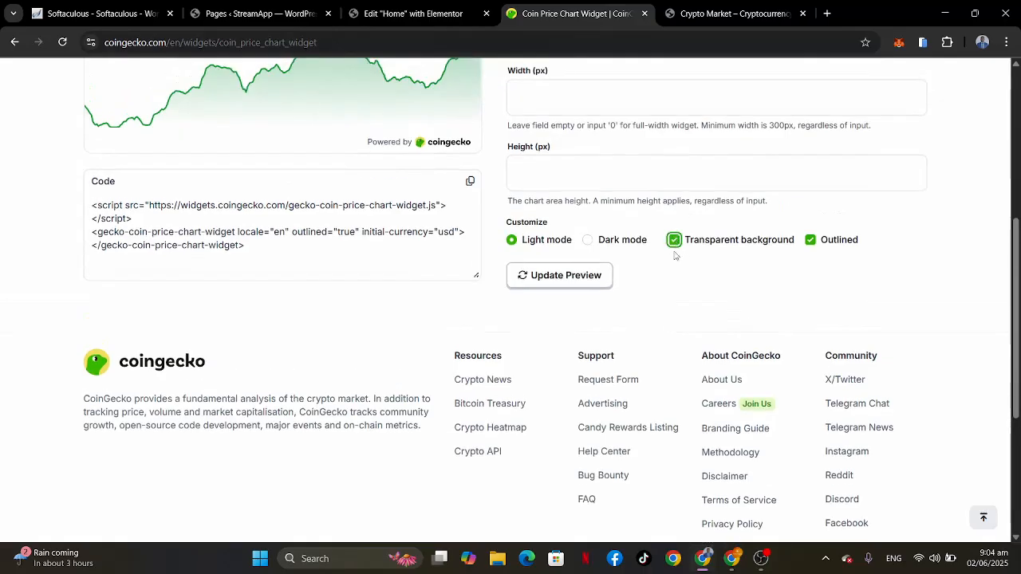
left_click(570, 279)
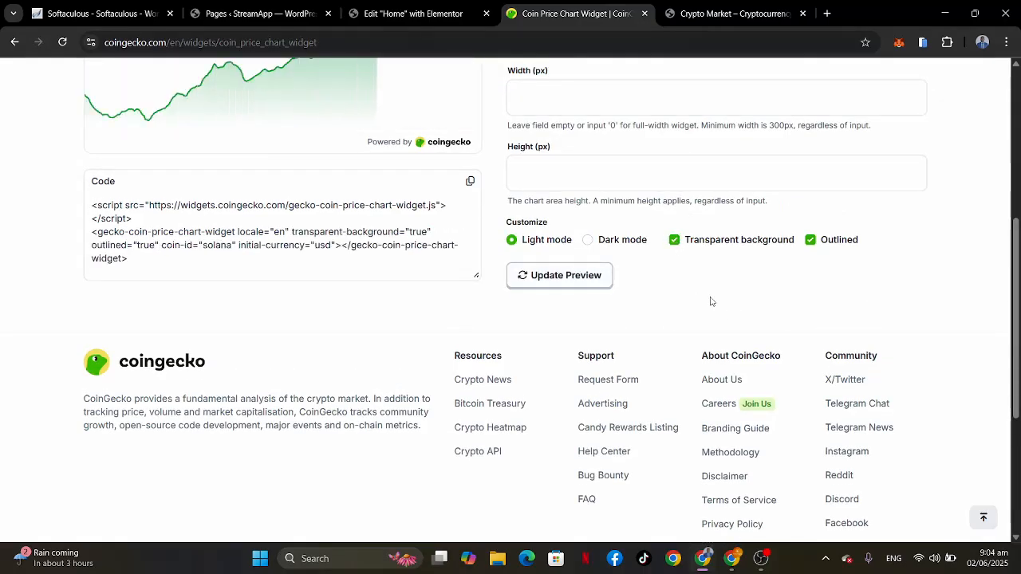
Step: Switch the Solana chart widget to dark mode, update the preview and copy its embed code
scroll(712, 301, "up", 2)
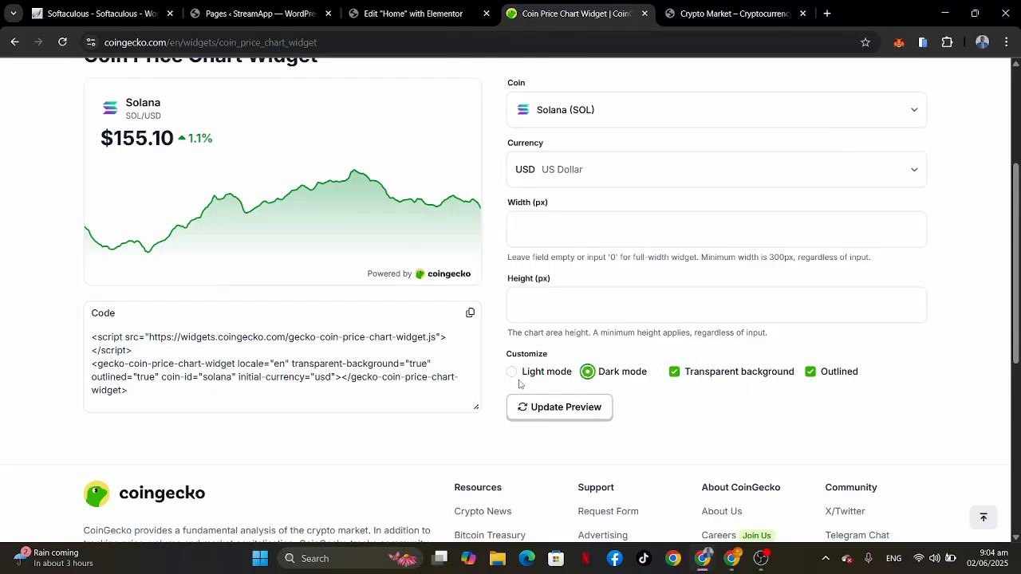
left_click(547, 412)
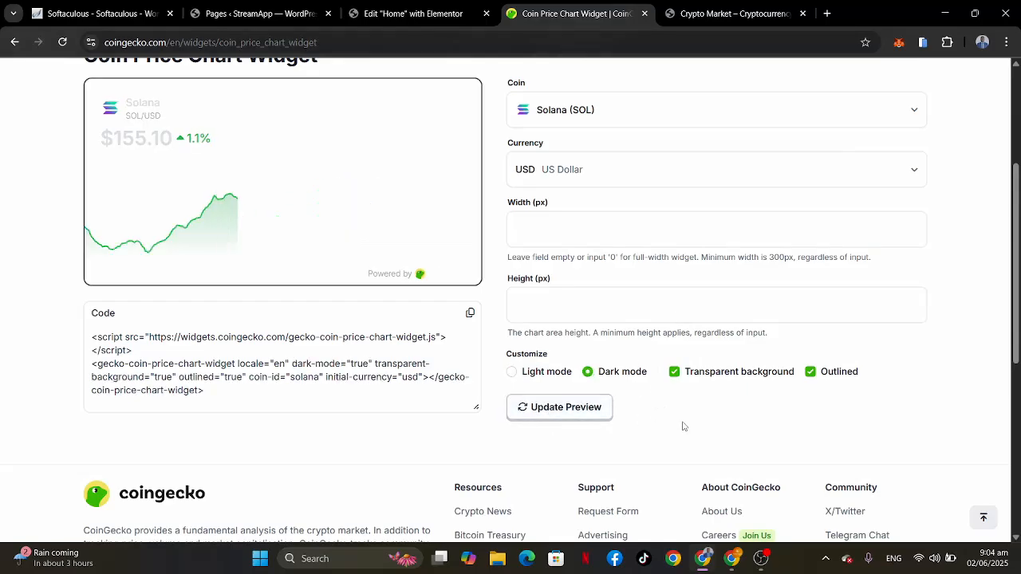
scroll(647, 241, "up", 2)
scroll(646, 241, "down", 2)
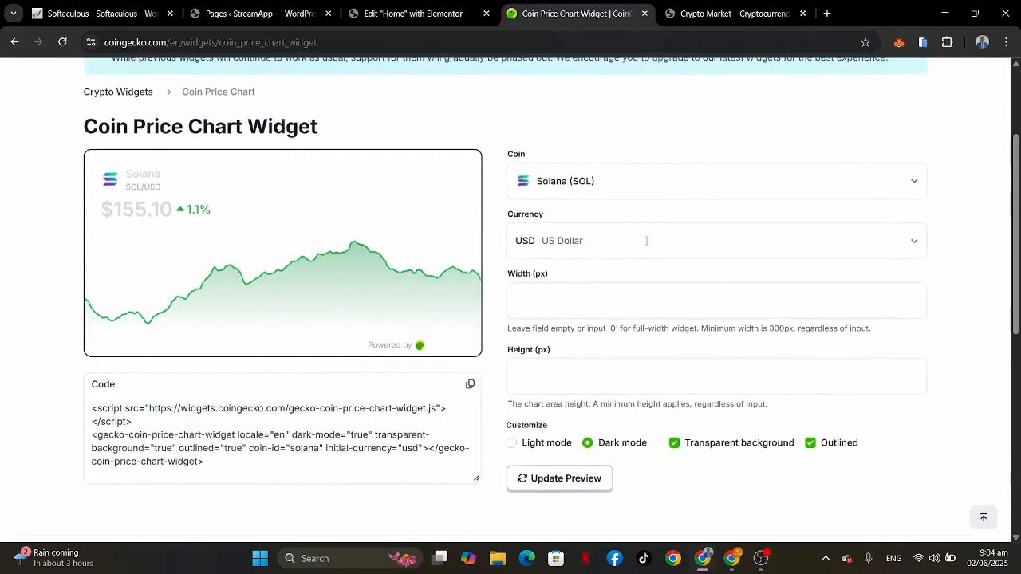
left_click(470, 325)
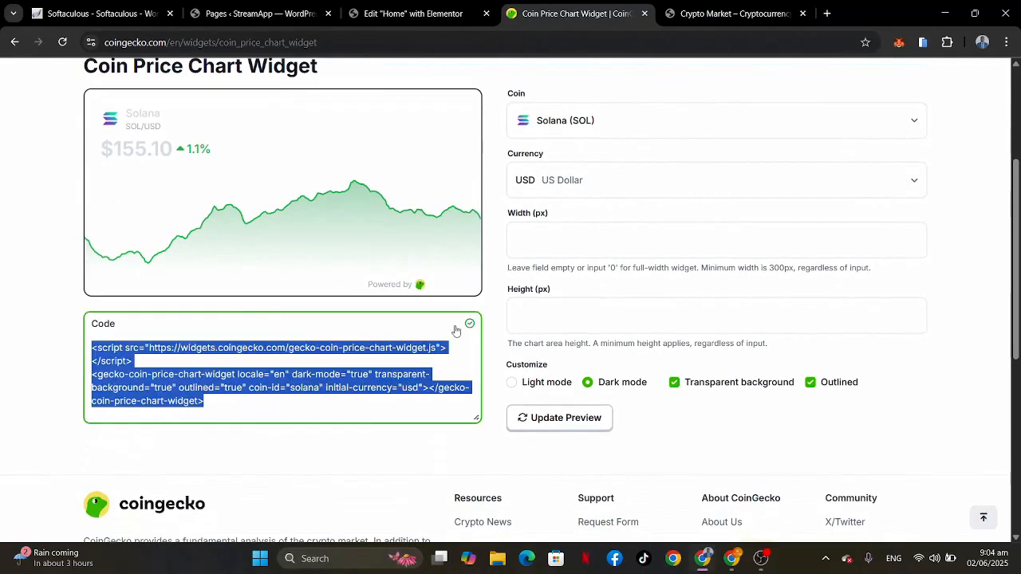
Step: On the Elementor home page, replace the Ethereum chart's HTML code with the copied Solana widget code, then close the Structure view
left_click(396, 15)
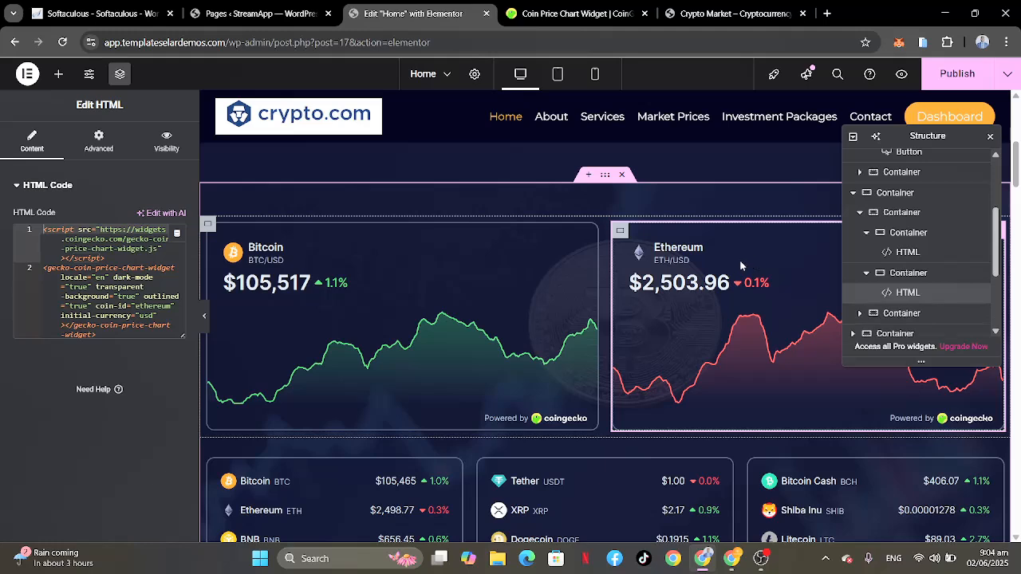
key("ctrl+a")
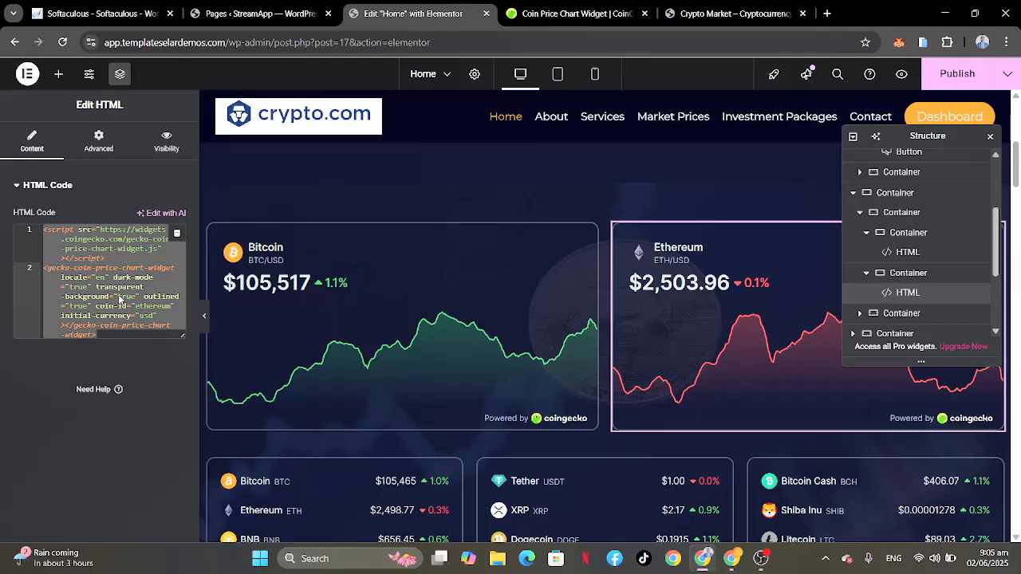
right_click(119, 299)
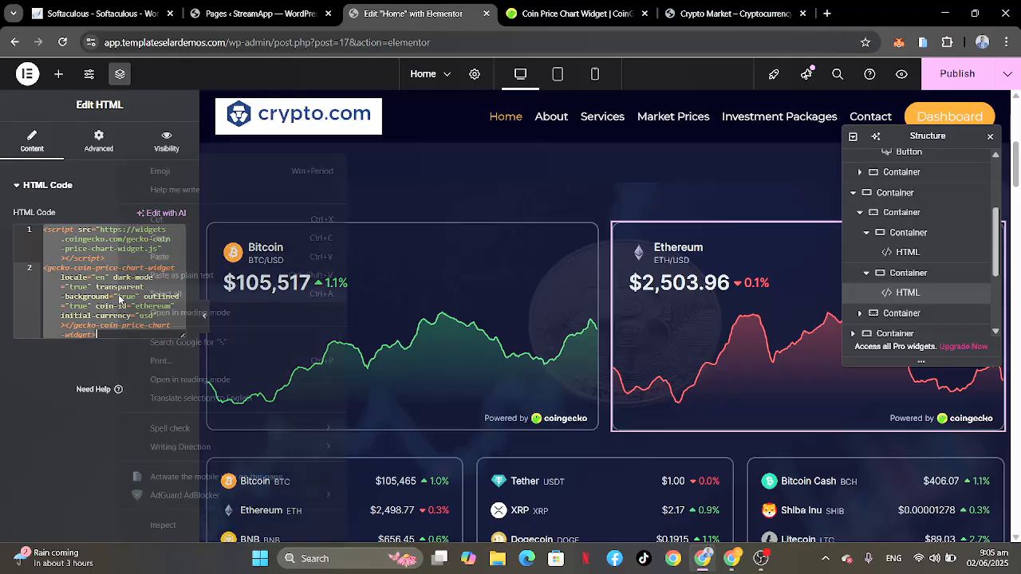
left_click(107, 296)
left_click(107, 296)
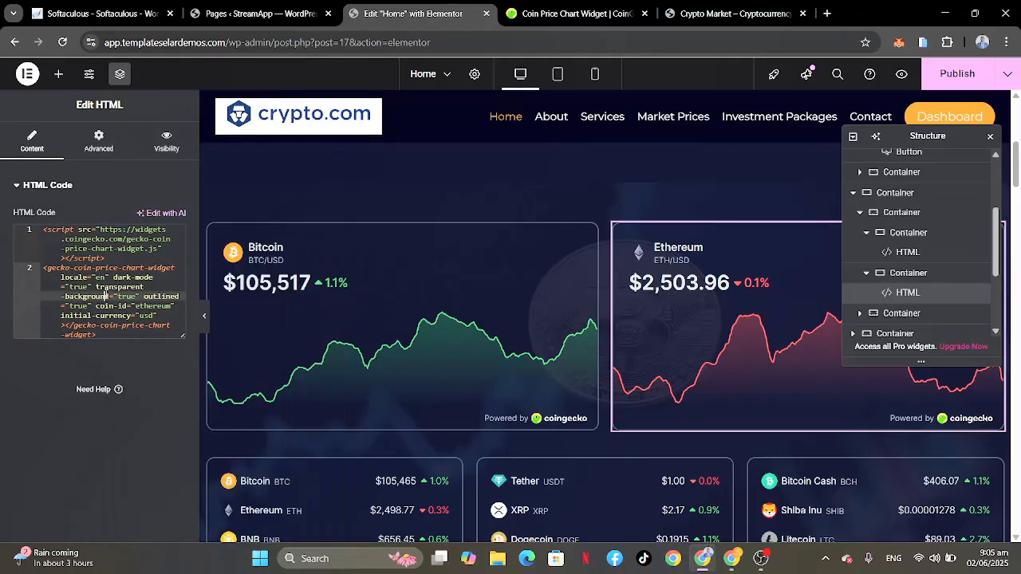
key("ctrl+a")
key("BackSpace")
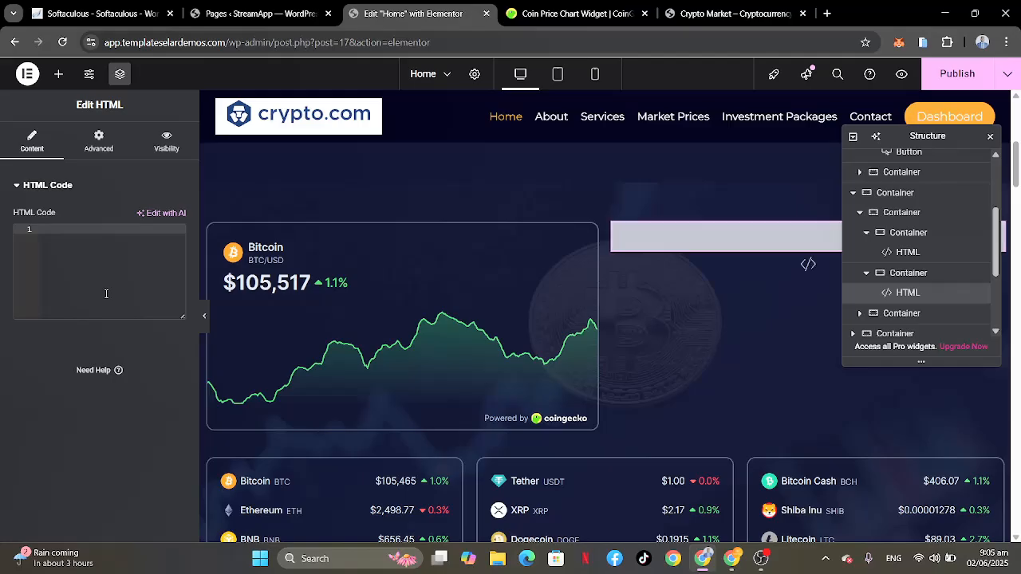
key("ctrl+v")
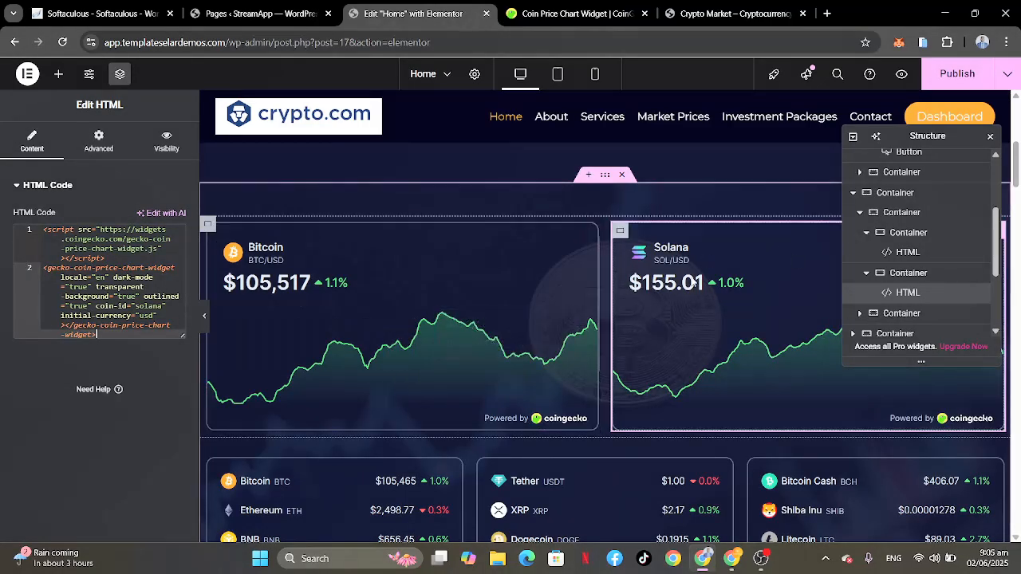
left_click(990, 136)
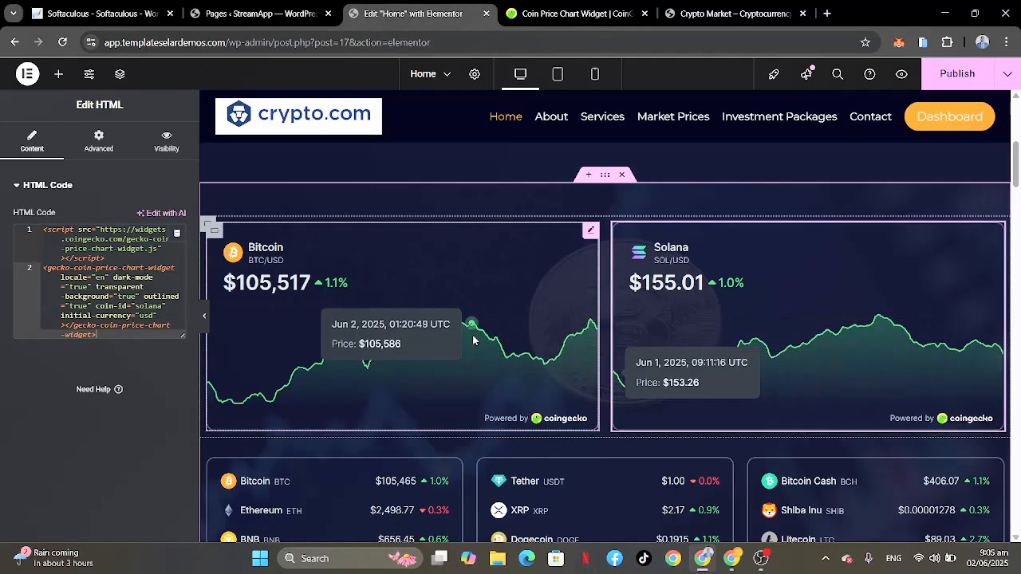
Step: Look over the home page's price charts, coin price lists, hero and "Explore the Future of Cryptocurrency Investment" section
scroll(771, 326, "down", 1)
scroll(771, 328, "up", 1)
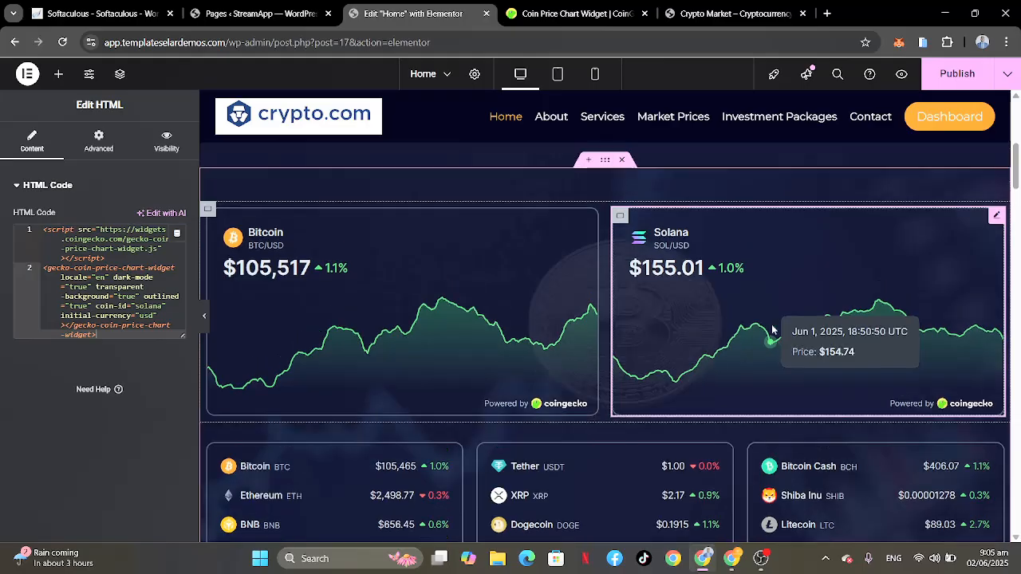
scroll(752, 352, "down", 1)
scroll(752, 346, "down", 3)
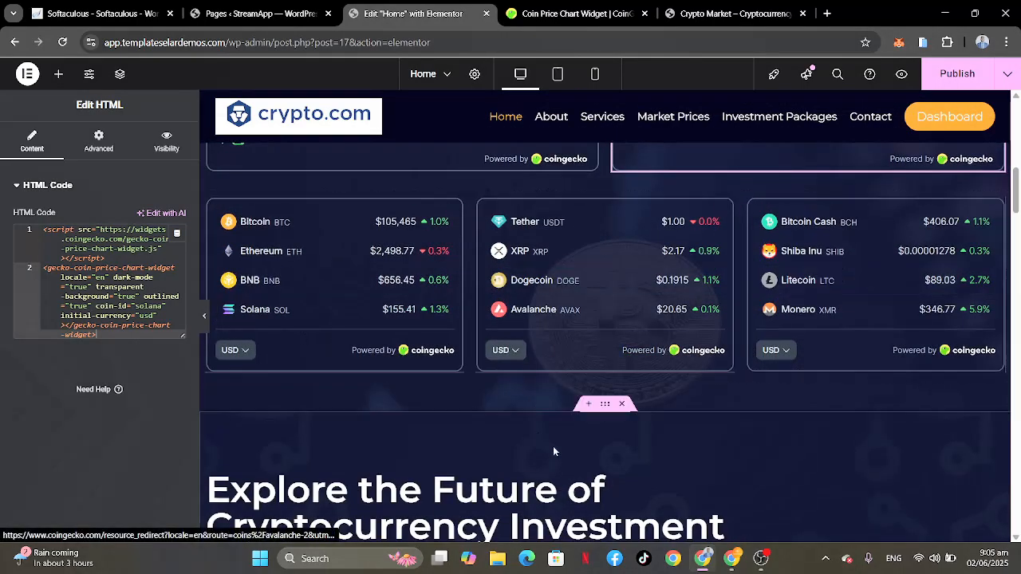
scroll(553, 446, "down", 6)
scroll(553, 452, "up", 1)
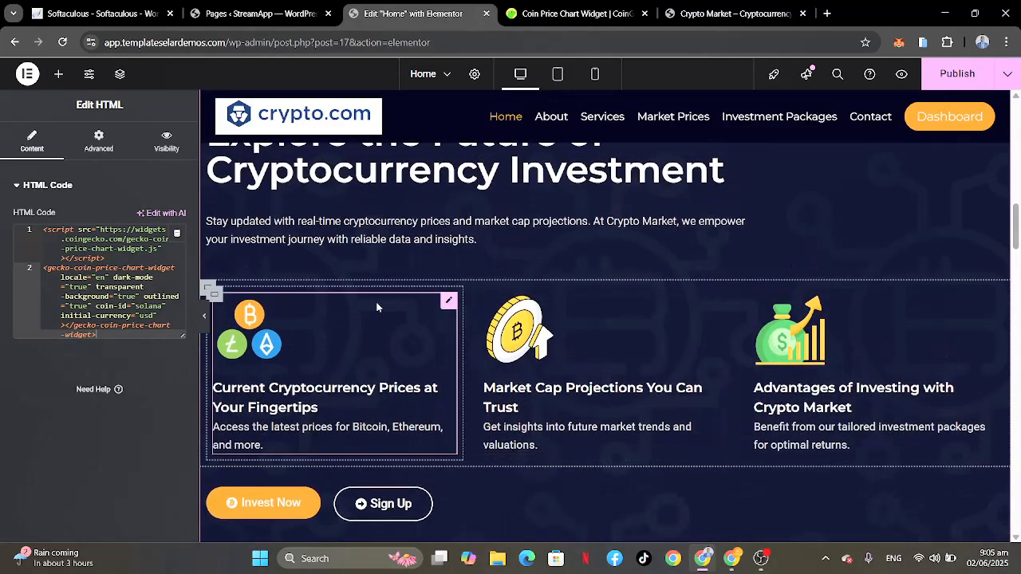
scroll(281, 404, "up", 2)
scroll(351, 221, "down", 1)
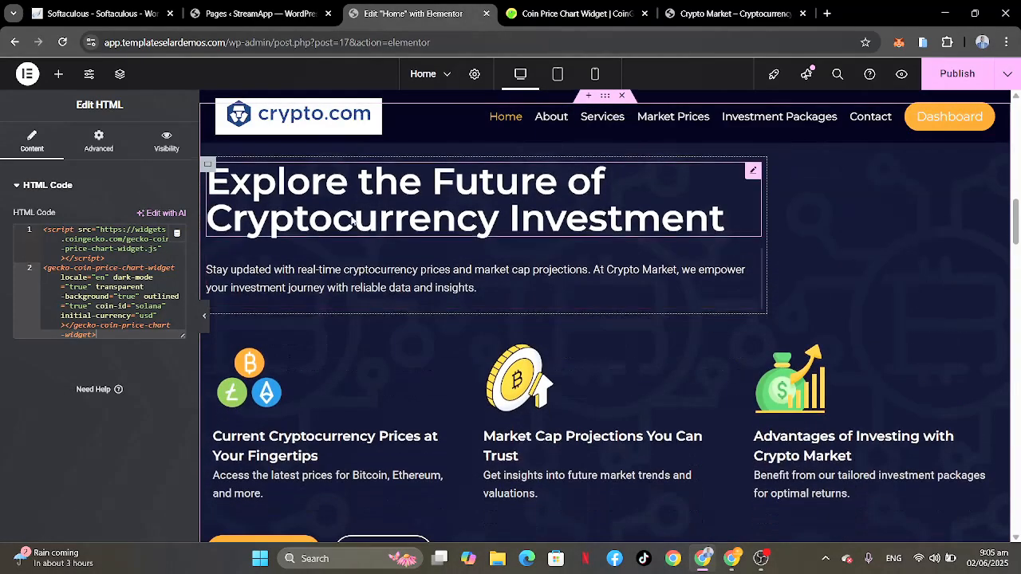
scroll(351, 221, "up", 7)
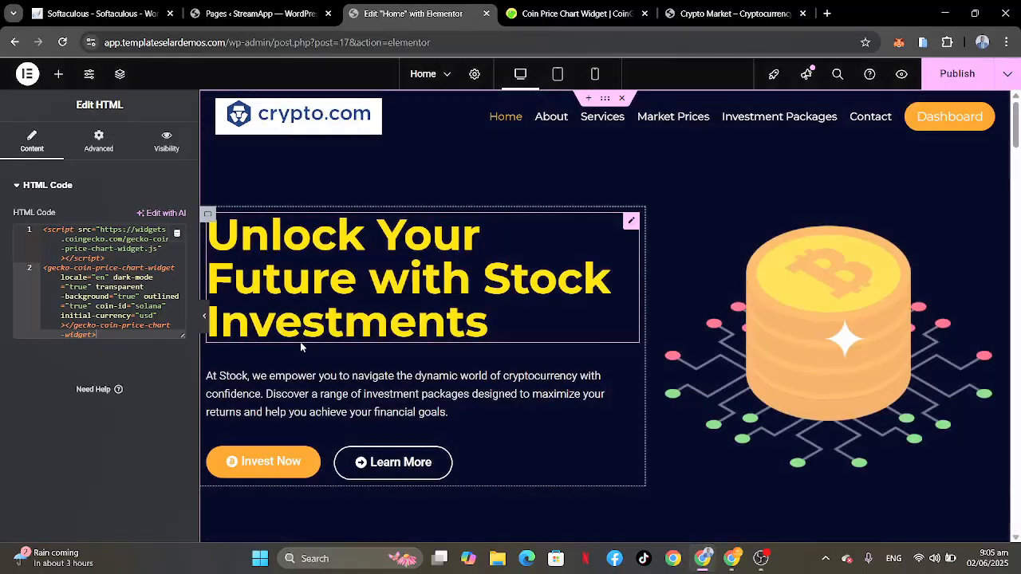
scroll(301, 343, "down", 4)
scroll(301, 347, "down", 5)
scroll(341, 262, "up", 1)
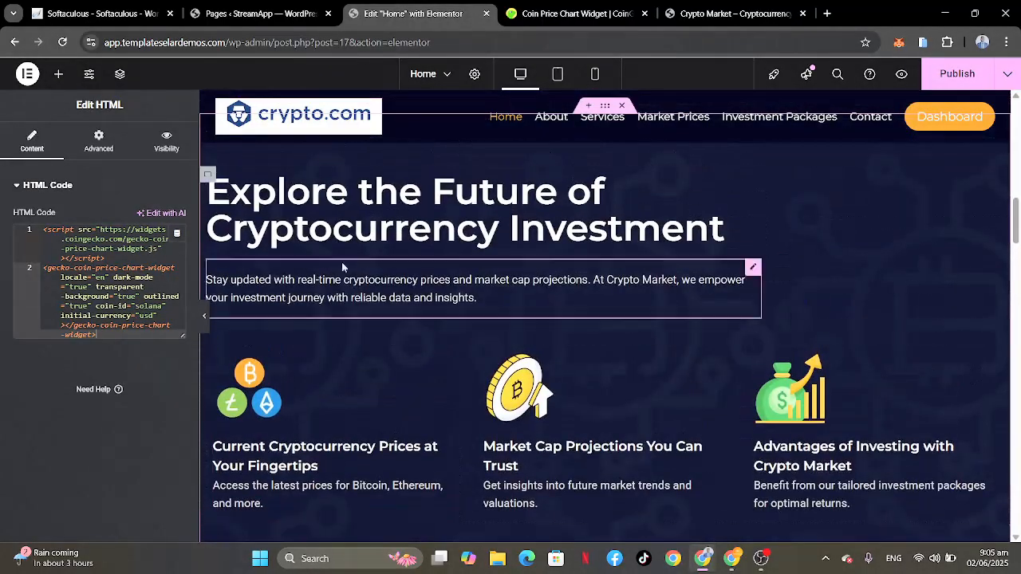
Step: Open the "Explore the Future of Cryptocurrency Investment" heading and the paragraph below it for editing, and look at their element actions
left_click(365, 233)
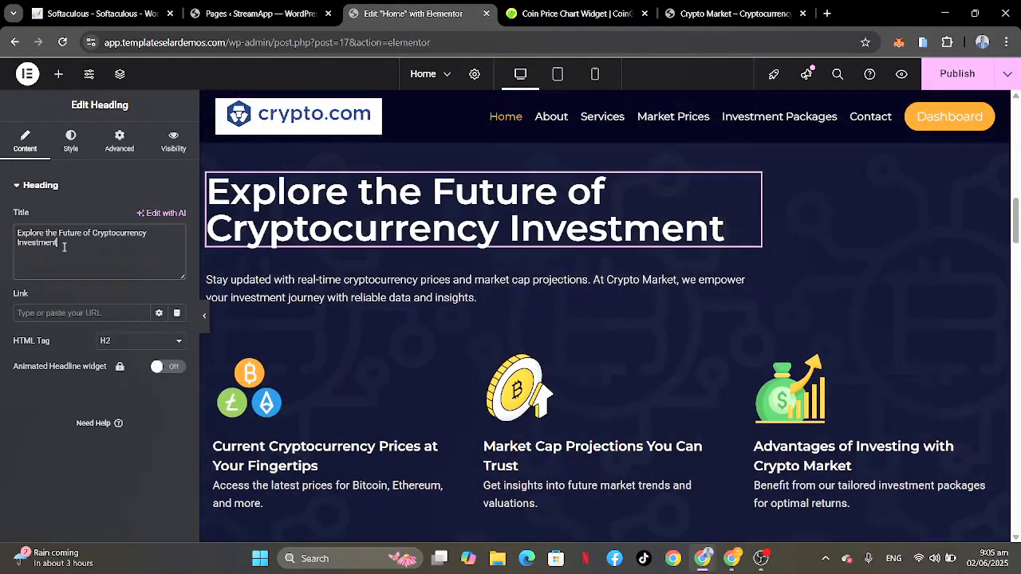
left_click_drag(75, 243, 3, 225)
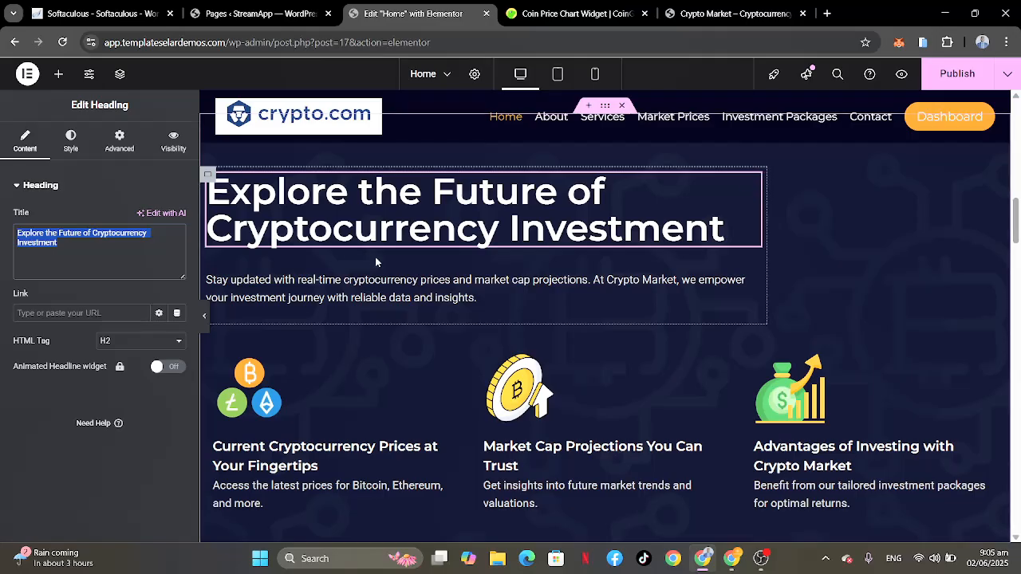
scroll(375, 256, "up", 1)
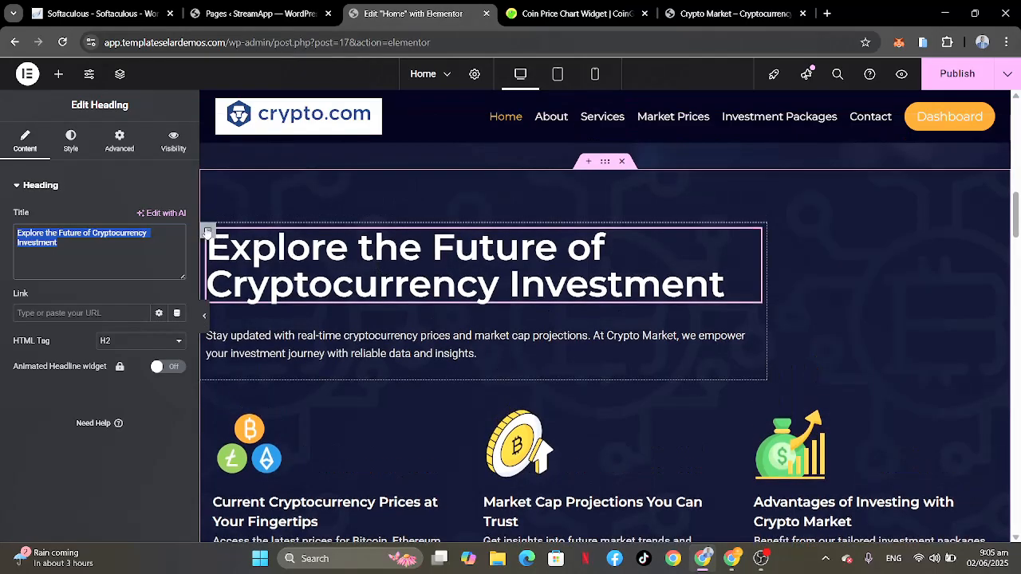
right_click(207, 232)
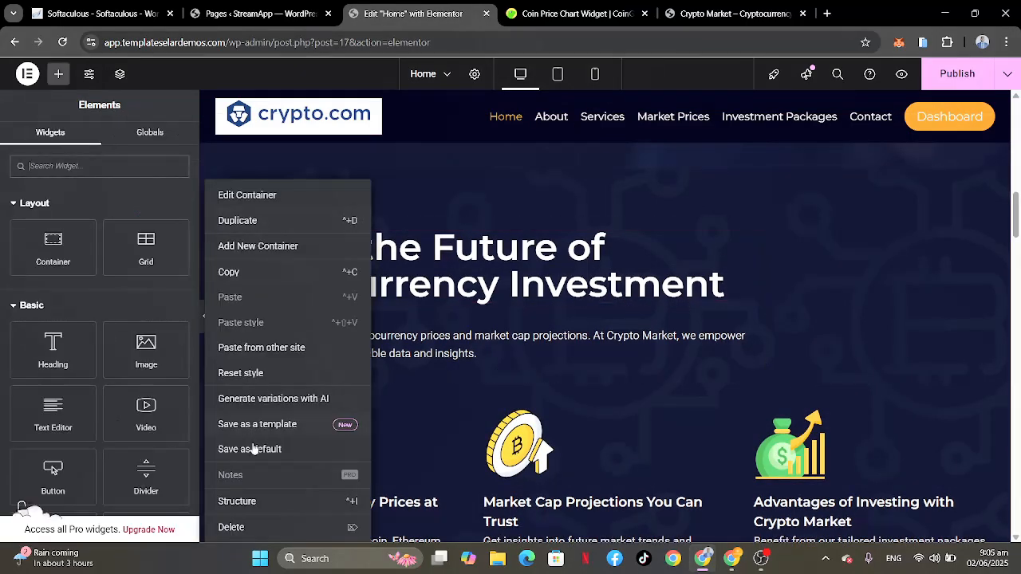
left_click(527, 292)
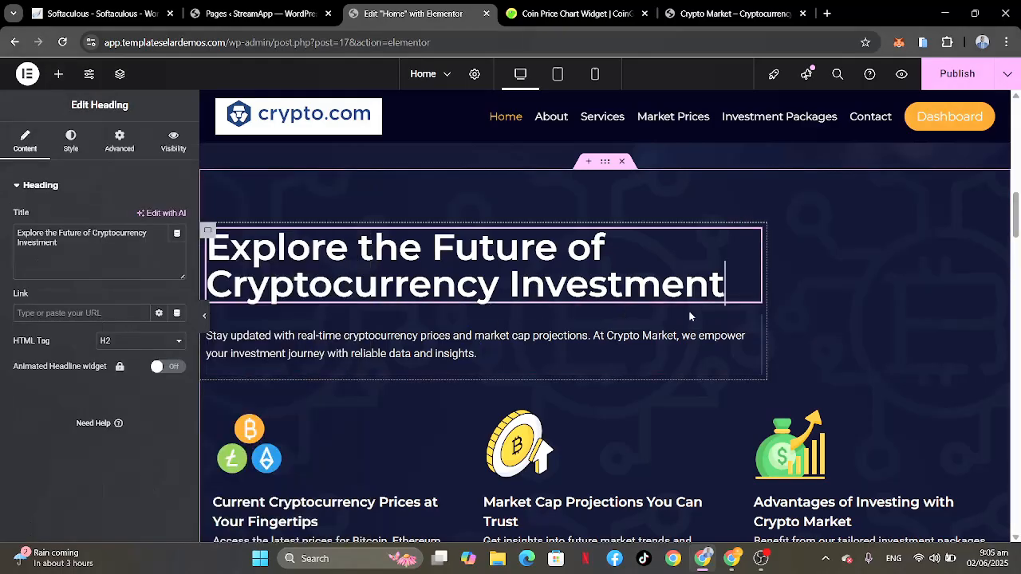
right_click(755, 327)
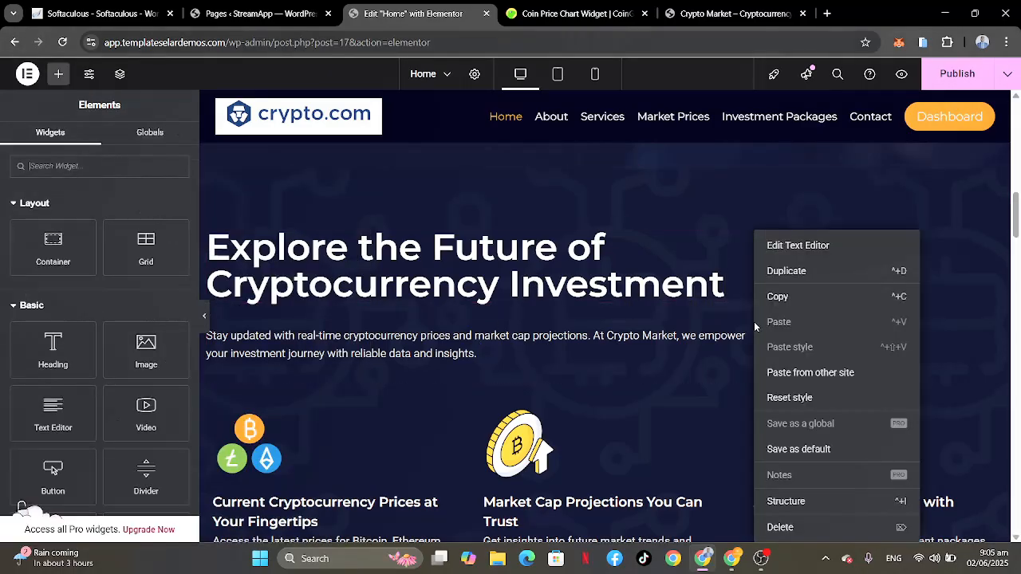
left_click(660, 332)
scroll(659, 331, "down", 3)
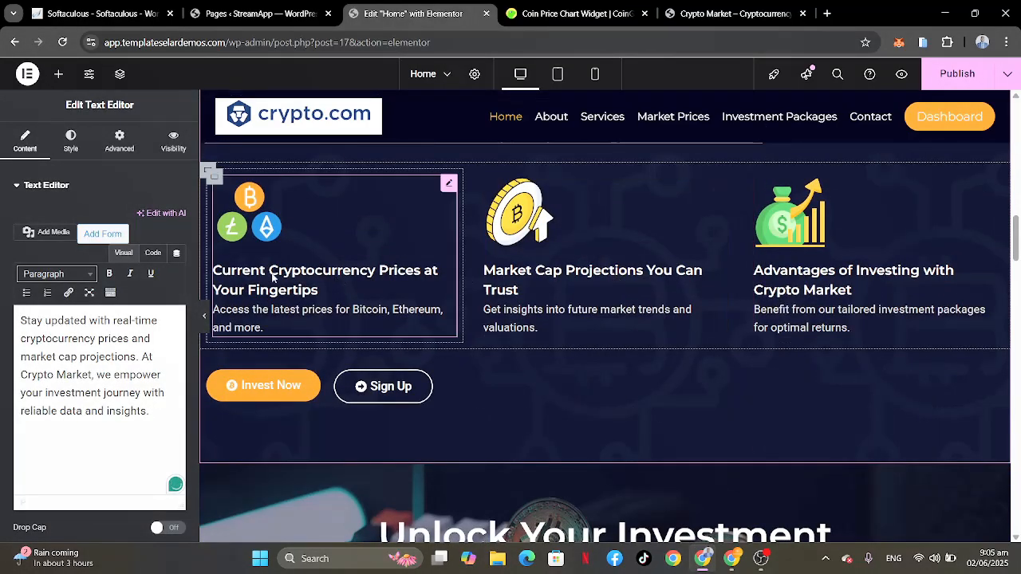
Step: Open the "Current Cryptocurrency Prices at Your Fingertips" image box for editing and select its whole description text
left_click(275, 277)
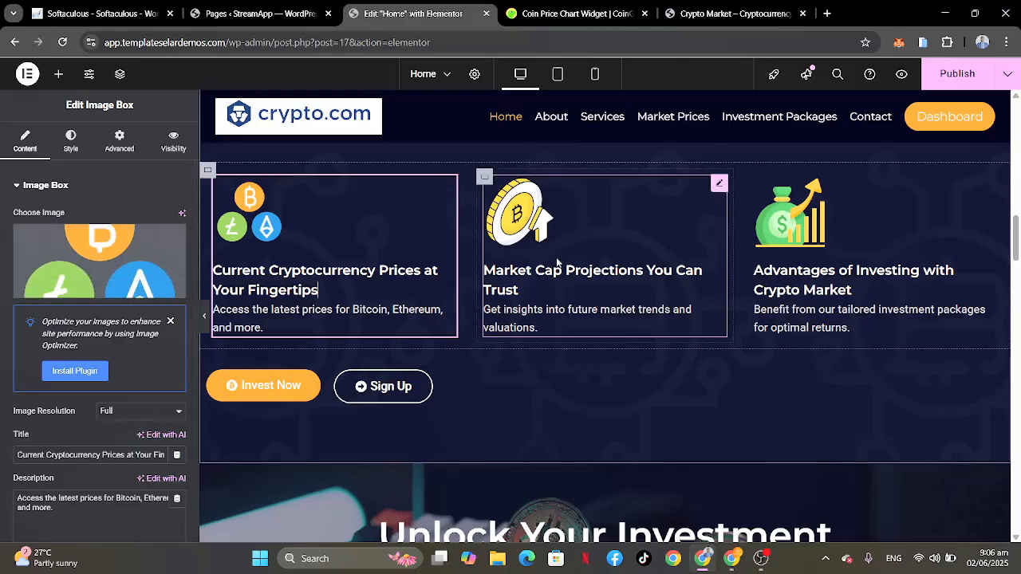
scroll(80, 478, "down", 1)
scroll(80, 477, "down", 3)
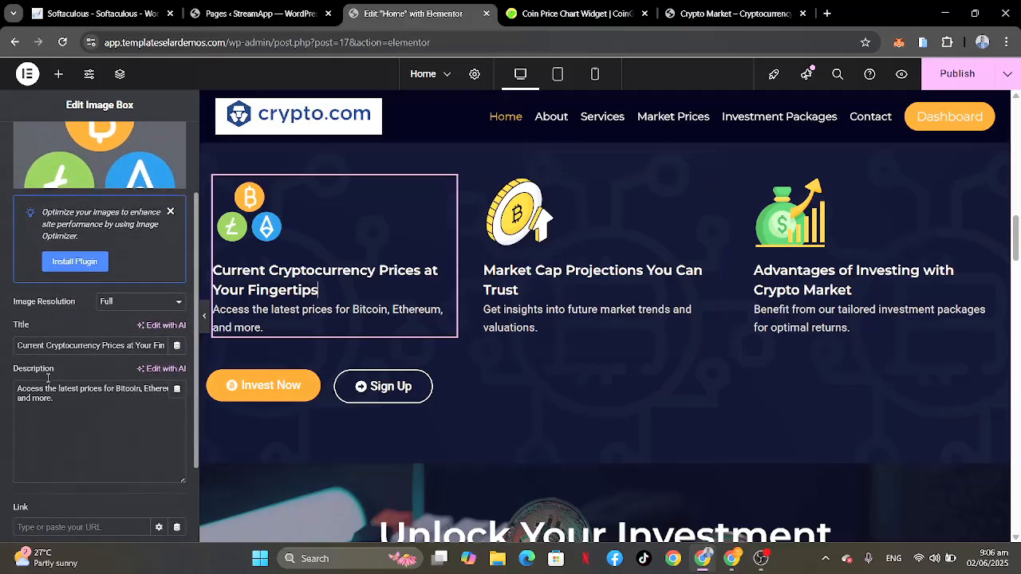
left_click(40, 397)
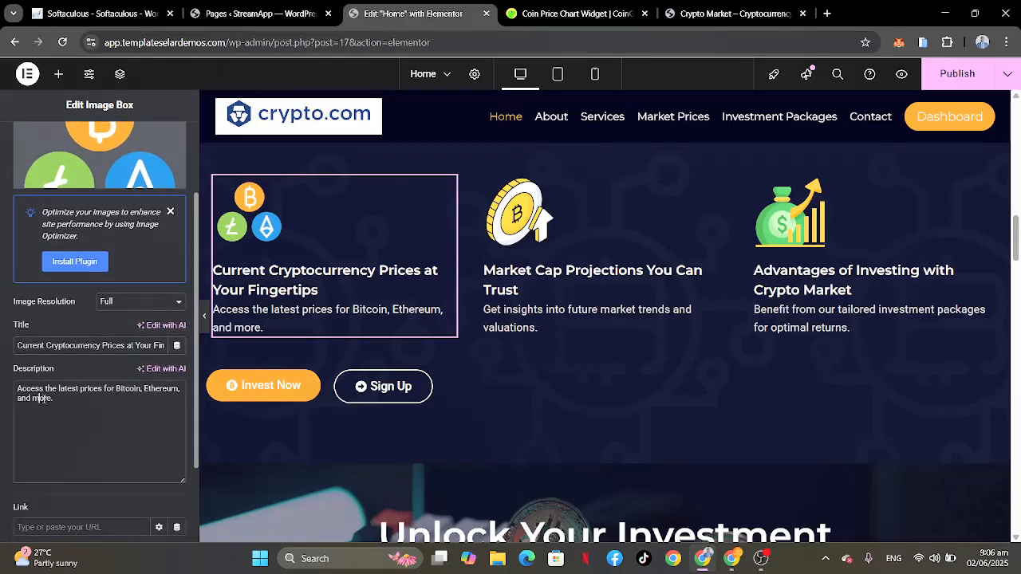
key("ctrl+a")
Step: Replace the link of the "Invest Now" button below the three image boxes with the site's Invest Now page
scroll(360, 281, "down", 2)
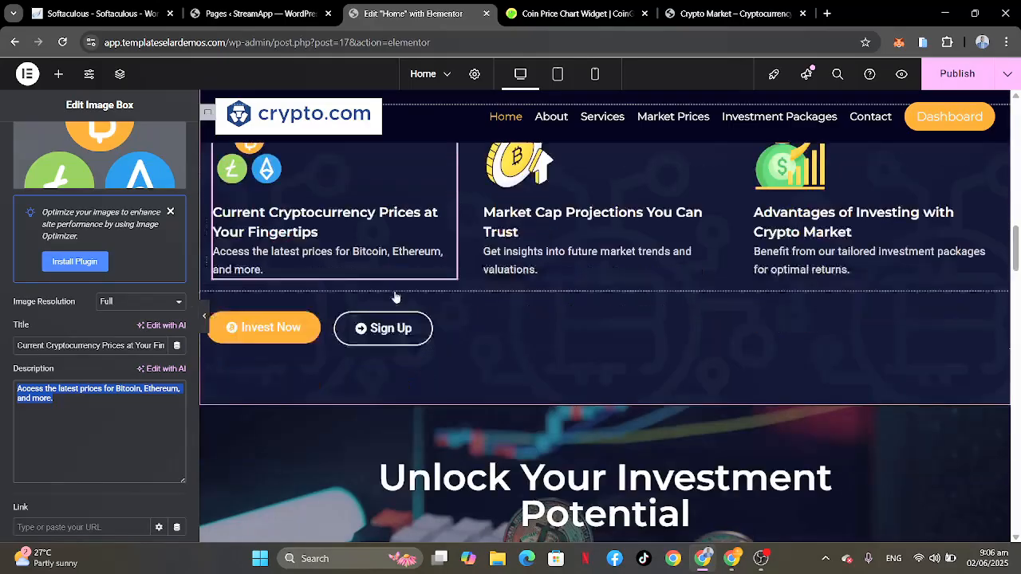
left_click(267, 273)
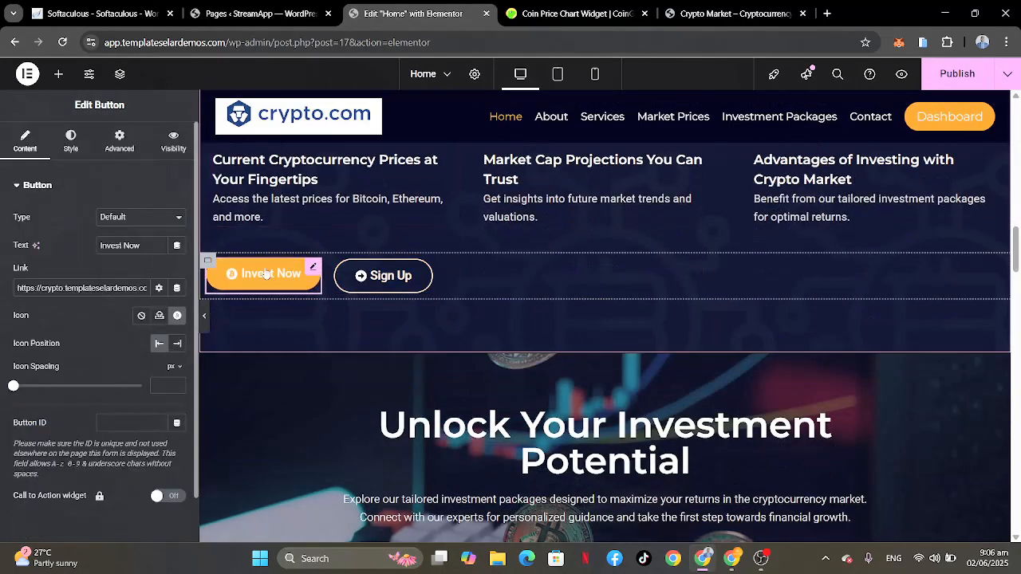
left_click(135, 288)
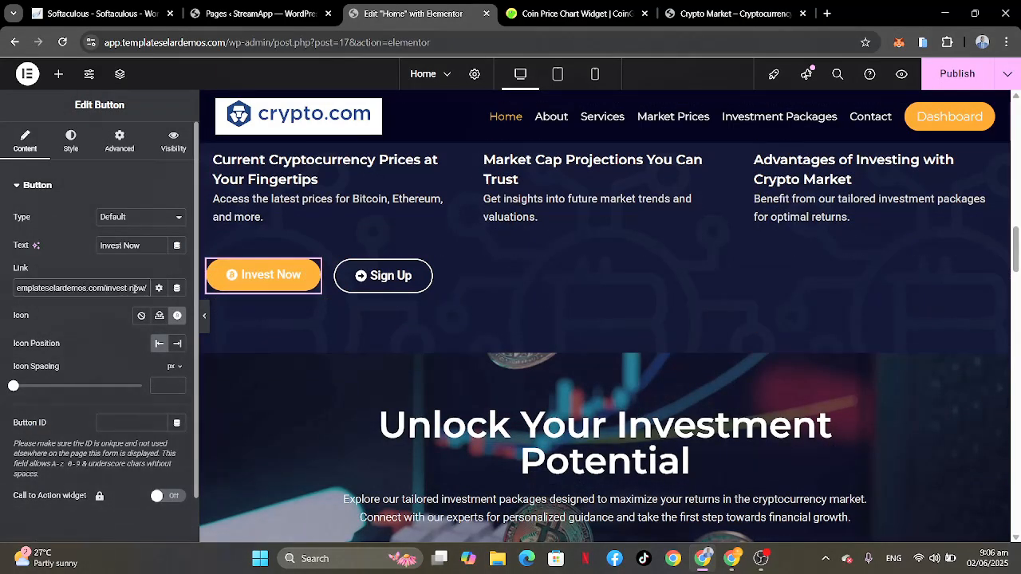
key("ctrl+a")
key("BackSpace")
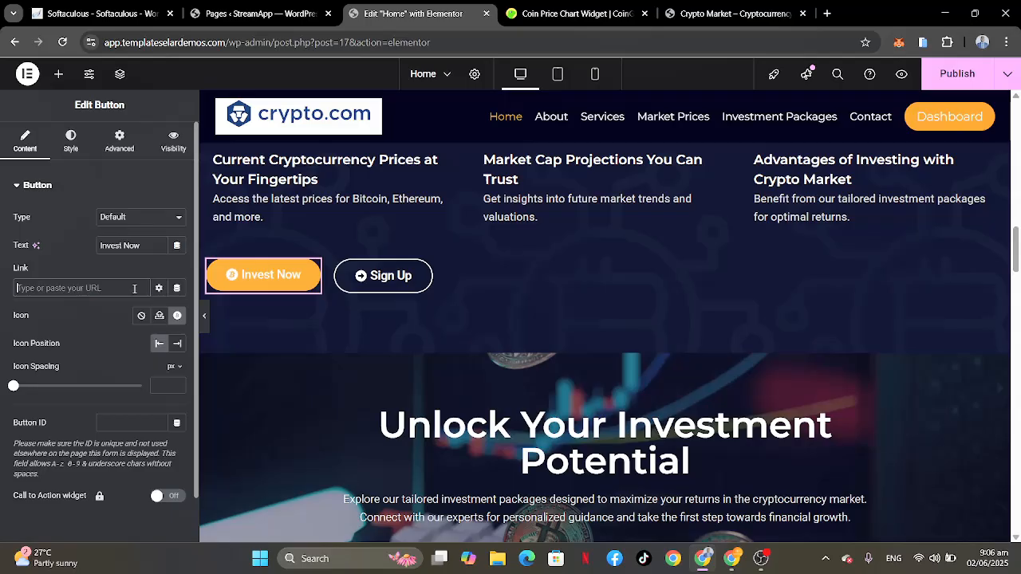
type("invest")
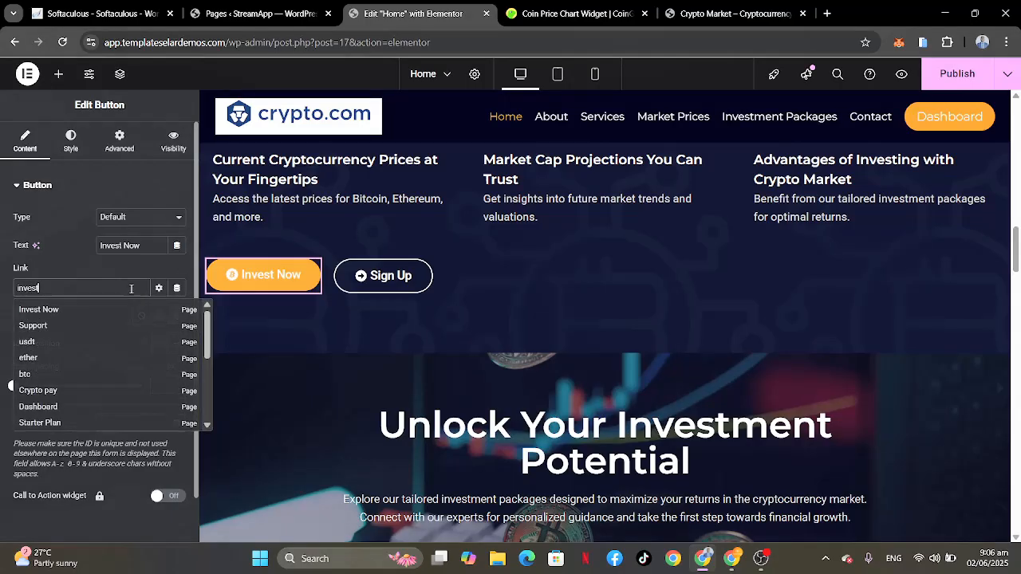
left_click(36, 311)
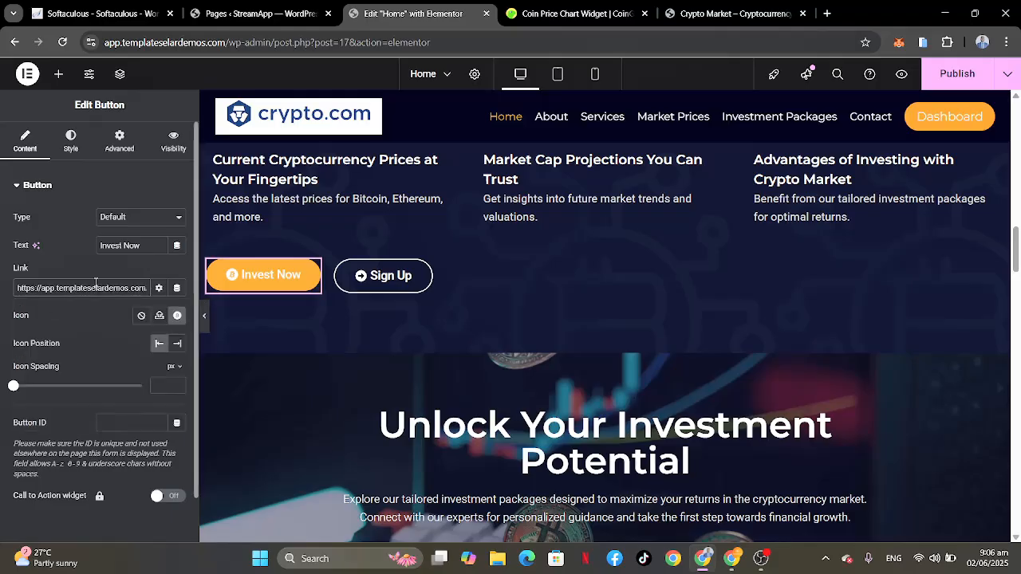
Step: Replace the link of the "Sign Up" button beside "Invest Now" with the site's My Account page
left_click(423, 273)
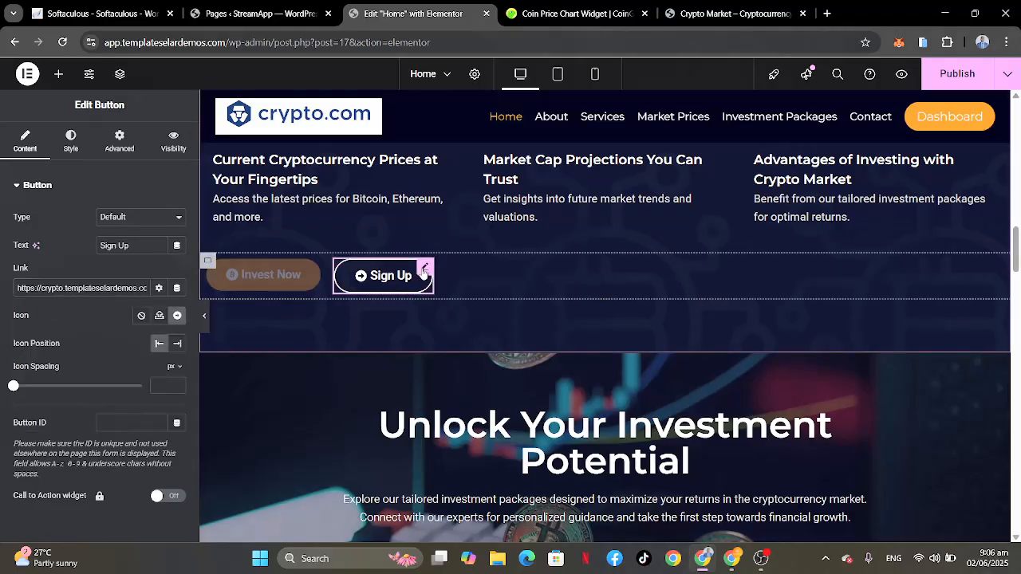
left_click(128, 287)
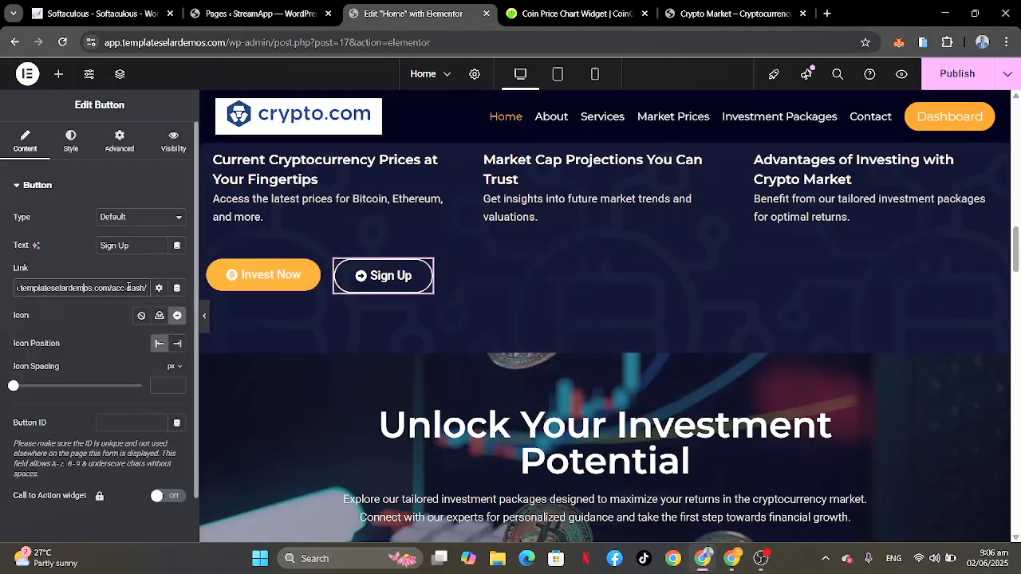
key("ctrl+a")
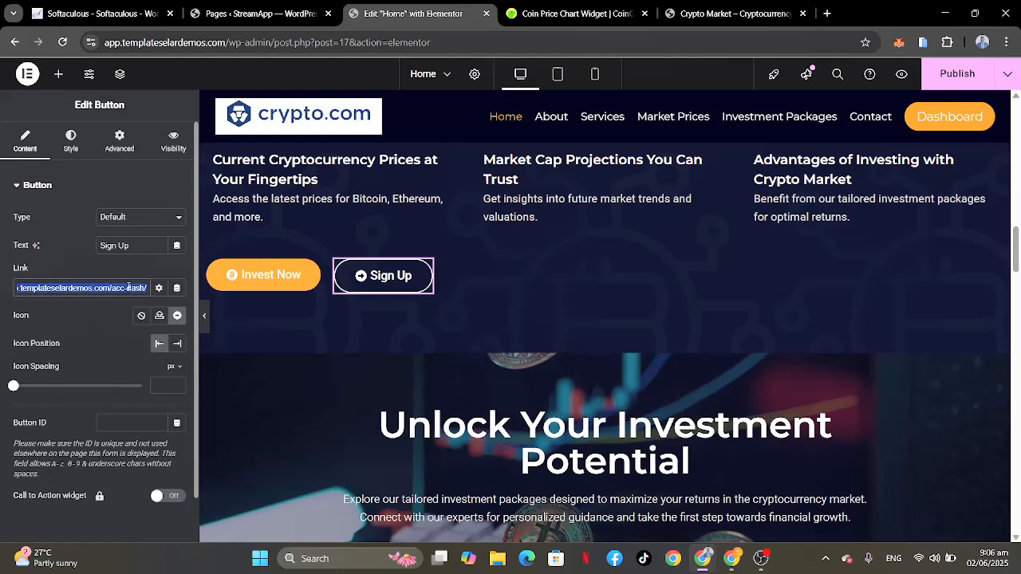
key("BackSpace")
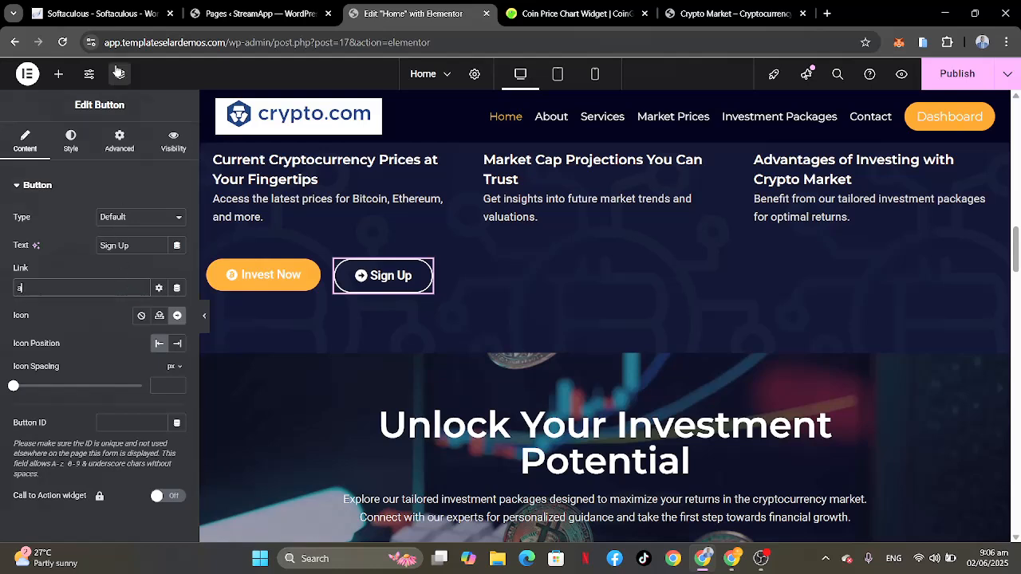
type("acc")
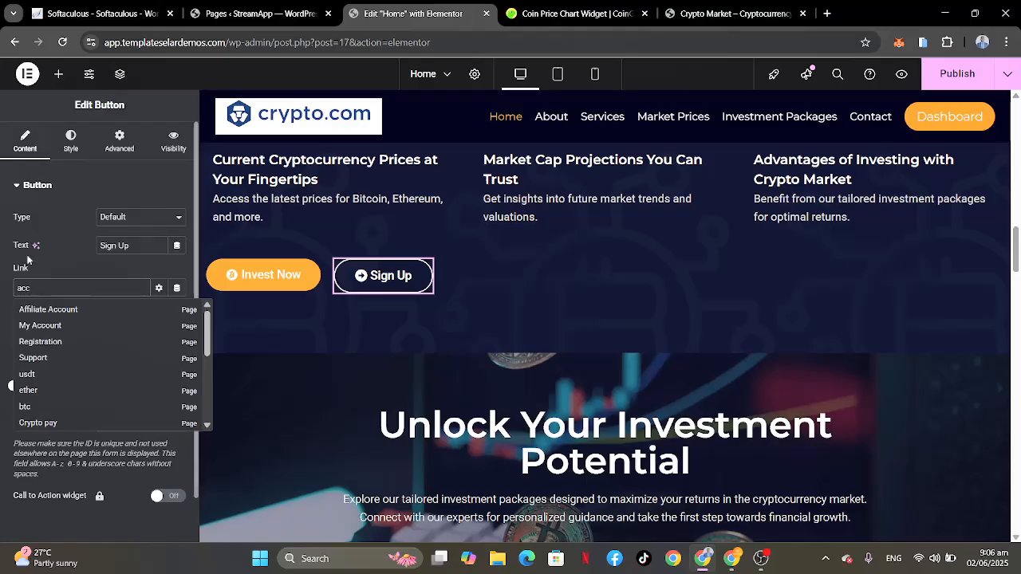
left_click(42, 329)
scroll(110, 287, "right", 1)
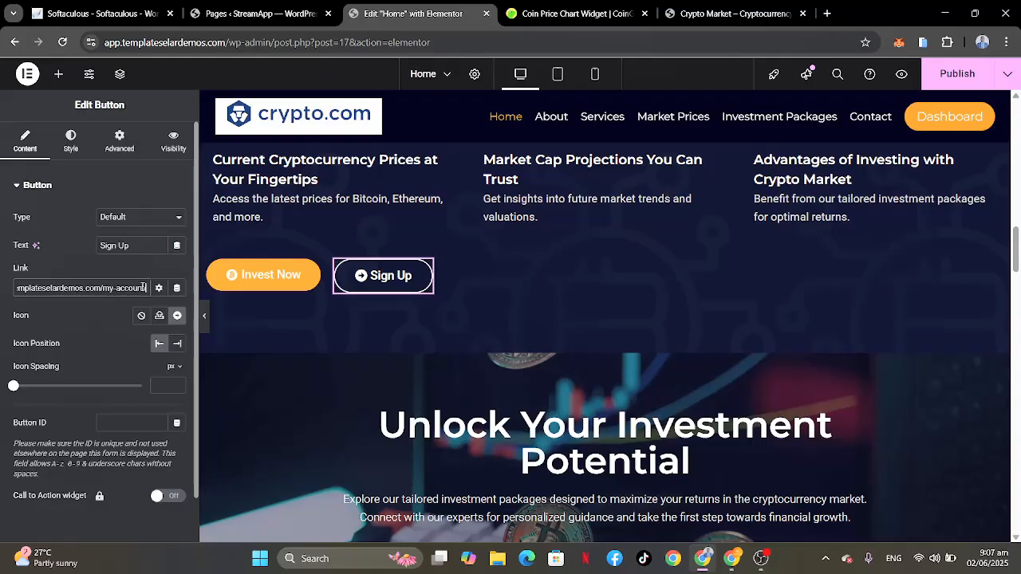
Step: Replace the link of the "Sign Up" button below the three image boxes with the site's Dashboard page
triple_click(143, 287)
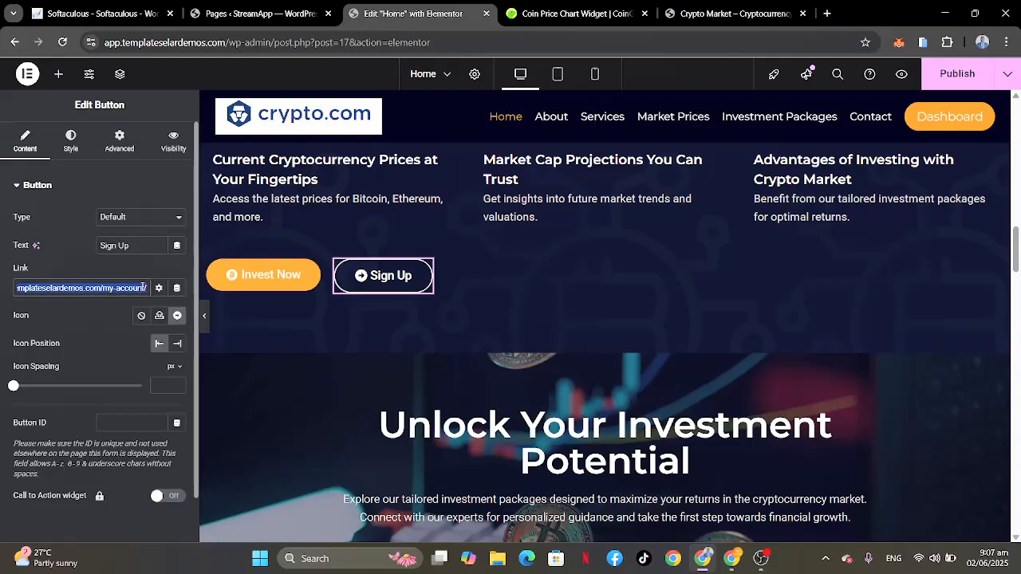
type("das")
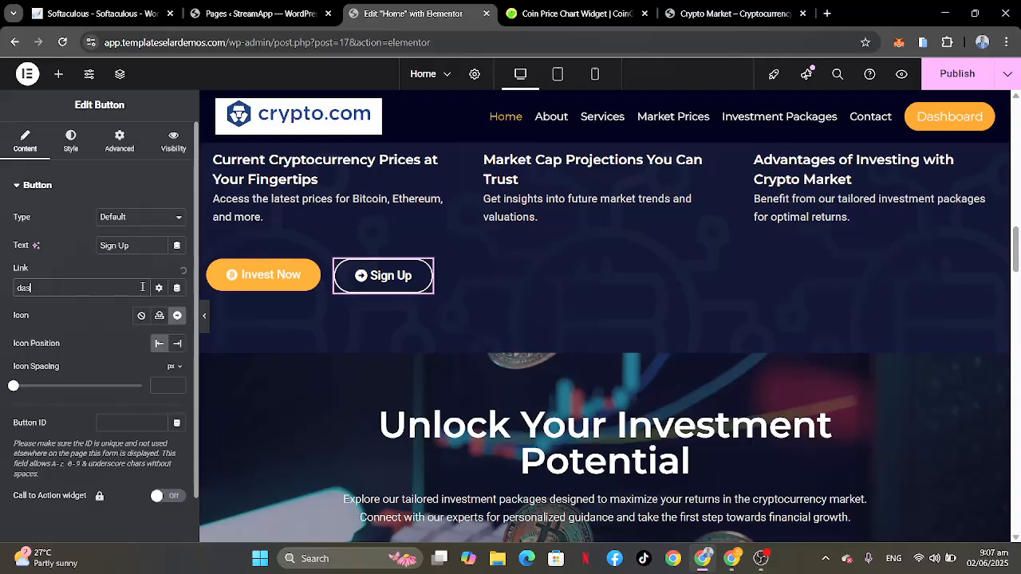
type("hboa")
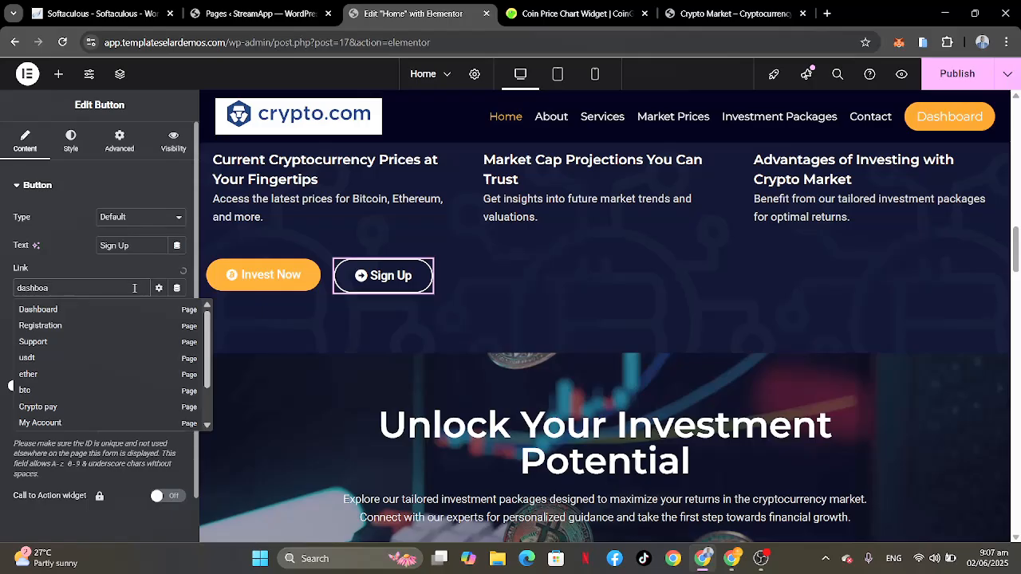
left_click(40, 310)
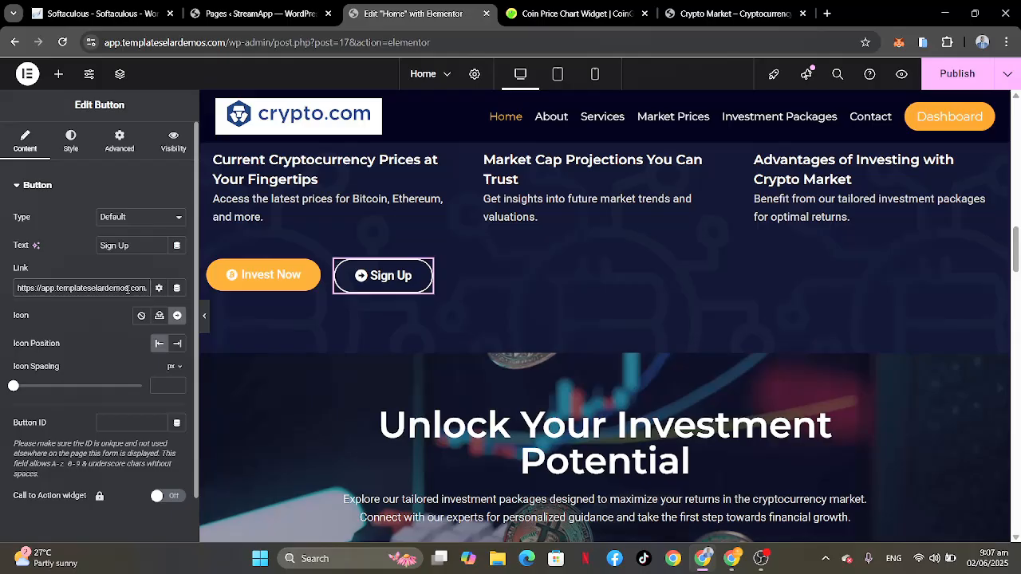
scroll(127, 290, "right", 2)
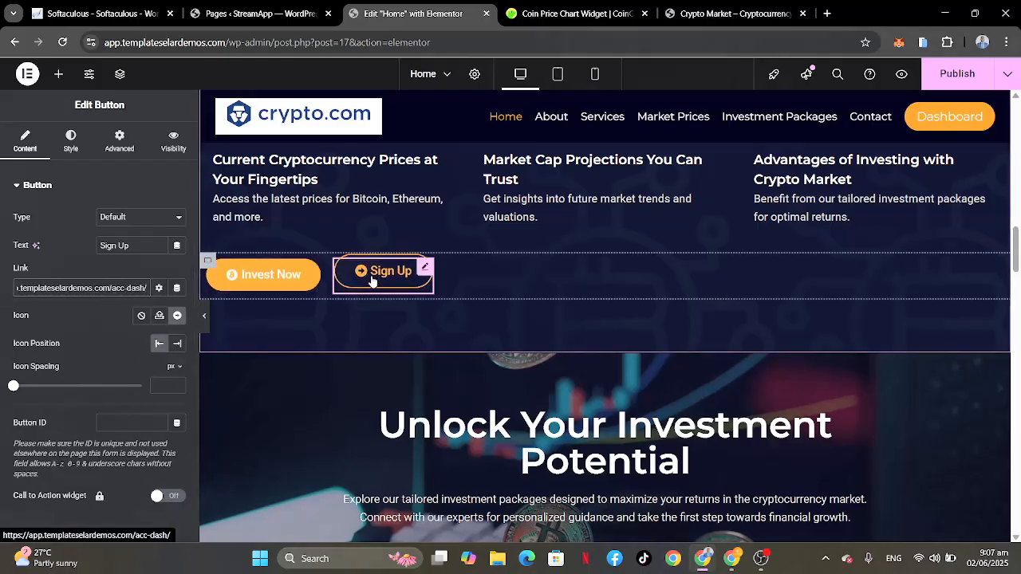
Step: Replace the link of the "Invest Now" button in the "Unlock Your Investment Potential" section with the site's Invest Now page
scroll(711, 293, "down", 3)
scroll(715, 299, "down", 1)
scroll(714, 298, "up", 1)
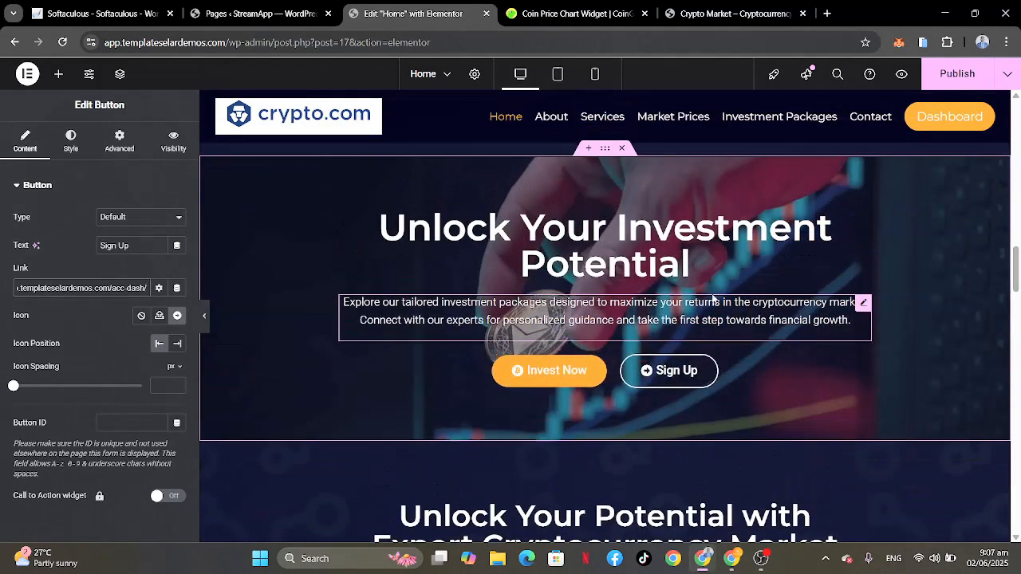
left_click(602, 365)
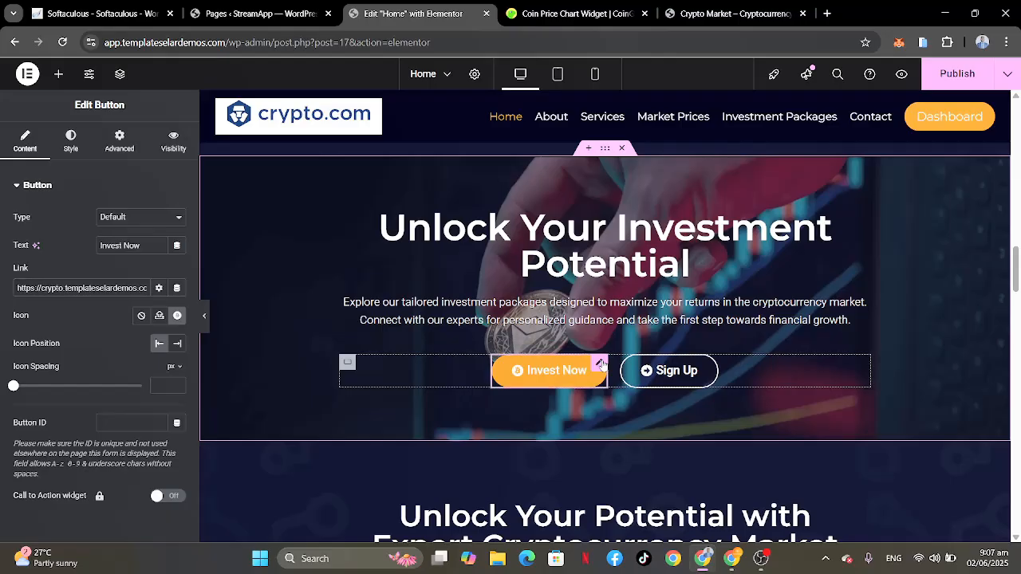
triple_click(112, 292)
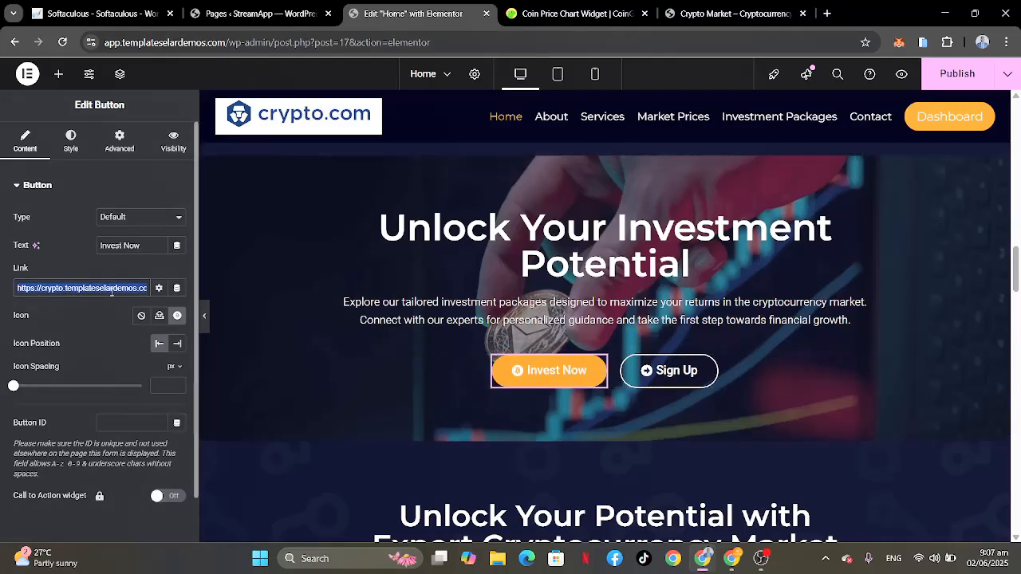
key("BackSpace")
type("invest")
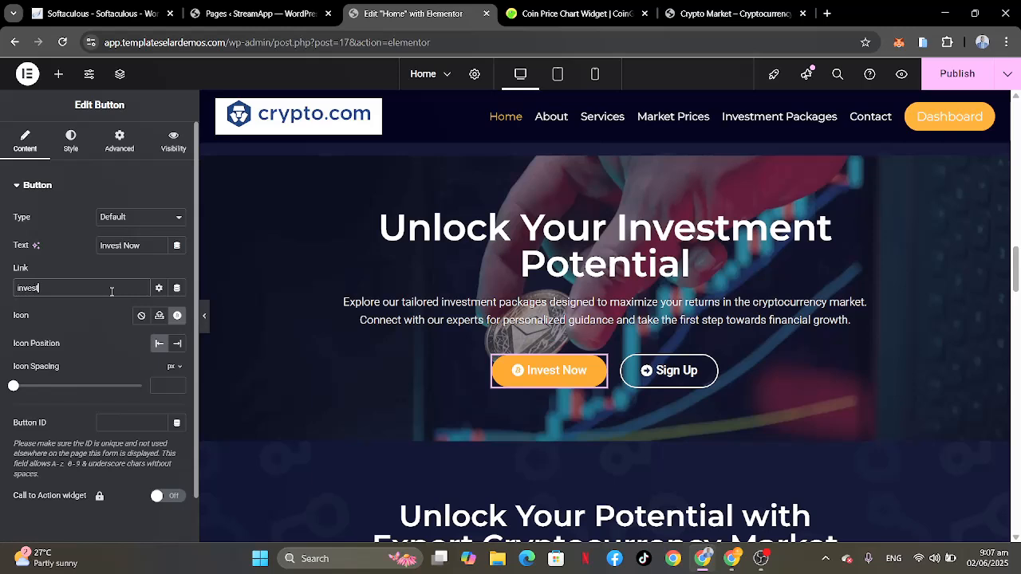
left_click(40, 308)
Step: Replace the link of the "Sign Up" button in the "Unlock Your Investment Potential" section with the site's Dashboard page
left_click(709, 368)
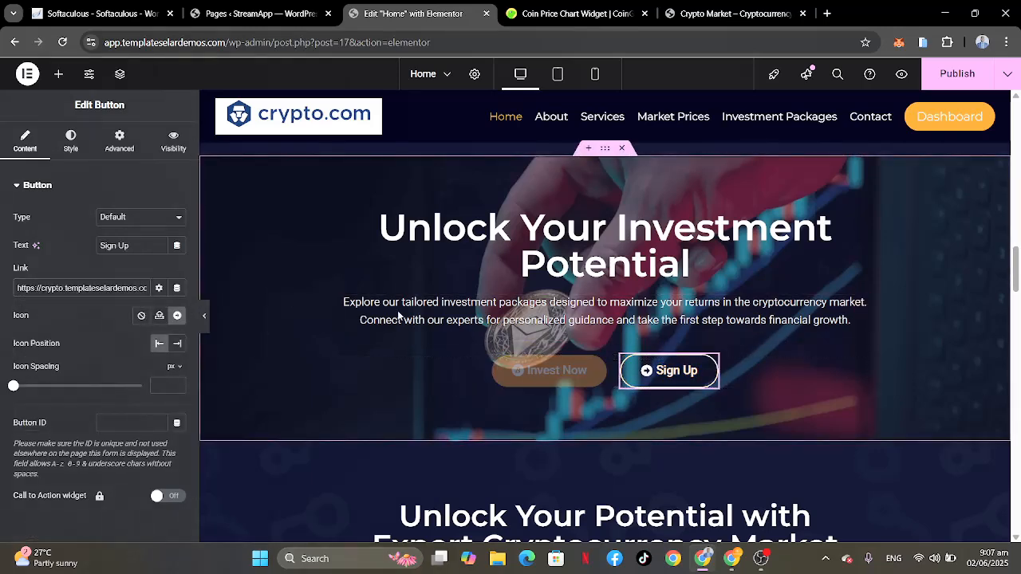
triple_click(136, 287)
type("dashb")
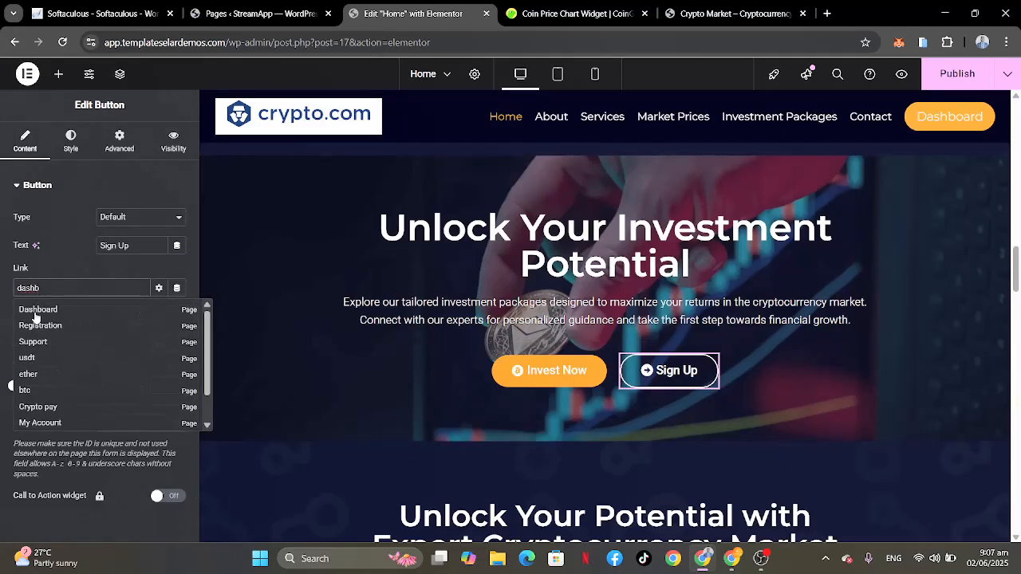
left_click(91, 307)
Step: Open the "Unlock Your Investment Potential" heading and the paragraph below it for editing to look at their text
scroll(643, 346, "down", 3)
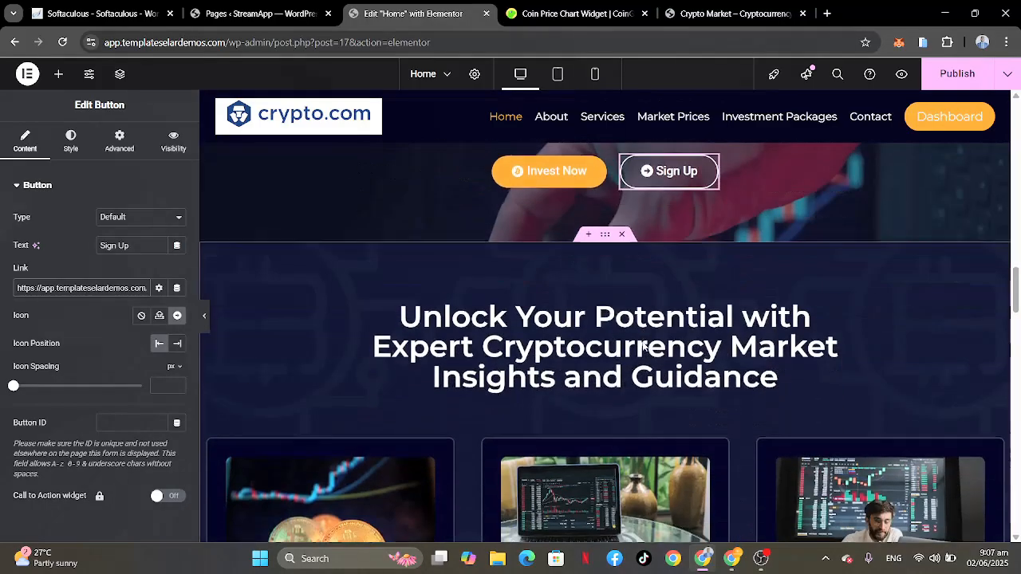
scroll(642, 341, "up", 3)
left_click(587, 254)
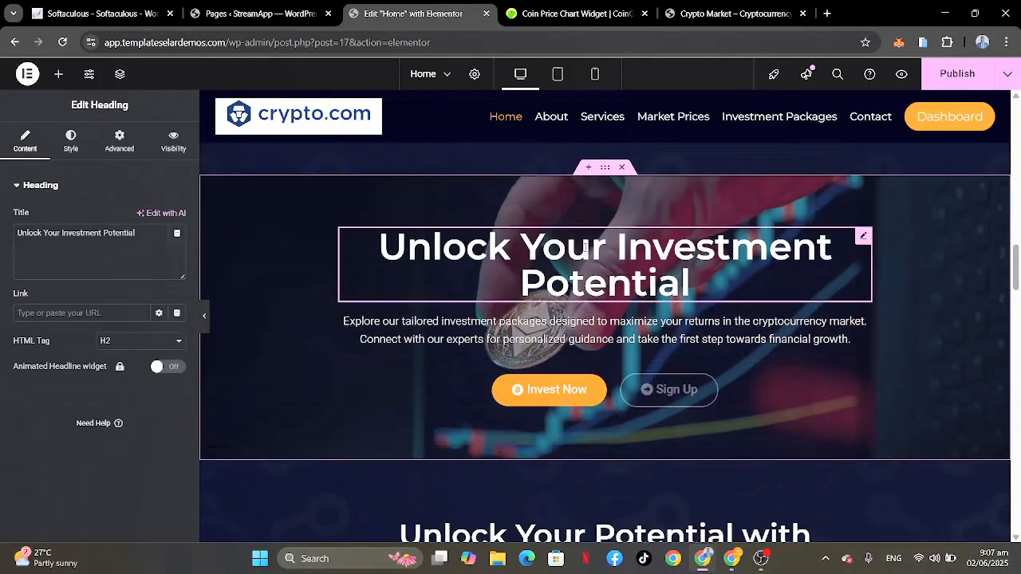
left_click(587, 341)
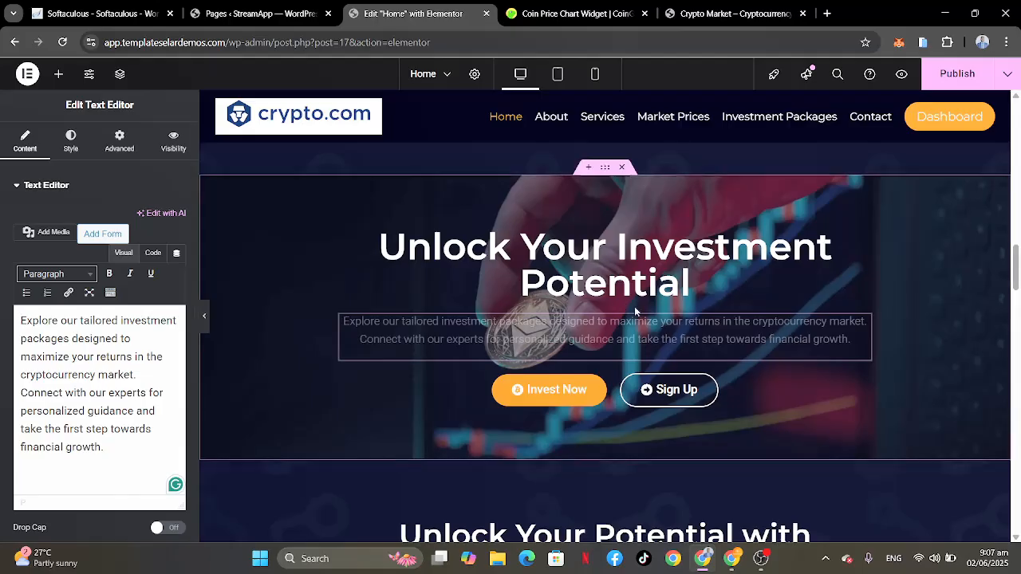
Step: Replace the link of the "Learn More" button in the "Invest Smartly" card with the site's Invest Now page
scroll(634, 307, "down", 4)
scroll(634, 307, "down", 1)
scroll(634, 306, "down", 2)
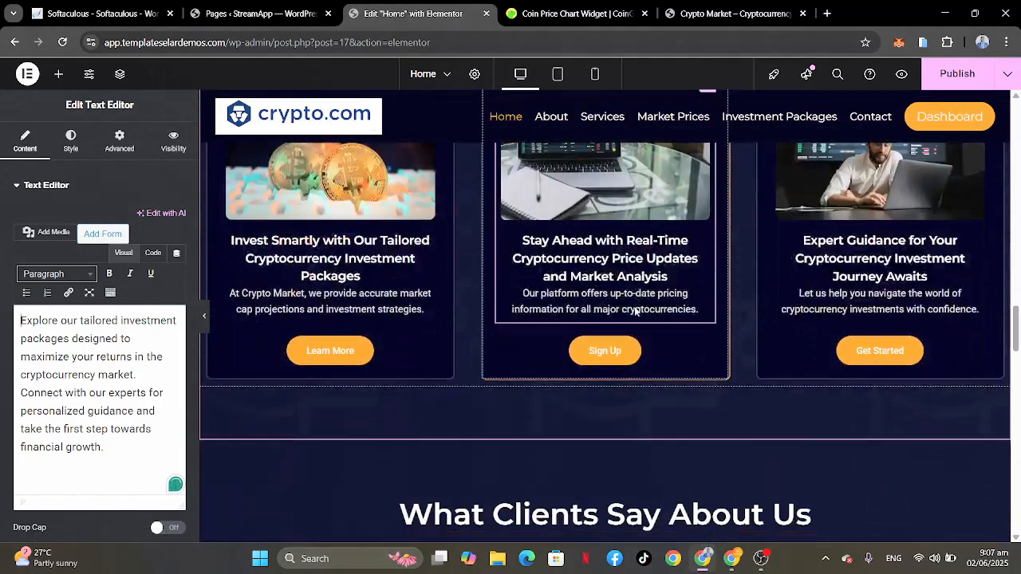
scroll(636, 309, "up", 2)
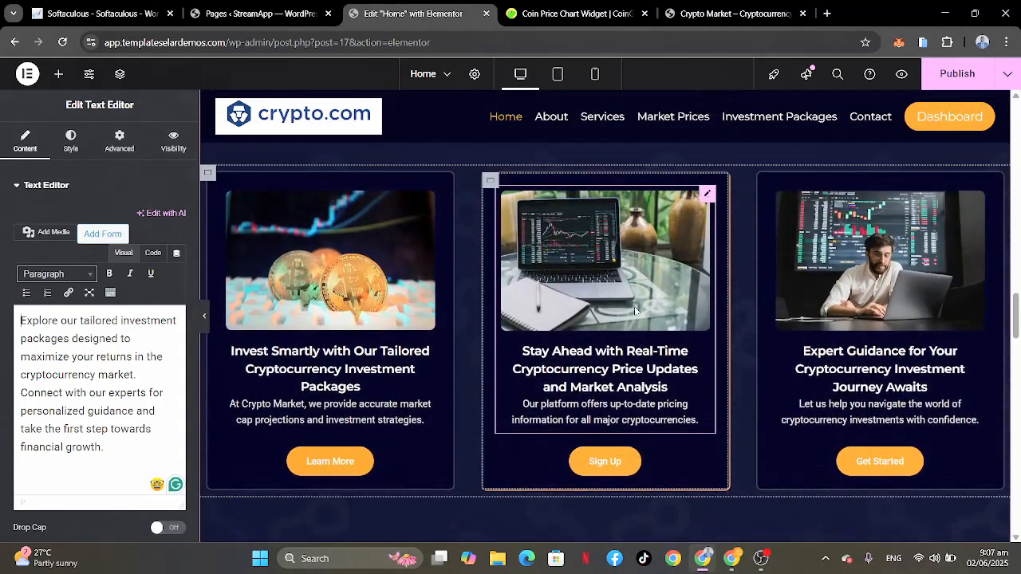
scroll(636, 310, "up", 1)
scroll(635, 310, "down", 2)
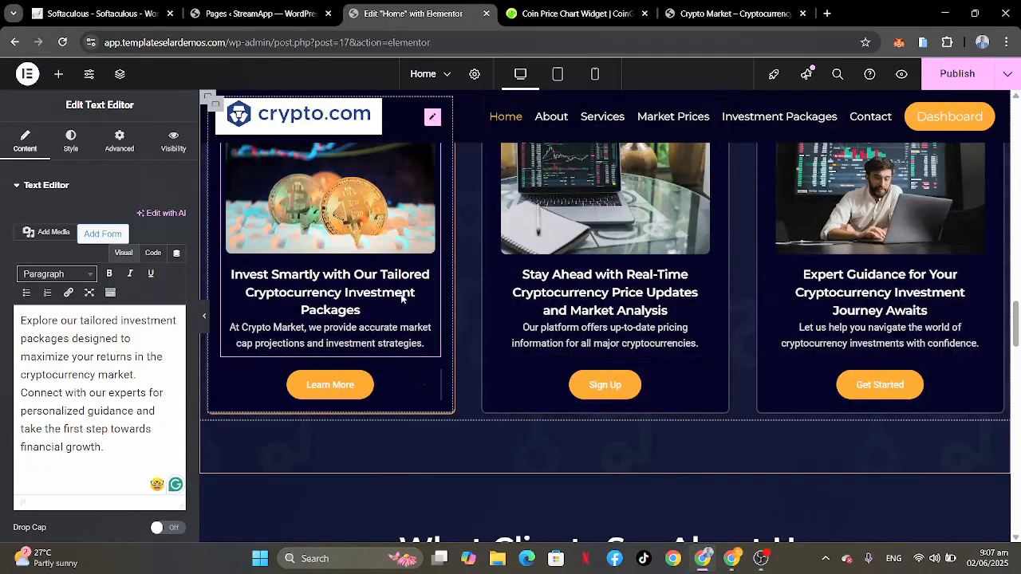
scroll(410, 323, "up", 1)
scroll(402, 298, "down", 1)
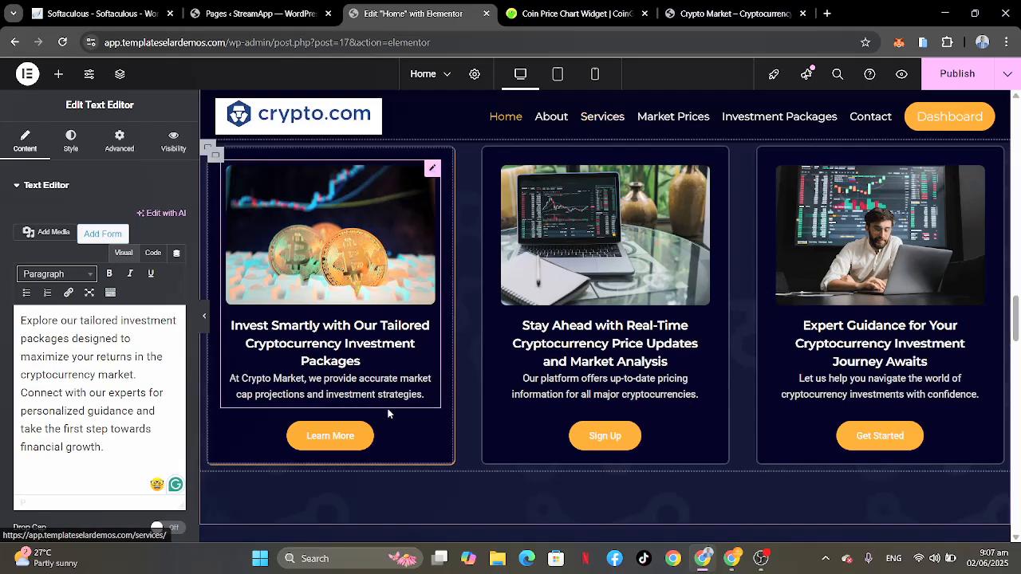
left_click(432, 430)
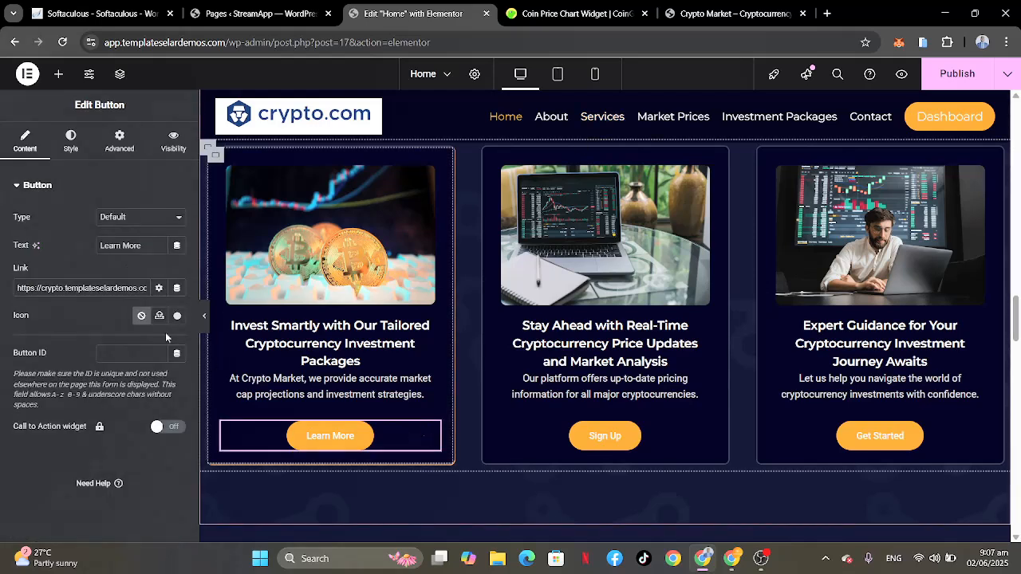
left_click(126, 287)
key("End")
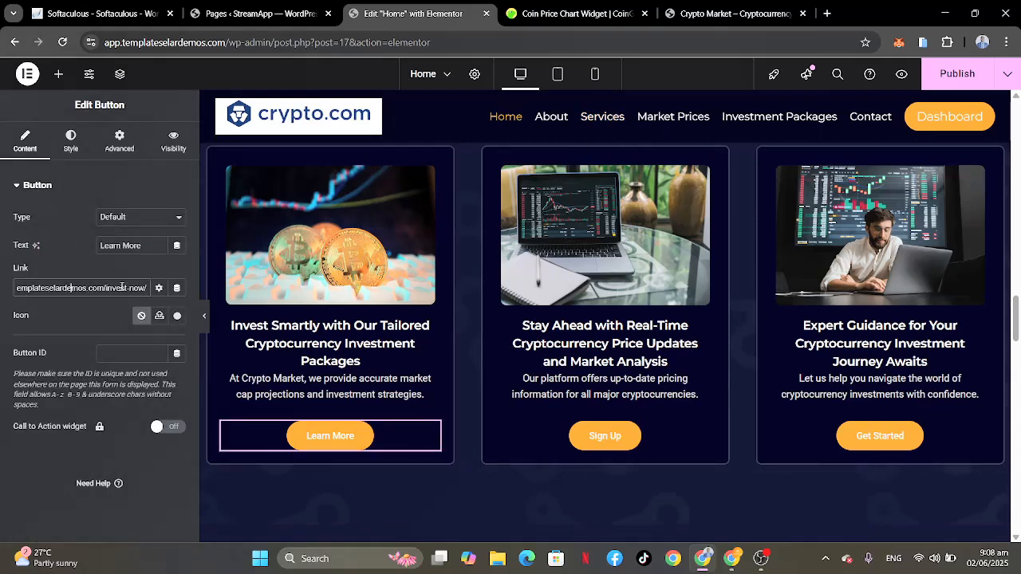
key("ctrl+a")
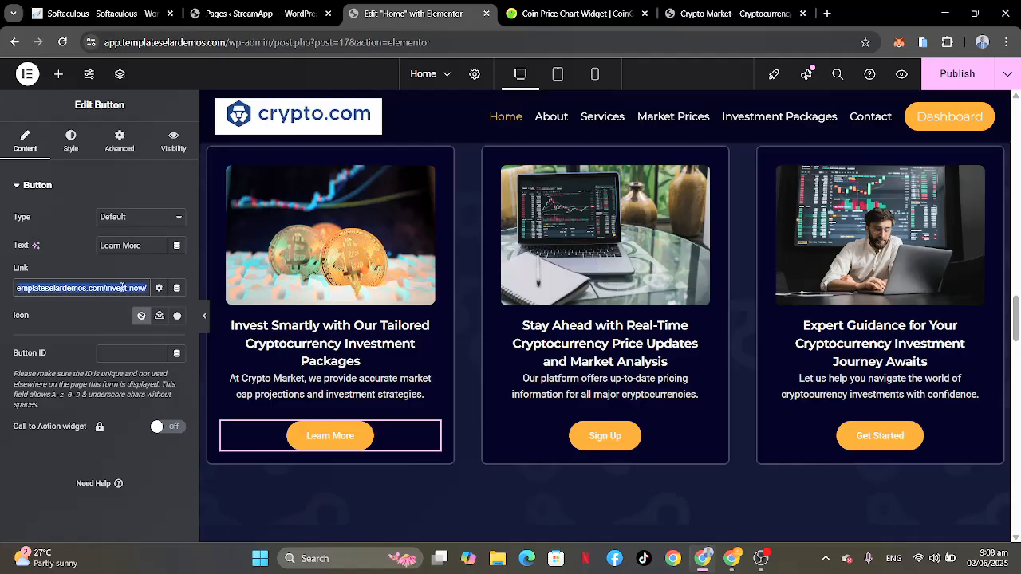
key("BackSpace")
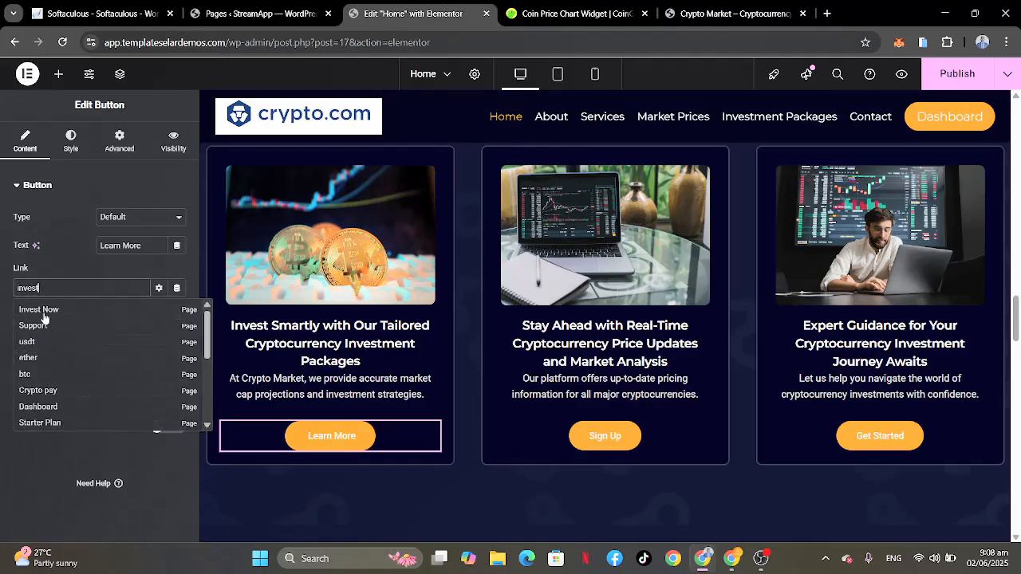
left_click(43, 308)
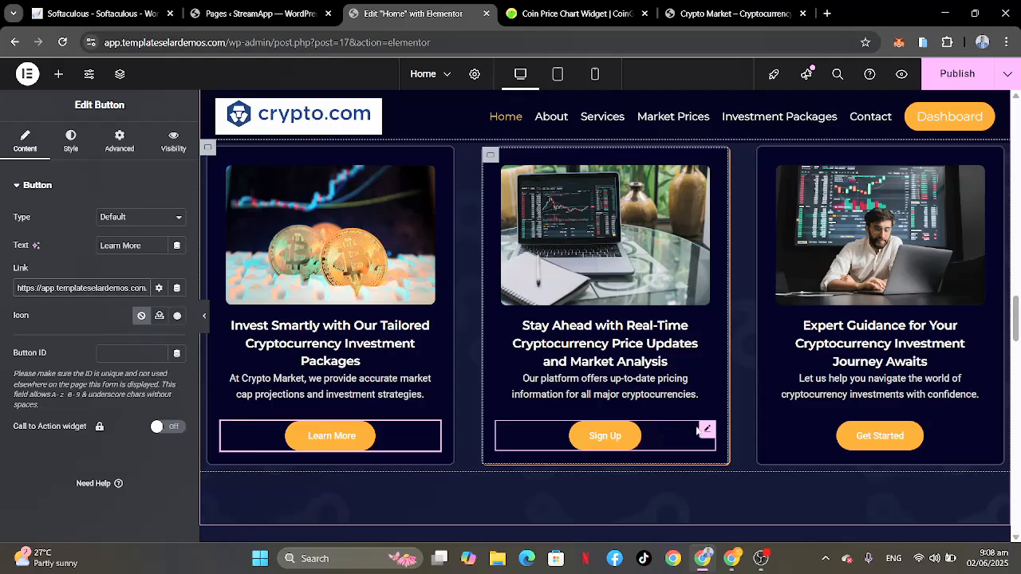
Step: Replace the link of the "Sign Up" button in the "Stay Ahead with Real-Time Cryptocurrency Price Updates" card with the site's Dashboard page
left_click(698, 431)
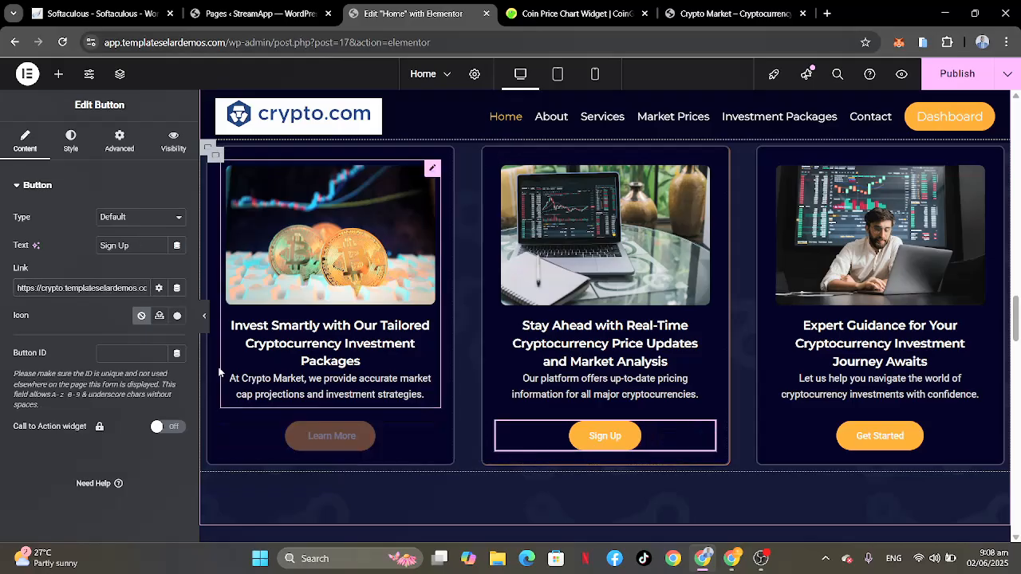
left_click(126, 287)
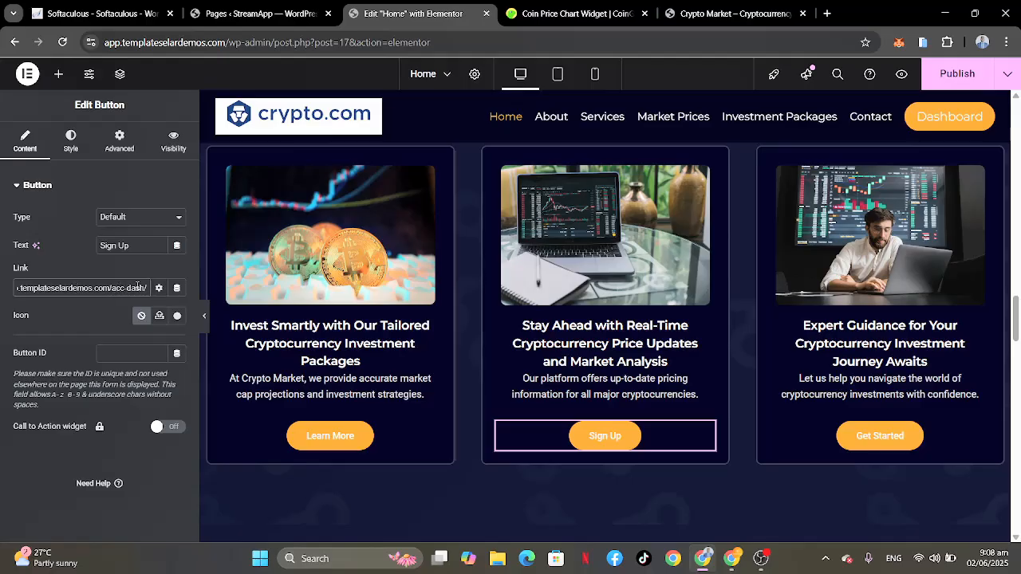
key("ctrl+a")
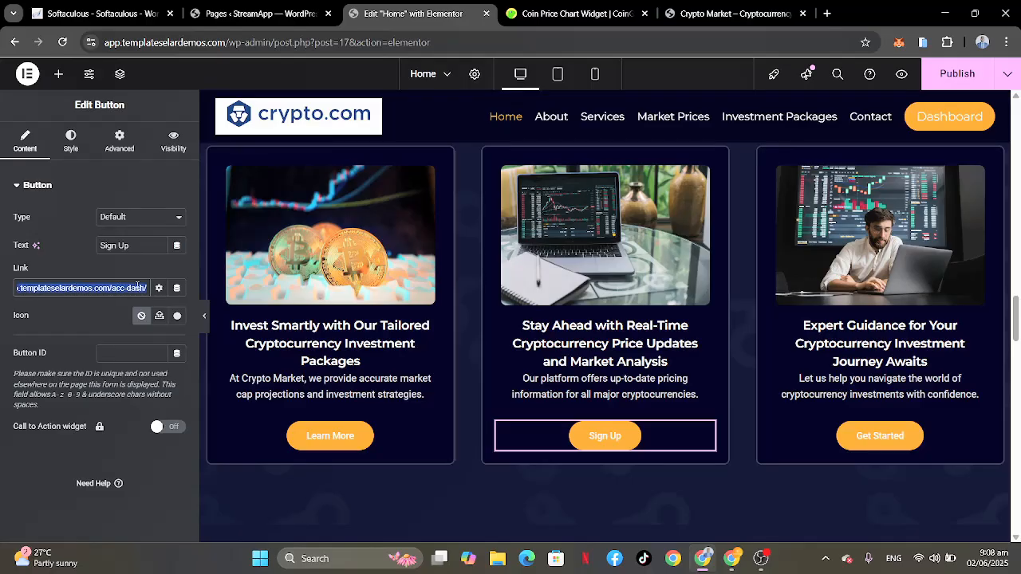
type("dashb")
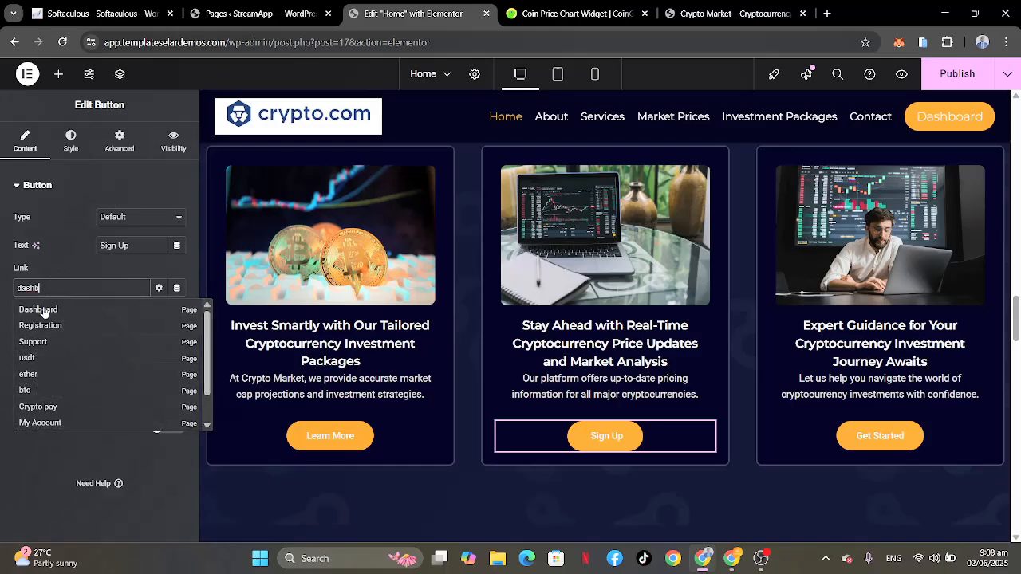
left_click(44, 311)
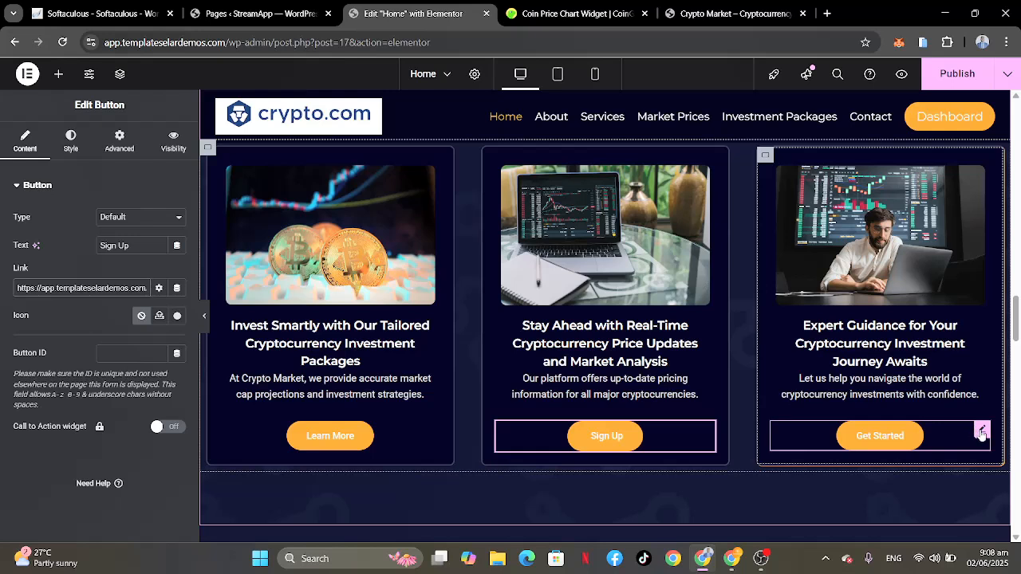
Step: Replace the link of the "Get Started" button in the "Expert Guidance" card with the site's Contact page
left_click(982, 432)
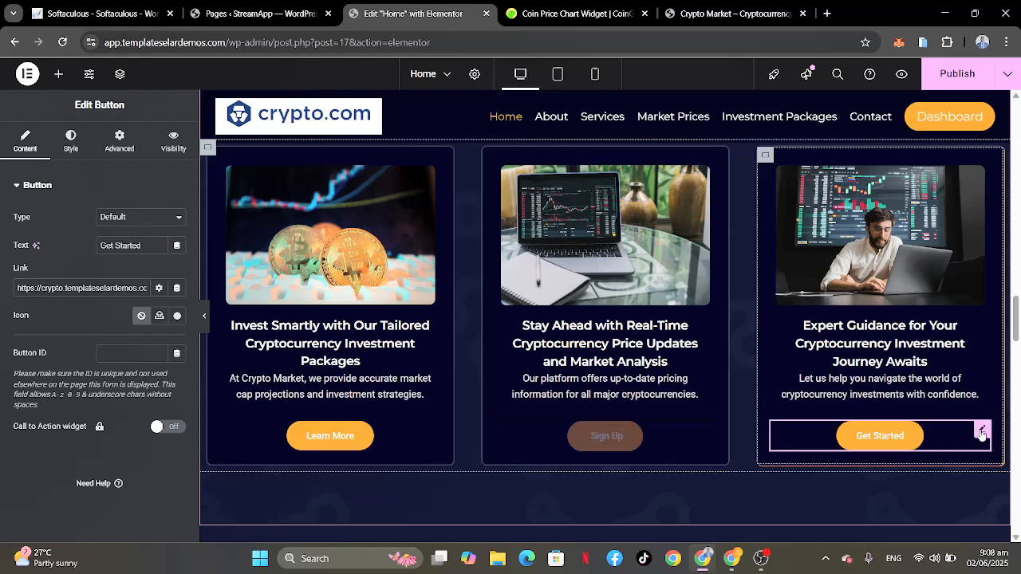
left_click(80, 288)
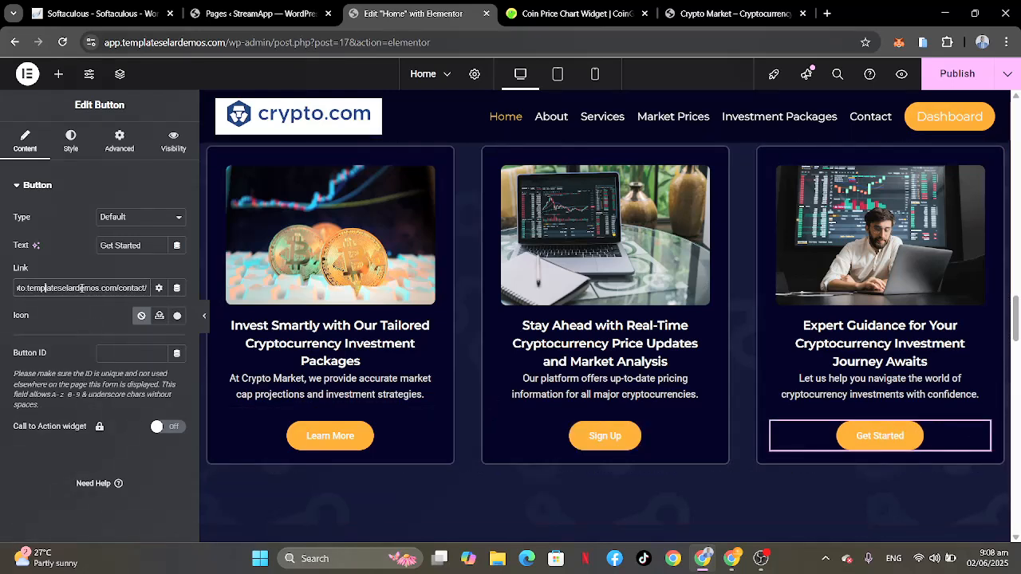
key("ctrl+a")
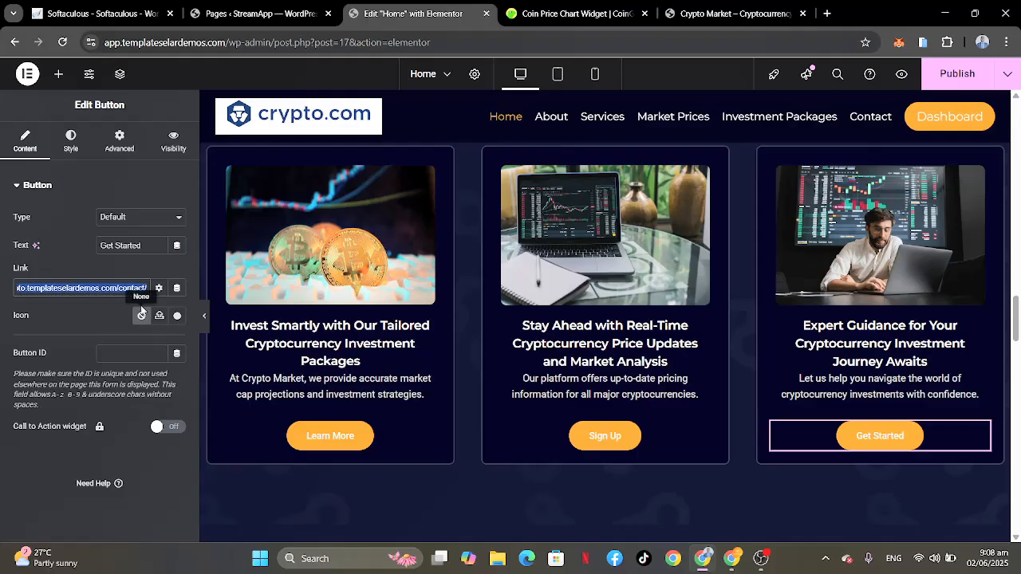
type("contact")
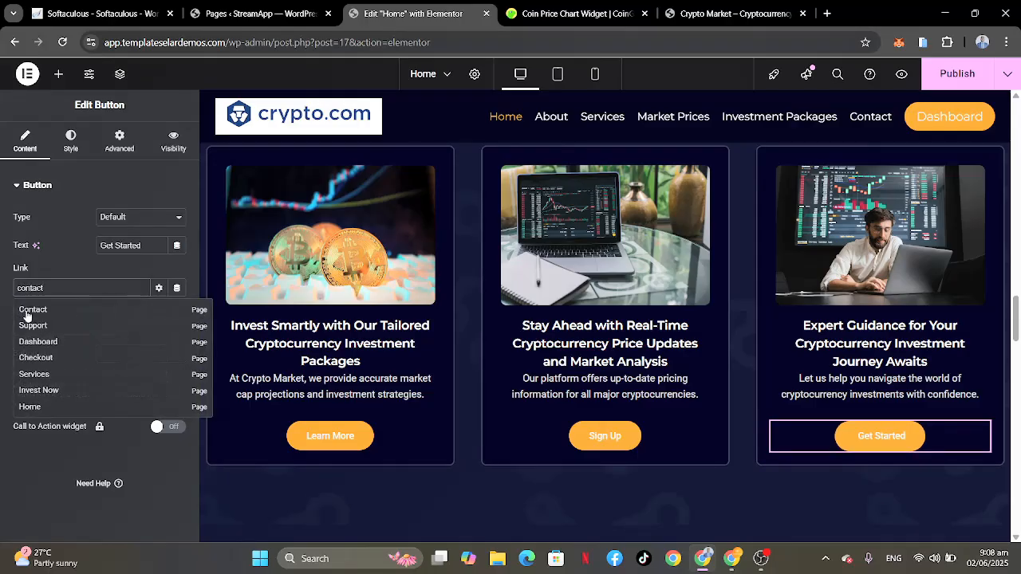
left_click(32, 309)
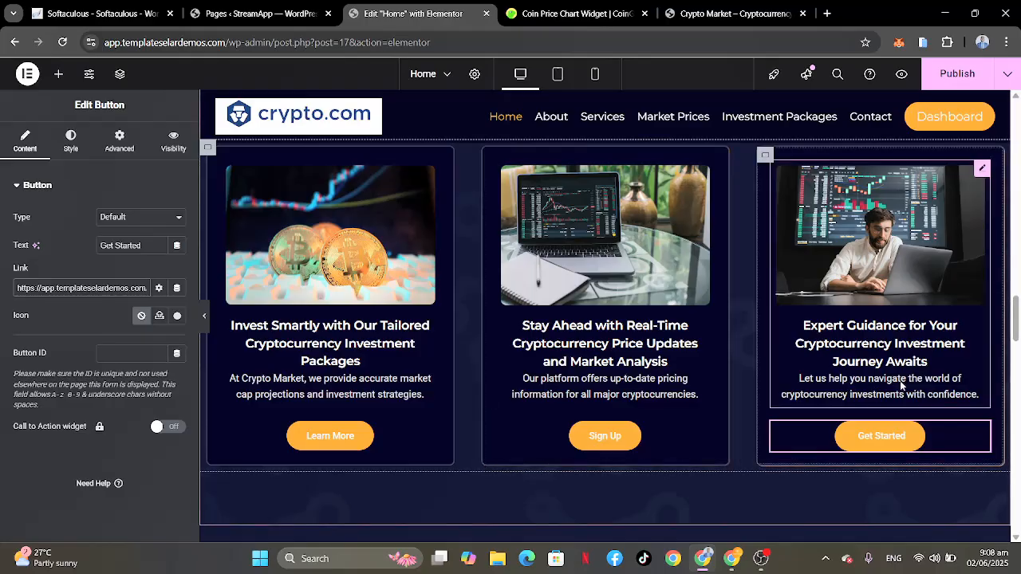
scroll(900, 380, "down", 4)
scroll(899, 380, "down", 5)
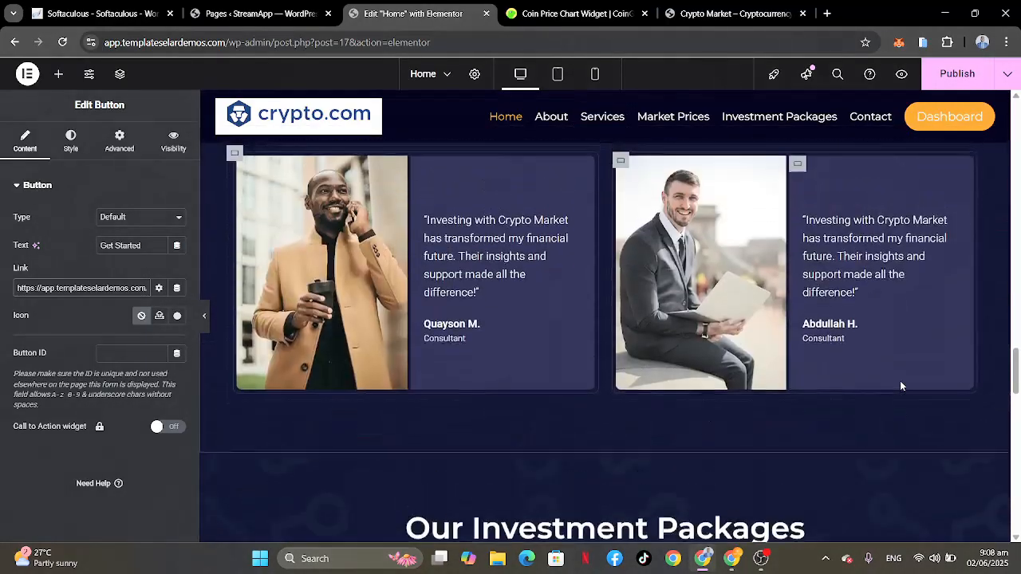
Step: Open the two client testimonials' texts and photos for editing to look at their content settings
scroll(900, 380, "up", 5)
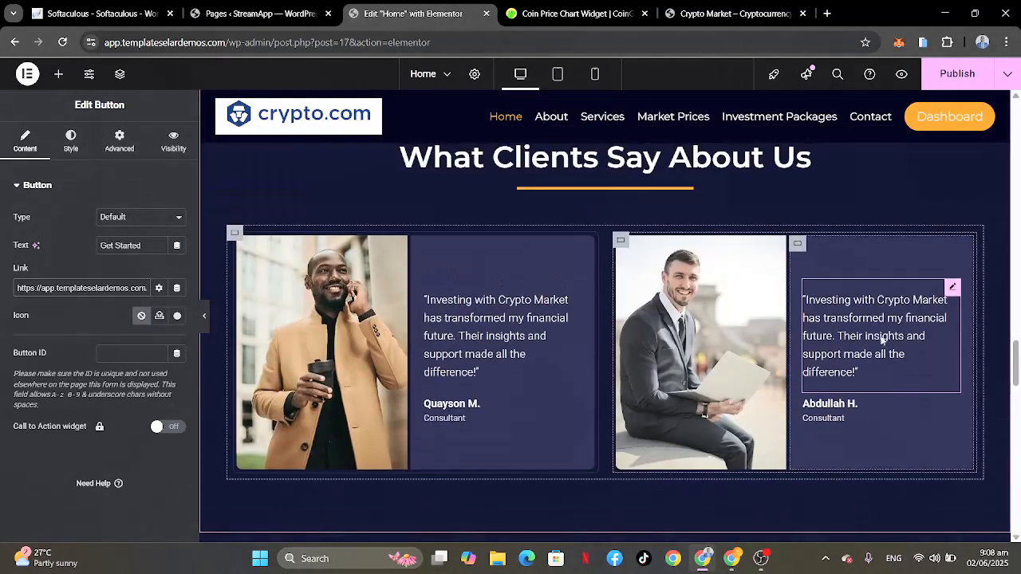
left_click(882, 339)
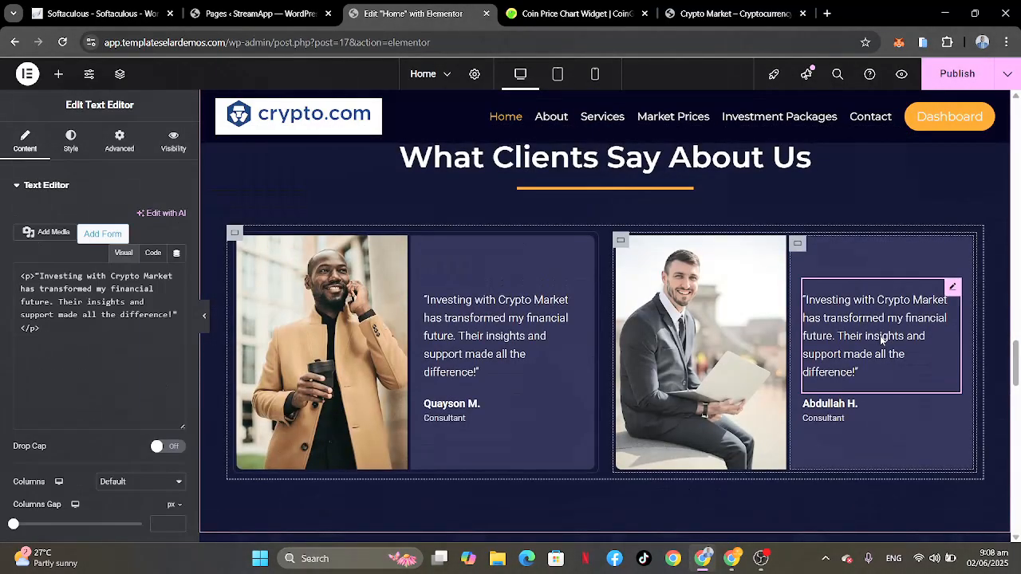
left_click(494, 327)
left_click(307, 296)
left_click(750, 296)
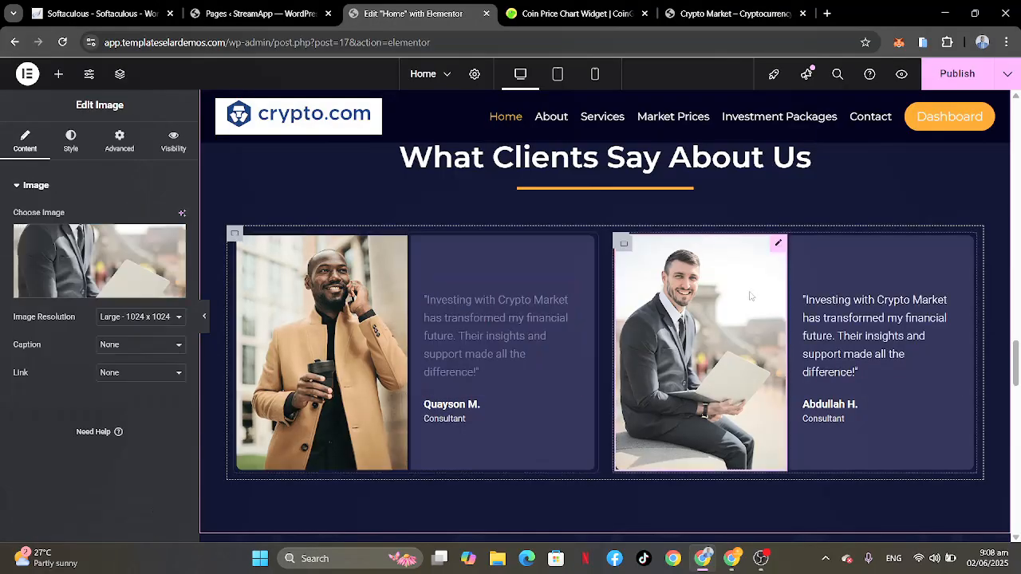
Step: Change the Starter Plan's profit heading in the investment packages section to "20% Profit"
scroll(742, 364, "down", 5)
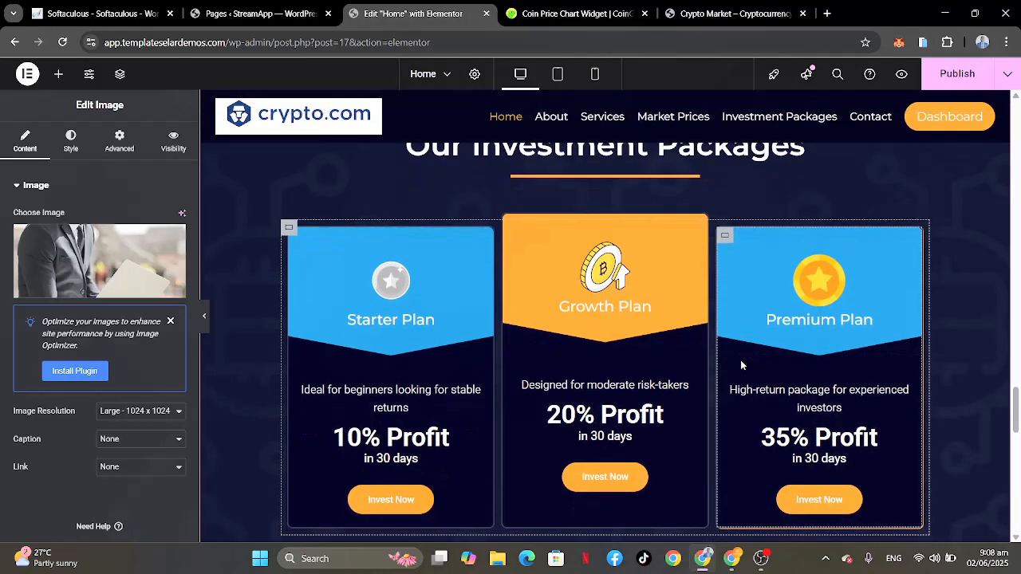
scroll(654, 297, "up", 1)
scroll(653, 298, "down", 1)
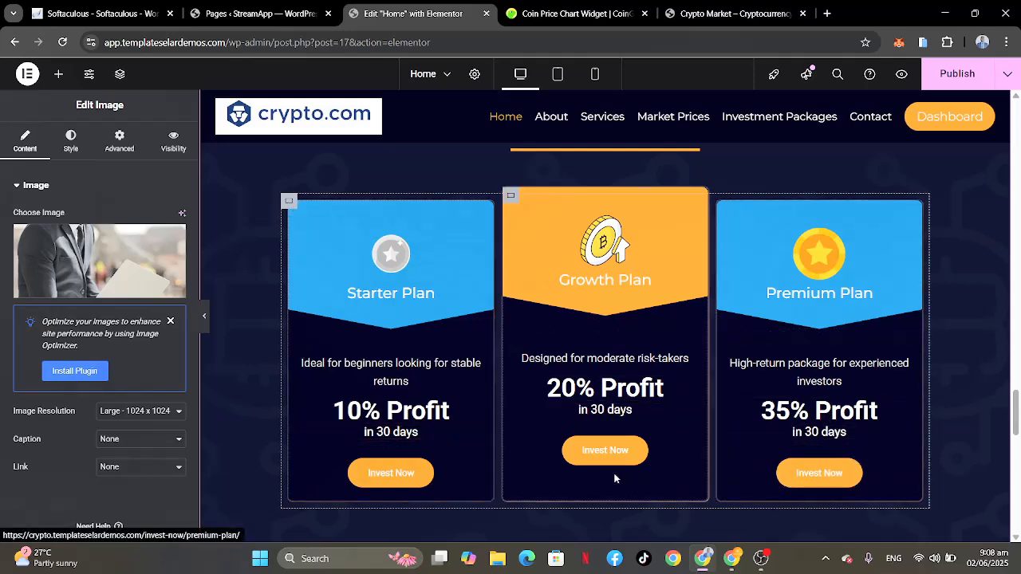
left_click(418, 411)
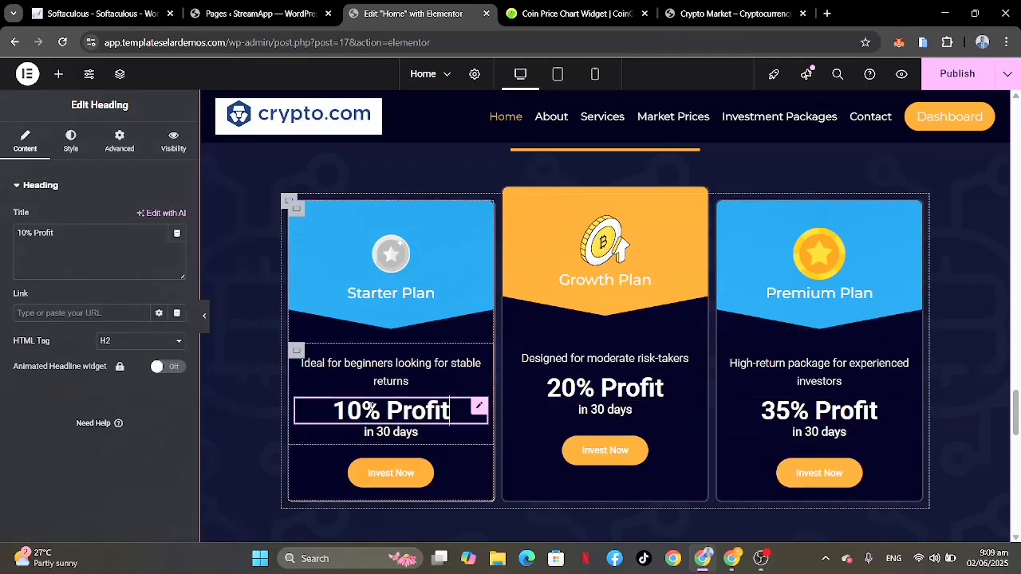
left_click(22, 233)
left_click_drag(22, 233, 2, 232)
type("2")
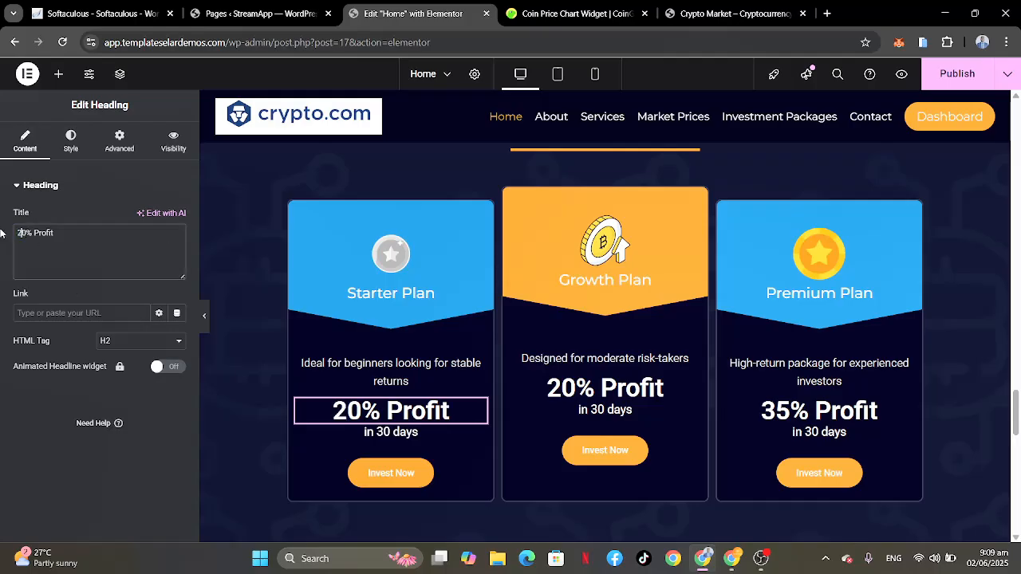
Step: Change the Growth Plan's profit heading to "30% Profit"
right_click(638, 389)
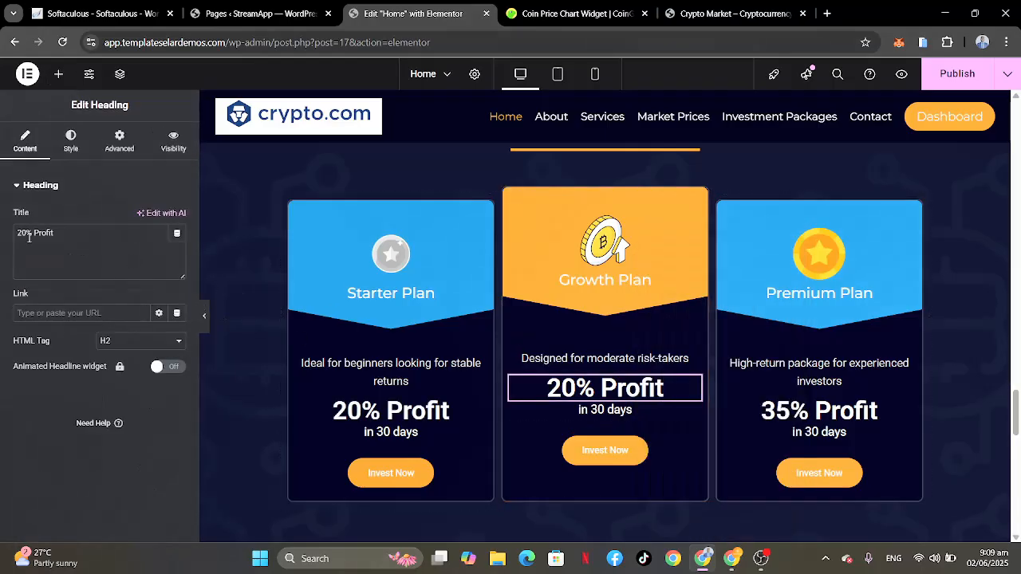
left_click_drag(23, 233, 2, 230)
type("3")
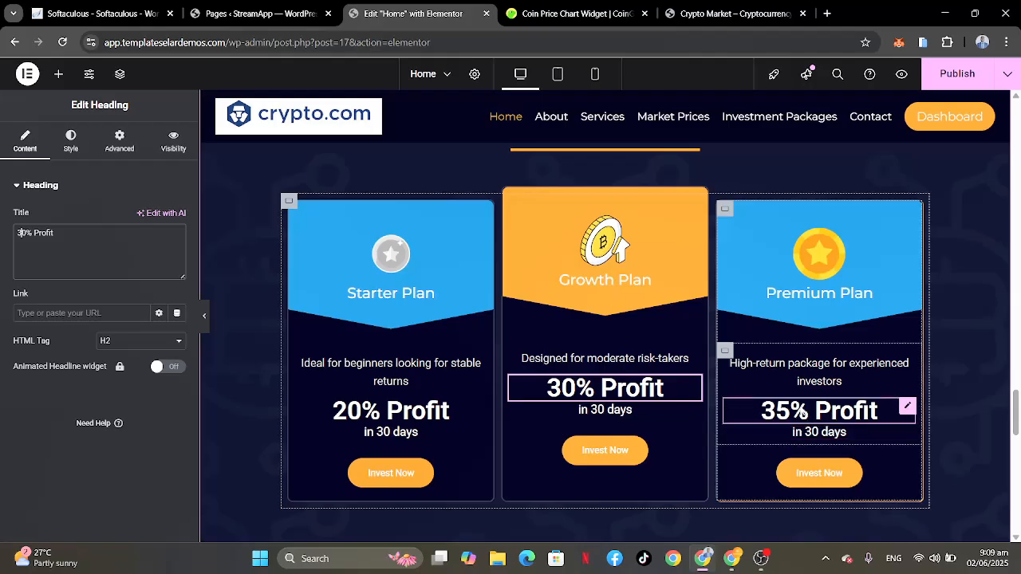
Step: Change the Premium Plan's profit heading to "45% Profit"
left_click(878, 411)
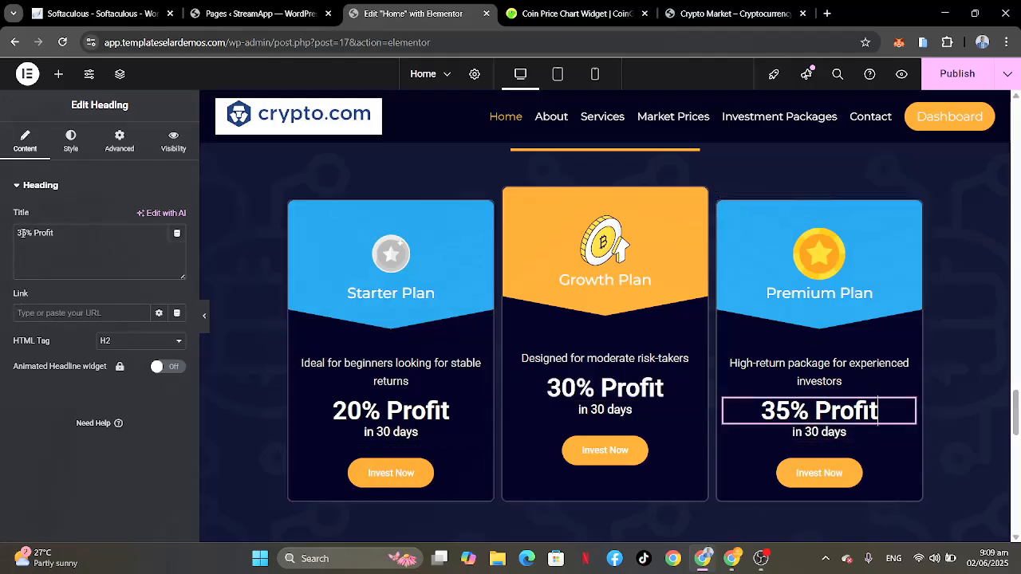
left_click_drag(23, 233, 2, 231)
type("4")
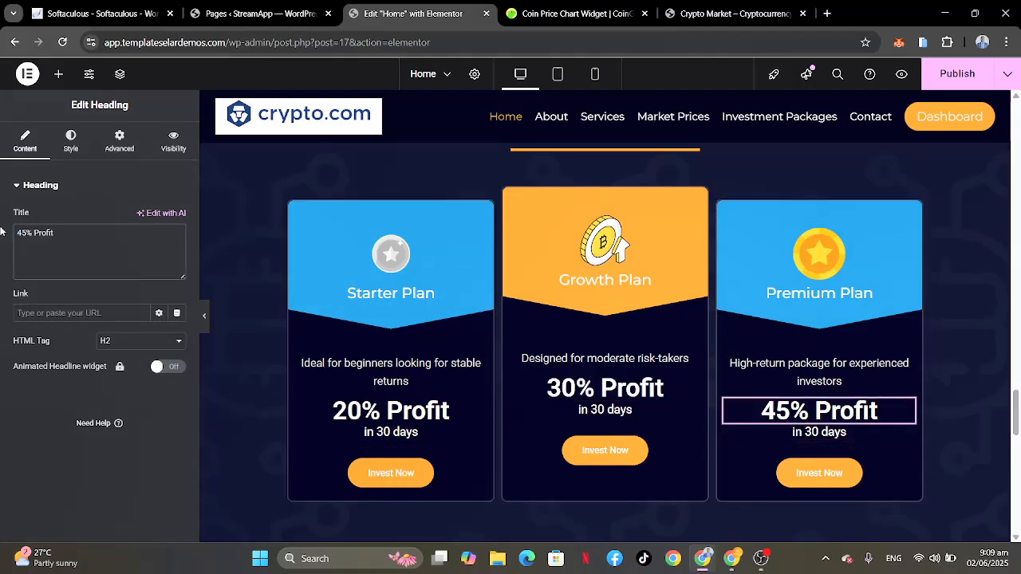
Step: Open the investment plans' name headings and the Premium and Starter icons for editing to look at their settings
left_click(374, 297)
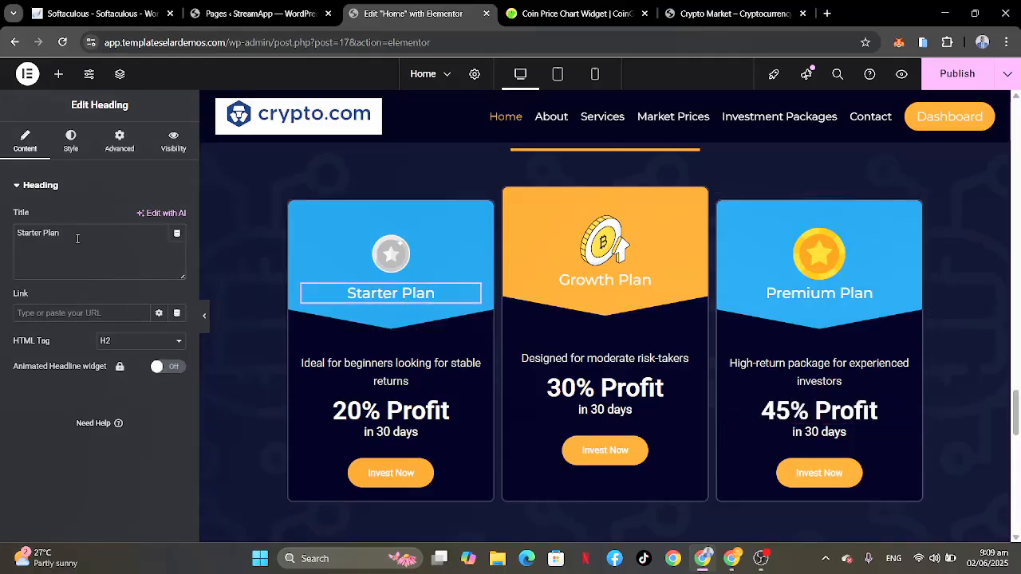
left_click_drag(78, 237, 6, 234)
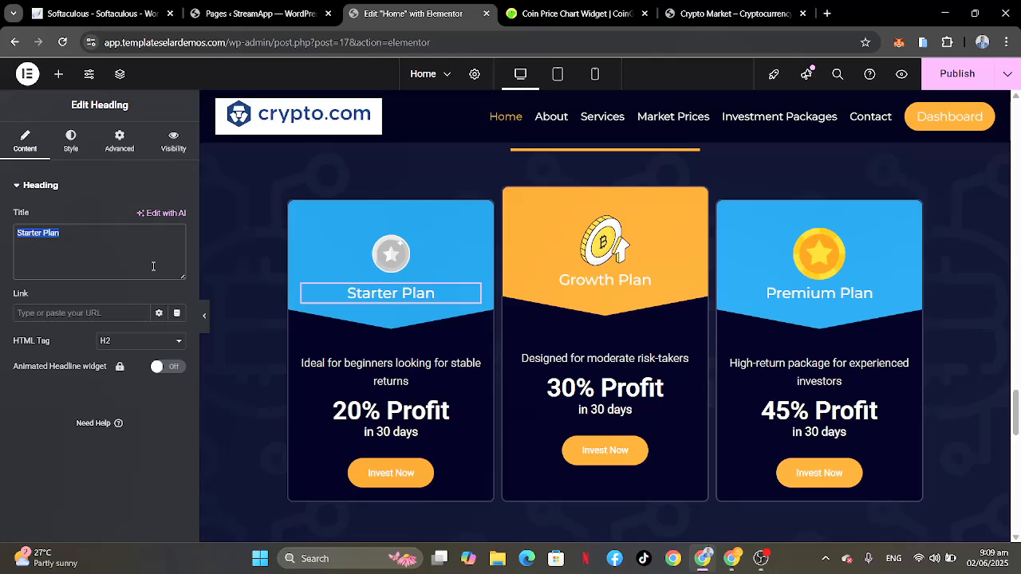
left_click(639, 281)
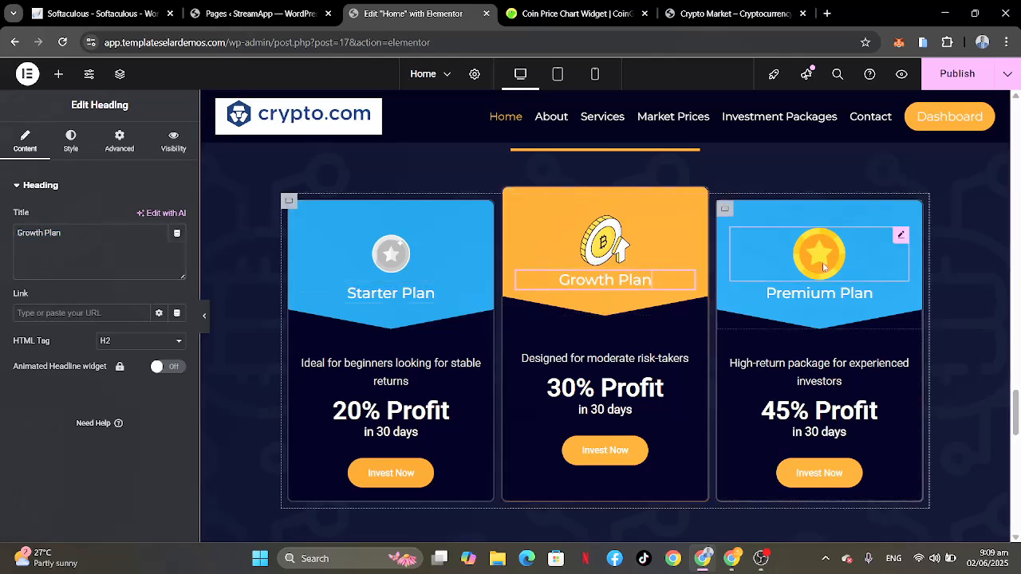
left_click(822, 292)
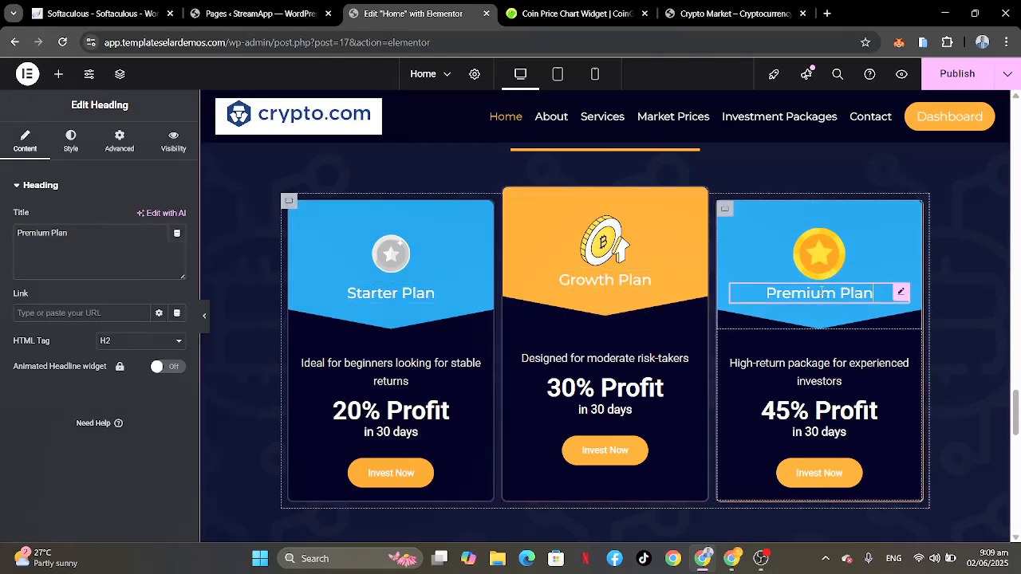
left_click(821, 252)
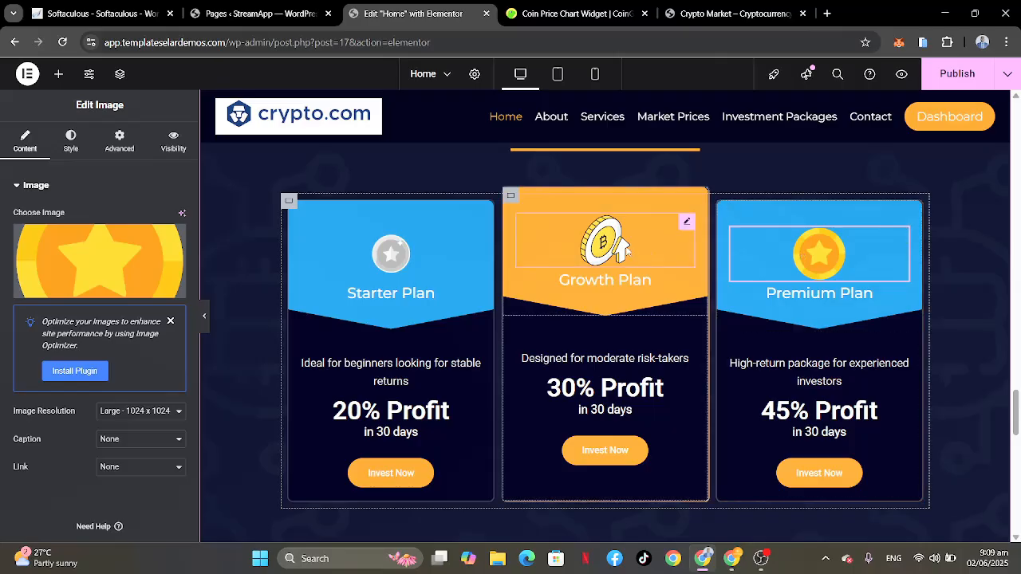
left_click(390, 253)
left_click(390, 254)
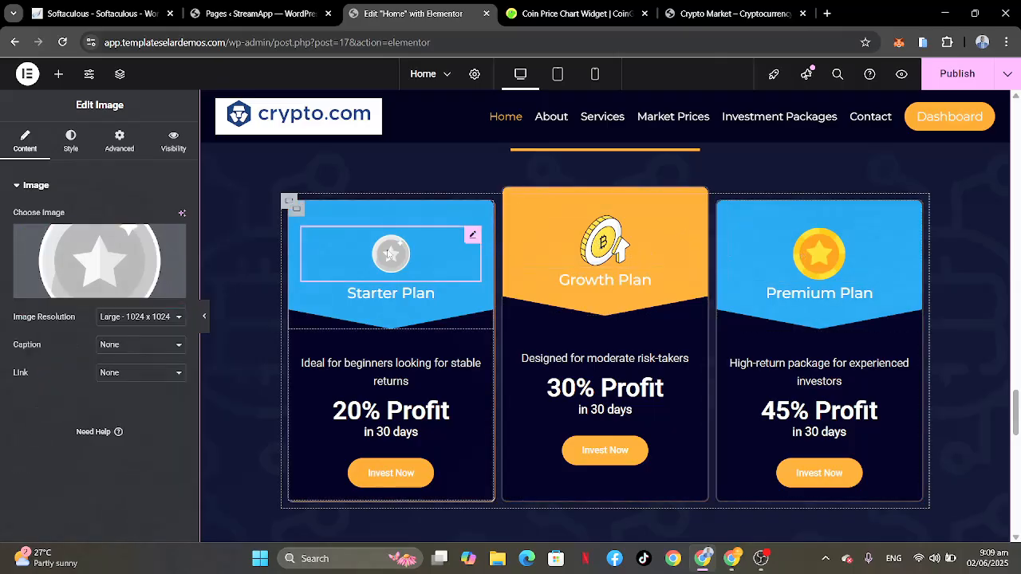
Step: Look at the settings of the Starter Plan's header, its text container and the whole card container
scroll(387, 249, "down", 1)
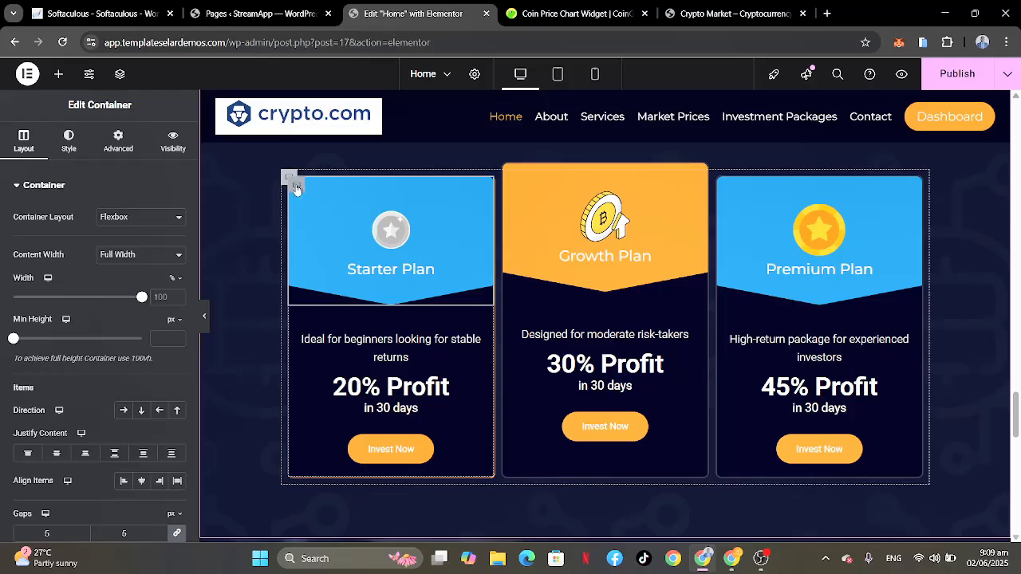
left_click(70, 142)
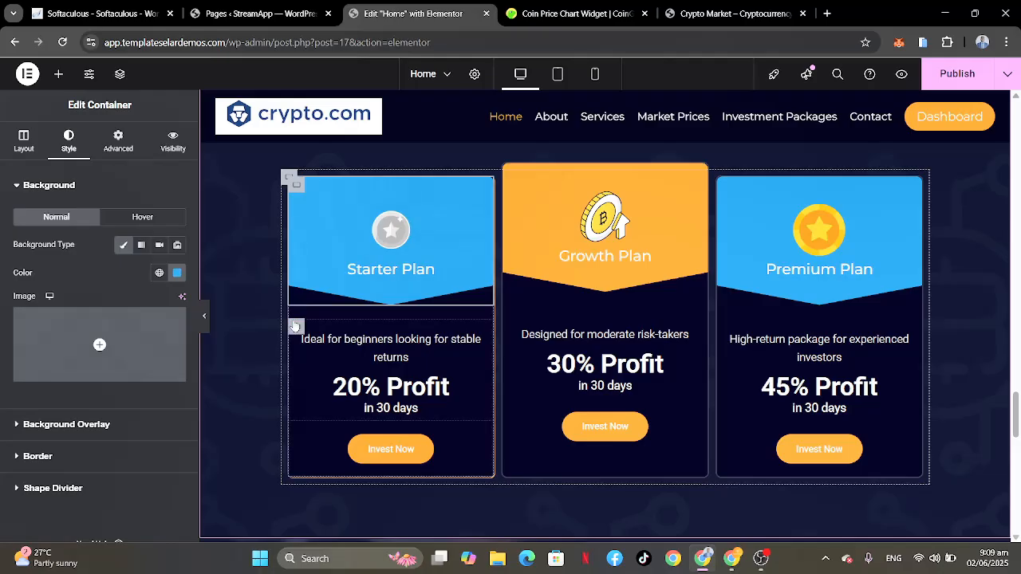
left_click(294, 326)
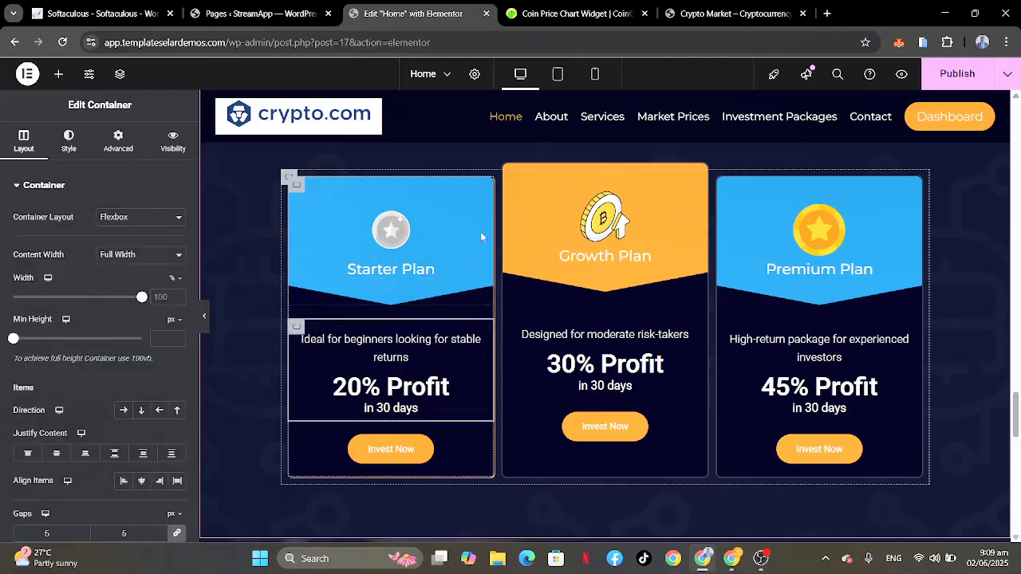
left_click(296, 187)
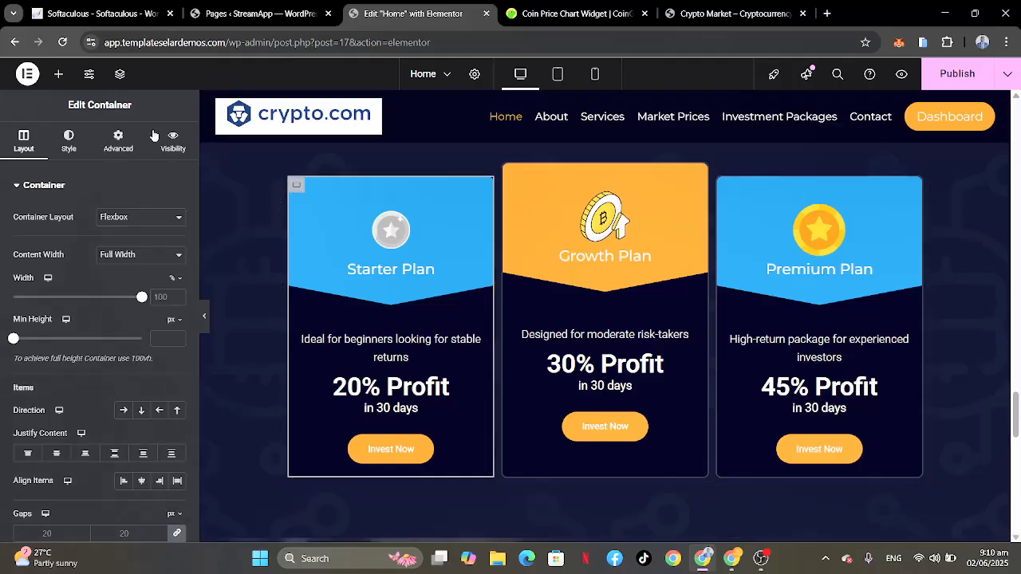
Step: Show the page's Structure tree and locate the Starter Plan card's header and text containers in it
left_click(120, 75)
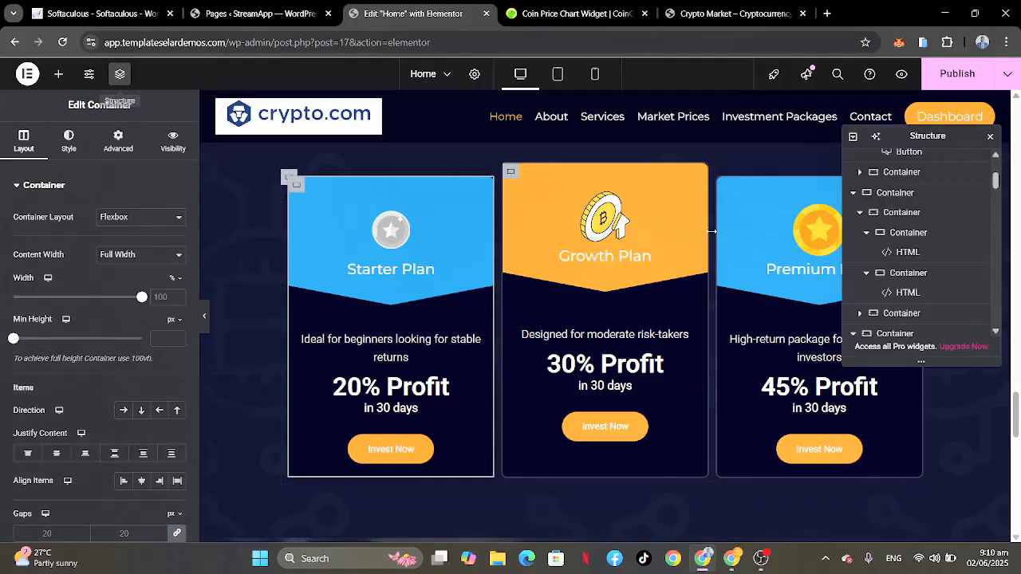
scroll(950, 313, "down", 3)
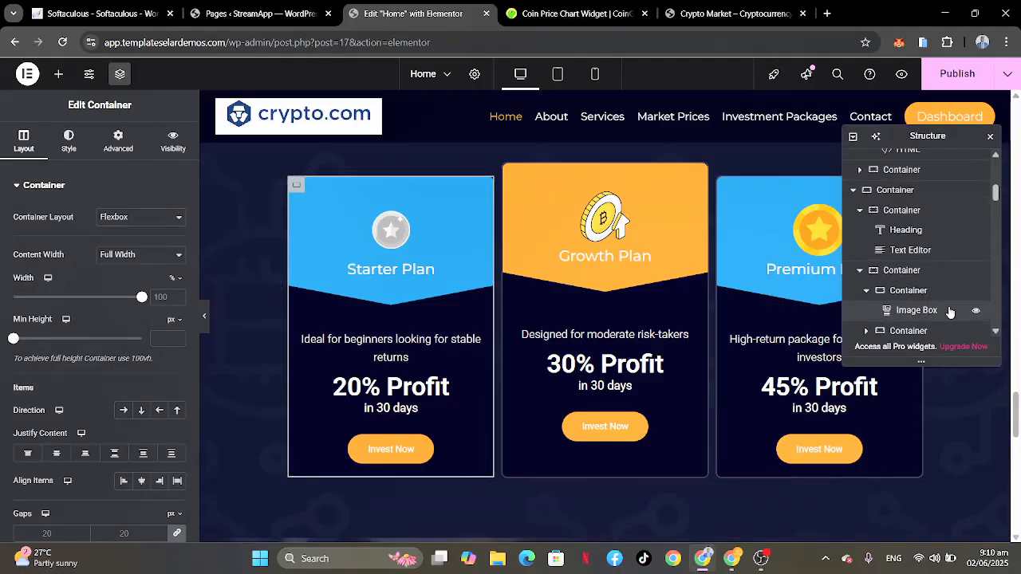
scroll(939, 276, "up", 2)
scroll(938, 275, "down", 5)
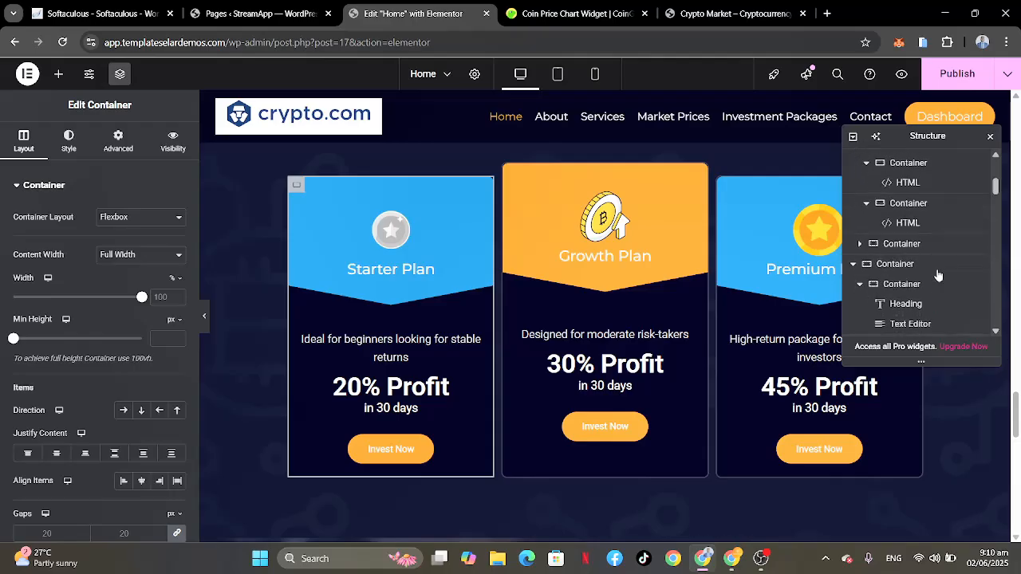
scroll(938, 275, "down", 5)
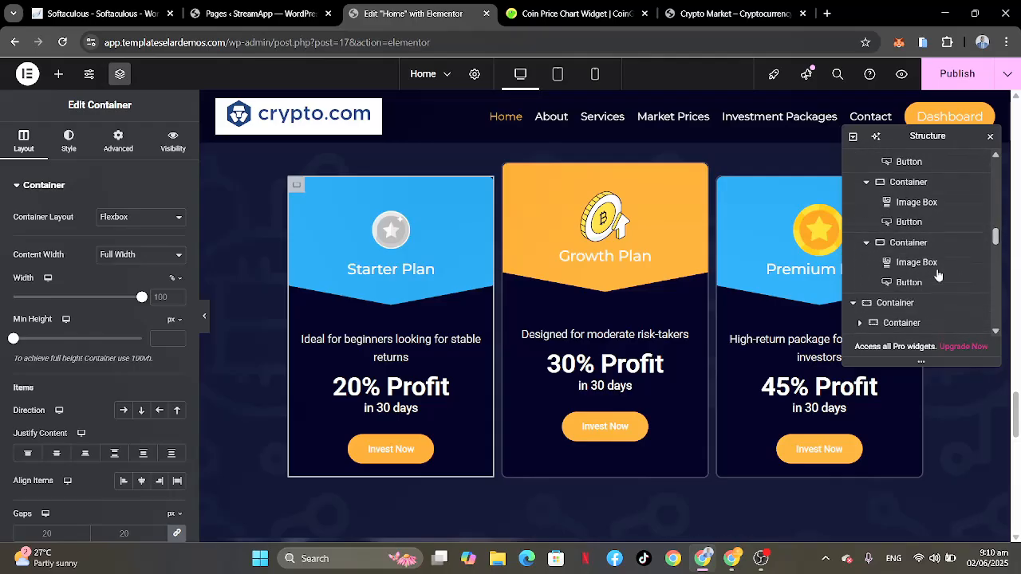
scroll(938, 275, "down", 3)
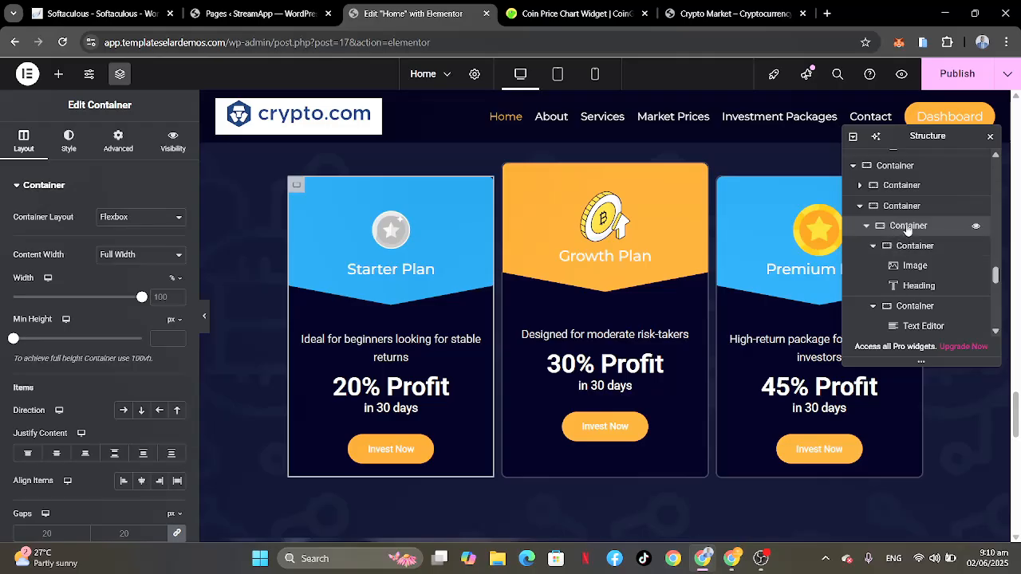
left_click(907, 247)
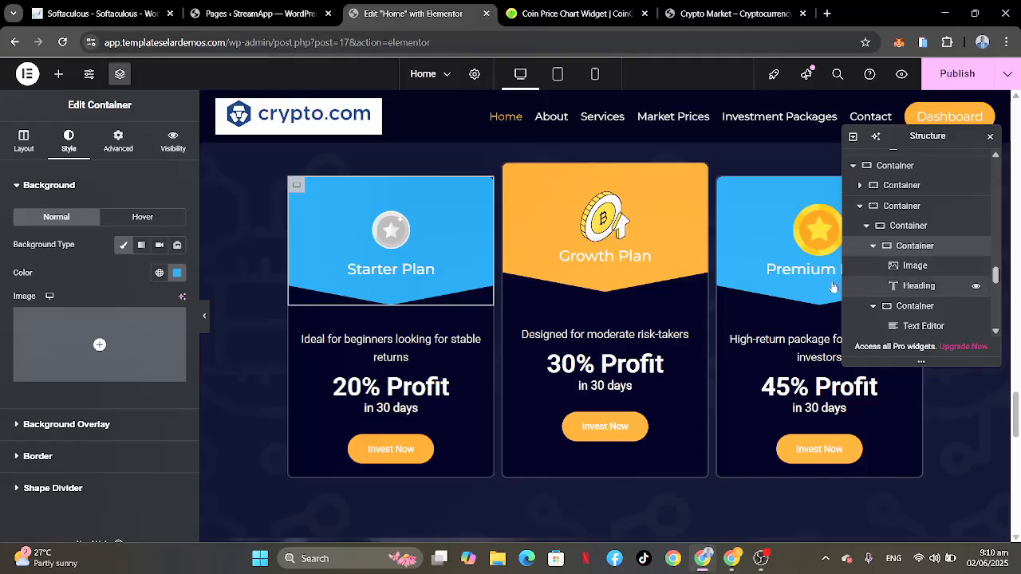
left_click(915, 306)
Step: Set the background color of the whole Starter Plan card container to the light purple-blue #5050E2
scroll(918, 256, "down", 3)
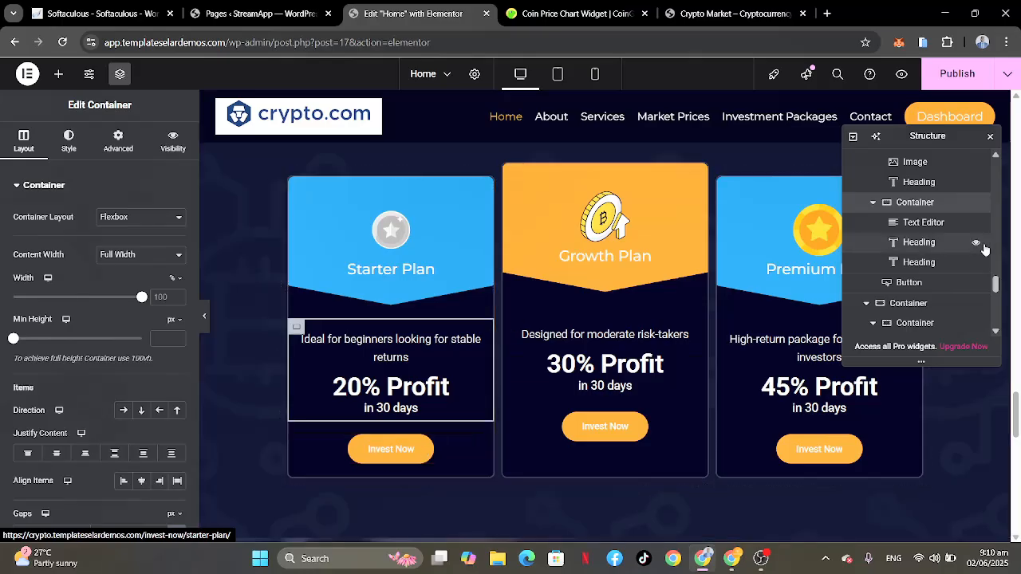
scroll(980, 249, "up", 2)
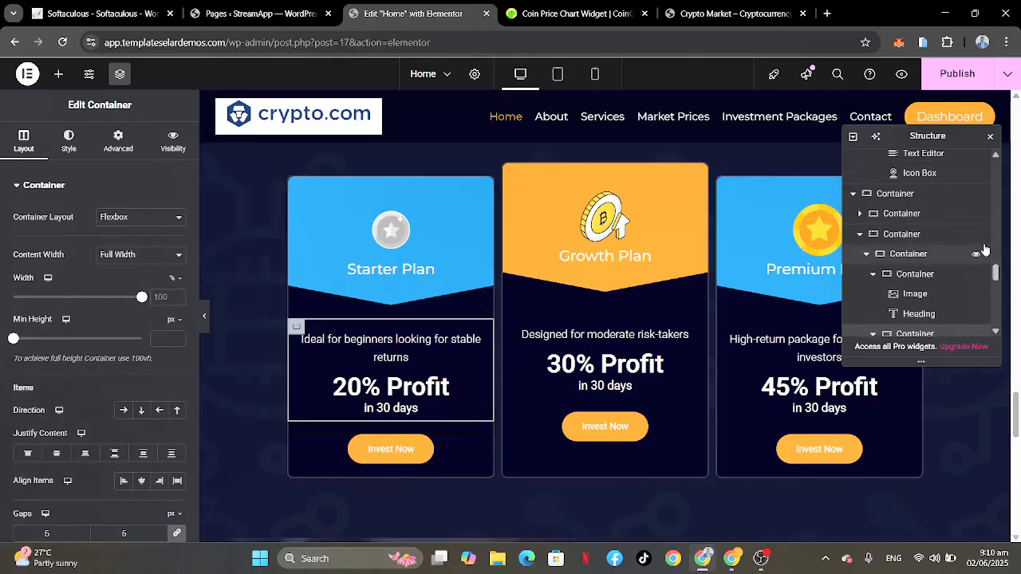
left_click(911, 255)
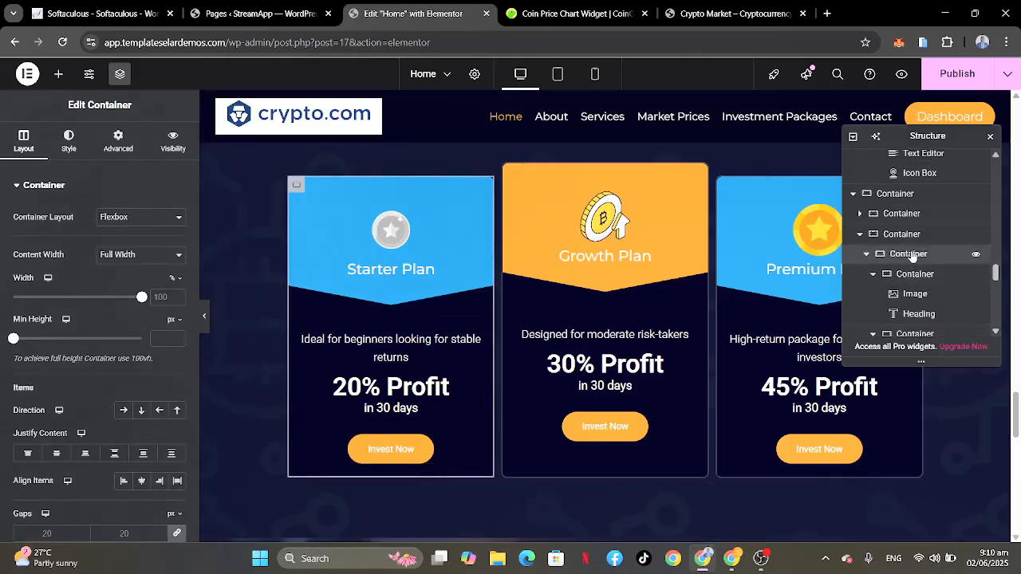
left_click(69, 143)
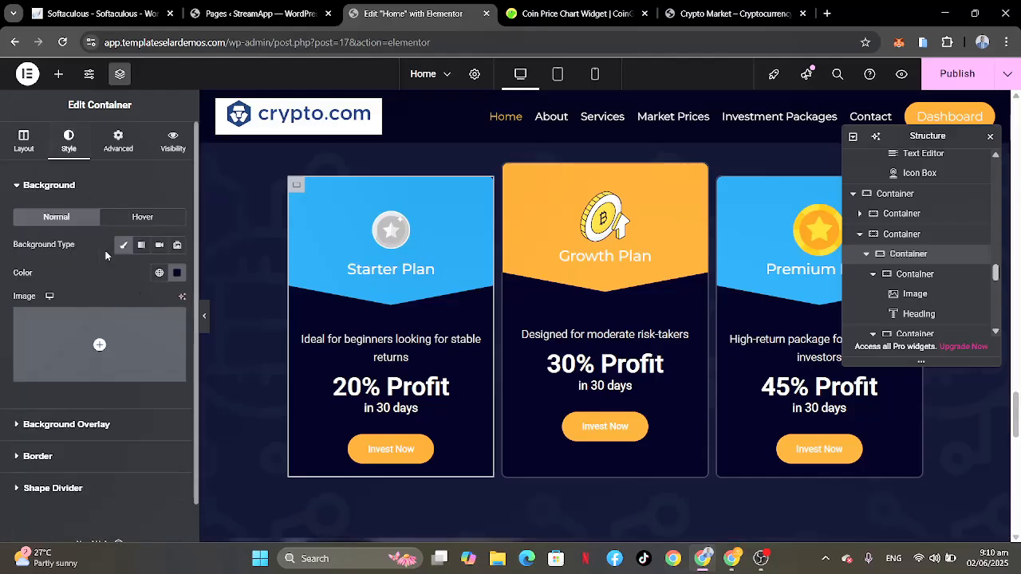
left_click(177, 272)
left_click(200, 338)
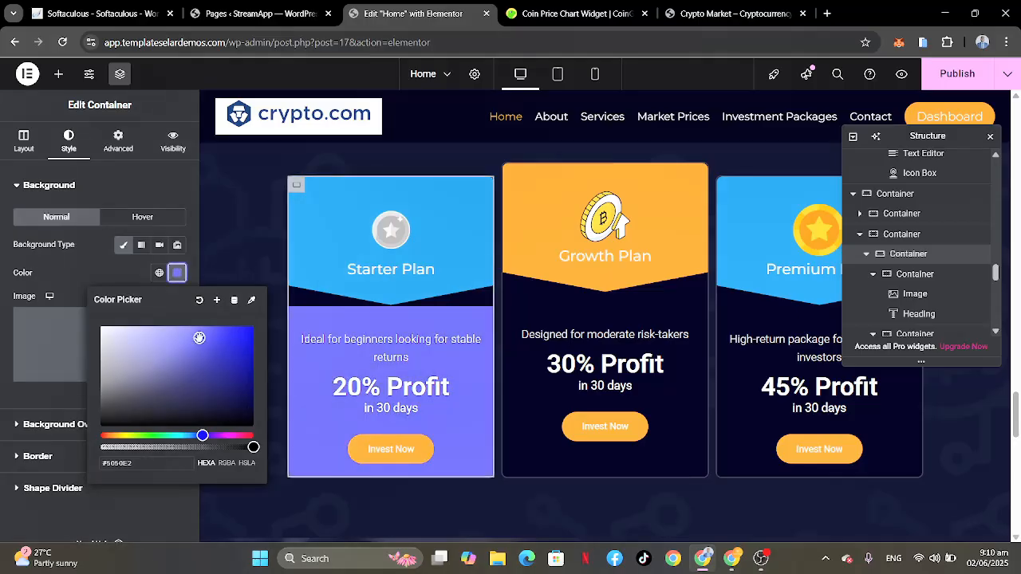
left_click_drag(138, 461, 76, 457)
key("ctrl+c")
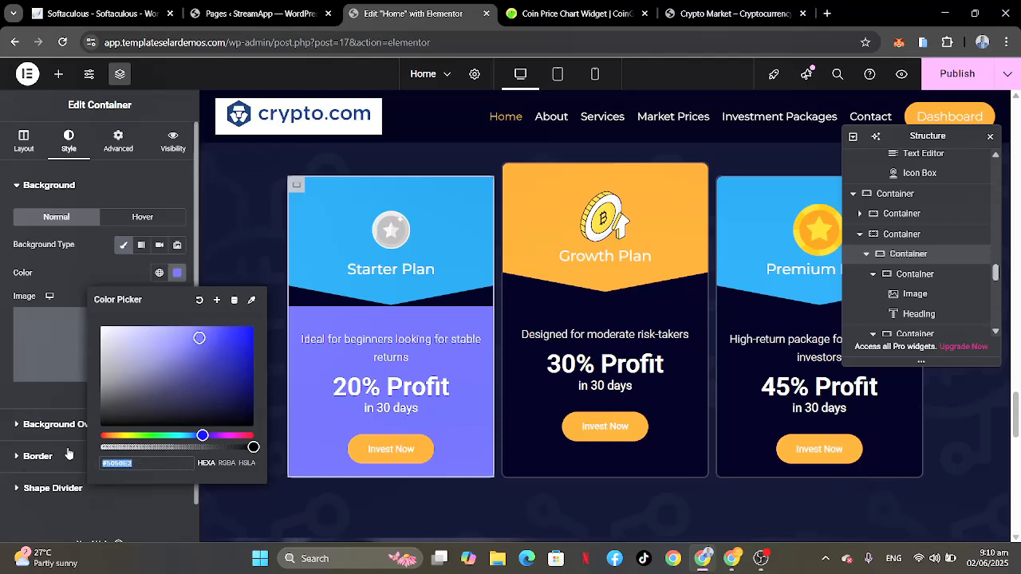
left_click(95, 272)
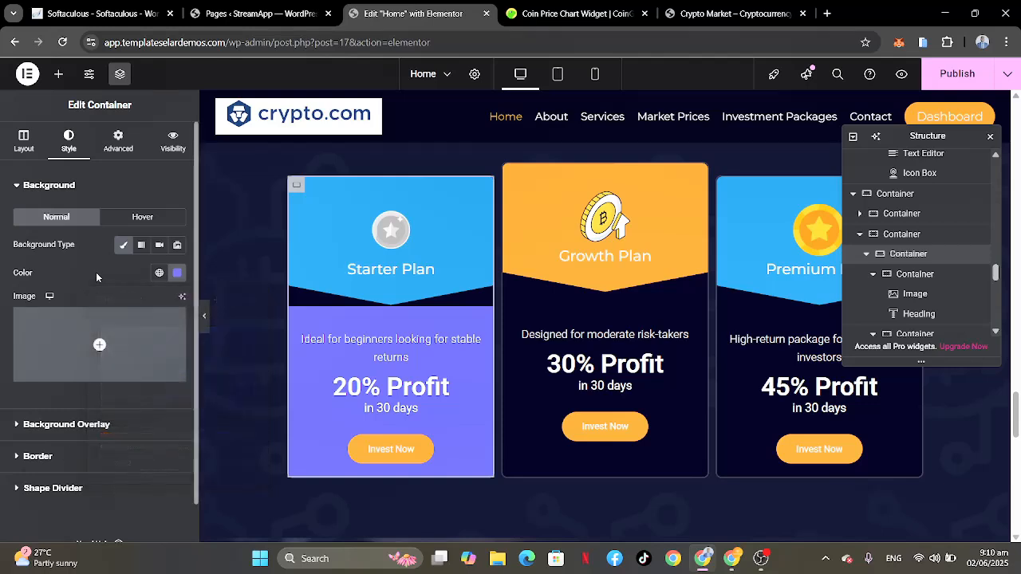
Step: Recolor the bottom triangle shape divider of the Starter Plan header container with the copied purple-blue of the card's background
left_click(917, 275)
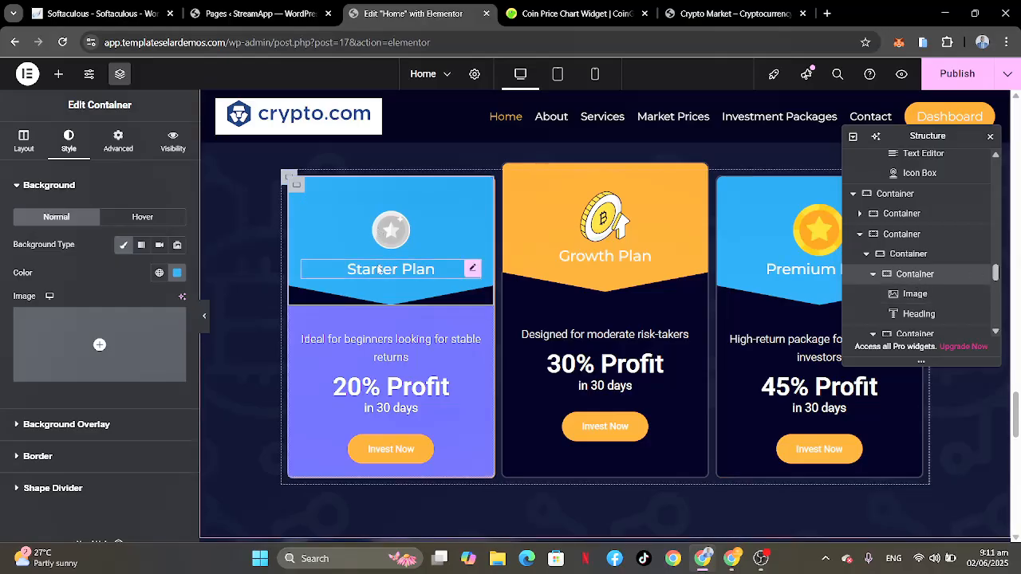
left_click(46, 489)
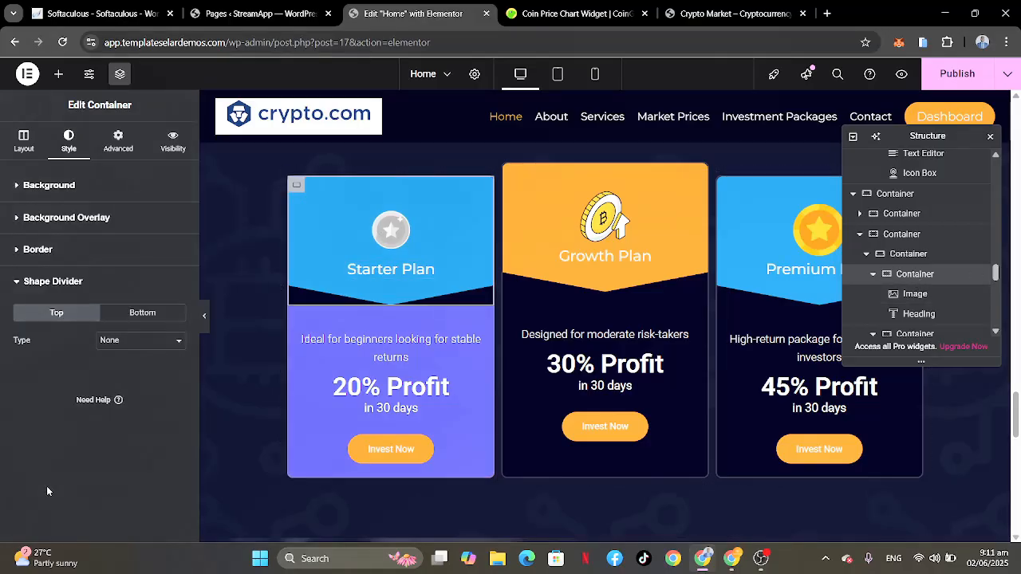
left_click(141, 314)
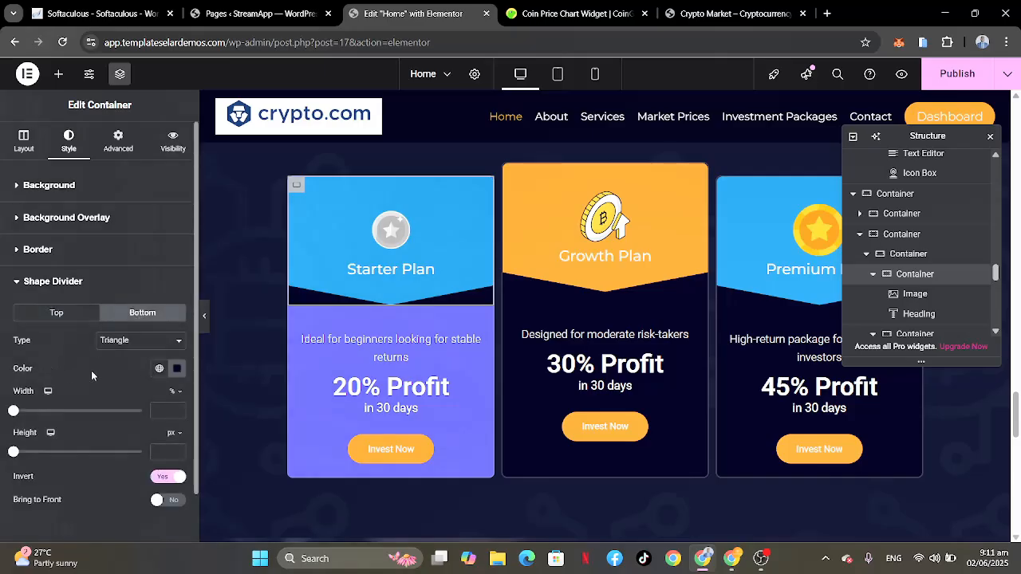
left_click(177, 369)
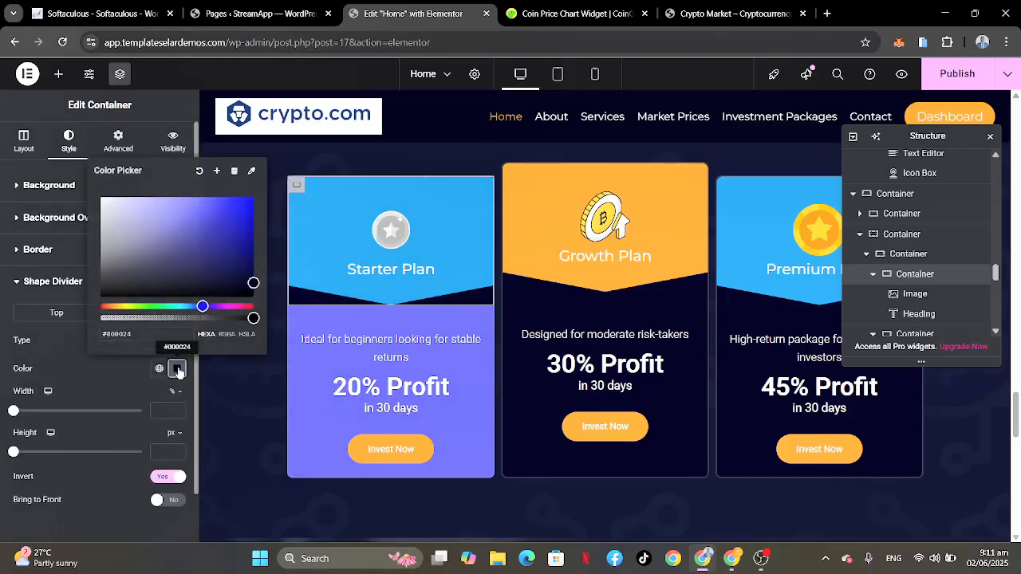
left_click_drag(135, 334, 89, 336)
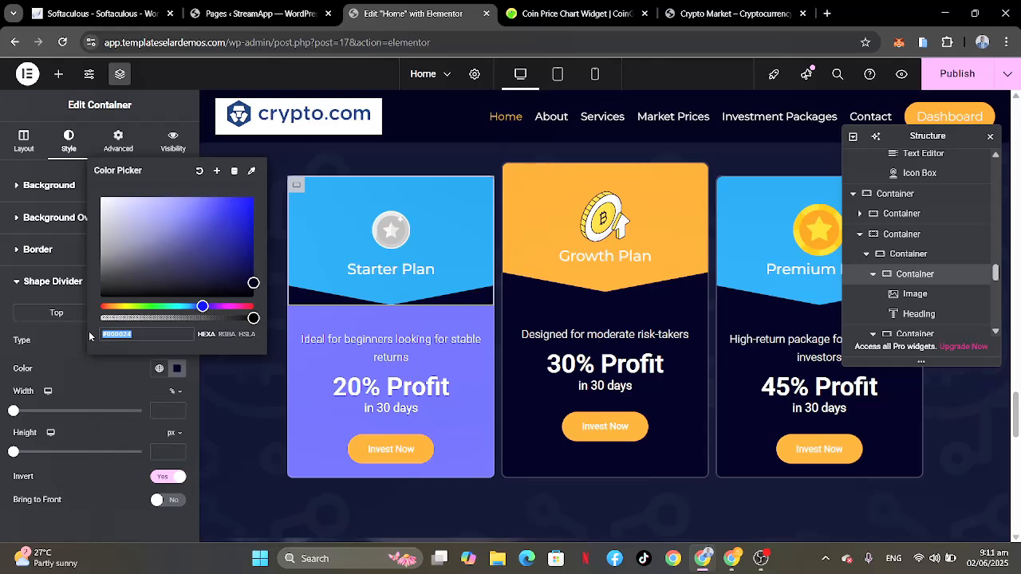
key("ctrl+v")
left_click(105, 387)
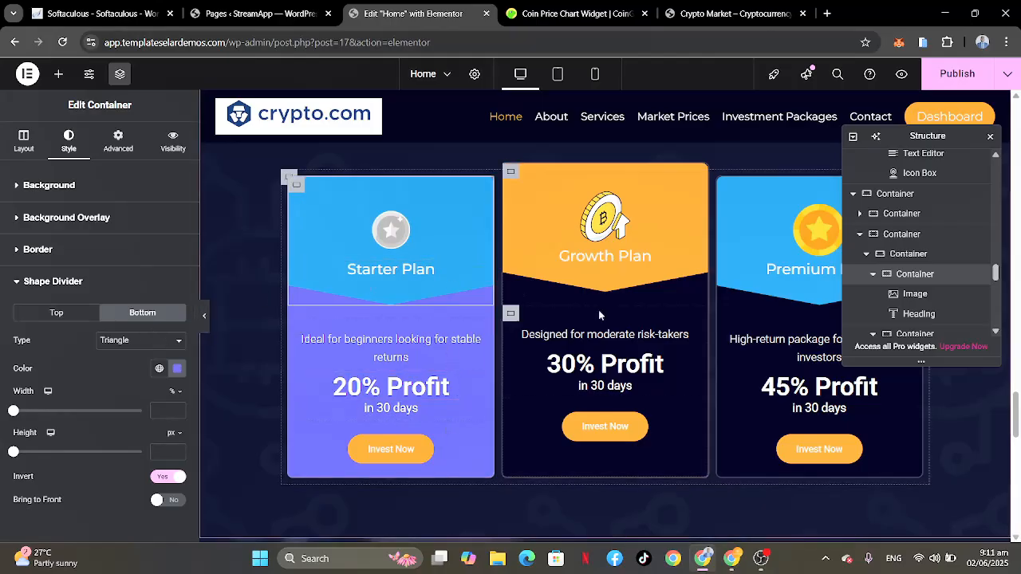
Step: Replace the link of the Starter Plan card's Invest Now button with this site's Starter Plan page
scroll(673, 425, "down", 2)
scroll(673, 430, "up", 2)
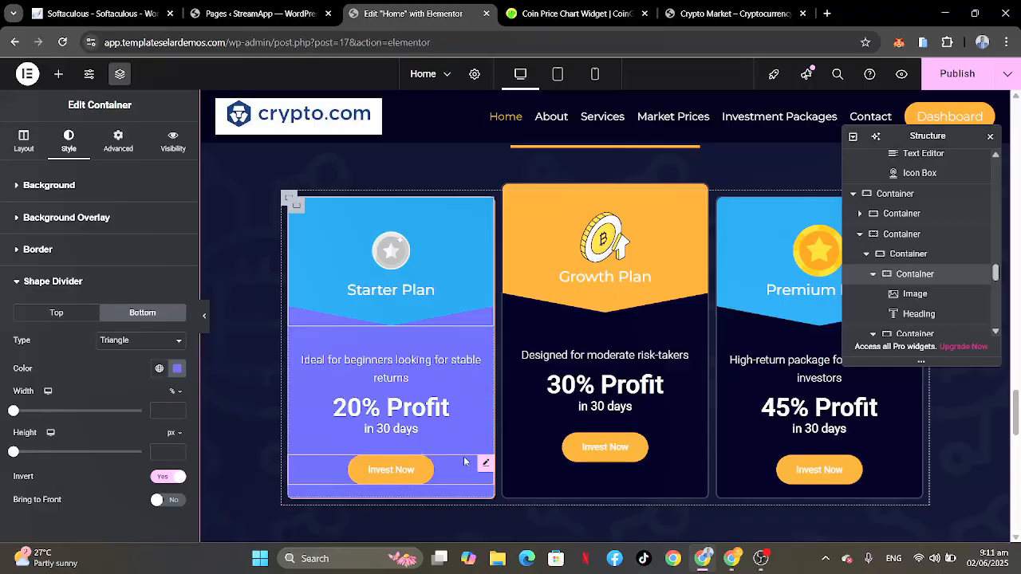
left_click(485, 465)
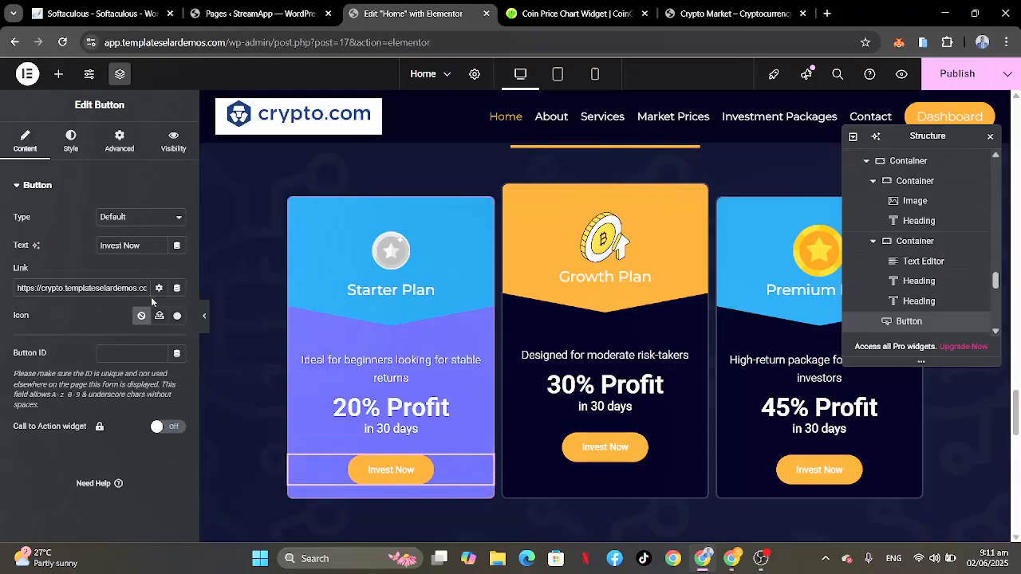
scroll(136, 288, "right", 2)
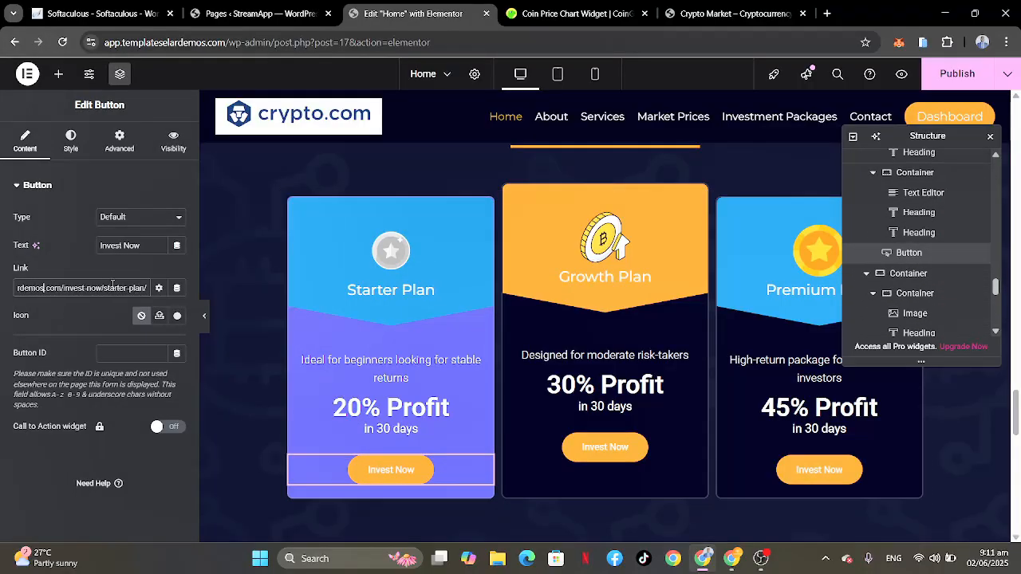
triple_click(115, 290)
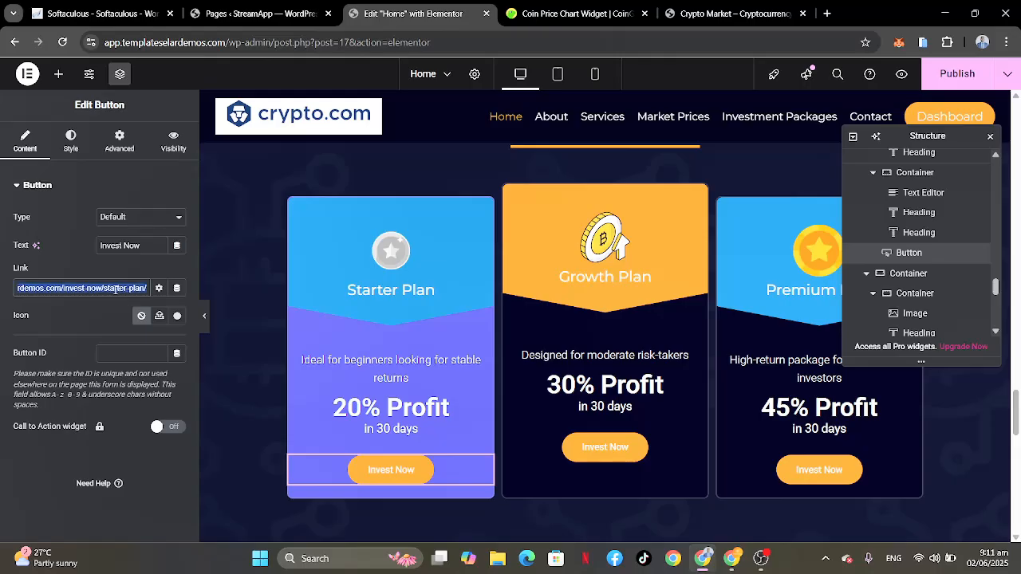
type("s")
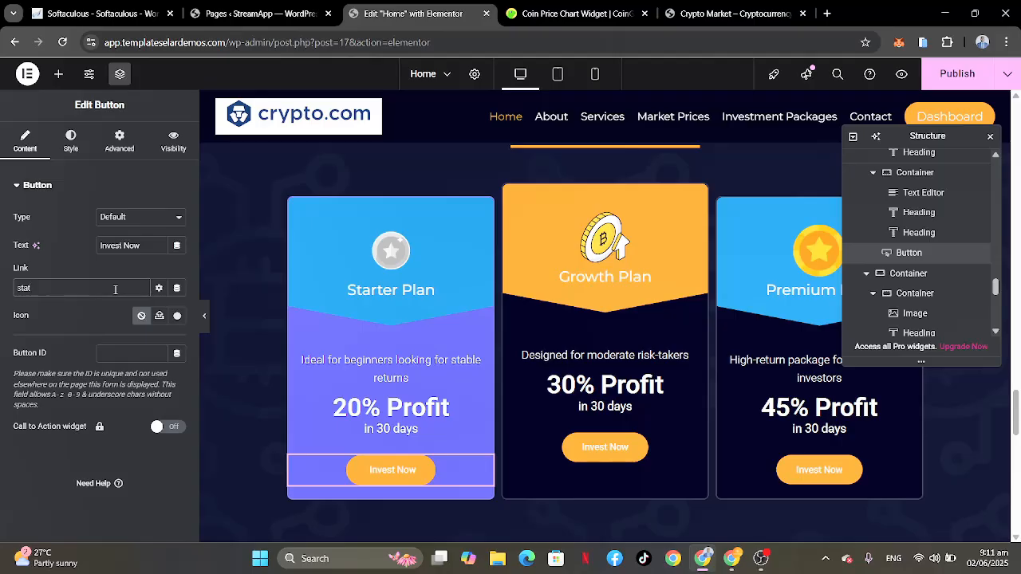
type("tarter")
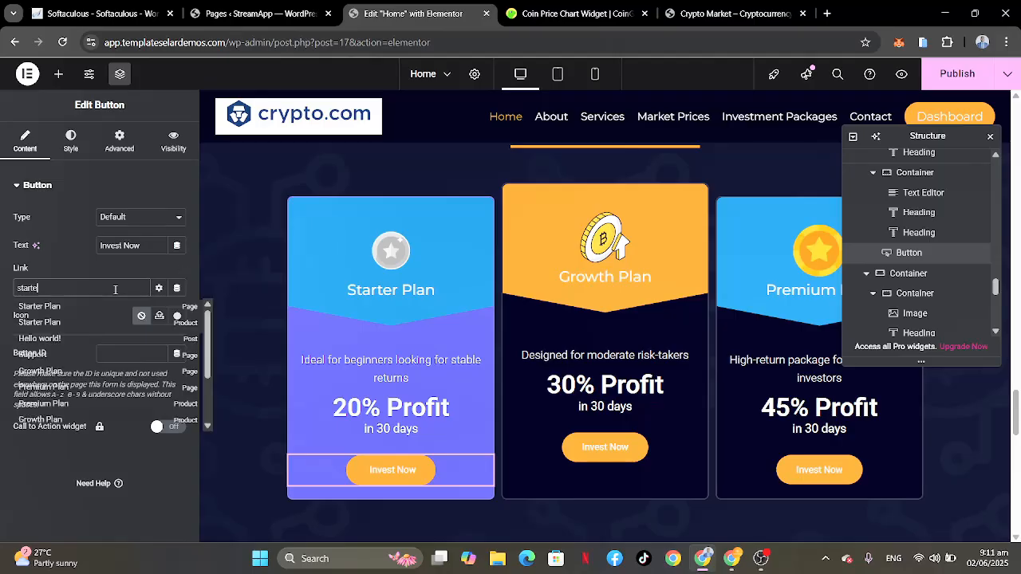
left_click(53, 312)
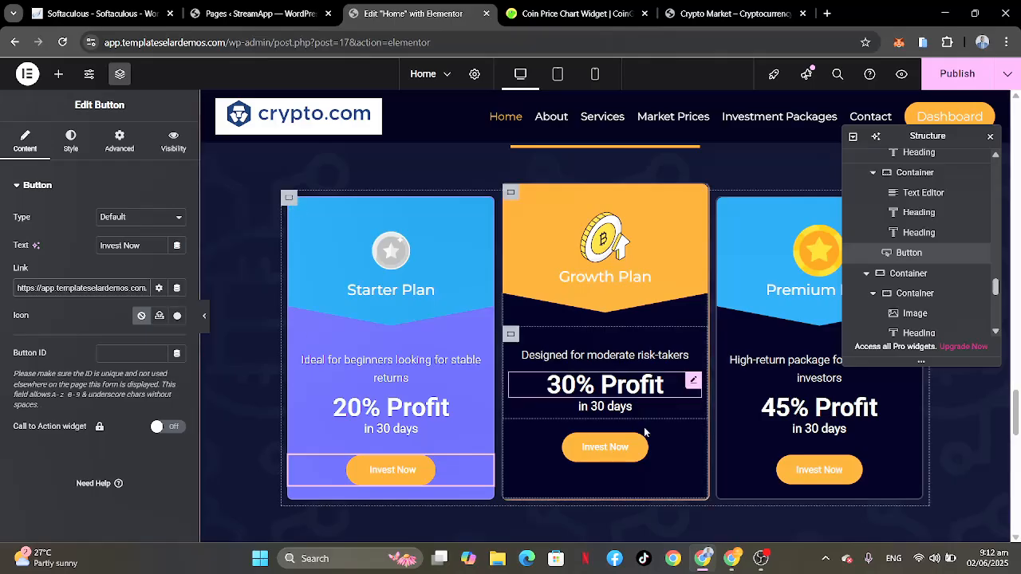
Step: Replace the link of the Growth Plan card's Invest Now button with this site's Growth Plan page
left_click(699, 441)
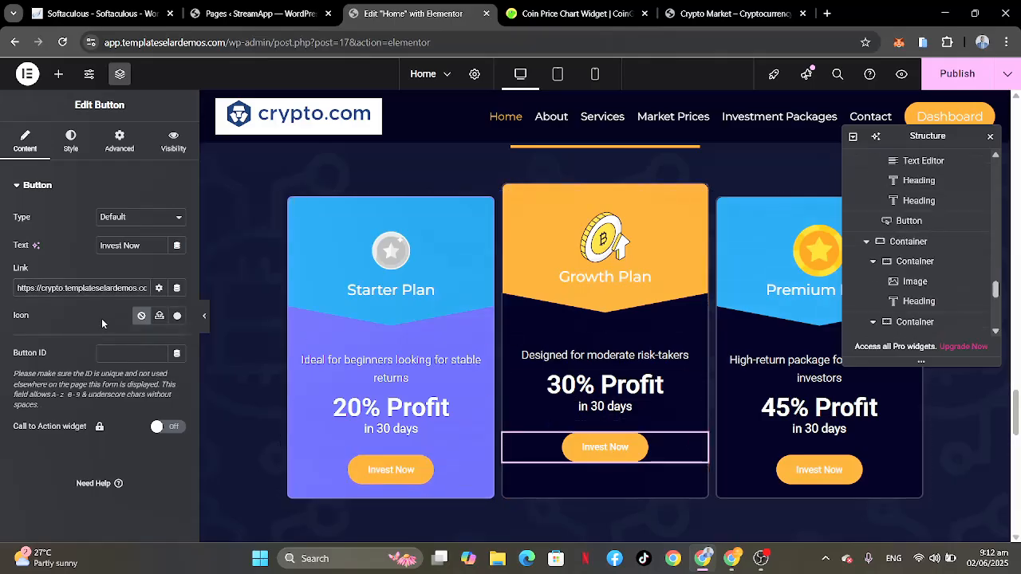
triple_click(113, 287)
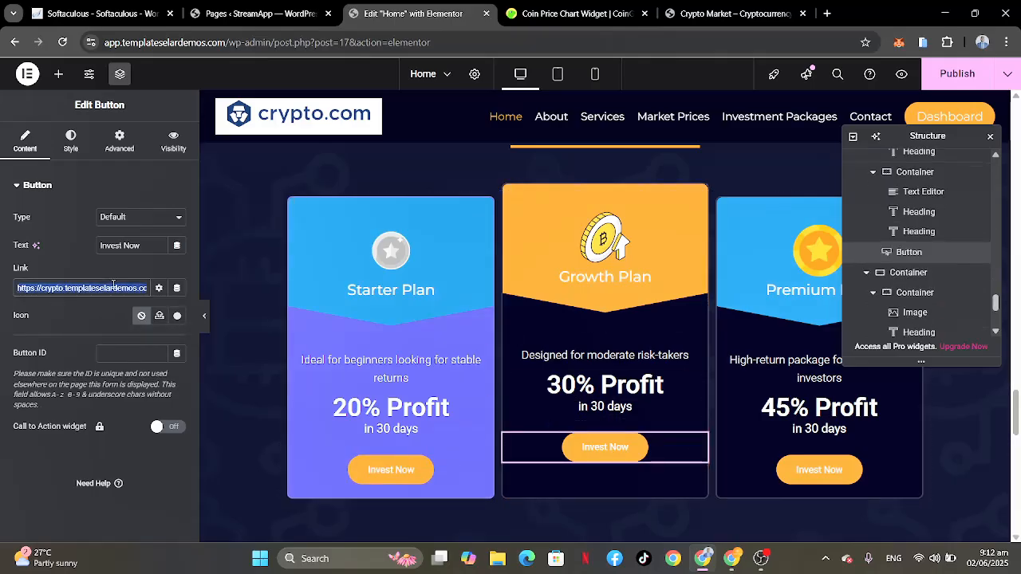
key("BackSpace")
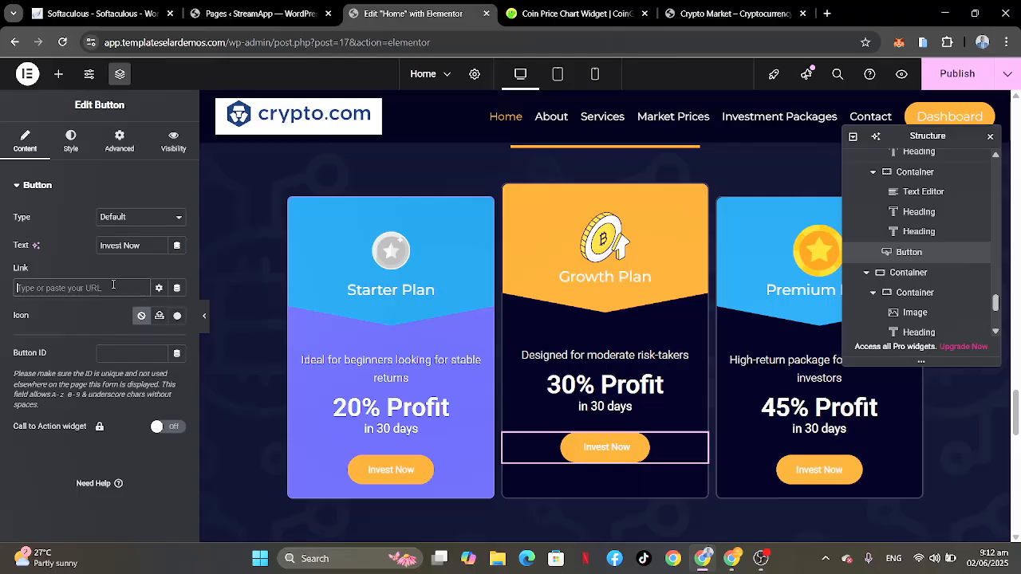
type("growth")
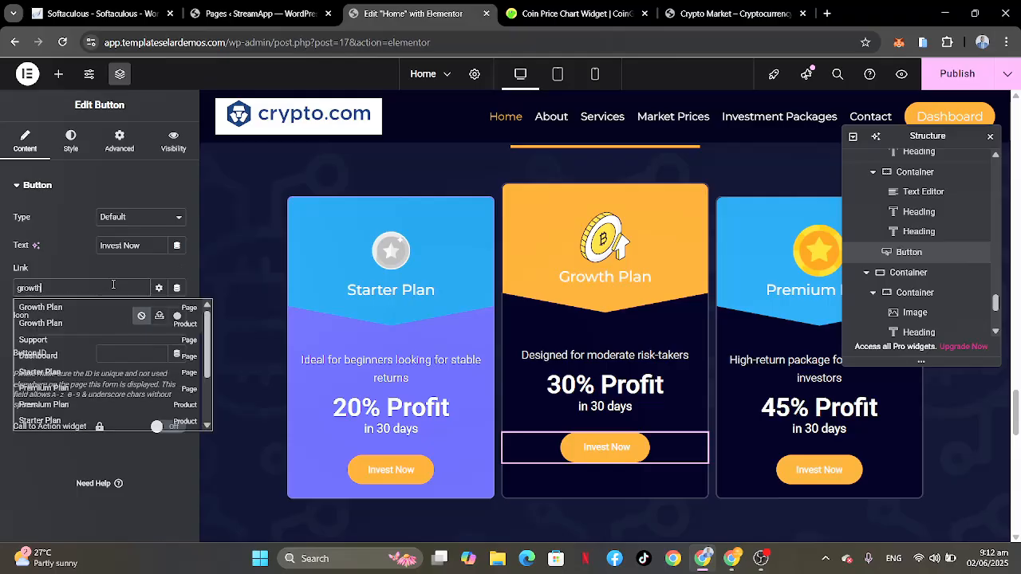
left_click(32, 310)
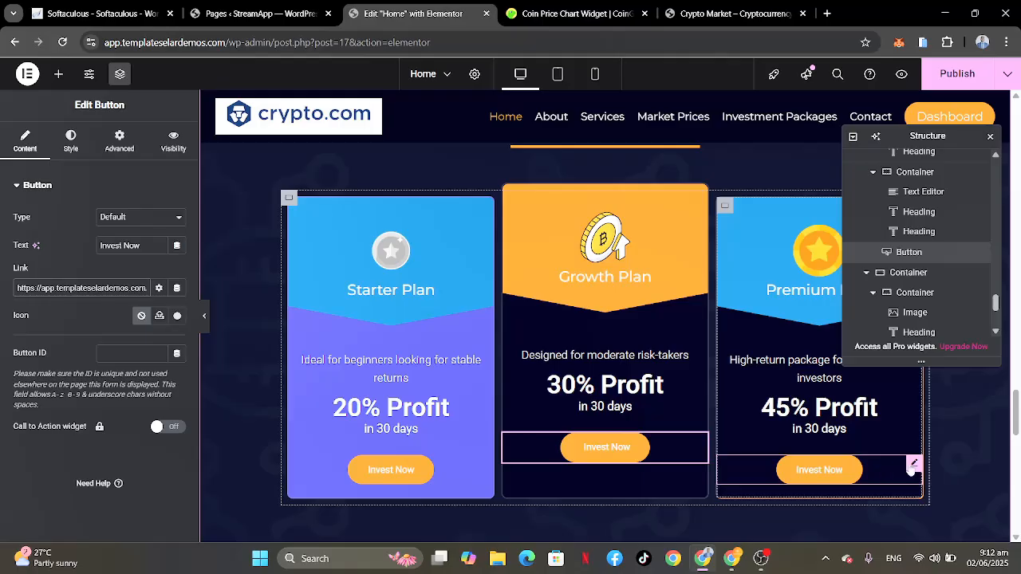
Step: Replace the link of the Premium Plan card's Invest Now button with this site's Premium Plan page
left_click(913, 465)
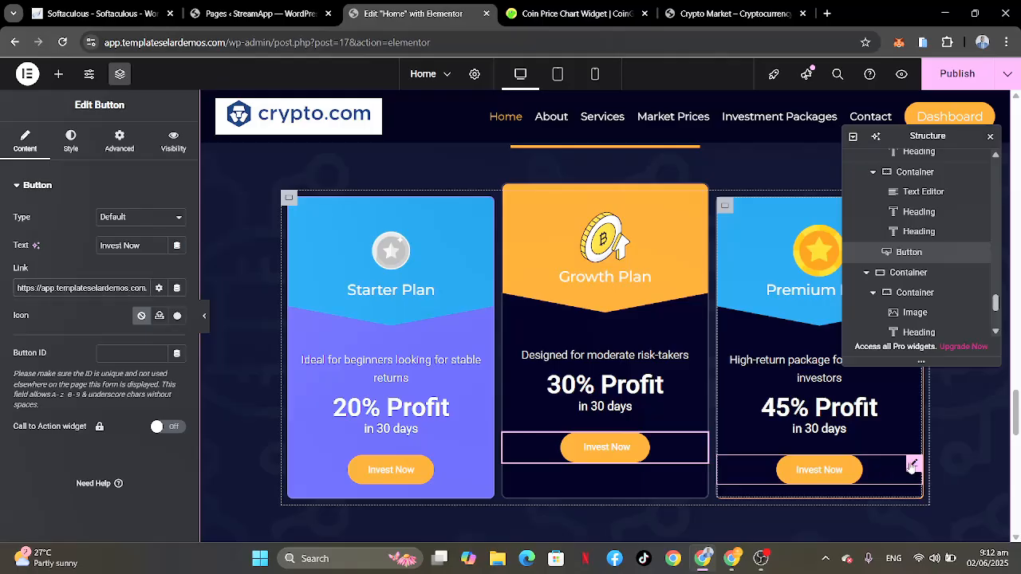
triple_click(83, 288)
type("prem")
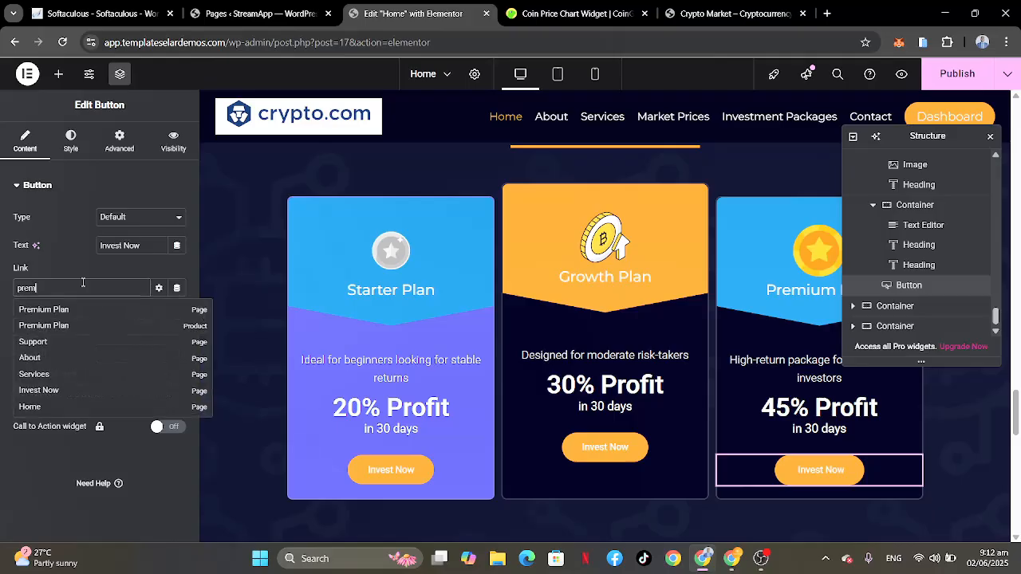
left_click(44, 307)
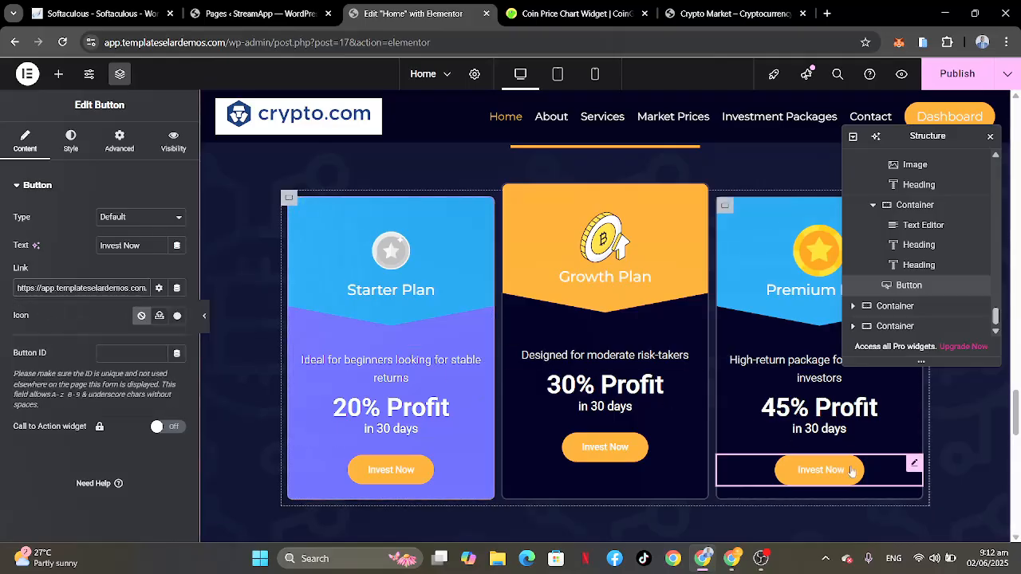
Step: Review the remaining Home page sections and publish the page's changes
scroll(855, 468, "down", 4)
scroll(851, 470, "down", 2)
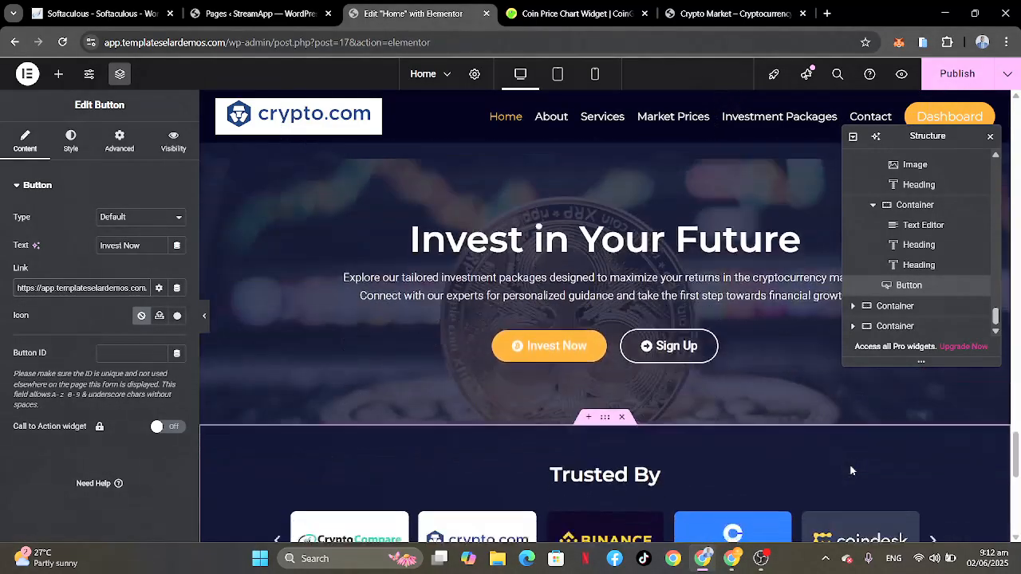
scroll(718, 430, "down", 3)
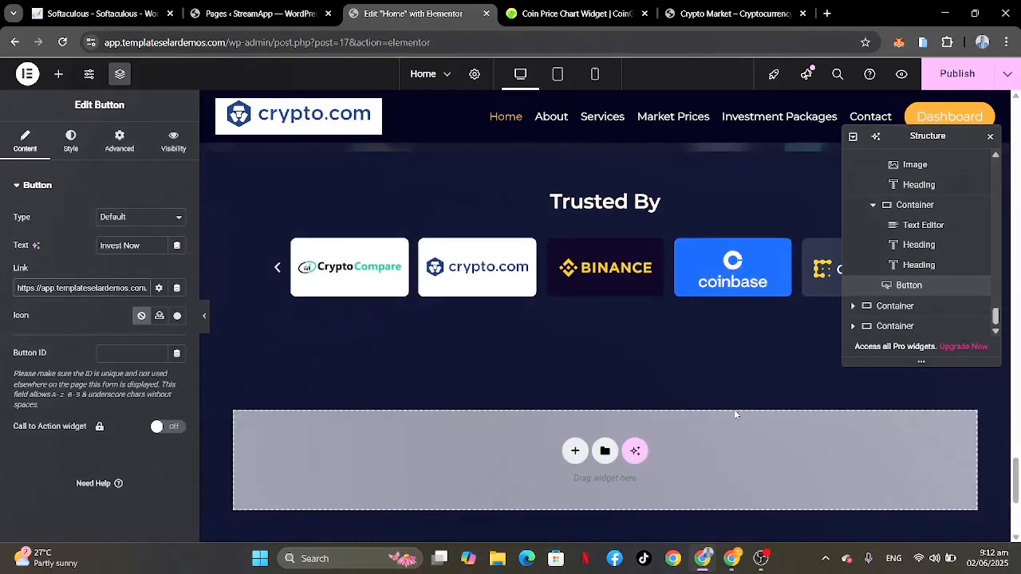
scroll(690, 459, "down", 2)
scroll(688, 468, "up", 6)
scroll(688, 468, "up", 15)
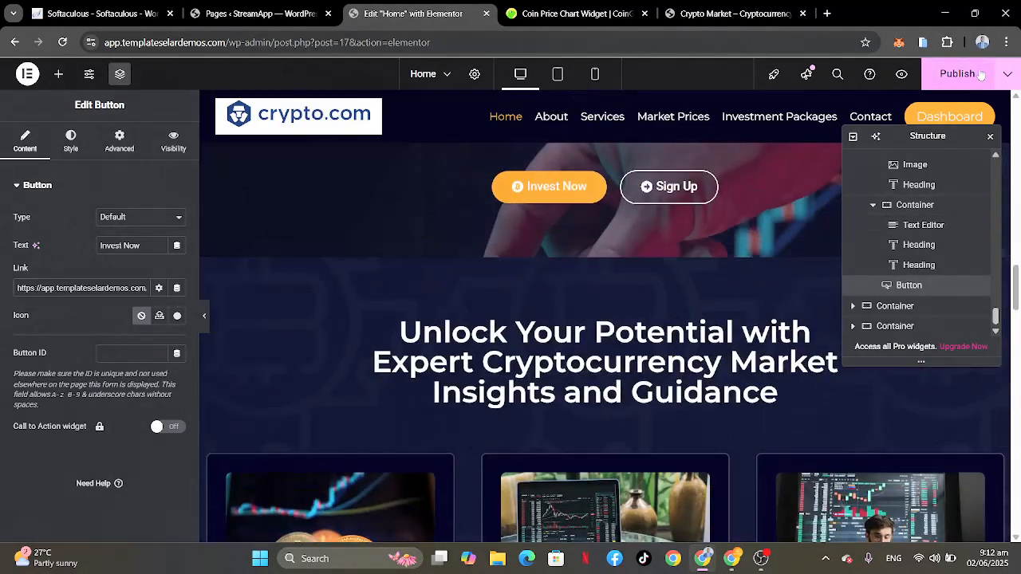
left_click(988, 74)
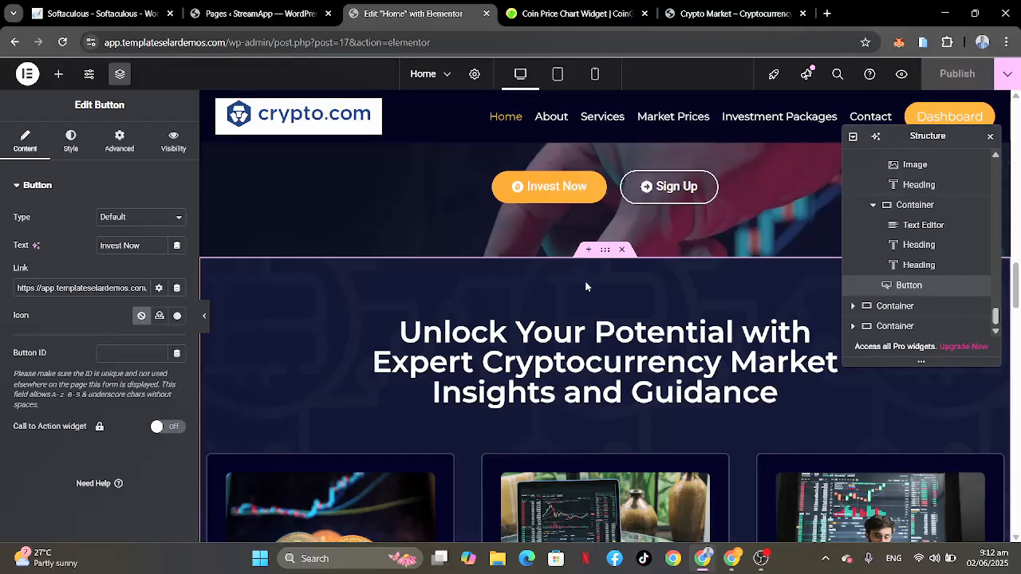
Step: Open the published Home page as the live site shows it
scroll(585, 287, "up", 15)
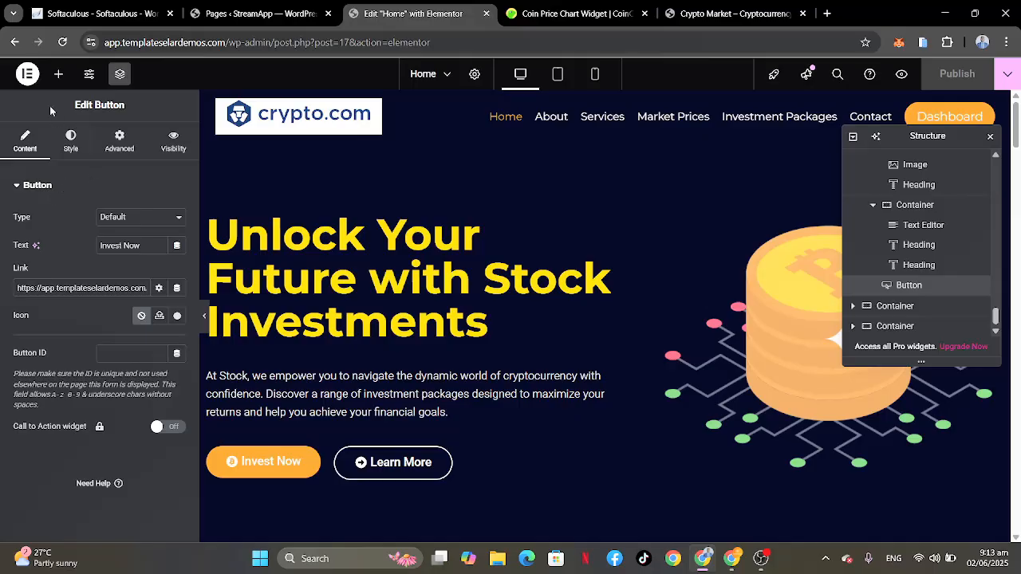
left_click(1008, 84)
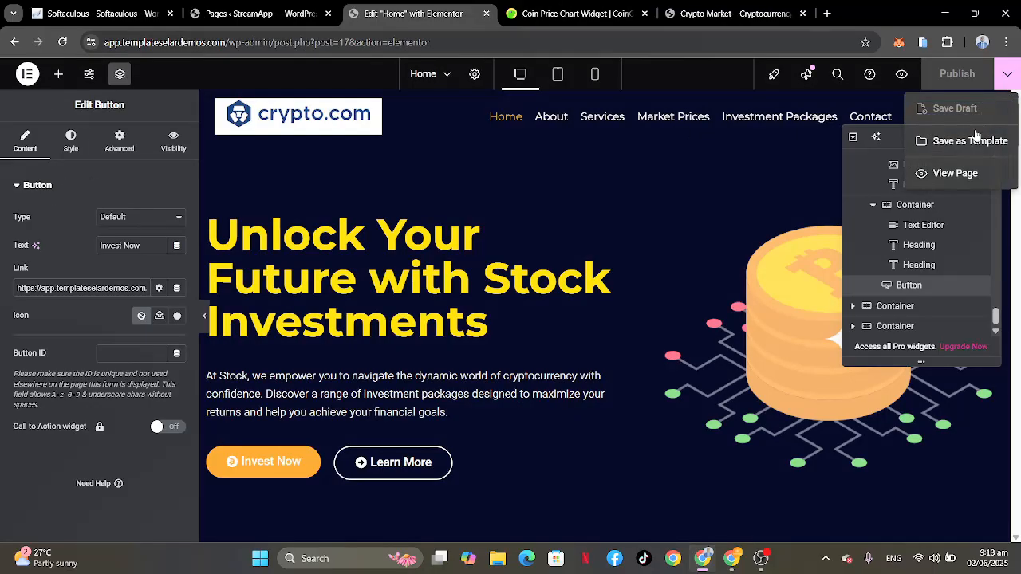
left_click(963, 171)
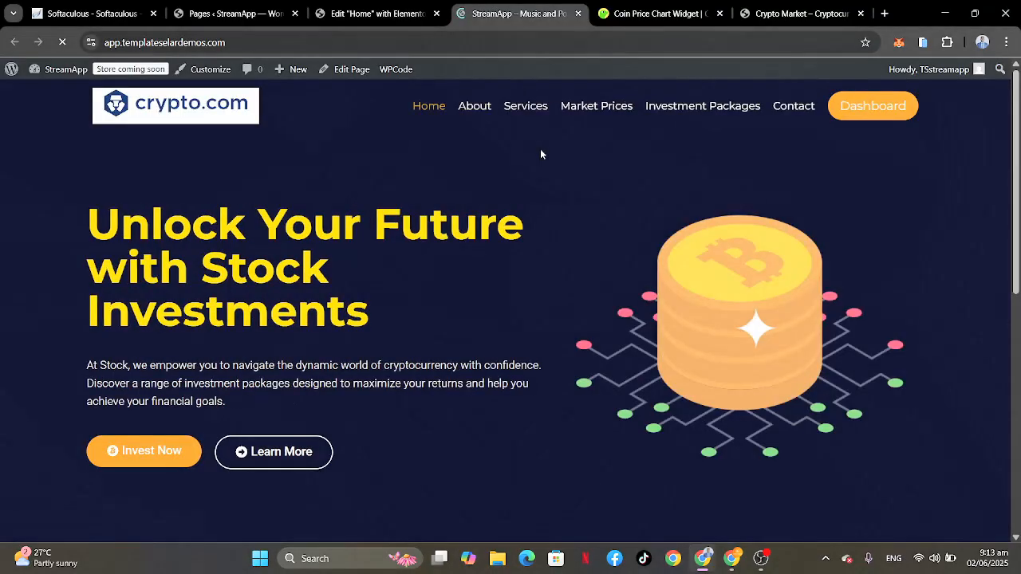
Step: In the theme customizer's color settings, set Palette 1's accent color to green #1AF71A and check it on the page preview
left_click(209, 72)
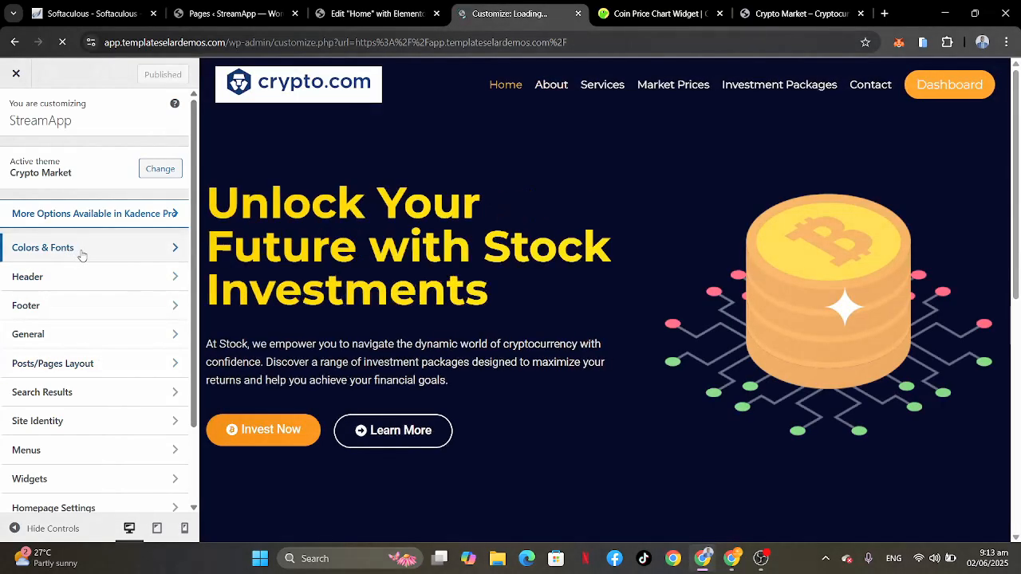
left_click(77, 253)
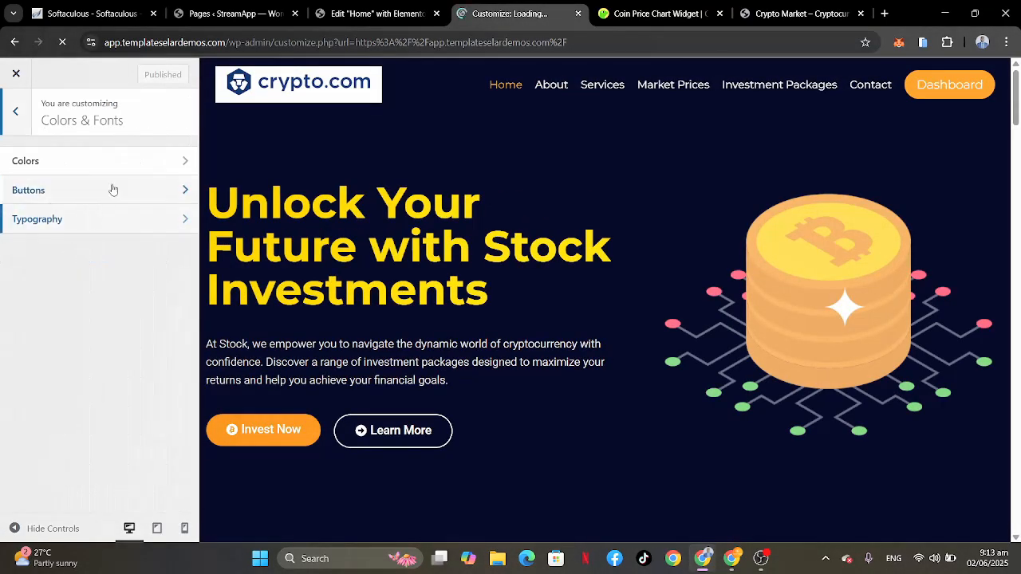
left_click(131, 163)
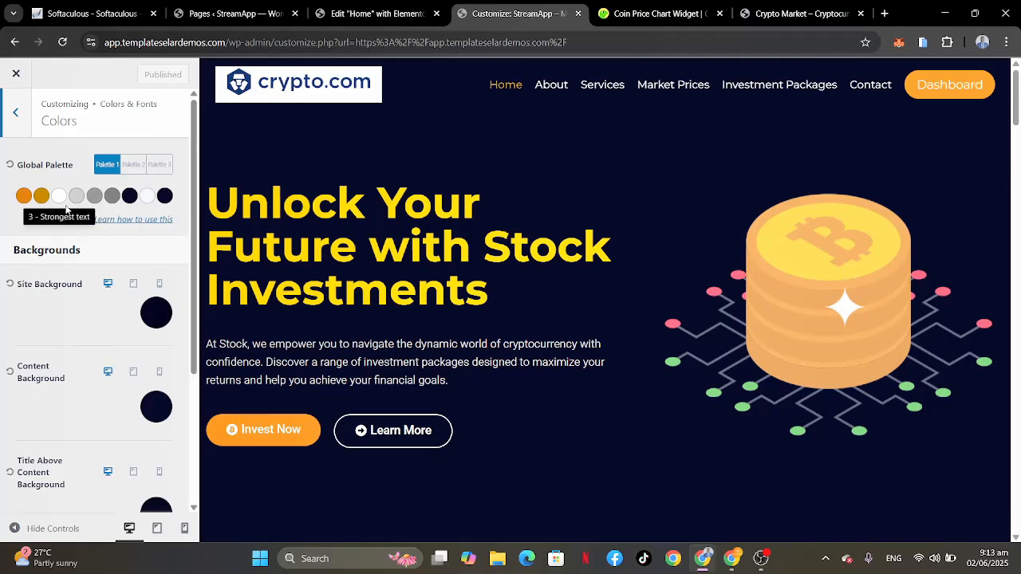
left_click(24, 197)
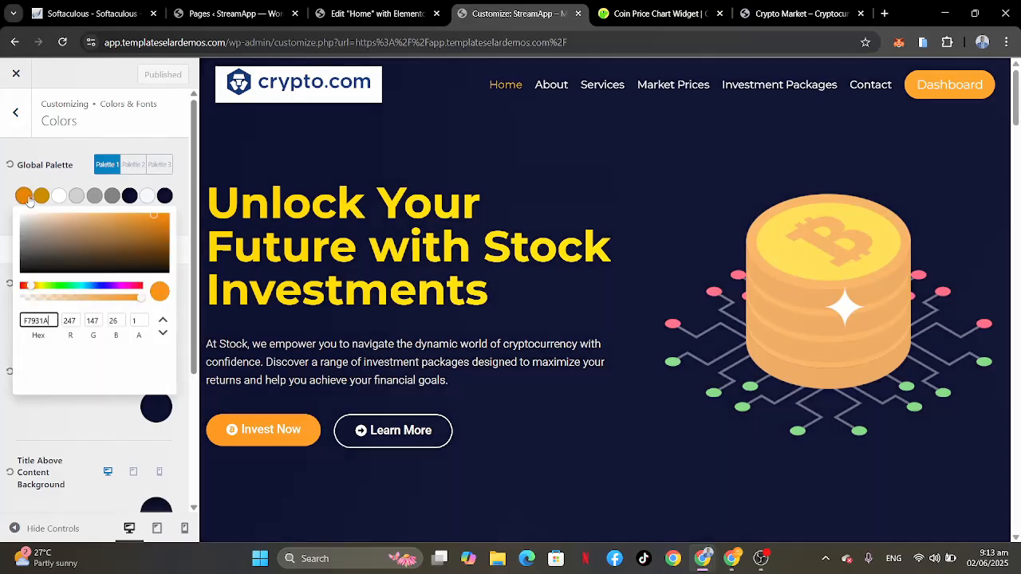
left_click(61, 286)
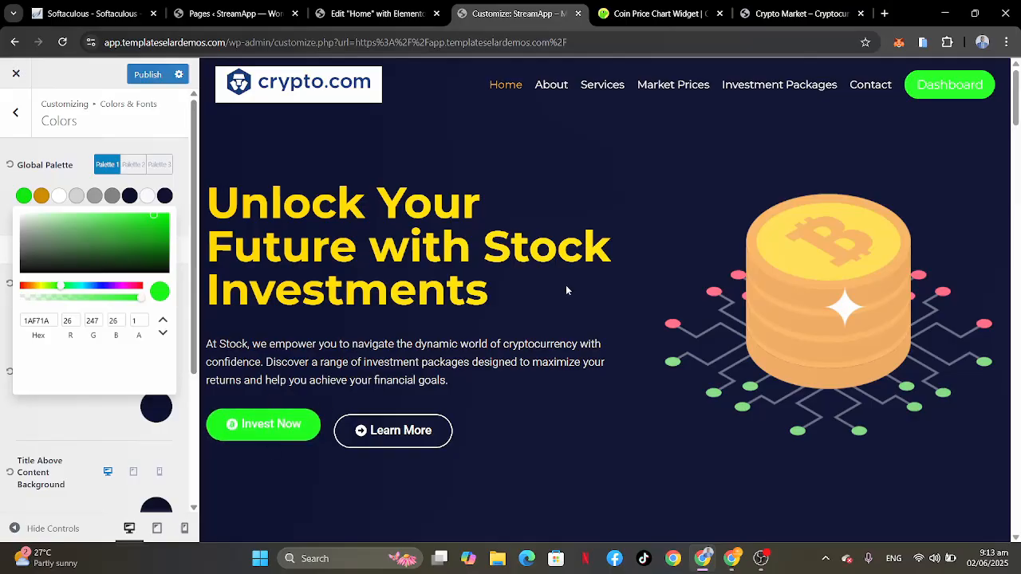
scroll(502, 332, "down", 10)
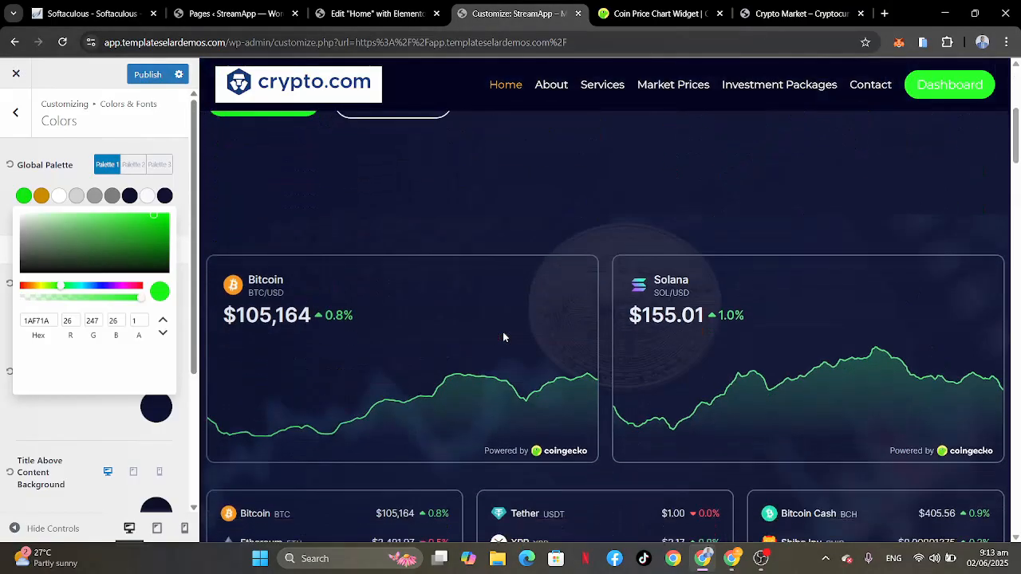
scroll(502, 332, "down", 8)
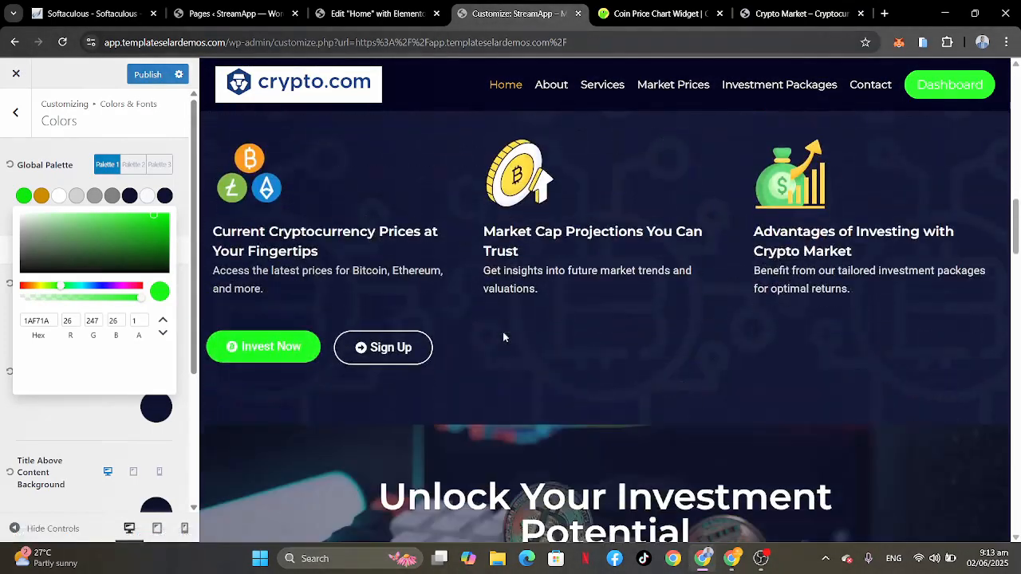
Step: Change Palette 1's first accent color to orange and close the color picker
scroll(514, 380, "down", 5)
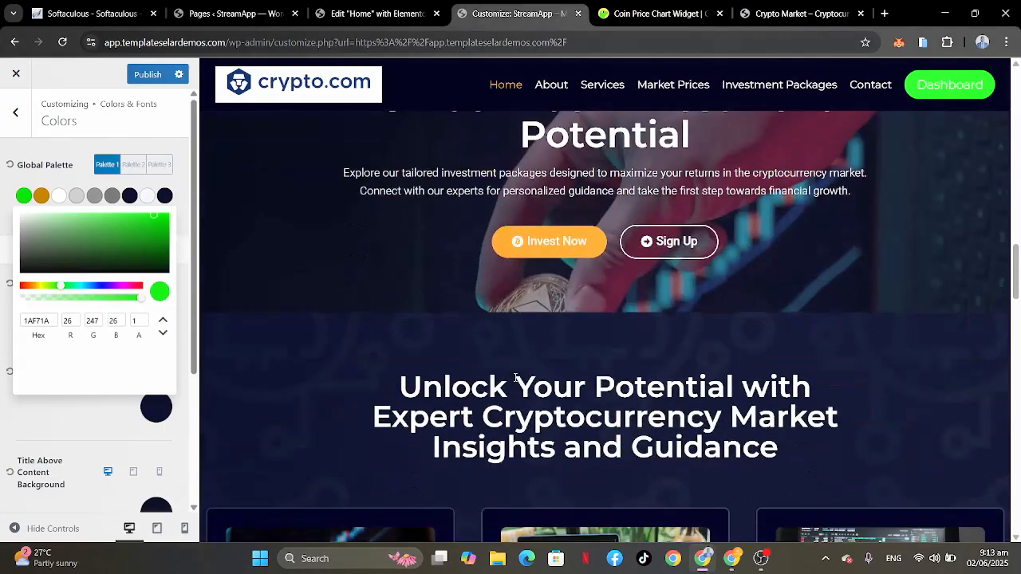
scroll(514, 380, "up", 4)
scroll(515, 378, "up", 18)
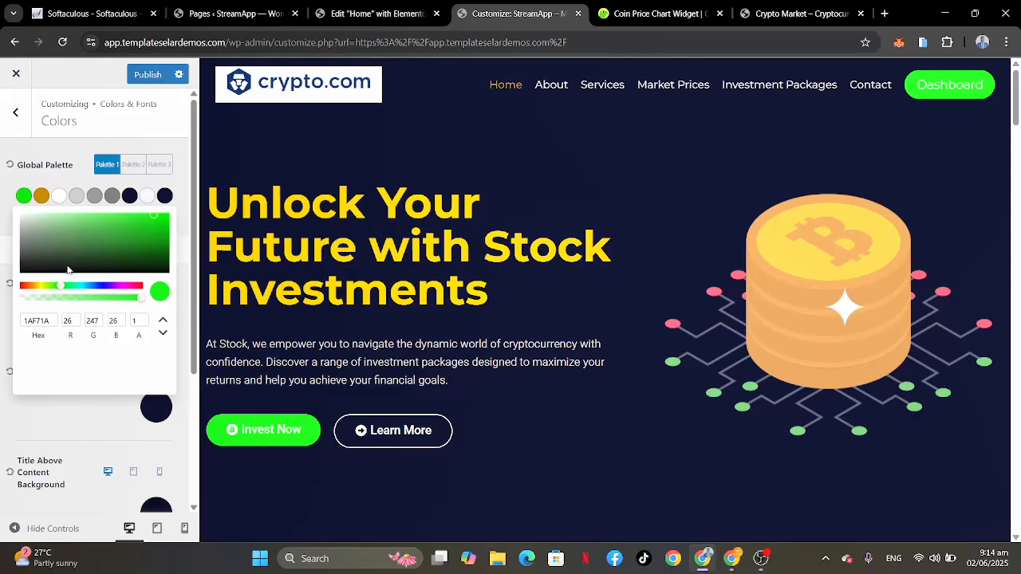
left_click(37, 287)
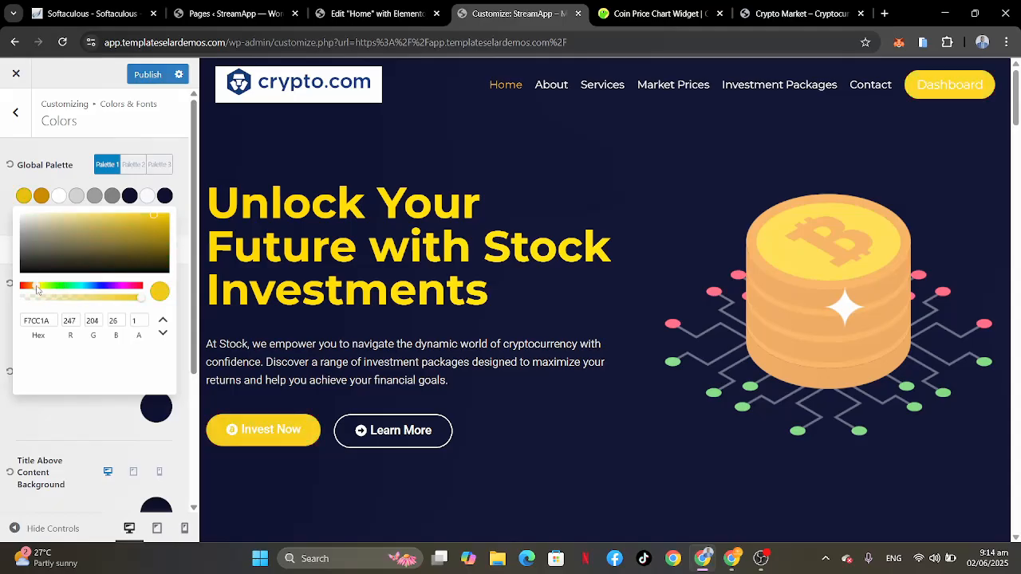
left_click_drag(37, 289, 32, 289)
right_click(32, 289)
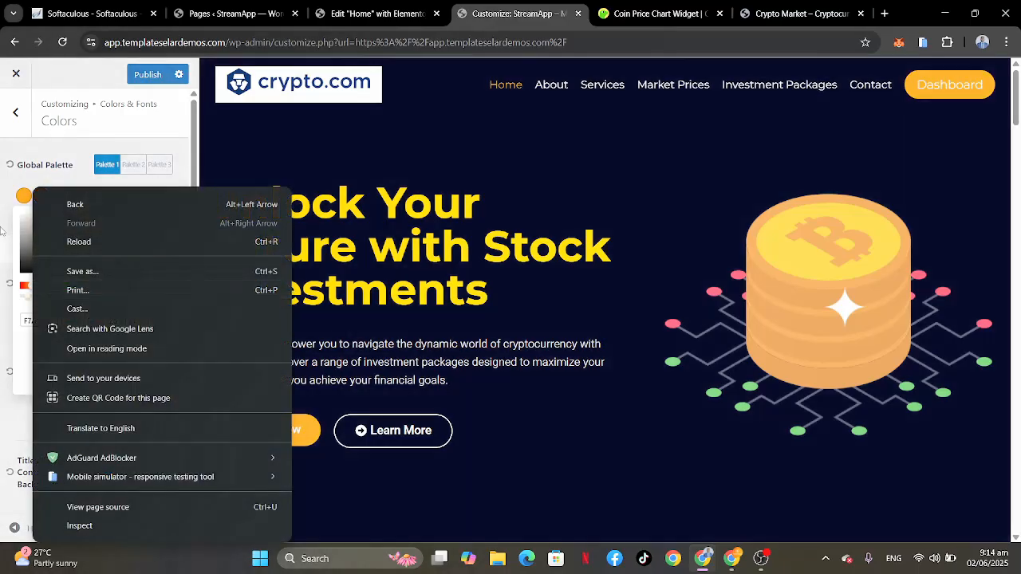
left_click(2, 207)
left_click(2, 206)
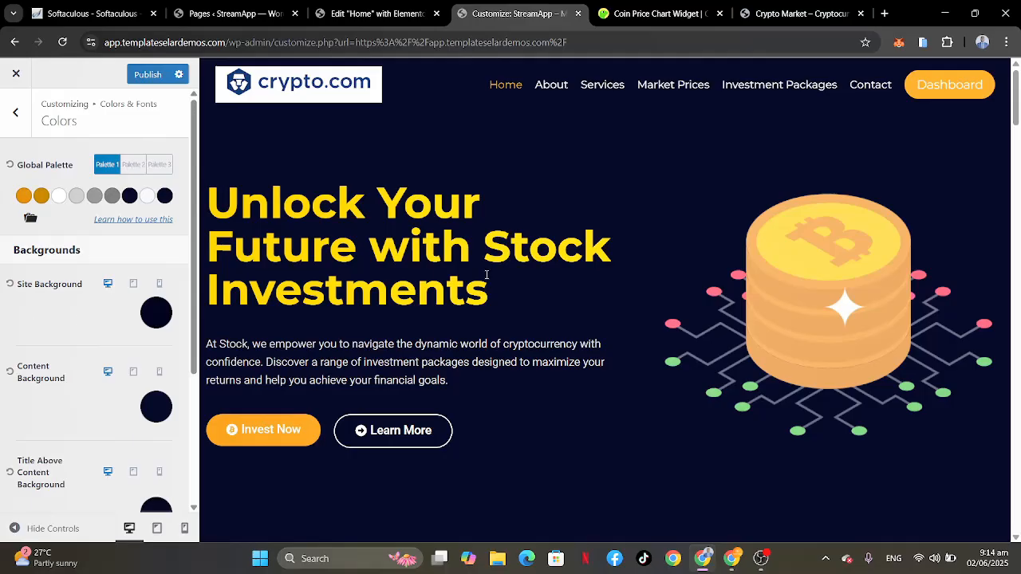
Step: Examine the Home page preview's sections and investment plan cards with the orange accent color
scroll(596, 315, "down", 4)
scroll(597, 324, "up", 4)
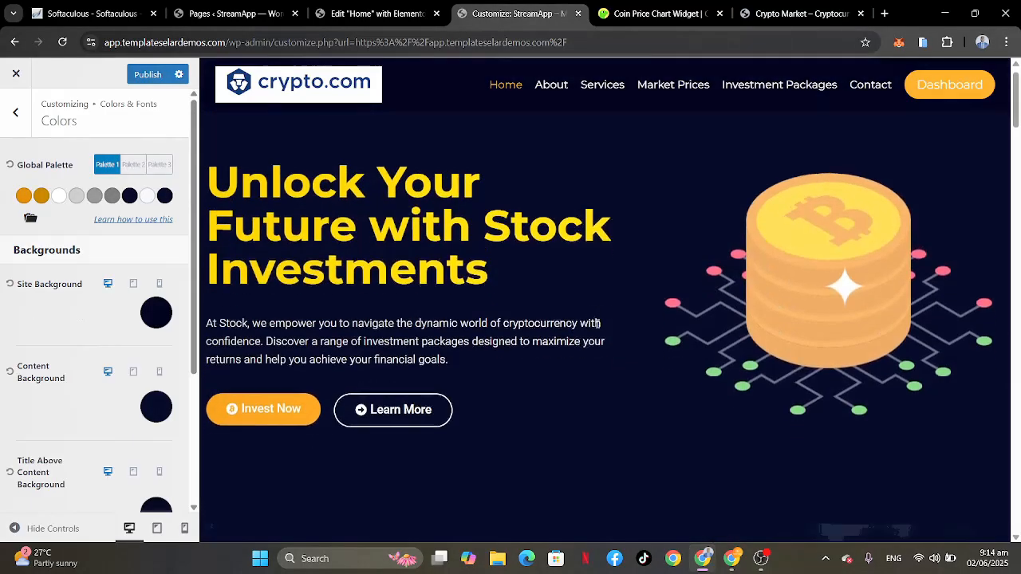
scroll(596, 328, "down", 12)
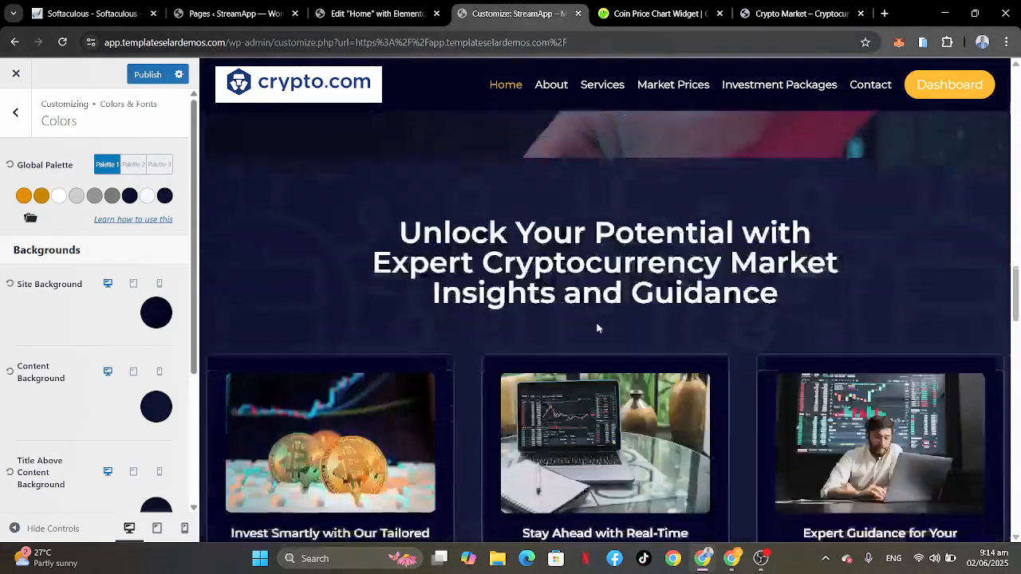
scroll(597, 328, "down", 5)
scroll(596, 328, "up", 5)
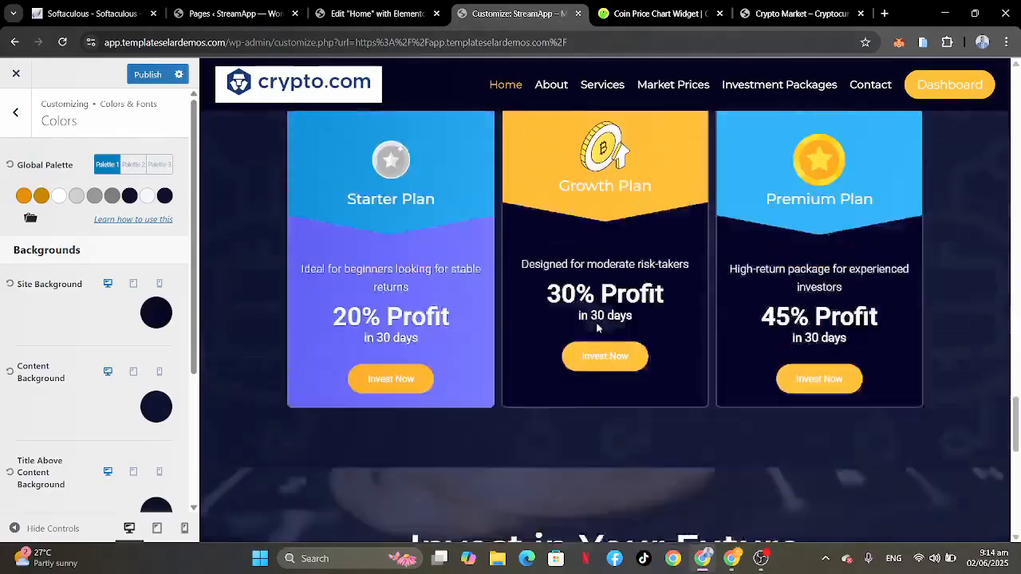
scroll(596, 328, "up", 3)
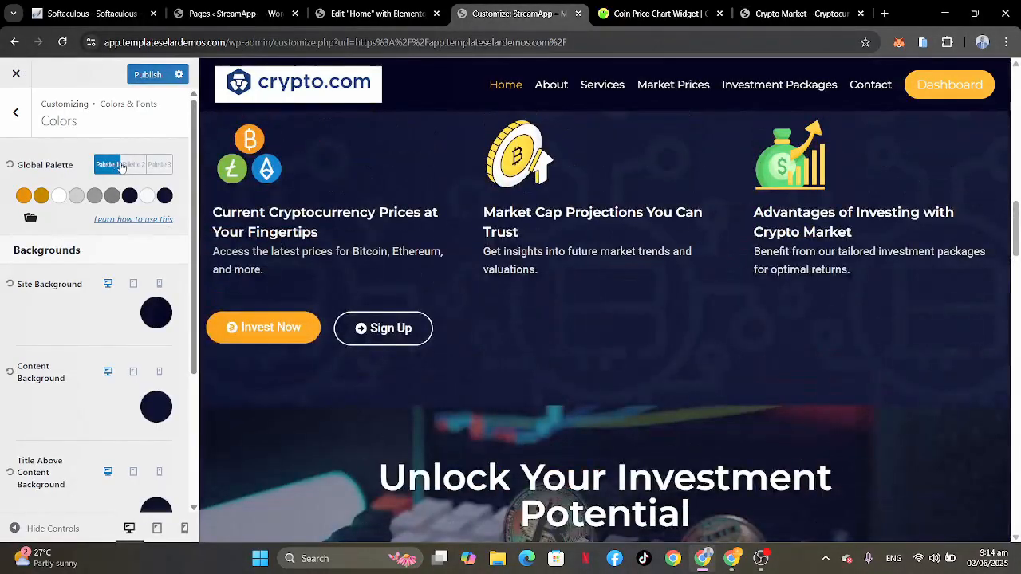
Step: Try Palette 2 and Palette 3 on the page preview, and switch the global palette back to Palette 1
left_click(133, 165)
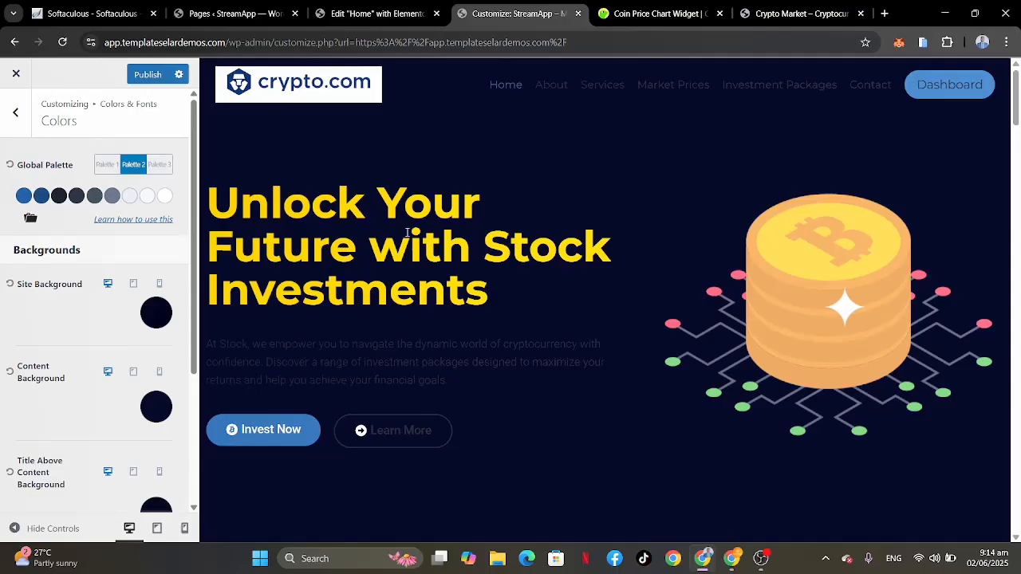
left_click(159, 164)
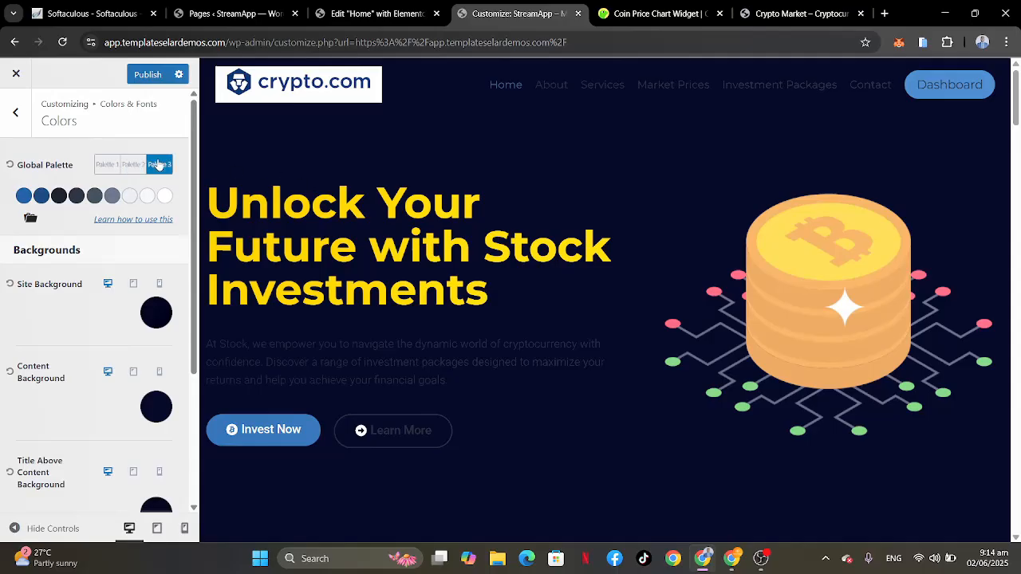
scroll(444, 297, "down", 10)
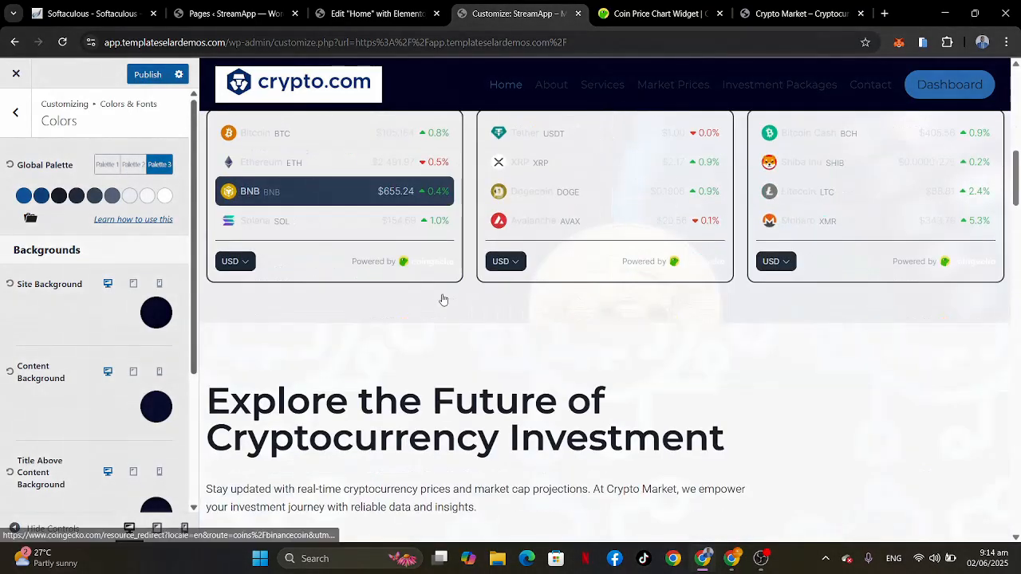
scroll(444, 297, "down", 10)
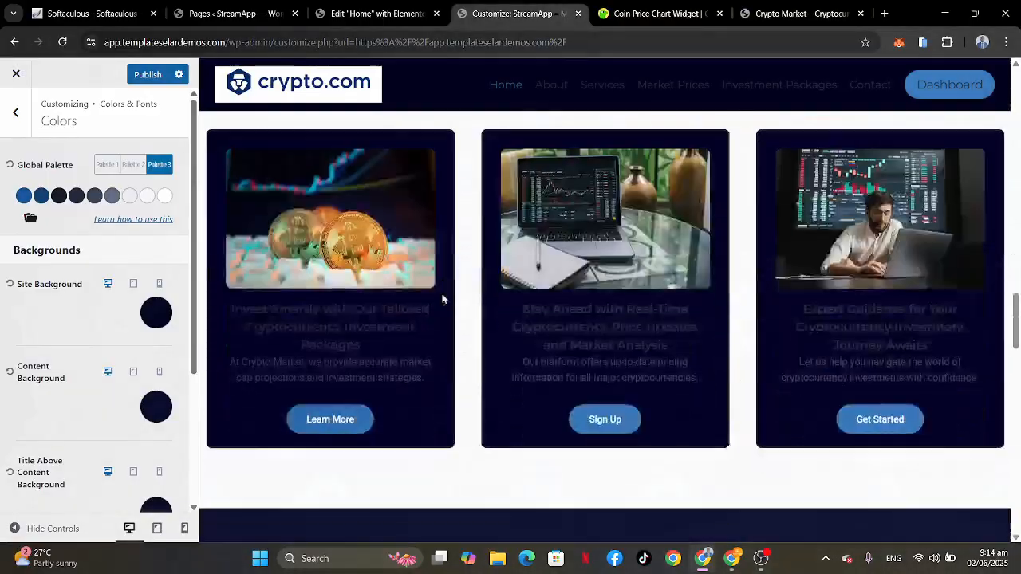
scroll(443, 294, "down", 2)
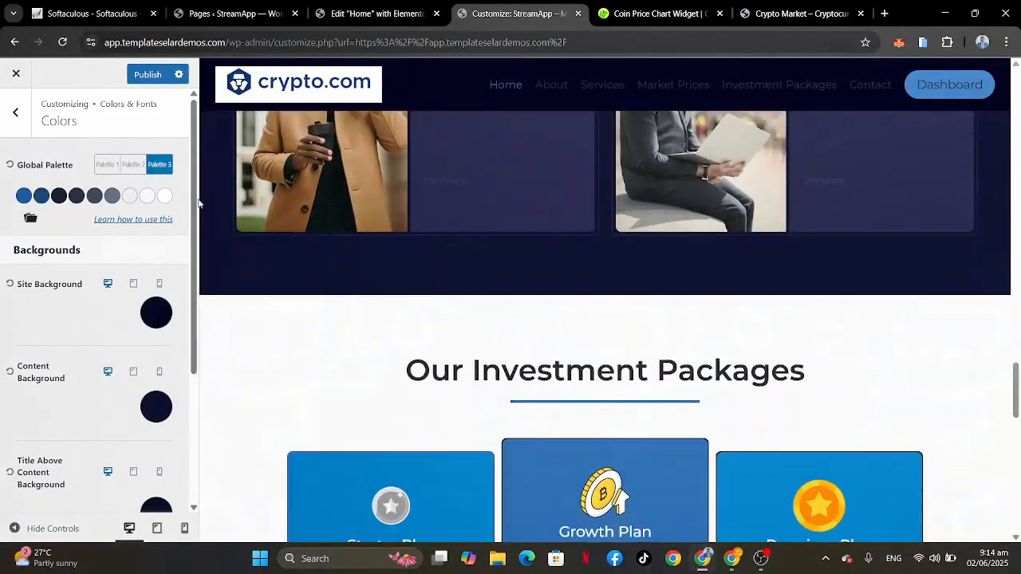
left_click(107, 165)
scroll(648, 340, "up", 20)
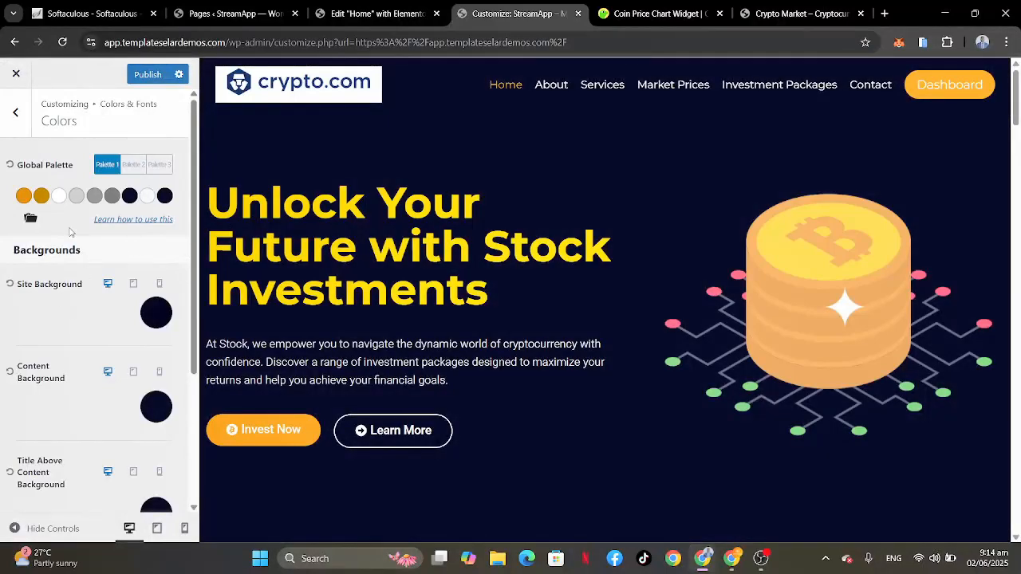
Step: Leave the color settings and open the Typography settings of Colors & Fonts
left_click(22, 113)
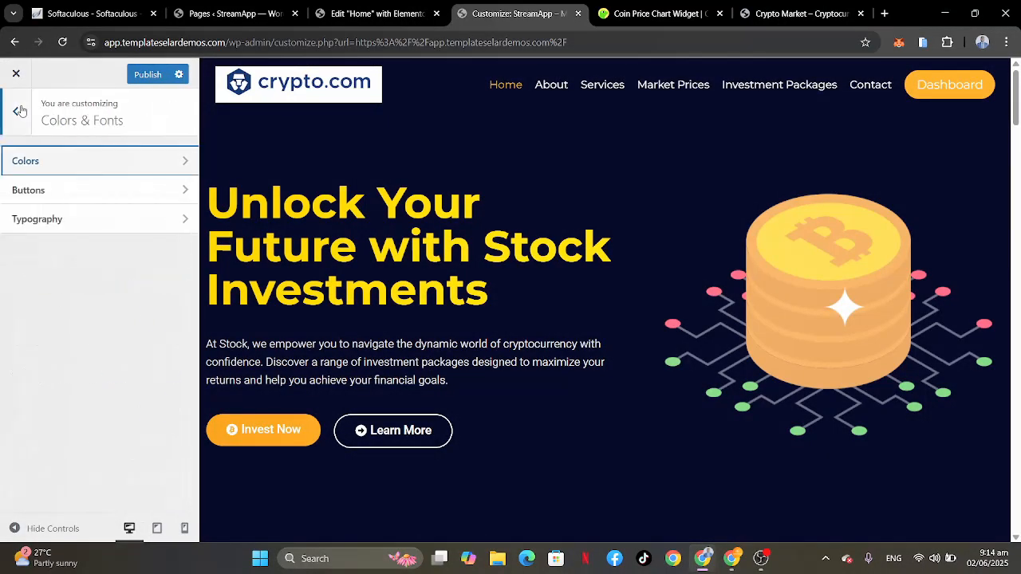
left_click(44, 227)
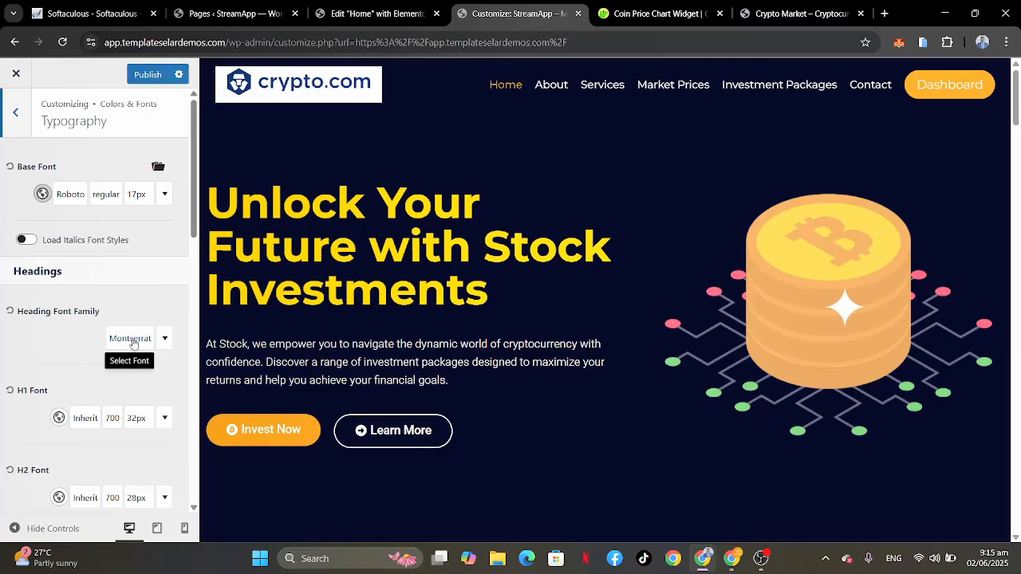
Step: Set the heading font family to Playfair Display and check the headings on the page preview
left_click(132, 341)
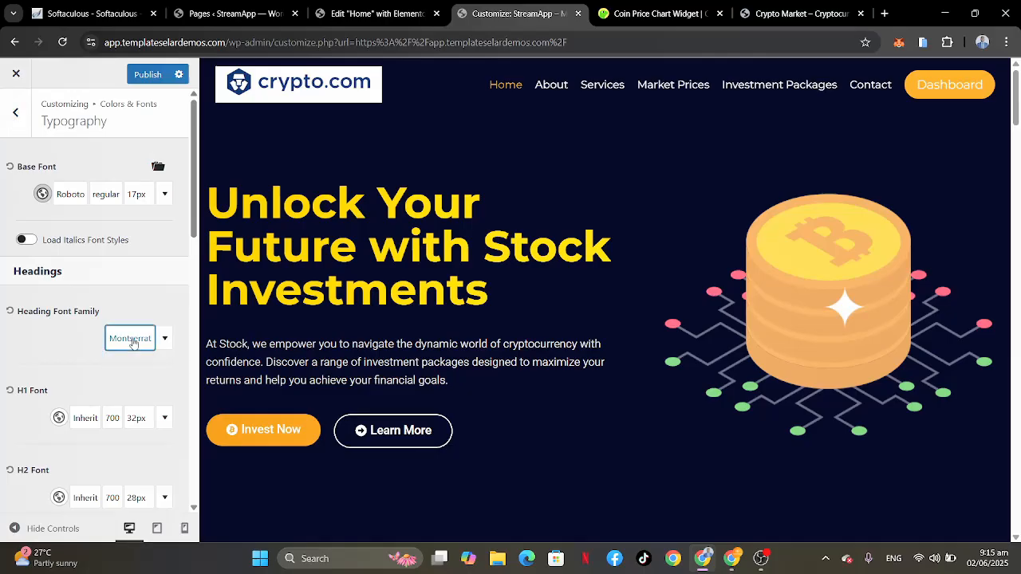
left_click(132, 340)
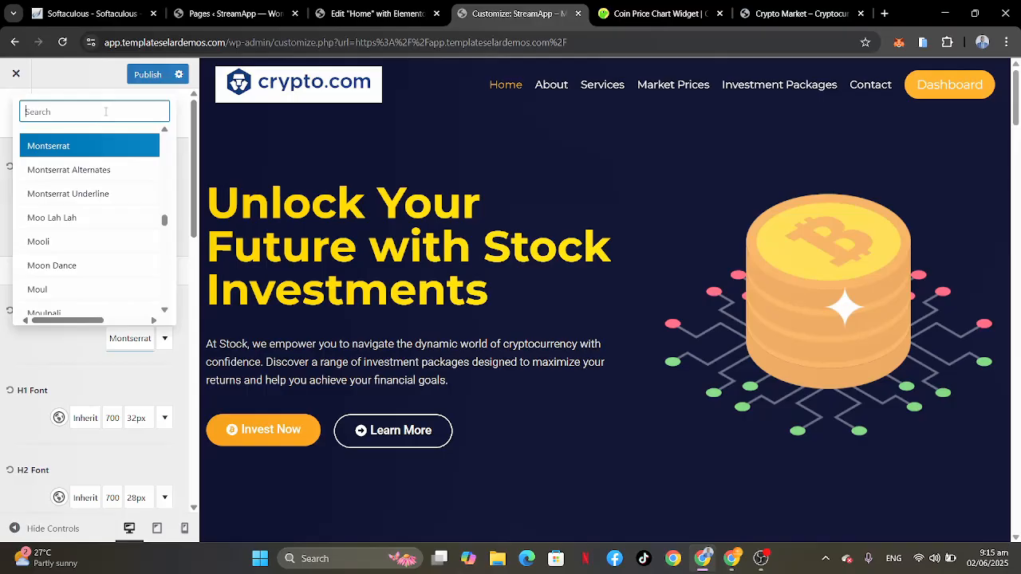
type("display")
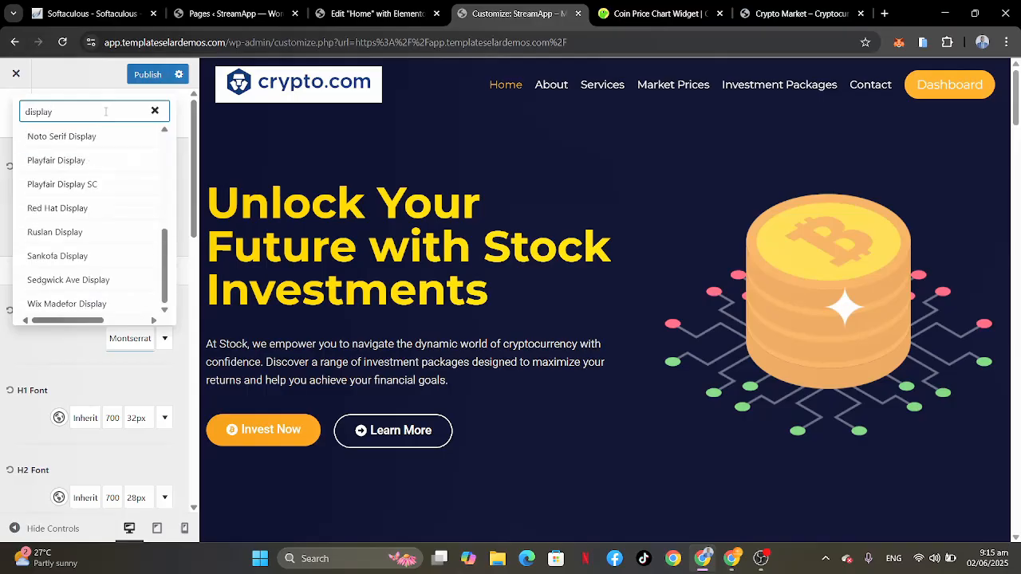
left_click(52, 162)
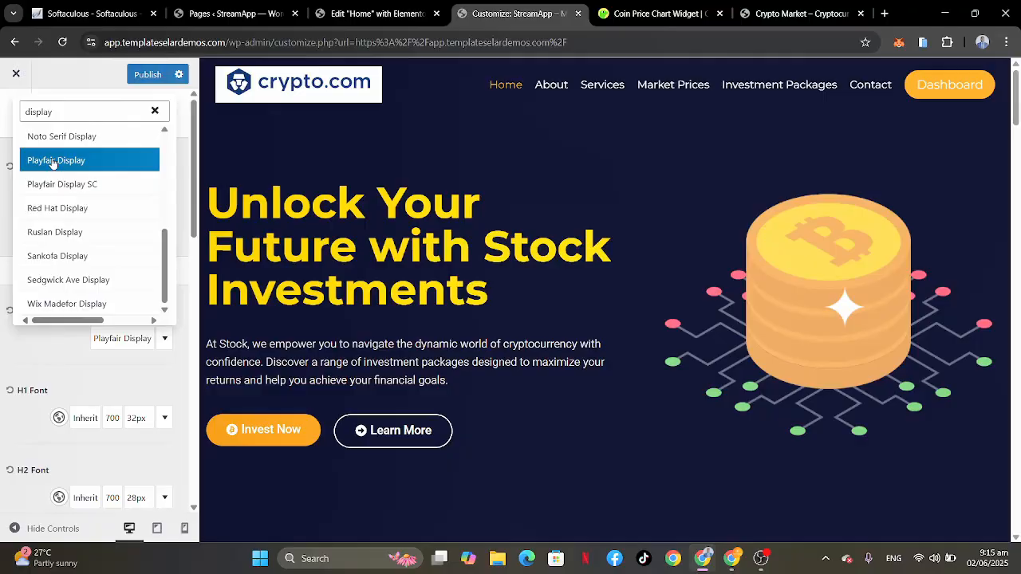
left_click(2, 232)
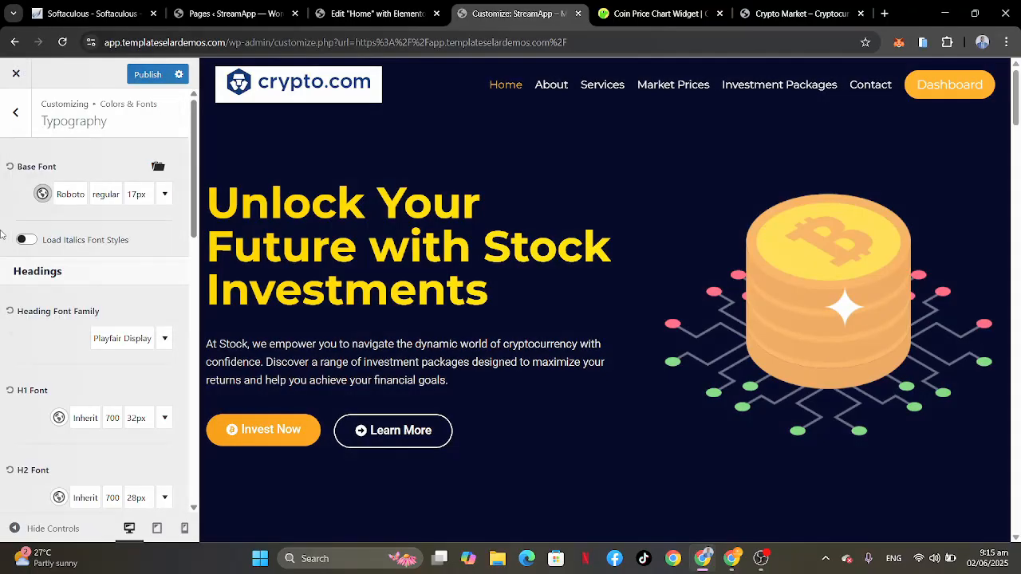
scroll(559, 331, "down", 10)
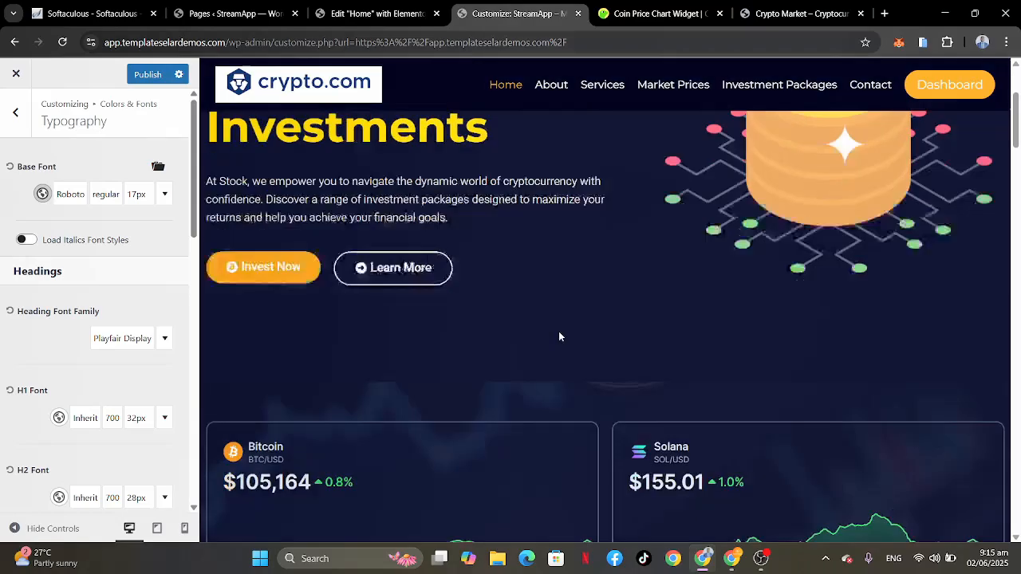
scroll(559, 333, "down", 5)
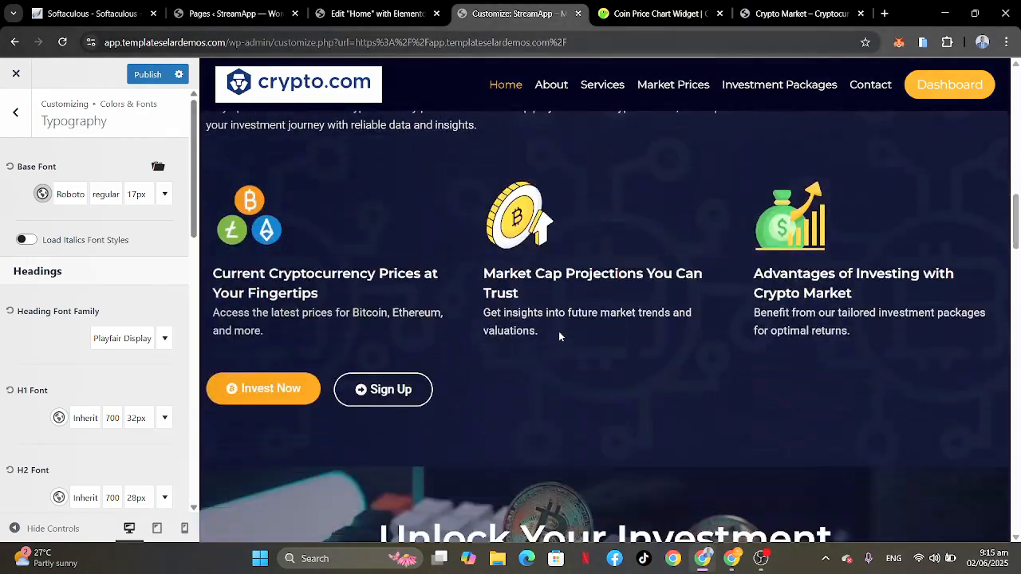
scroll(559, 332, "up", 2)
scroll(559, 331, "up", 10)
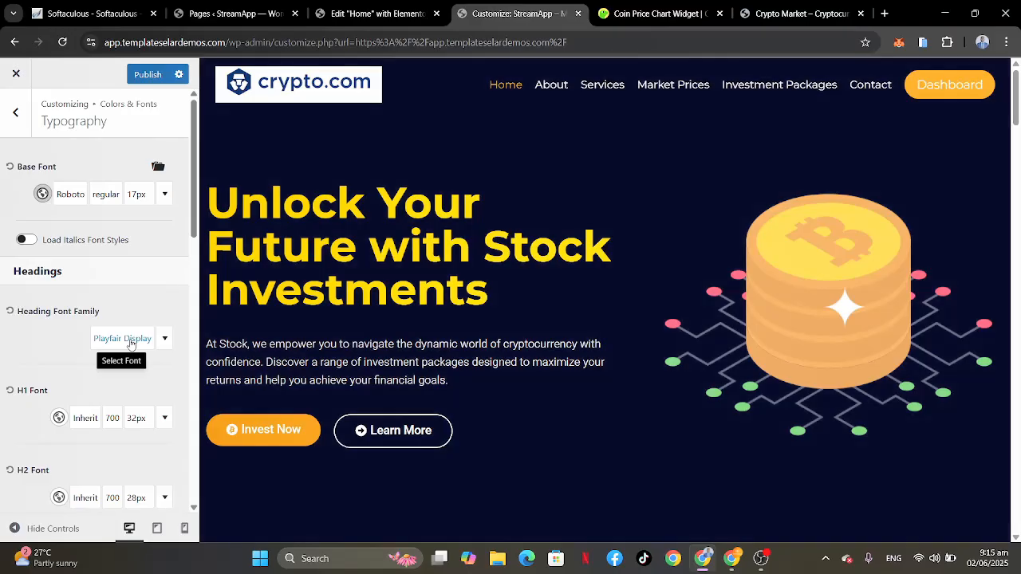
Step: Set the heading font family back to Montserrat
left_click(131, 344)
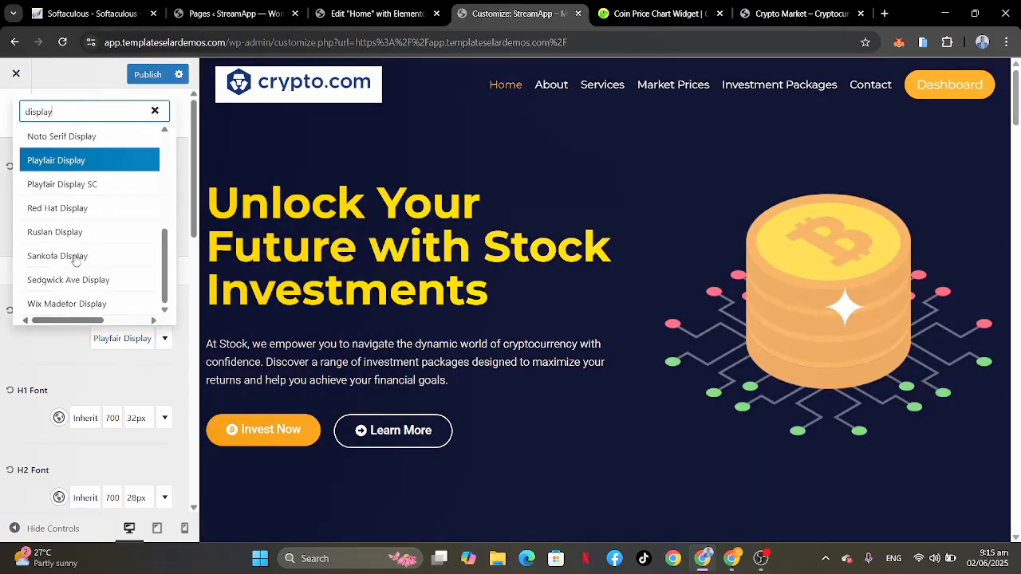
left_click_drag(71, 117, 2, 114)
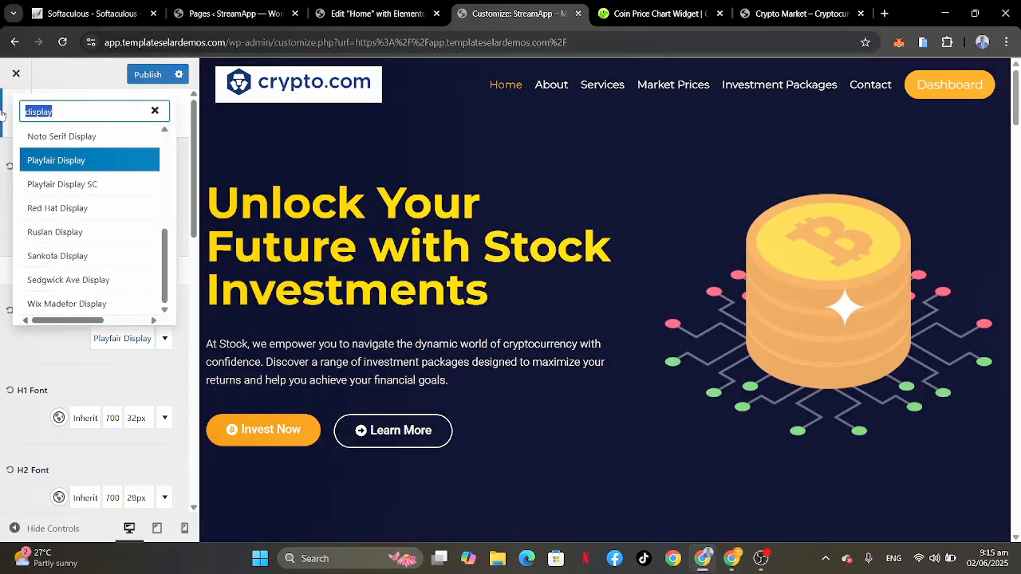
type("monts")
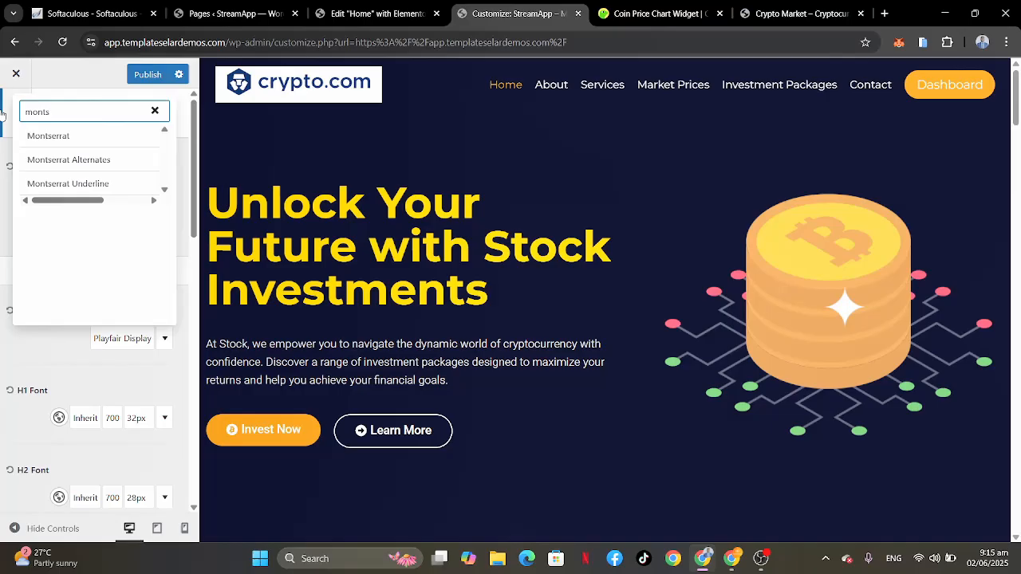
left_click(43, 136)
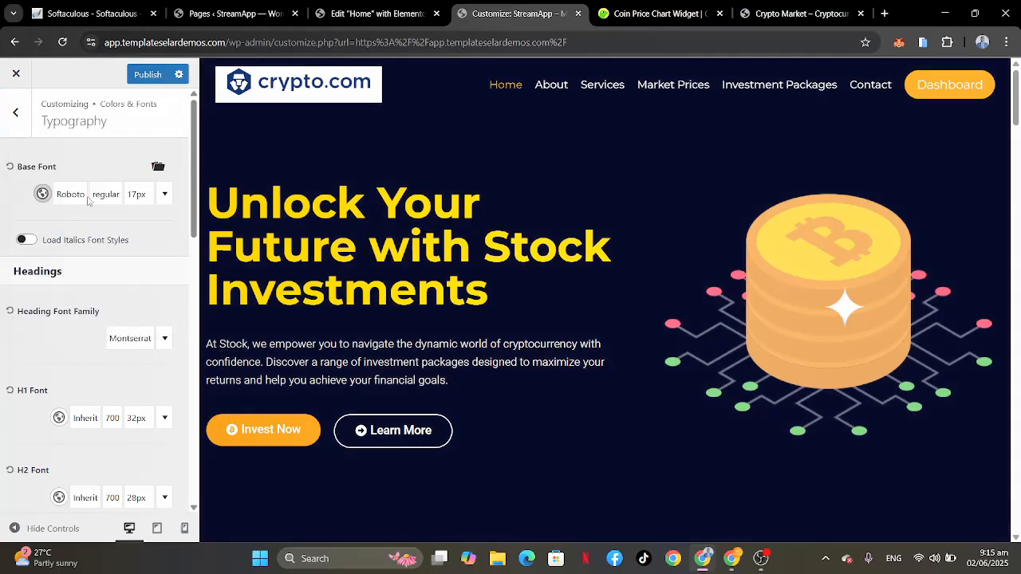
Step: Set the base font family to Playfair Display
left_click(70, 196)
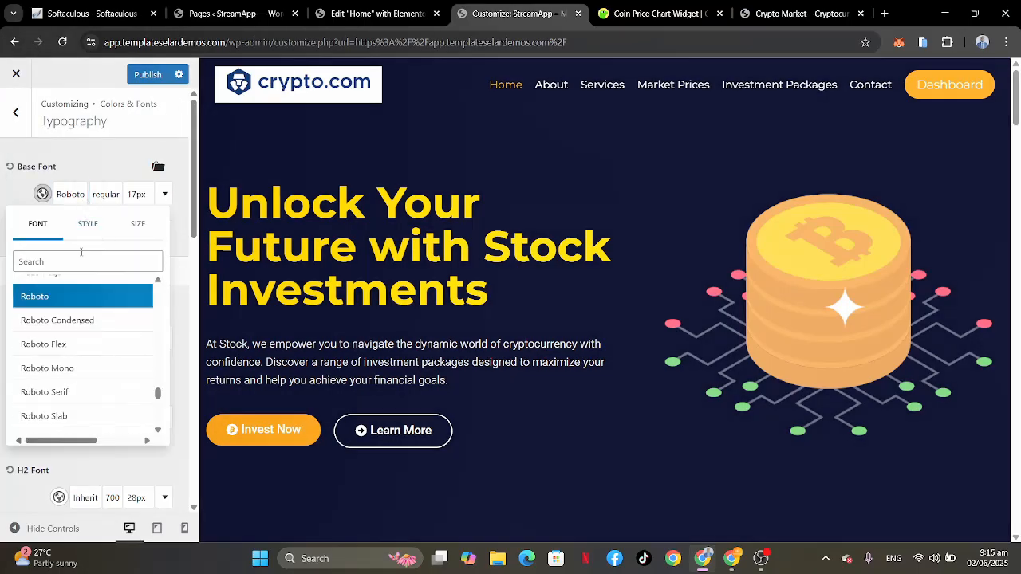
left_click(77, 264)
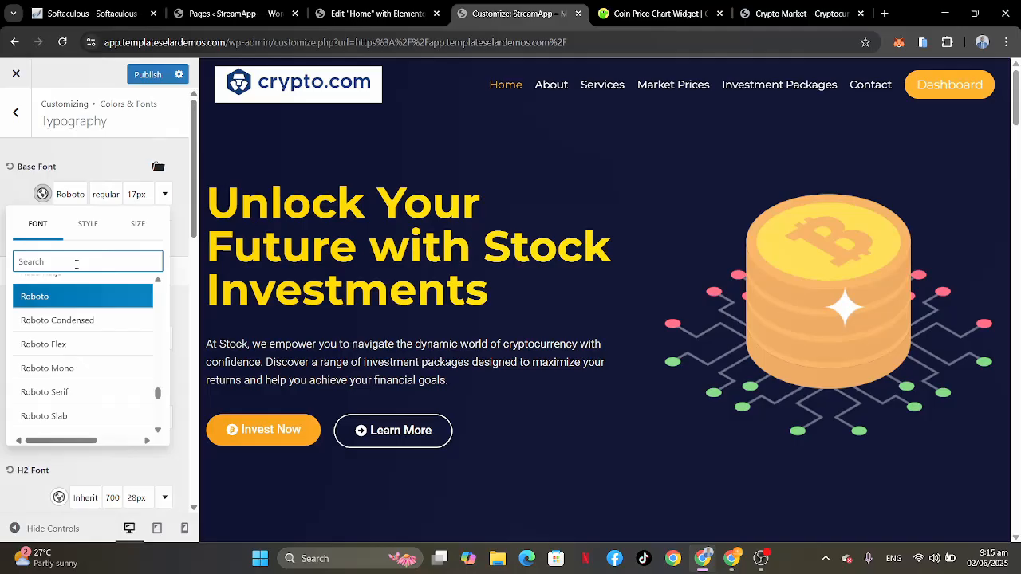
type("monts")
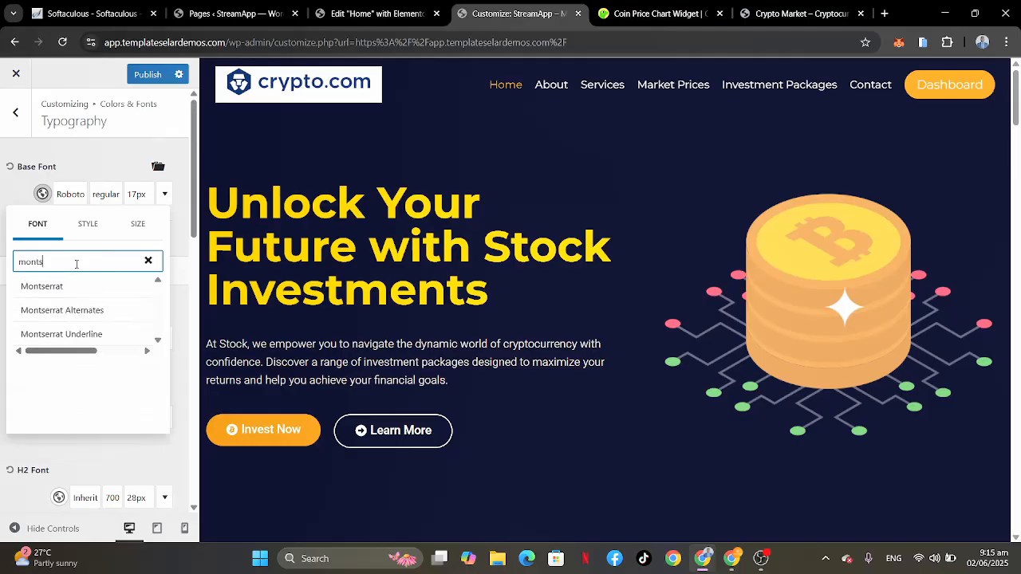
key("BackSpace")
key("BackSpace")
key("BackSpace")
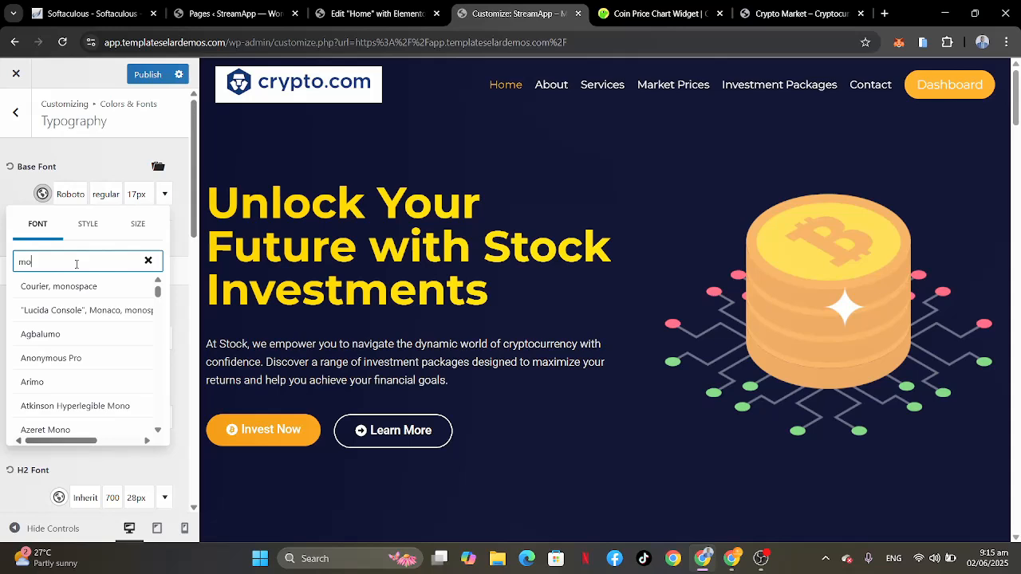
key("BackSpace")
key("BackSpace")
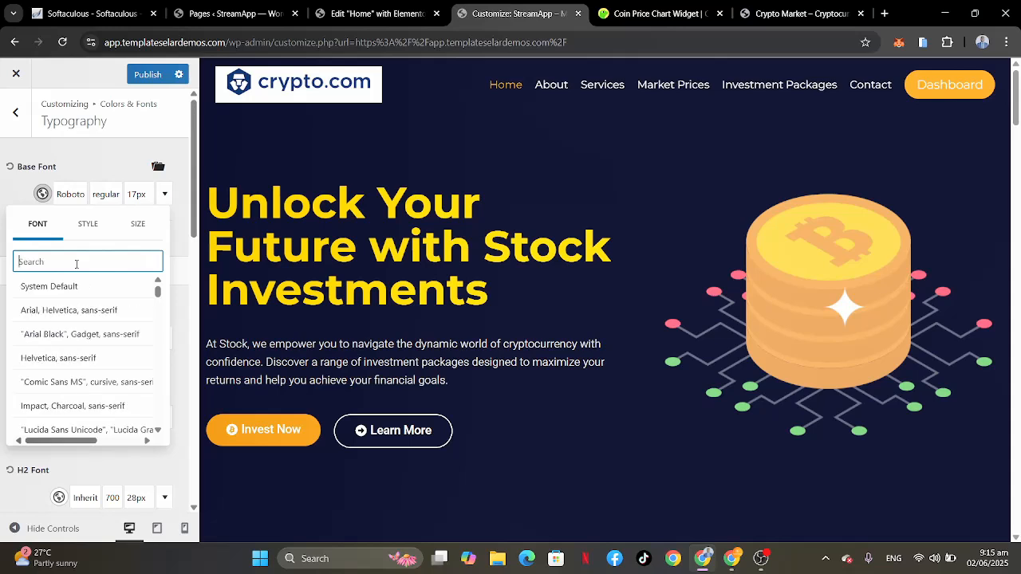
type("playfa")
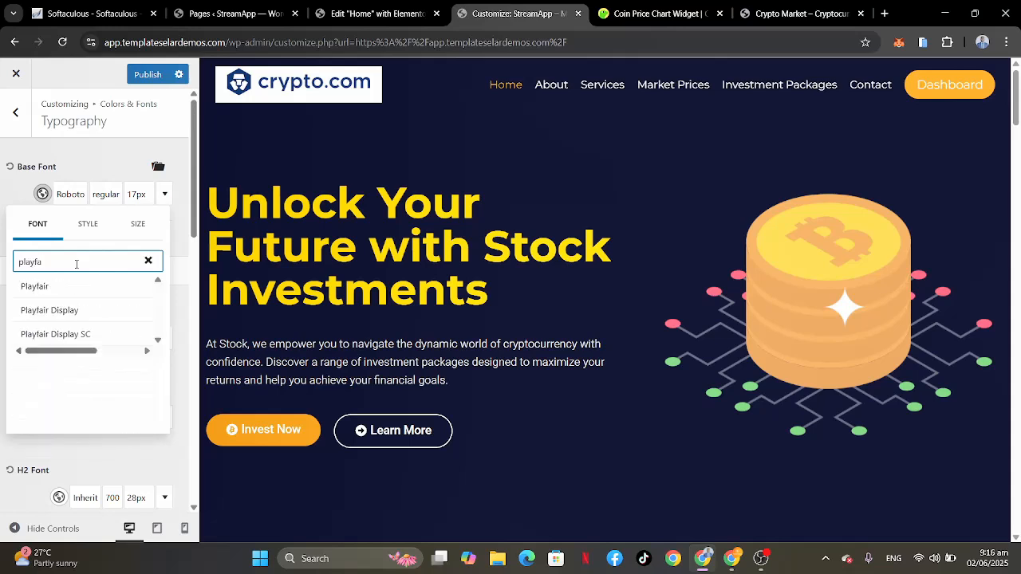
left_click(44, 314)
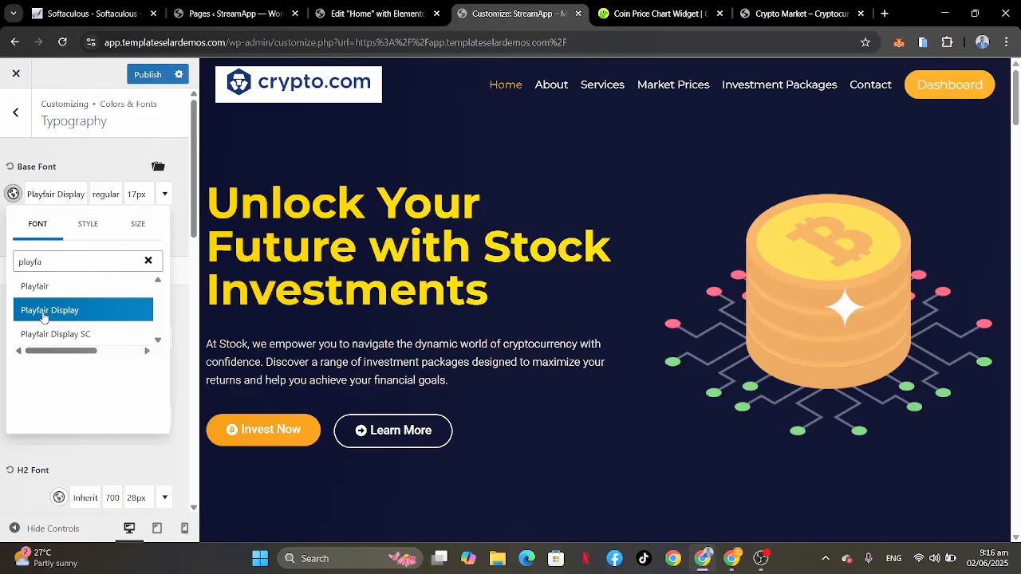
Step: Check the base font on the page preview, set the base font family back to Roboto and publish the changes
scroll(651, 309, "down", 8)
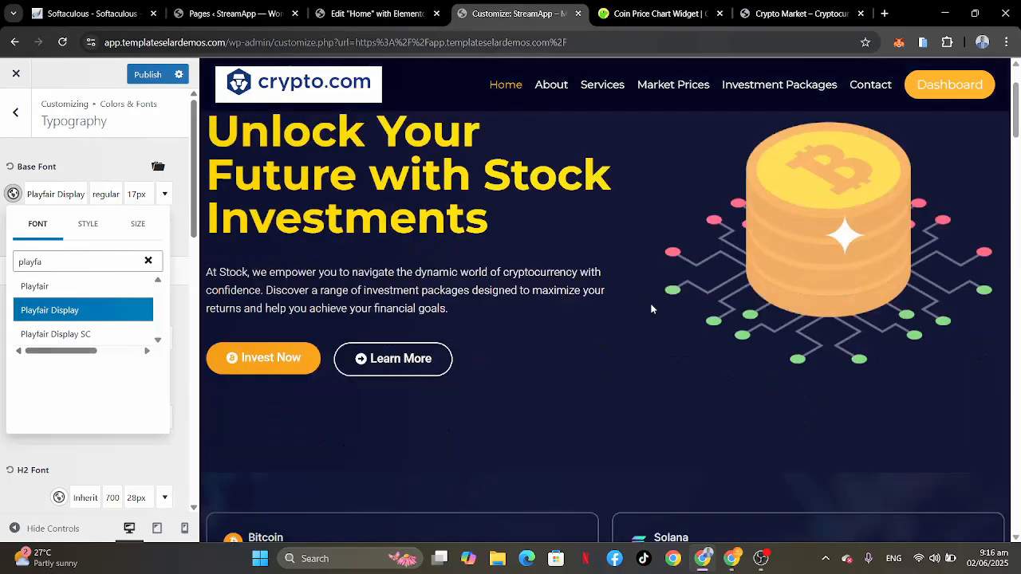
scroll(651, 309, "down", 3)
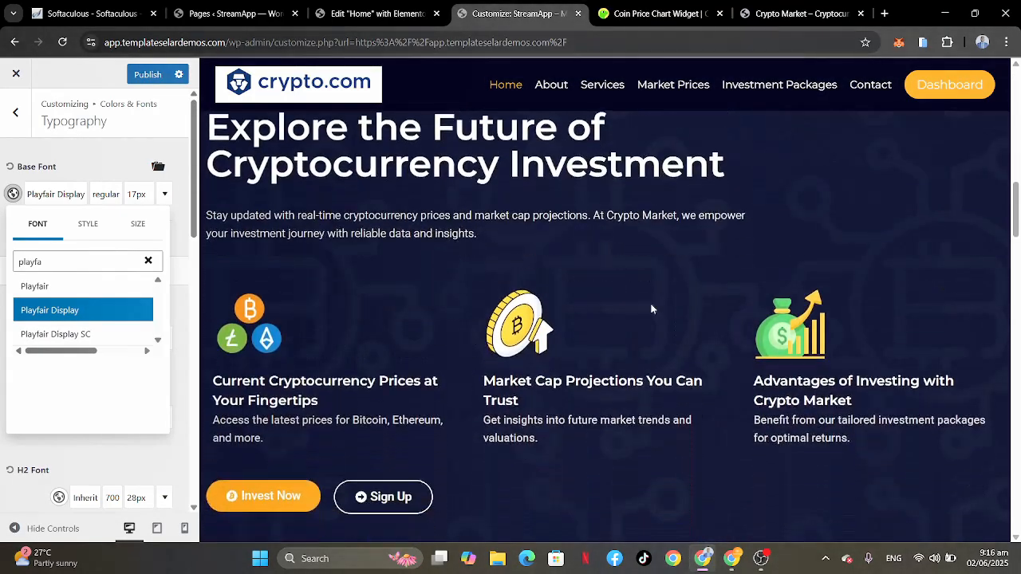
scroll(651, 310, "down", 4)
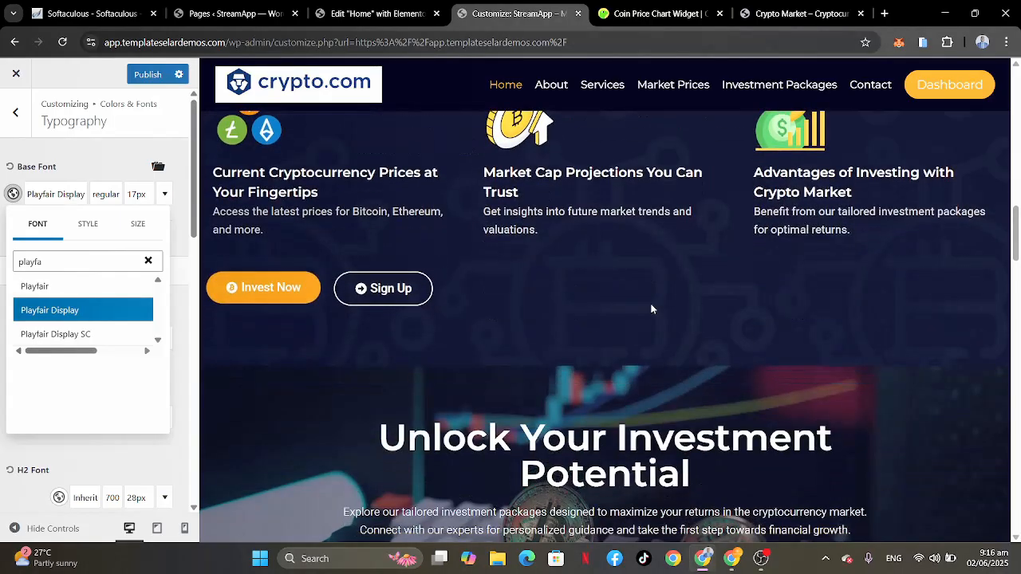
scroll(651, 306, "up", 12)
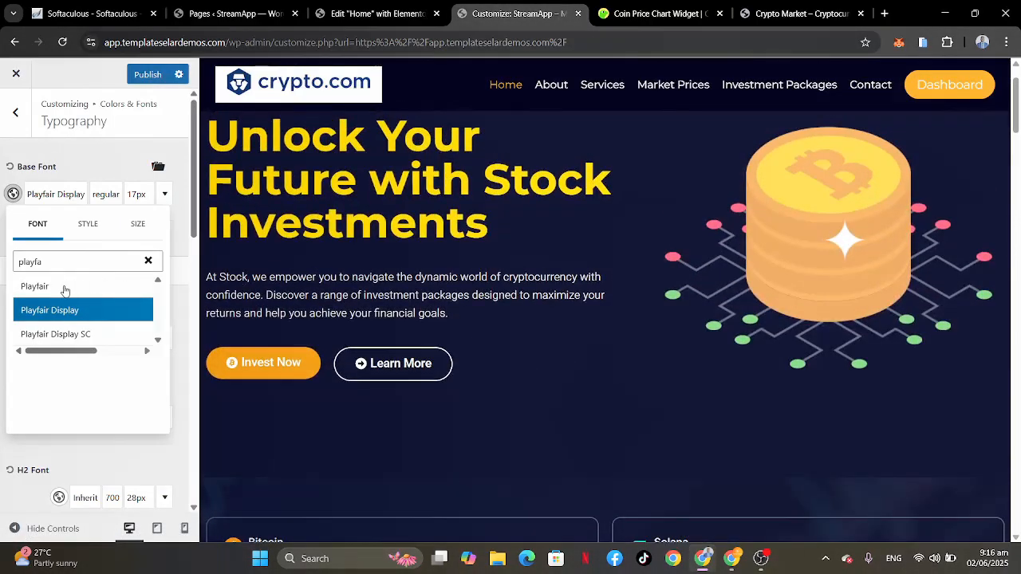
left_click_drag(56, 259, 3, 263)
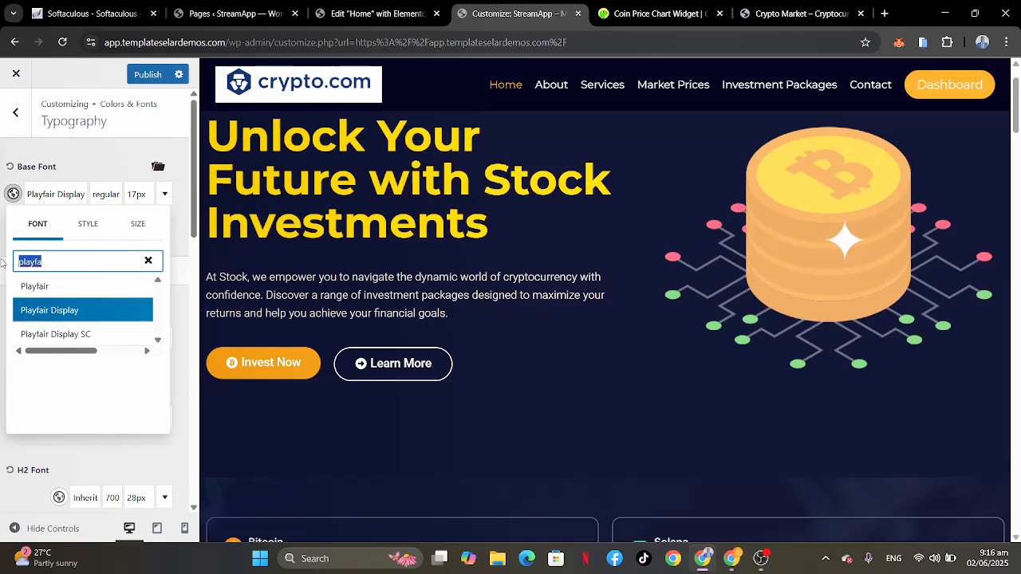
type("robot")
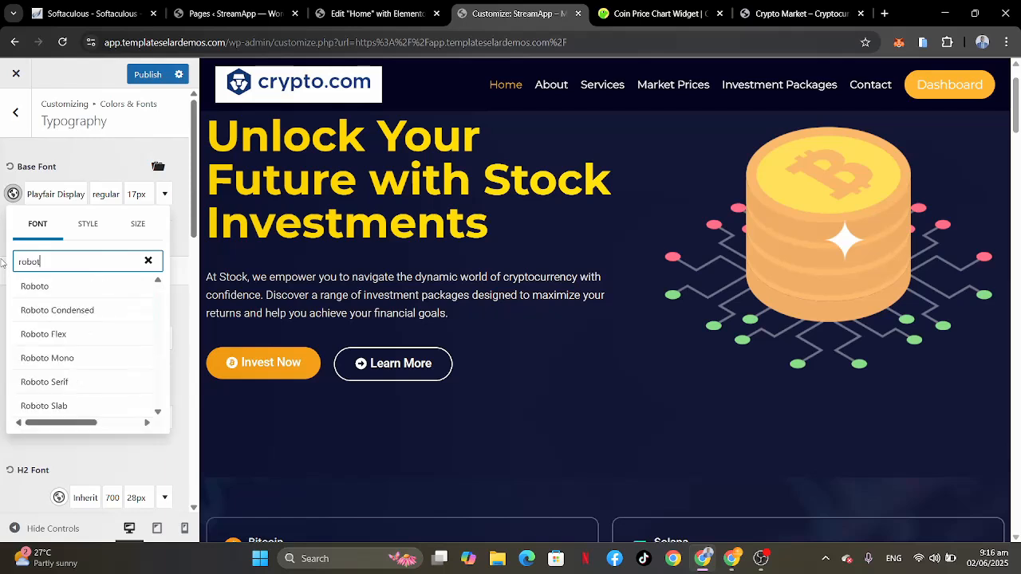
left_click(35, 286)
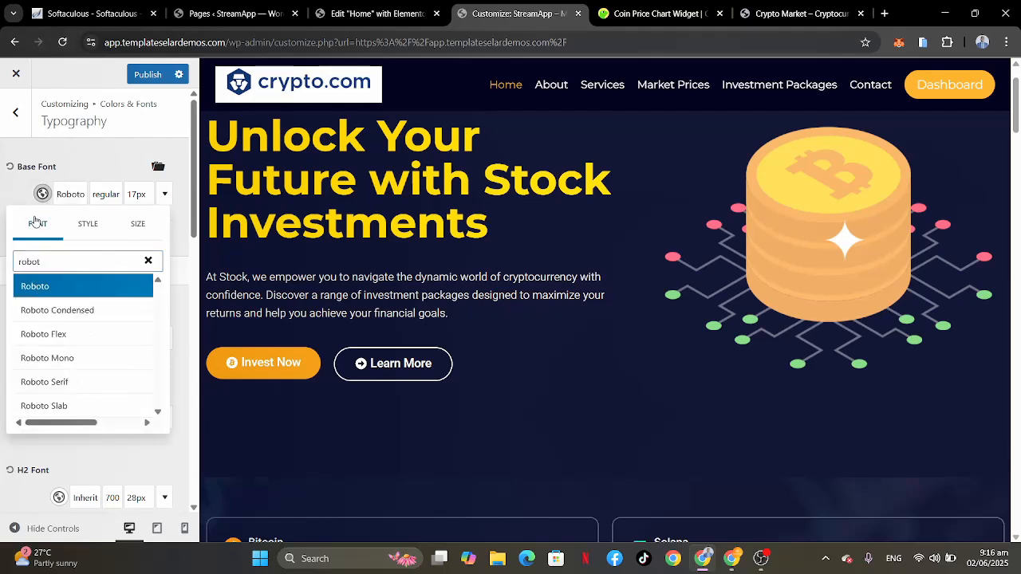
left_click(18, 190)
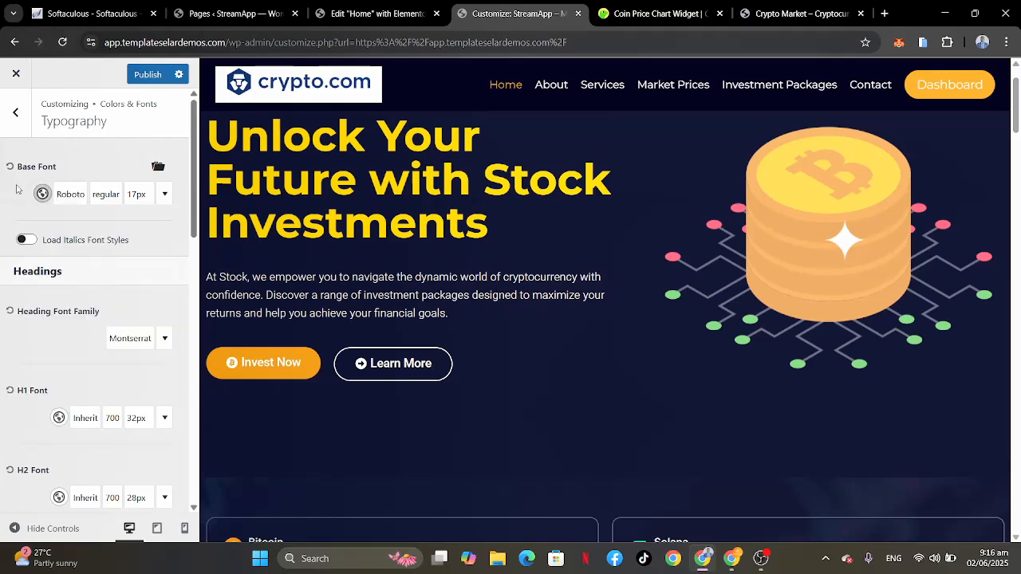
left_click(156, 77)
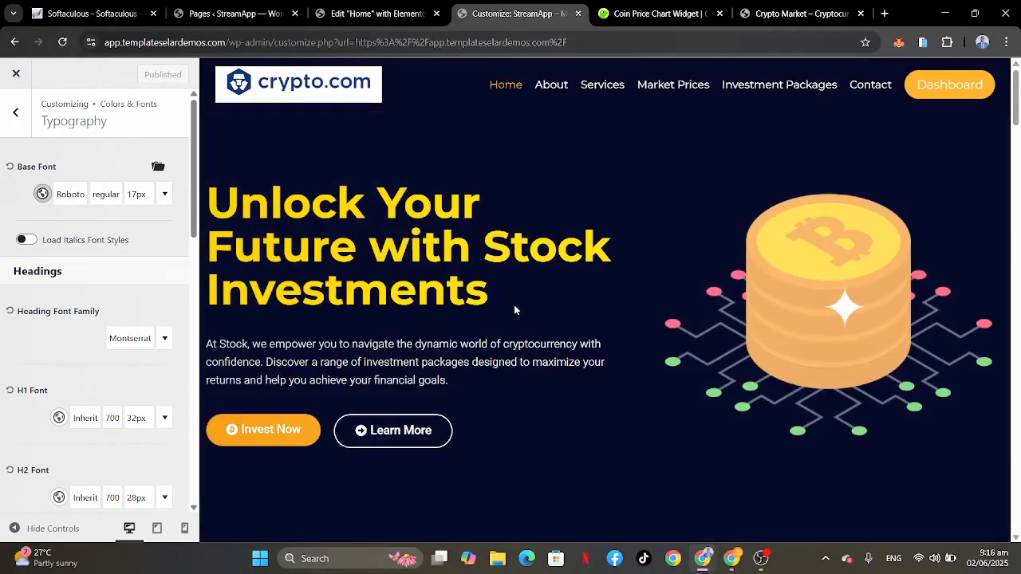
Step: Leave the Typography and Colors & Fonts settings, check the home page preview and close the Customizer
left_click(15, 112)
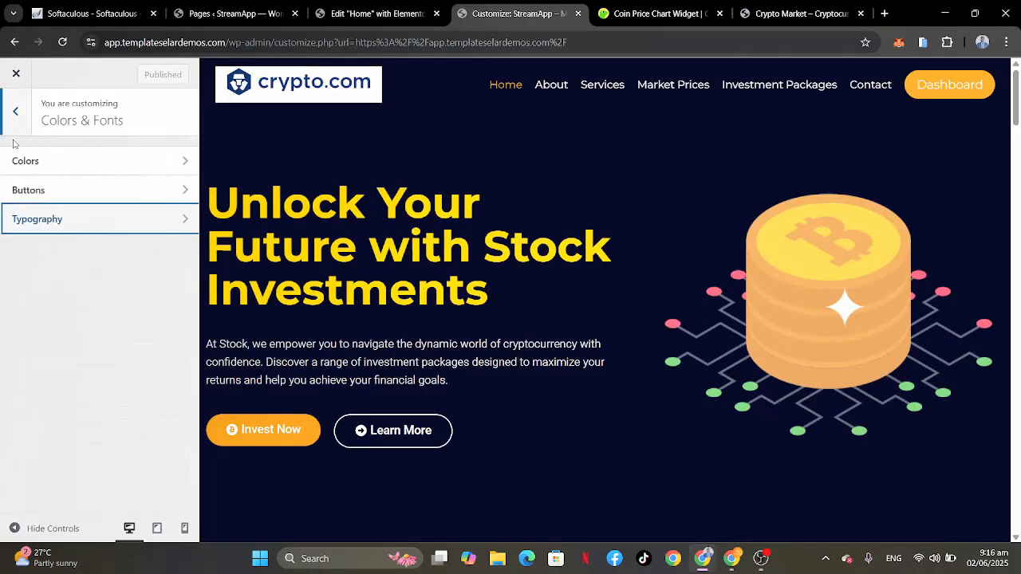
left_click(17, 128)
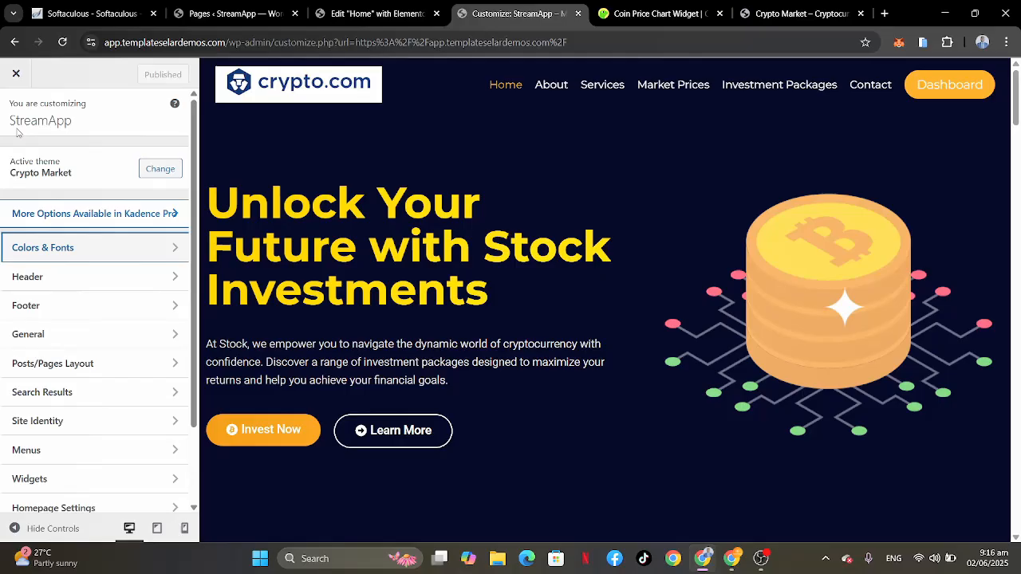
scroll(404, 236, "down", 8)
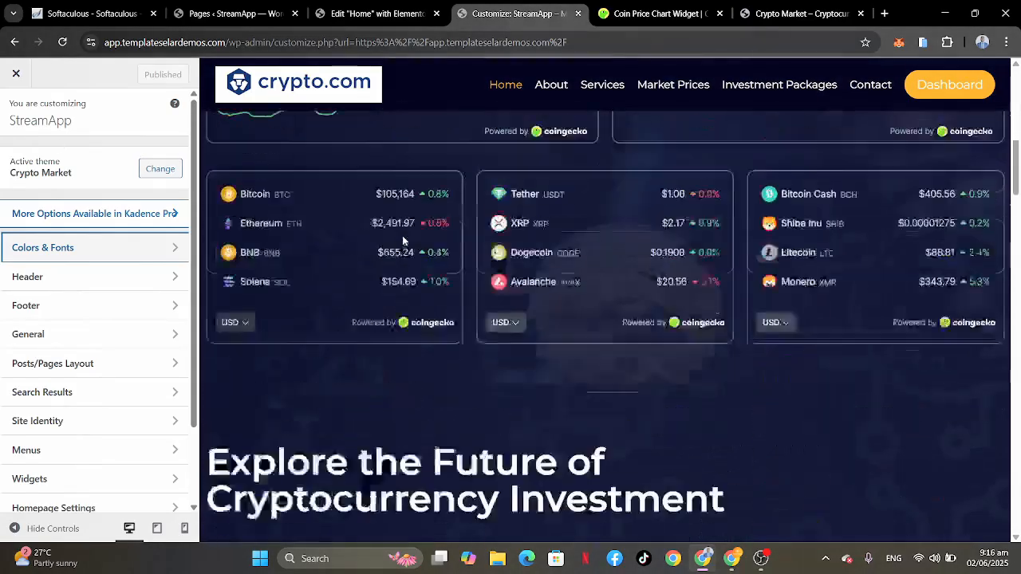
scroll(404, 236, "up", 8)
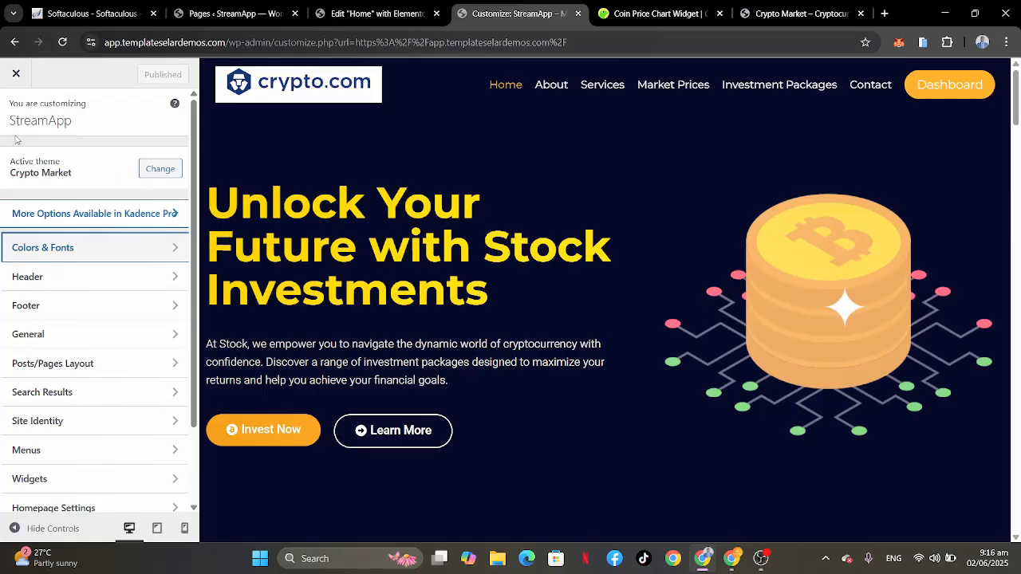
left_click(15, 72)
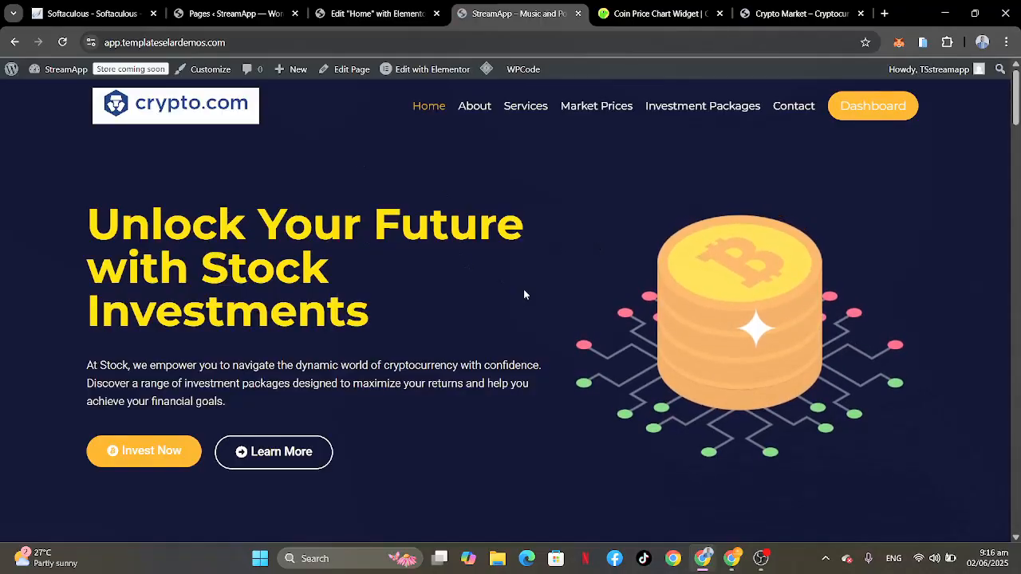
Step: Open the Dashboard page from the site header and examine its side navigation, price charts, balance box, shortcut cards and support buttons
left_click(864, 109)
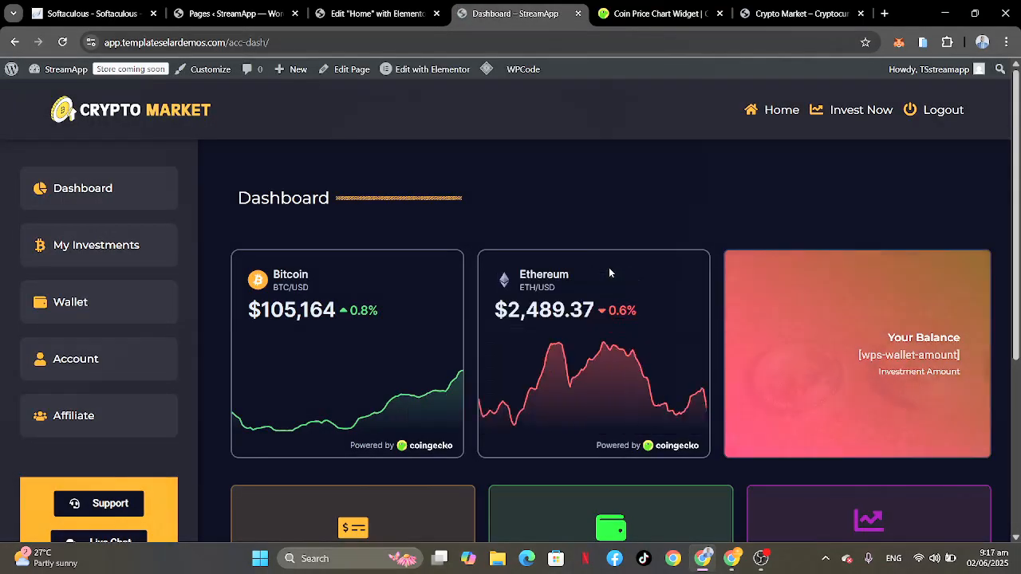
scroll(609, 273, "down", 2)
scroll(610, 273, "up", 2)
scroll(610, 273, "down", 3)
scroll(609, 273, "up", 3)
scroll(825, 379, "down", 3)
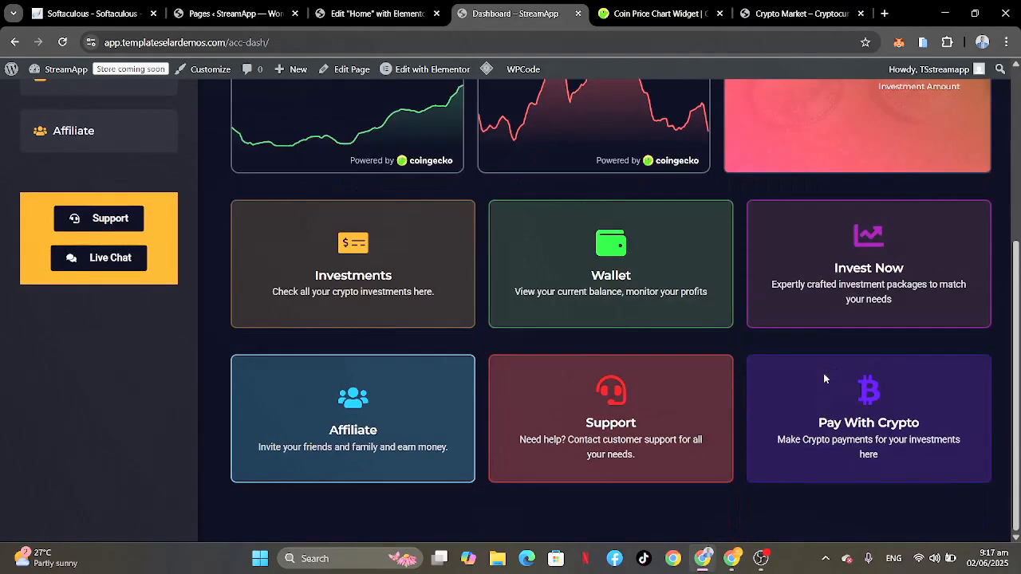
scroll(825, 379, "up", 3)
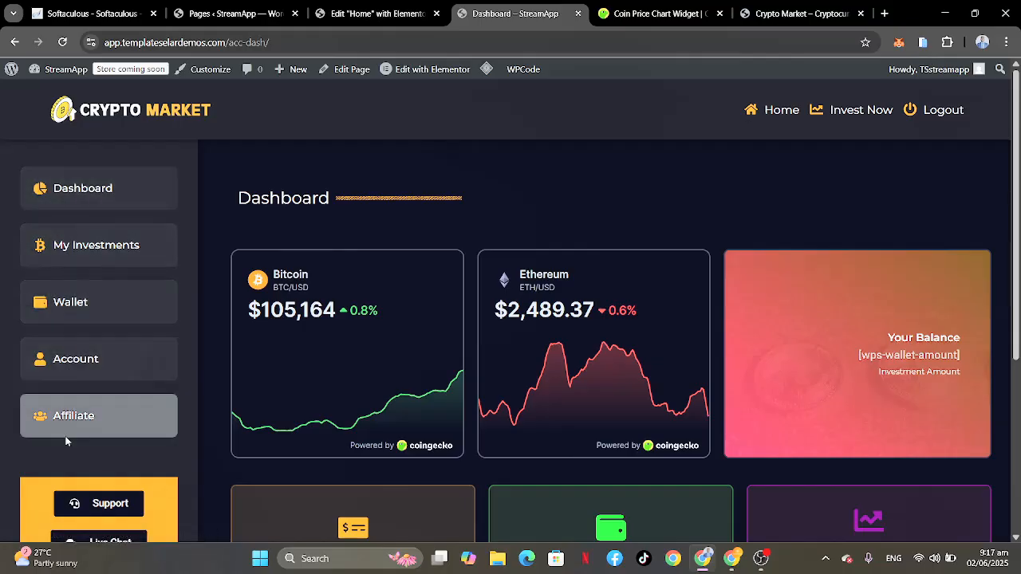
scroll(76, 475, "down", 2)
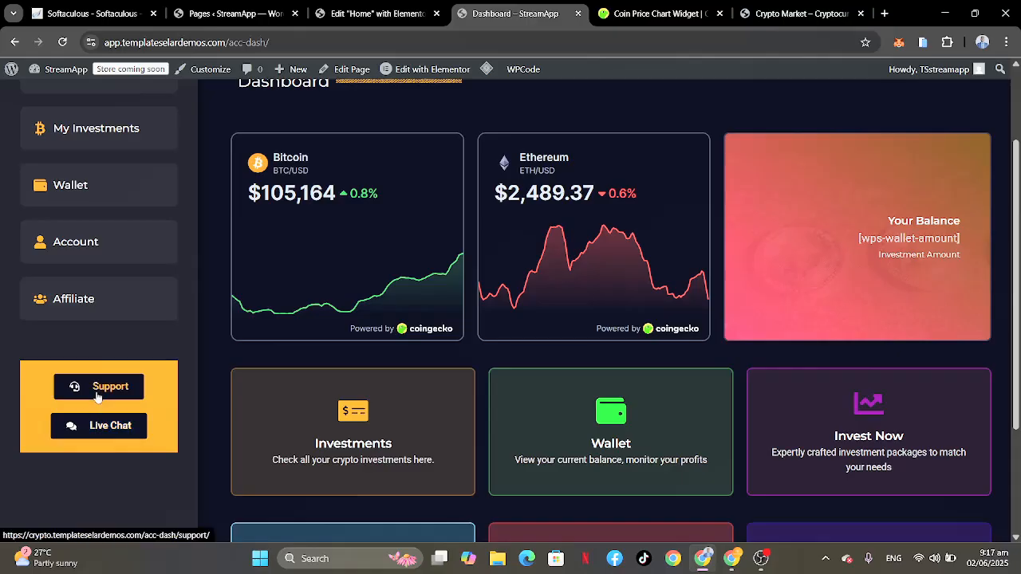
scroll(83, 212, "up", 1)
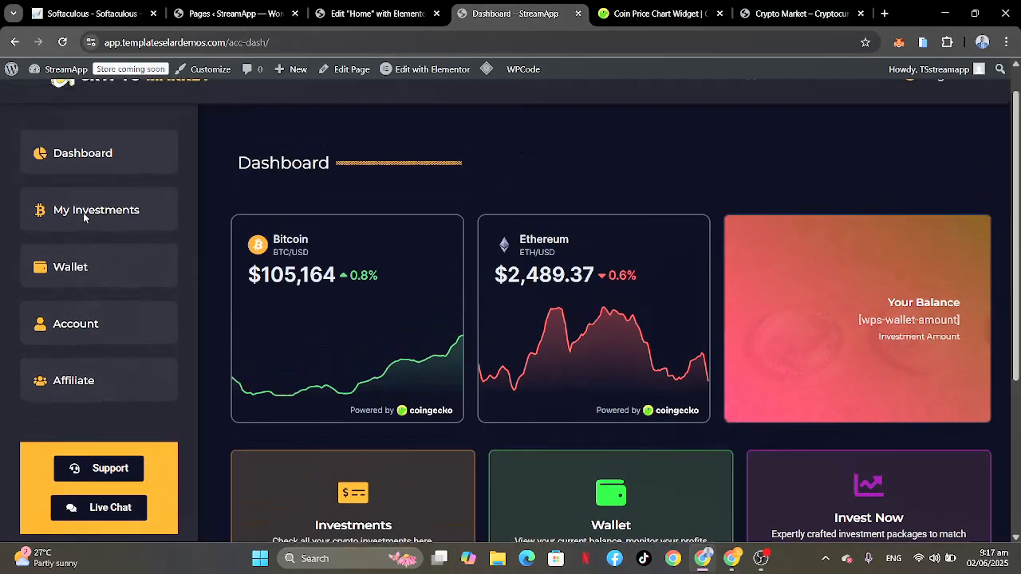
scroll(83, 212, "down", 2)
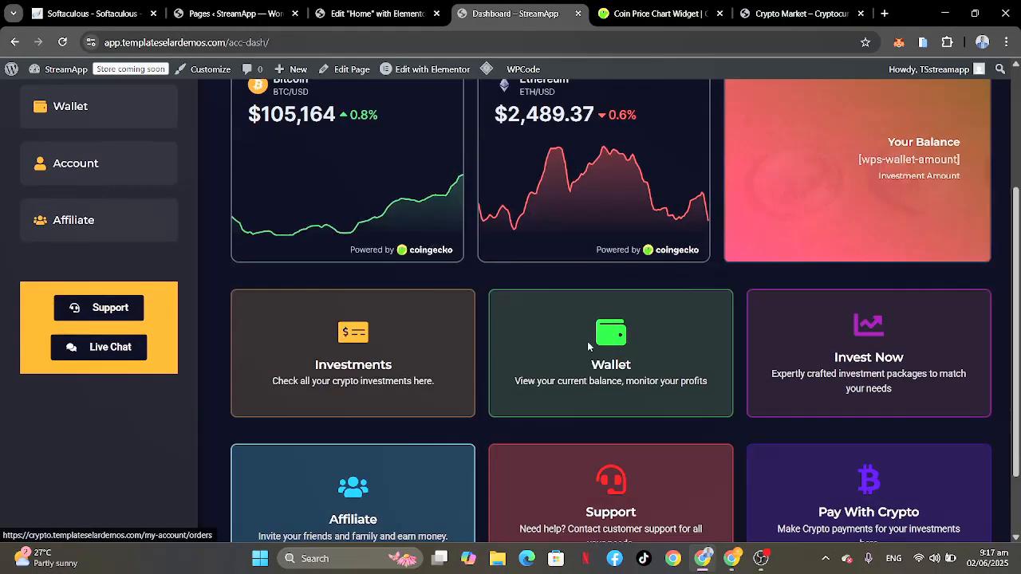
scroll(530, 254, "up", 3)
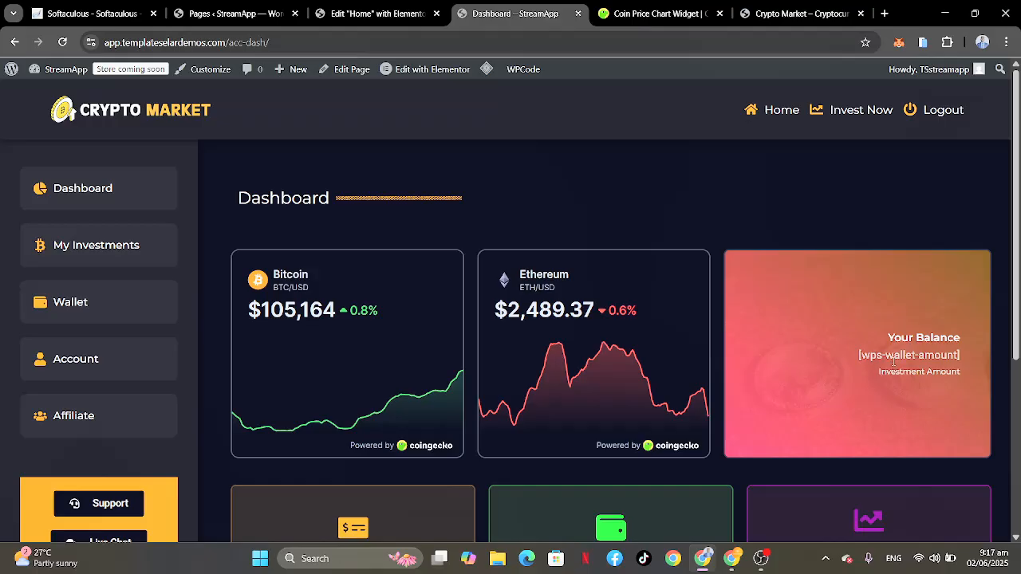
Step: Open the WP Swings Wallet System settings in the WordPress admin and dismiss the welcome survey
left_click(223, 10)
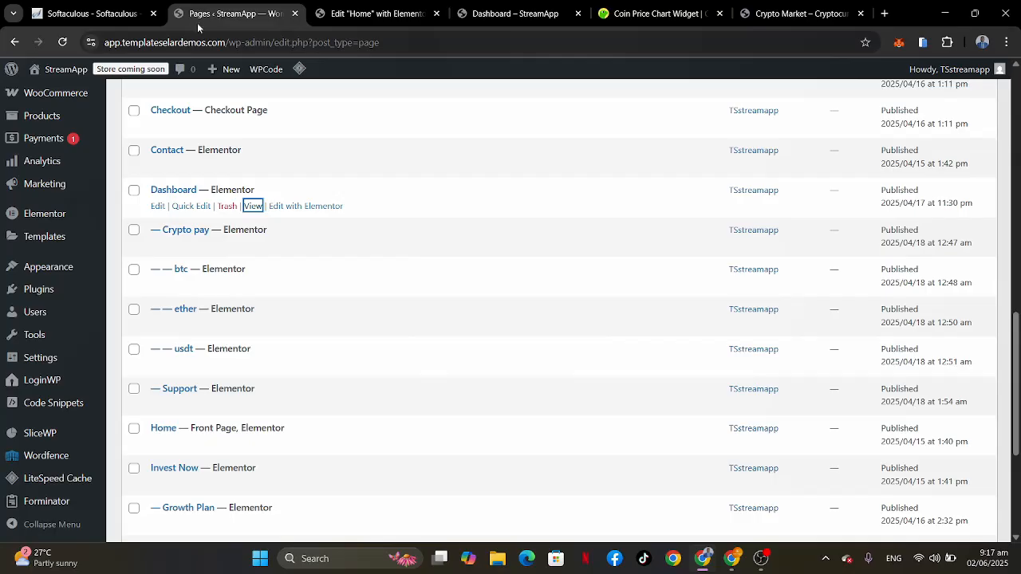
mouse_move(34, 324)
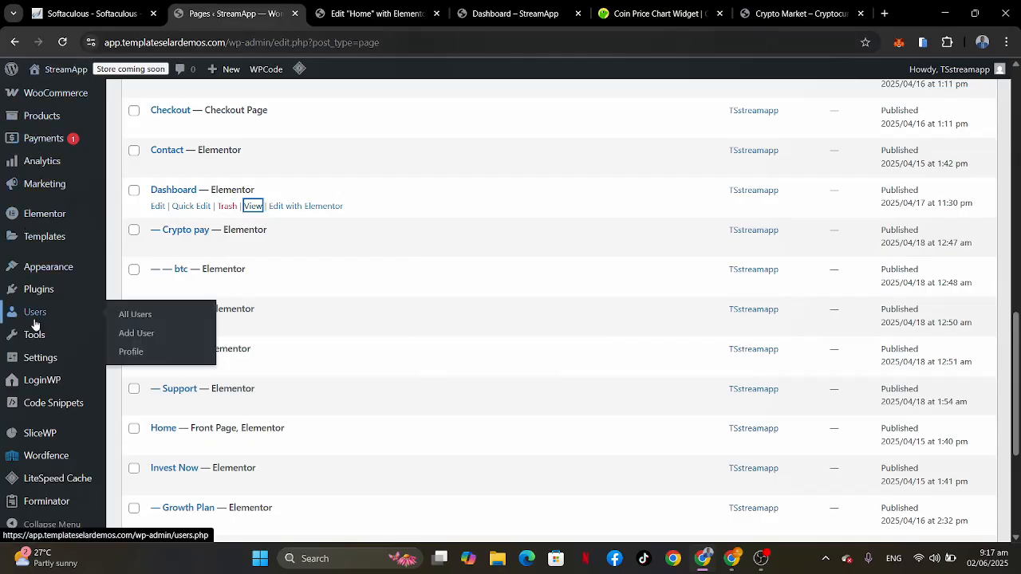
scroll(34, 324, "down", 2)
scroll(34, 324, "up", 10)
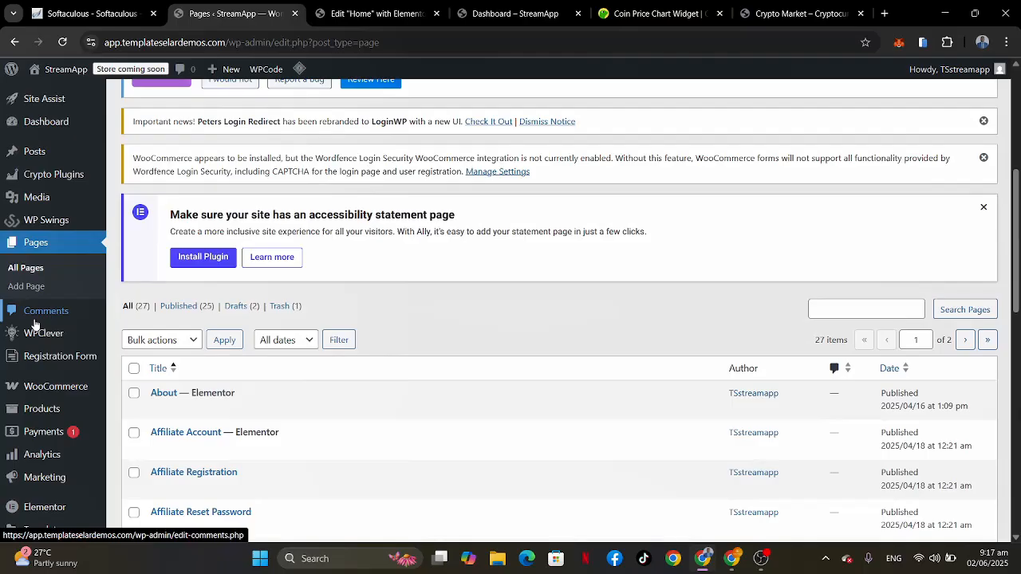
left_click(515, 14)
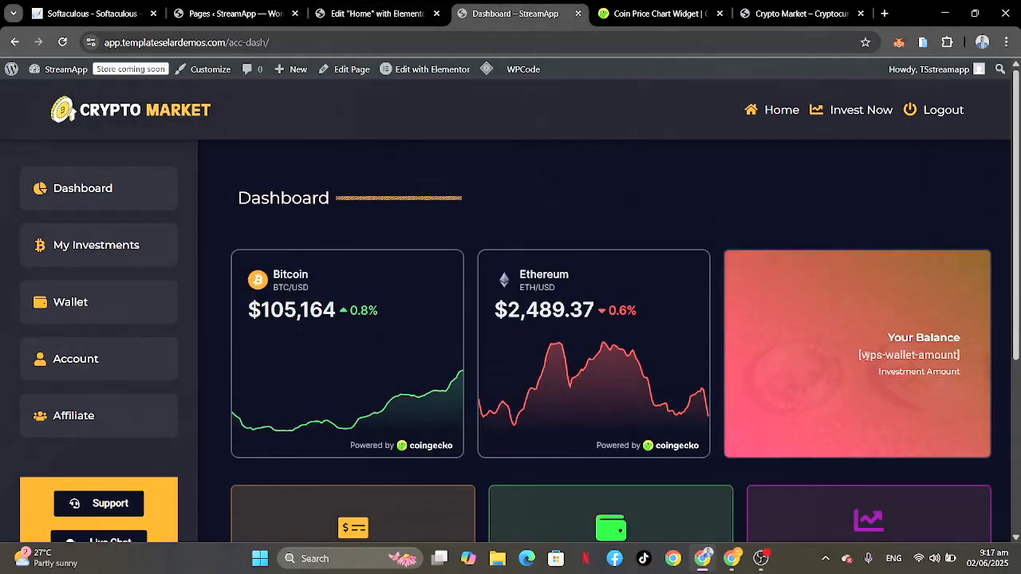
left_click(236, 13)
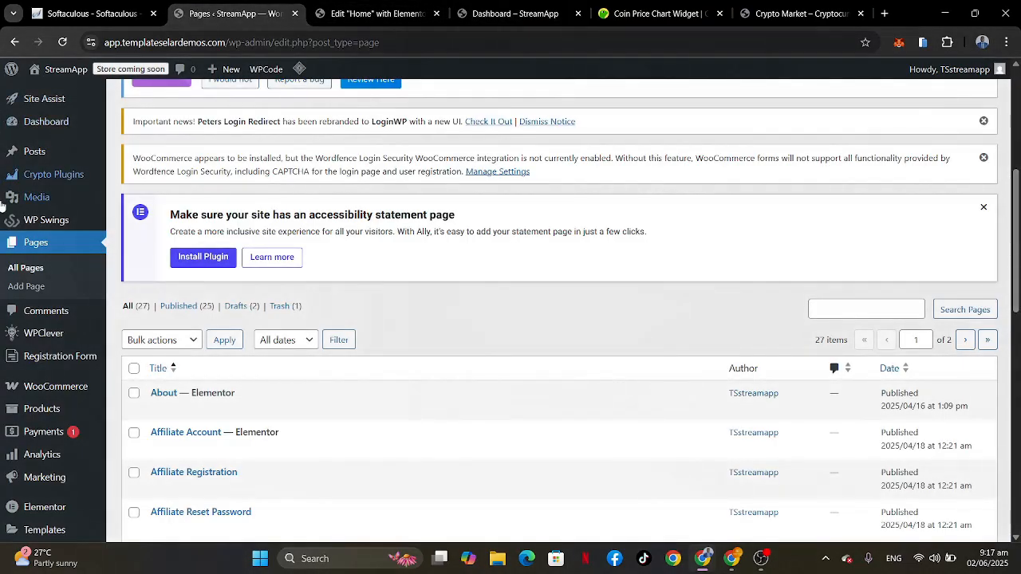
mouse_move(40, 225)
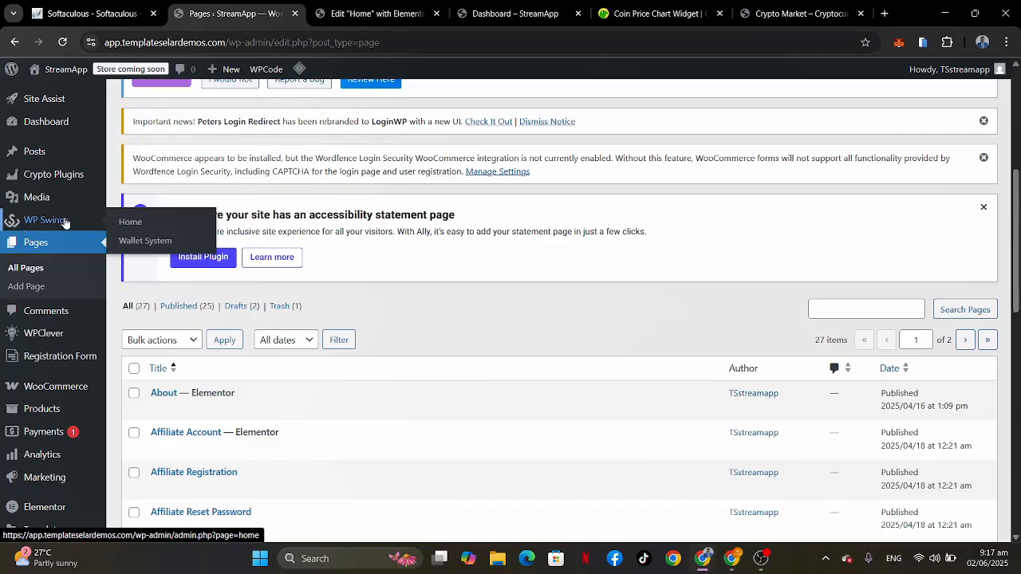
left_click(141, 240)
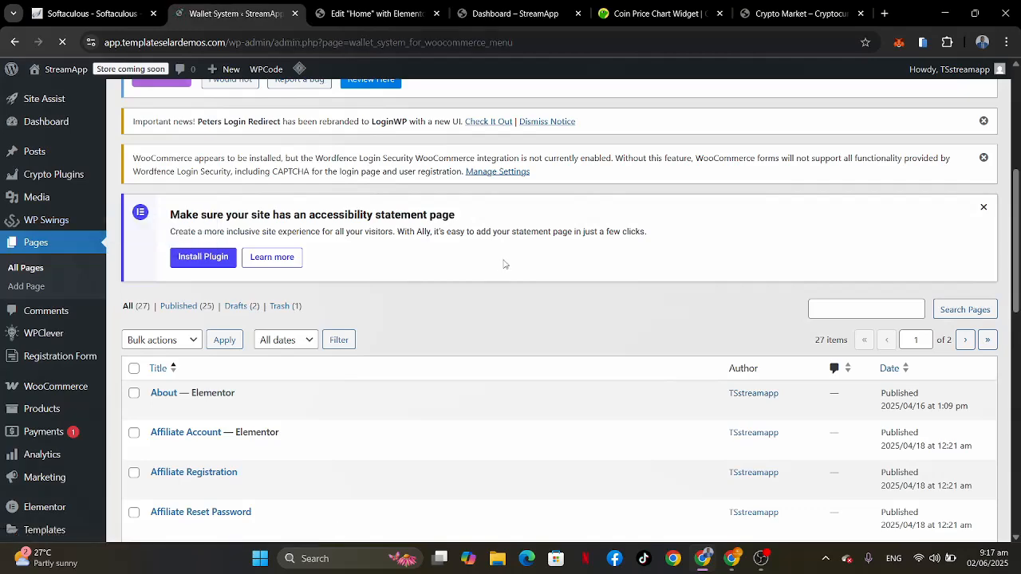
scroll(504, 264, "down", 3)
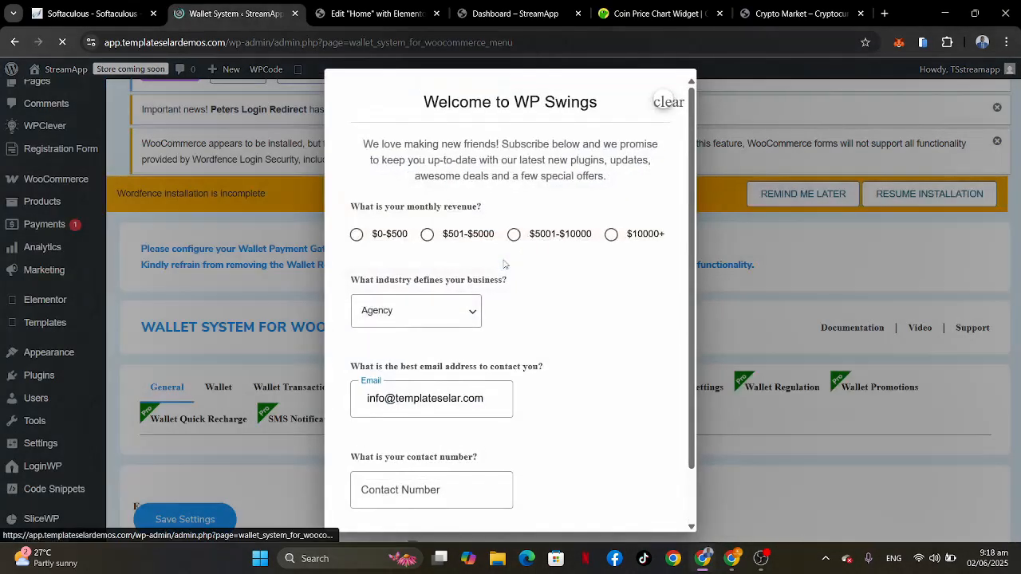
scroll(504, 264, "down", 1)
left_click(662, 98)
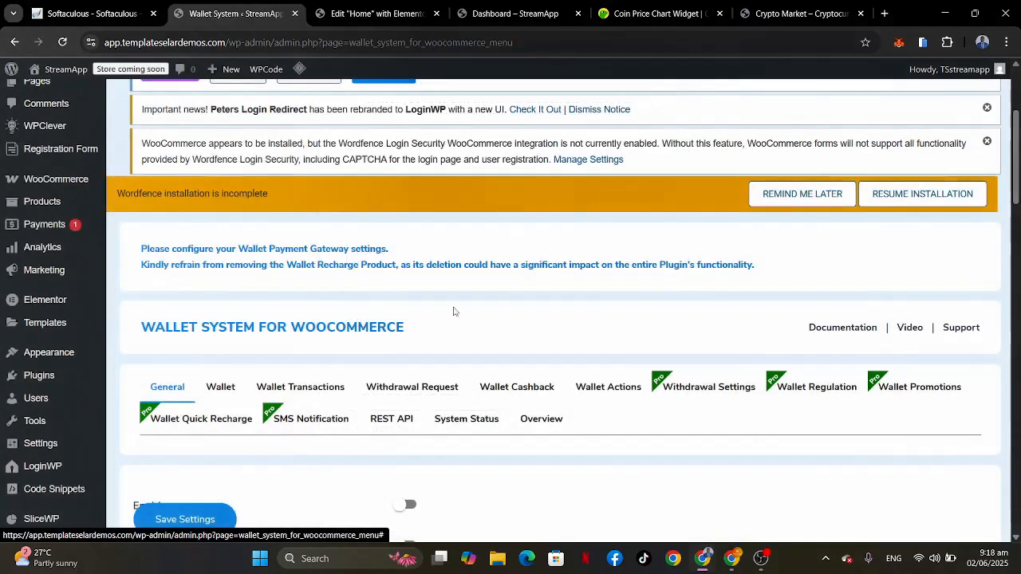
Step: Enable the wallet system and the Wallet Recharge option in the General settings
scroll(453, 311, "down", 3)
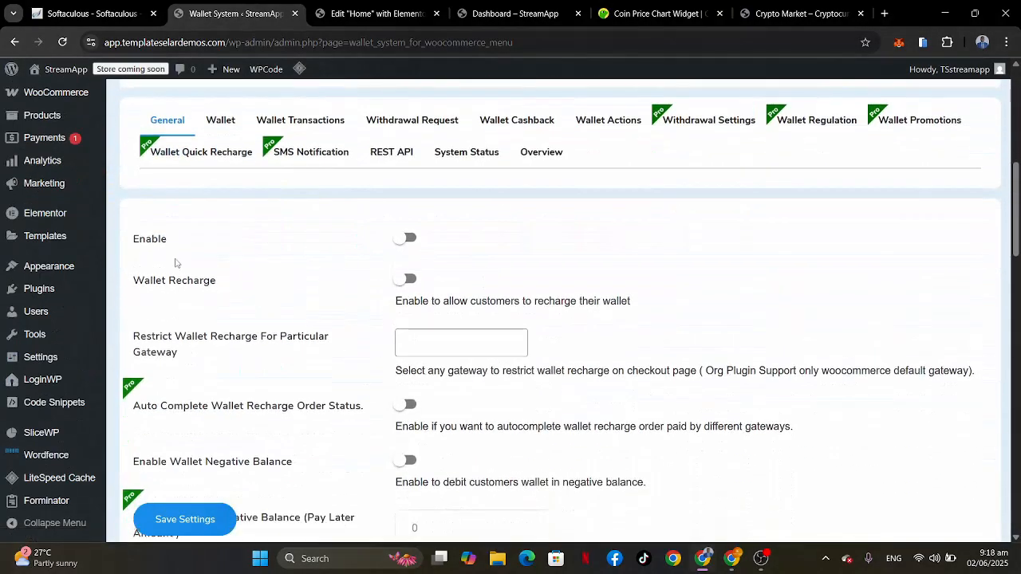
left_click(406, 237)
left_click(406, 278)
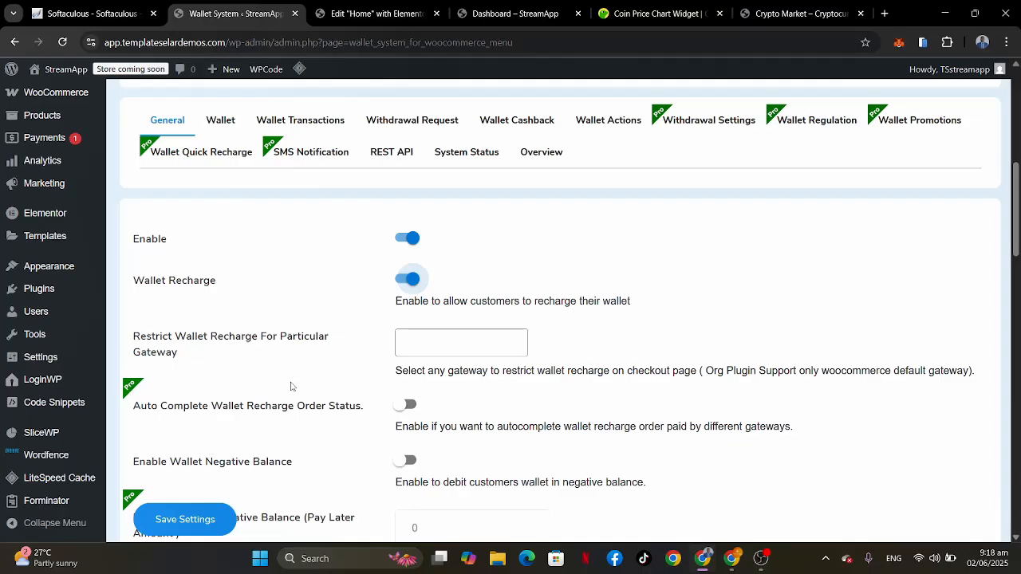
Step: Enable the My Account wallet script and the checkout fields for the wallet rechargeable product, and save the settings
scroll(291, 387, "down", 3)
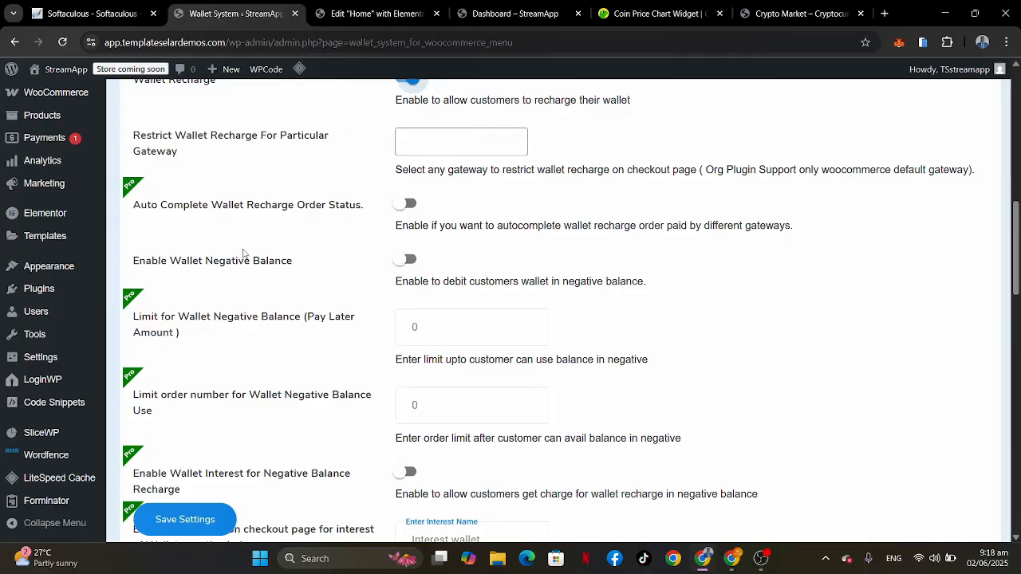
scroll(243, 254, "down", 2)
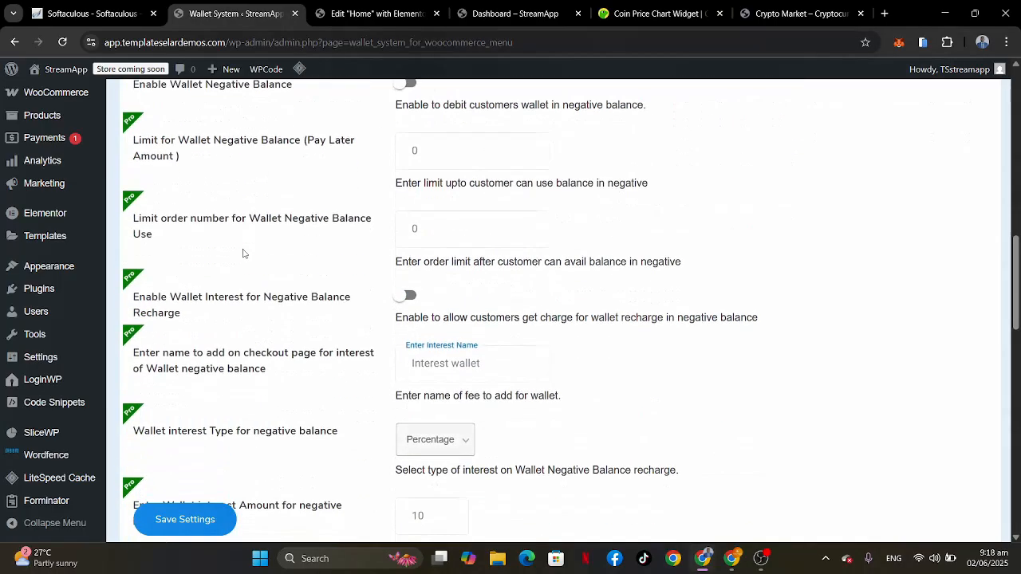
scroll(243, 254, "down", 4)
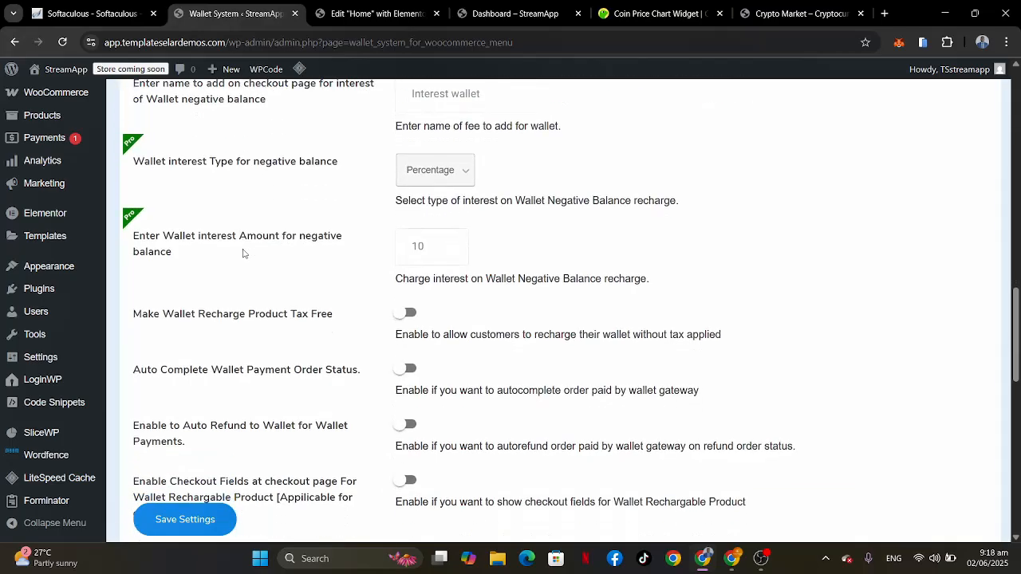
scroll(244, 253, "up", 2)
scroll(243, 253, "down", 4)
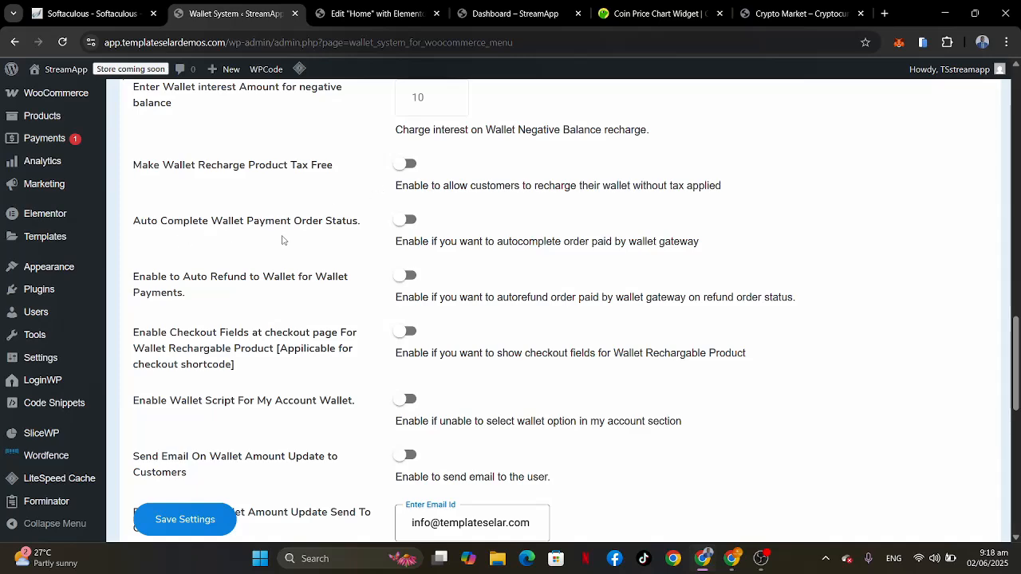
scroll(335, 249, "down", 1)
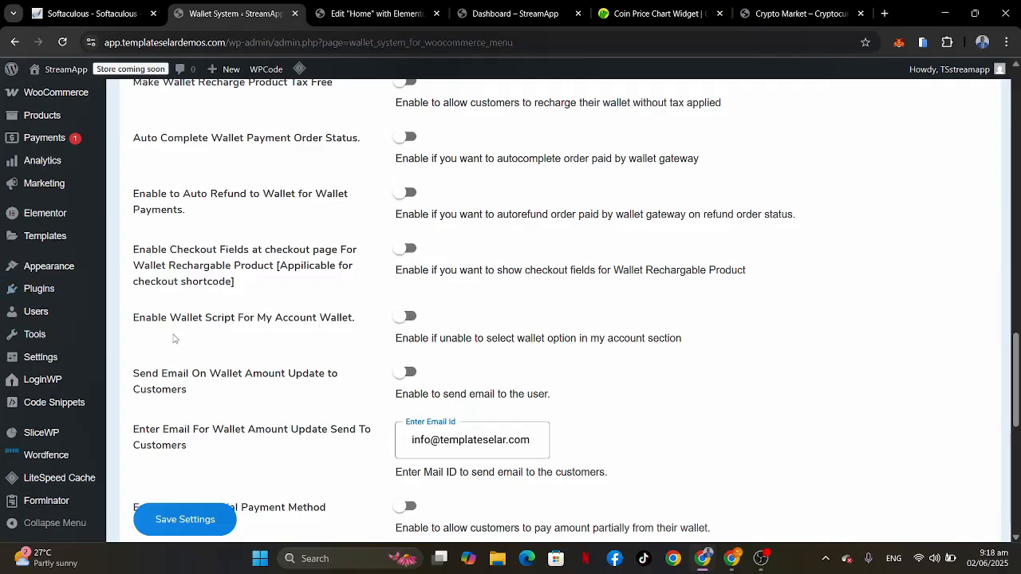
left_click(408, 317)
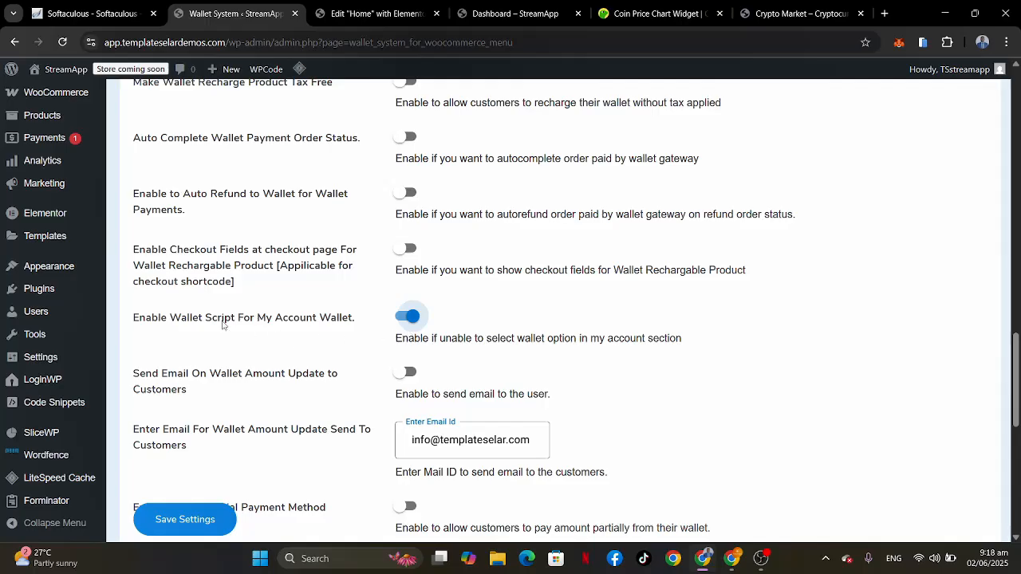
left_click(406, 248)
scroll(309, 354, "down", 2)
scroll(309, 353, "down", 1)
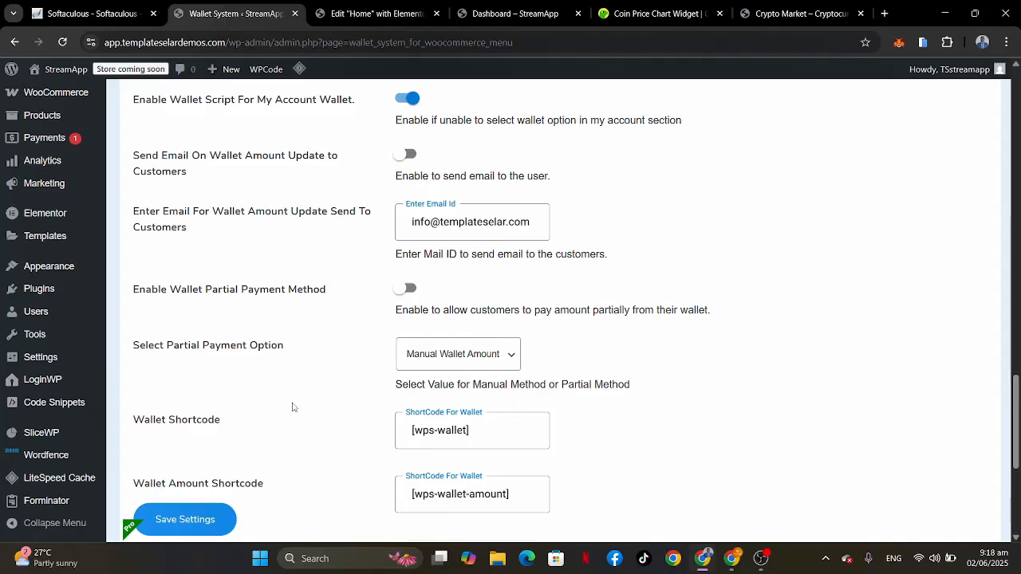
scroll(289, 411, "down", 2)
scroll(290, 410, "down", 3)
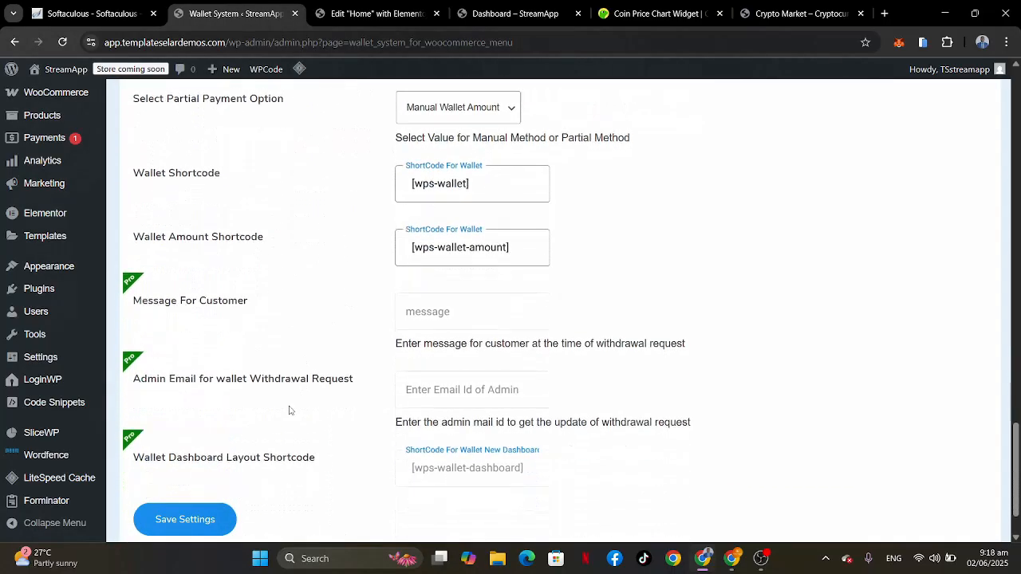
left_click(173, 470)
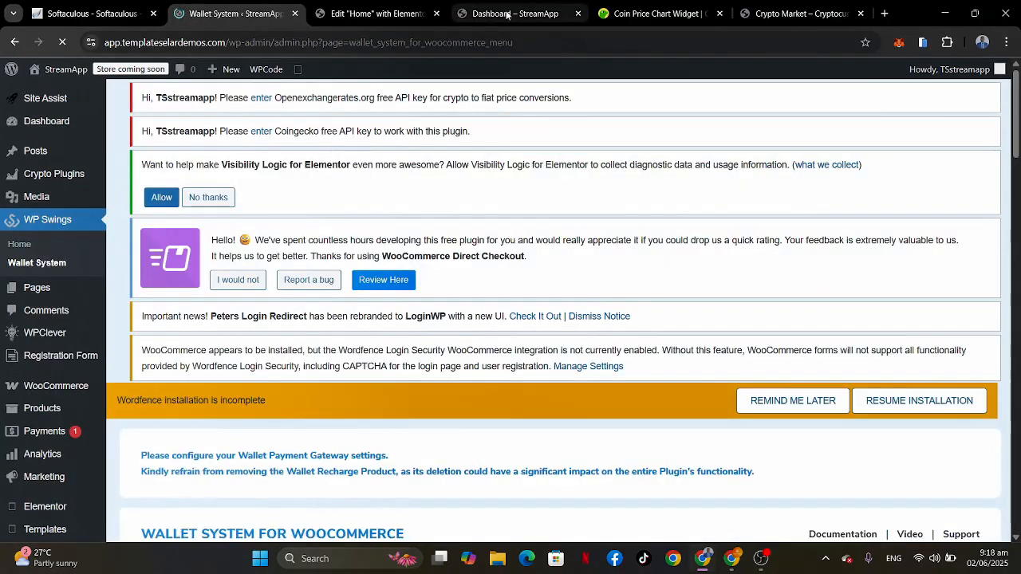
Step: Reload the site's Dashboard page and purge all LiteSpeed caches to refresh the wallet balance box
left_click(491, 15)
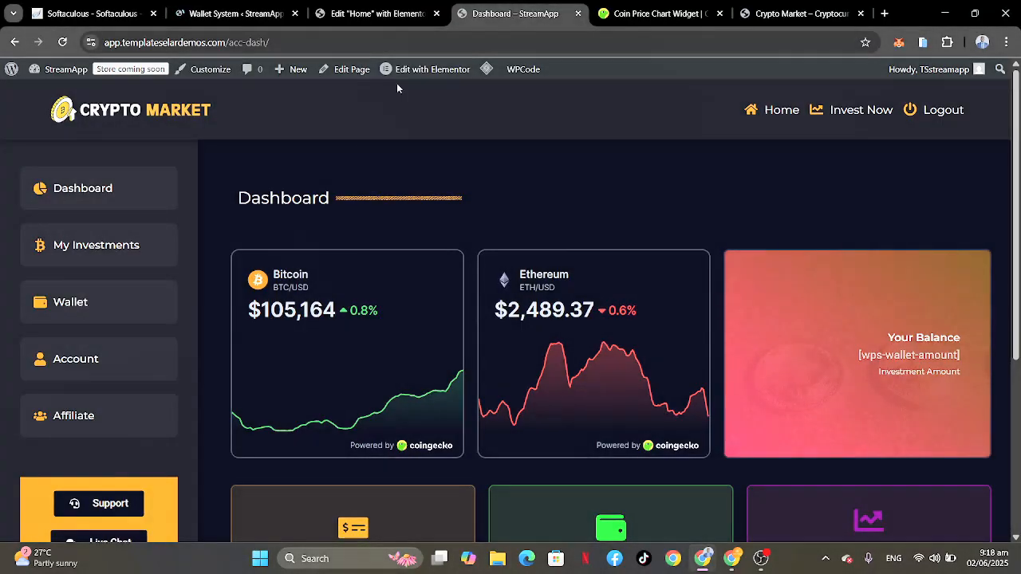
left_click(63, 42)
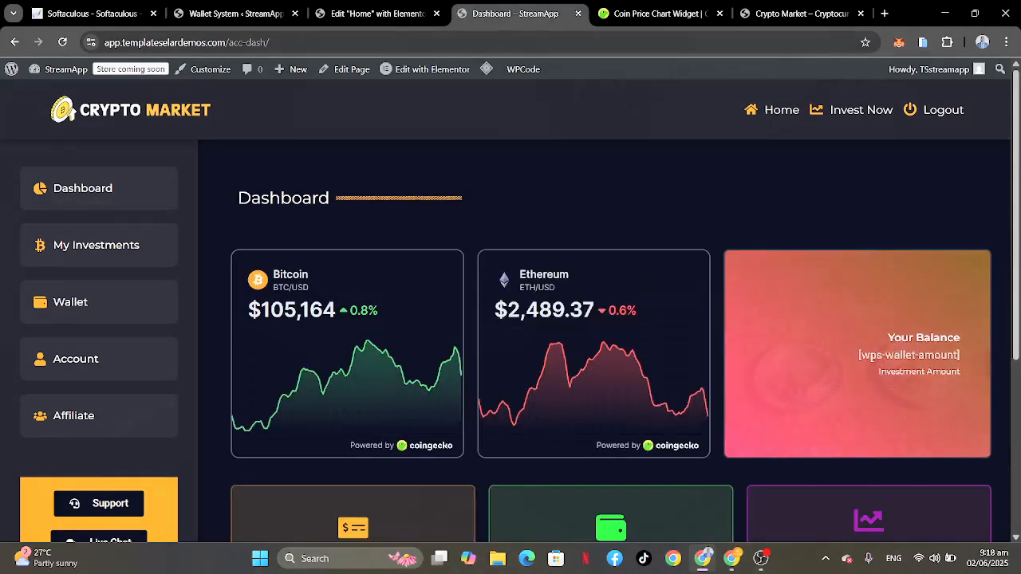
mouse_move(486, 70)
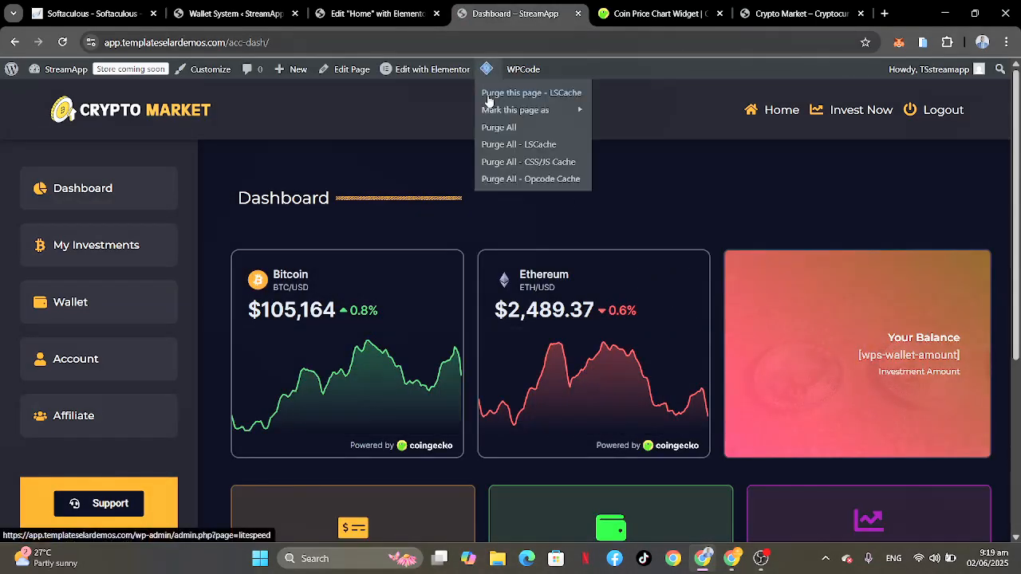
left_click(495, 128)
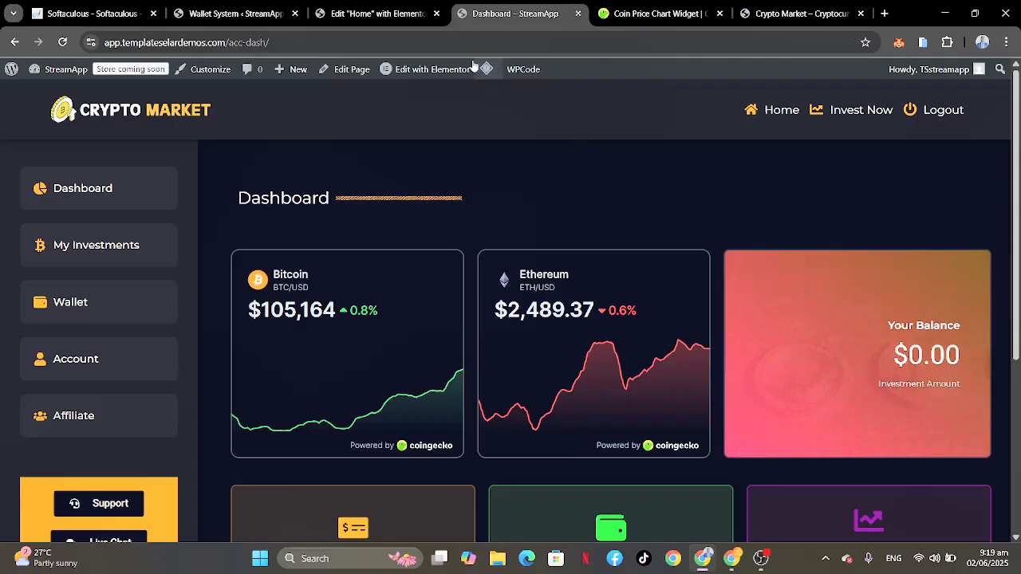
mouse_move(487, 72)
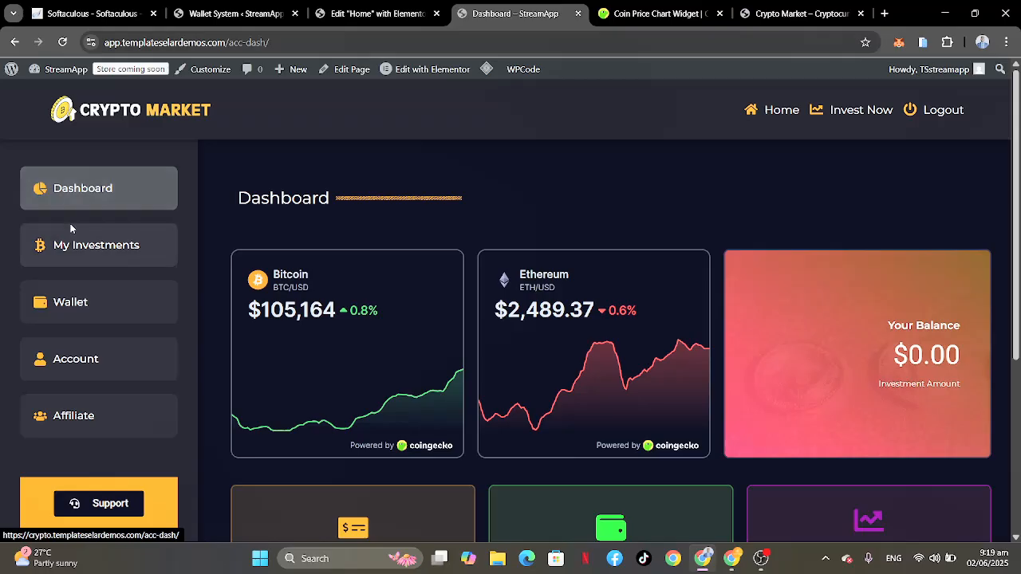
Step: Open the Dashboard page in the Elementor editor, look over its layout and dismiss the Launchpad Checklist notice
left_click(289, 42)
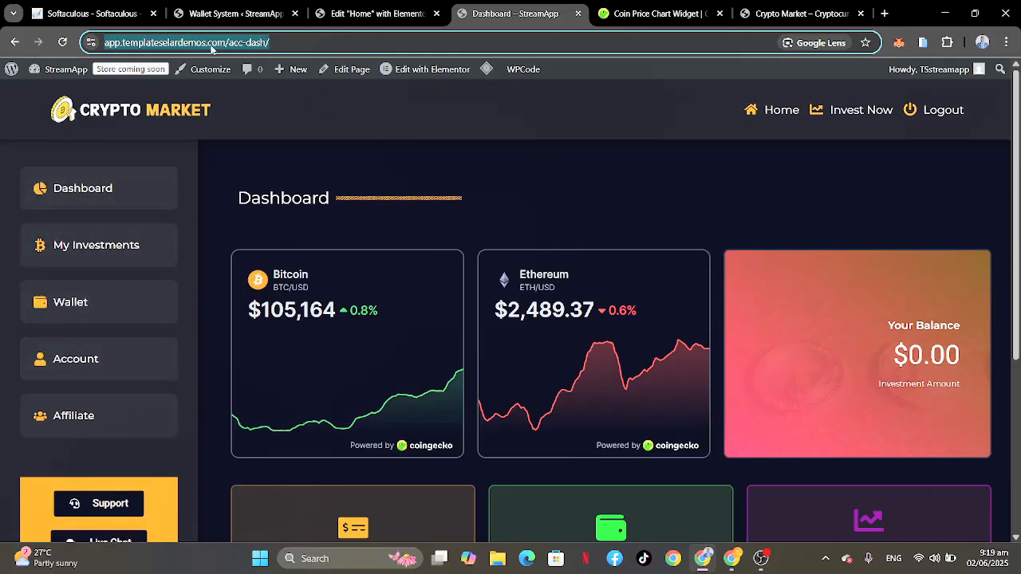
left_click(422, 67)
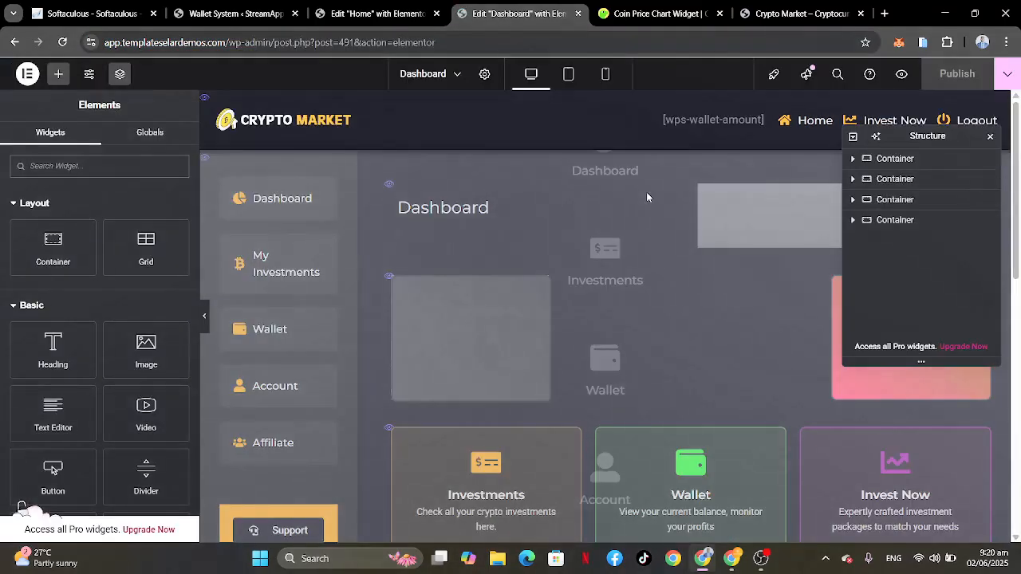
scroll(580, 421, "down", 7)
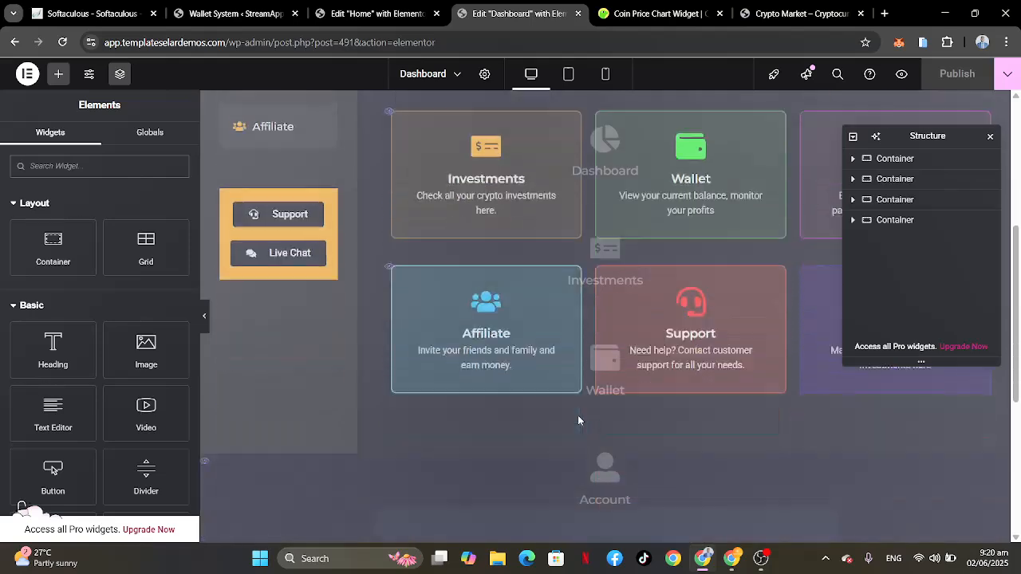
scroll(580, 421, "up", 6)
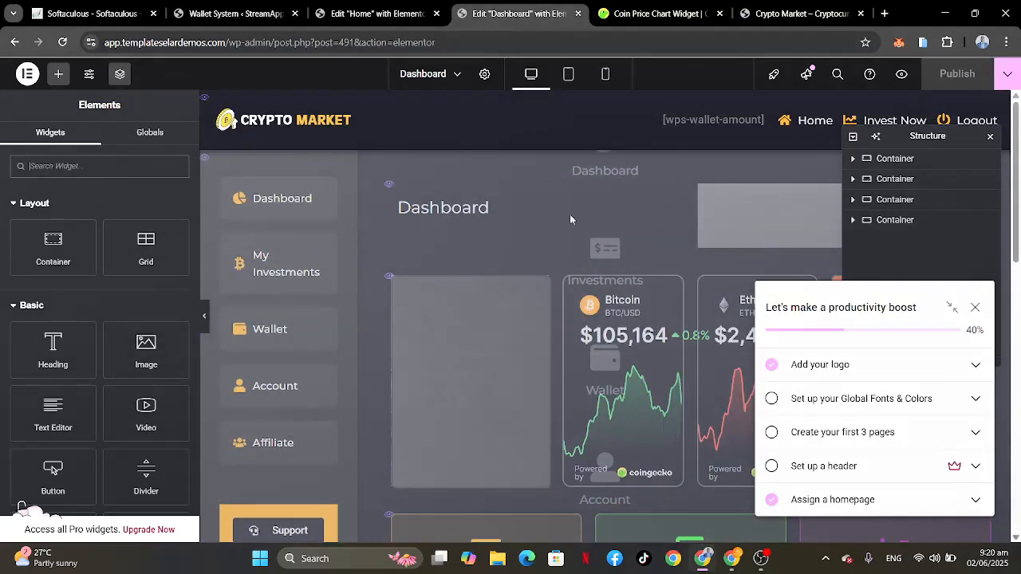
scroll(592, 220, "down", 8)
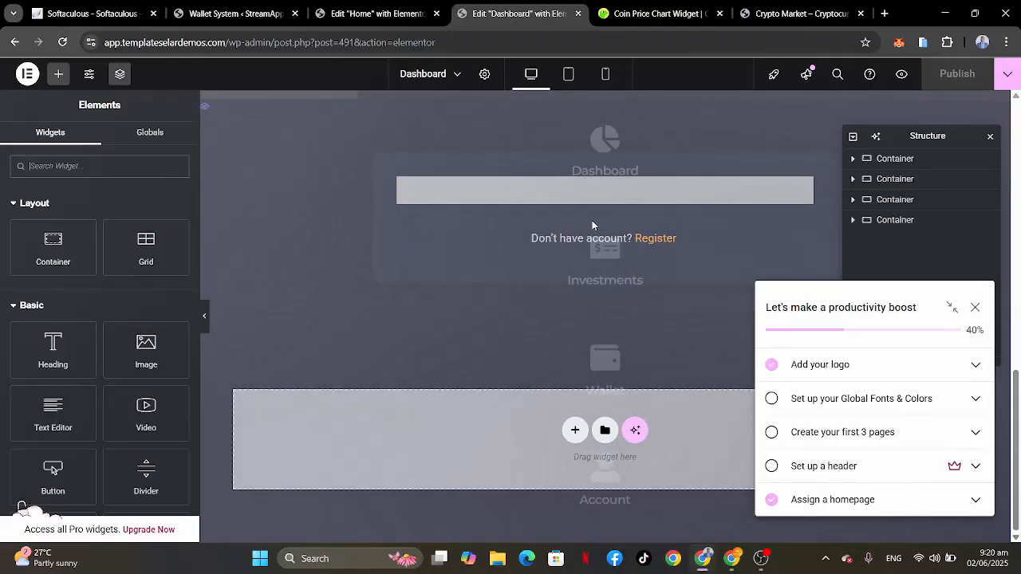
scroll(592, 220, "up", 8)
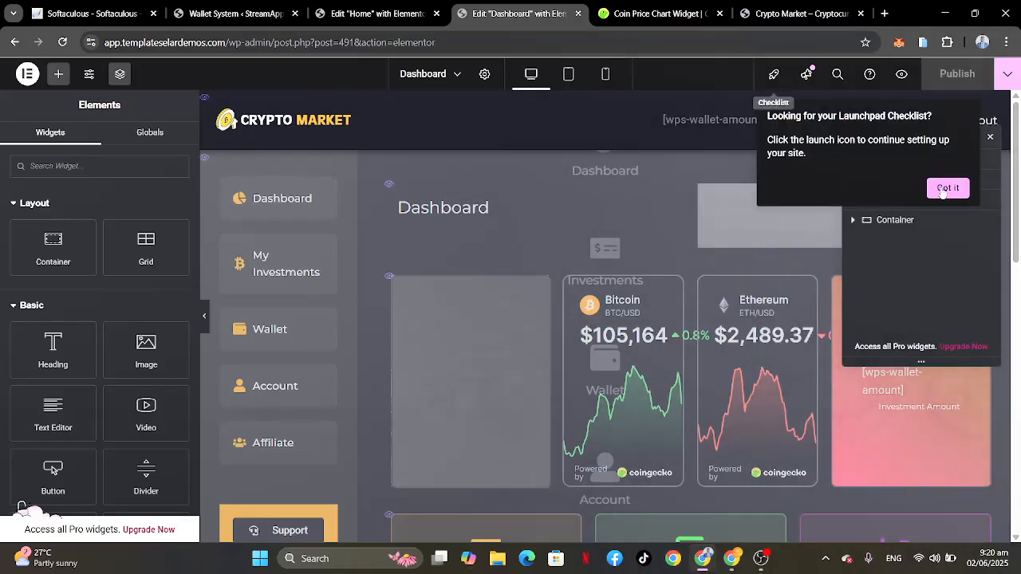
left_click(945, 189)
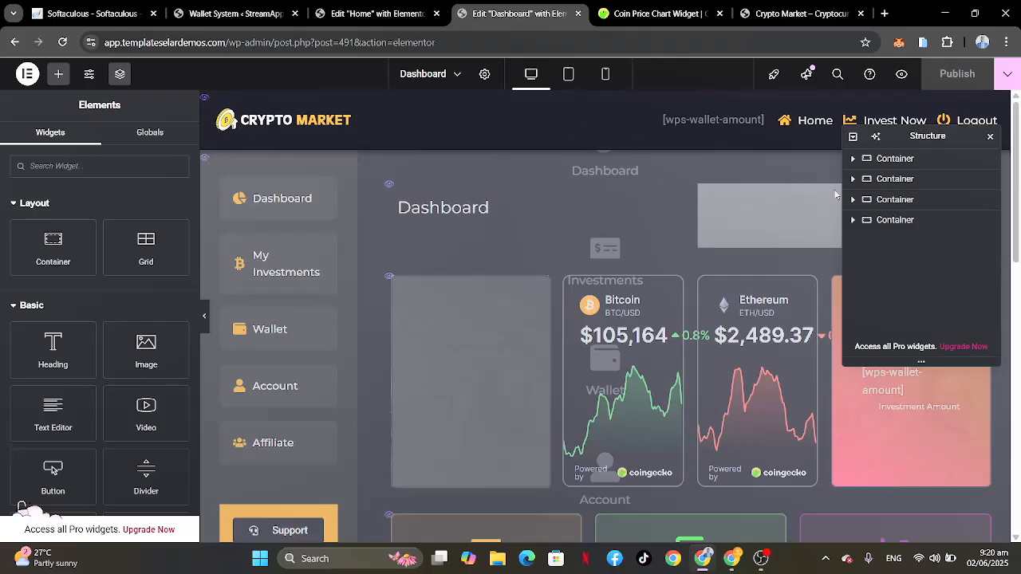
Step: Replace the logo image in the Dashboard page's header container with cropped-logo-5.jpg from the media library
left_click(894, 159)
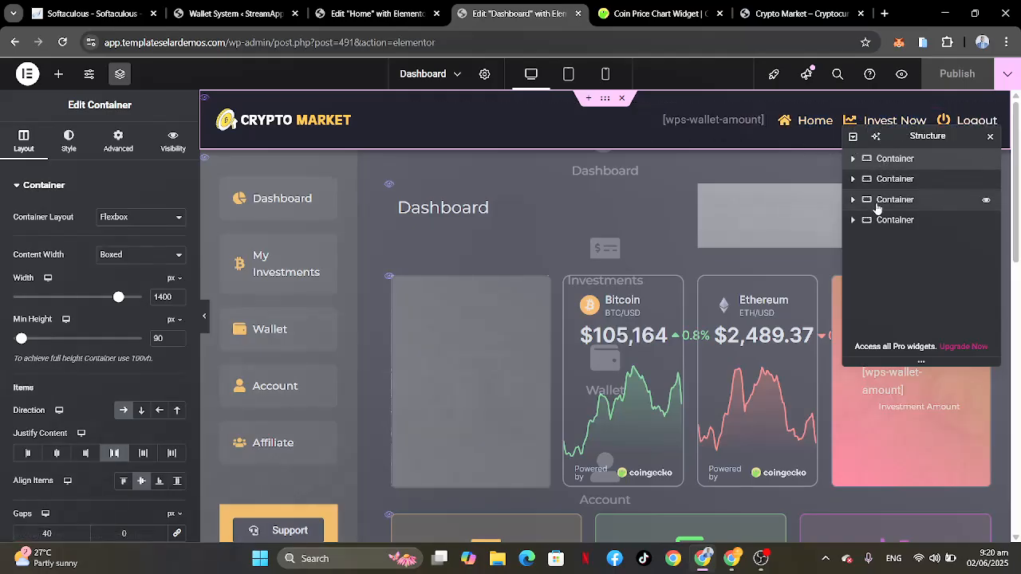
left_click(853, 160)
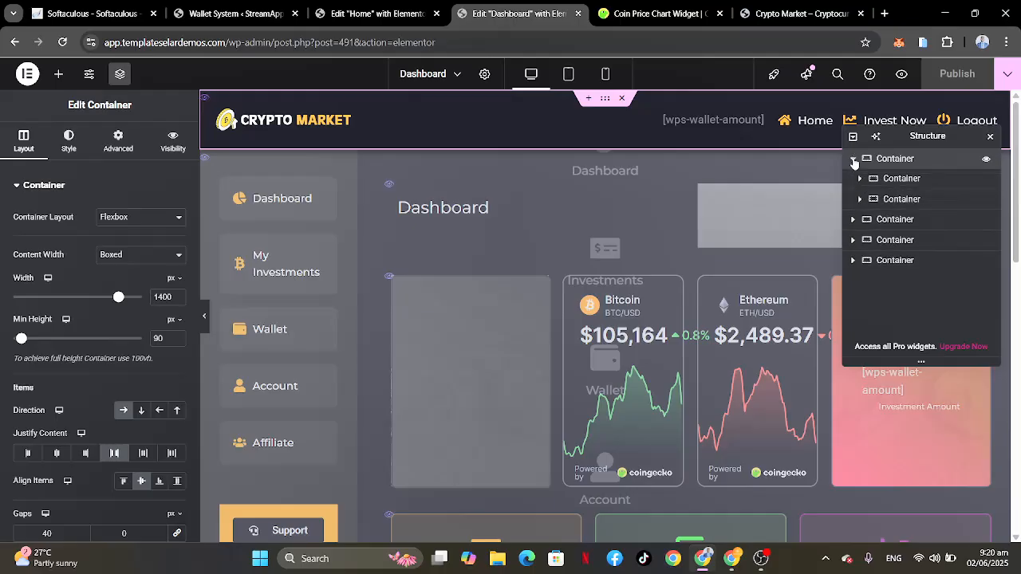
left_click(899, 179)
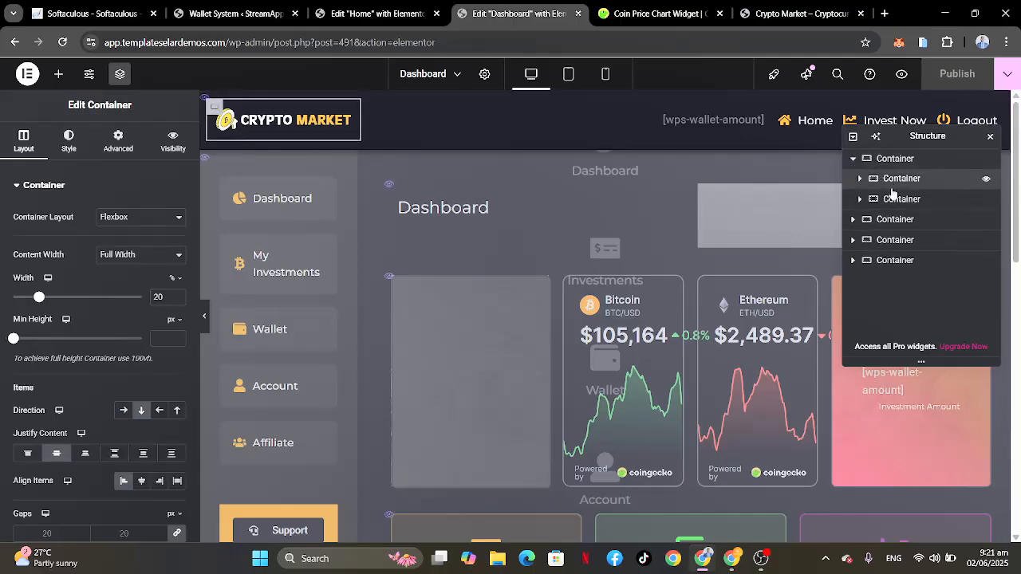
left_click(893, 200)
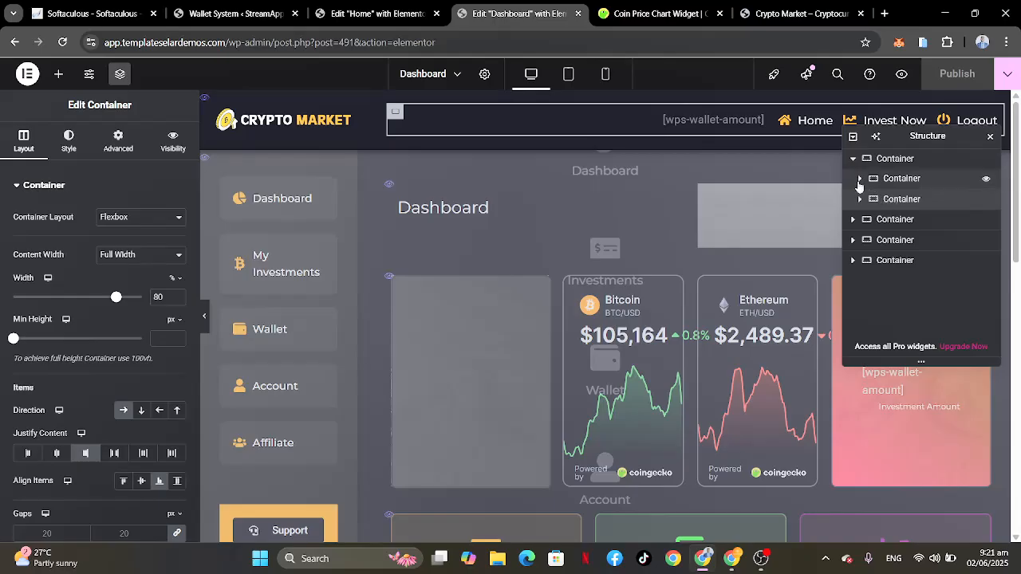
left_click(859, 180)
left_click(894, 201)
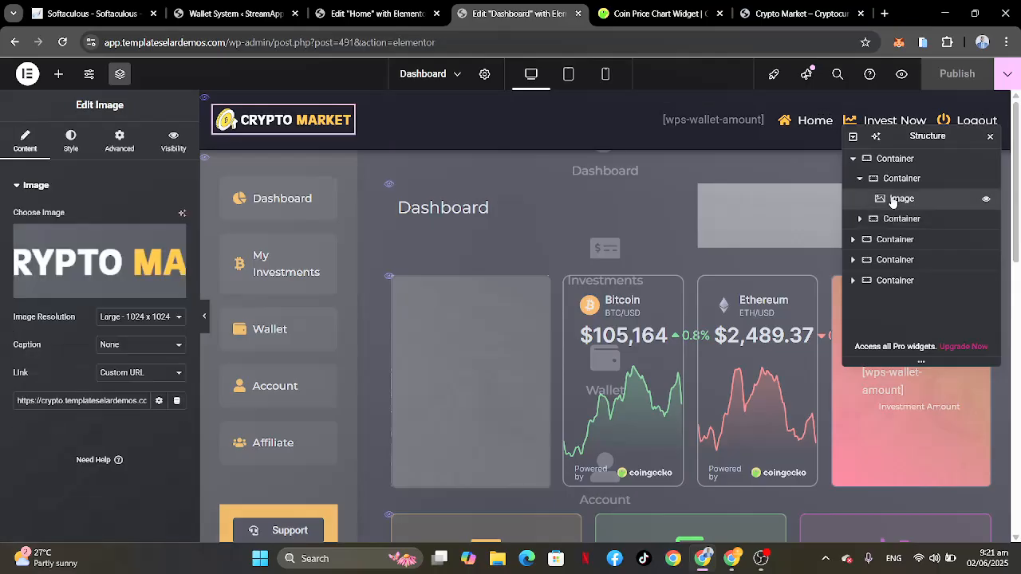
left_click(111, 268)
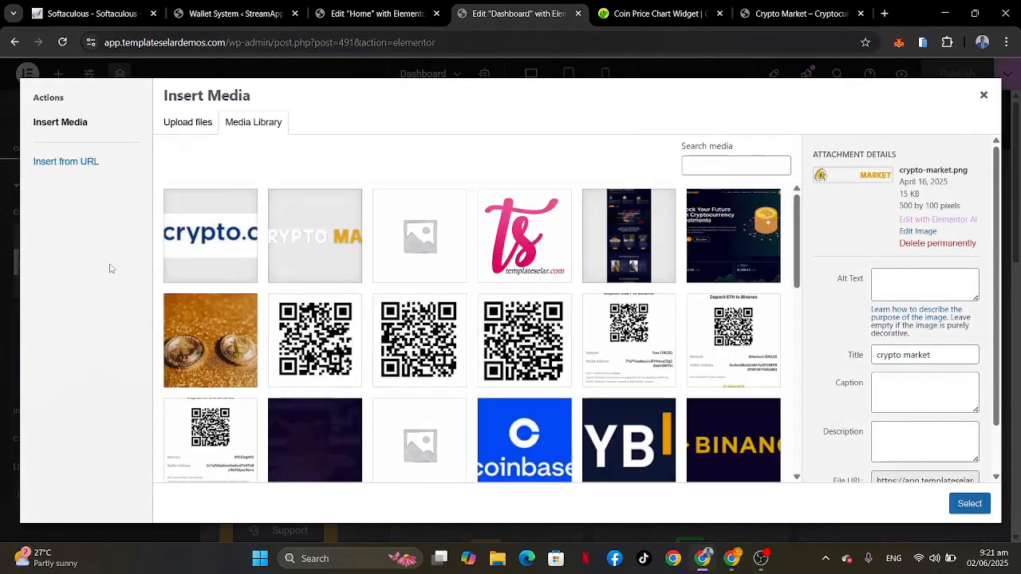
left_click(202, 245)
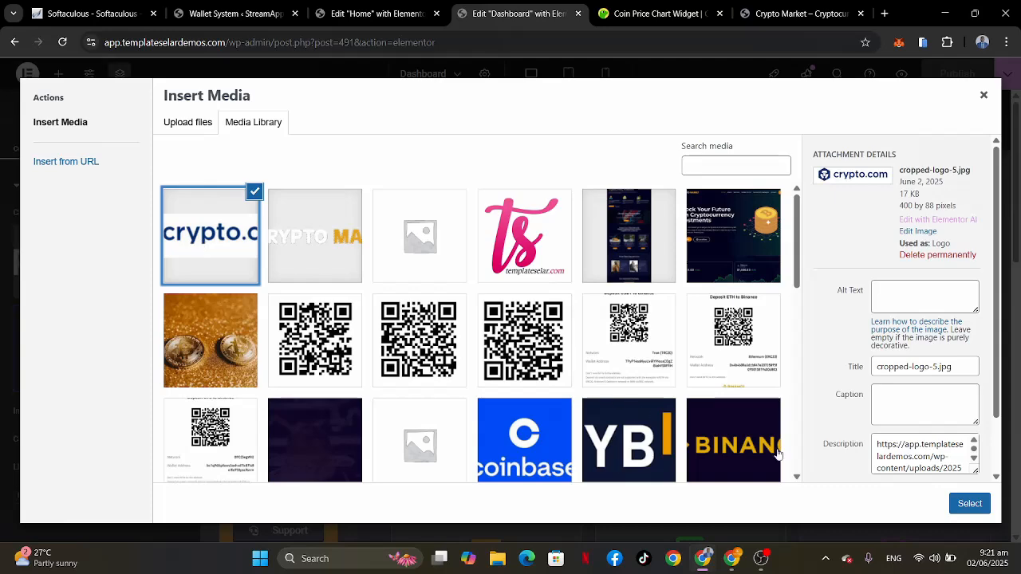
left_click(970, 504)
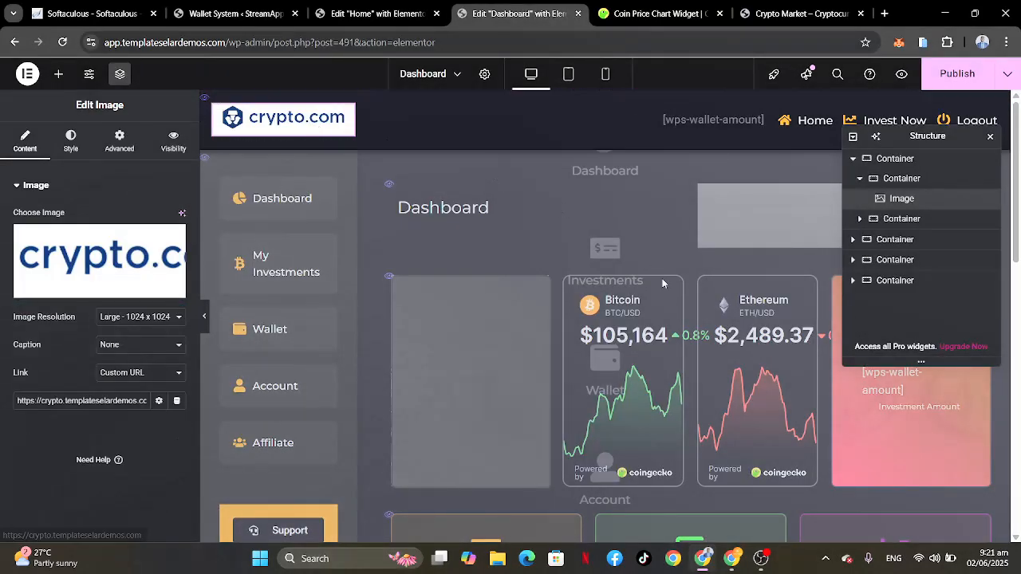
Step: In the header's icon list, link the Home item to this site's Home page
left_click(891, 227)
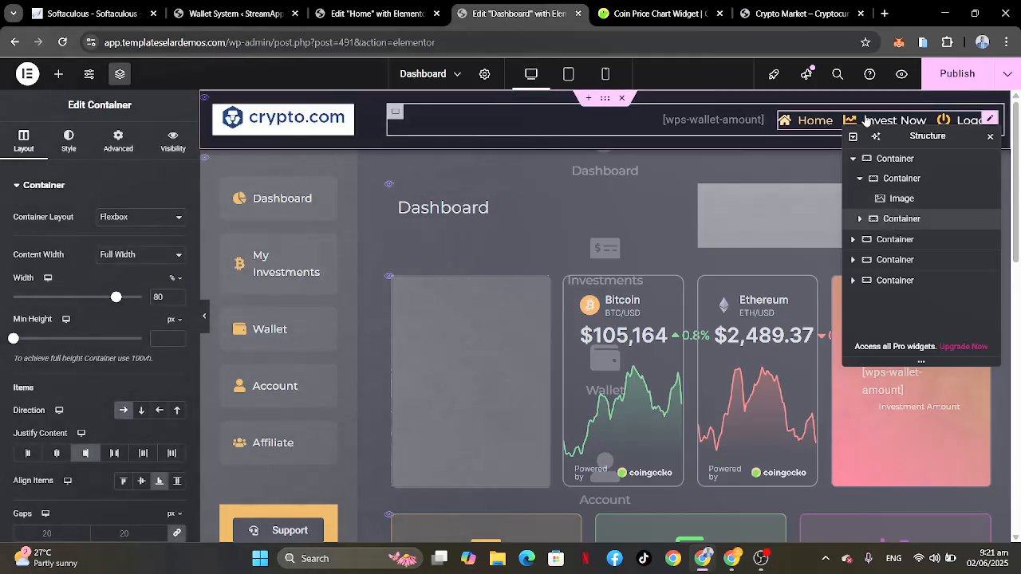
left_click(859, 220)
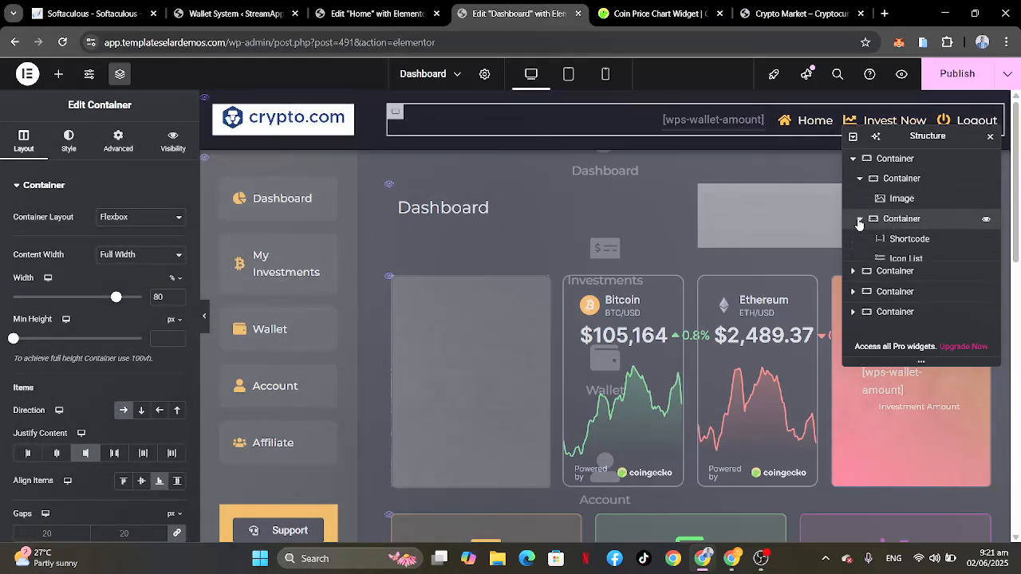
left_click(895, 263)
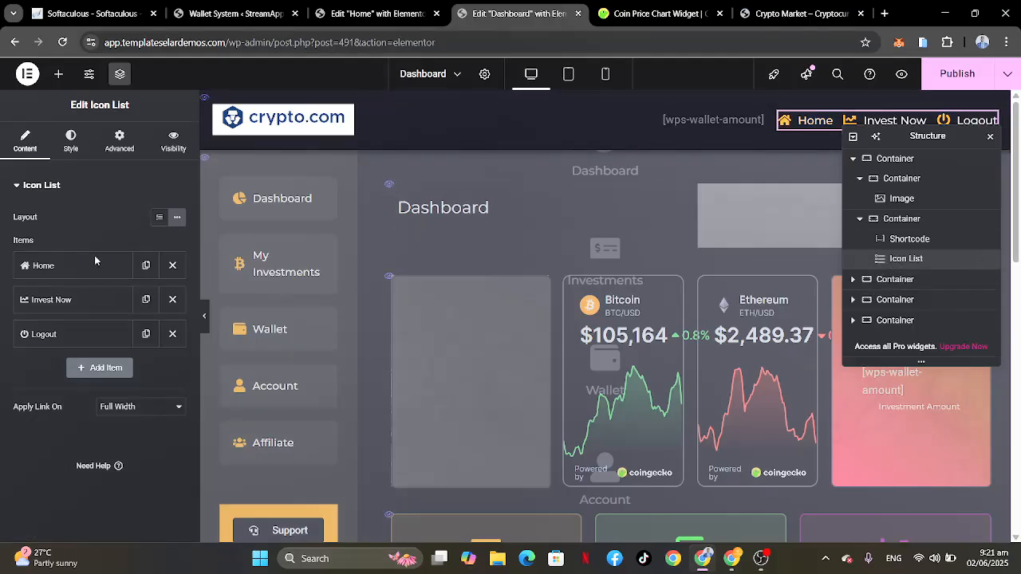
left_click(57, 270)
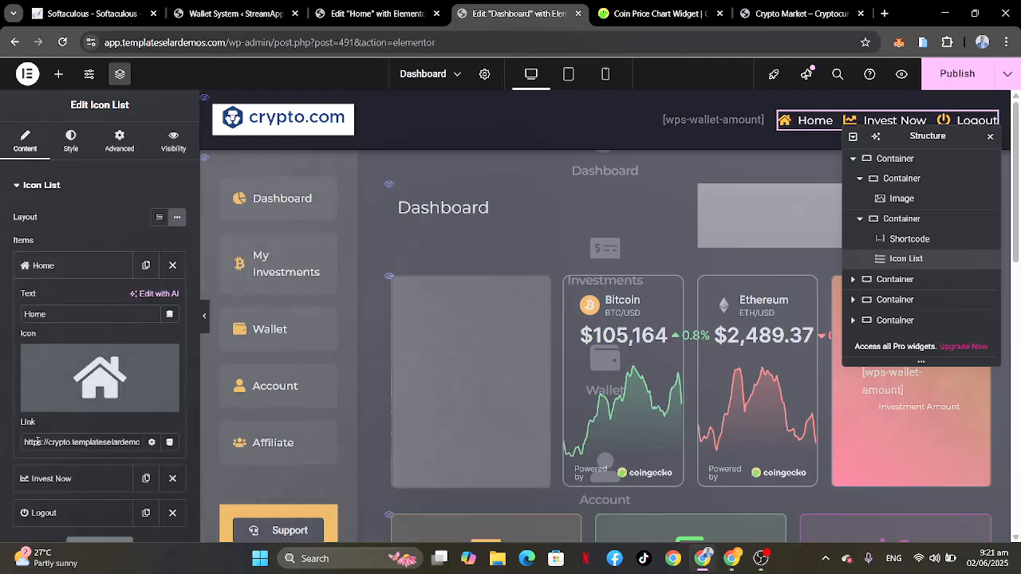
left_click(117, 442)
scroll(118, 442, "right", 1)
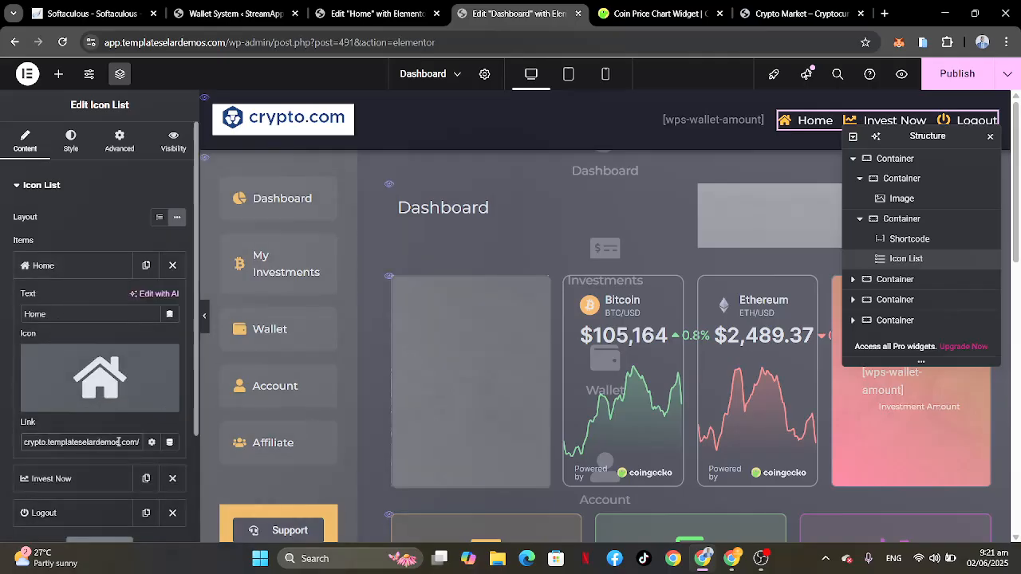
key("ctrl+a")
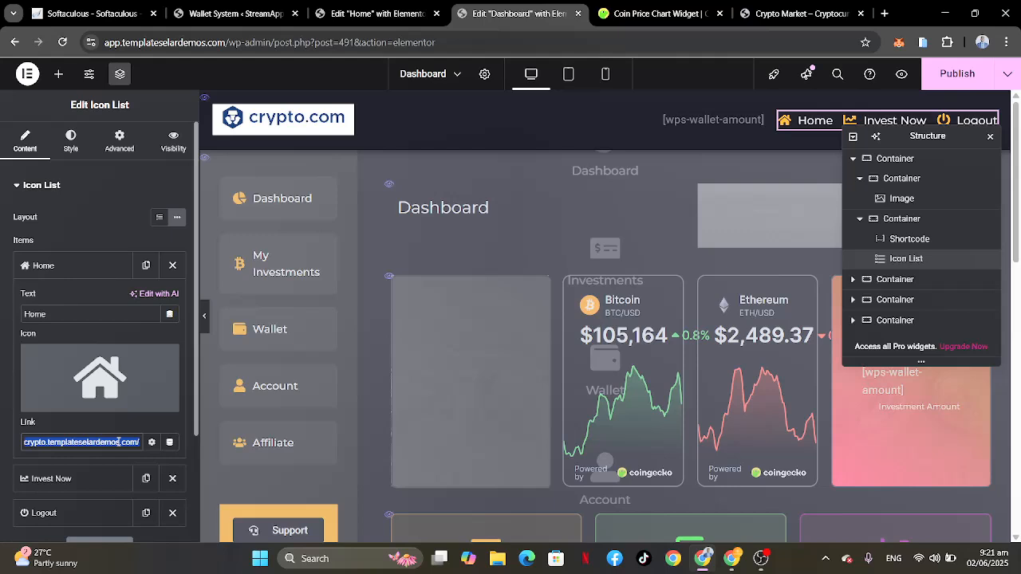
type("h")
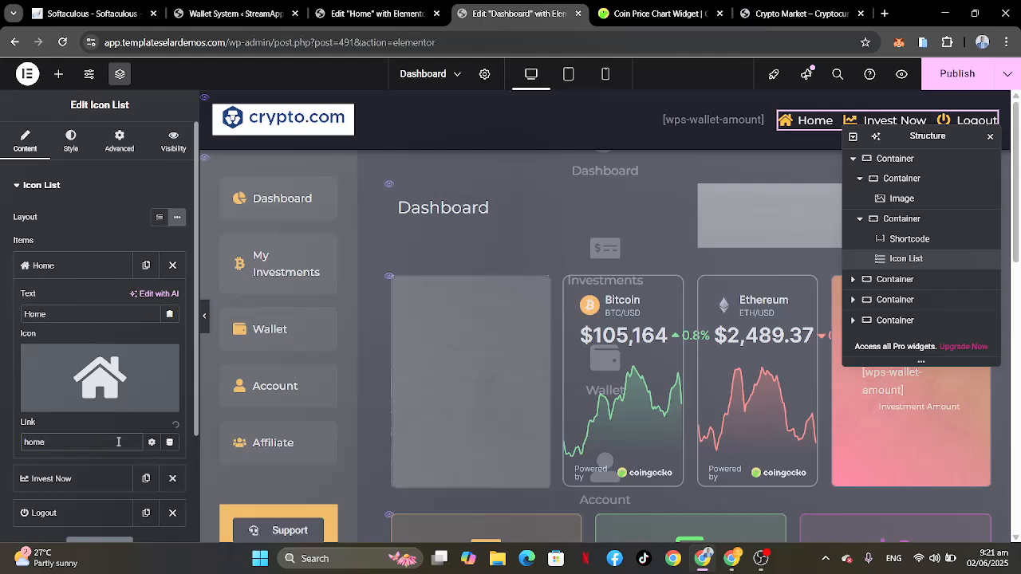
type("ome")
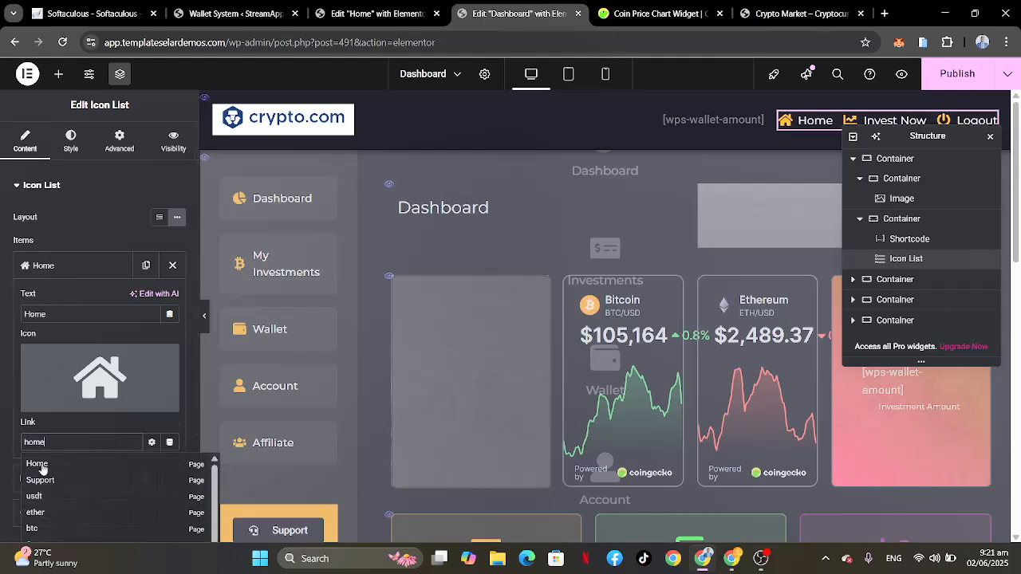
left_click(42, 464)
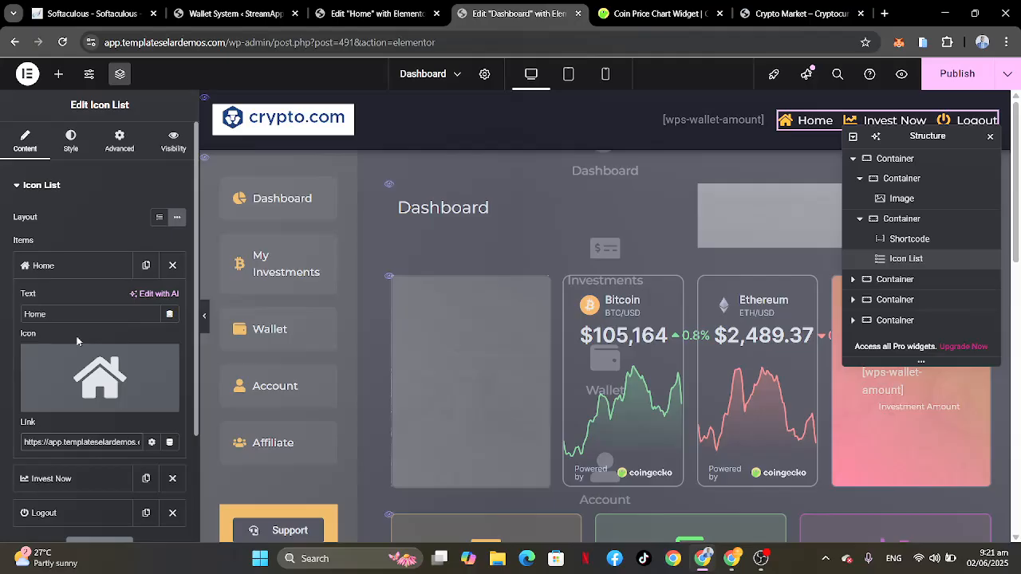
left_click(93, 265)
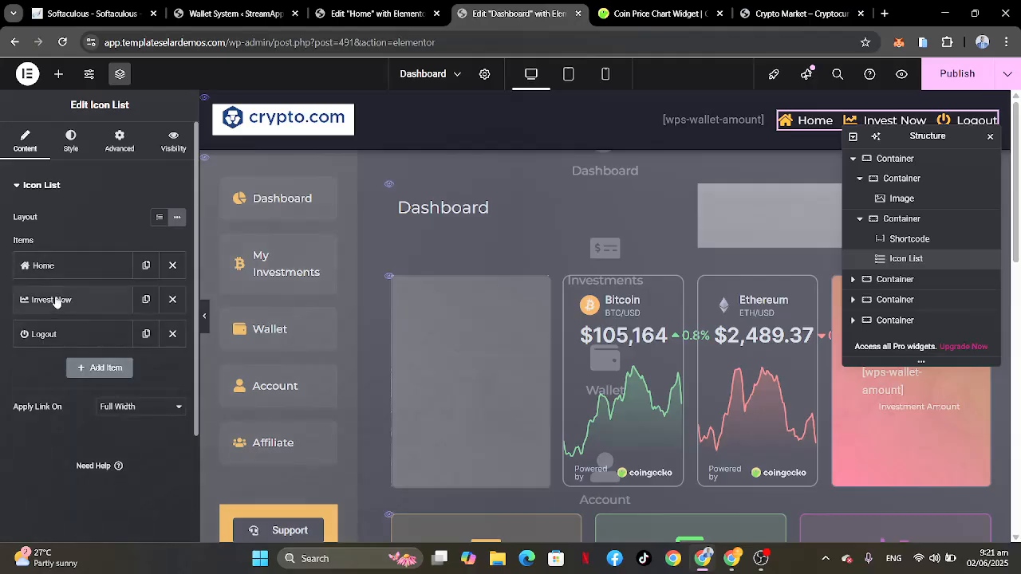
Step: Search for "invest" in the Invest Now item's link and point it to the matching page on this site
left_click(56, 301)
left_click(75, 300)
left_click(75, 300)
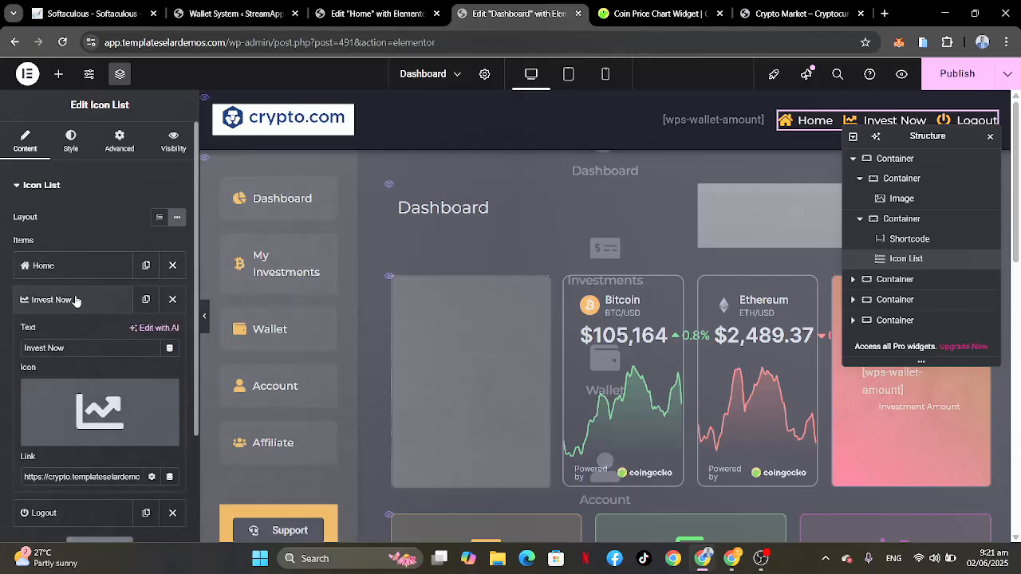
left_click(97, 479)
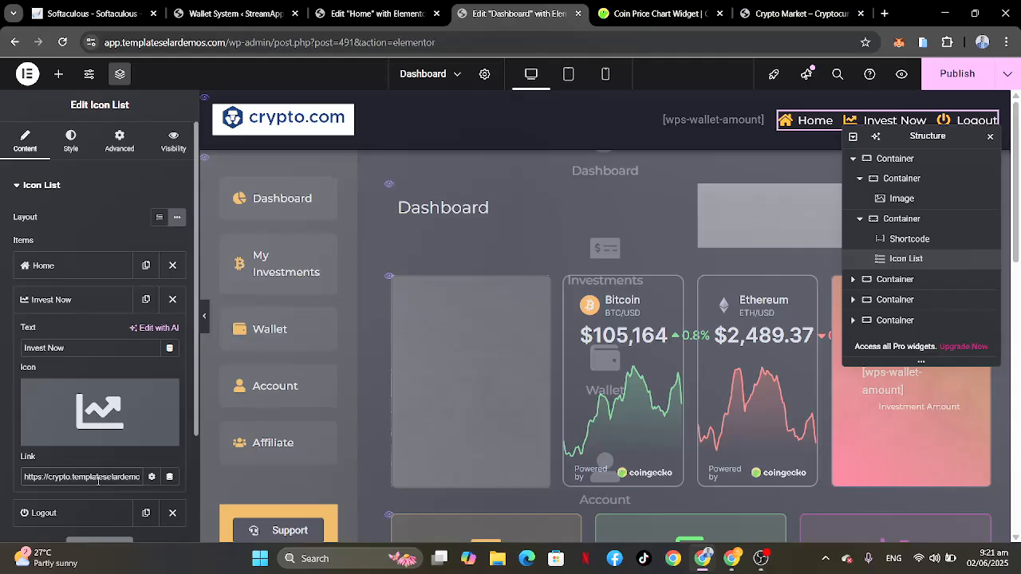
key("ctrl+a")
key("BackSpace")
type("i")
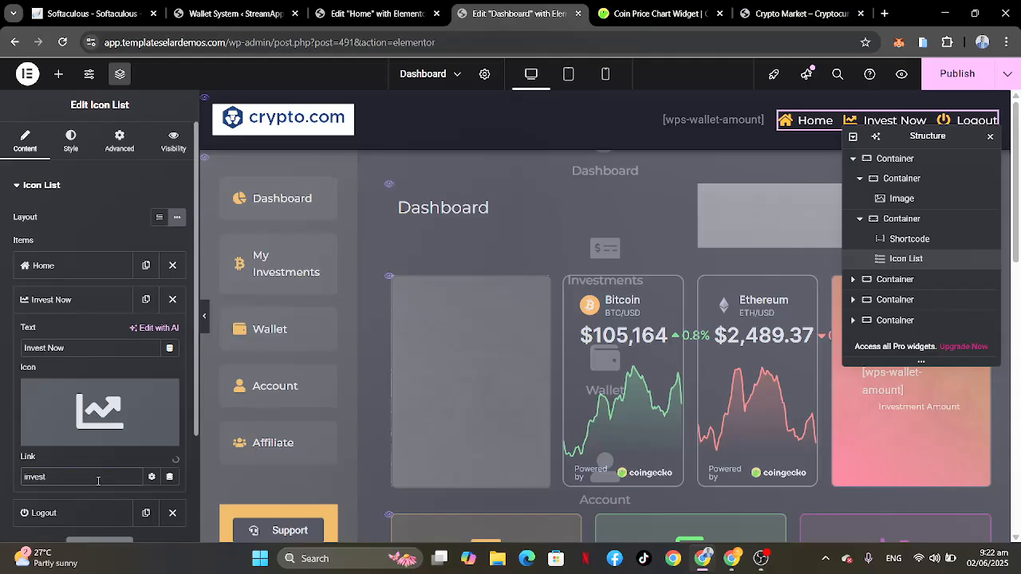
left_click(56, 497)
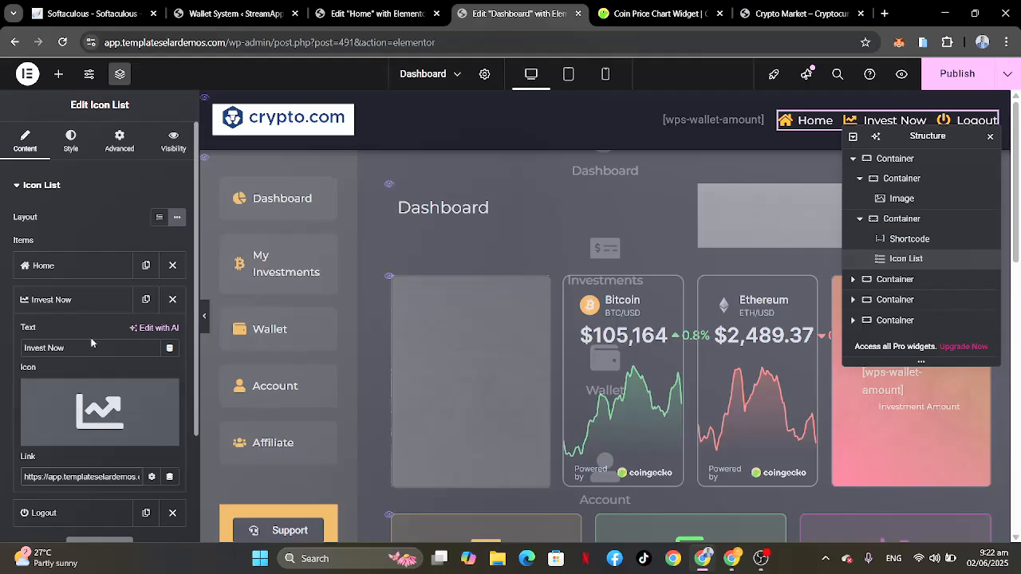
left_click(84, 306)
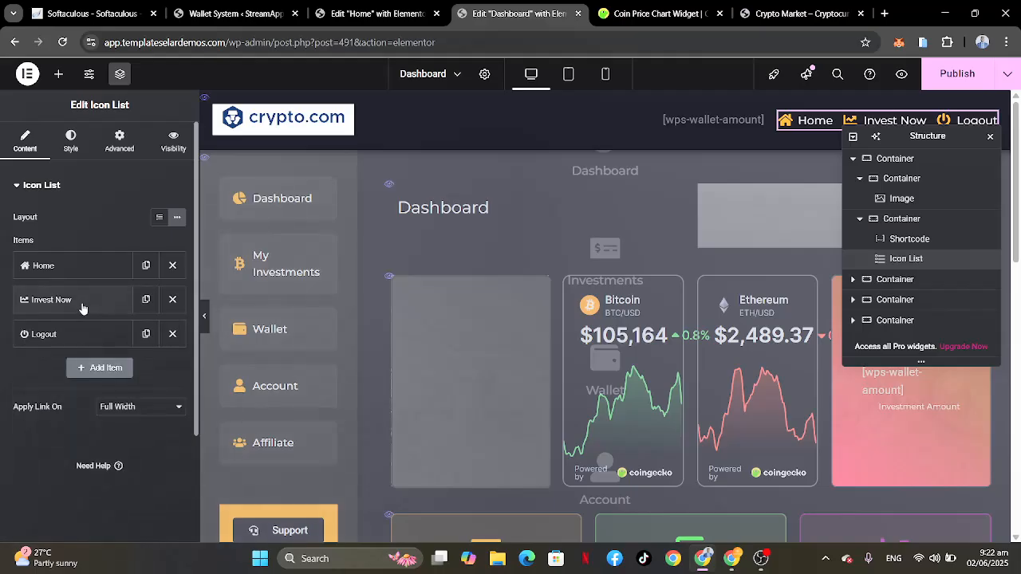
left_click(77, 335)
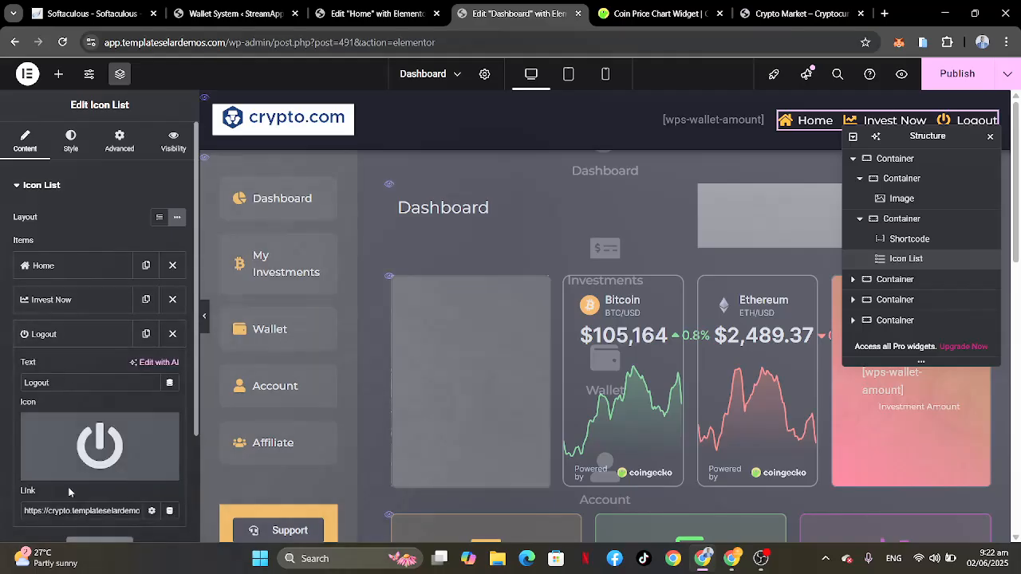
scroll(69, 492, "down", 1)
scroll(110, 447, "down", 1)
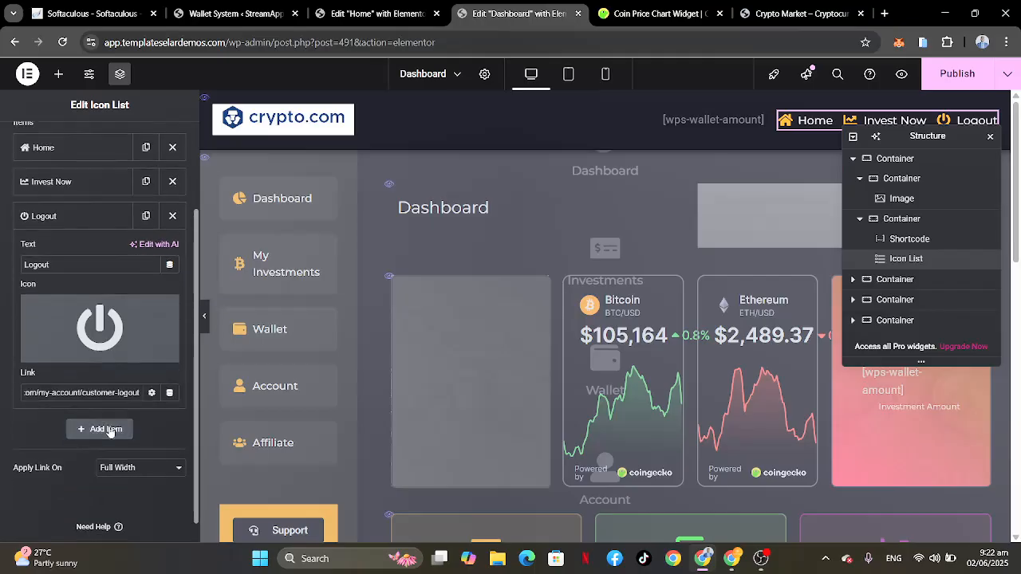
scroll(104, 394, "left", 1)
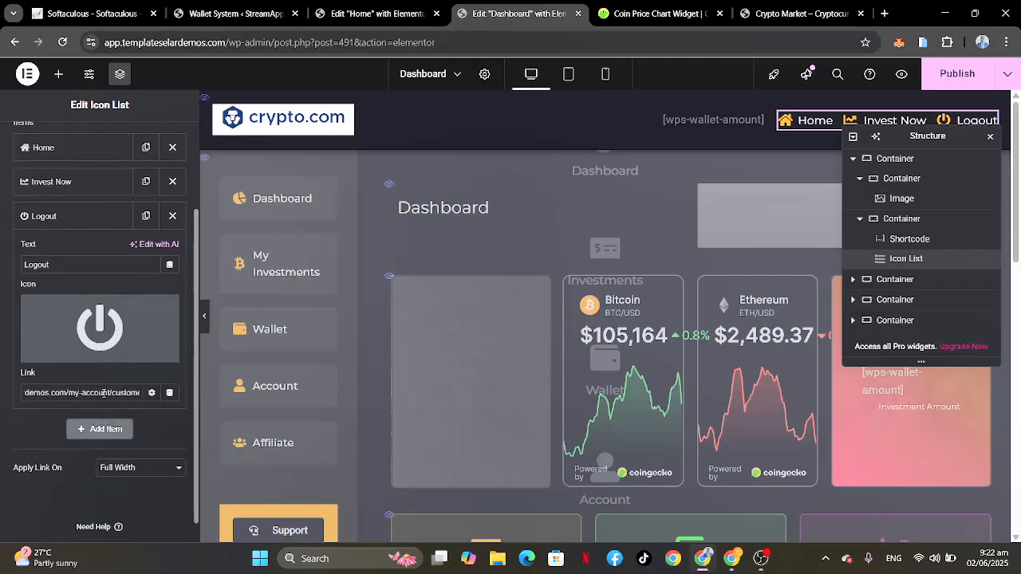
scroll(104, 393, "right", 1)
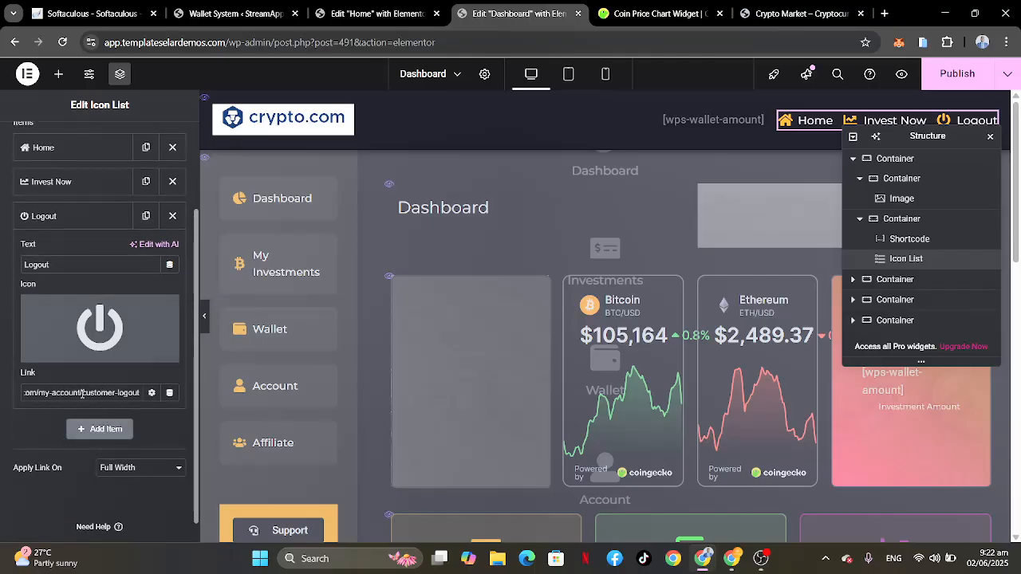
left_click(82, 393)
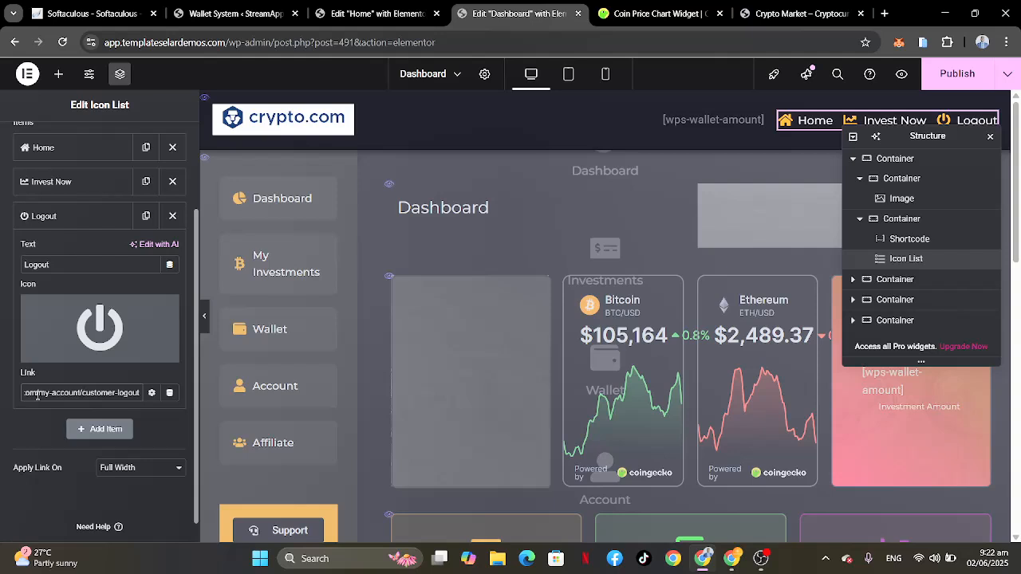
left_click_drag(36, 393, 2, 393)
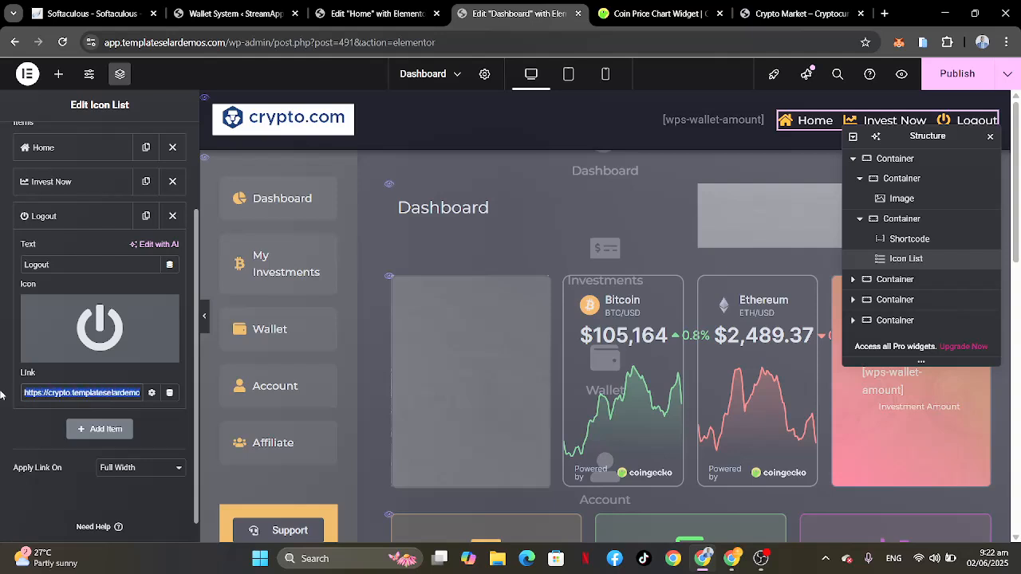
scroll(99, 396, "right", 2)
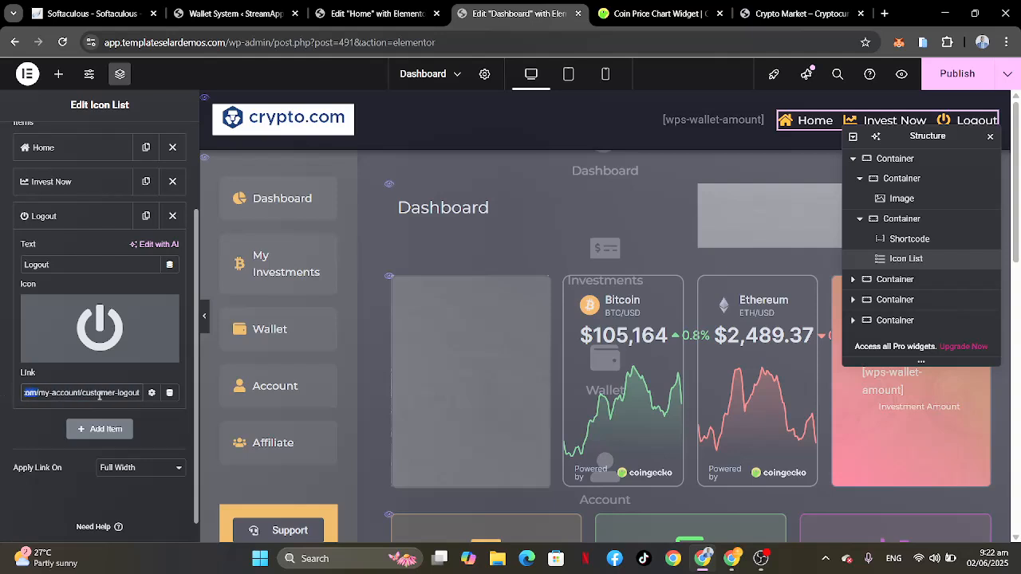
scroll(99, 396, "left", 2)
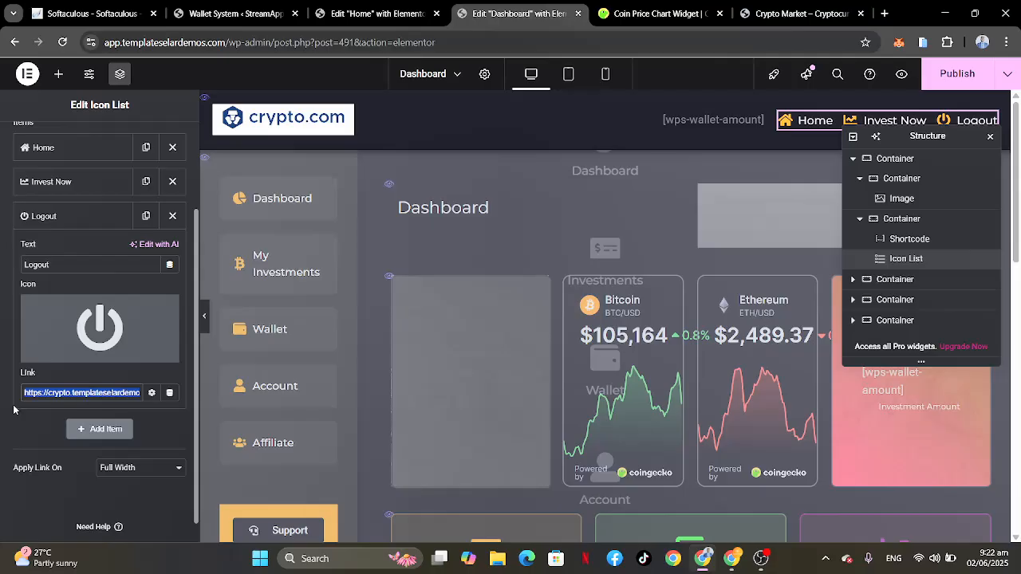
type("/my-account/customer-logout")
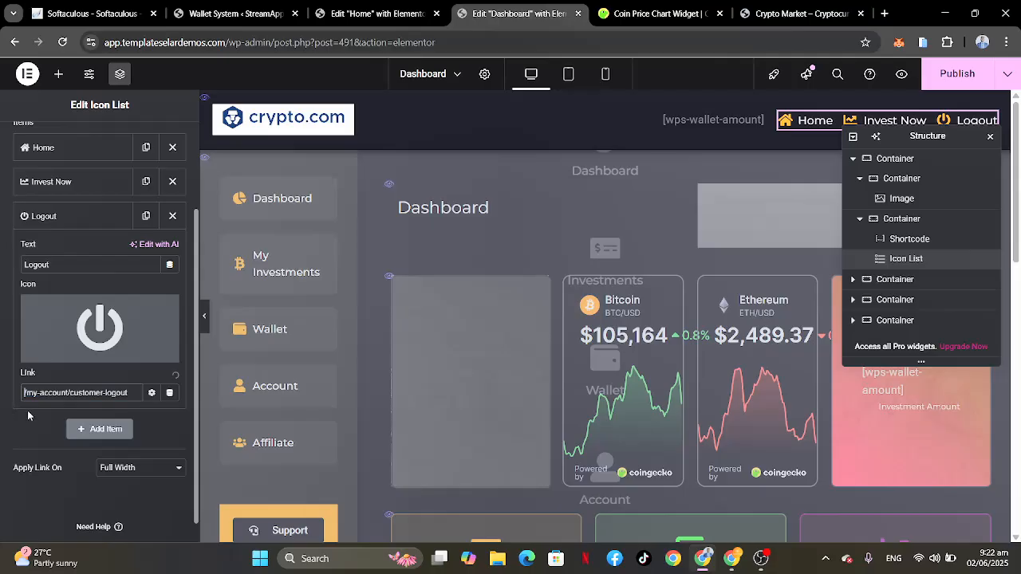
key("ctrl+v")
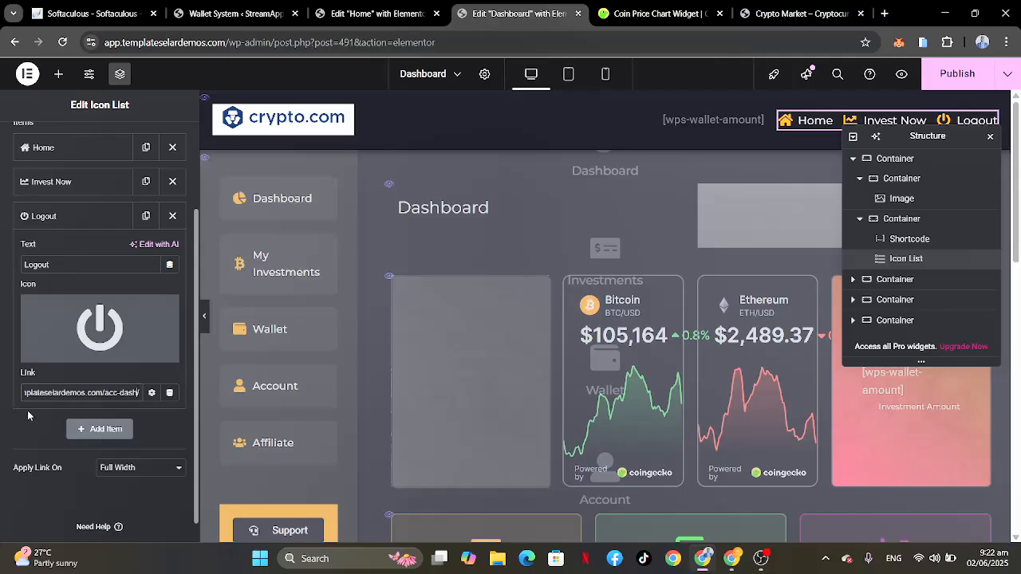
key("BackSpace")
key("BackSpace")
key("BackSpace")
key("BackSpace")
key("BackSpace")
key("BackSpace")
scroll(75, 397, "left", 1)
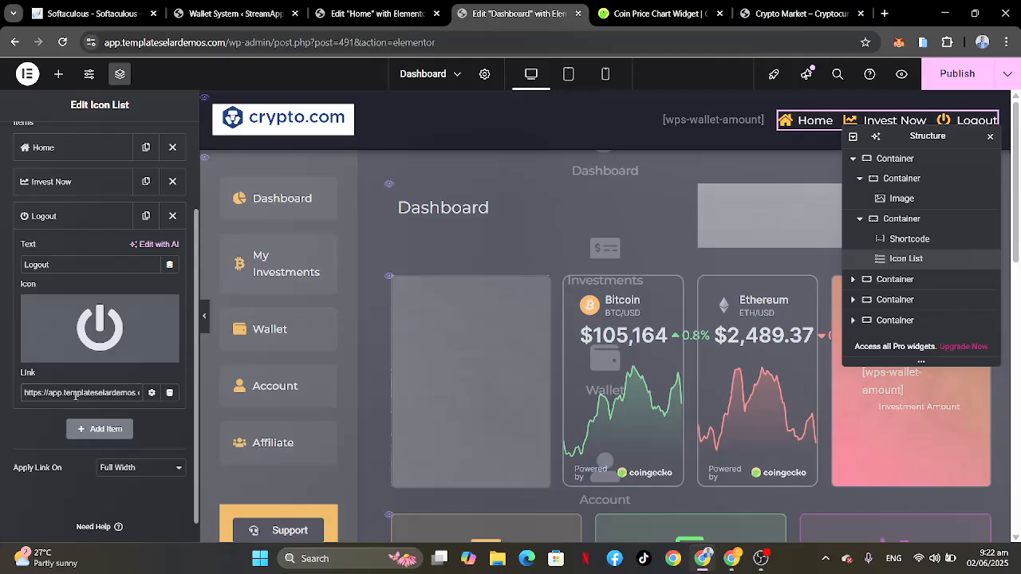
scroll(75, 396, "right", 2)
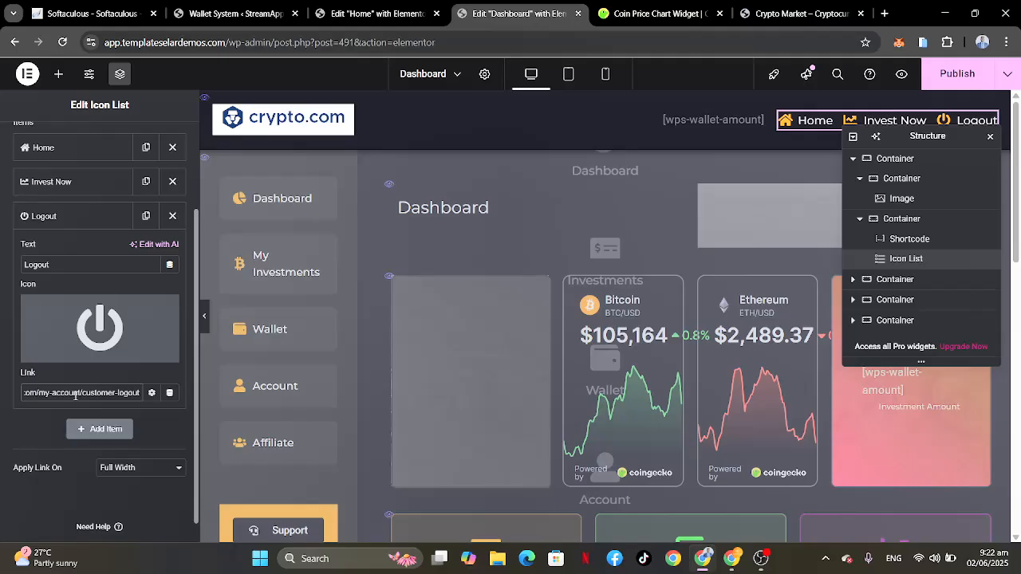
left_click(104, 218)
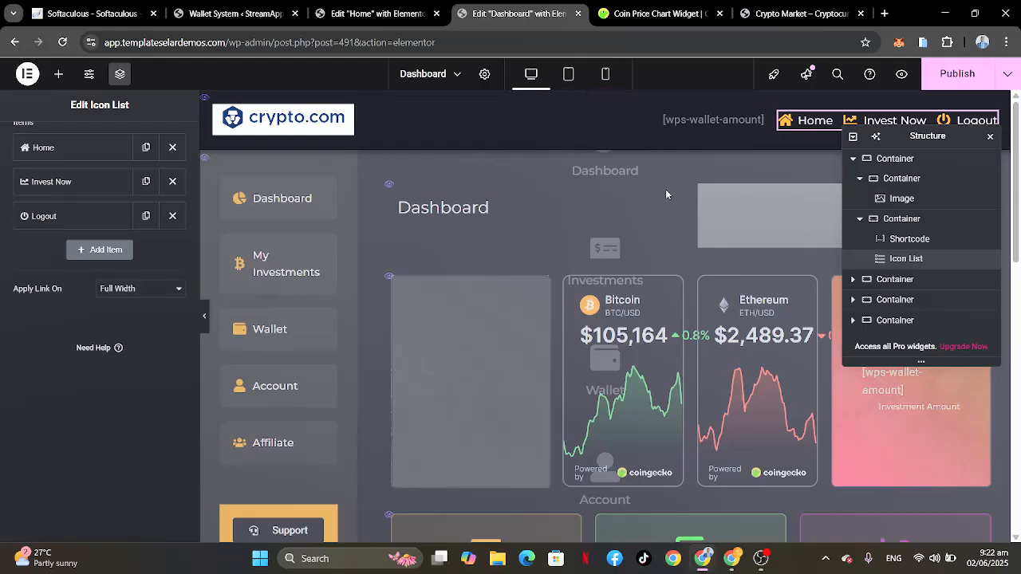
Step: Collapse the header container in the page structure, expand the main section below it and select its sidebar container
left_click(854, 159)
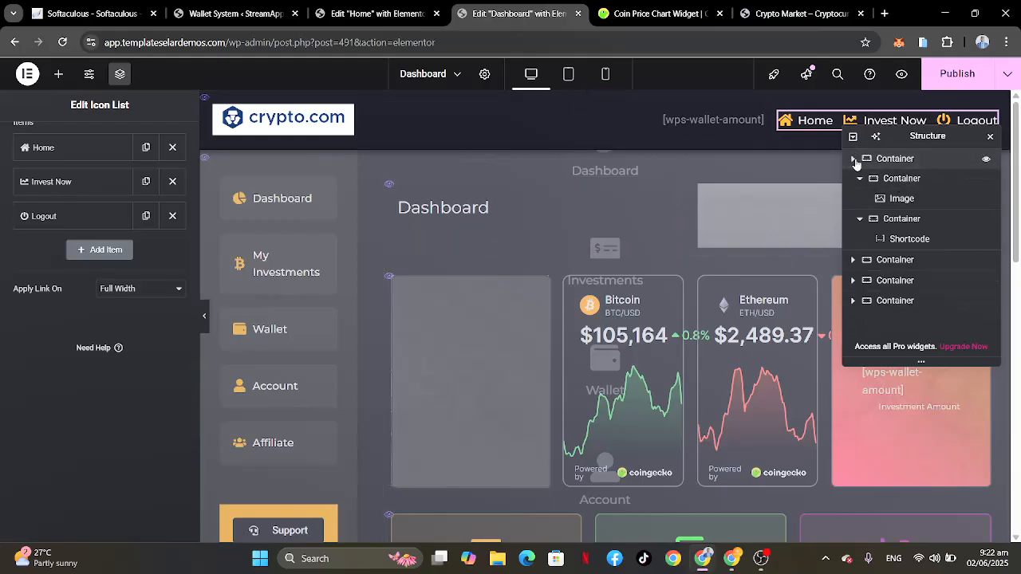
left_click(881, 181)
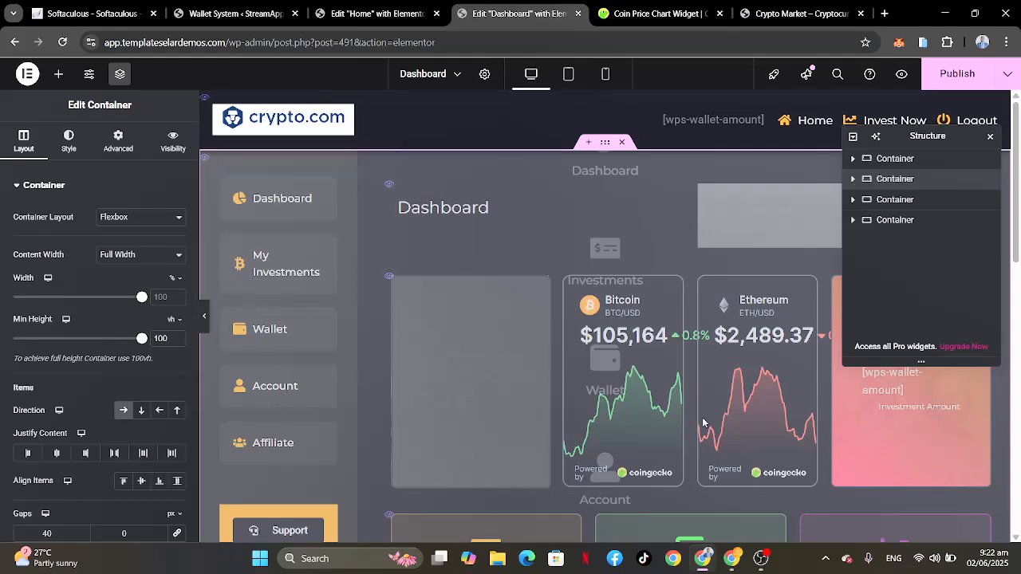
scroll(702, 423, "down", 3)
scroll(703, 423, "up", 2)
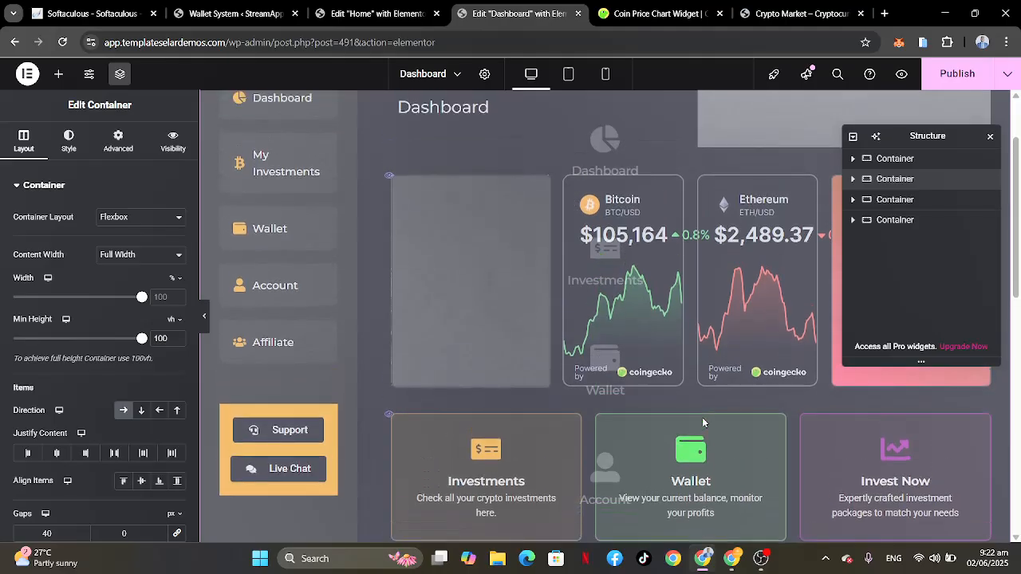
scroll(474, 324, "up", 1)
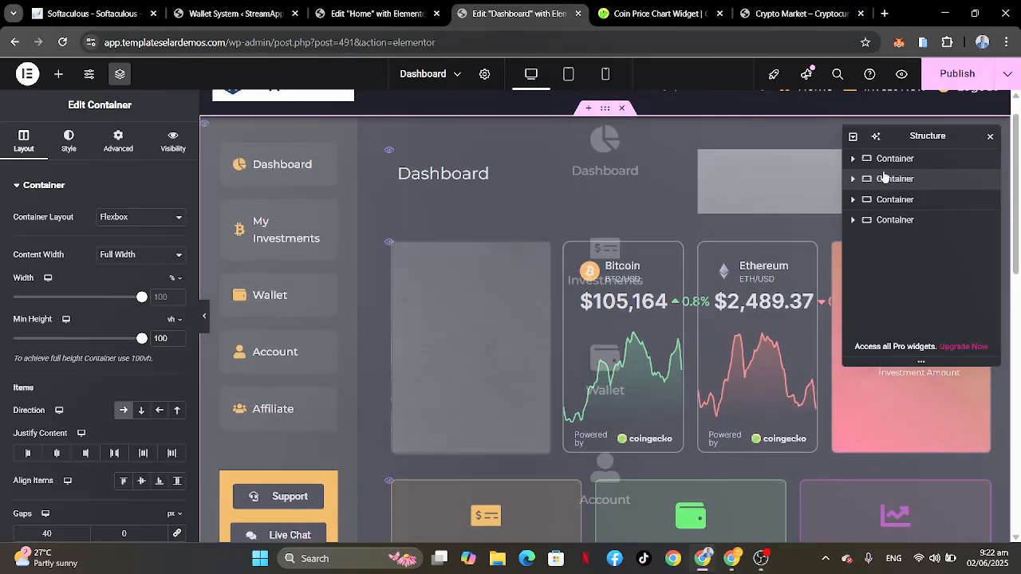
left_click(853, 180)
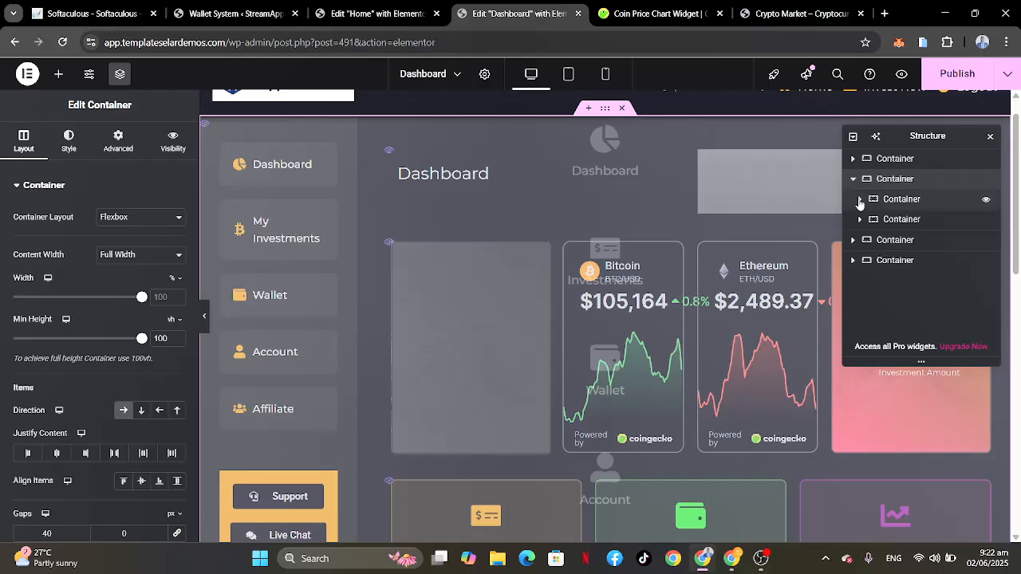
left_click(860, 200)
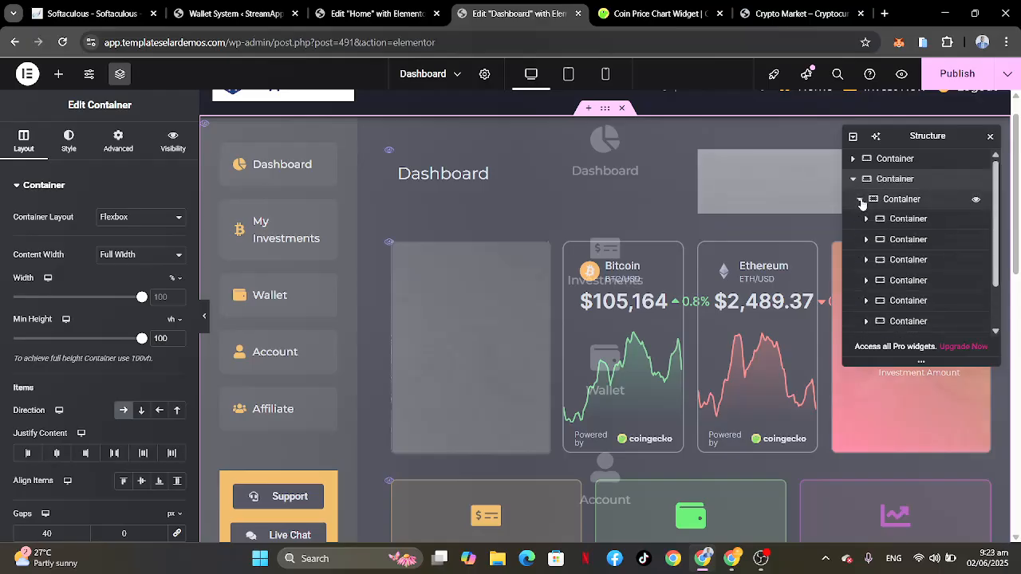
left_click(902, 200)
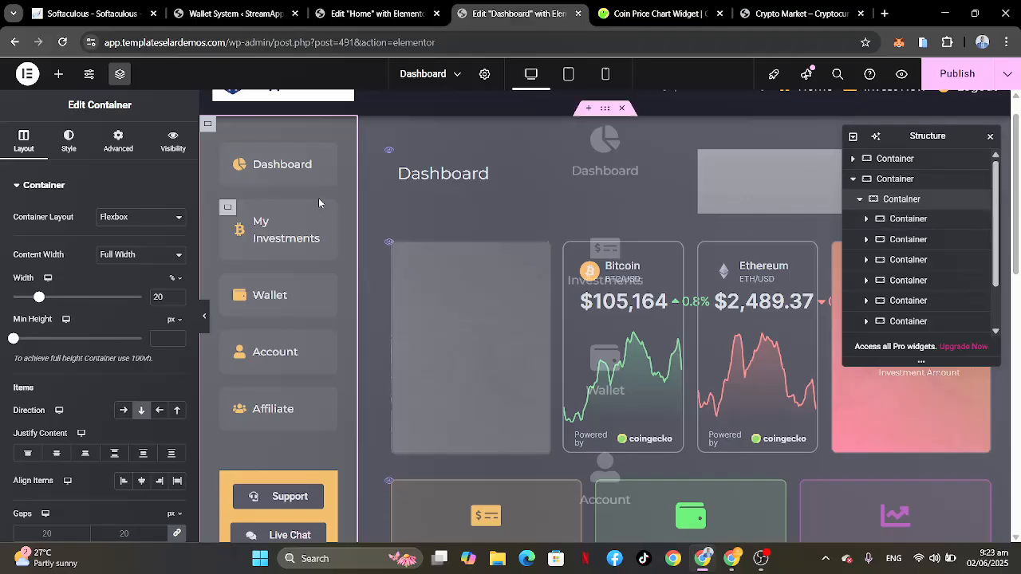
Step: Replace the link of the sidebar's Dashboard item by searching for "dashboard" and choosing this site's Dashboard page
left_click(912, 220)
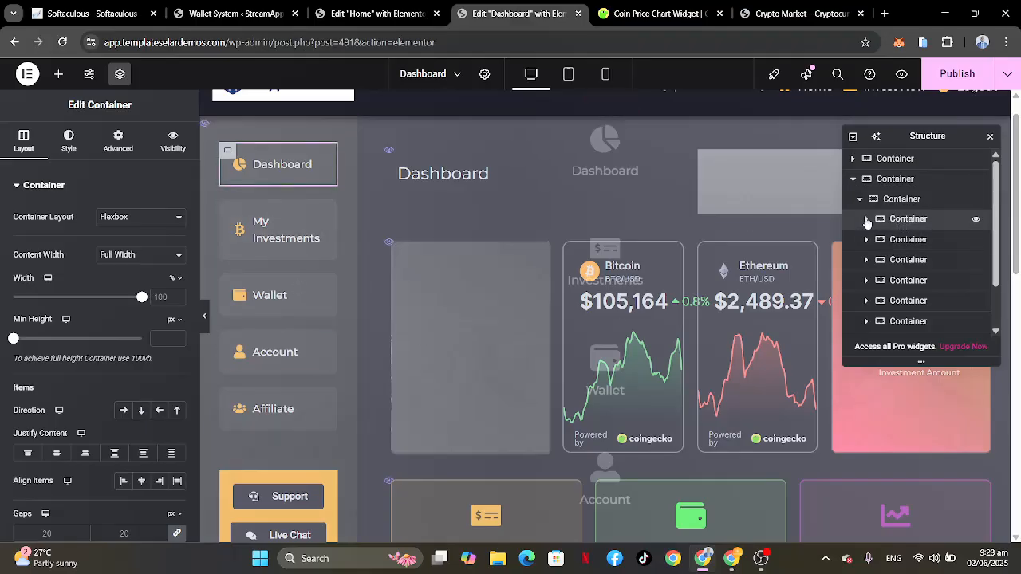
left_click(866, 218)
left_click(907, 241)
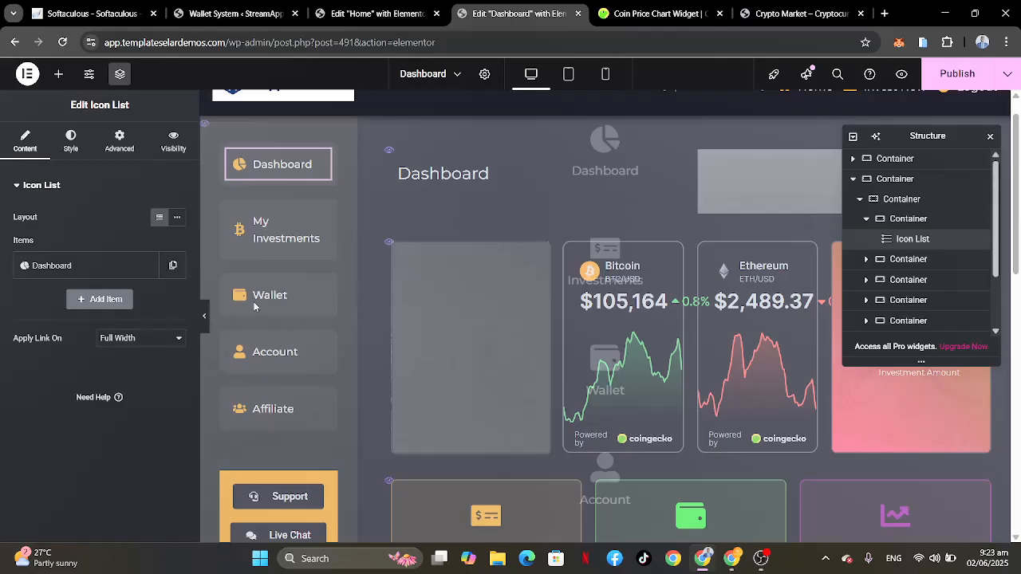
left_click(66, 266)
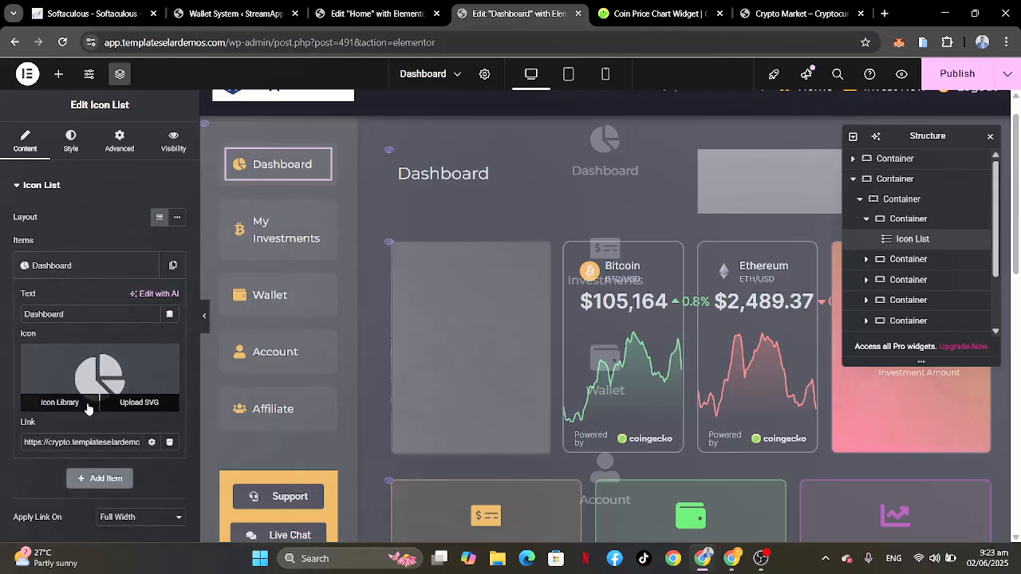
left_click(88, 443)
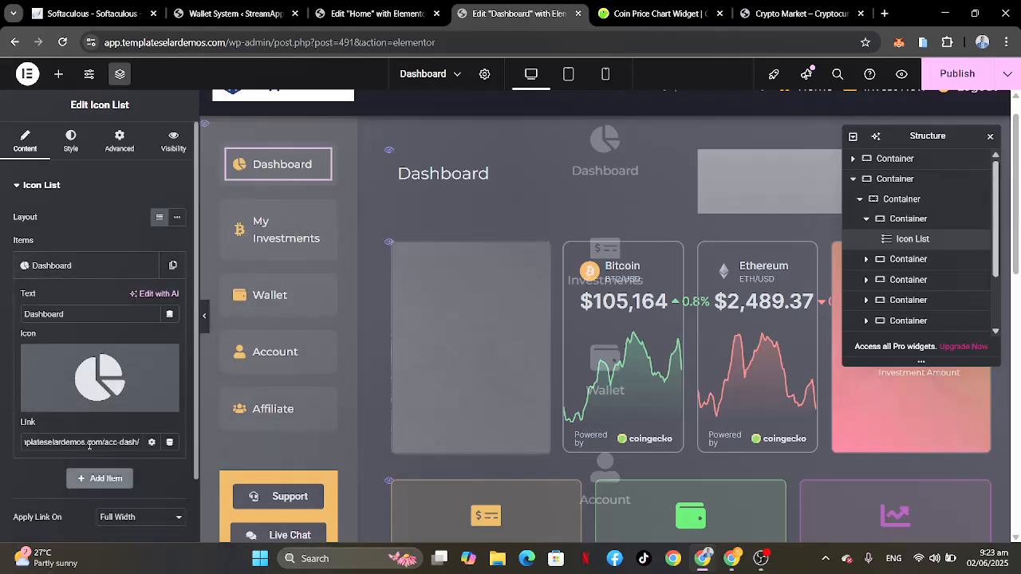
left_click(102, 443)
key("ctrl+a")
key("BackSpace")
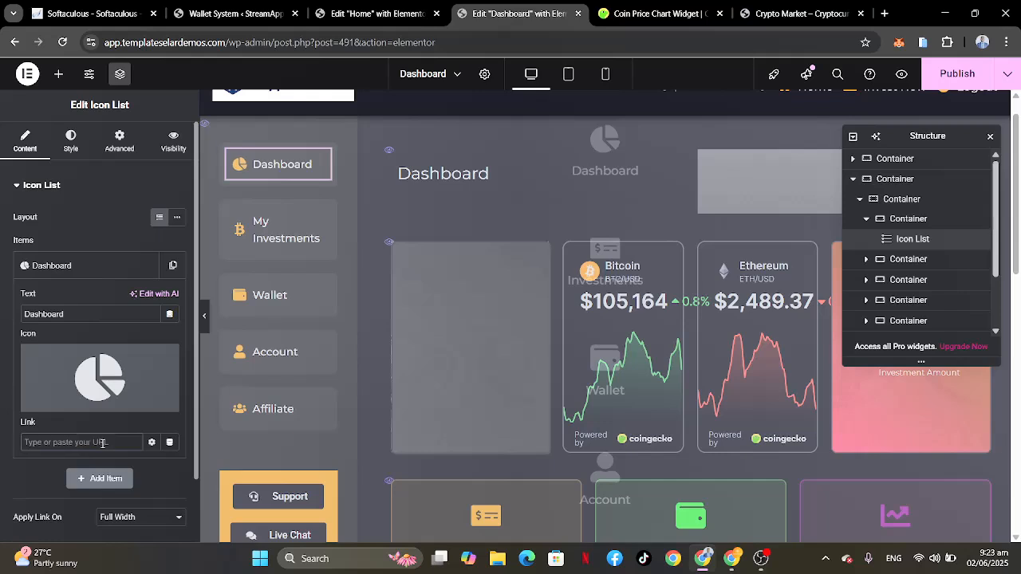
type("dashboard")
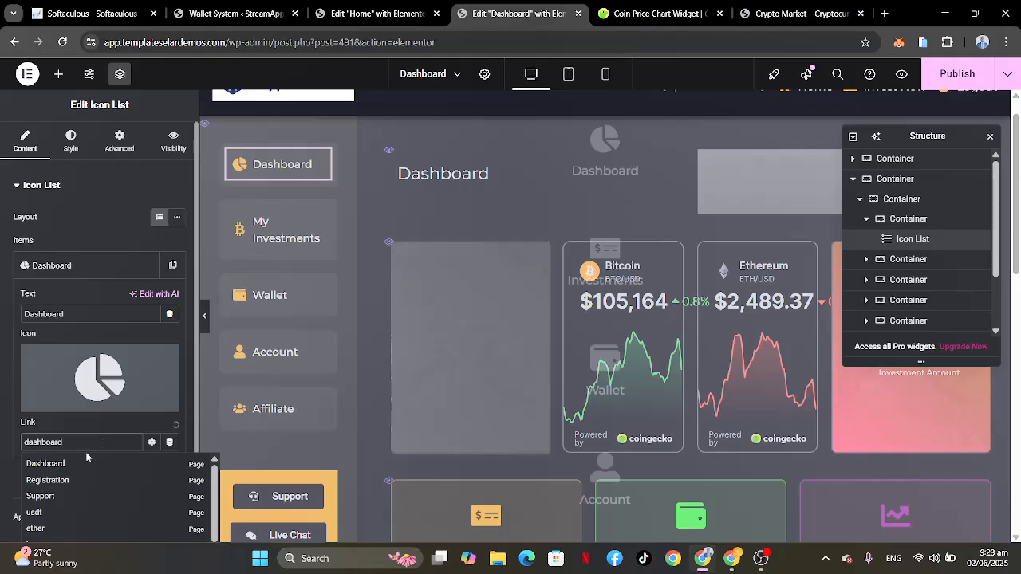
left_click(44, 465)
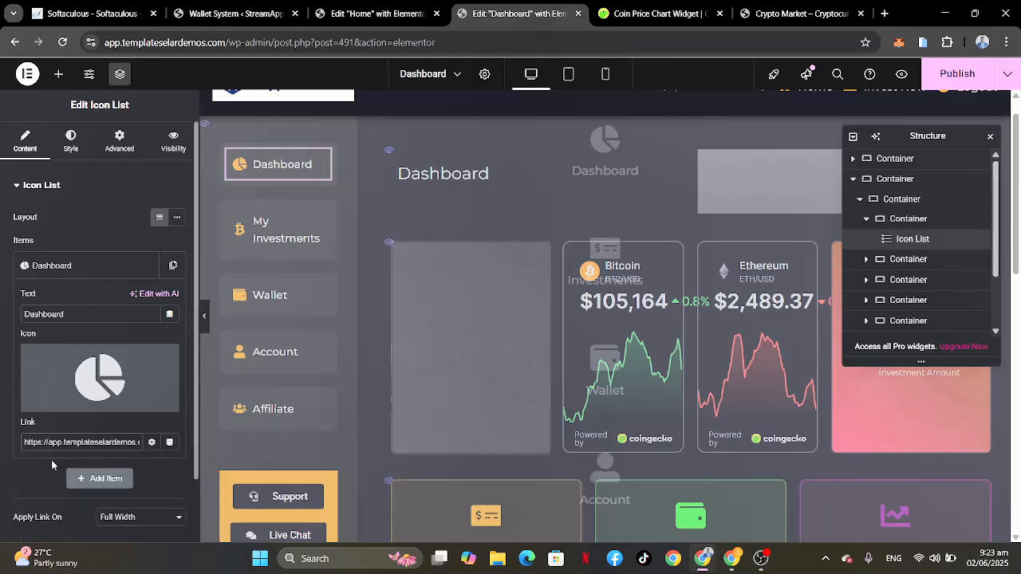
left_click(96, 268)
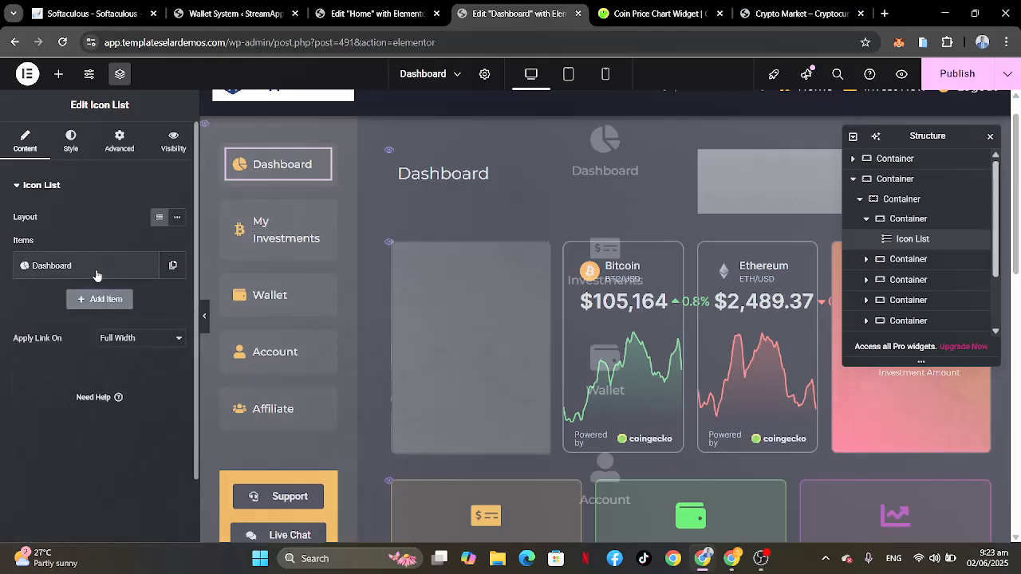
Step: Open the My Investments item in the sidebar's second icon list and check where its link points
left_click(904, 261)
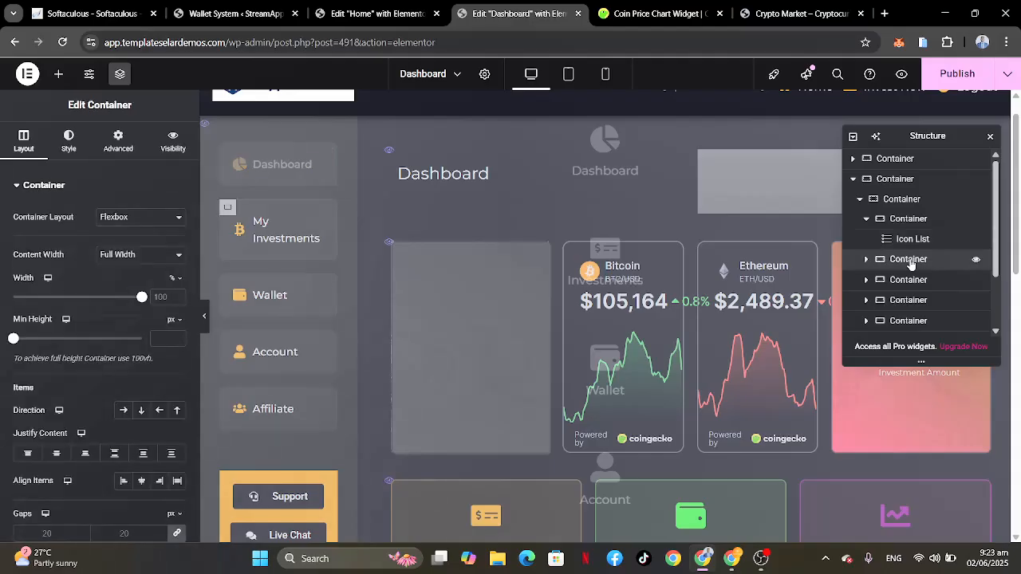
left_click(866, 259)
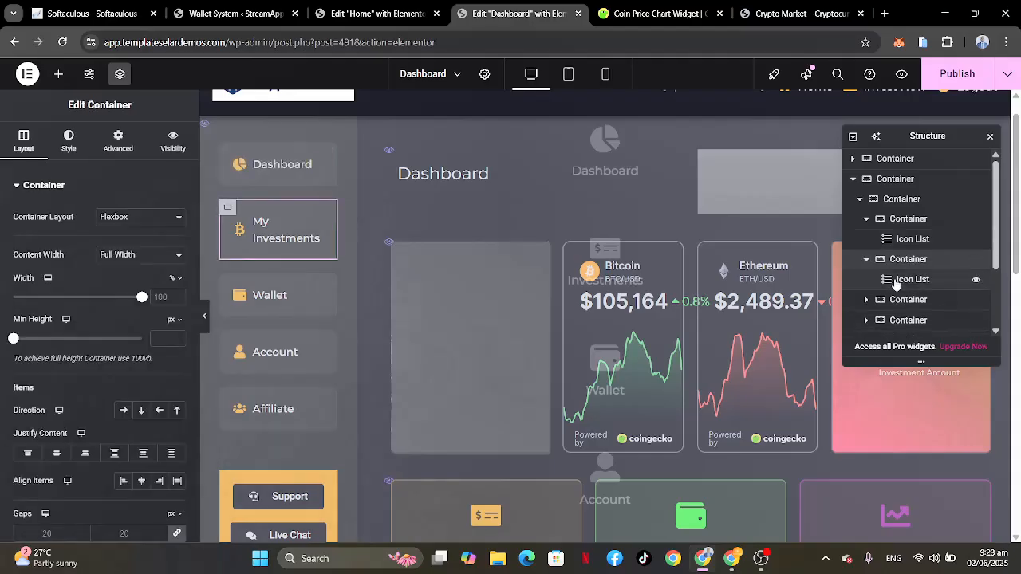
left_click(898, 281)
left_click(107, 268)
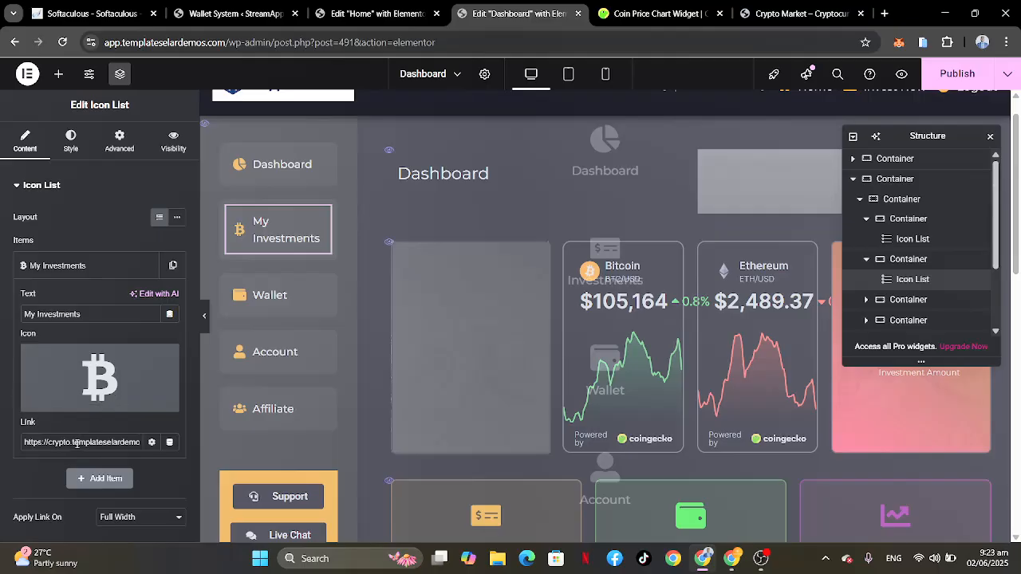
scroll(76, 443, "right", 2)
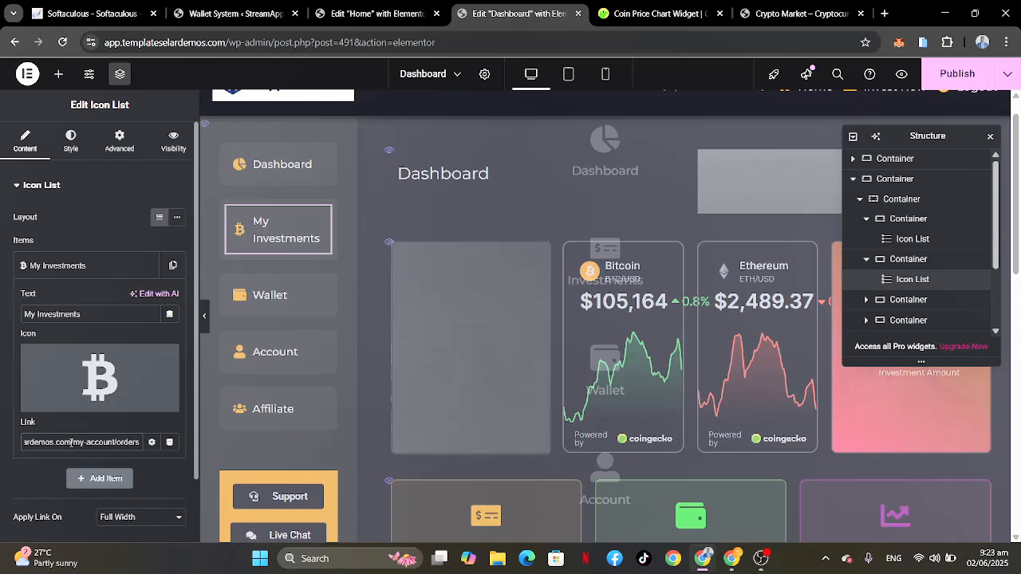
left_click_drag(71, 441, 2, 443)
key("BackSpace")
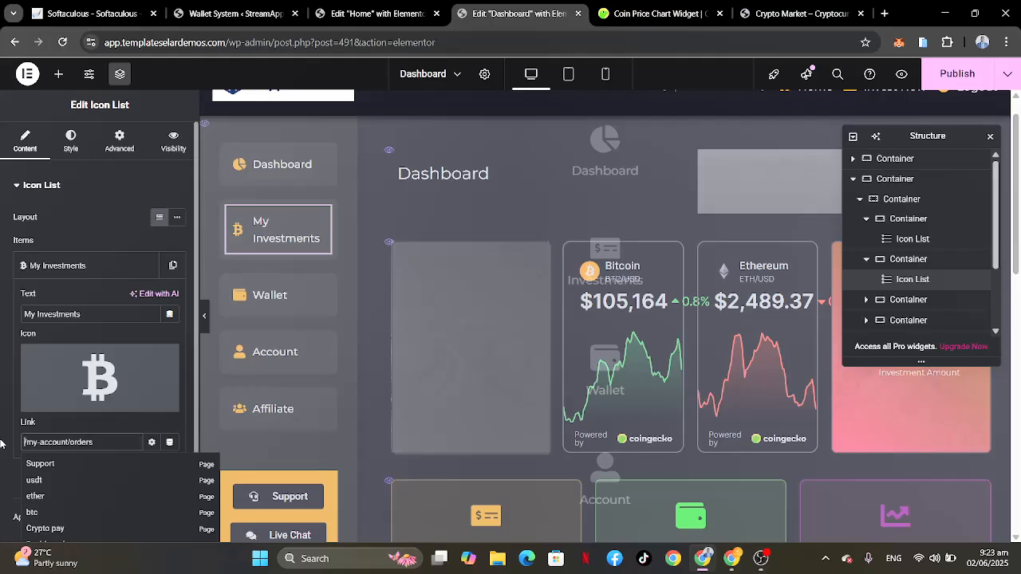
key("ctrl+v")
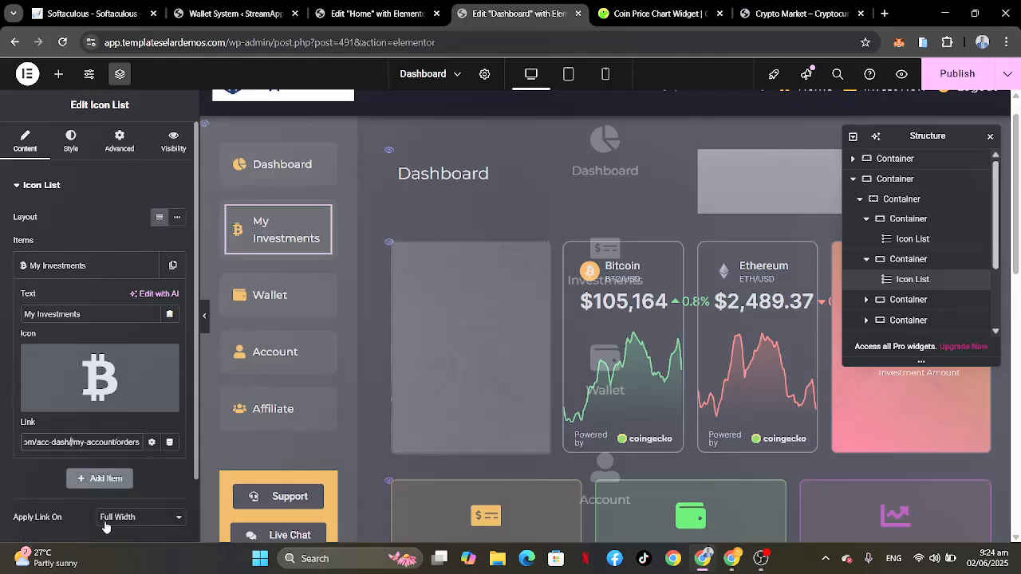
key("BackSpace")
key("BackSpace")
key("BackSpace")
key("BackSpace")
key("BackSpace")
key("BackSpace")
key("BackSpace")
key("BackSpace")
key("BackSpace")
key("BackSpace")
scroll(67, 440, "left", 2)
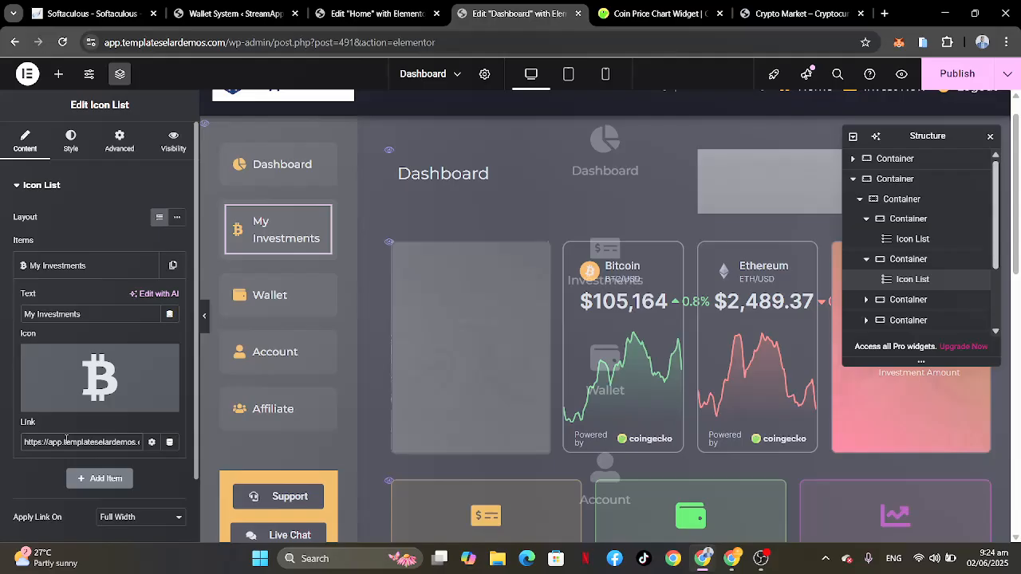
left_click(57, 266)
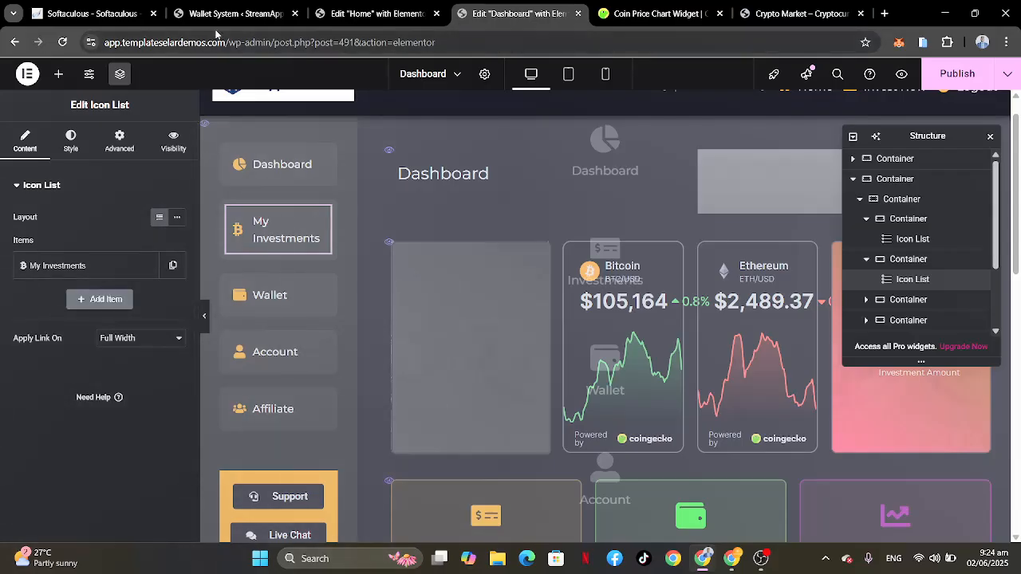
left_click_drag(227, 42, 91, 45)
key("ctrl+c")
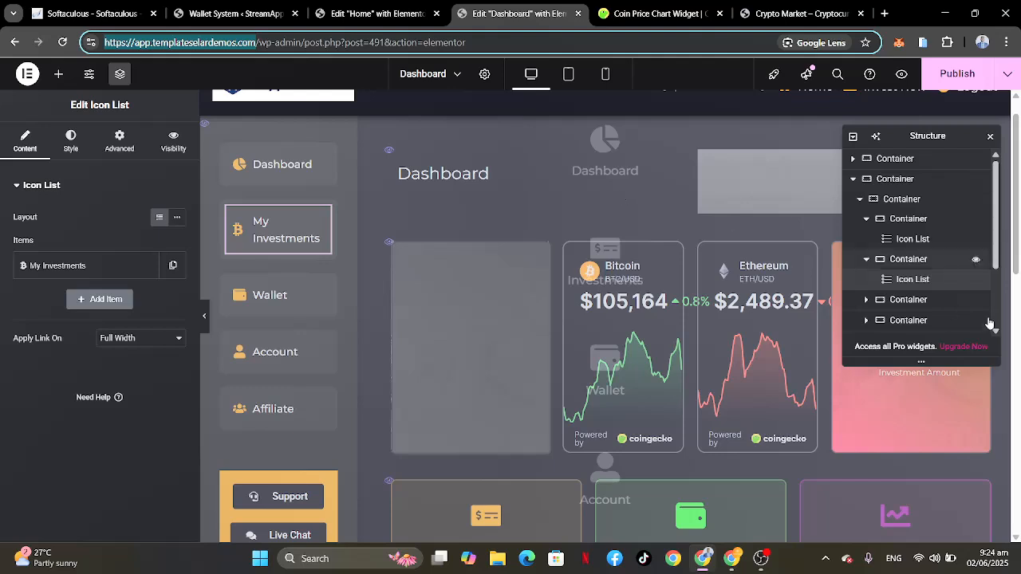
left_click(906, 300)
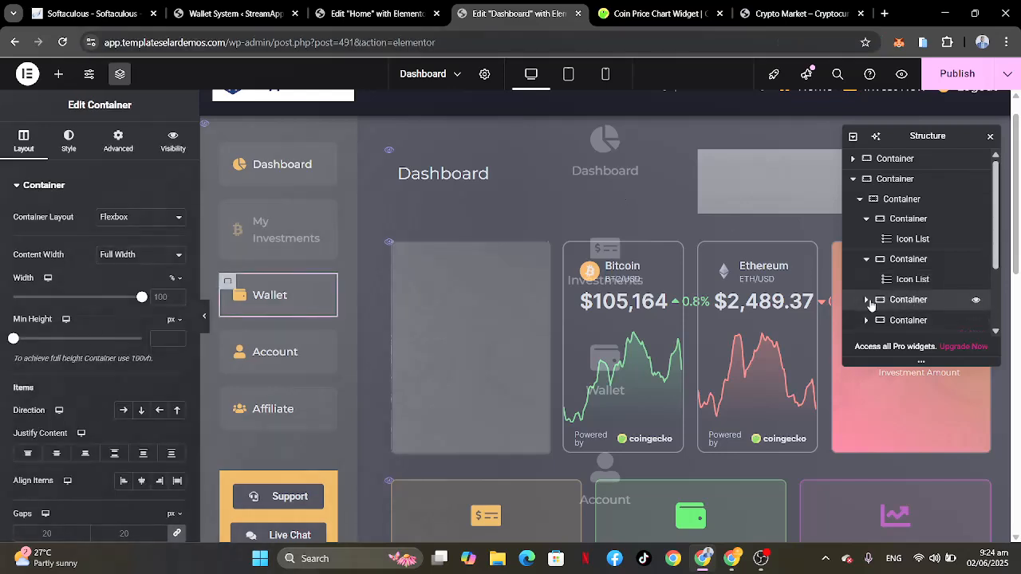
left_click(868, 302)
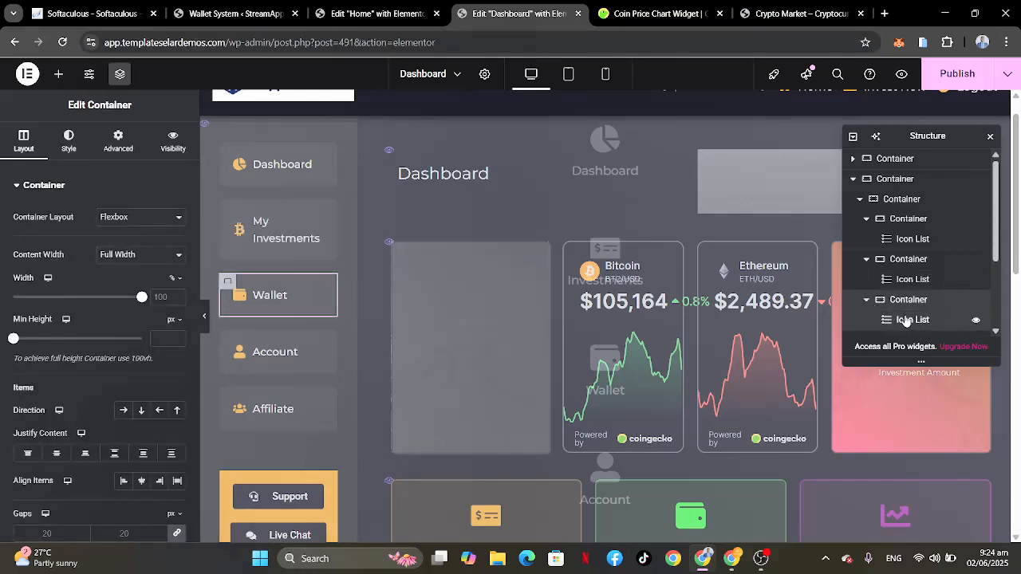
left_click(906, 320)
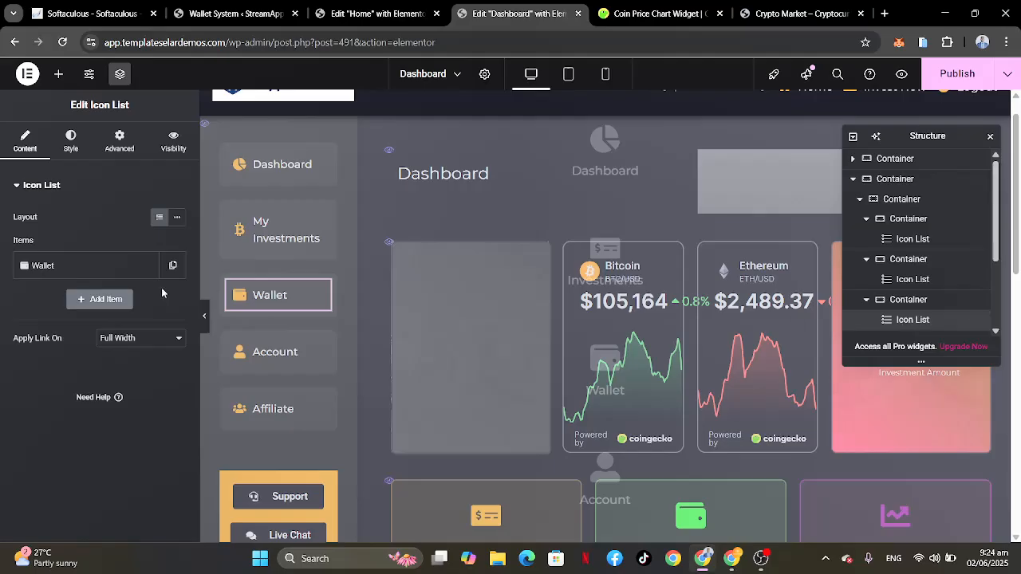
left_click(60, 268)
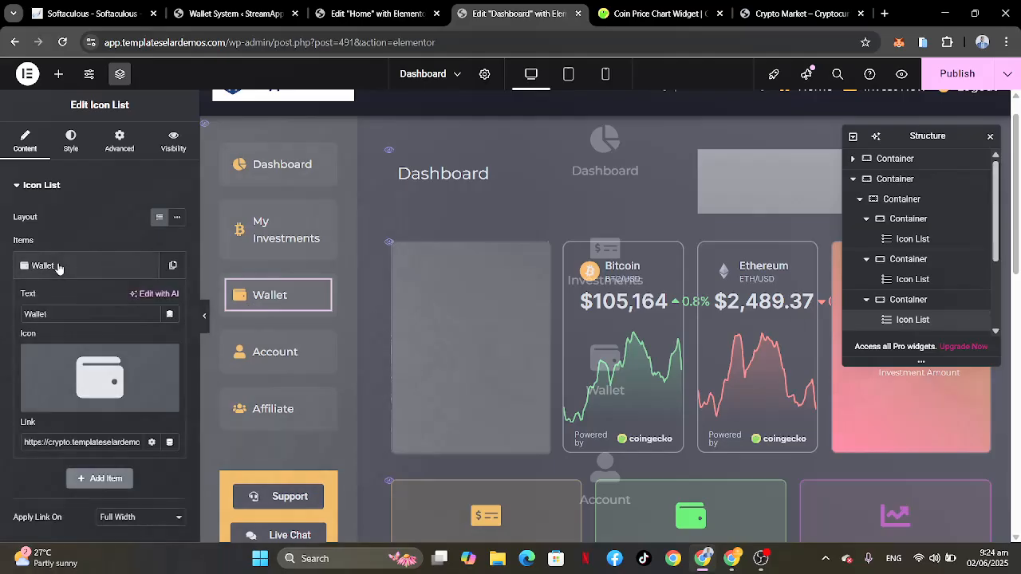
scroll(56, 383, "down", 1)
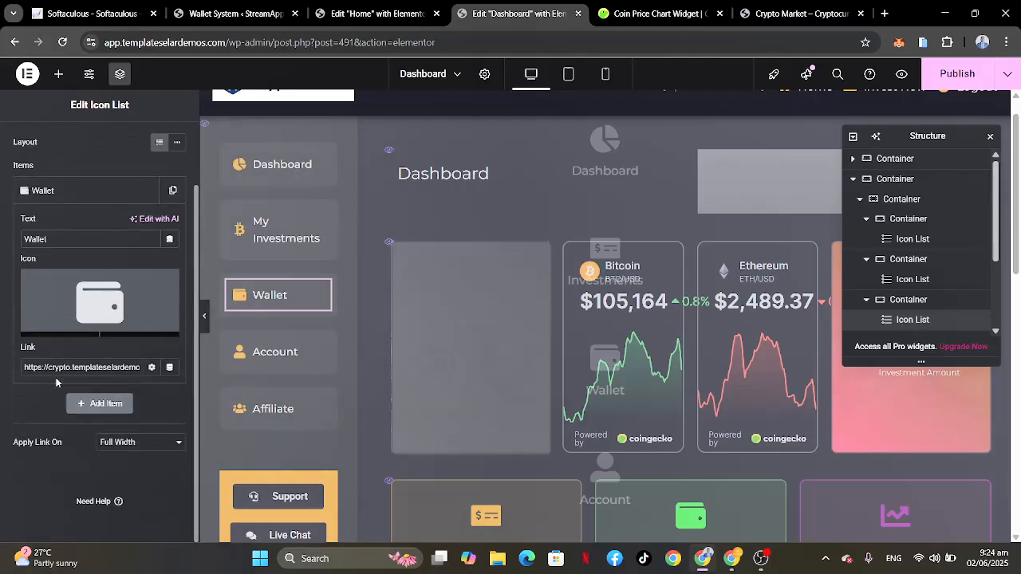
left_click(116, 371)
key("End")
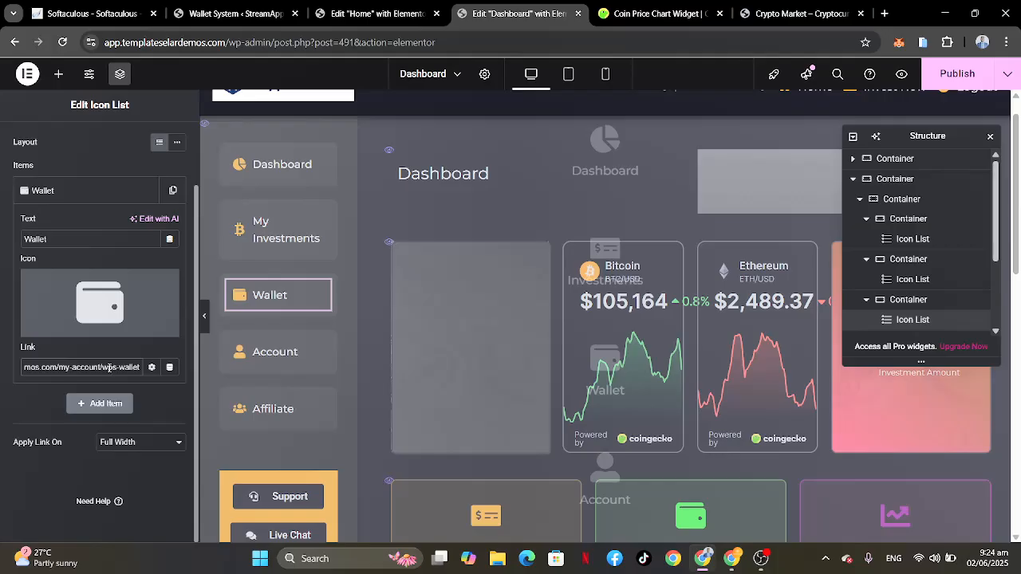
left_click_drag(101, 366, 2, 355)
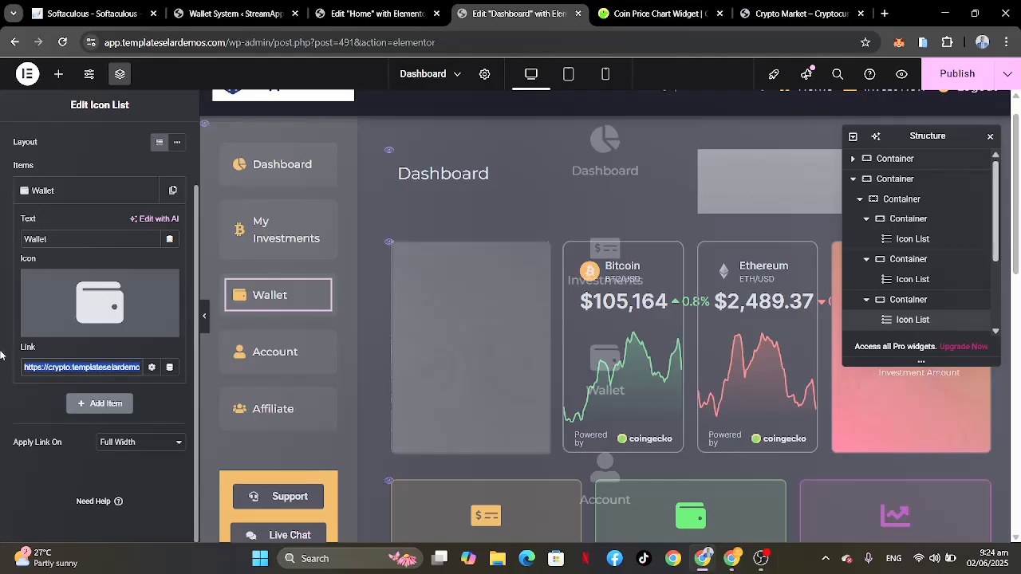
key("BackSpace")
key("ctrl+v")
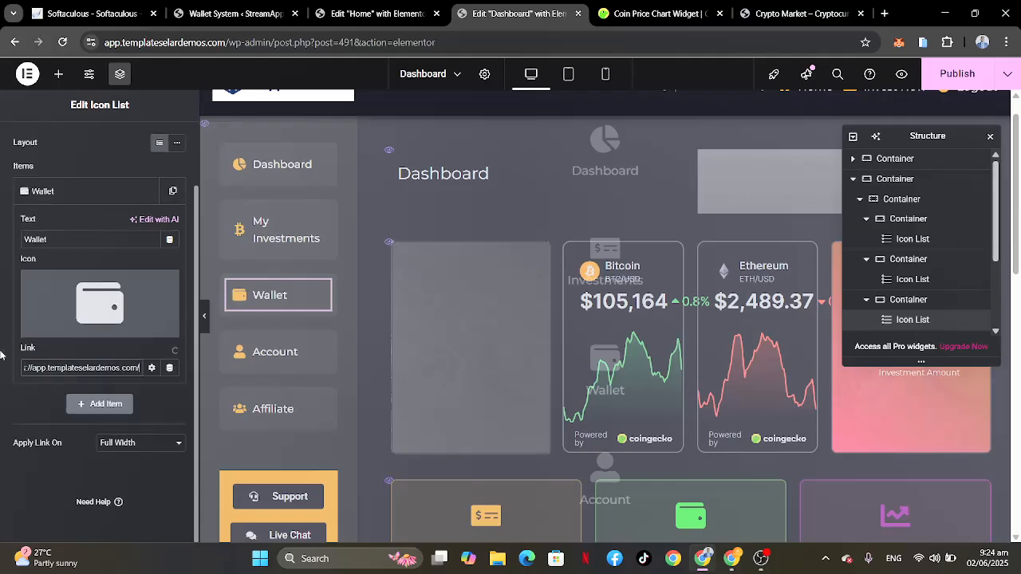
key("End")
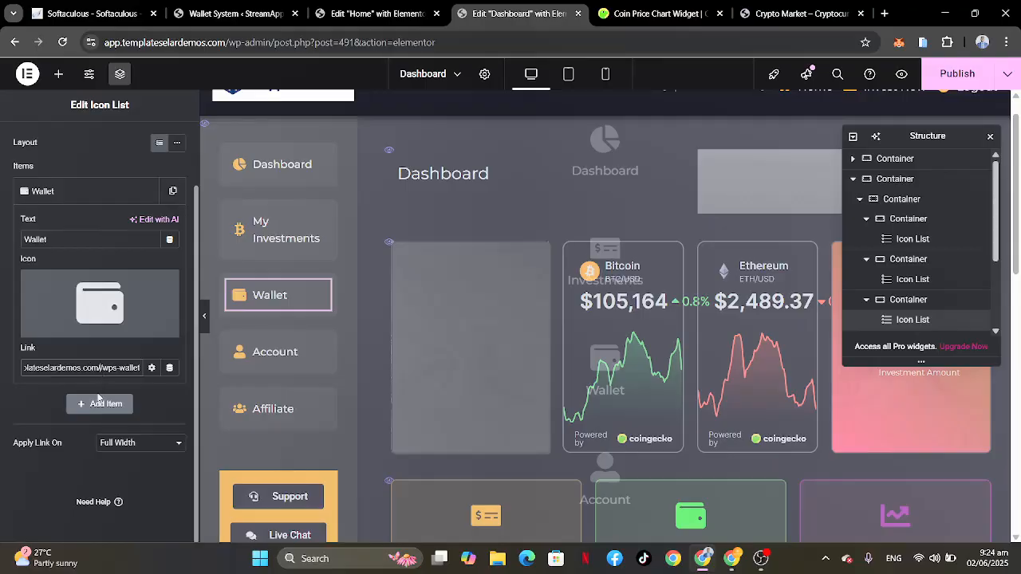
key("BackSpace")
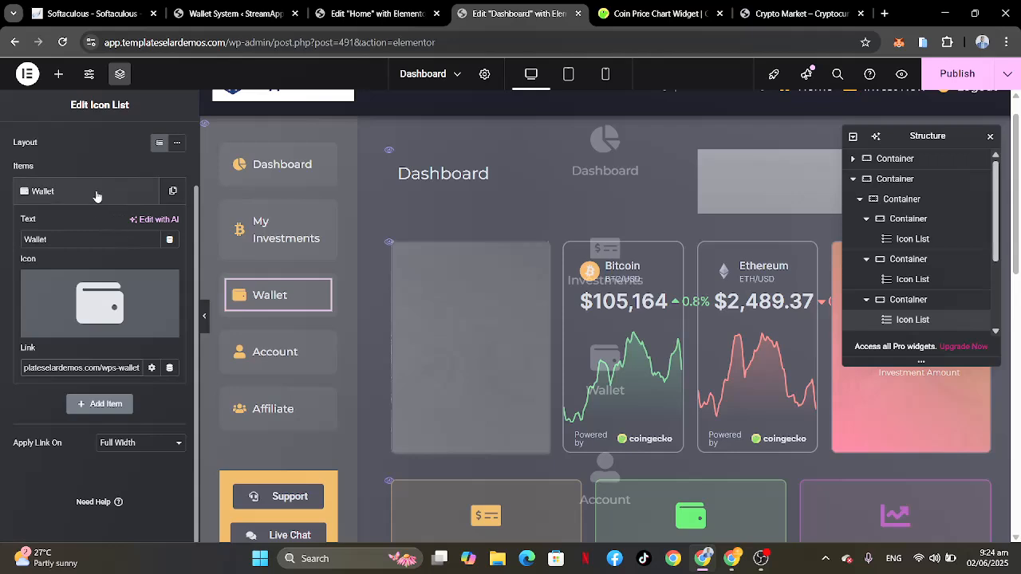
left_click(36, 191)
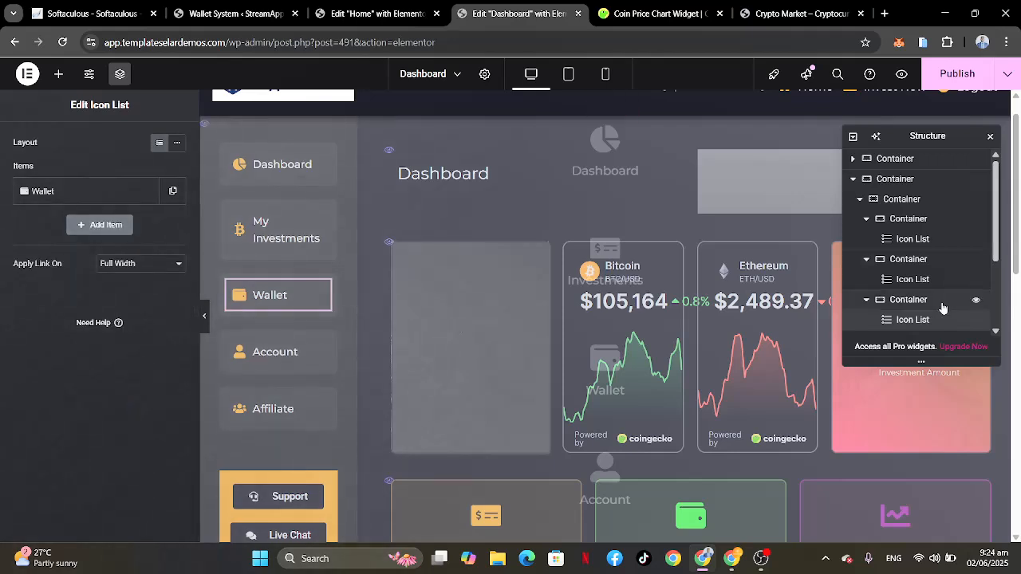
scroll(941, 308, "down", 1)
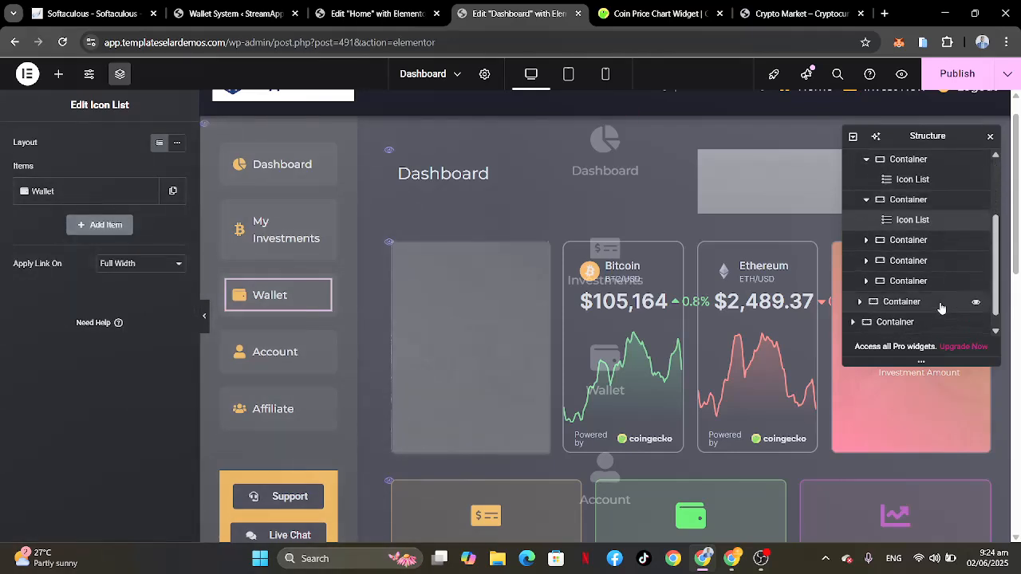
left_click(909, 240)
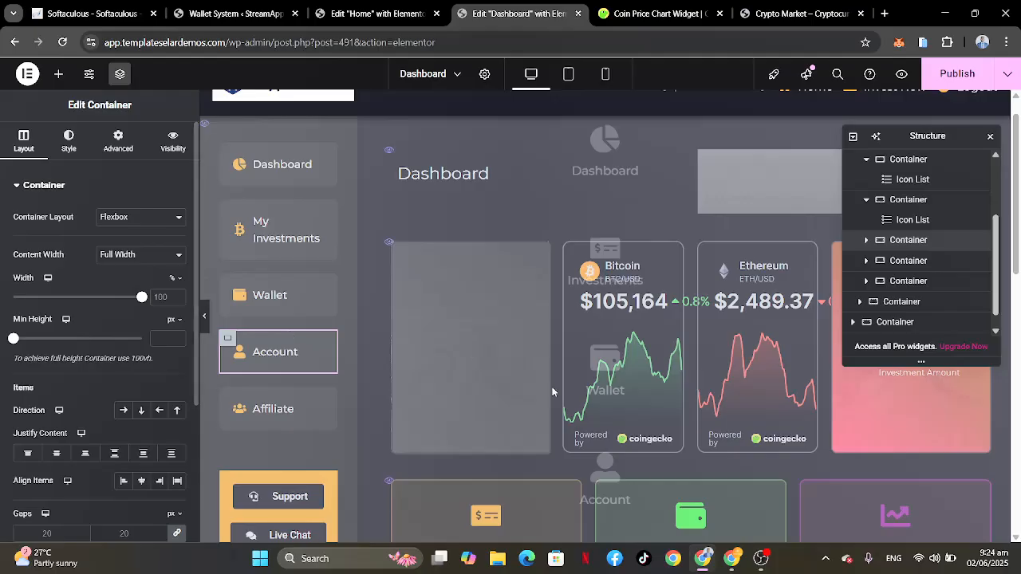
left_click(866, 240)
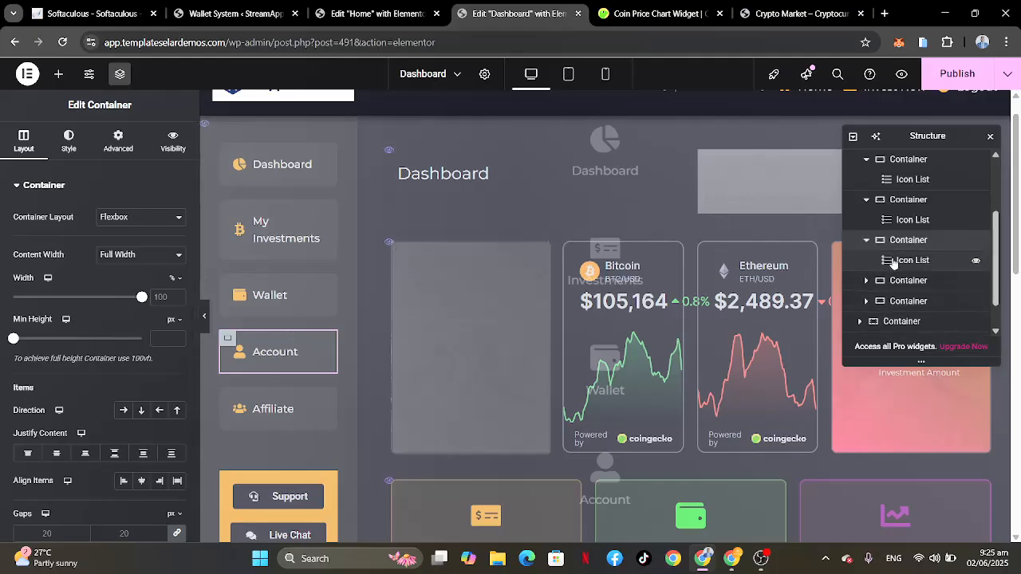
left_click(907, 261)
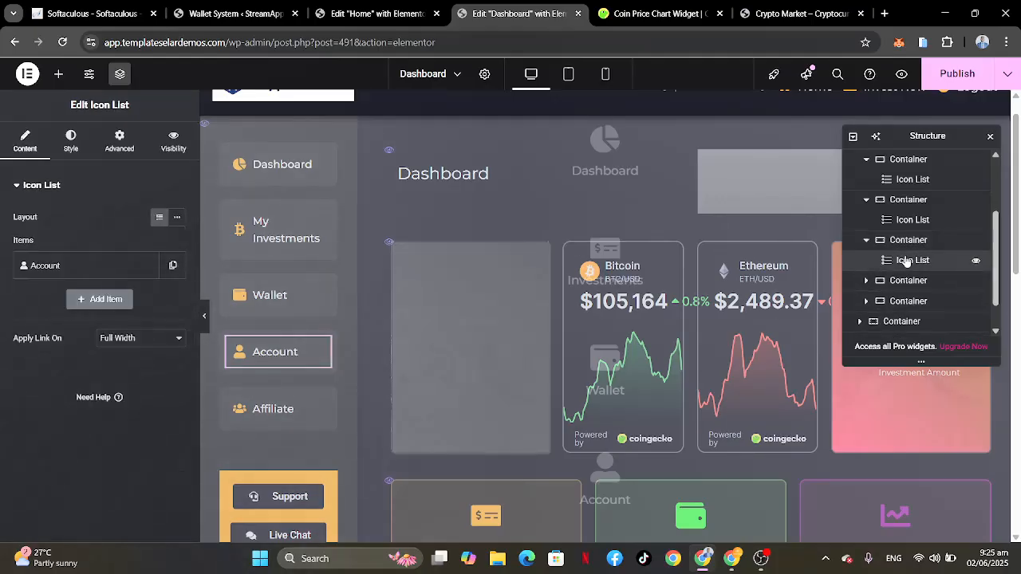
left_click(85, 274)
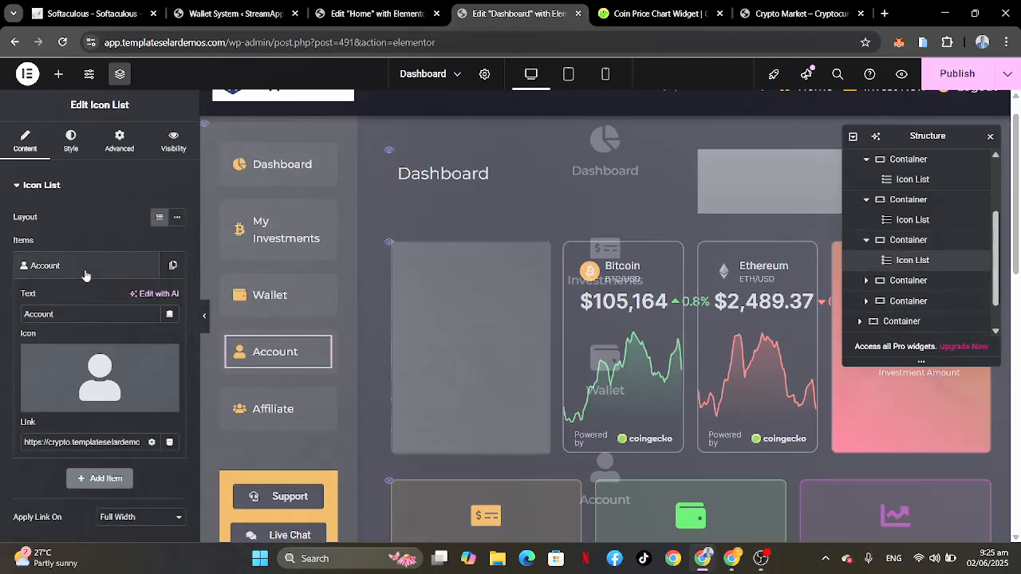
left_click(91, 444)
key("Right")
key("Right")
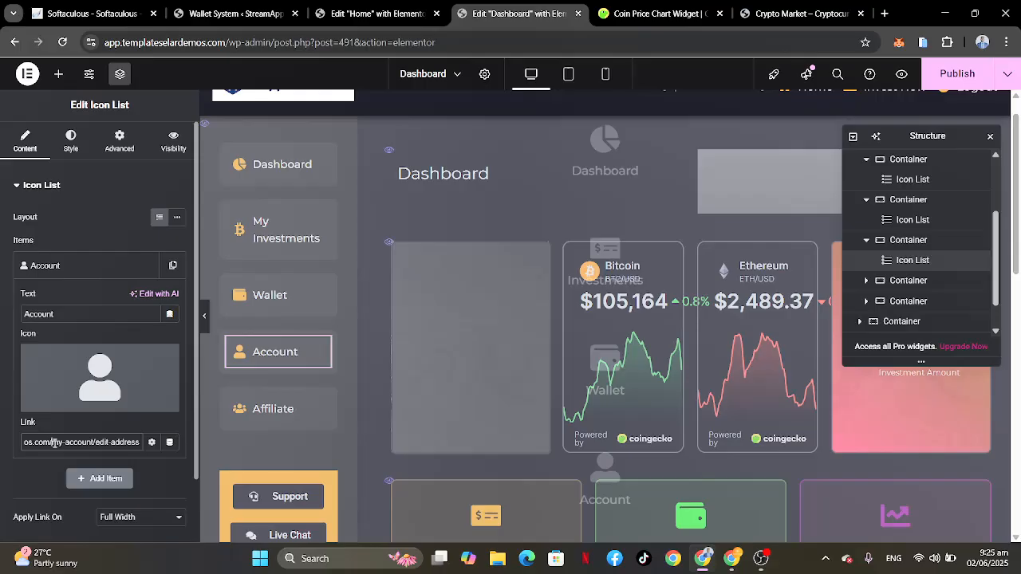
left_click_drag(55, 443, 1, 447)
key("BackSpace")
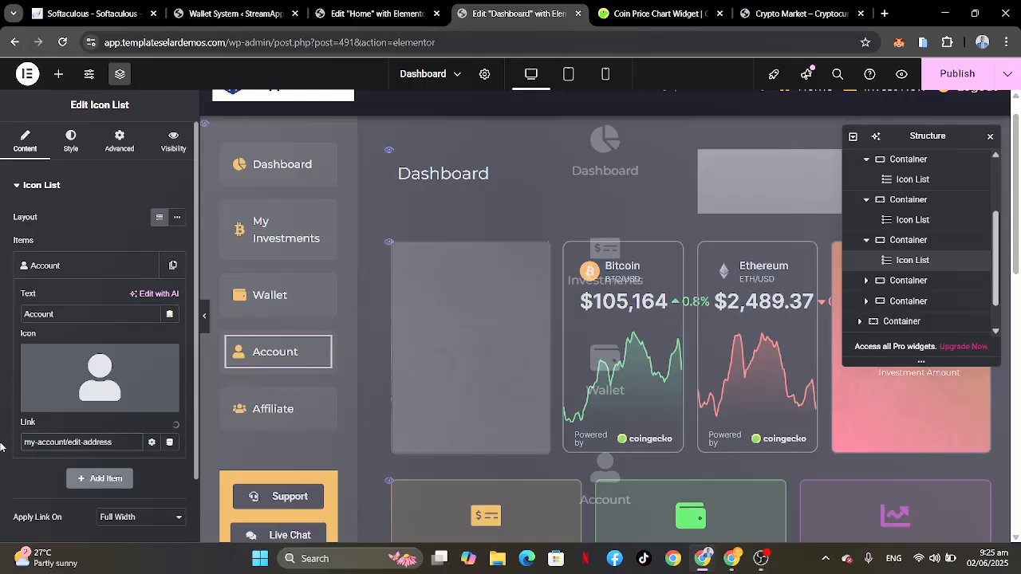
type("https://app.templateselardemos.com/")
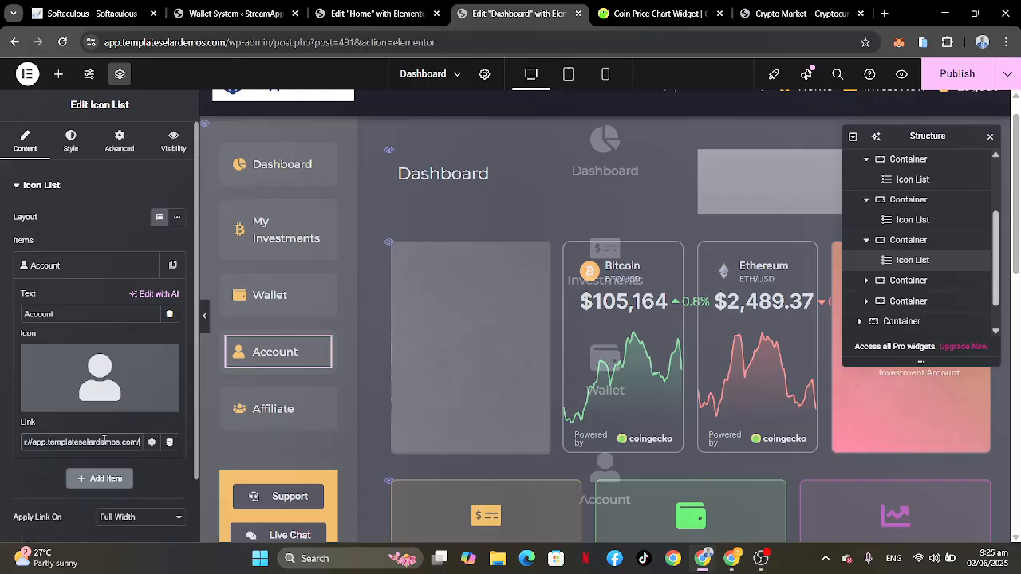
key("End")
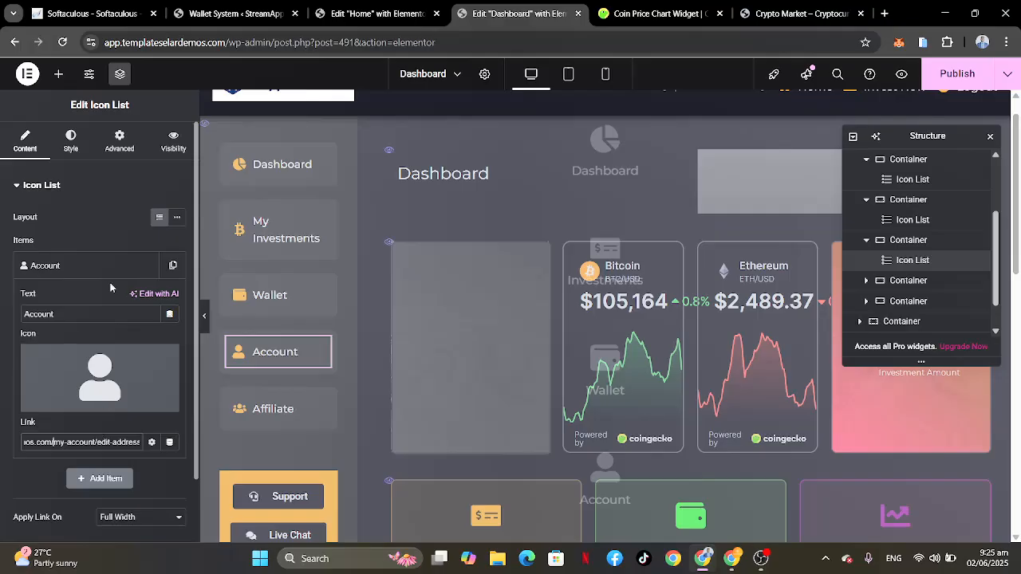
left_click(110, 271)
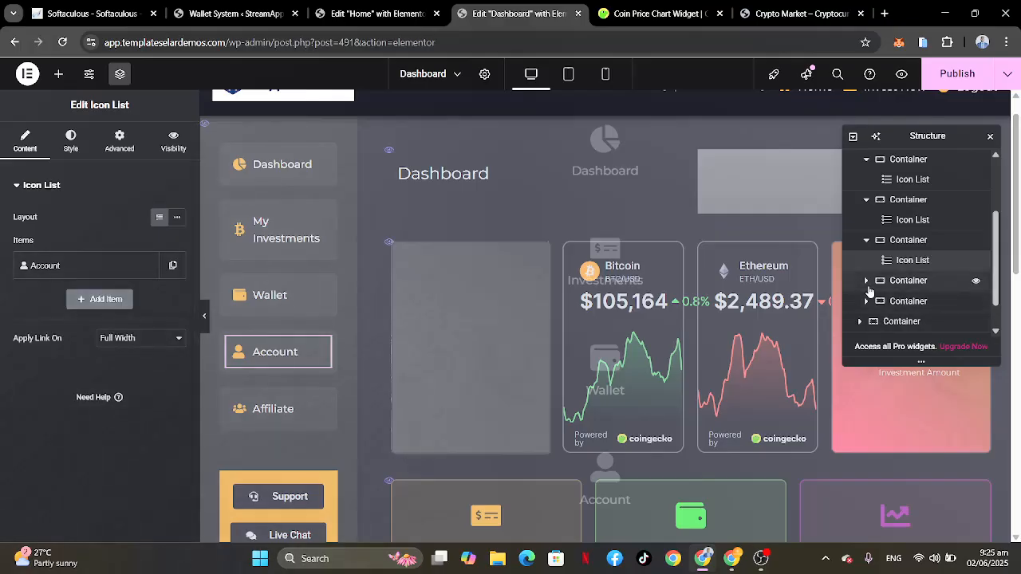
left_click(866, 281)
left_click(907, 302)
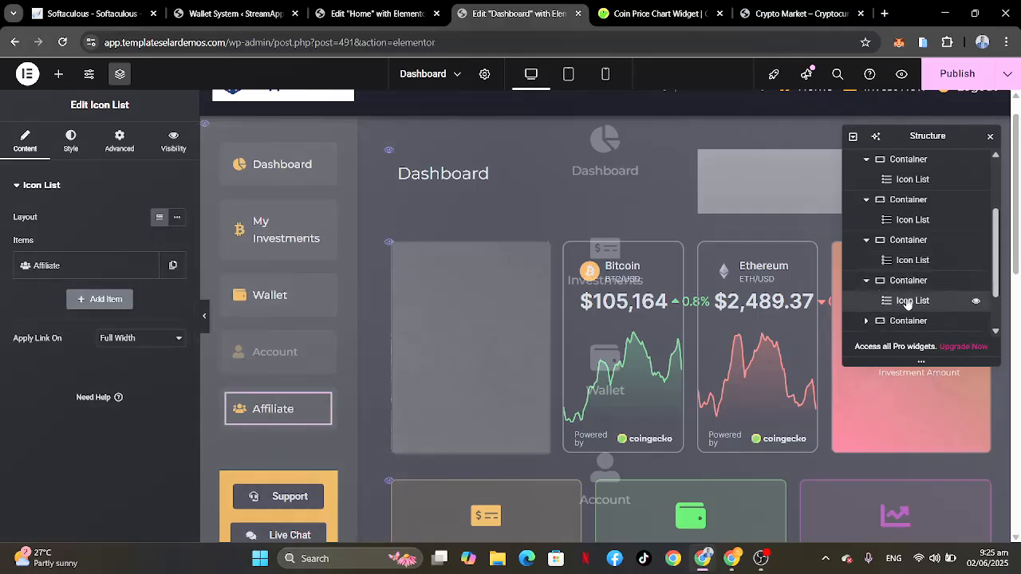
left_click(71, 263)
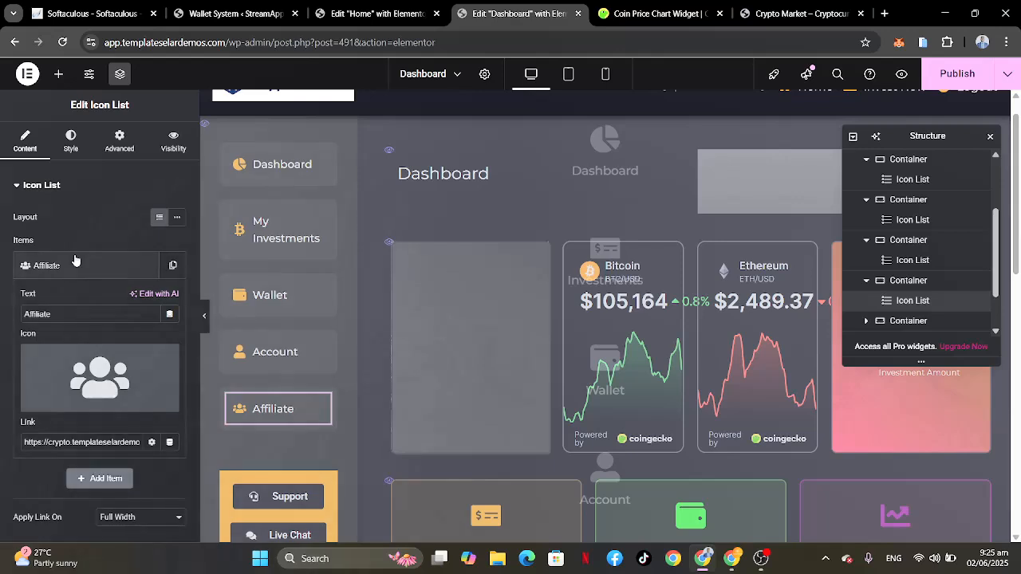
scroll(71, 384, "down", 1)
left_click(118, 375)
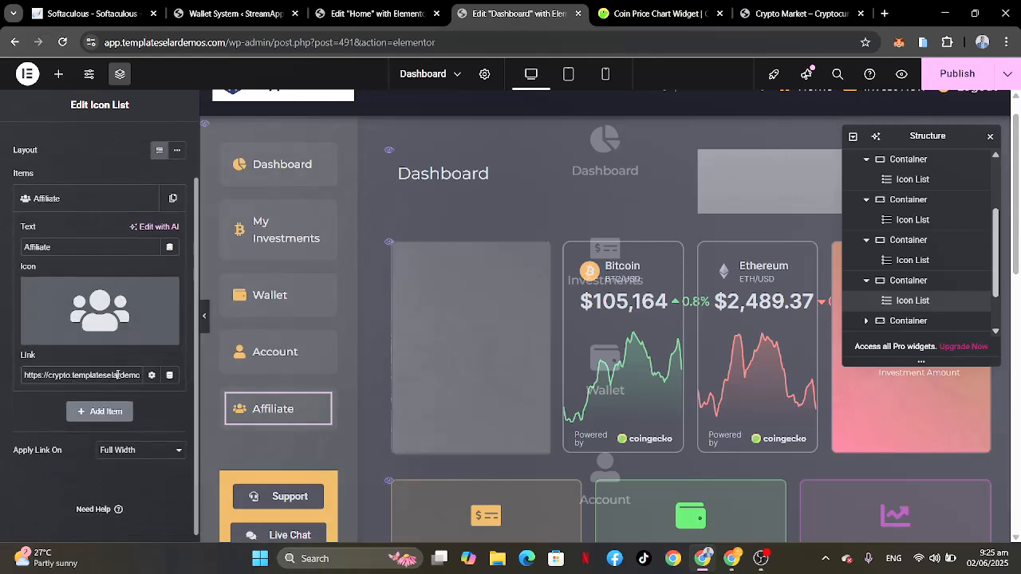
key("End")
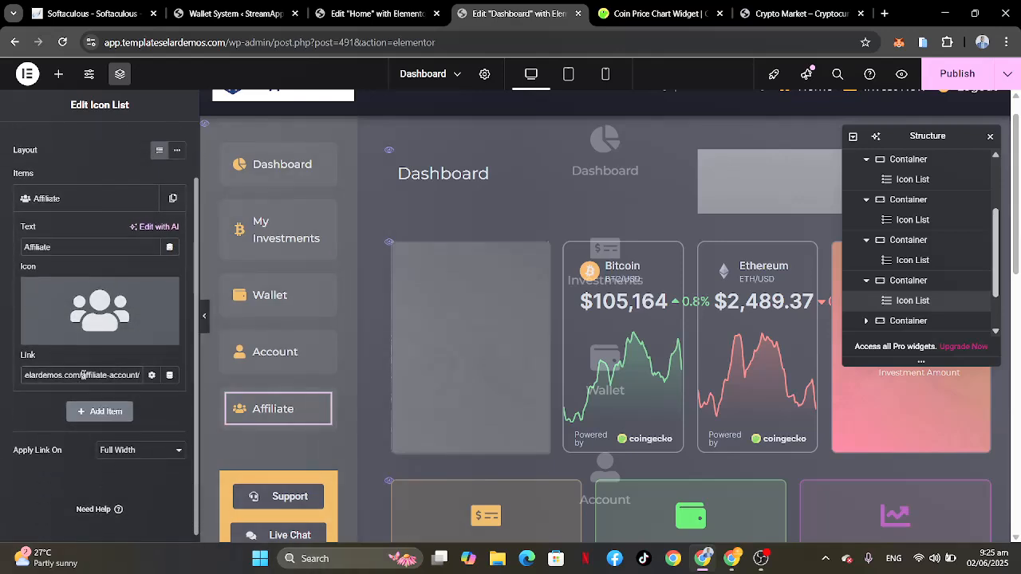
left_click_drag(83, 375, 1, 378)
type("https://app.templateselardemos.com/")
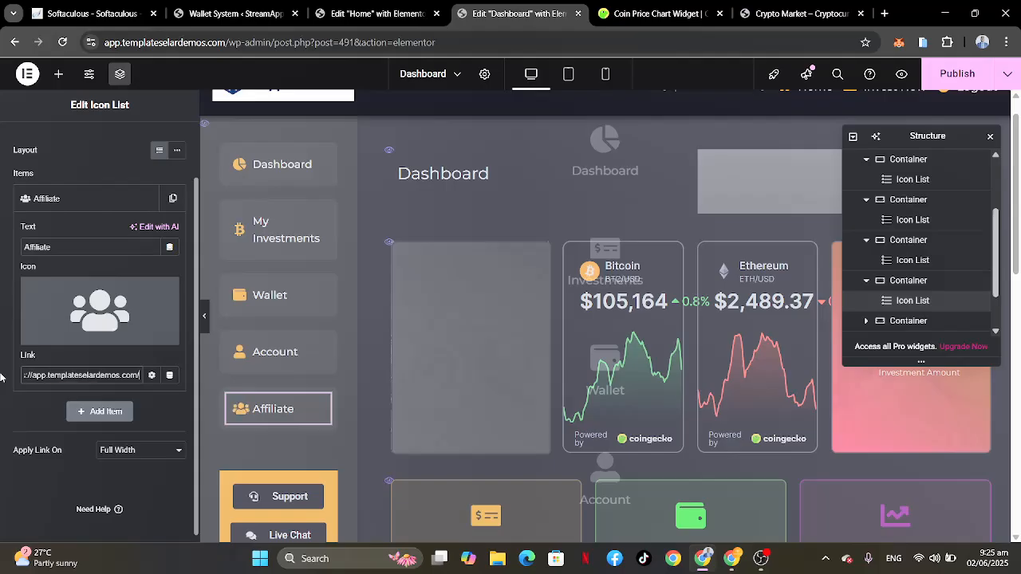
type("affiliate-account/")
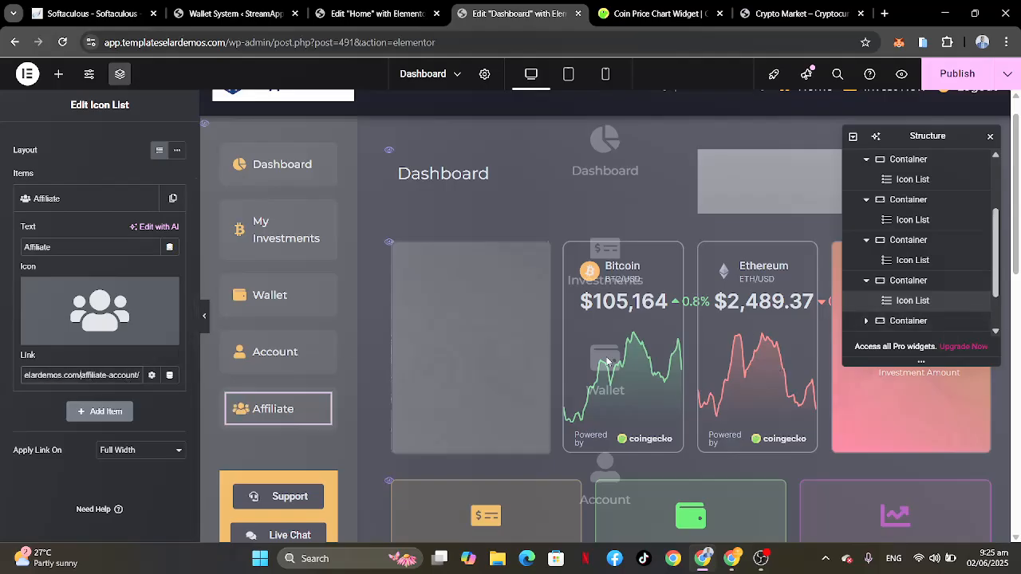
Step: Link the Support button in the dashboard sidebar to the site's Support page
scroll(911, 307, "down", 1)
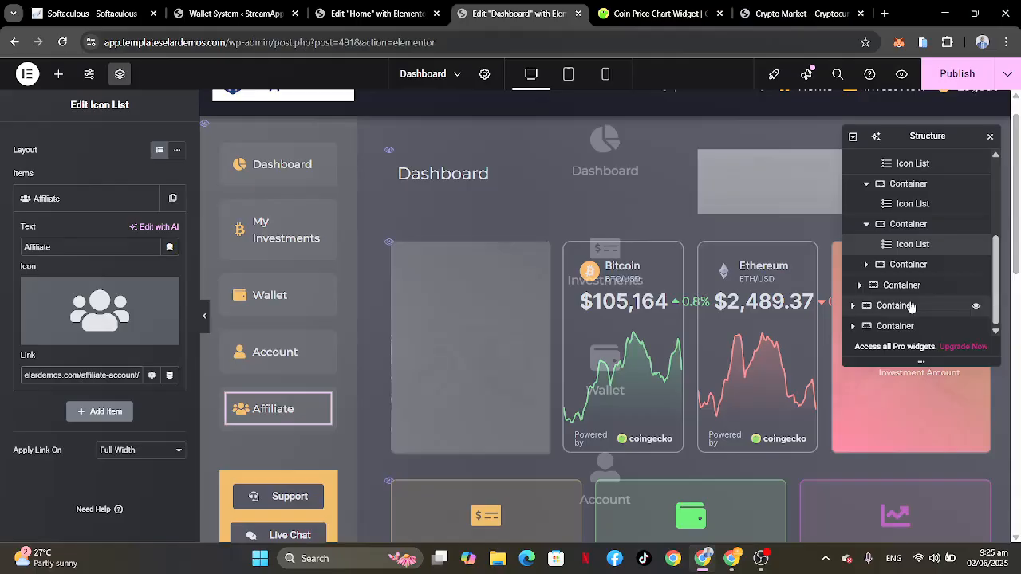
left_click(892, 268)
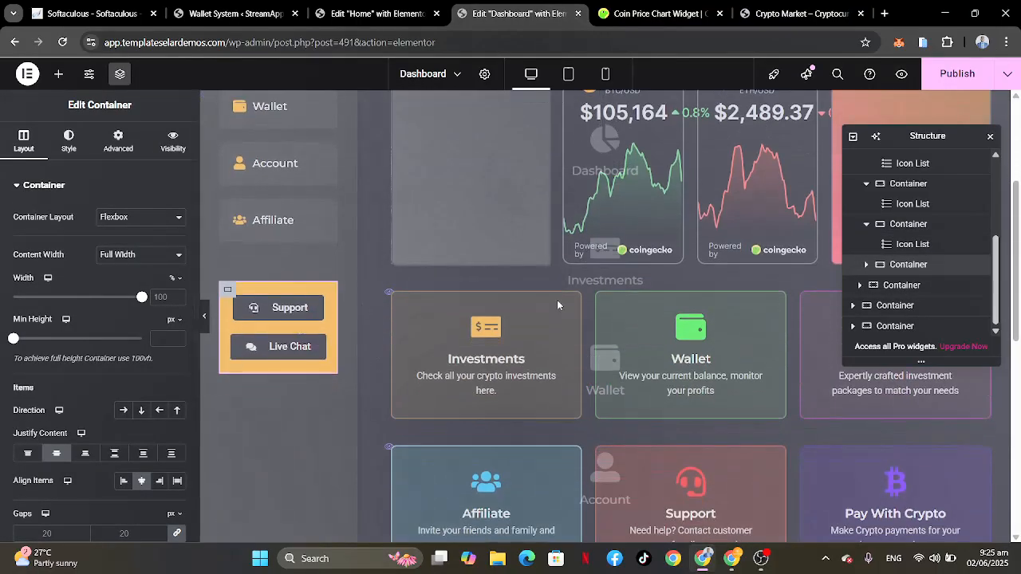
left_click(867, 265)
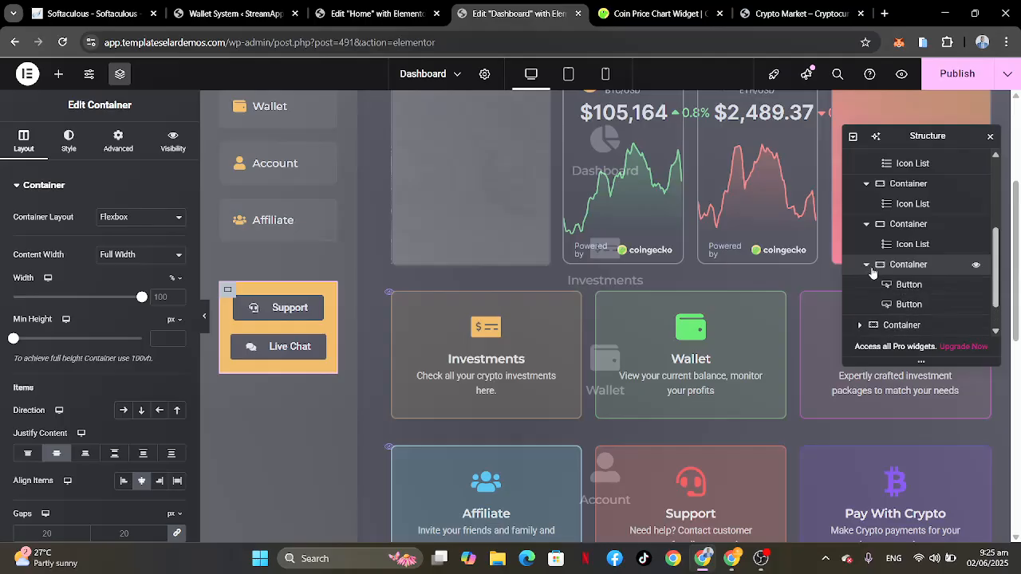
left_click(907, 284)
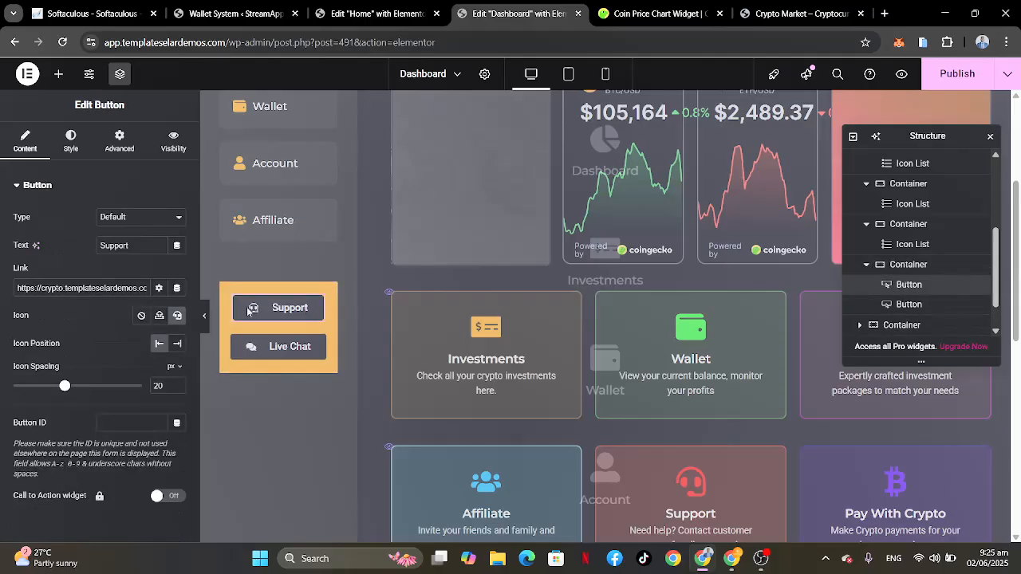
left_click(115, 288)
scroll(116, 288, "right", 2)
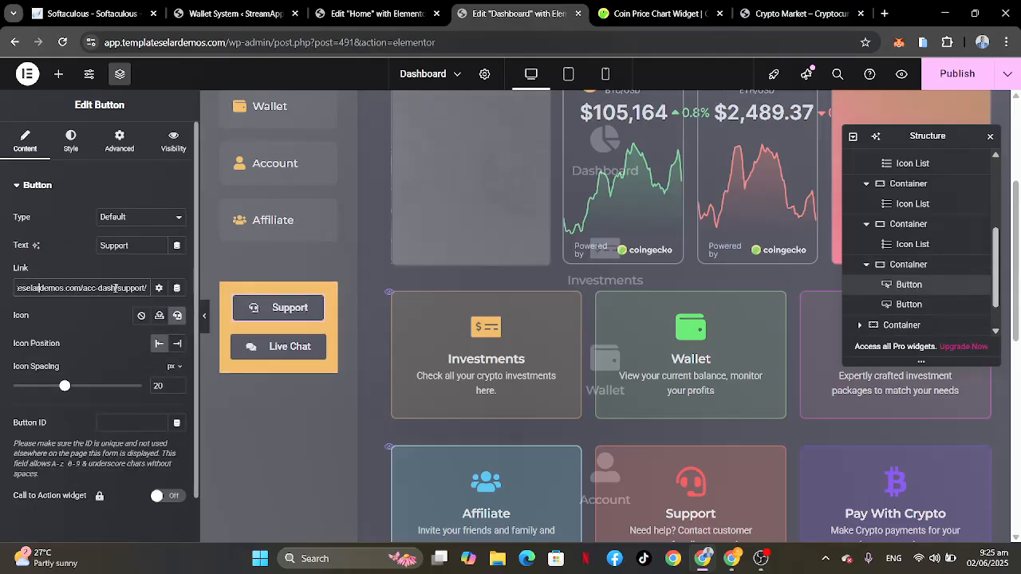
key("ctrl+a")
type("support")
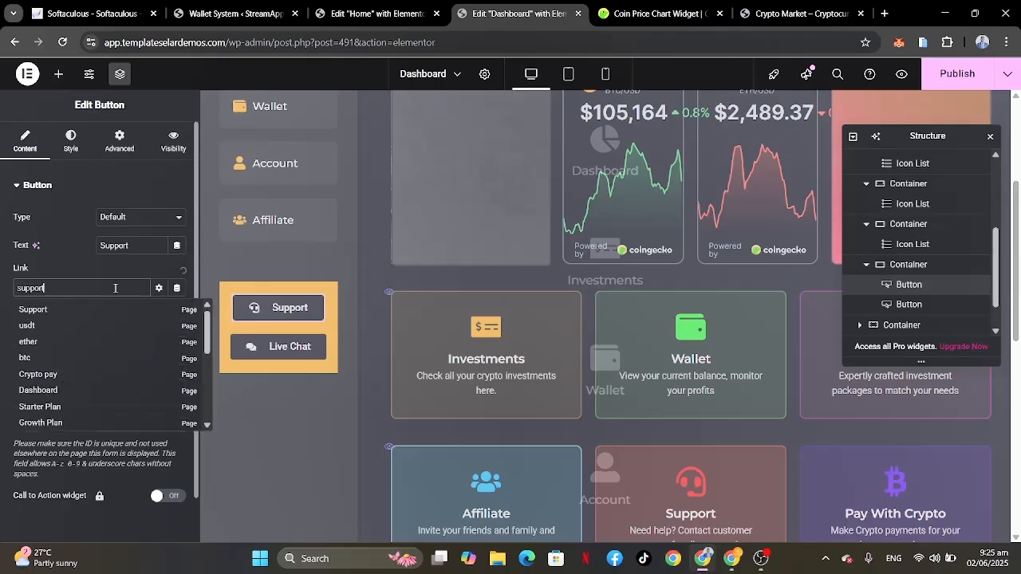
left_click(36, 309)
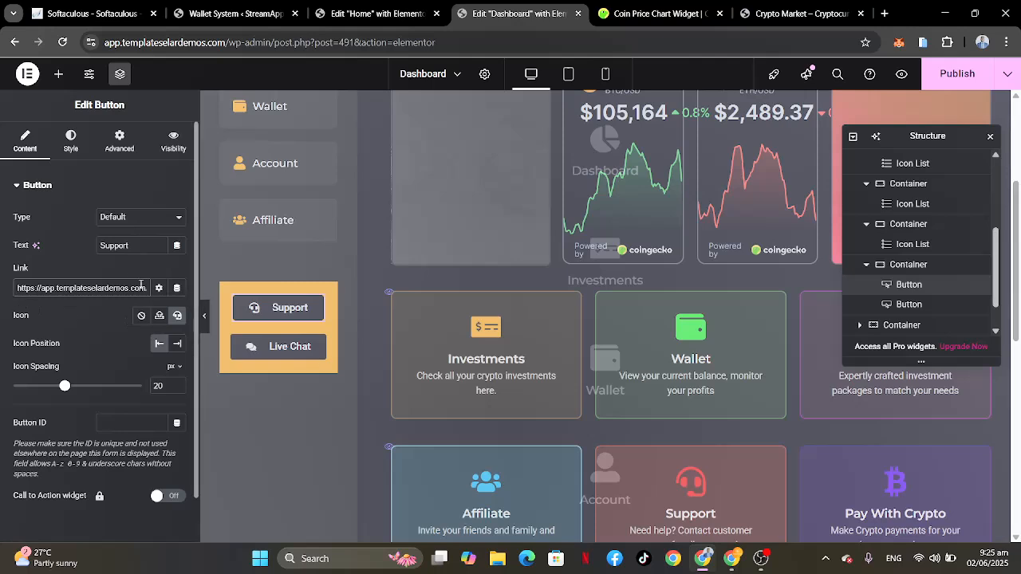
Step: Open the sidebar's Live Chat button for editing and select its entire telephone link
left_click(909, 304)
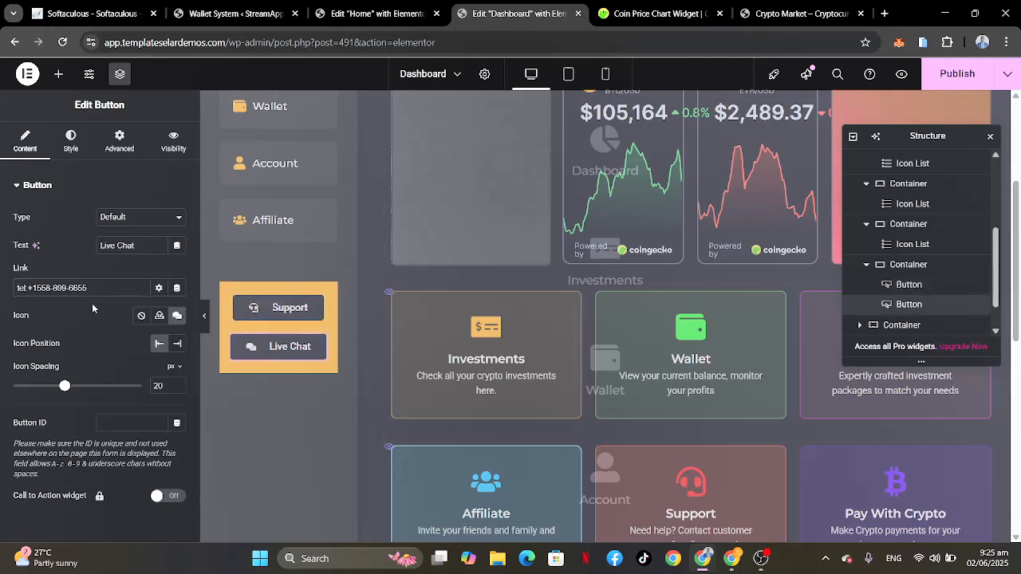
left_click_drag(103, 288, 28, 288)
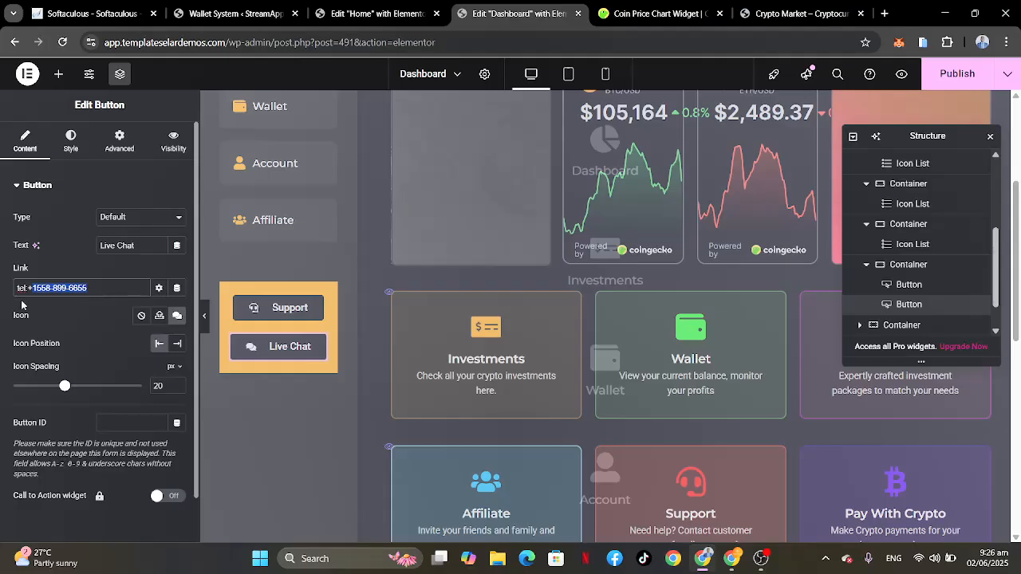
left_click(95, 289)
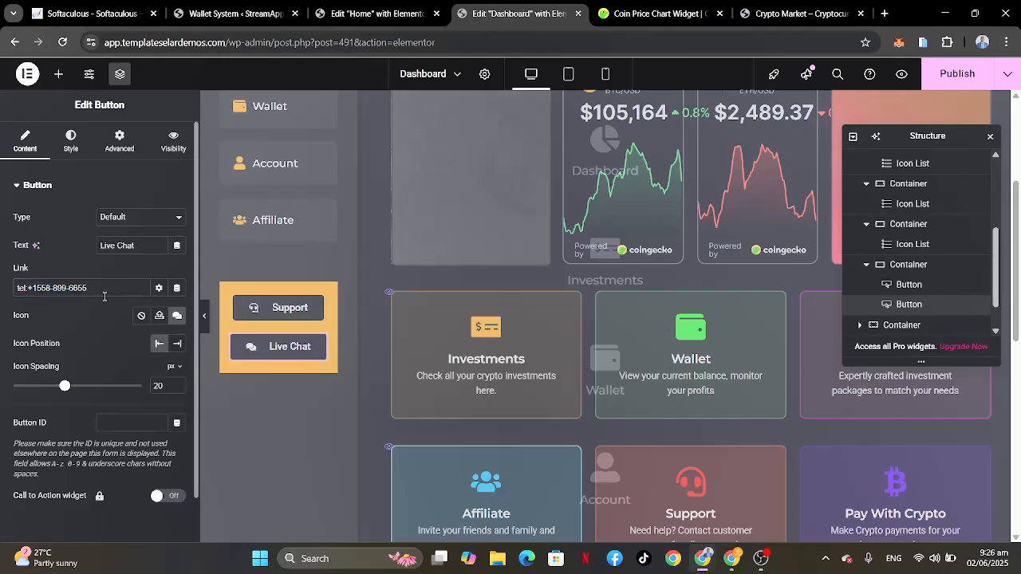
left_click_drag(94, 289, 10, 292)
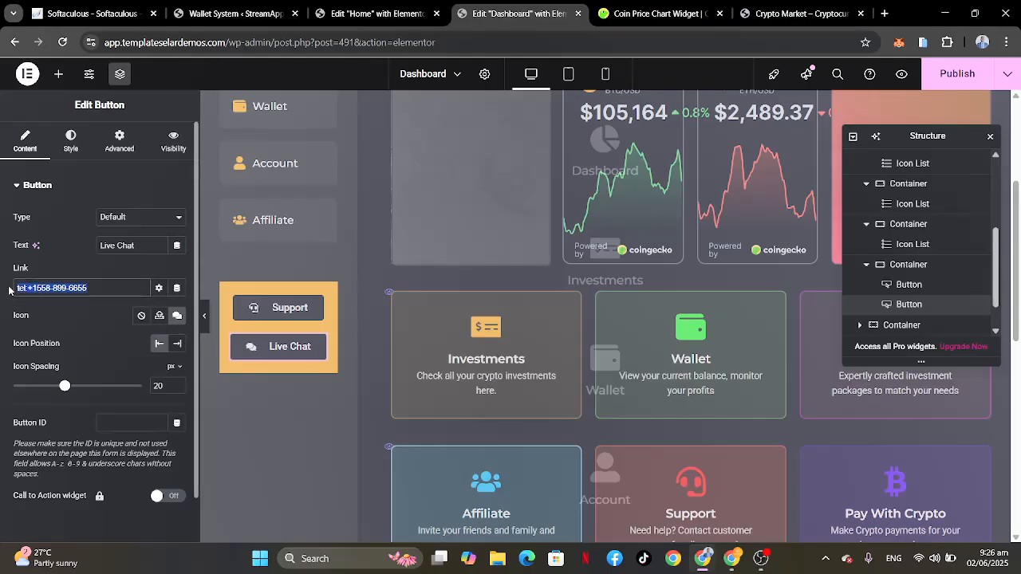
Step: Search Google in a new browser tab for "whatsapp link generator"
left_click(884, 13)
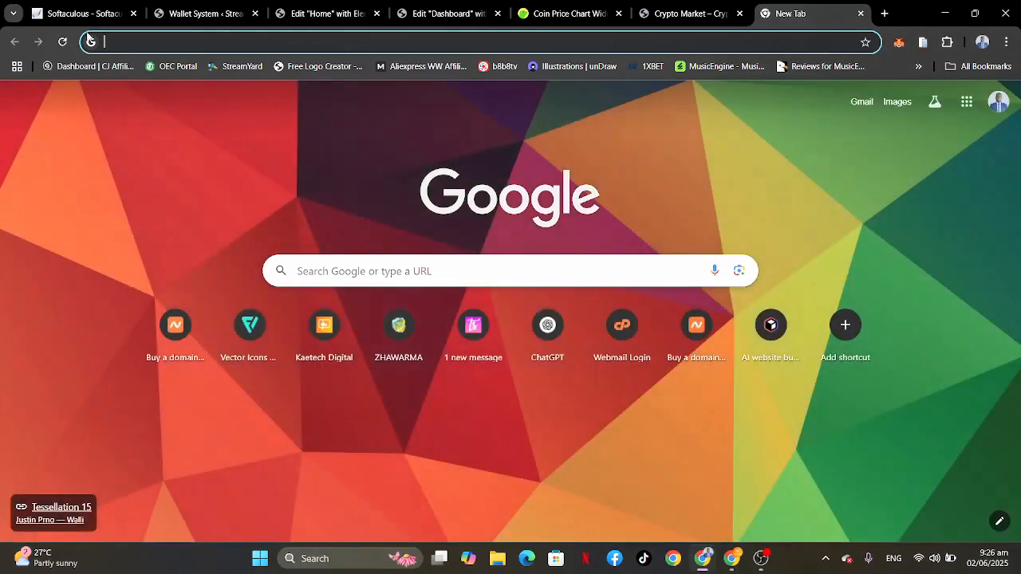
type("wha")
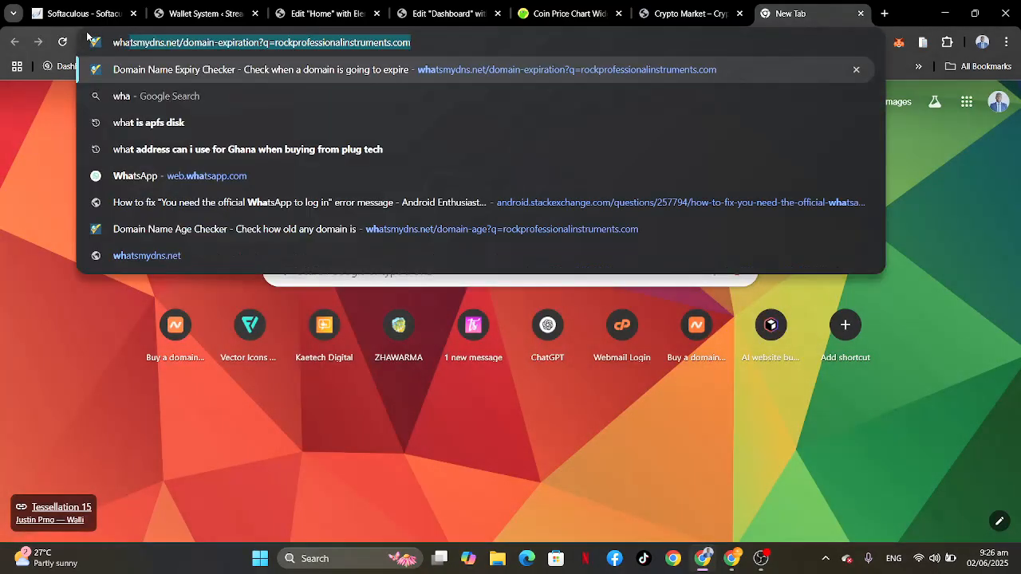
type("tsapp link gen")
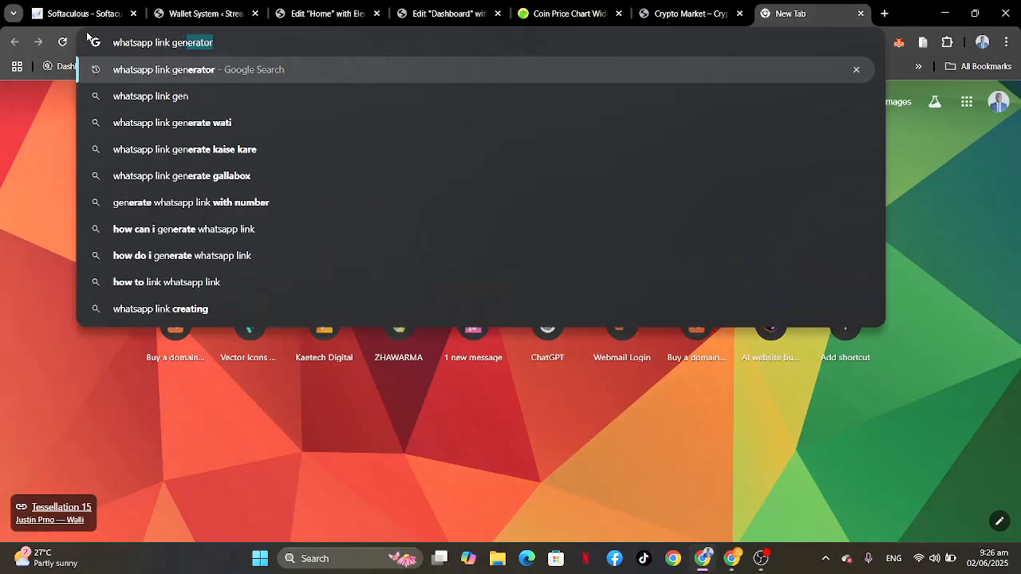
key("Return")
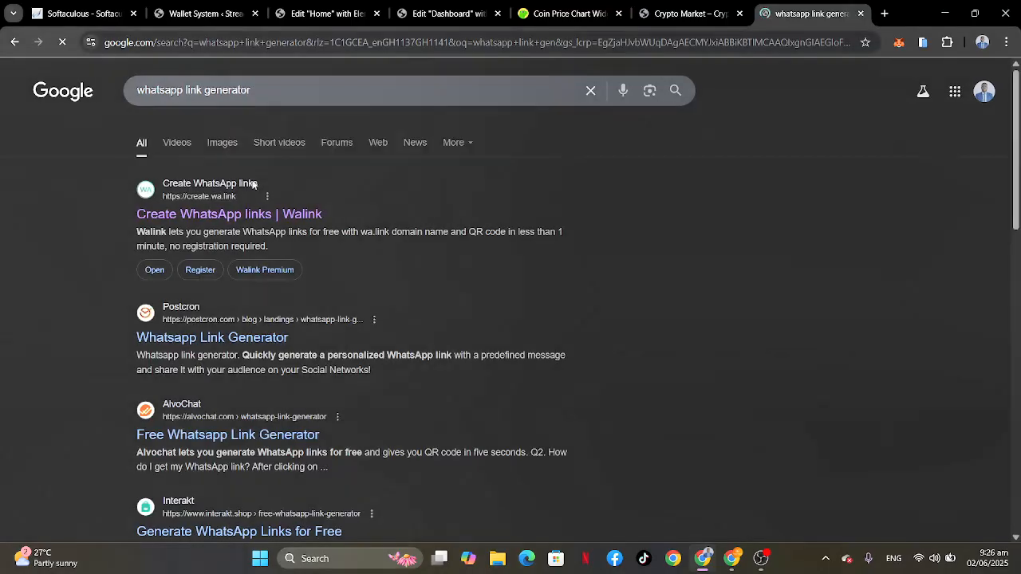
Step: Open the Create WhatsApp links site by Walink from the search results and bring up its free wa.link form
left_click(451, 14)
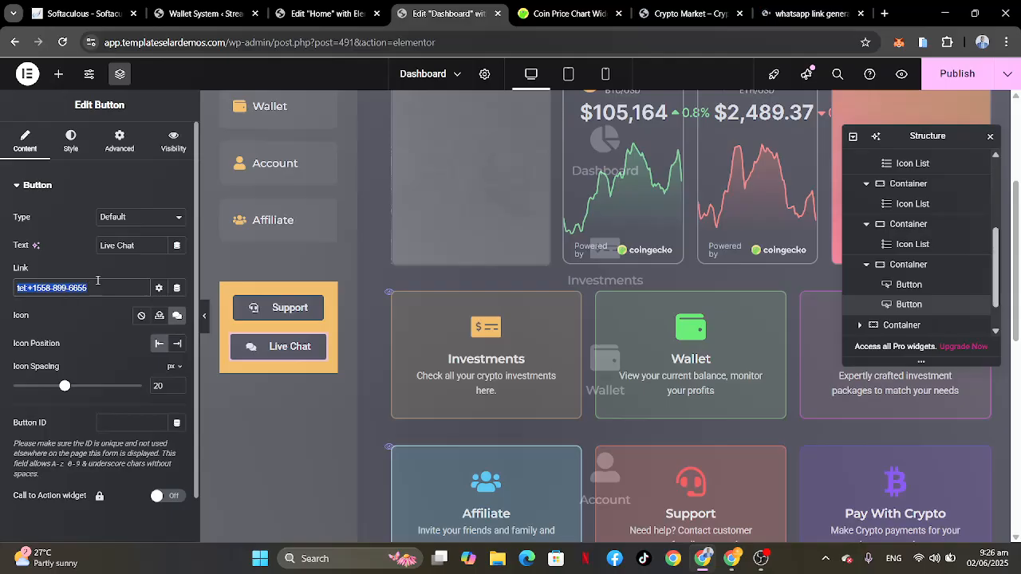
left_click(788, 10)
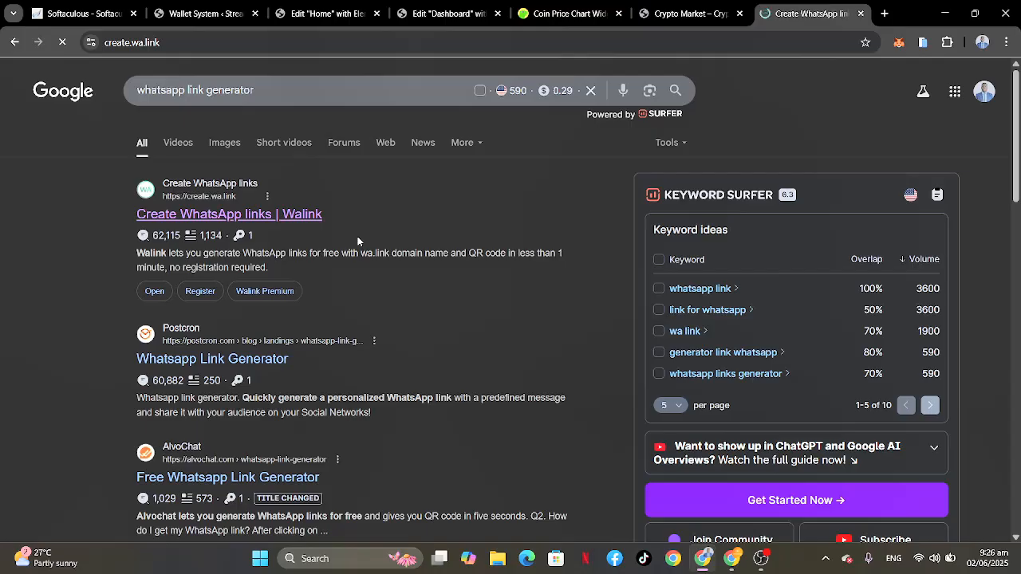
scroll(469, 318, "down", 3)
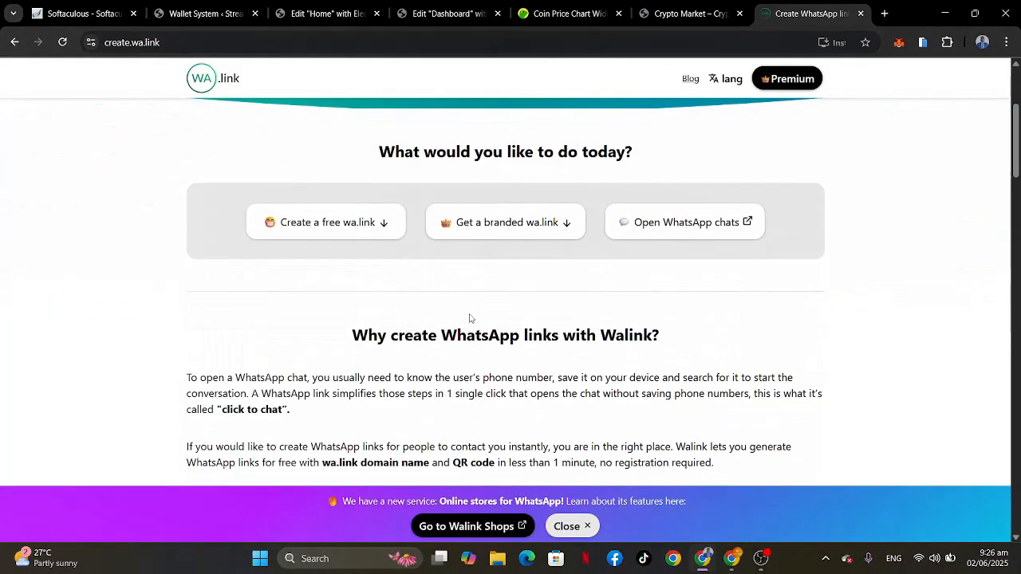
left_click(303, 221)
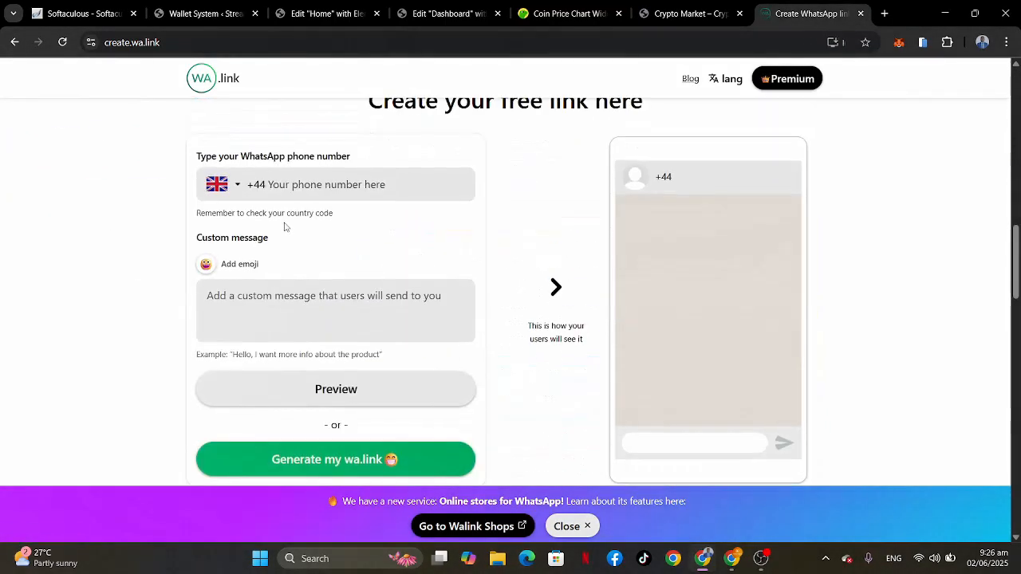
left_click(227, 185)
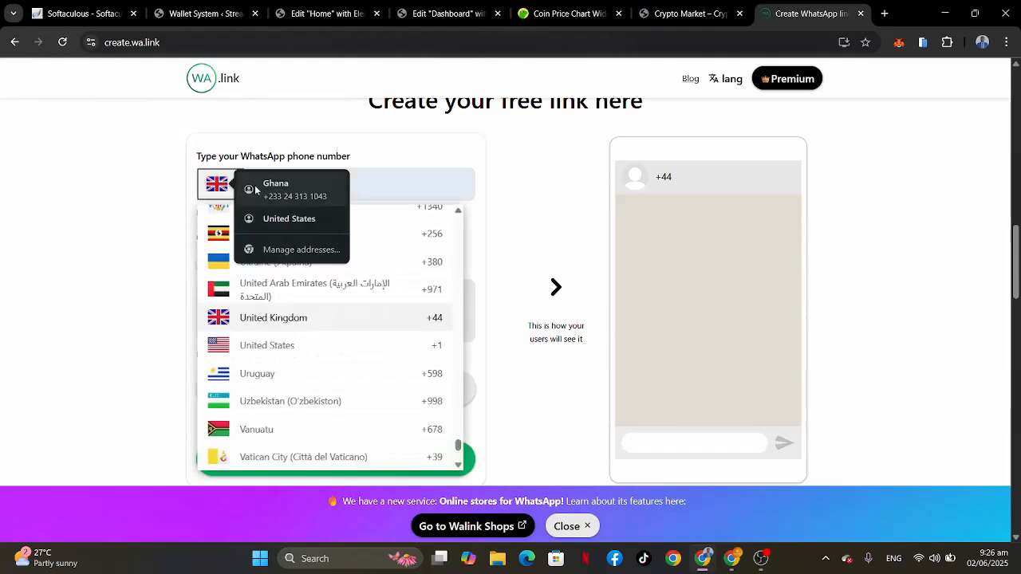
left_click(284, 190)
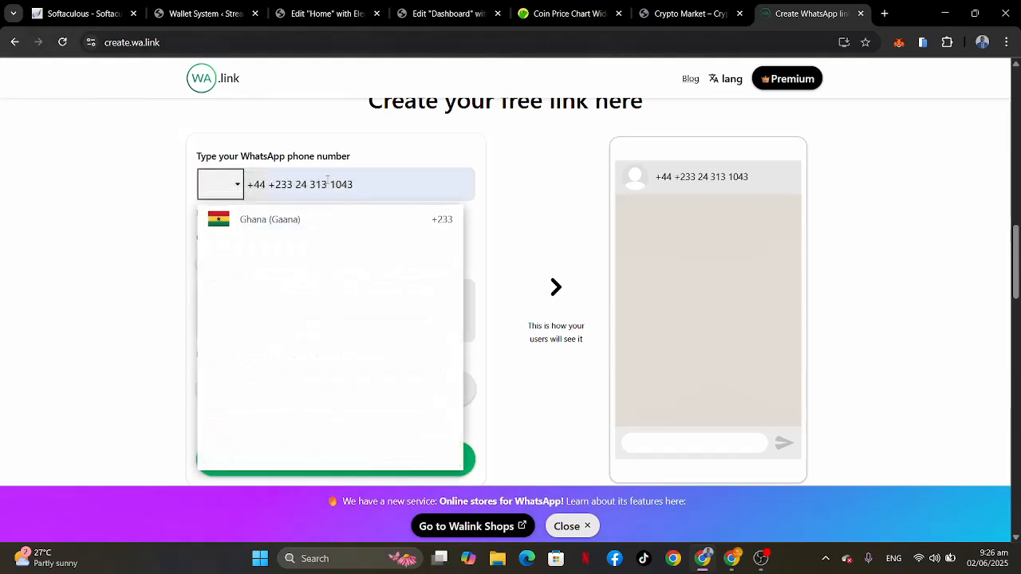
left_click(401, 188)
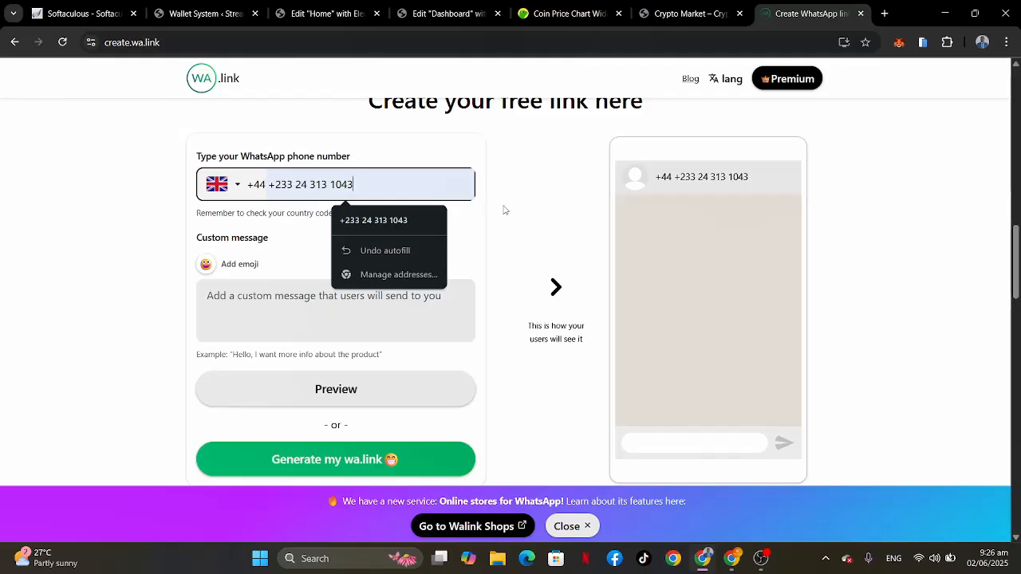
left_click(270, 184)
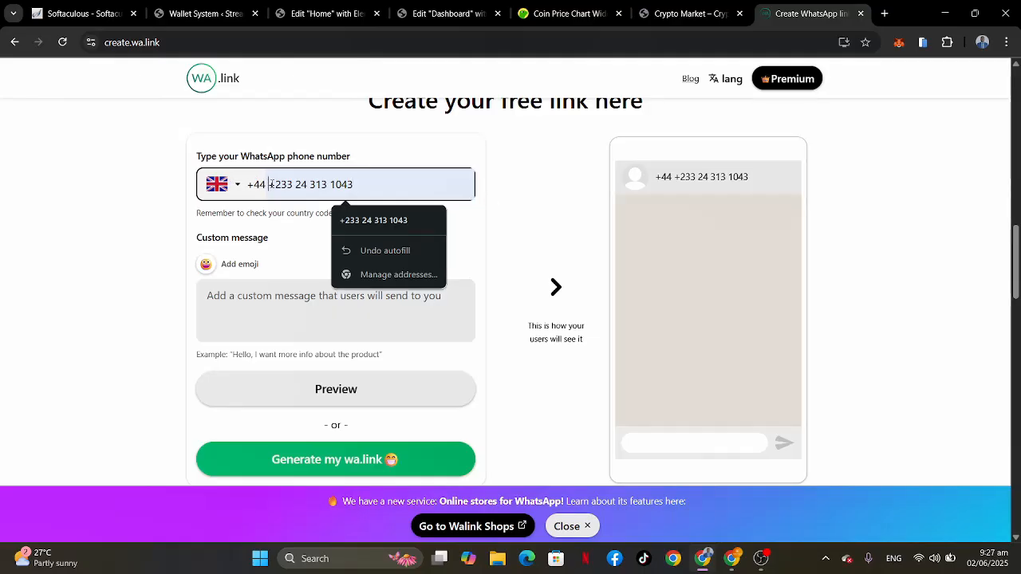
key("End")
key("BackSpace")
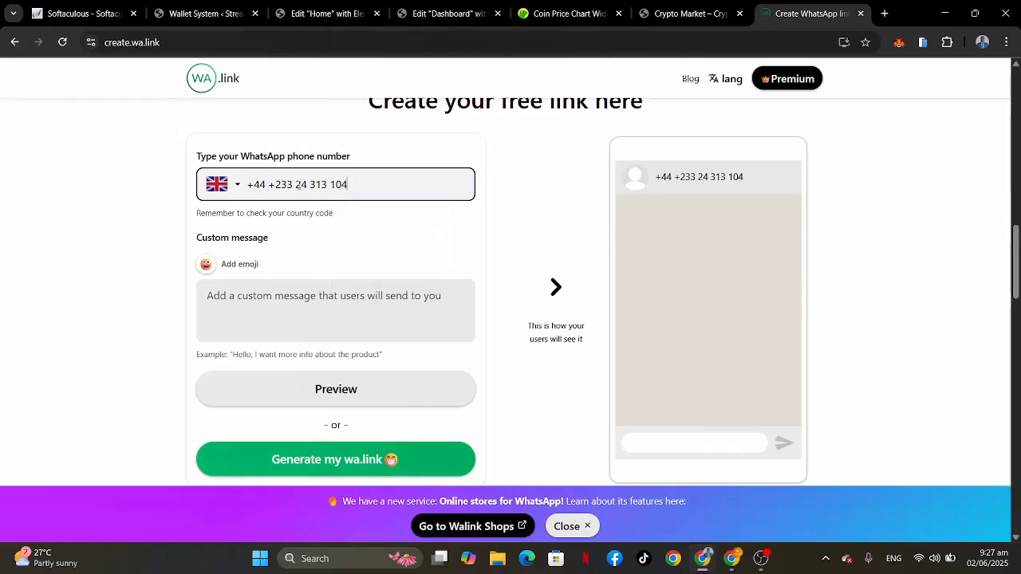
key("BackSpace")
key("BackSpace")
key("BackSpace")
key("BackSpace")
key("BackSpace")
key("BackSpace")
key("BackSpace")
key("BackSpace")
key("BackSpace")
key("BackSpace")
key("BackSpace")
key("BackSpace")
key("BackSpace")
key("BackSpace")
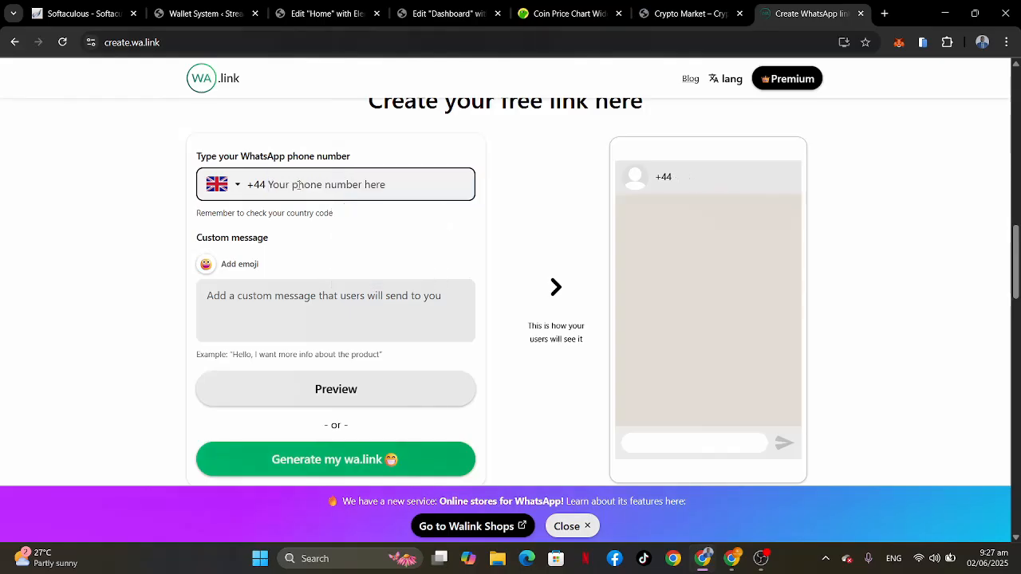
Step: Set the WhatsApp number's country to Ghana (+233) in the free link form
left_click(238, 186)
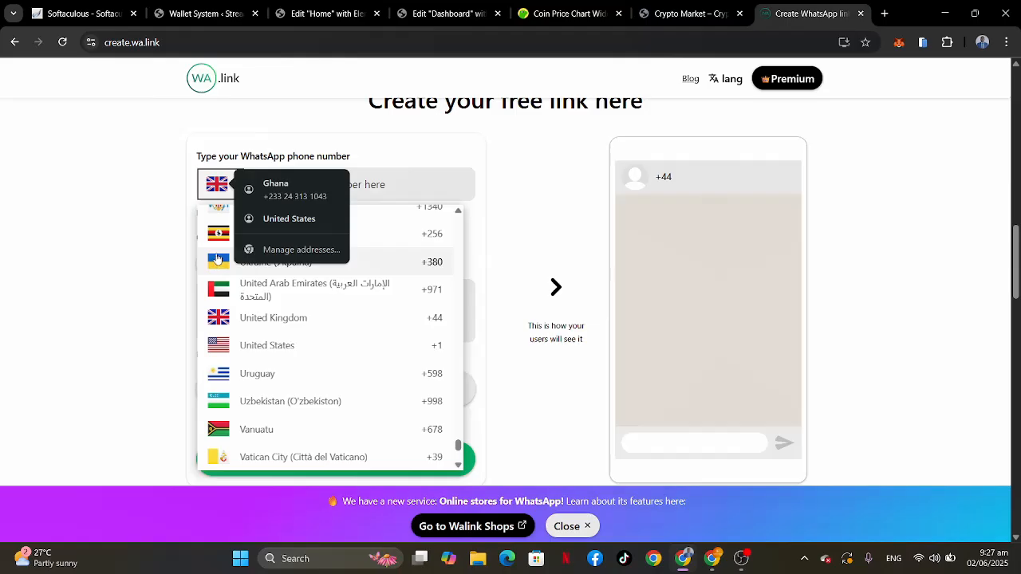
type("gh")
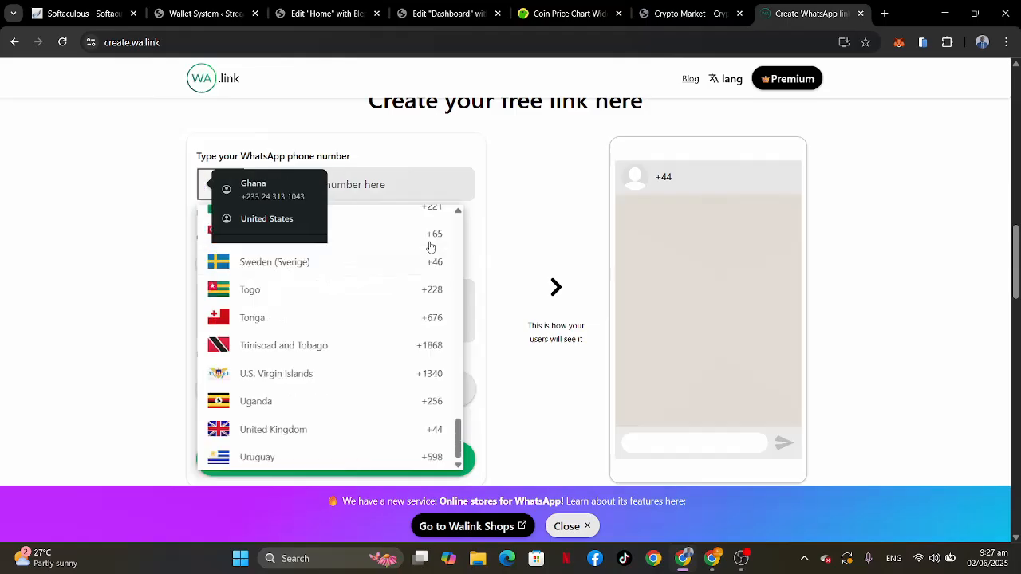
left_click(319, 253)
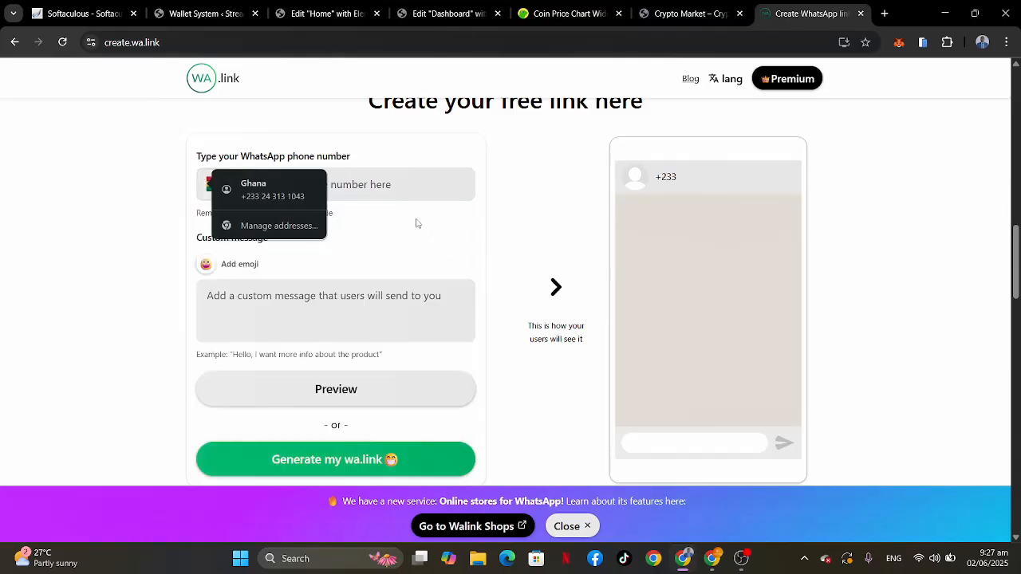
Step: Fill in the WhatsApp phone number without repeating the country code or leaving spaces
left_click(324, 179)
key("Down")
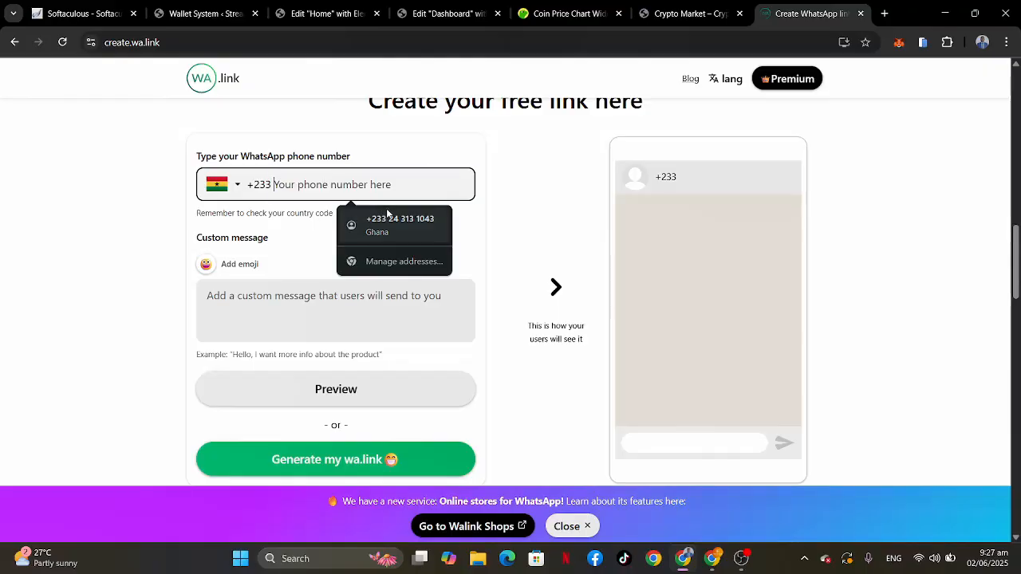
key("Return")
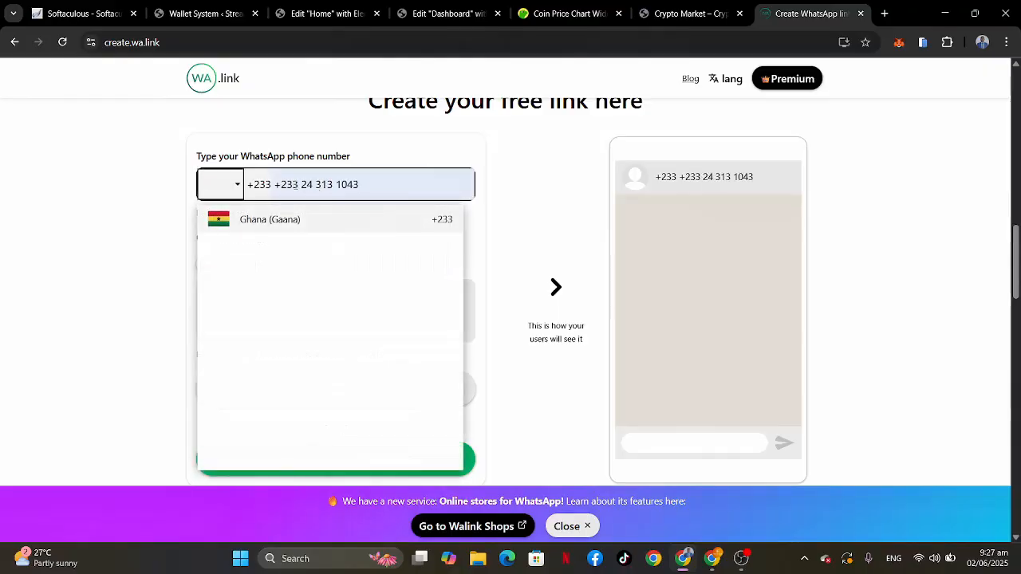
left_click(302, 184)
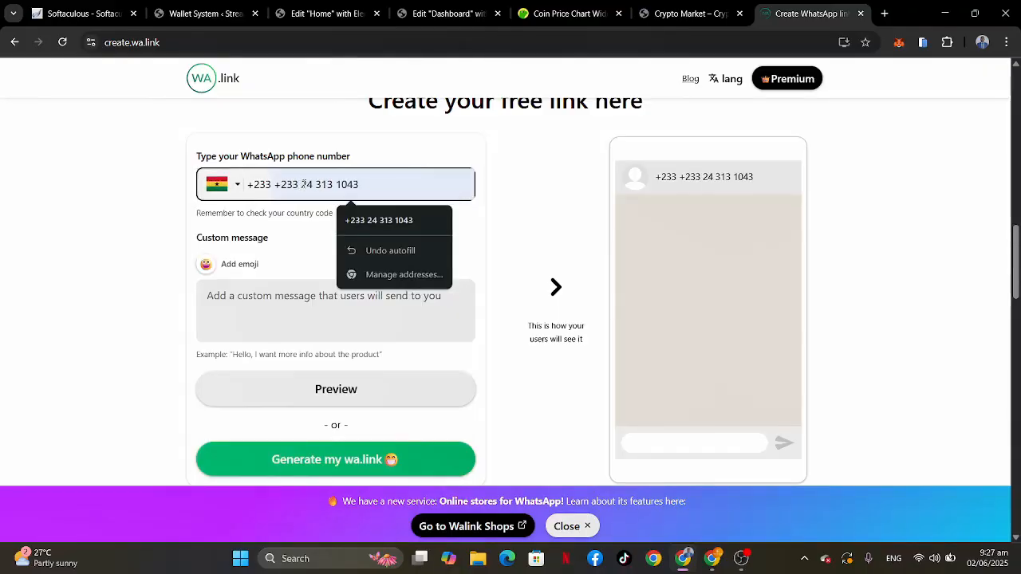
key("BackSpace")
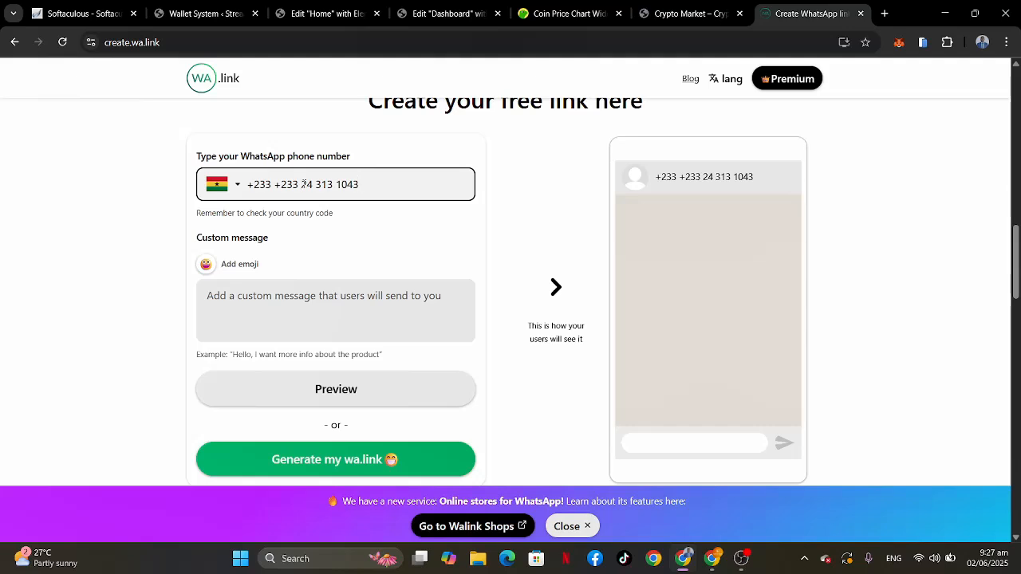
left_click_drag(302, 185, 394, 170)
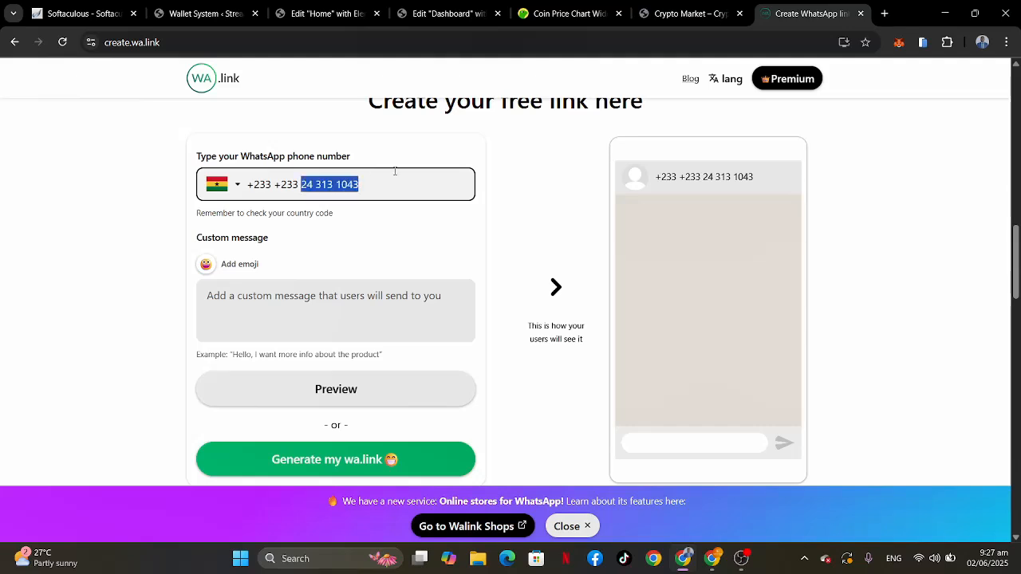
key("BackSpace")
key("BackSpace")
key("BackSpace")
key("BackSpace")
key("BackSpace")
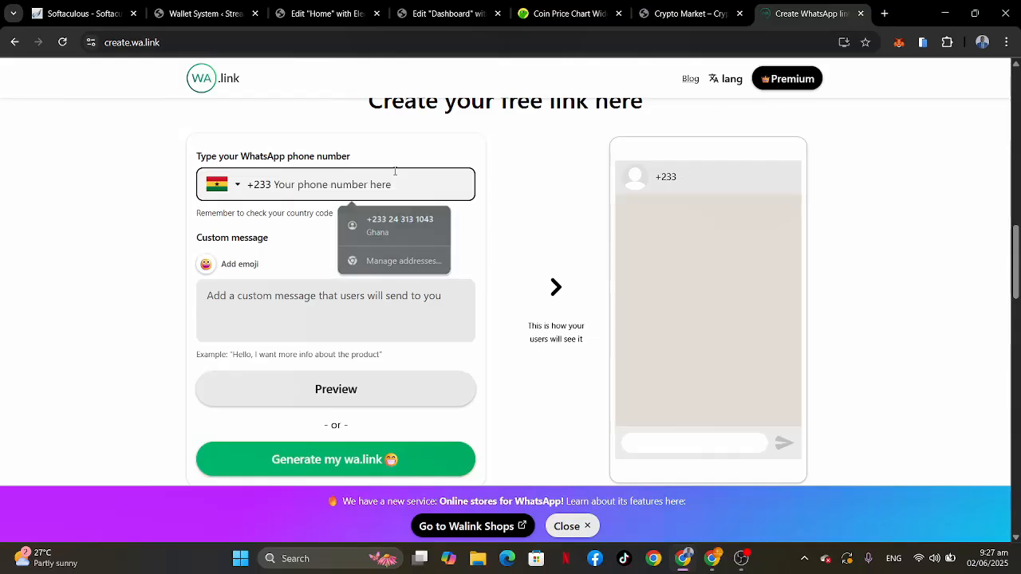
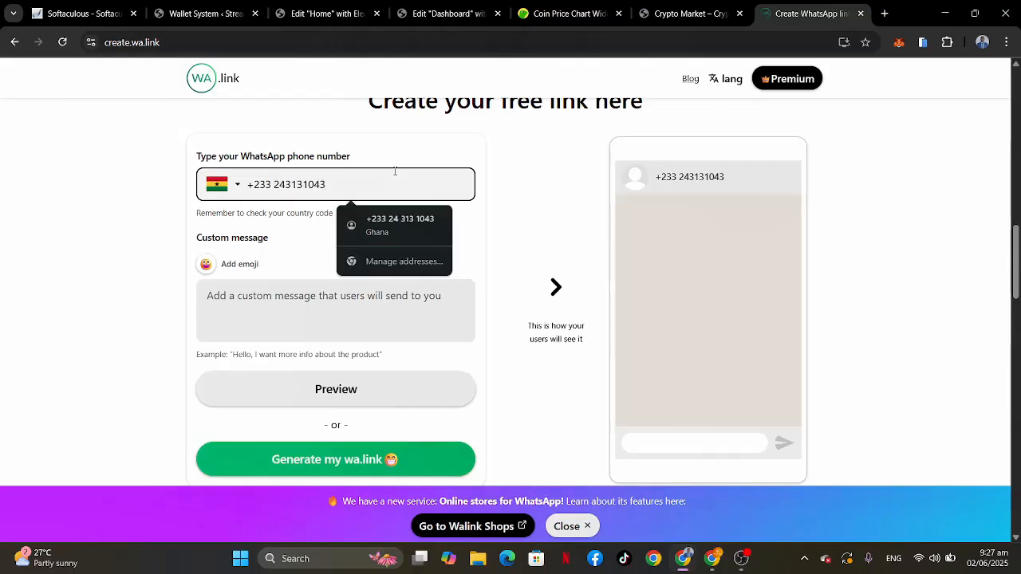
Step: Generate the free wa.link short link for the entered WhatsApp number without adding a custom message
left_click(506, 189)
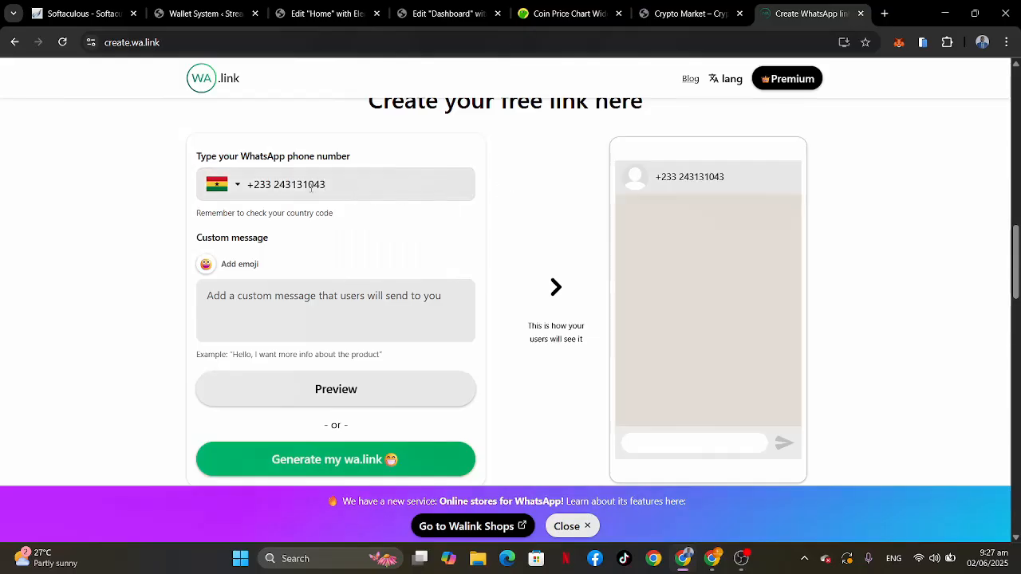
scroll(402, 248, "down", 1)
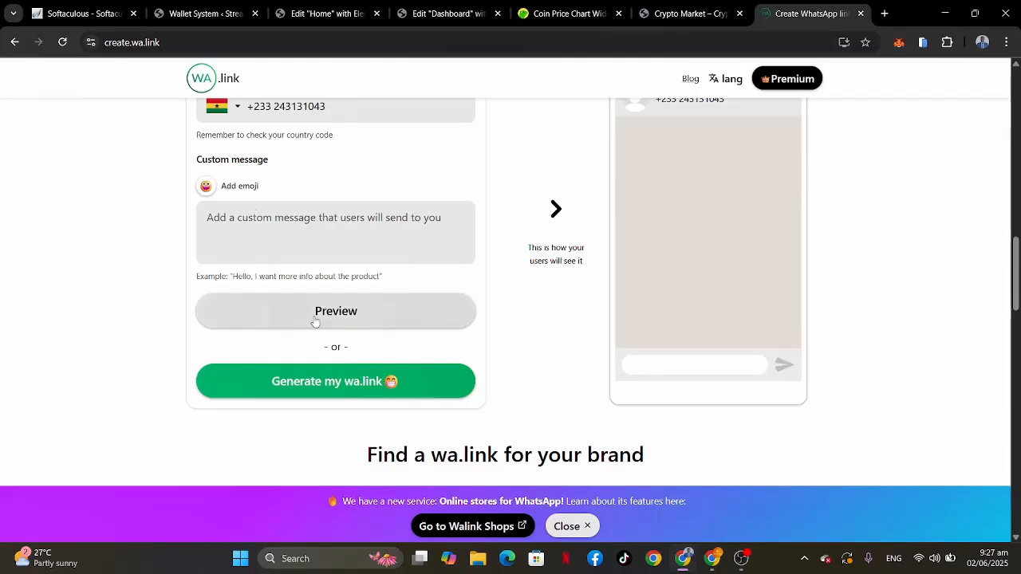
left_click(330, 378)
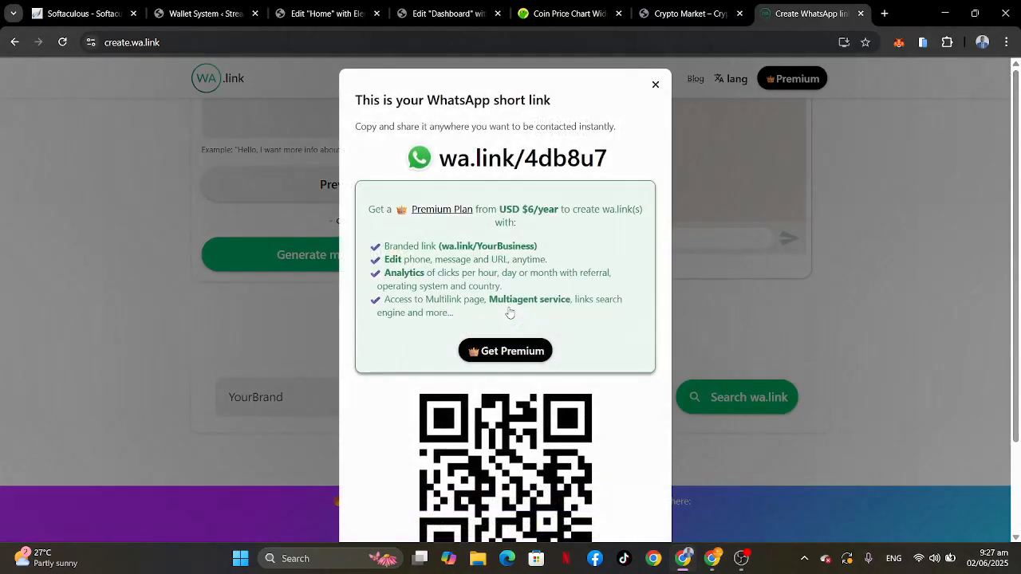
left_click(566, 163)
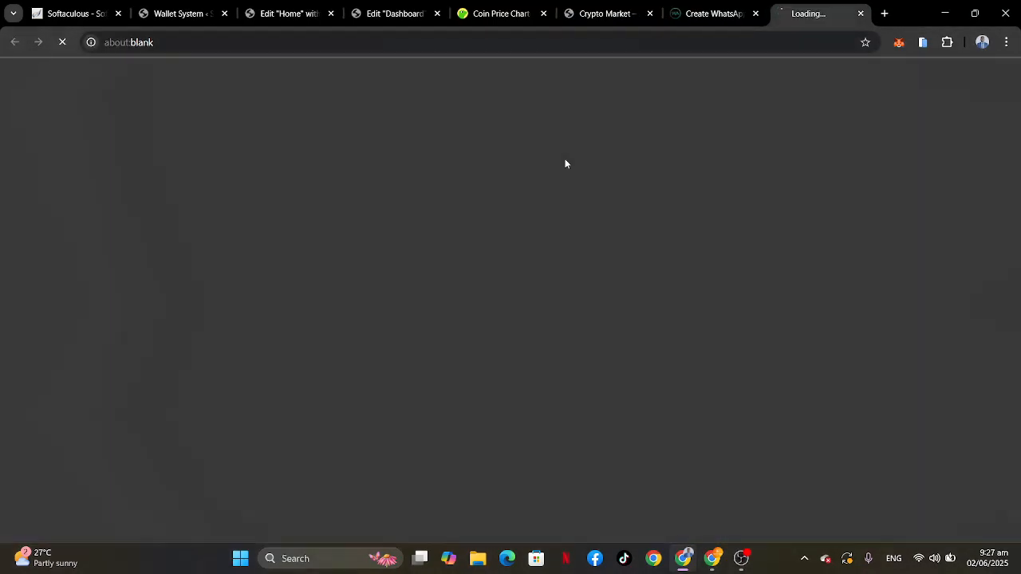
left_click(859, 15)
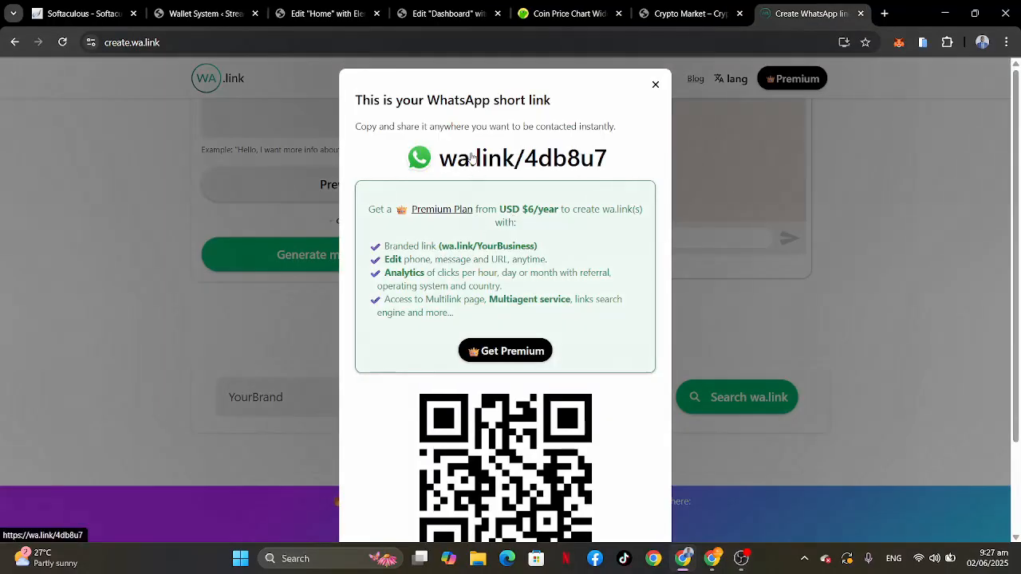
left_click(435, 163)
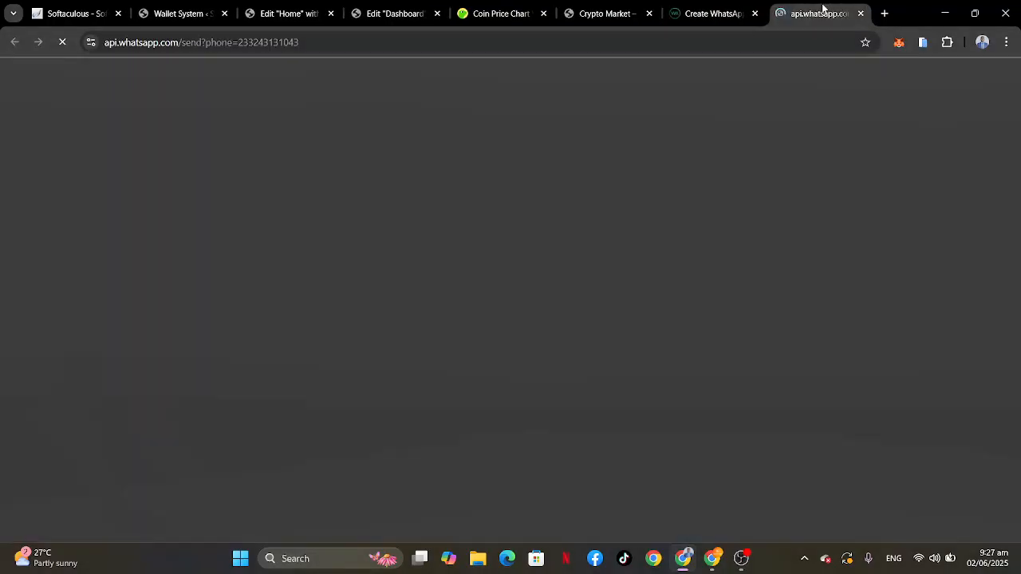
left_click(861, 14)
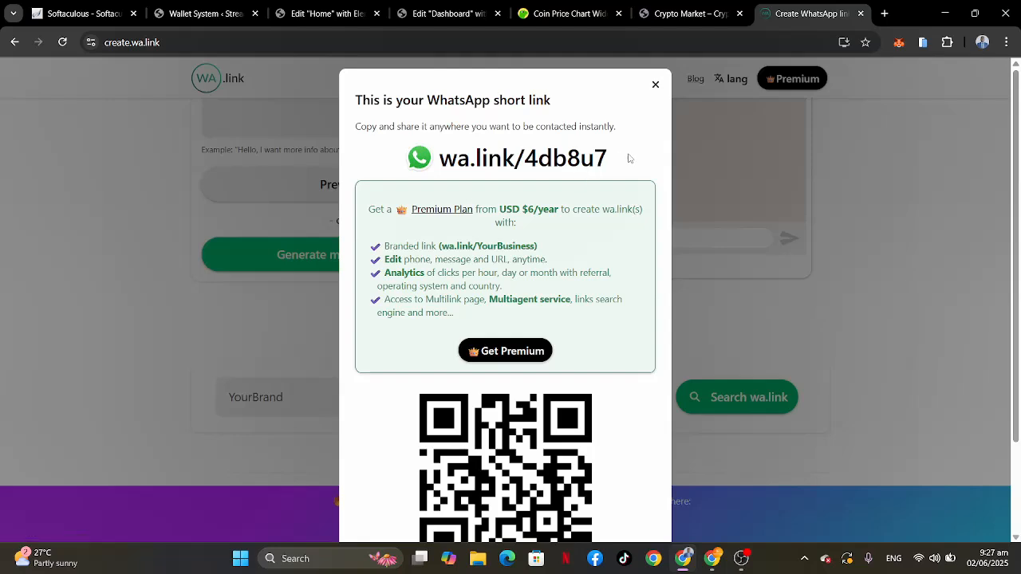
left_click_drag(633, 164, 430, 172)
key("ctrl+c")
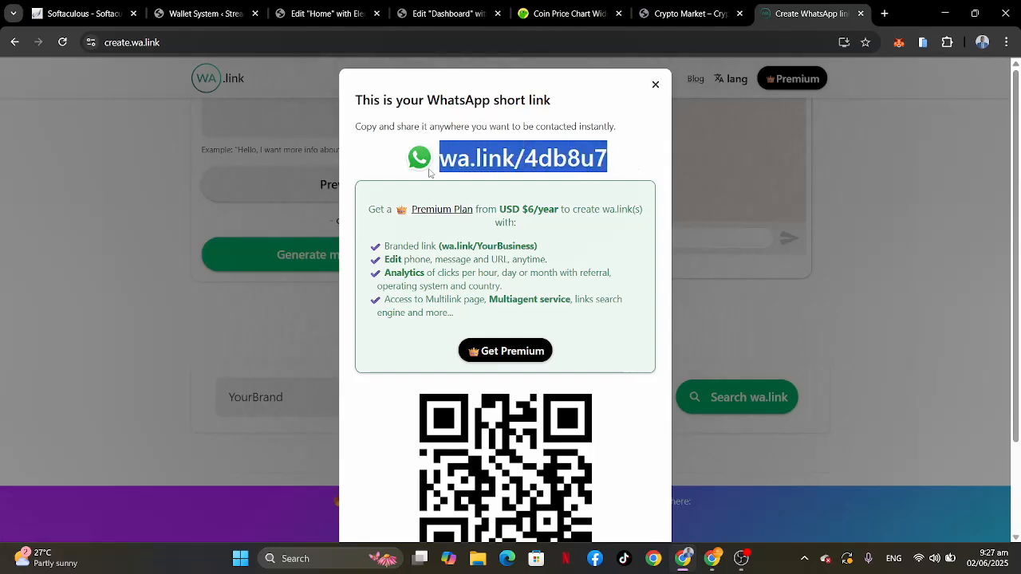
left_click(465, 14)
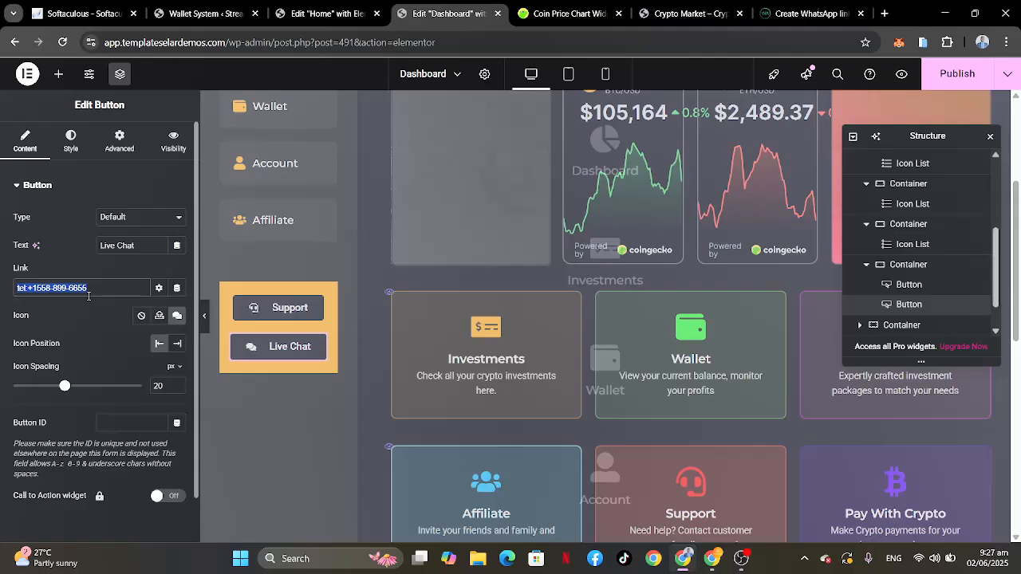
key("BackSpace")
key("ctrl+v")
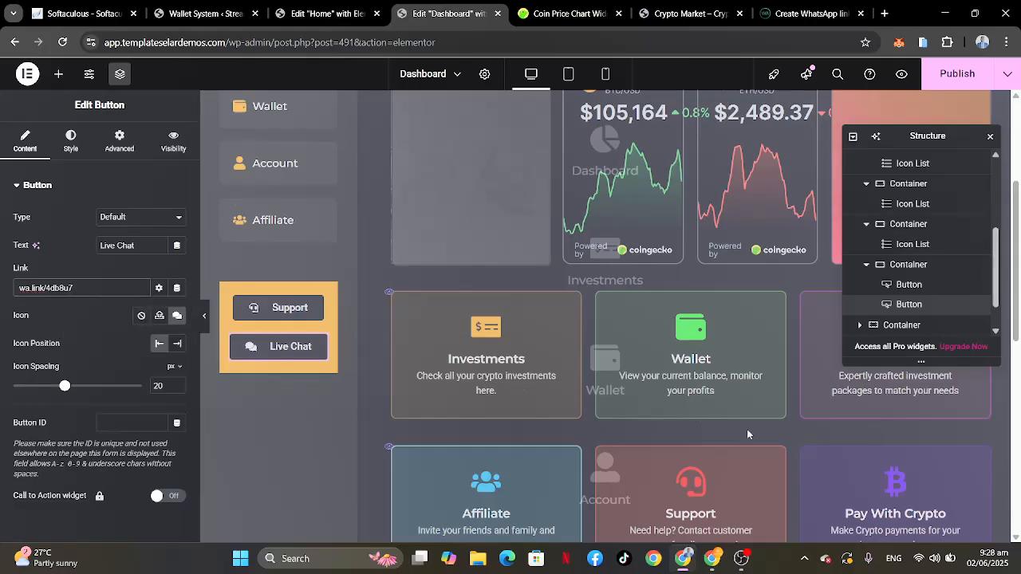
Step: Expand the dashboard's main content container in the Structure tree and move the tree clear of the balance card
left_click(888, 326)
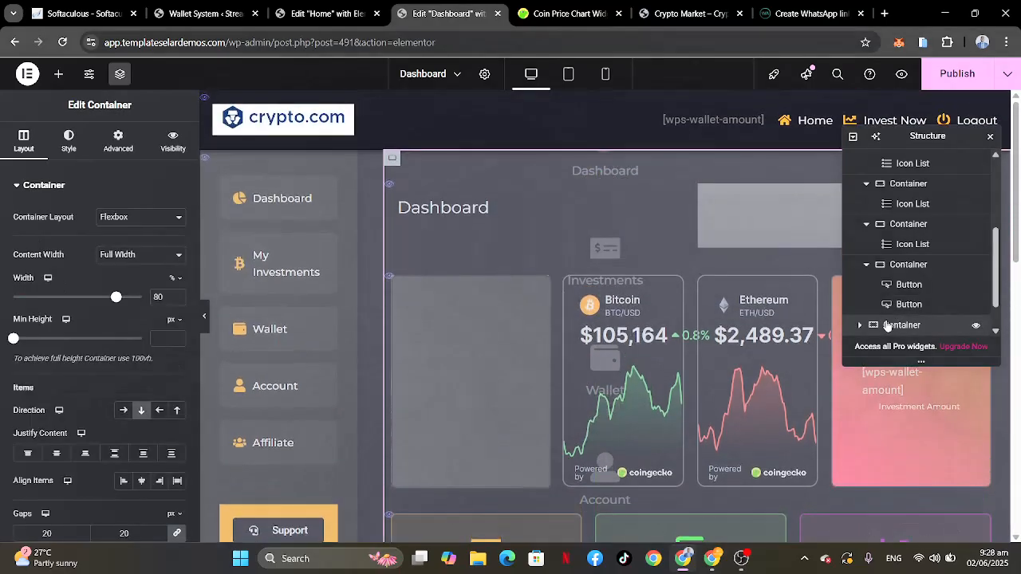
scroll(925, 264, "down", 1)
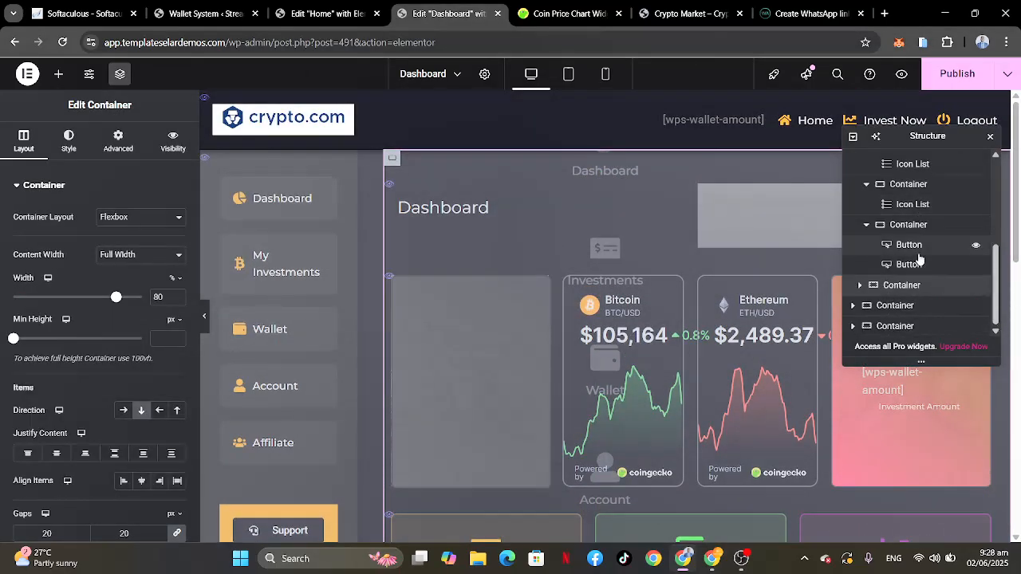
left_click(860, 284)
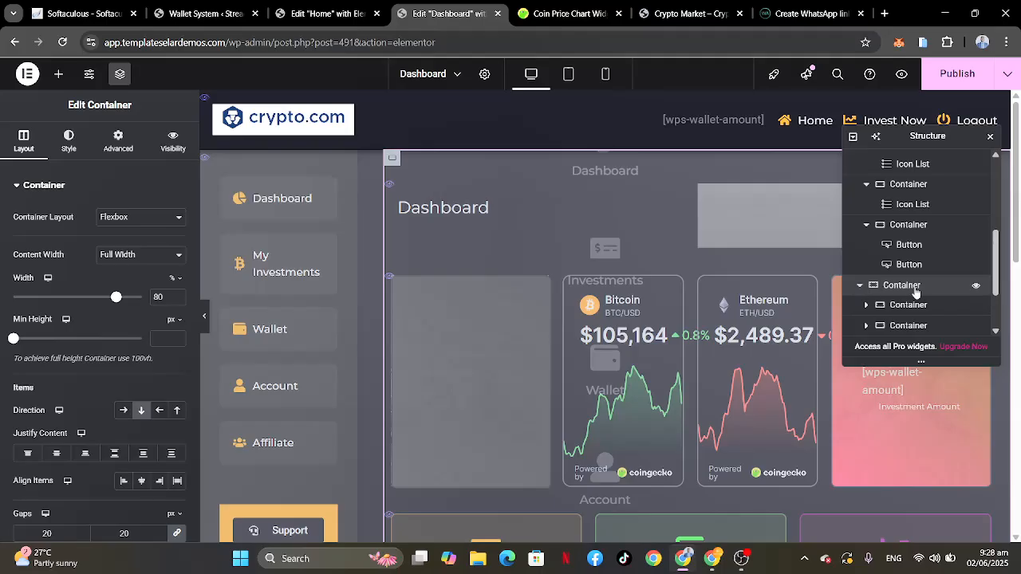
scroll(915, 292, "down", 2)
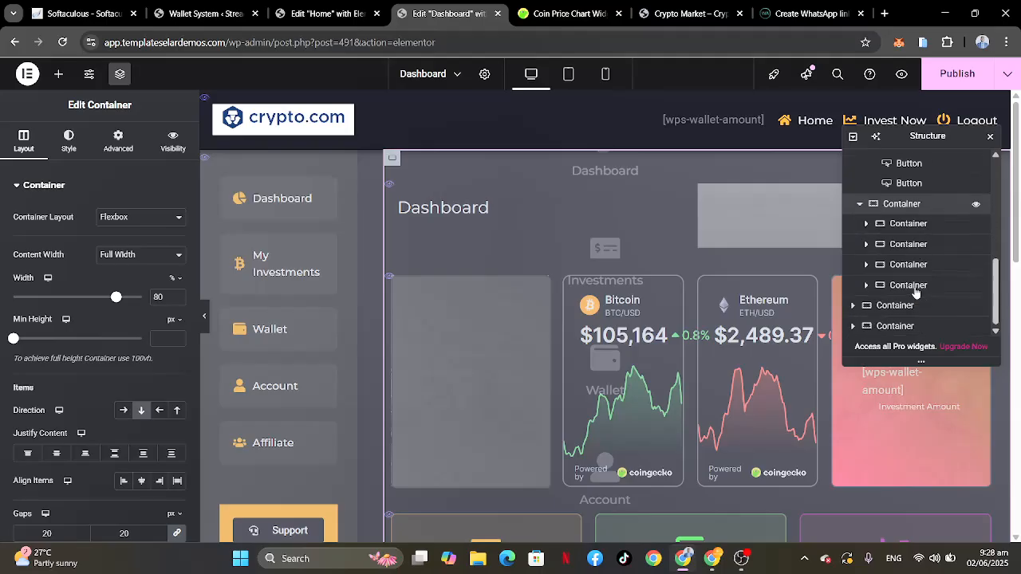
left_click(906, 229)
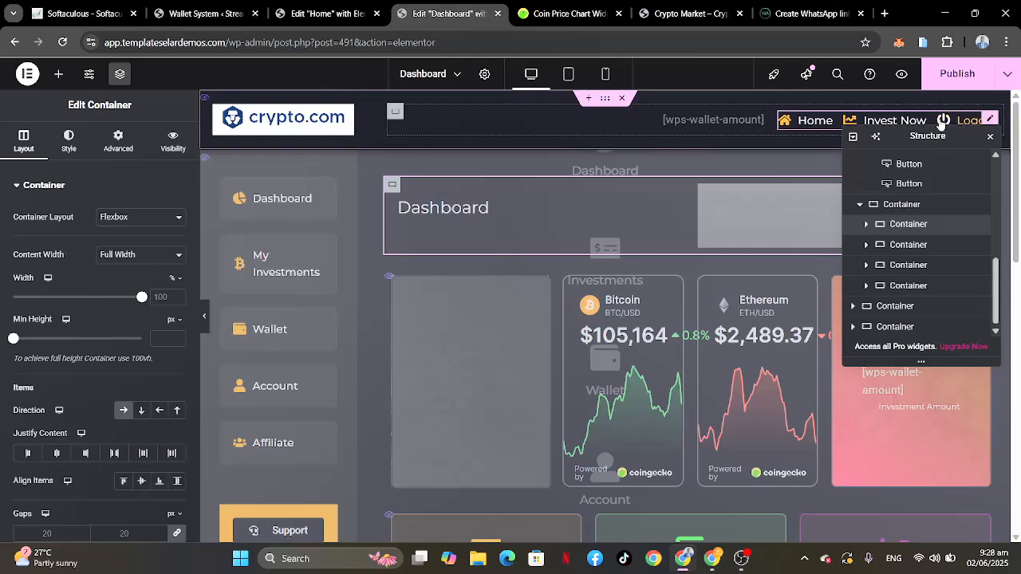
left_click_drag(934, 136, 283, 202)
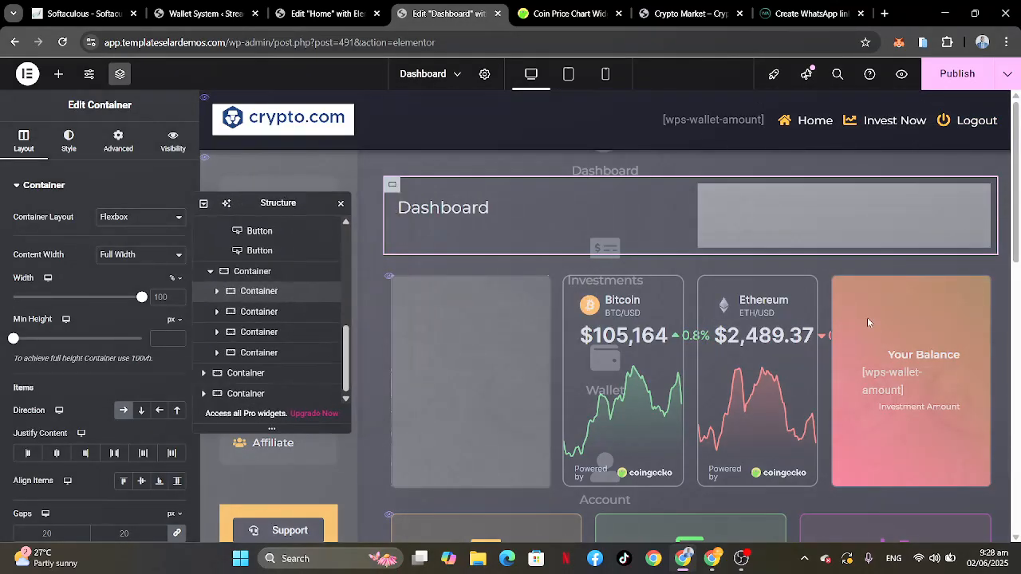
Step: Identify which containers hold the coin price charts and the row of Investments, Wallet and Invest Now cards
scroll(867, 318, "down", 2)
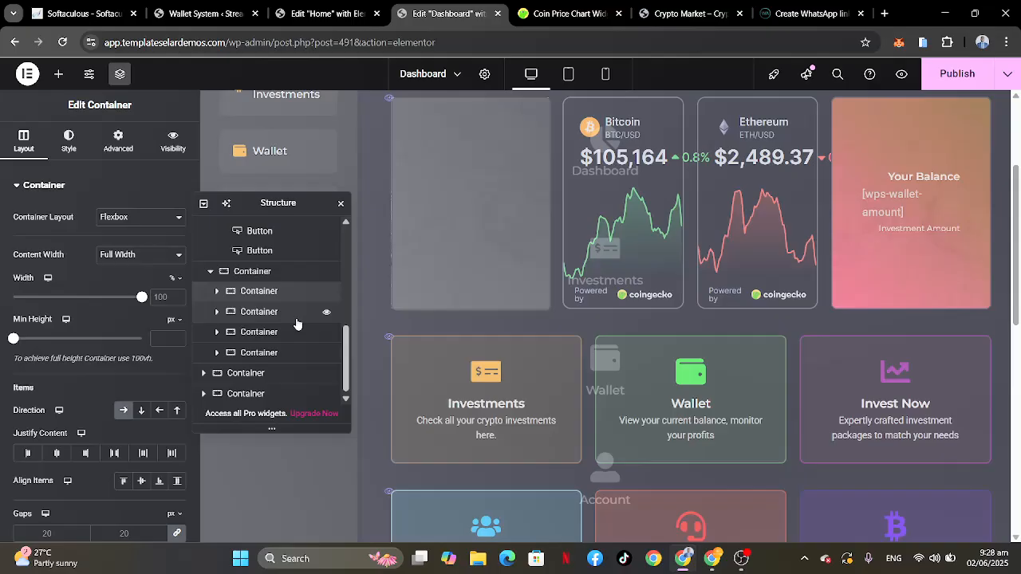
left_click(252, 313)
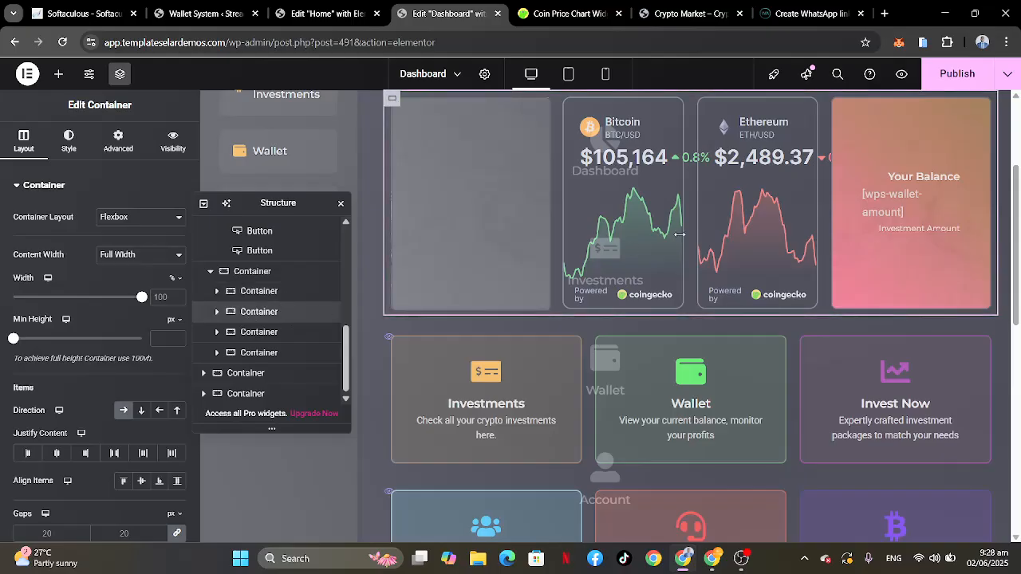
scroll(691, 249, "up", 1)
scroll(692, 254, "down", 2)
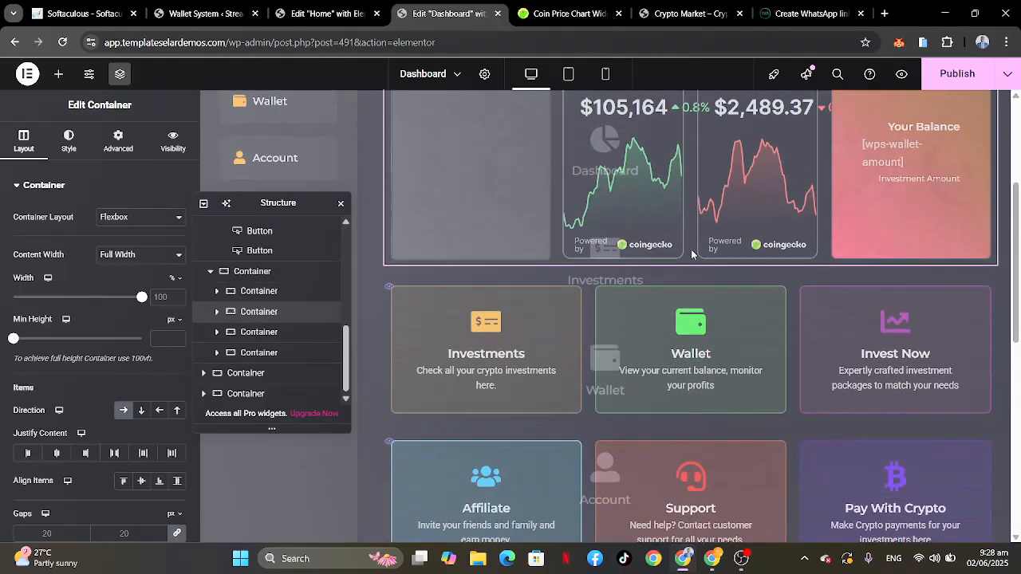
left_click(247, 338)
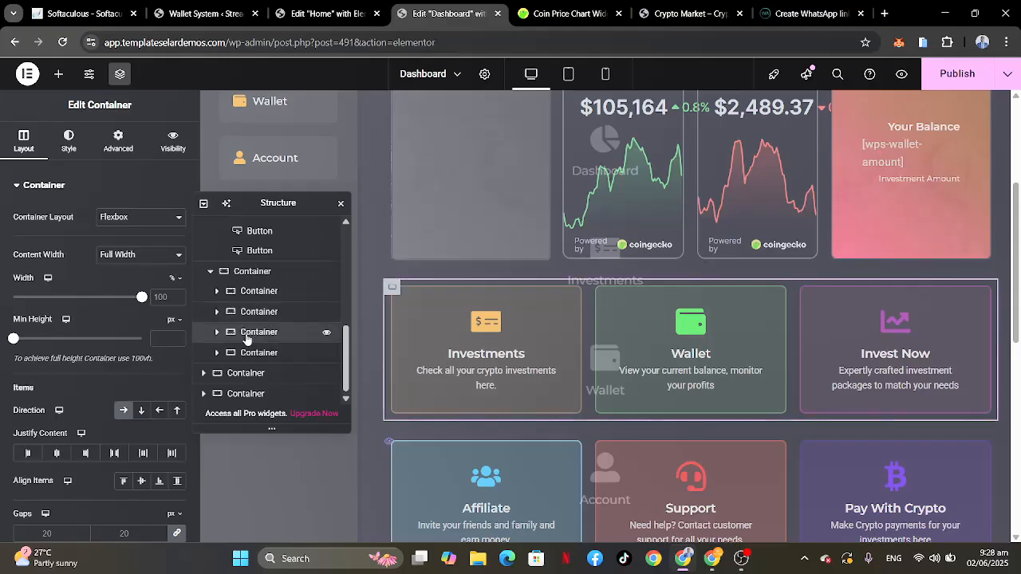
scroll(646, 351, "down", 2)
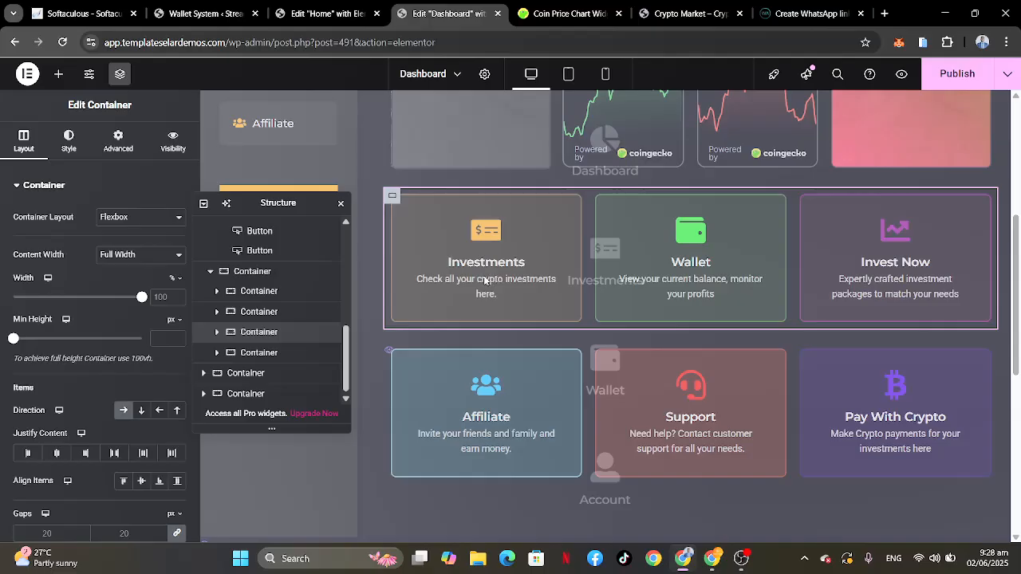
Step: Expand the container of the Investments, Wallet and Invest Now cards and open the Investments card's icon box link settings
left_click(217, 332)
scroll(256, 353, "down", 1)
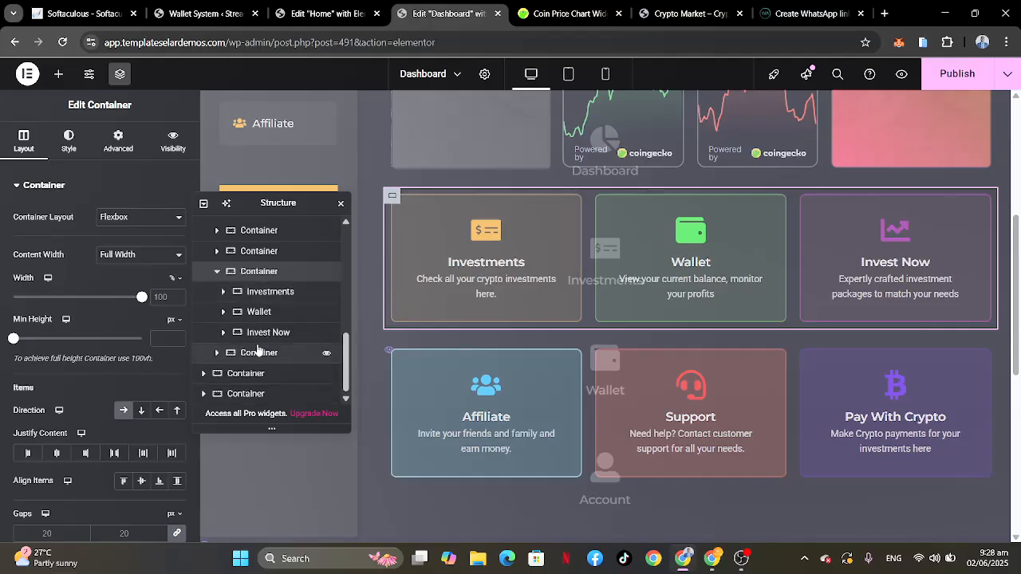
left_click(258, 291)
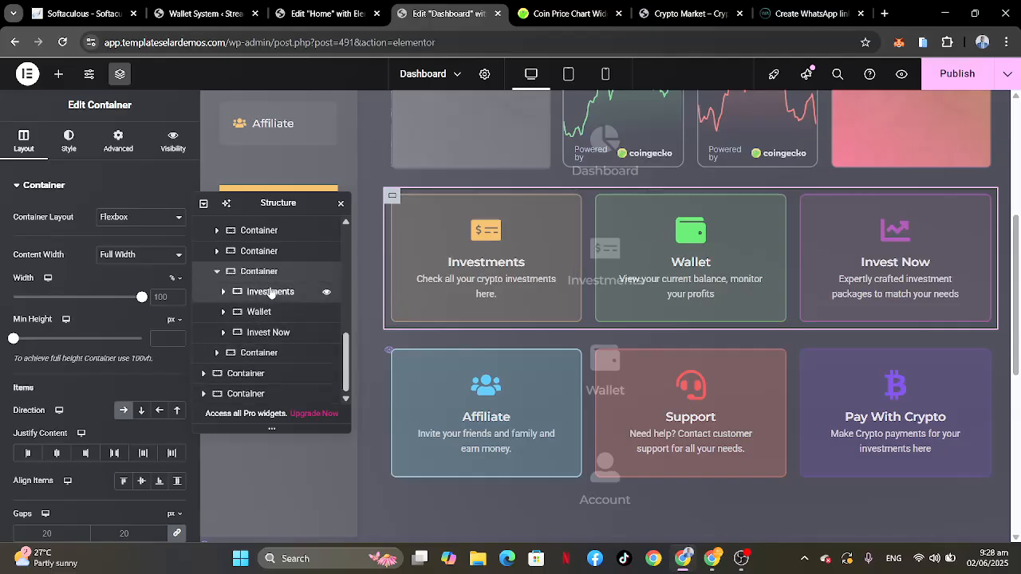
left_click(257, 332)
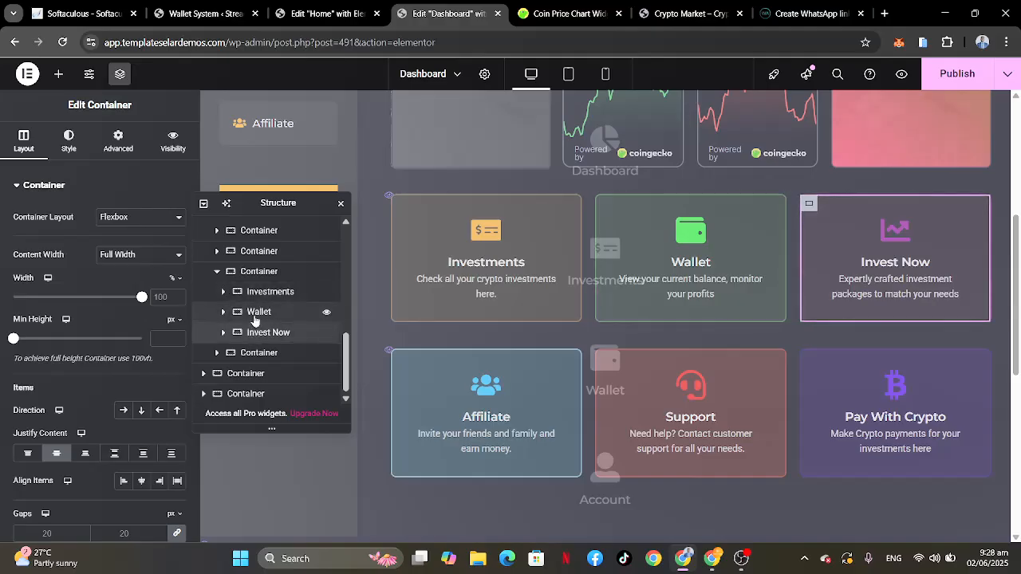
left_click(255, 316)
left_click(255, 334)
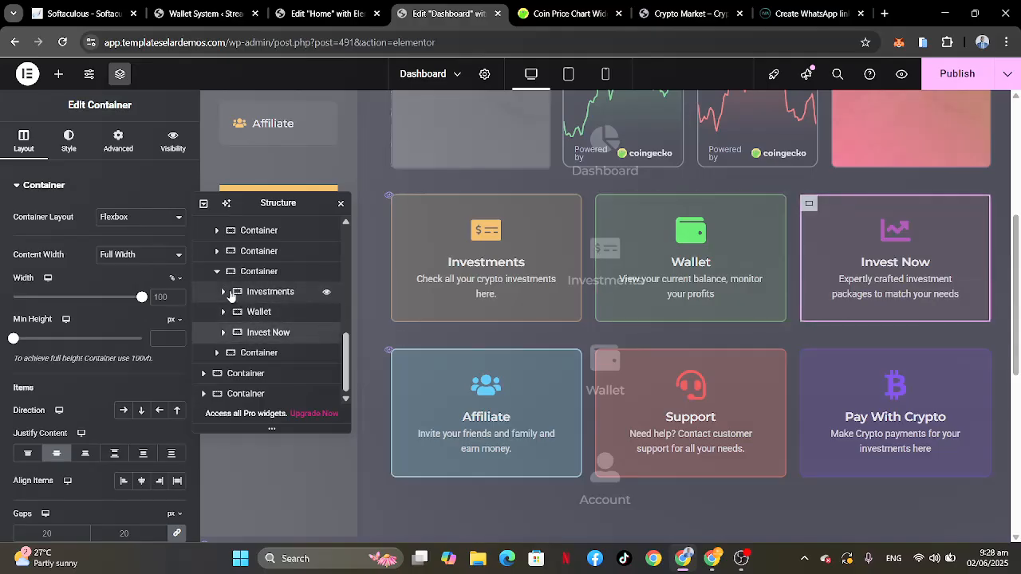
left_click(223, 291)
left_click(263, 311)
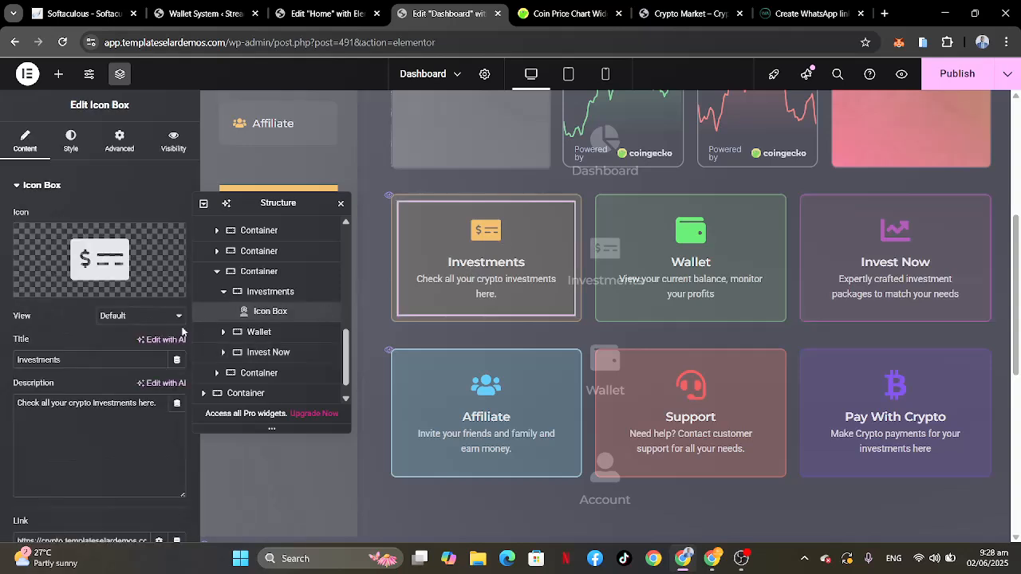
scroll(109, 387, "down", 2)
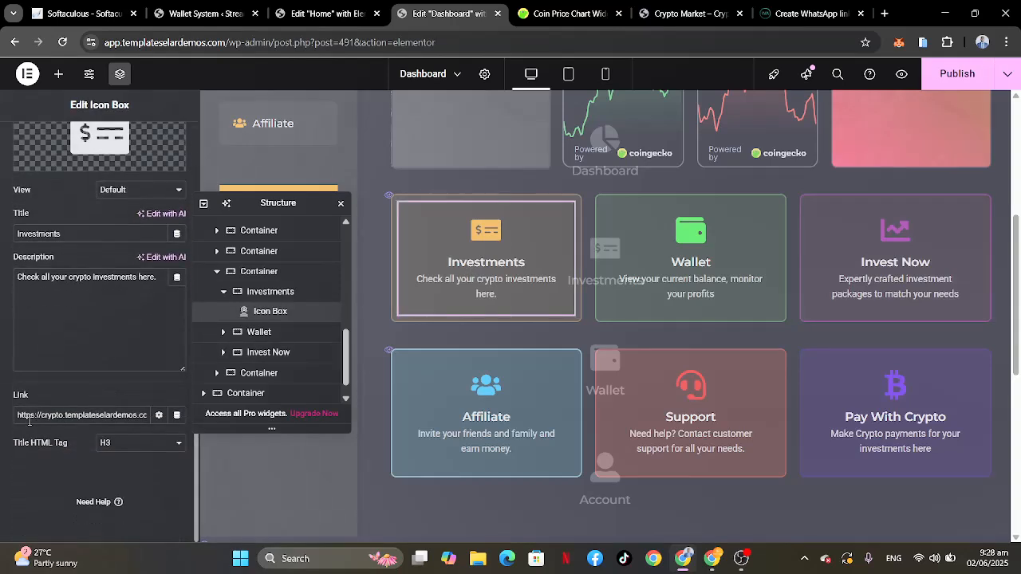
left_click(88, 416)
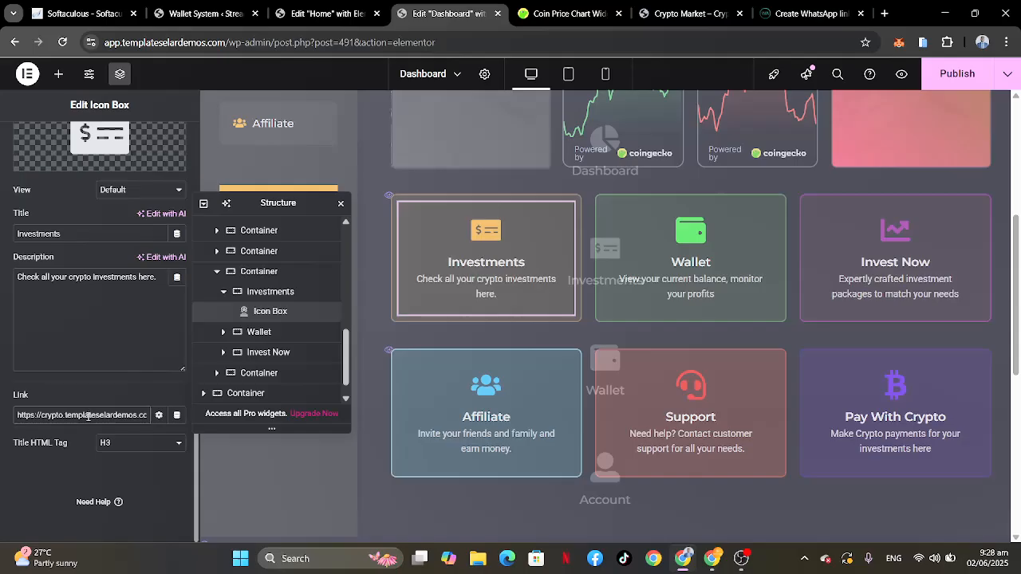
key("ctrl+a")
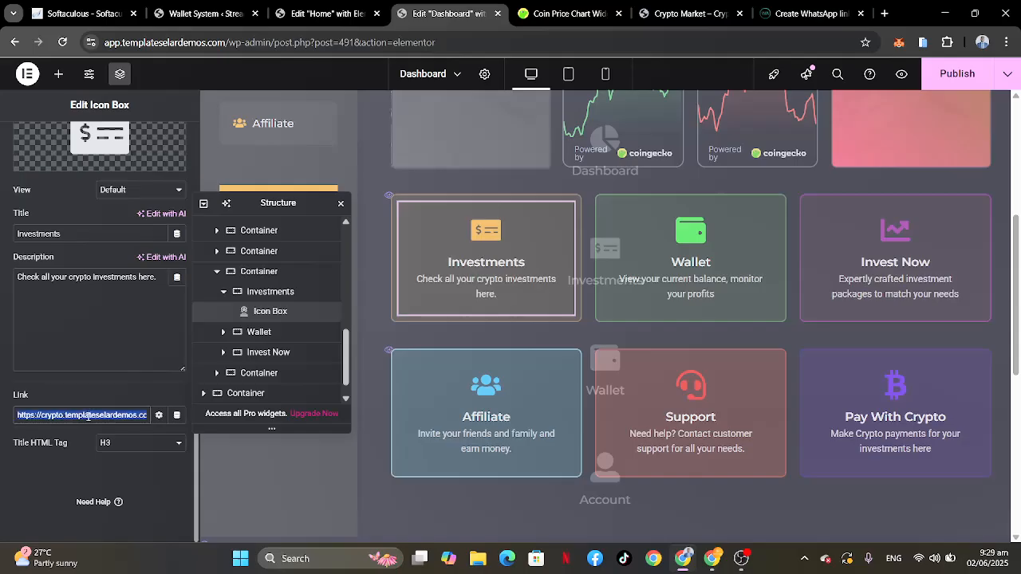
type("in")
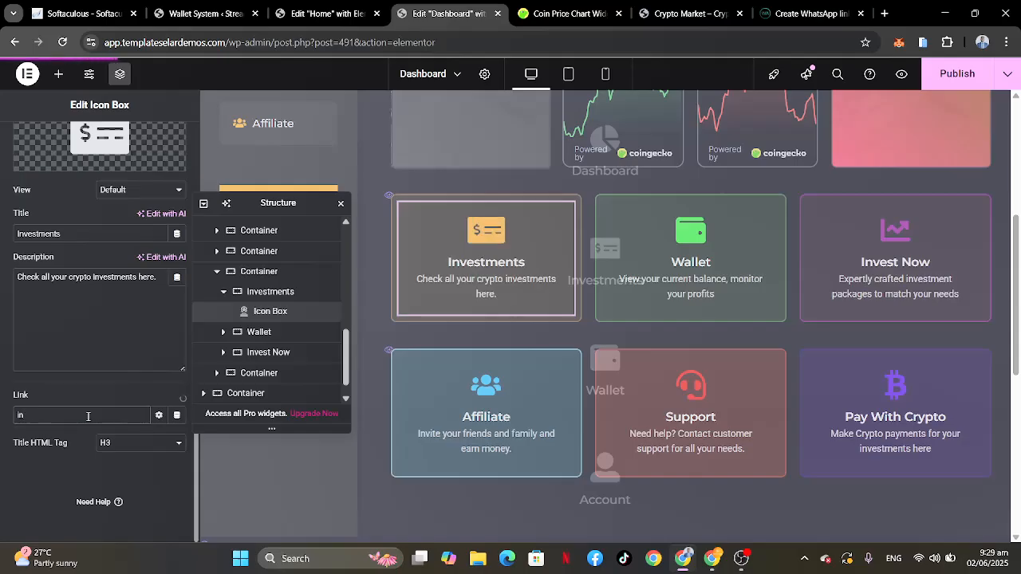
key("BackSpace")
key("BackSpace")
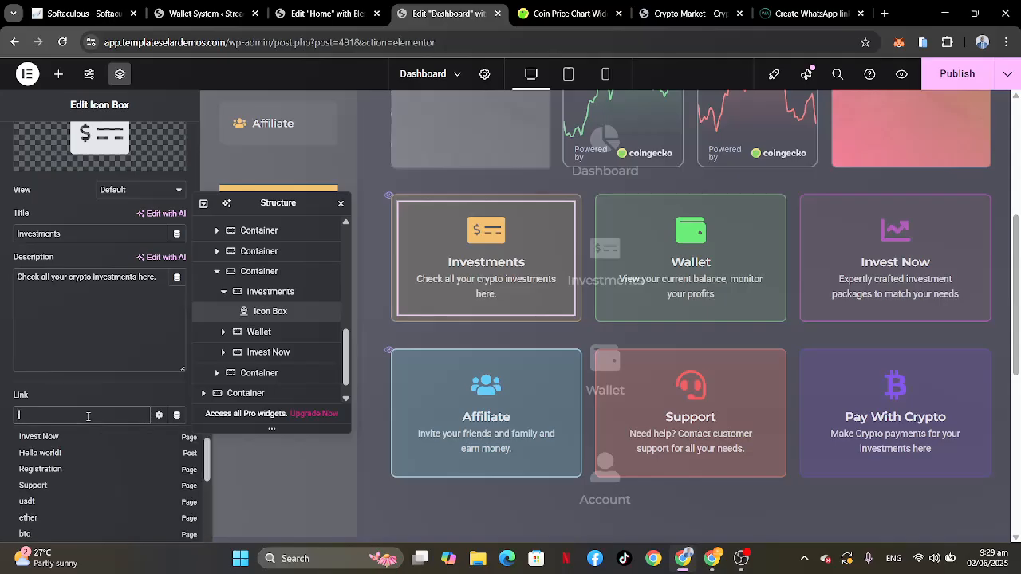
key("ctrl+z")
key("ctrl+z")
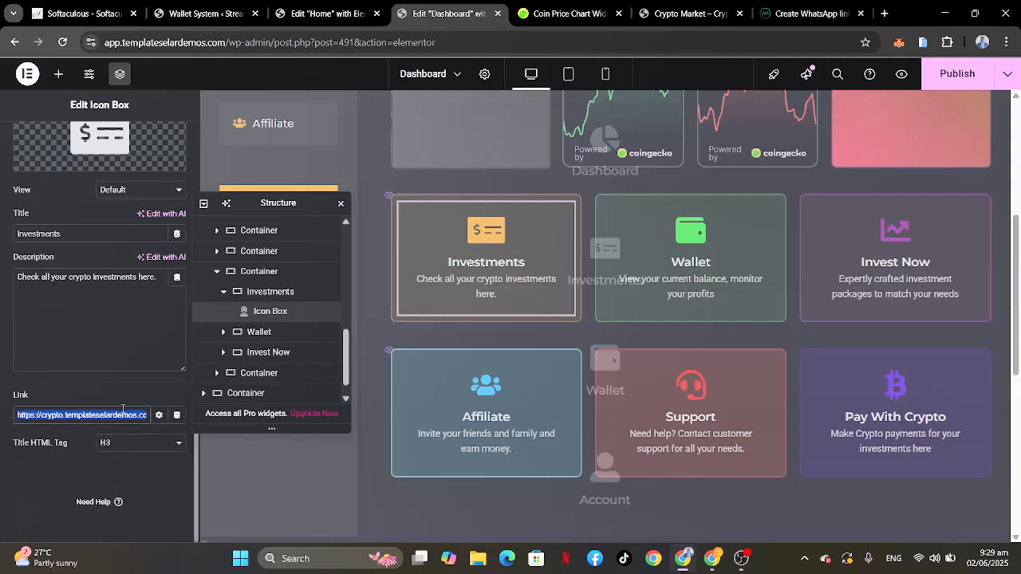
scroll(121, 414, "right", 2)
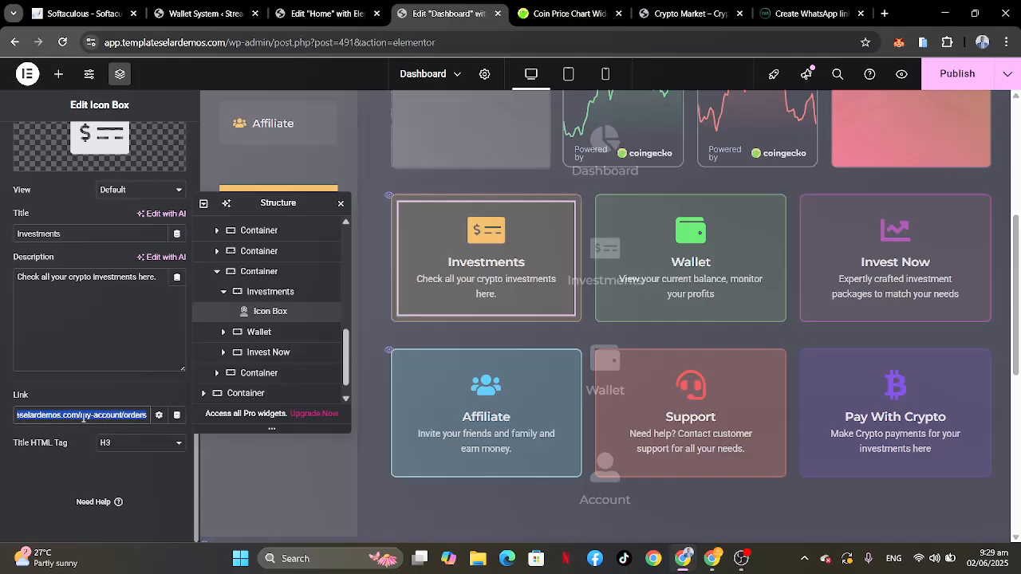
left_click(80, 415)
left_click_drag(83, 414, 3, 413)
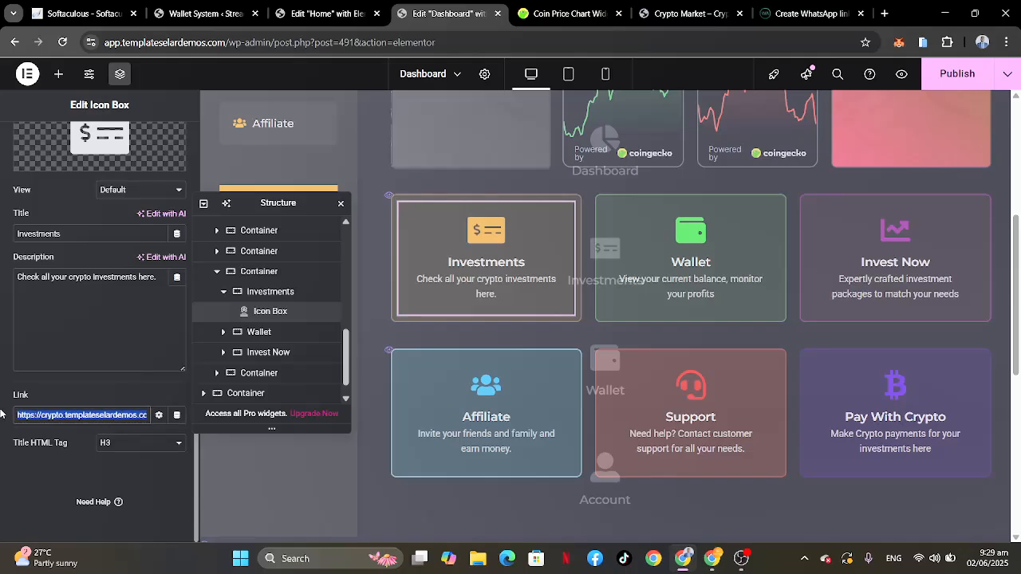
key("BackSpace")
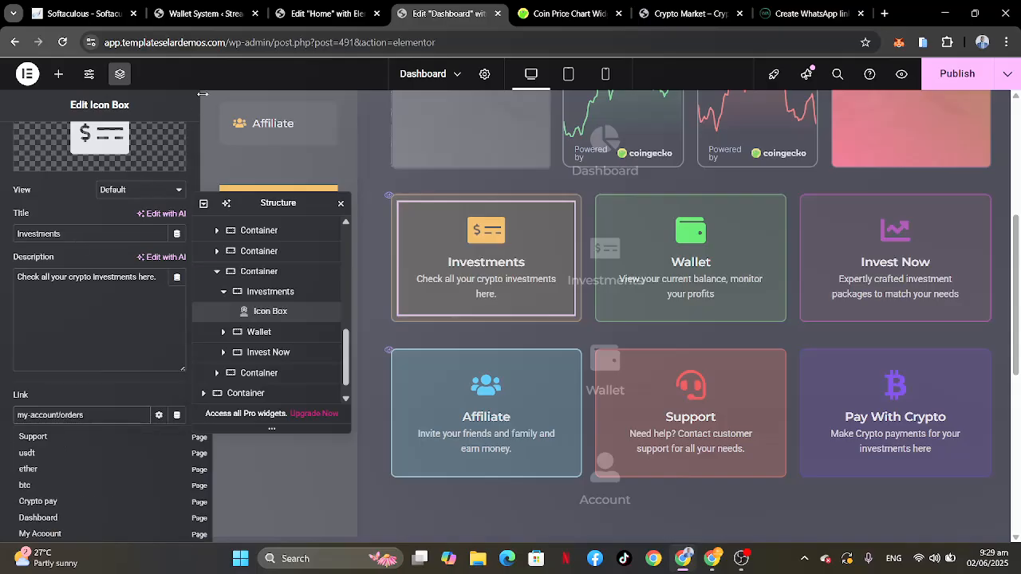
left_click(229, 40)
left_click_drag(230, 40, 94, 46)
key("ctrl+c")
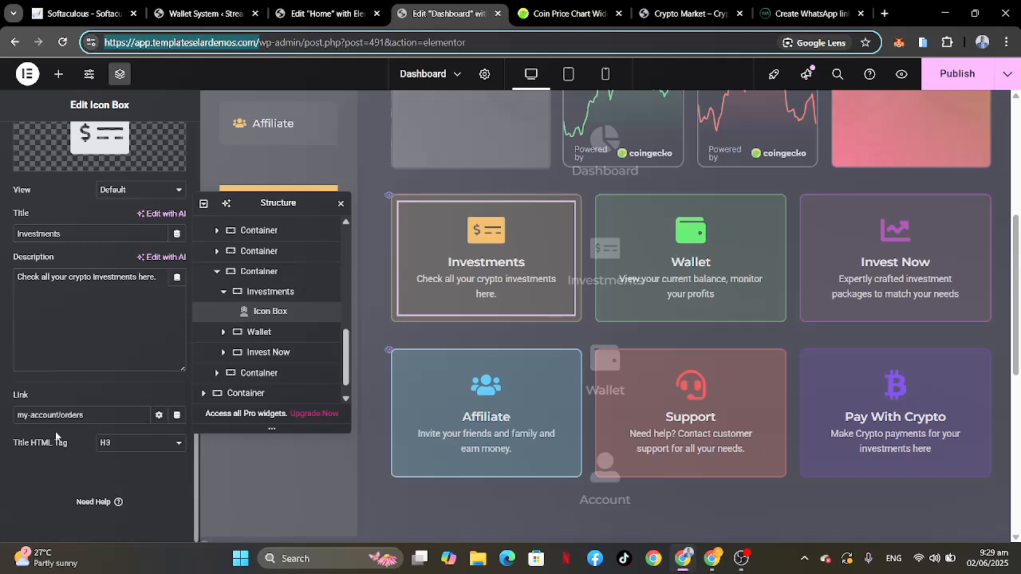
left_click(17, 415)
key("ctrl+v")
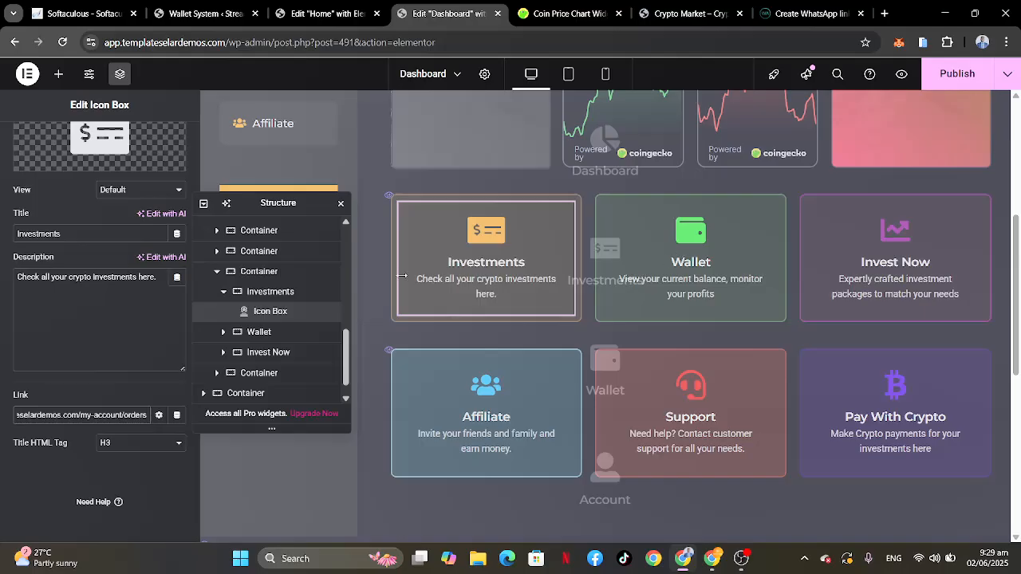
left_click(223, 332)
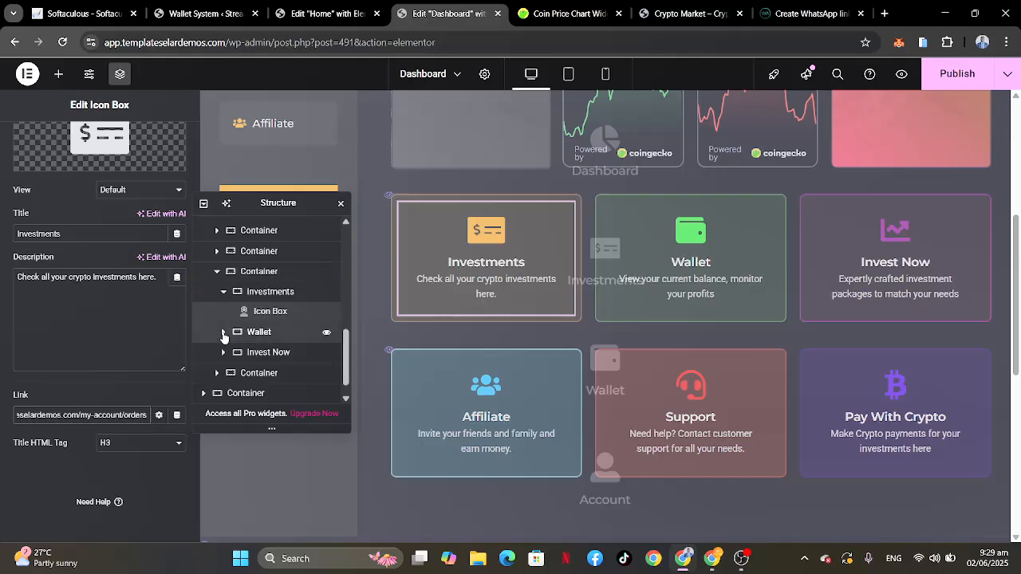
left_click(263, 352)
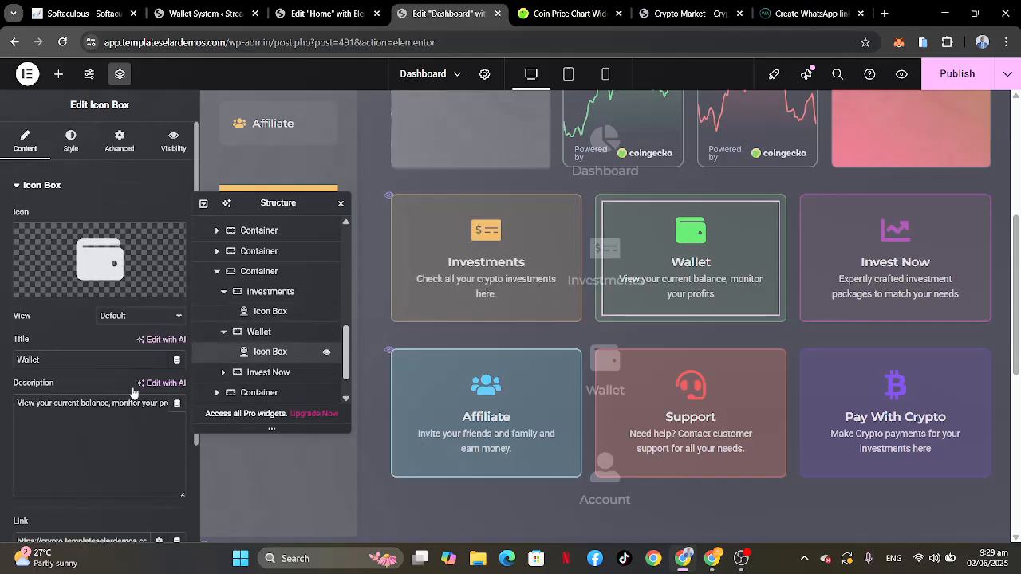
scroll(110, 416, "right", 2)
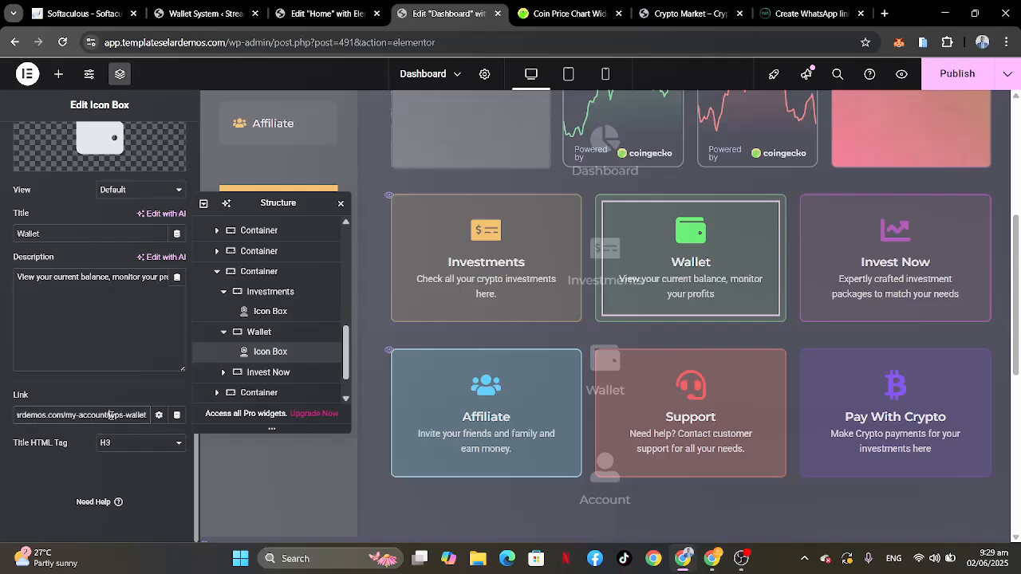
left_click_drag(113, 416, 2, 414)
key("BackSpace")
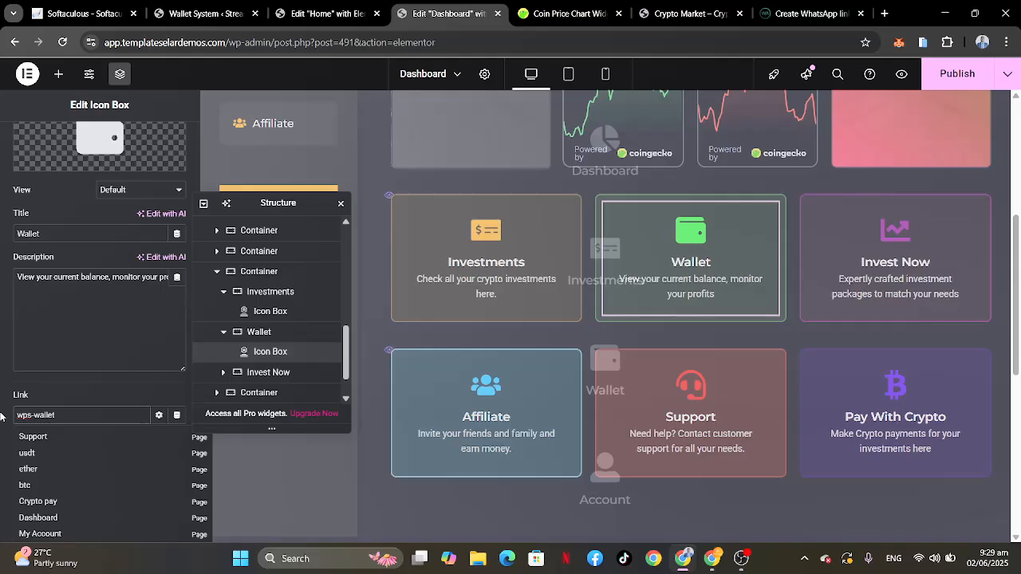
key("ctrl+v")
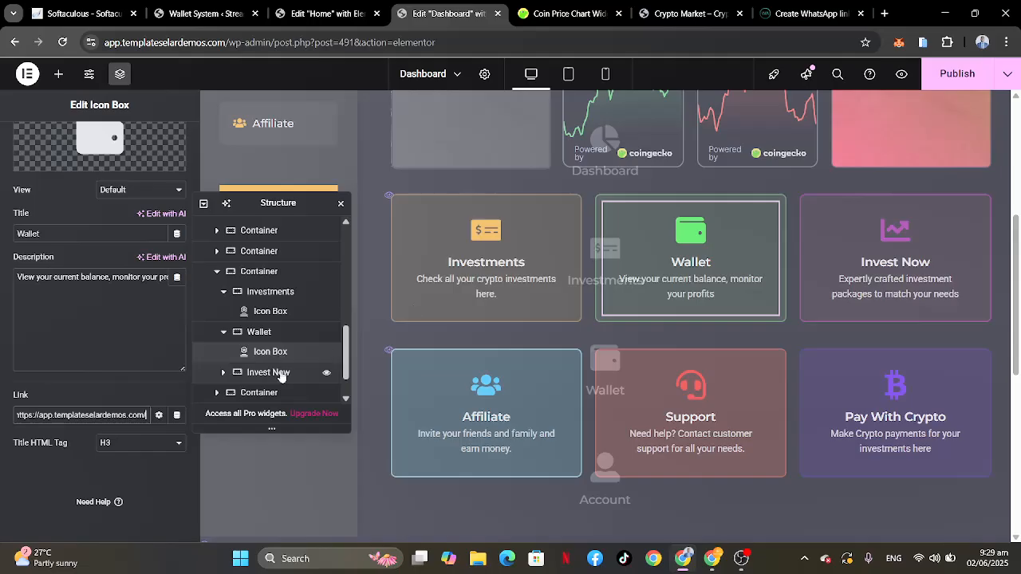
left_click(224, 373)
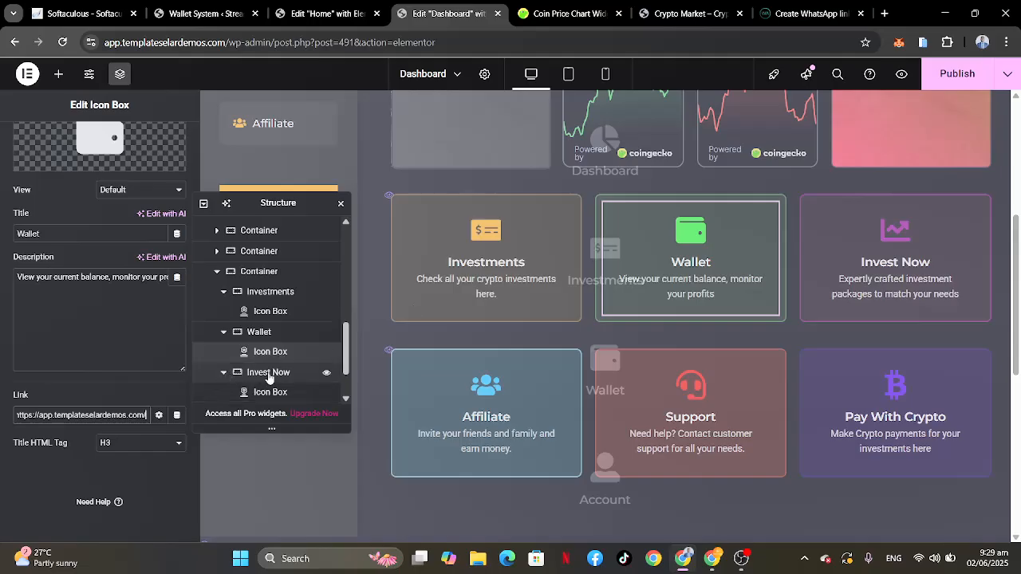
scroll(268, 335, "down", 2)
left_click(270, 335)
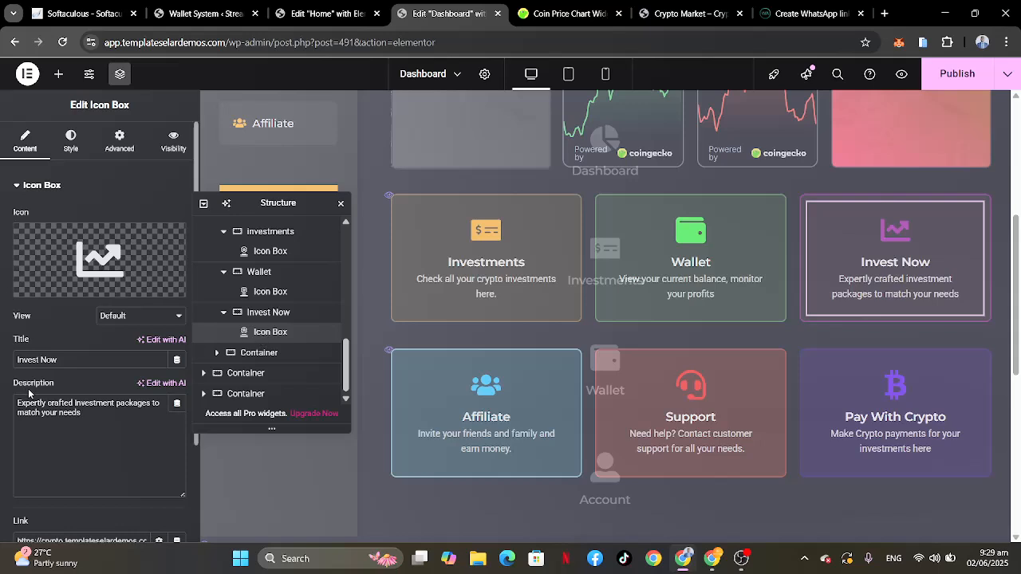
scroll(84, 399, "down", 2)
left_click(122, 414)
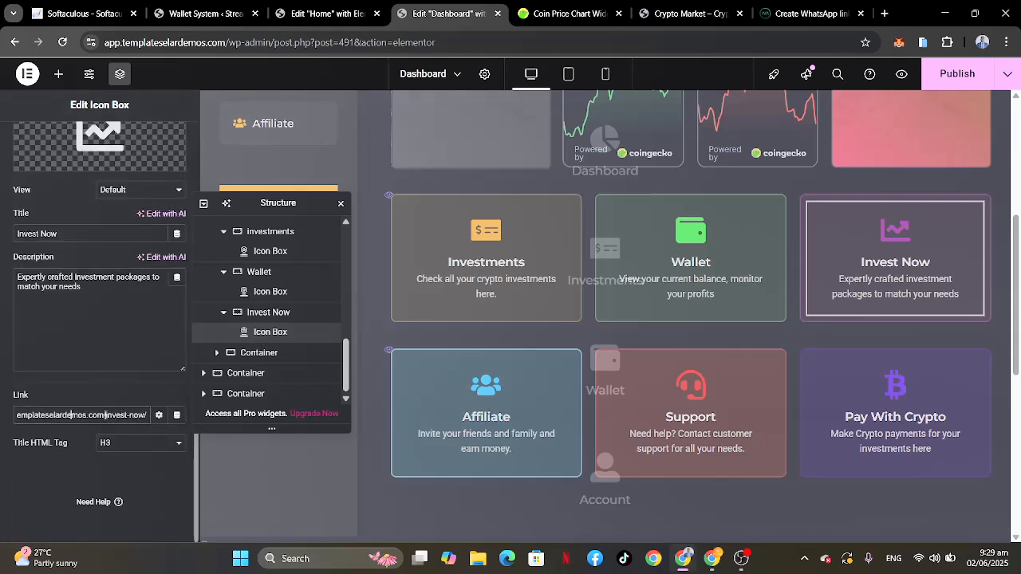
left_click_drag(106, 415, 2, 429)
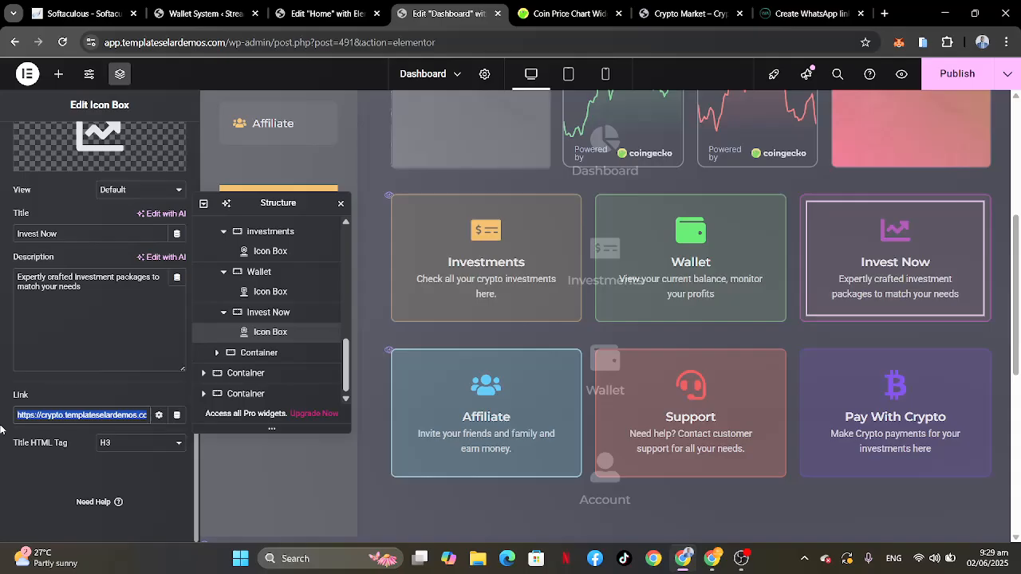
key("BackSpace")
key("ctrl+v")
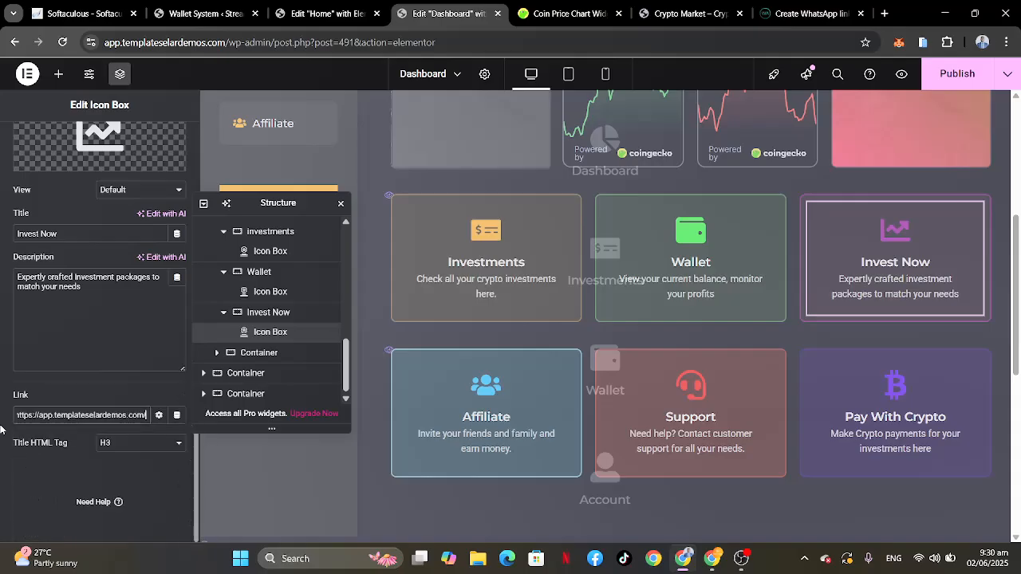
scroll(107, 413, "right", 1)
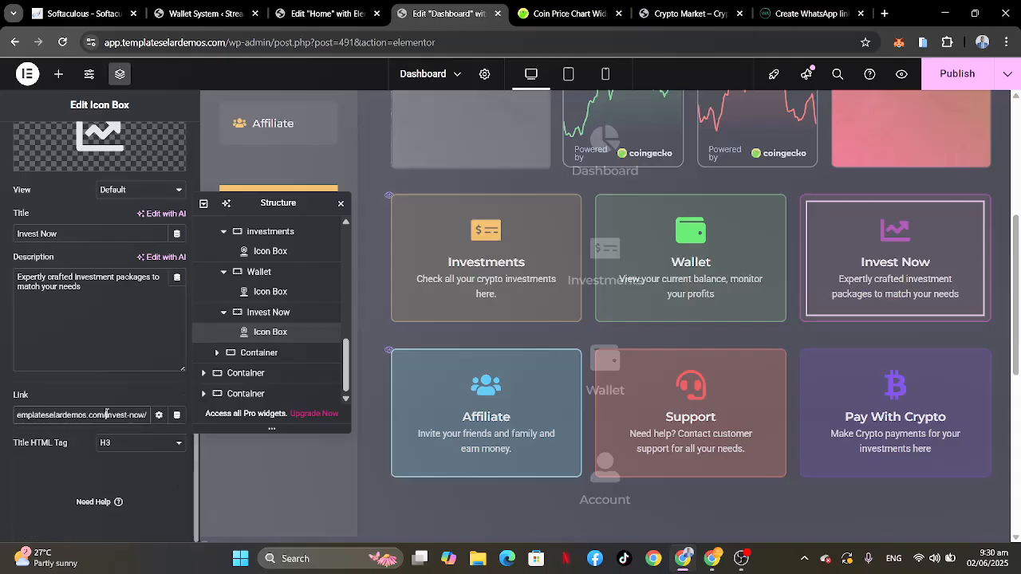
left_click(217, 353)
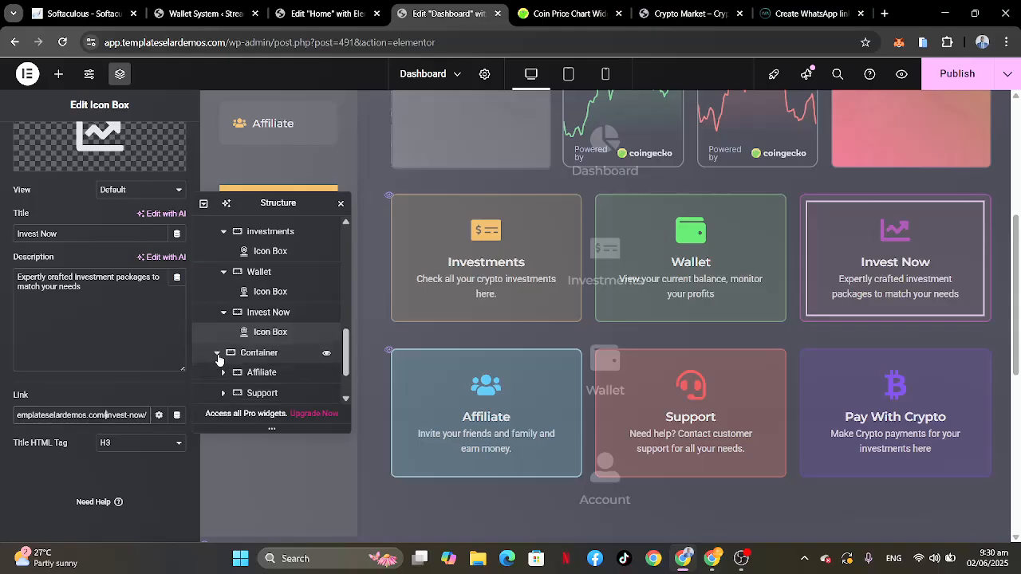
scroll(255, 335, "down", 2)
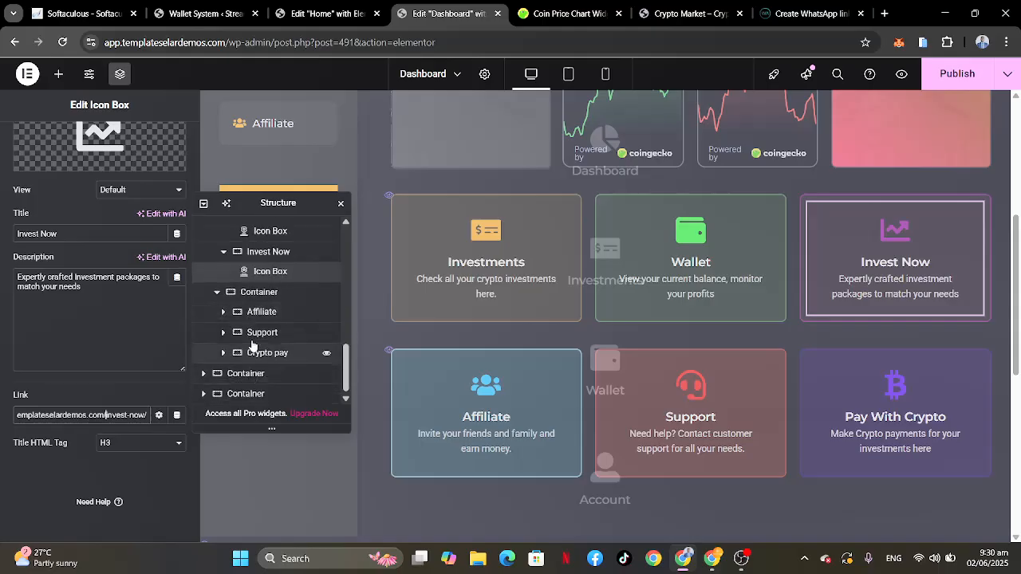
left_click(224, 313)
left_click(263, 332)
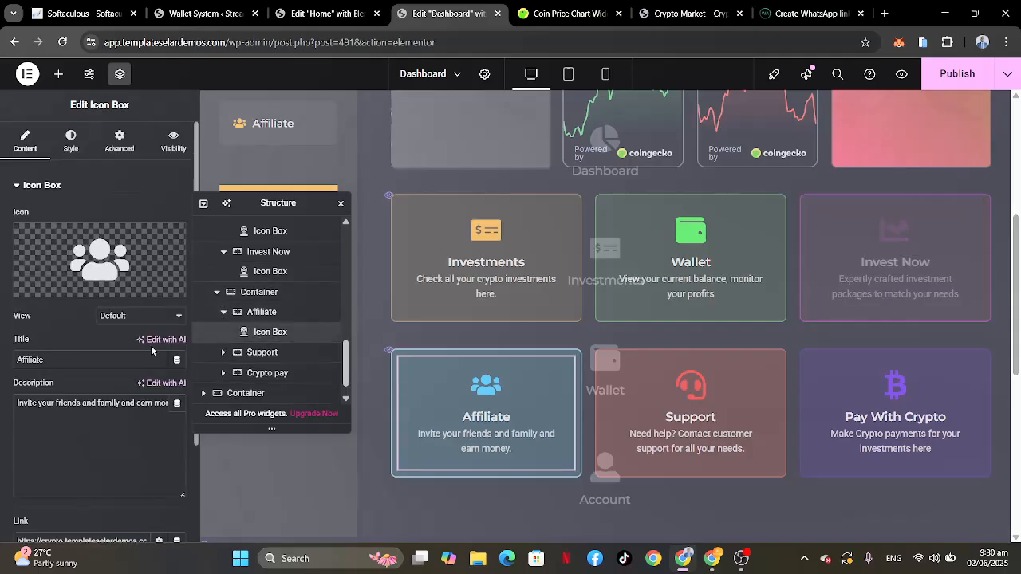
scroll(93, 362, "down", 2)
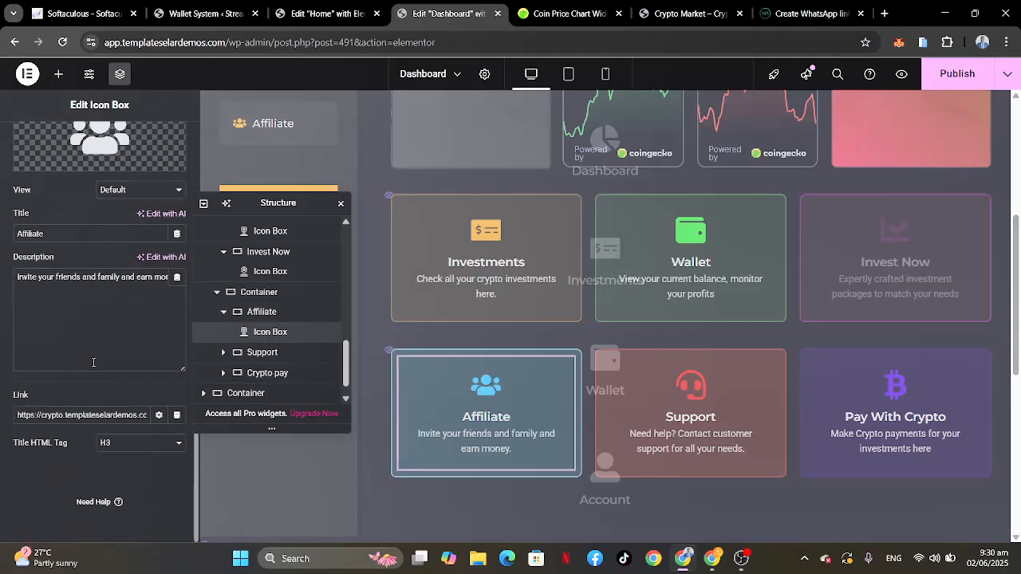
left_click(108, 416)
key("ctrl+a")
type("https://crypto.templateselardemos.com/affiliate-account/")
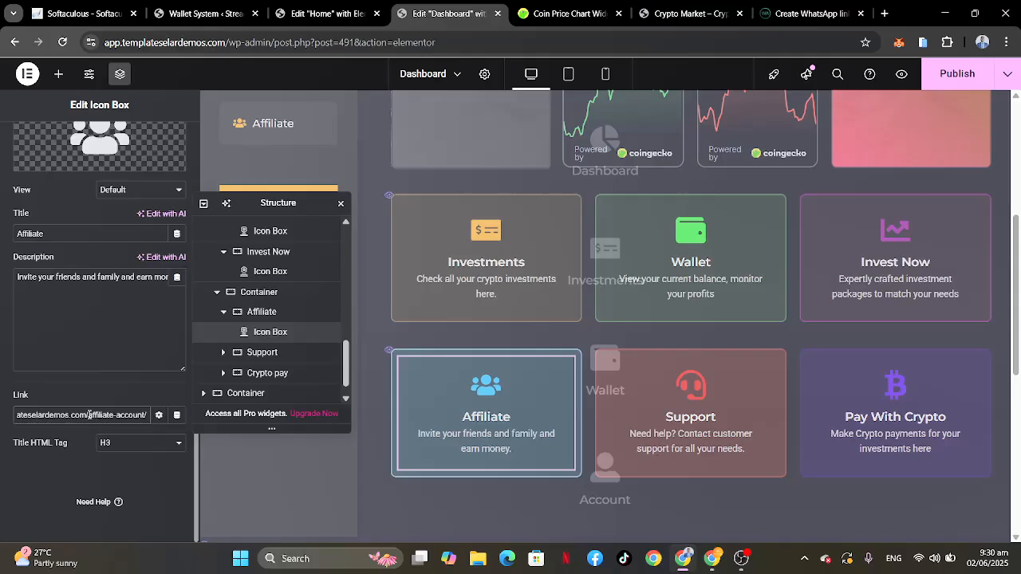
left_click_drag(90, 413, 1, 421)
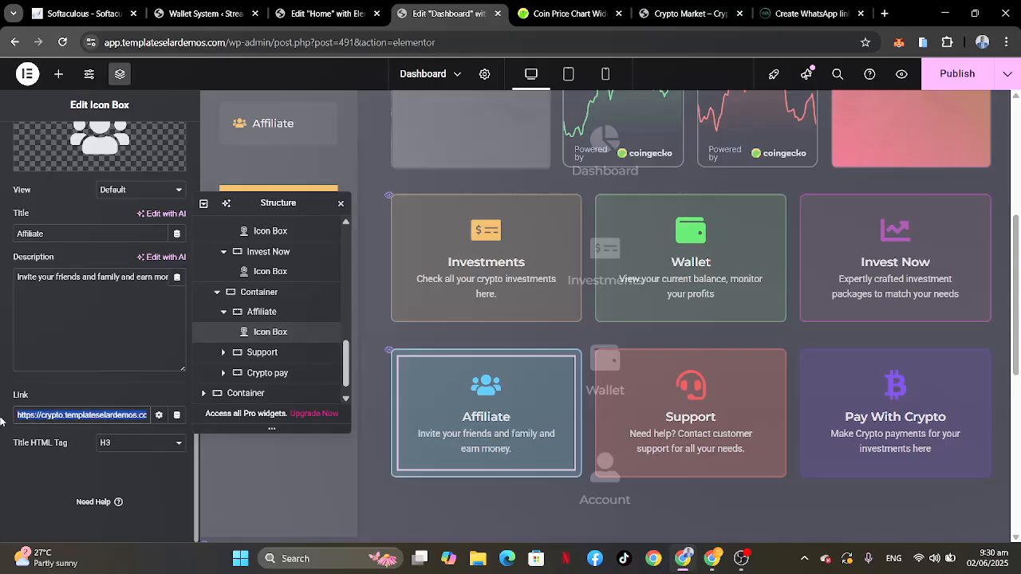
type("https://app.templateselardemos.com/")
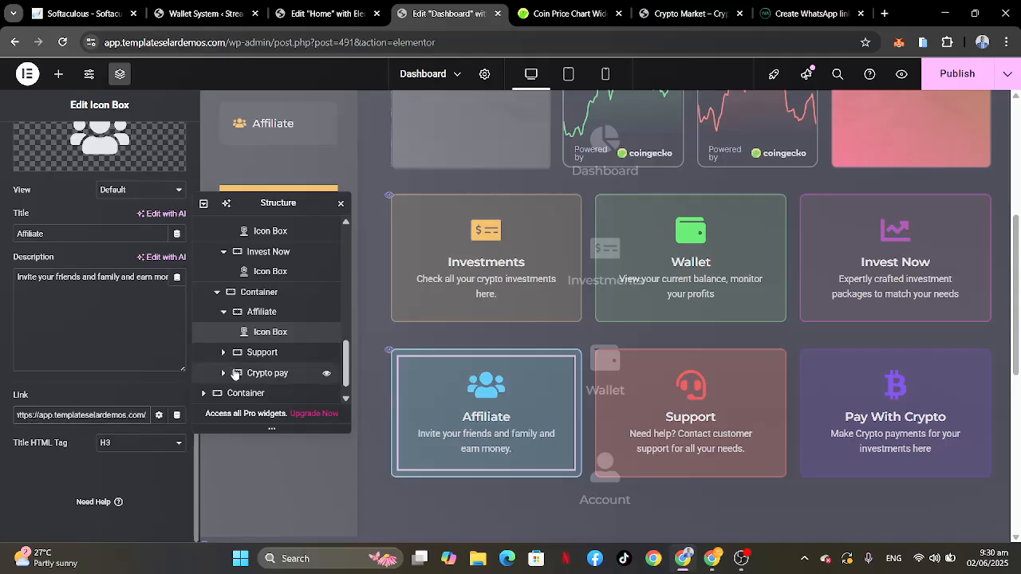
Step: Link the Support card's icon box to this site's Support page, found by searching for "support"
left_click(223, 352)
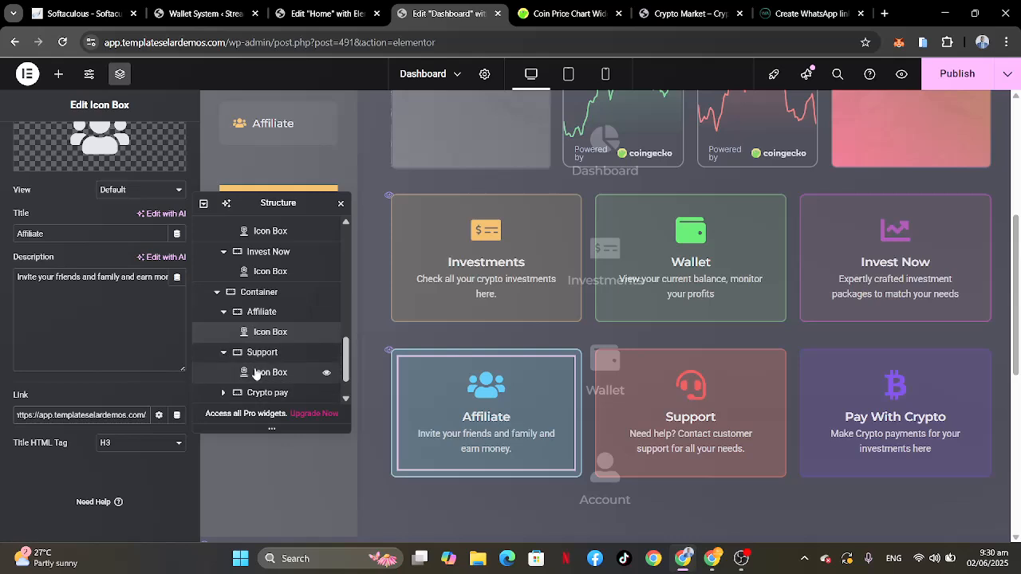
left_click(257, 372)
scroll(78, 413, "down", 3)
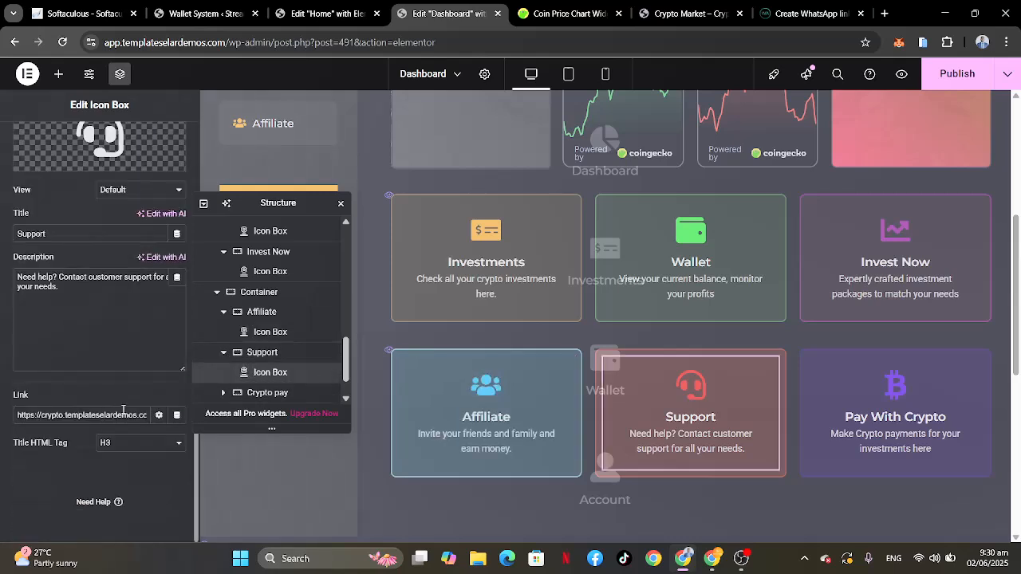
left_click(123, 413)
key("End")
key("ctrl+a")
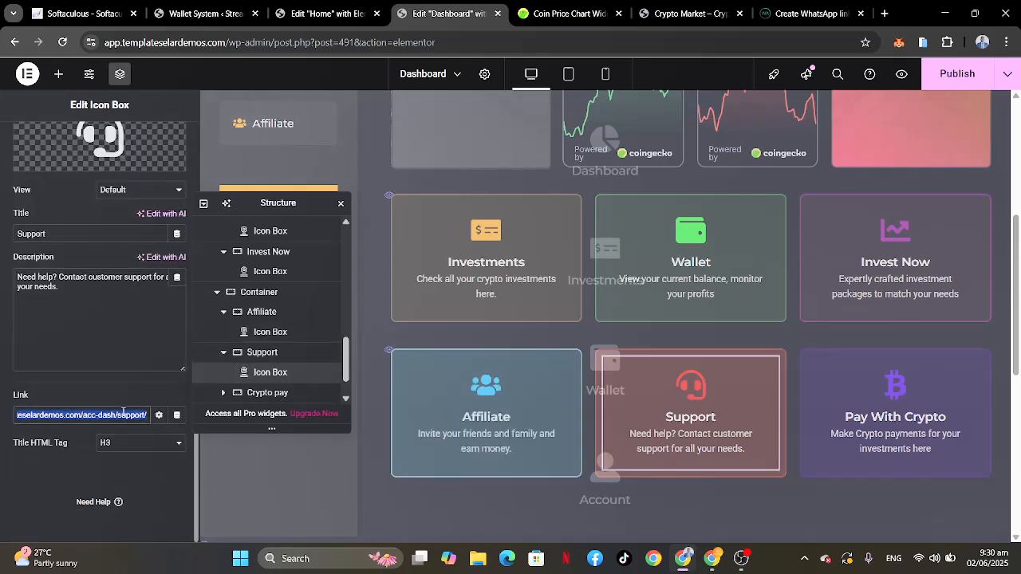
type("suppor")
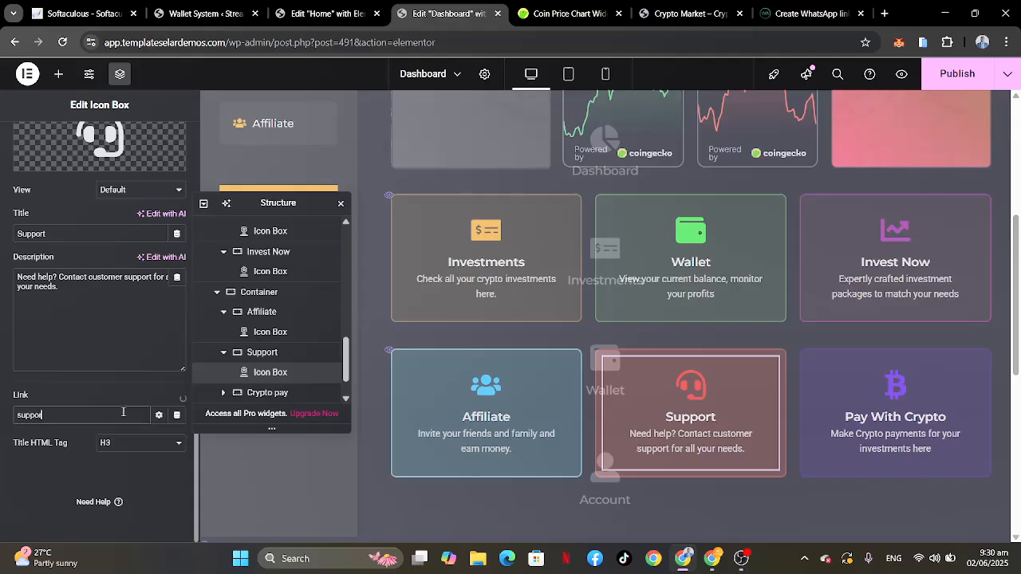
type("t")
left_click(32, 434)
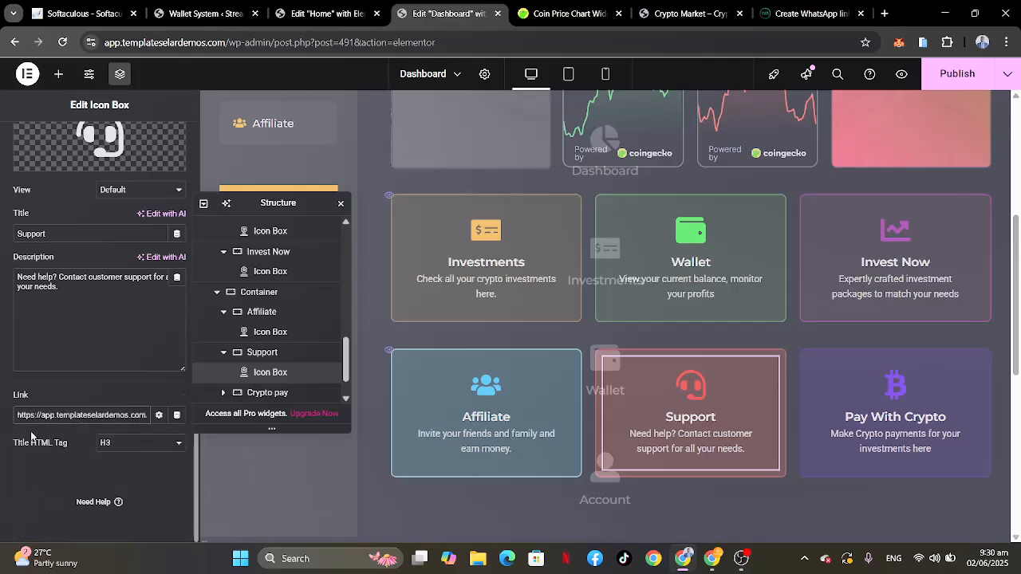
Step: Link the Pay With Crypto card's icon box to this site's Crypto pay page, found by searching for "crypto"
left_click(251, 392)
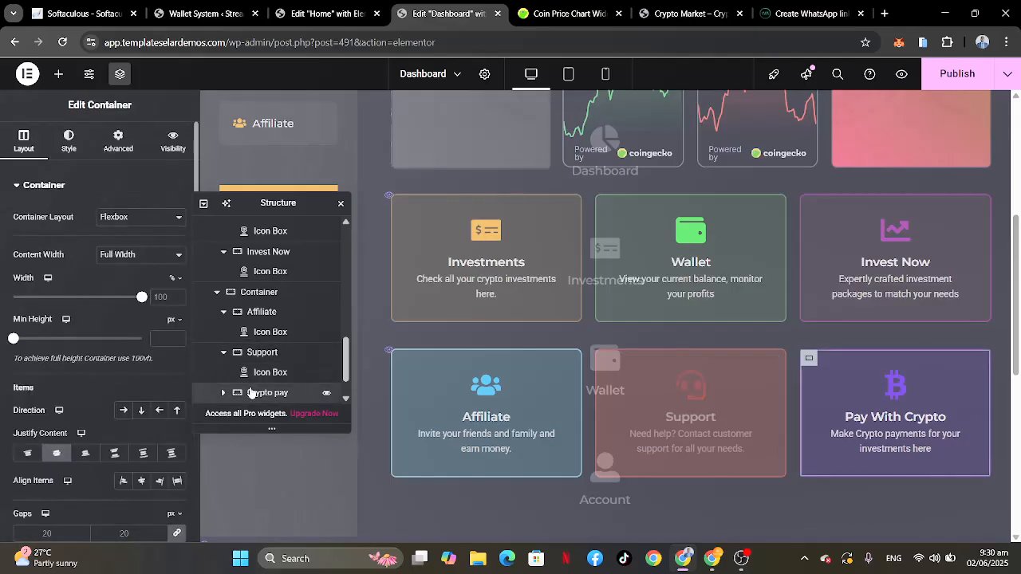
left_click(224, 392)
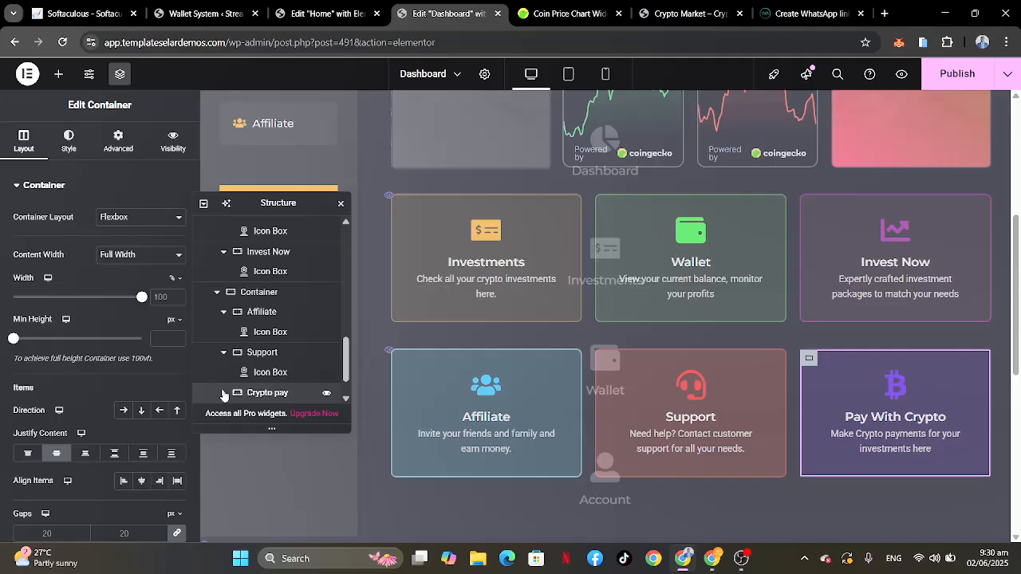
scroll(251, 373, "down", 1)
left_click(268, 353)
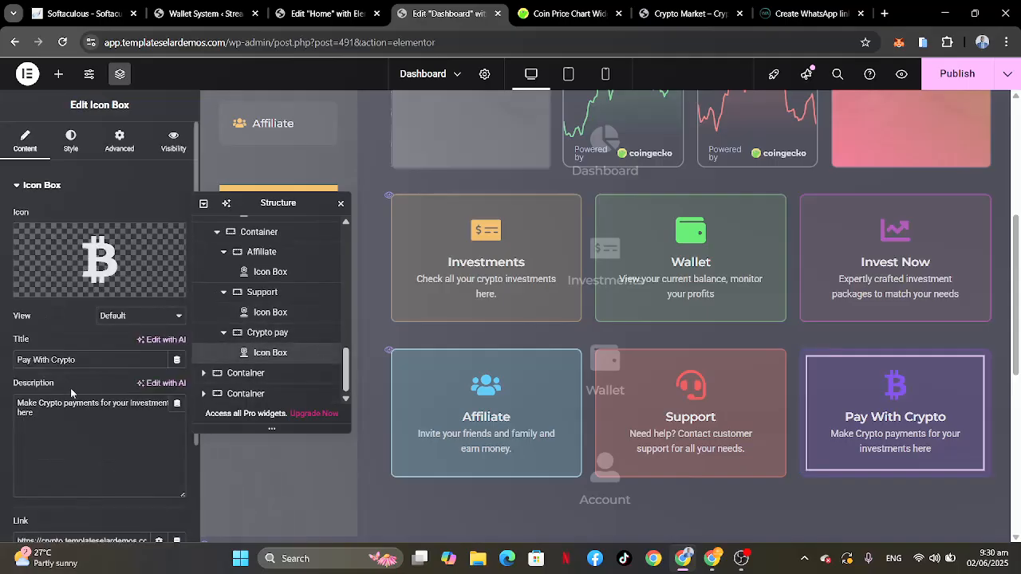
scroll(71, 388, "down", 2)
left_click(59, 416)
key("ctrl+a")
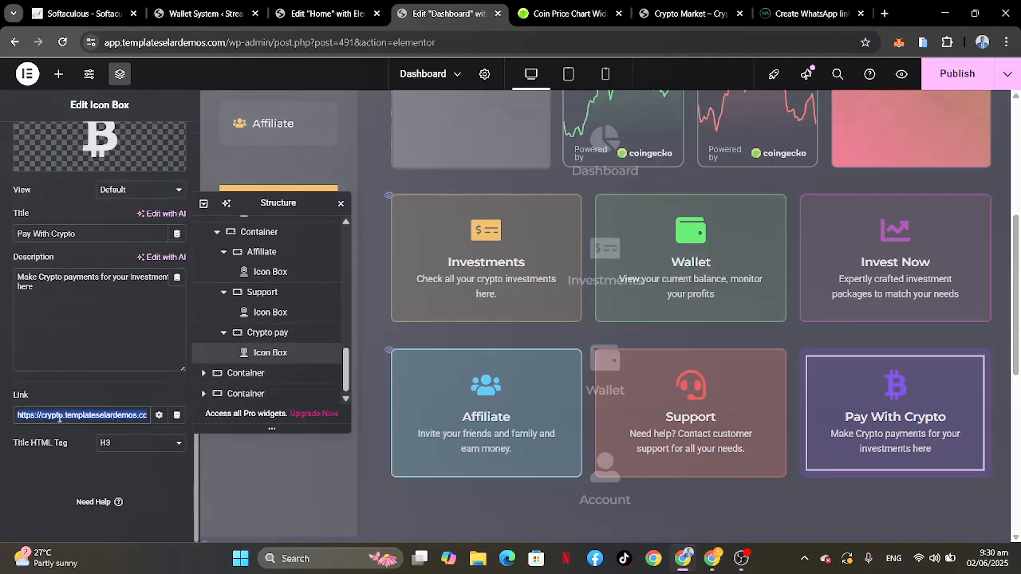
type("crypto")
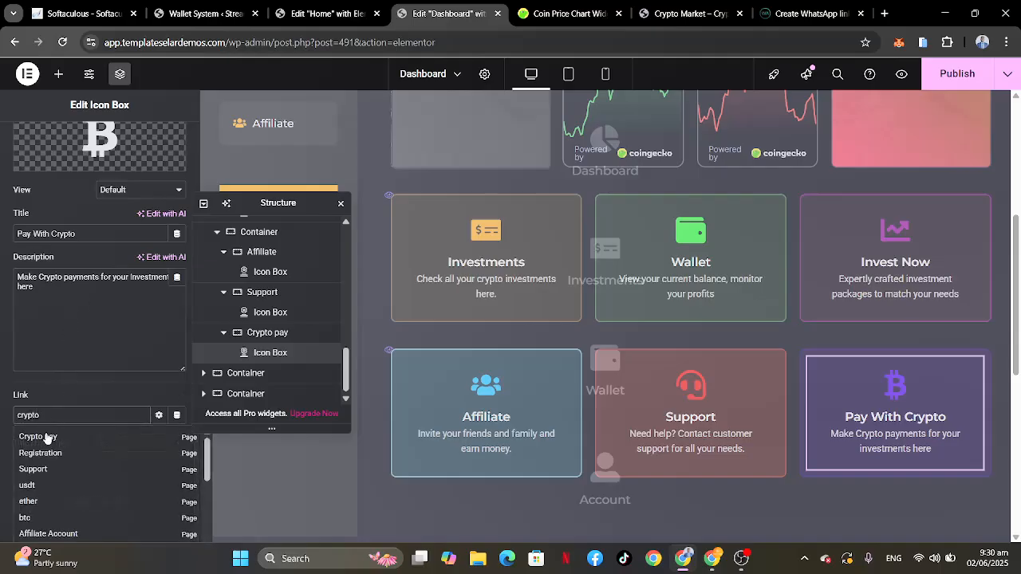
left_click(37, 438)
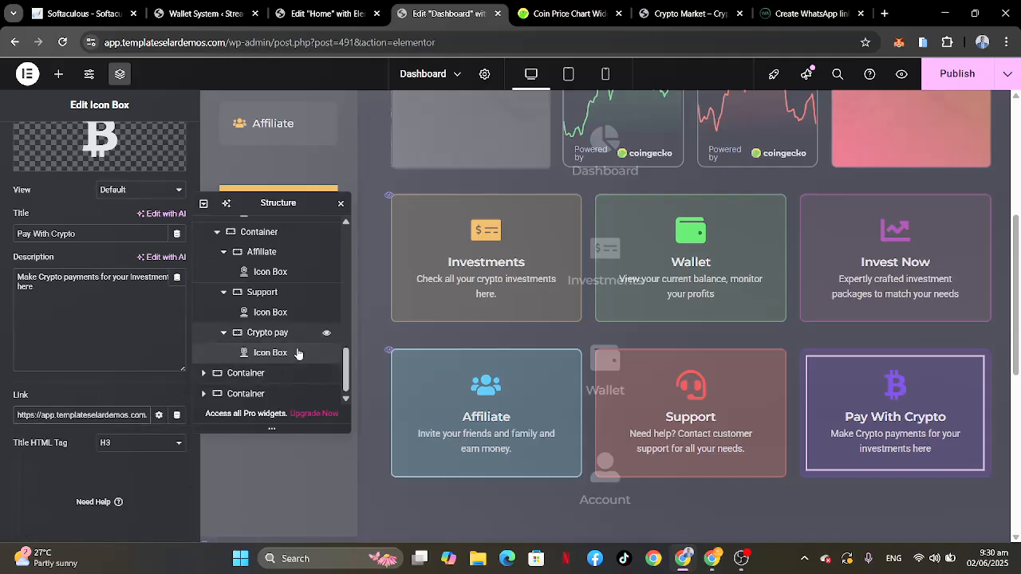
scroll(633, 389, "down", 4)
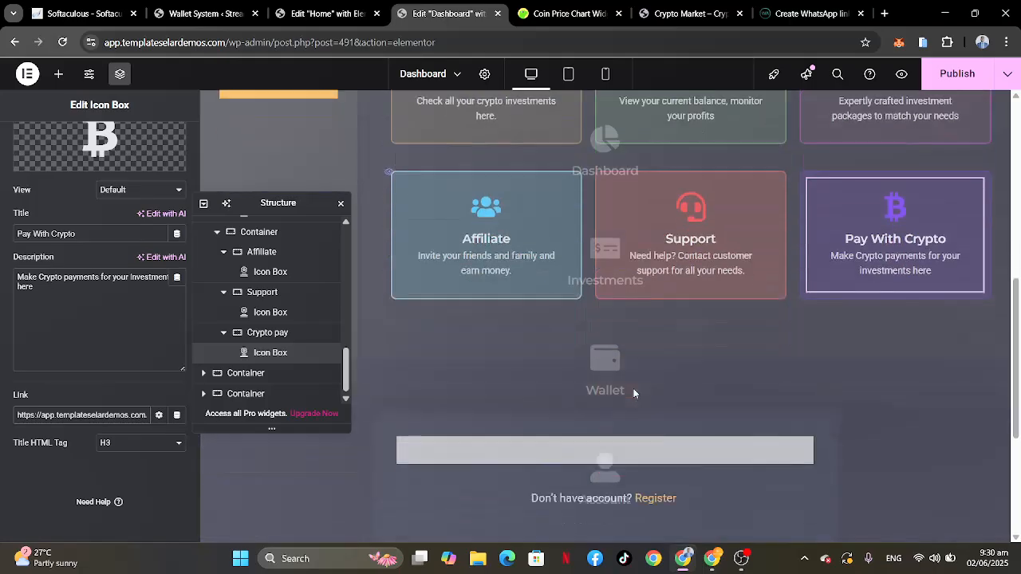
Step: Look over the dashboard page from end to end and publish its updated card links
scroll(634, 388, "down", 2)
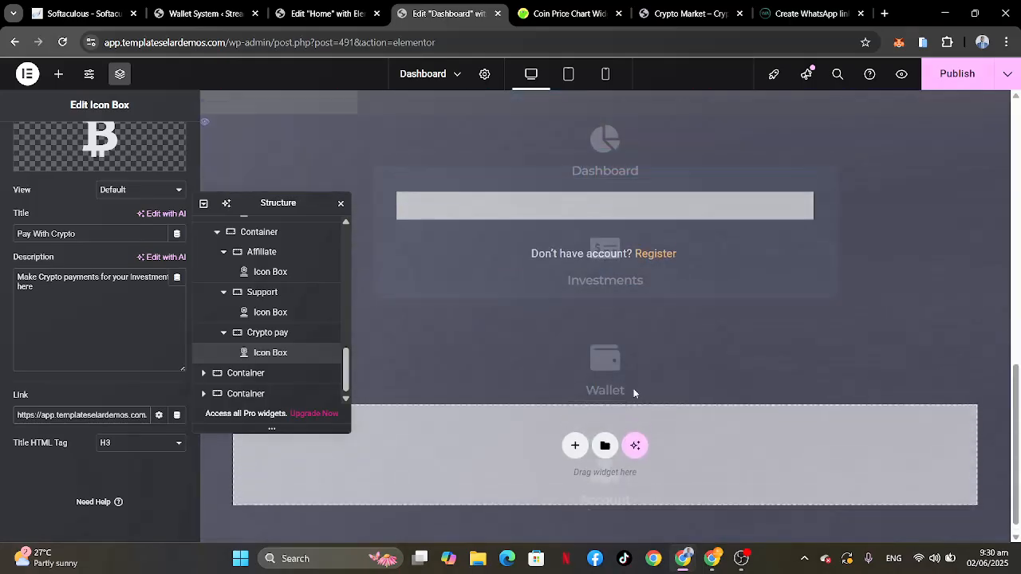
scroll(634, 391, "up", 5)
scroll(634, 391, "up", 5)
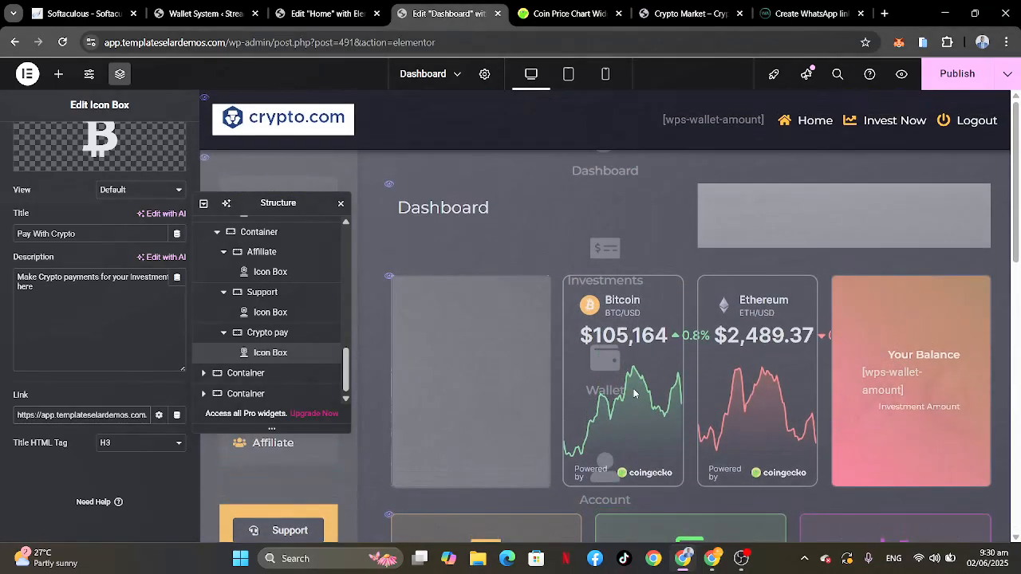
left_click(949, 76)
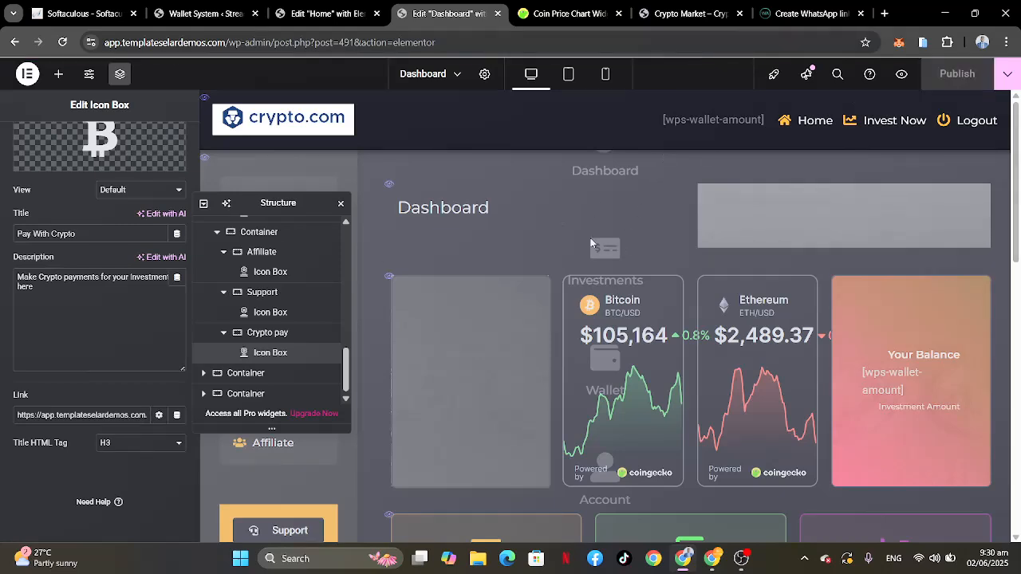
left_click(567, 74)
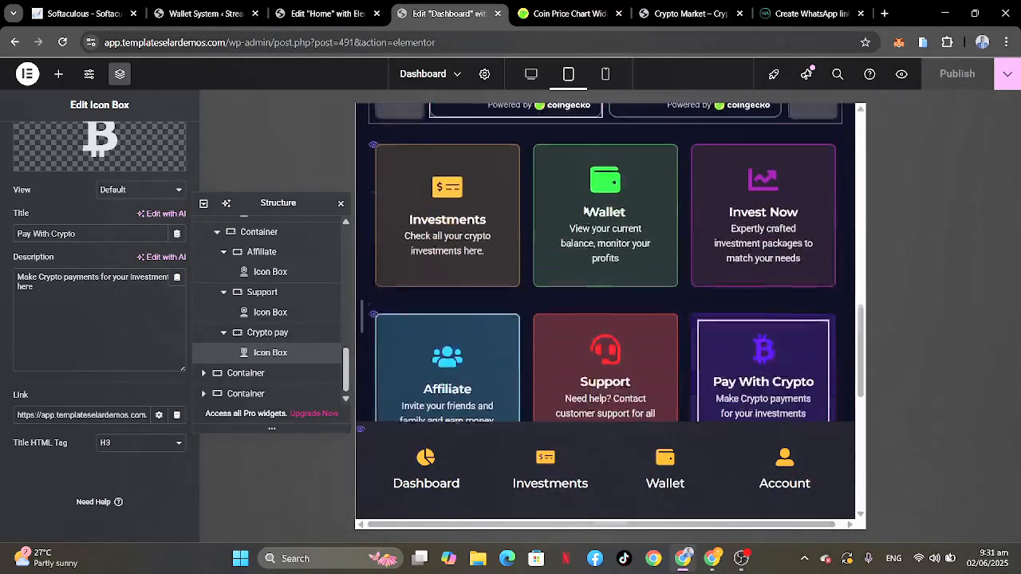
scroll(585, 211, "up", 5)
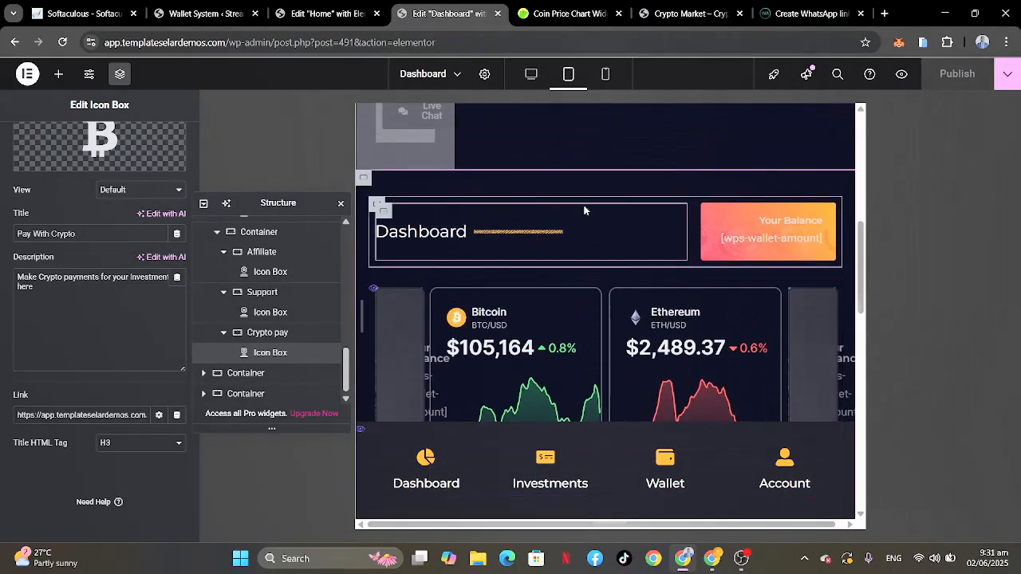
scroll(585, 210, "up", 5)
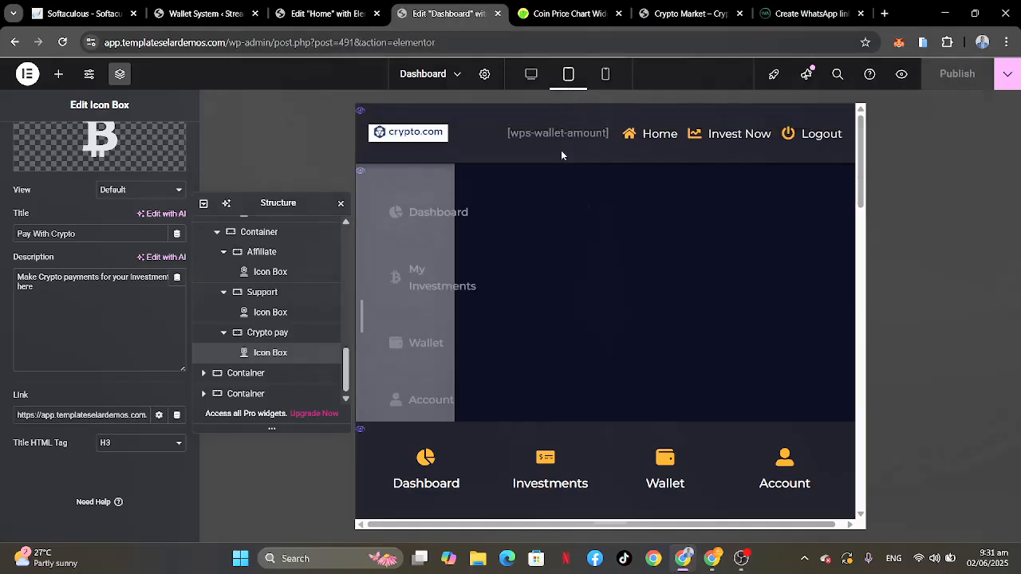
scroll(593, 288, "down", 1)
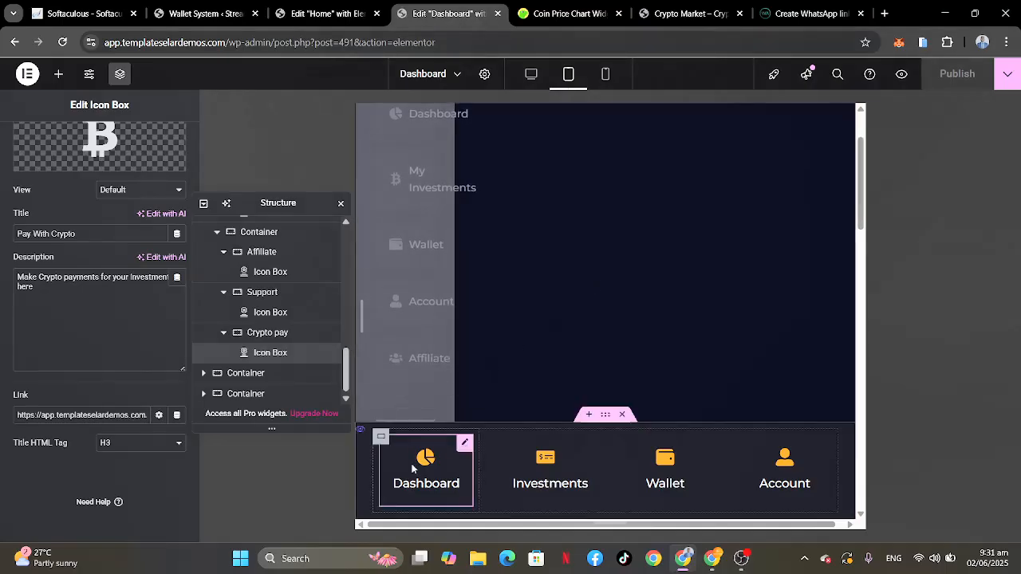
left_click(464, 446)
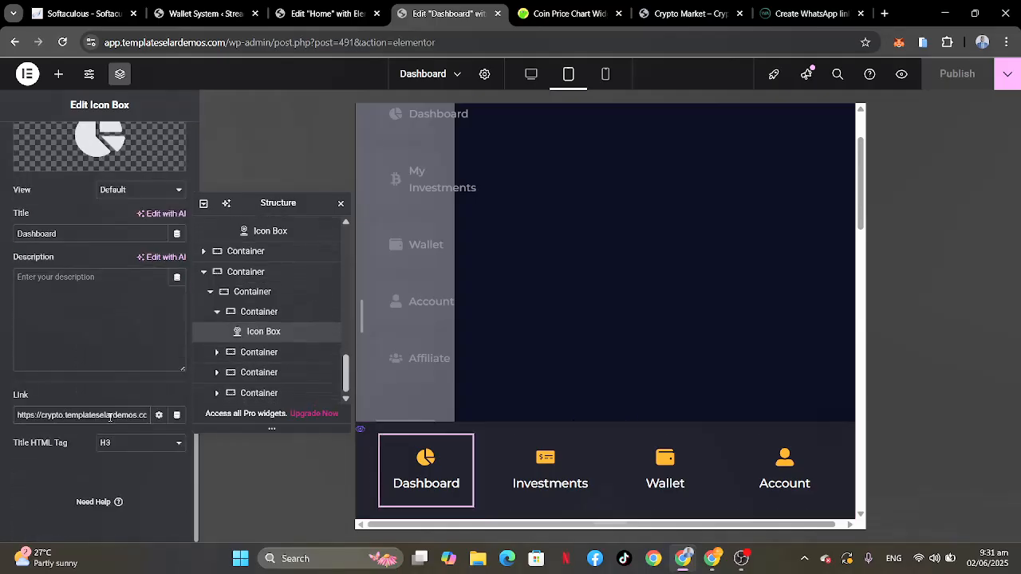
key("End")
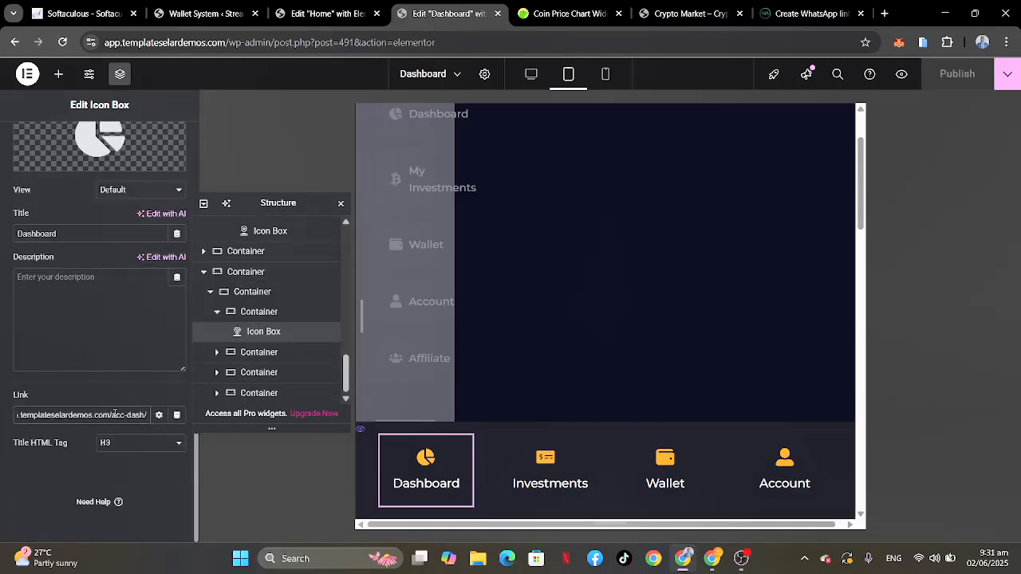
left_click_drag(115, 414, 1, 423)
key("ctrl+x")
key("ctrl+v")
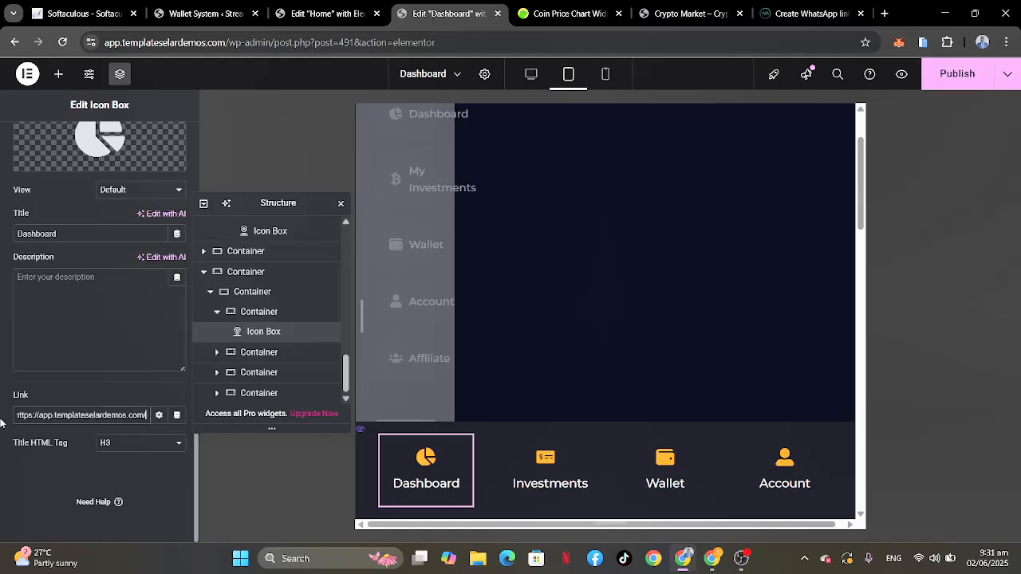
left_click(584, 446)
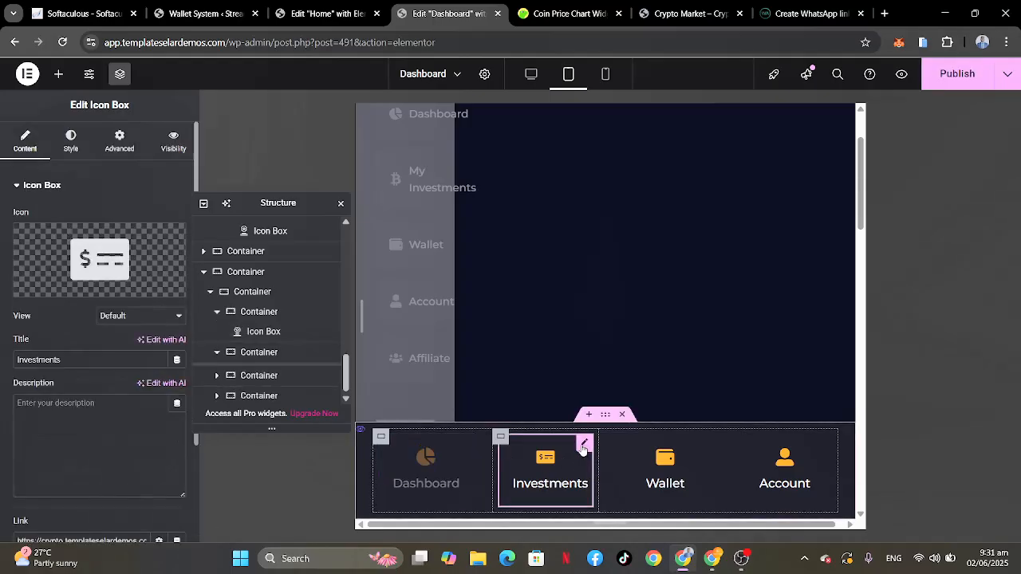
scroll(58, 356, "down", 2)
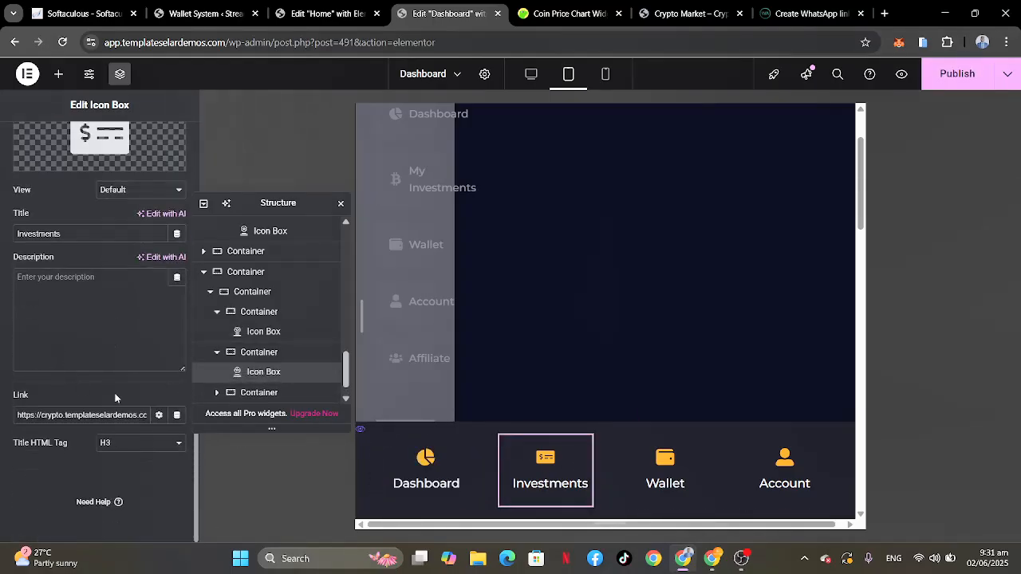
scroll(122, 413, "right", 2)
left_click_drag(82, 415, 2, 430)
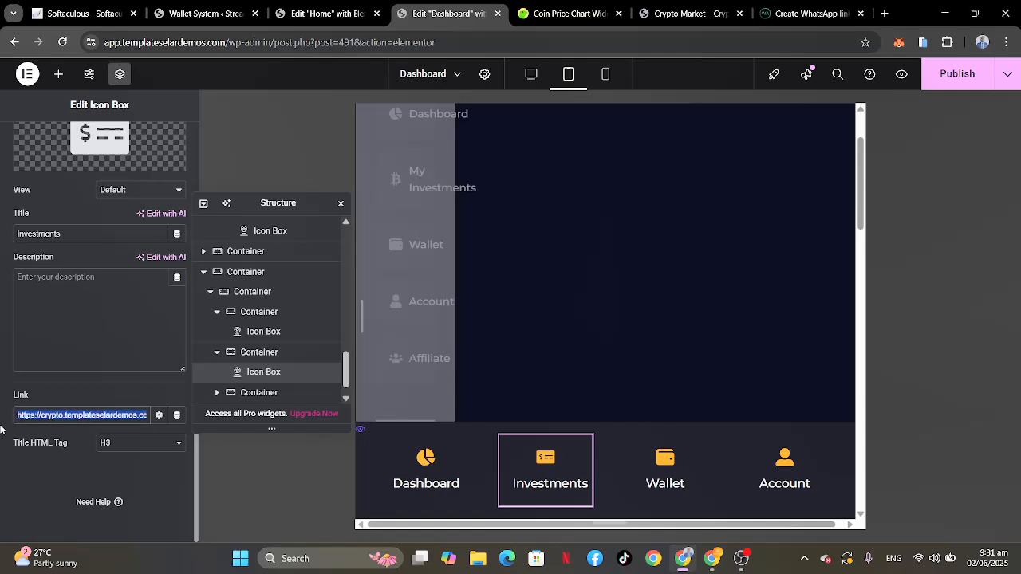
key("BackSpace")
key("ctrl+v")
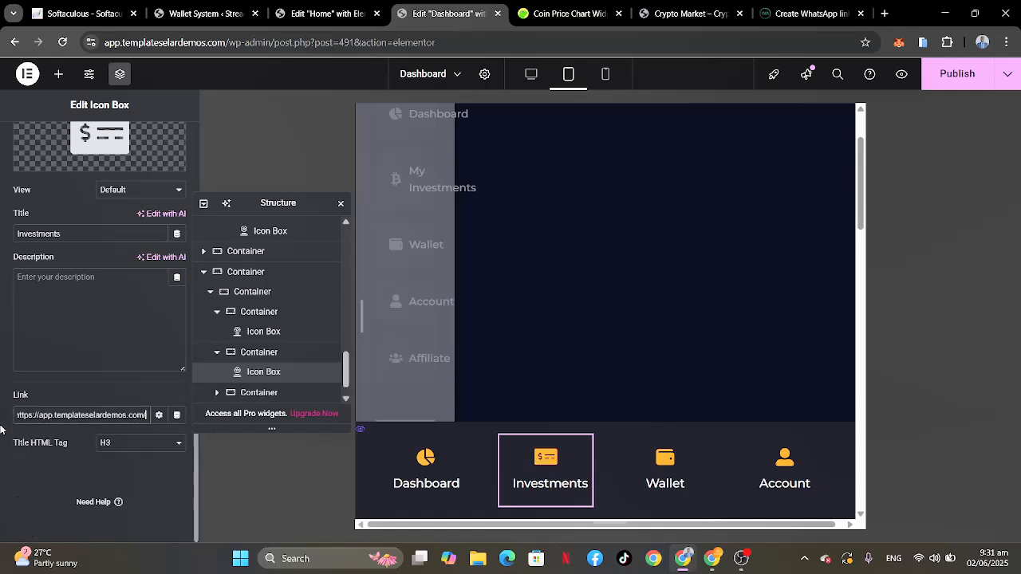
left_click(651, 447)
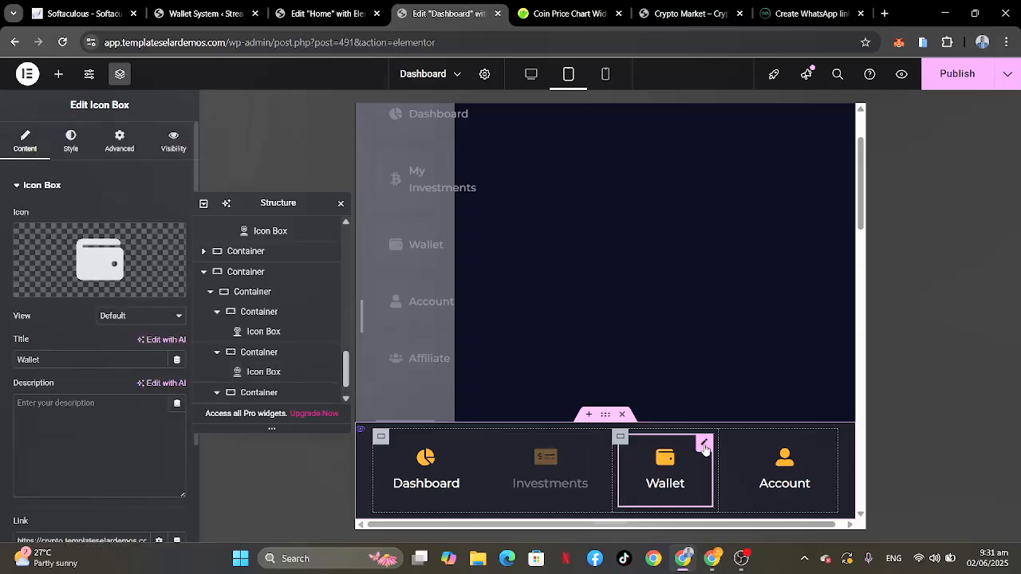
scroll(59, 383, "down", 2)
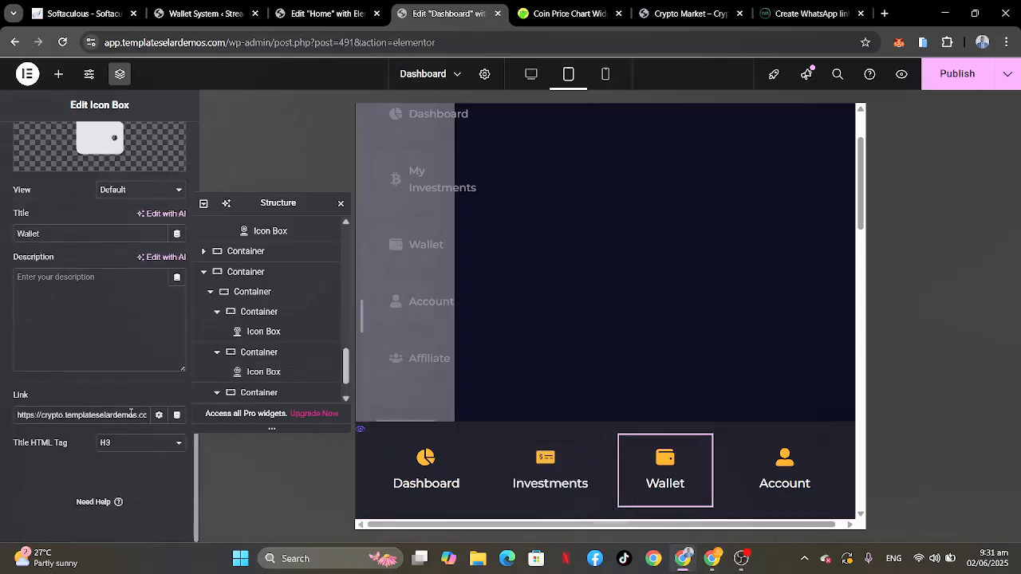
key("End")
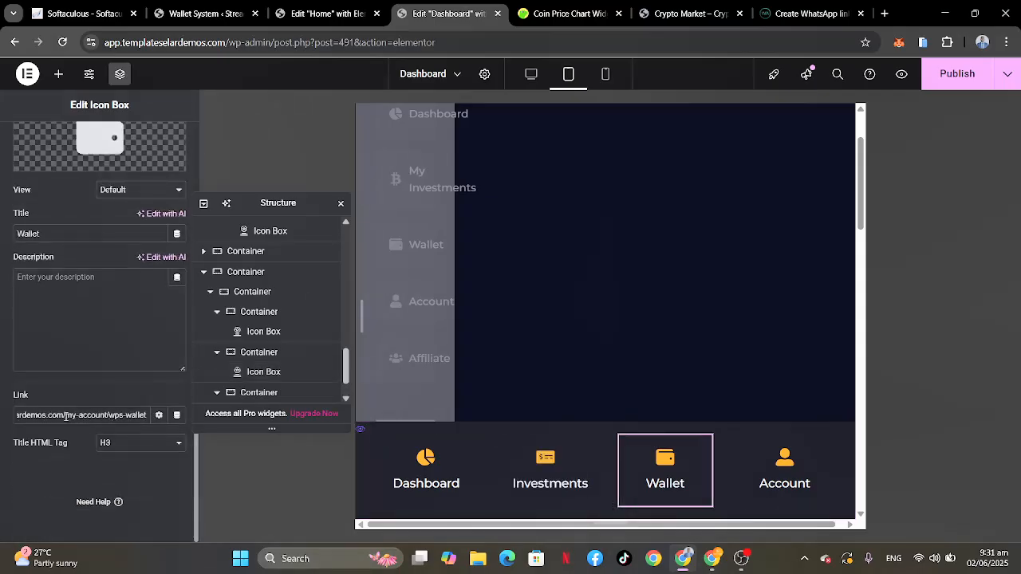
left_click_drag(67, 414, 0, 425)
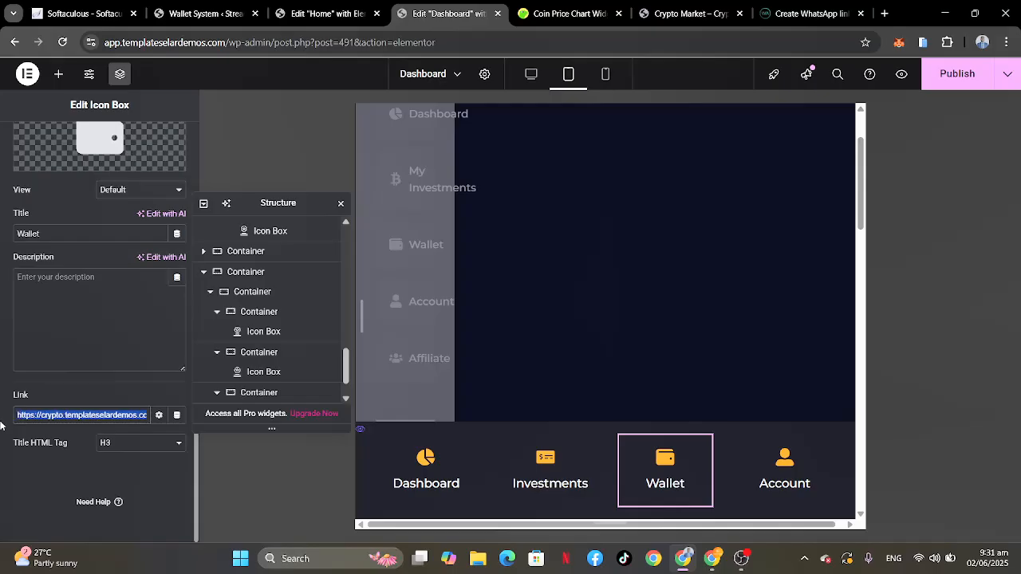
key("BackSpace")
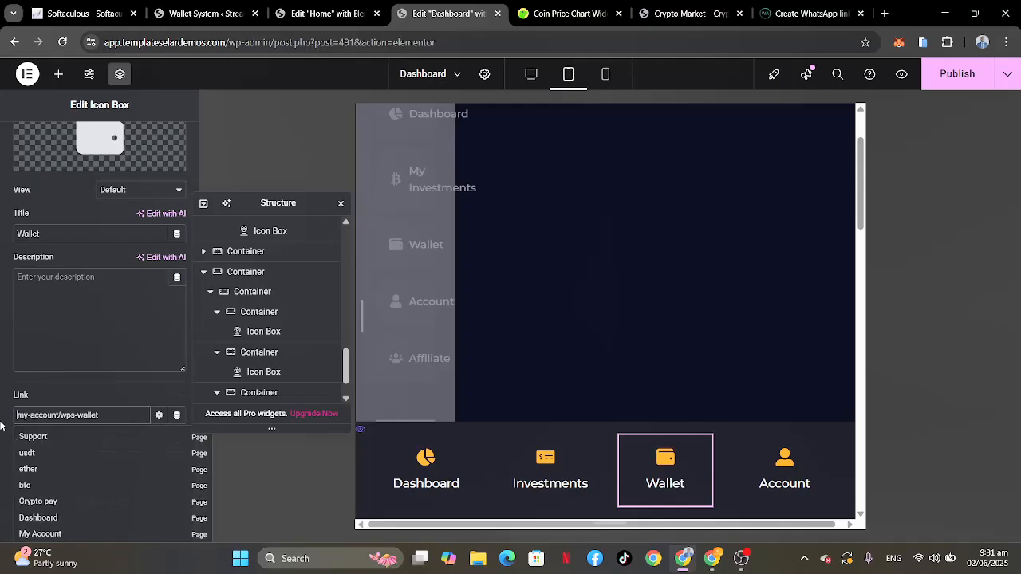
key("ctrl+v")
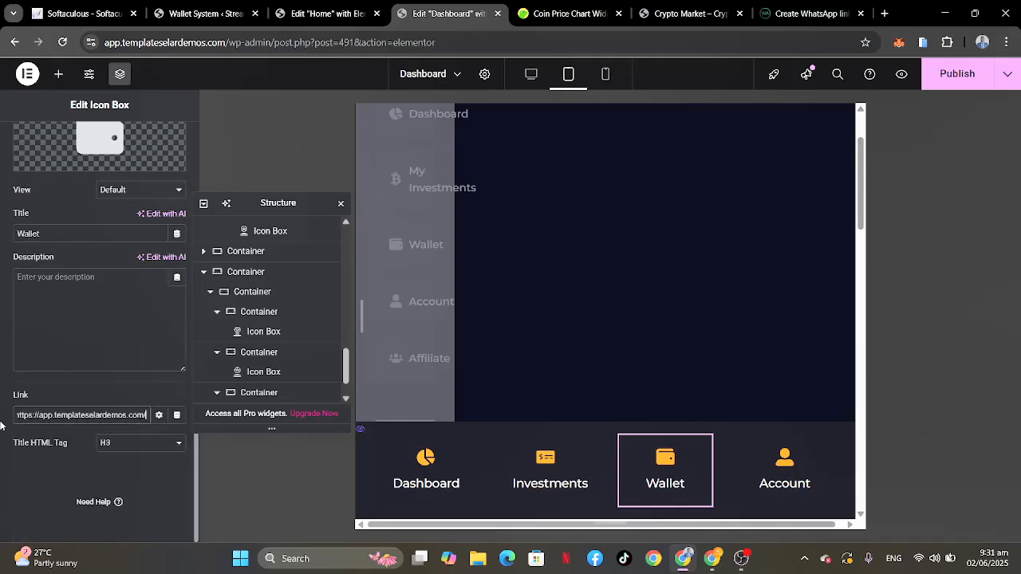
left_click(812, 461)
scroll(38, 395, "down", 2)
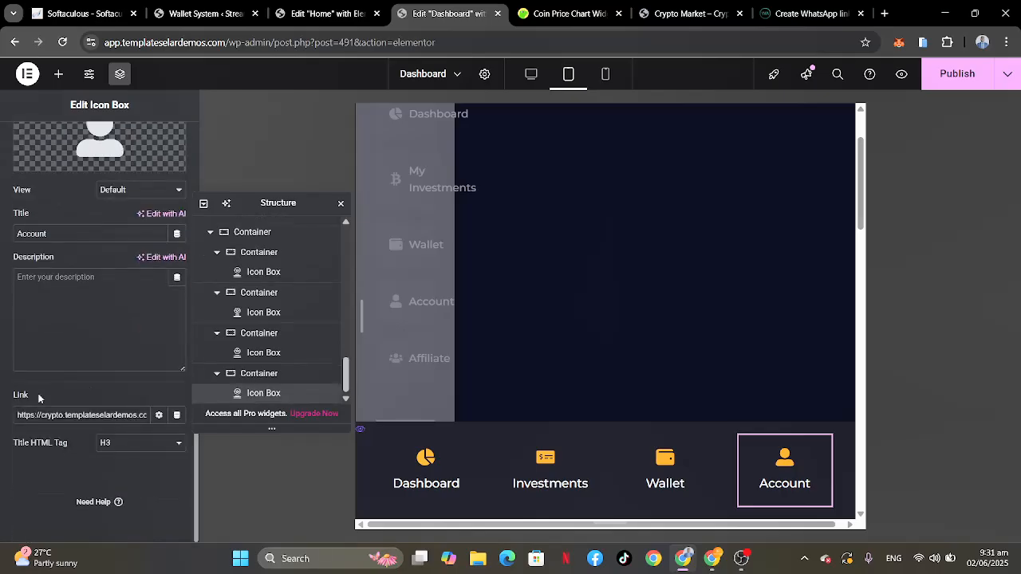
left_click(118, 416)
key("End")
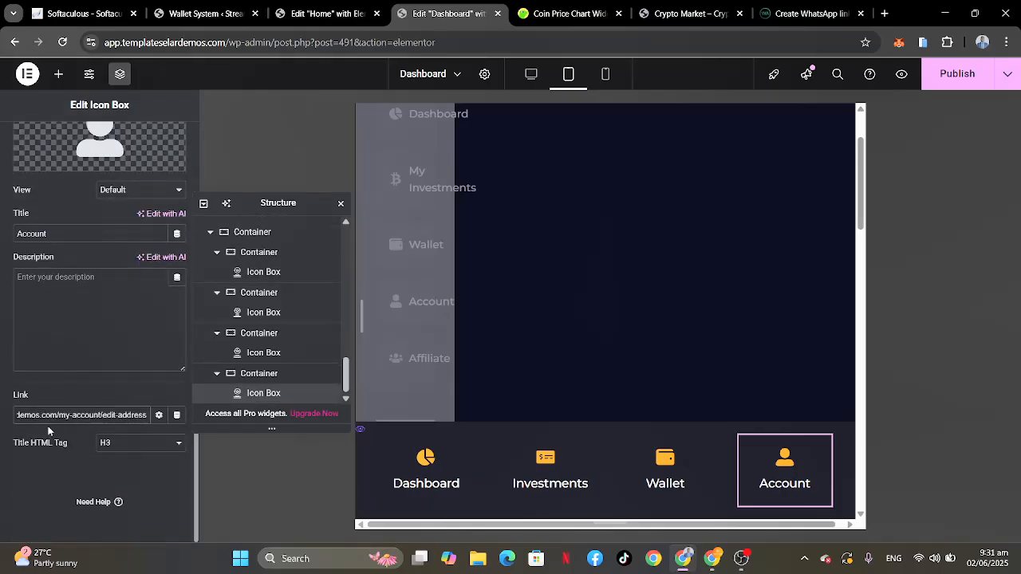
left_click_drag(58, 415, 1, 426)
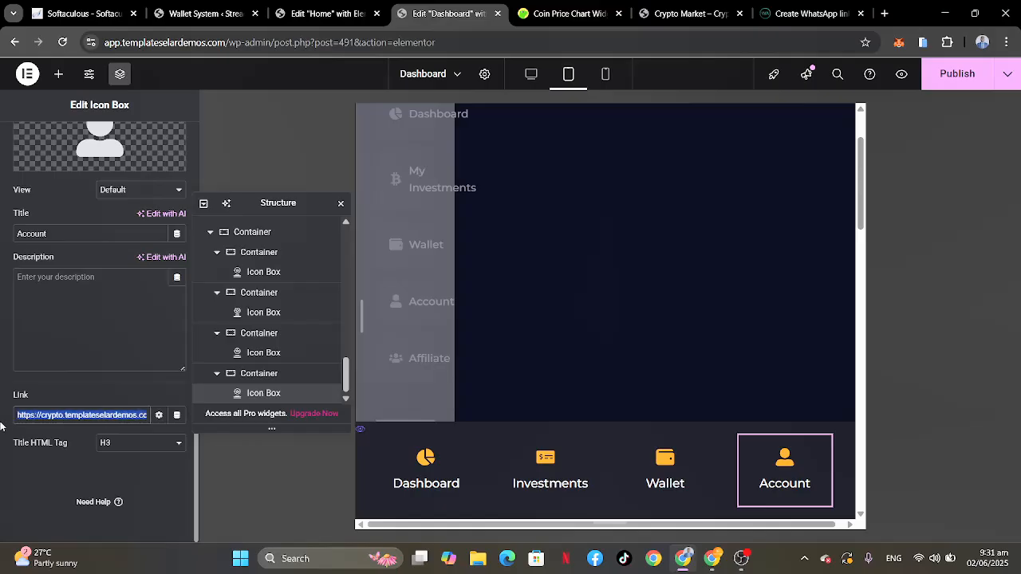
key("BackSpace")
key("ctrl+v")
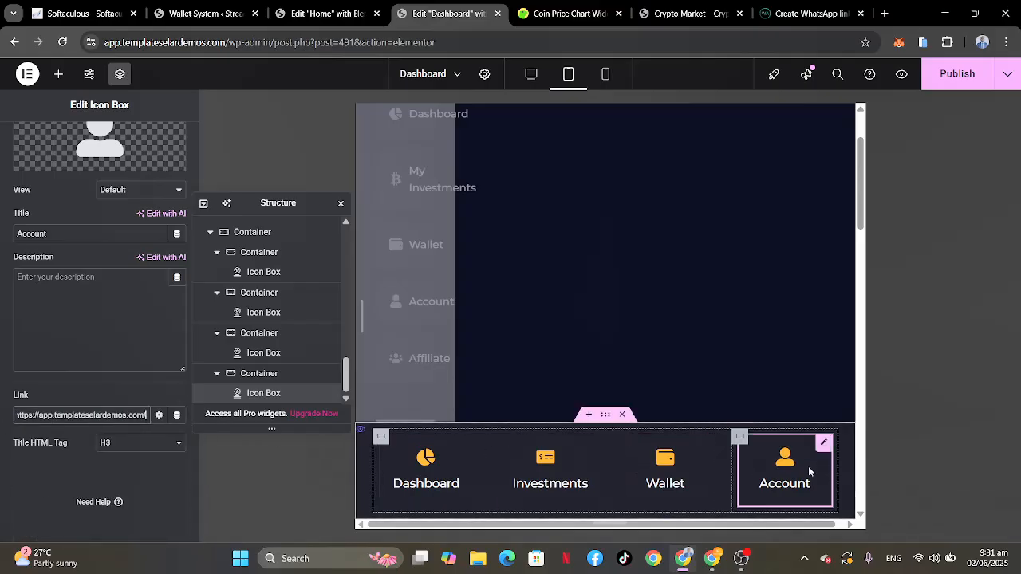
Step: Review the dashboard's tablet layout from the header links through the price charts and the two card rows
scroll(702, 447, "up", 2)
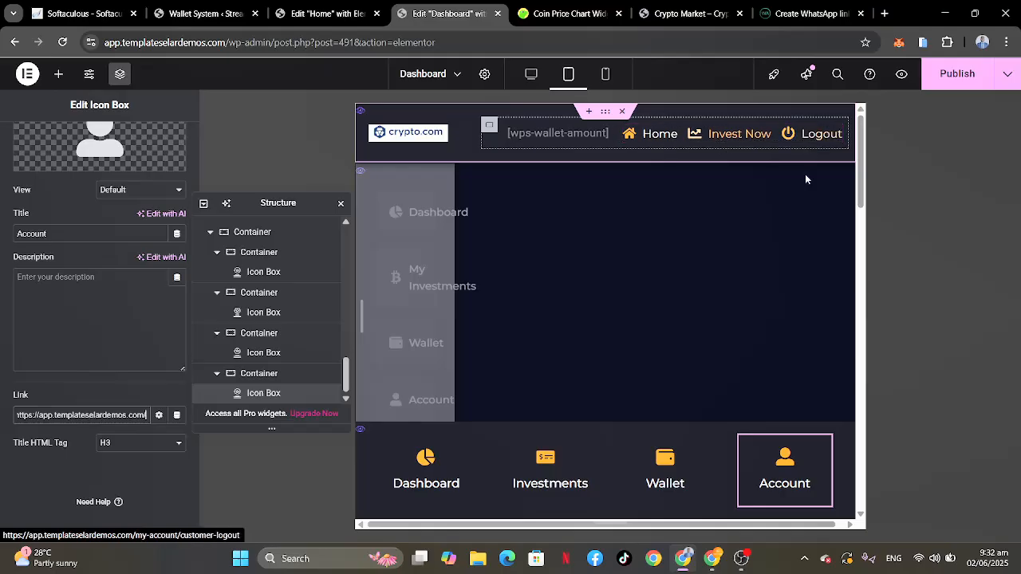
scroll(658, 363, "down", 5)
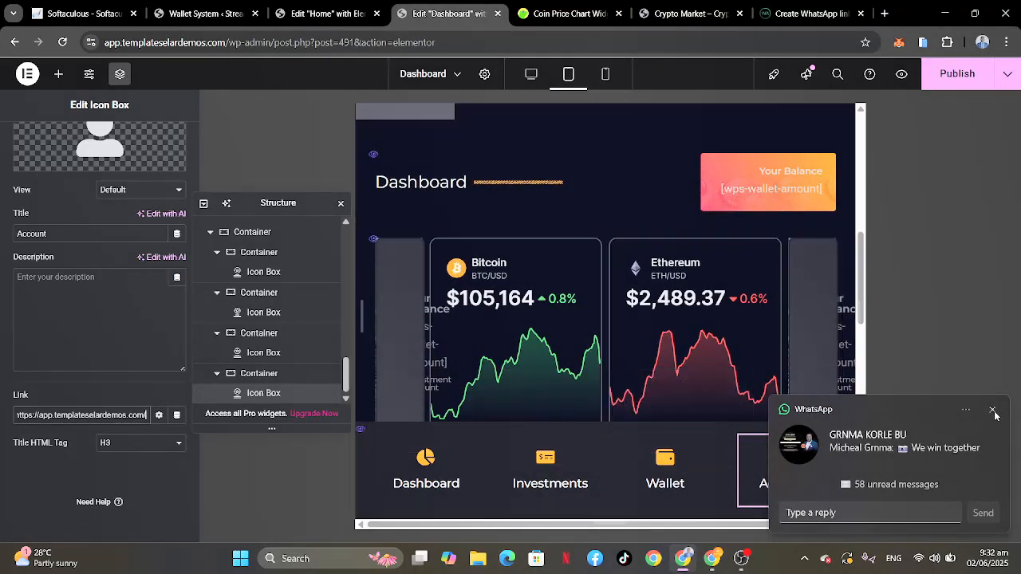
scroll(612, 300, "down", 5)
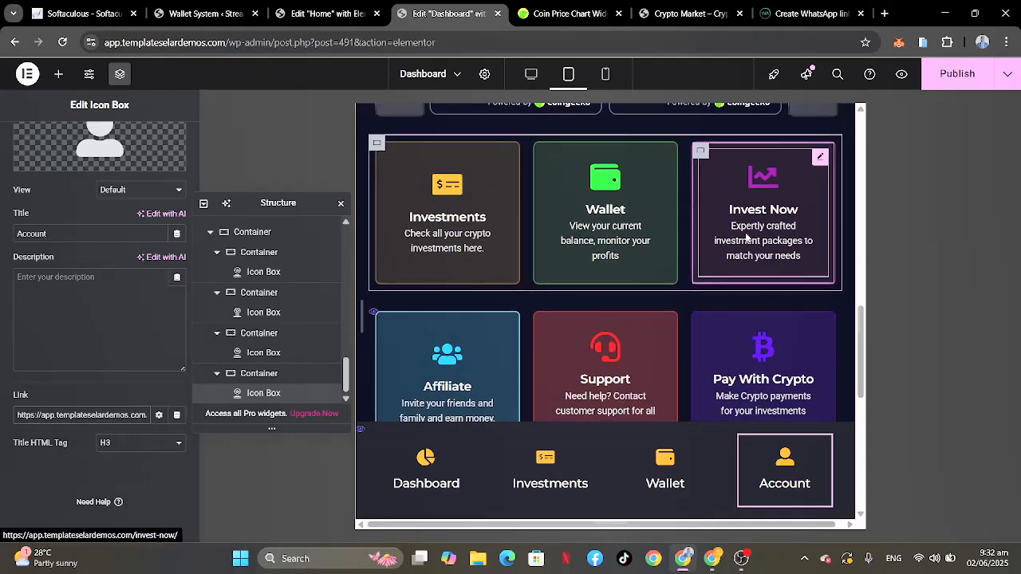
scroll(443, 363, "down", 2)
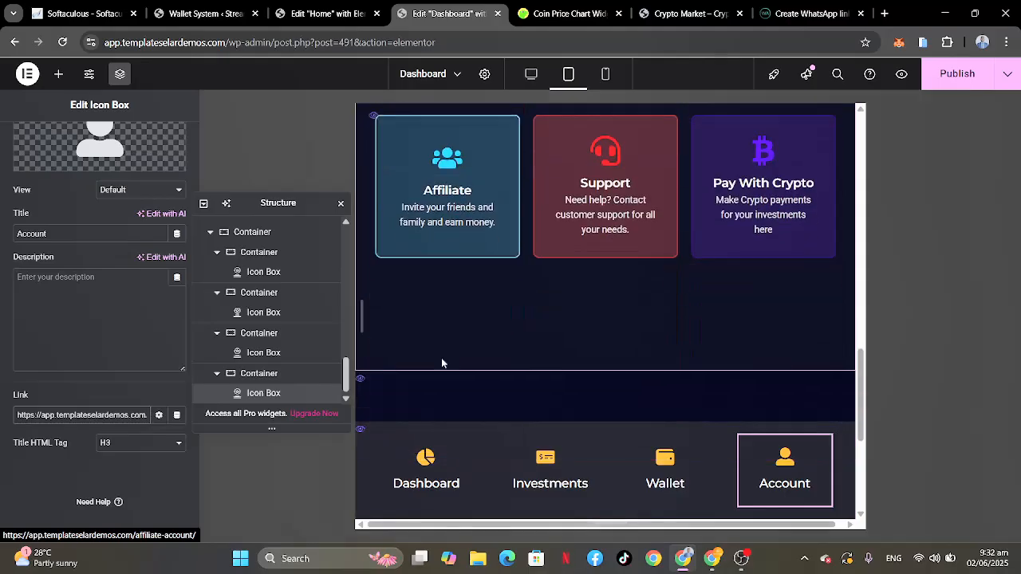
scroll(442, 363, "up", 10)
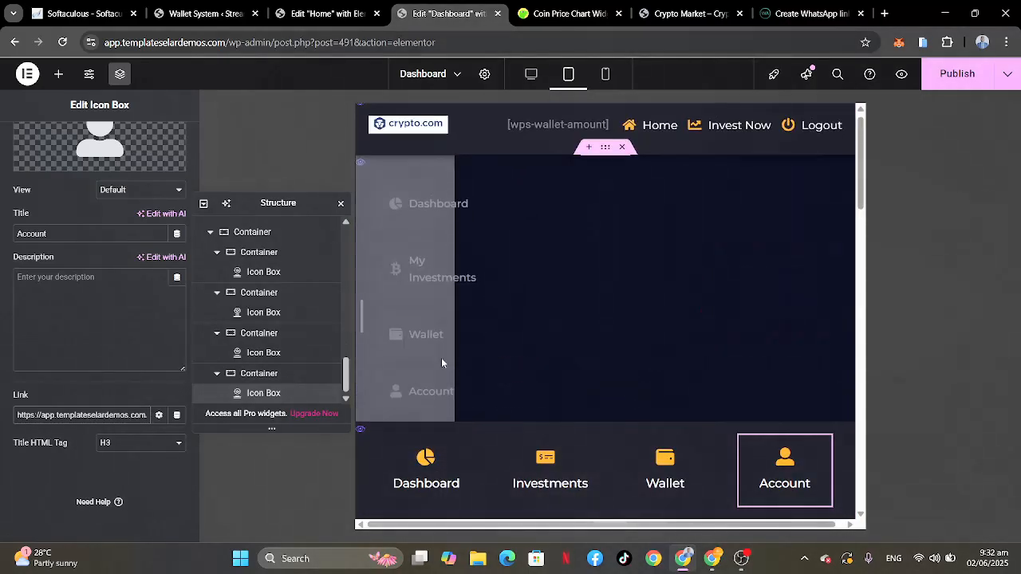
Step: Check the whole dashboard in the mobile layout and publish the page with the updated bottom navigation links
left_click(605, 75)
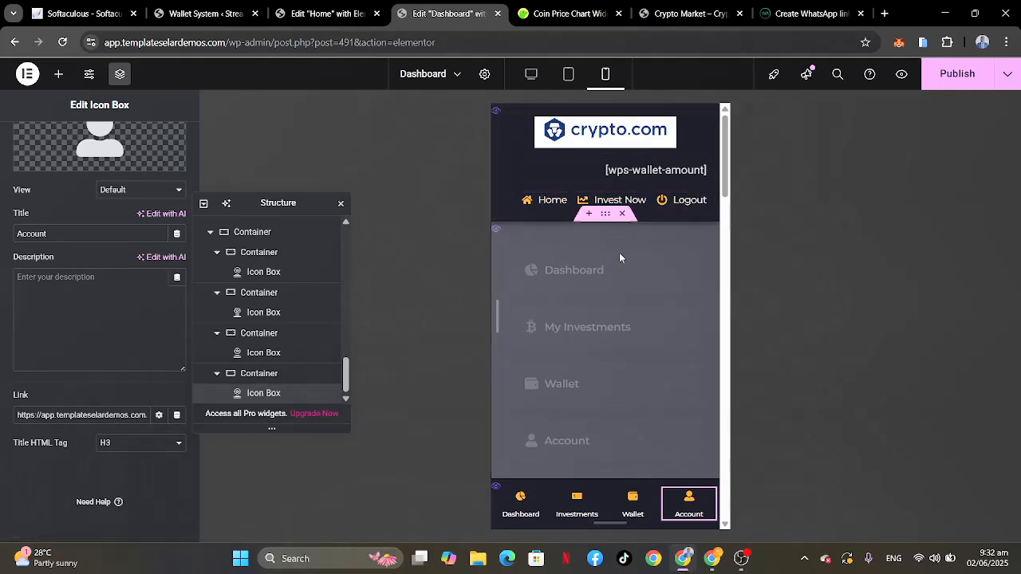
scroll(609, 268, "down", 8)
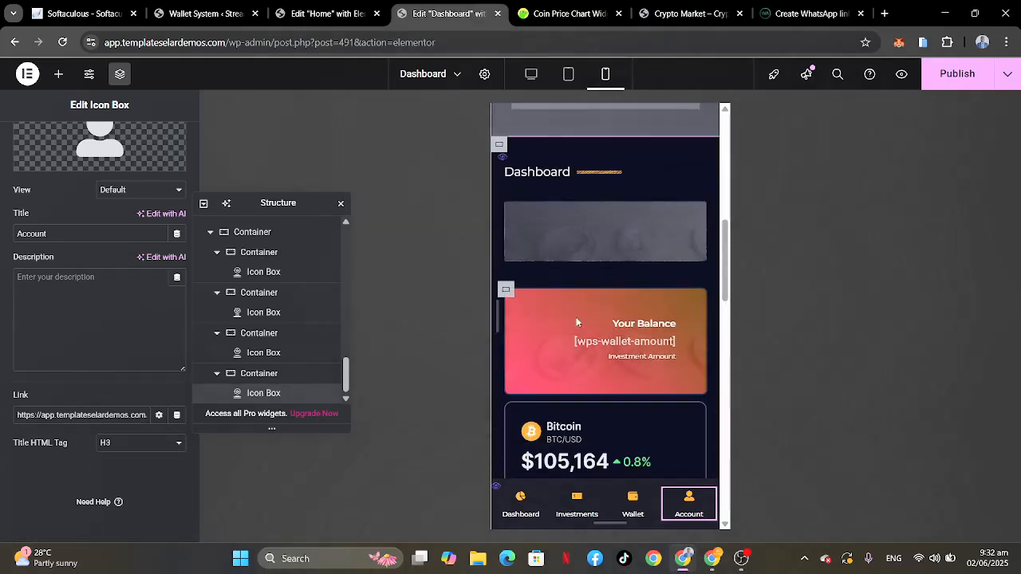
scroll(577, 327, "down", 8)
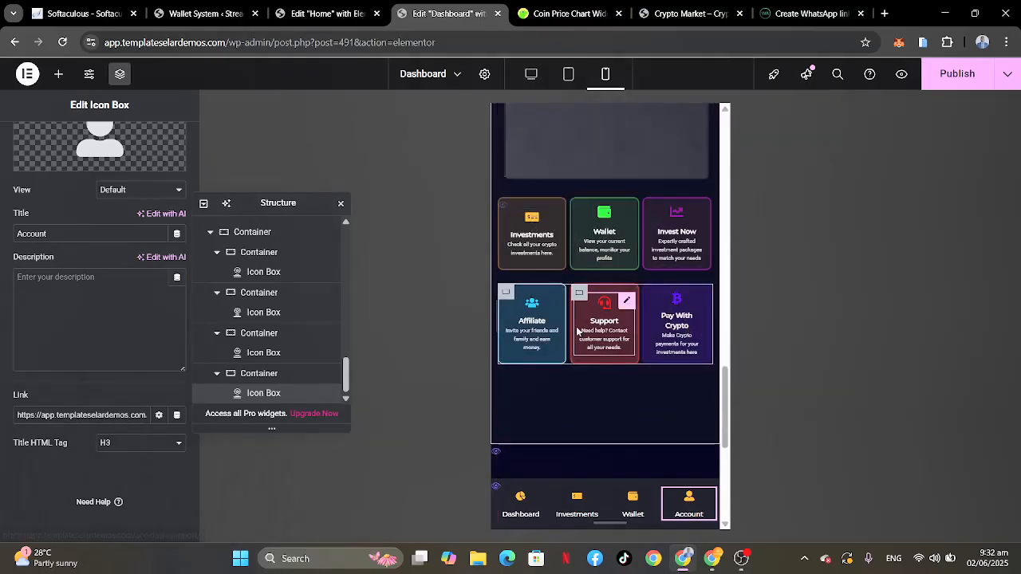
scroll(586, 393, "down", 4)
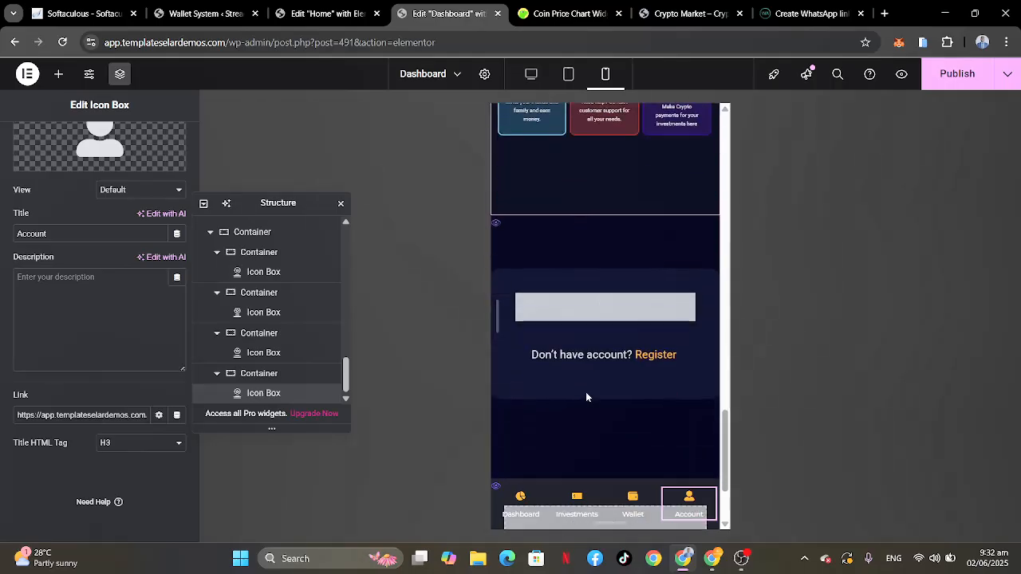
scroll(586, 393, "up", 3)
scroll(586, 395, "up", 6)
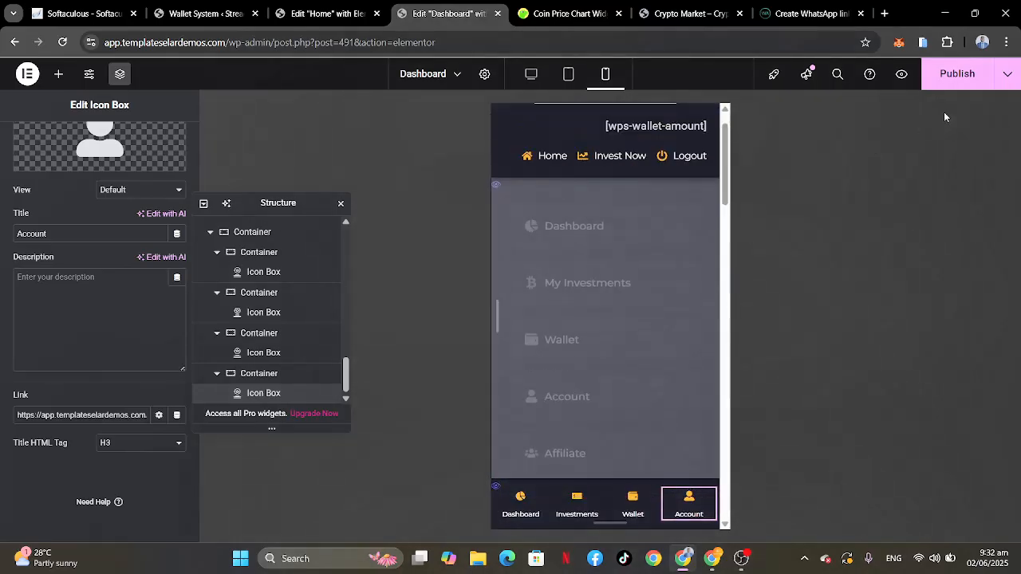
left_click(953, 73)
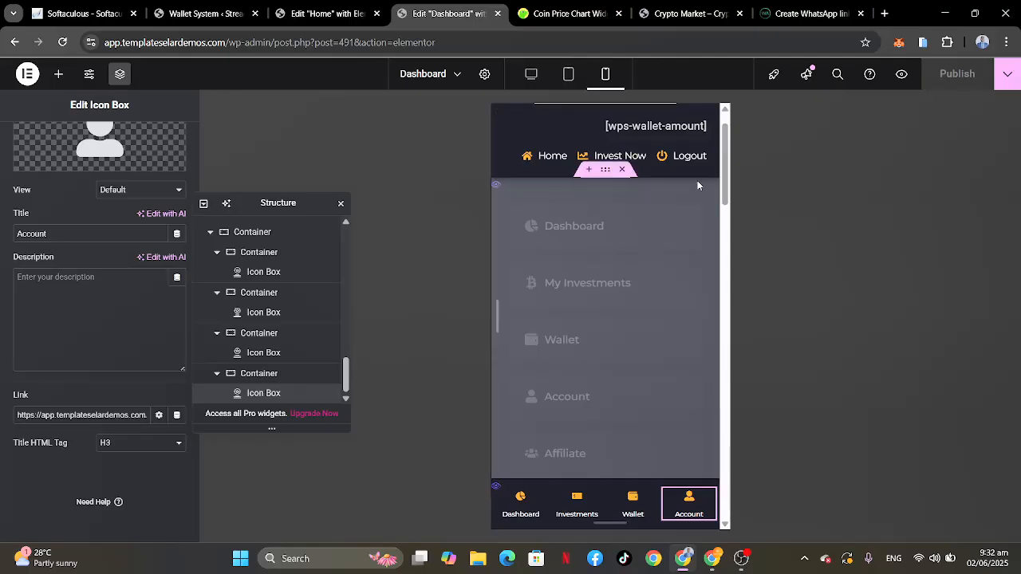
Step: Open the live Dashboard page and review its sidebar, price charts, balance box and both rows of cards
left_click(340, 206)
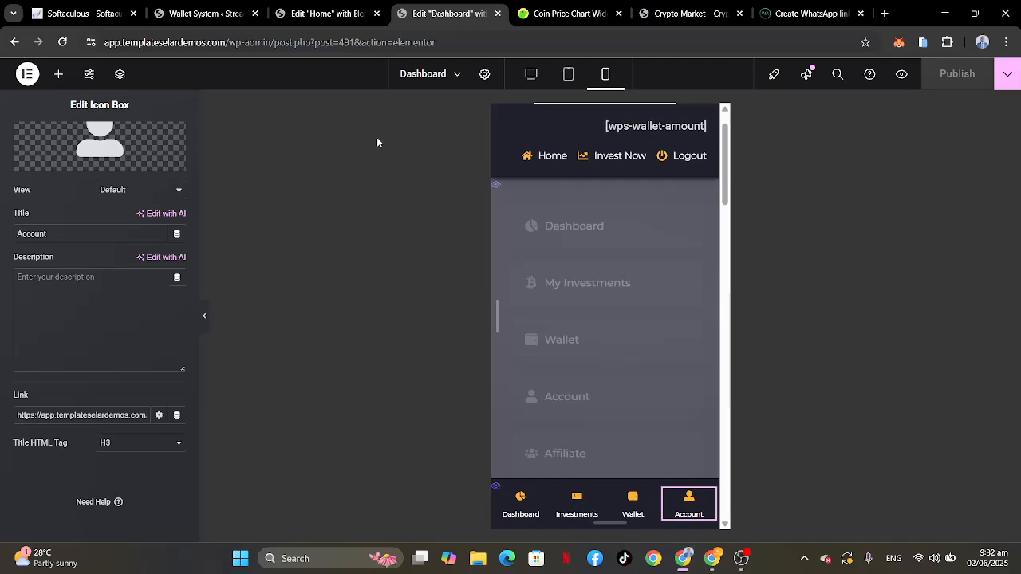
left_click(1008, 73)
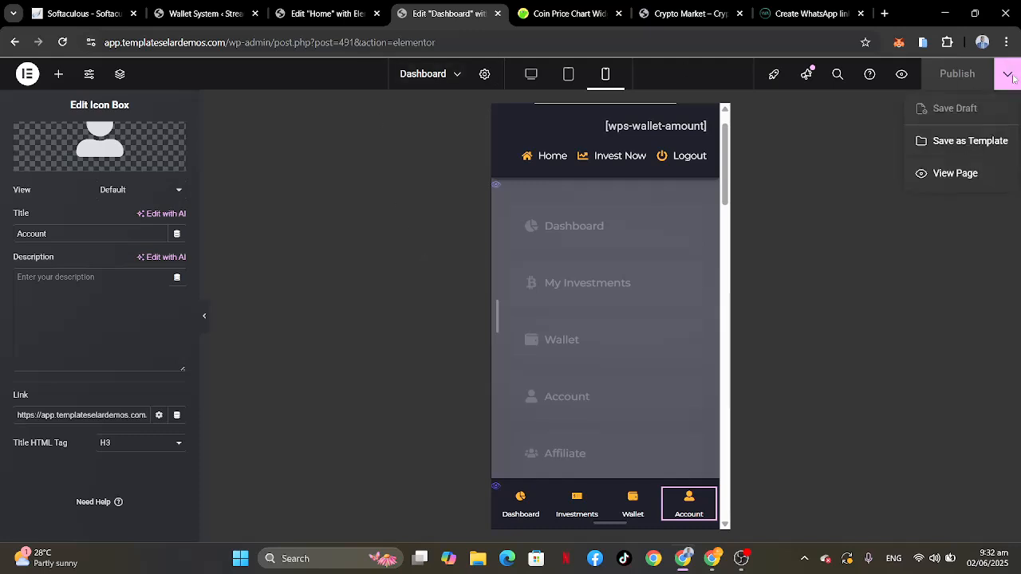
left_click(955, 173)
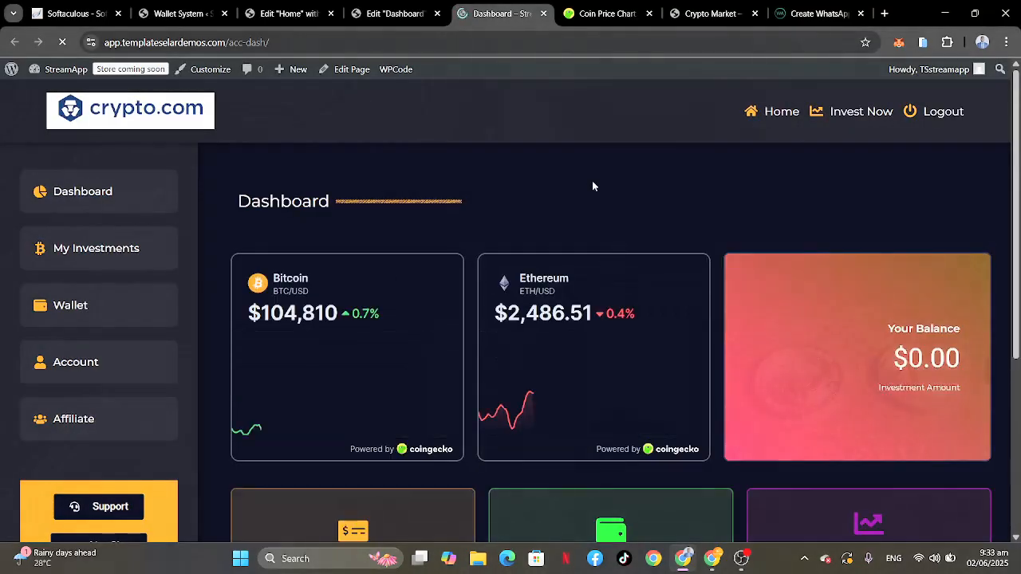
scroll(593, 187, "down", 4)
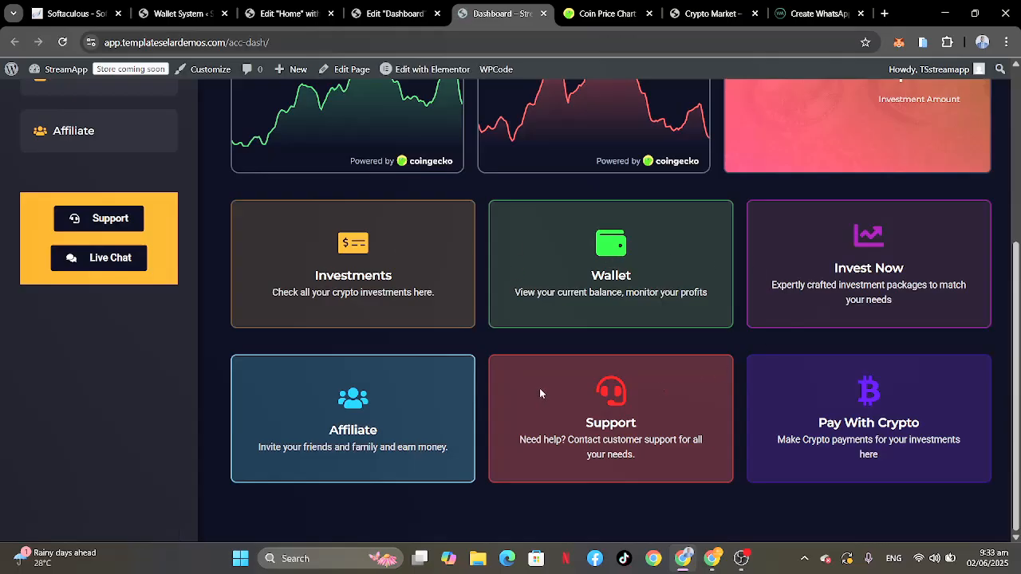
scroll(793, 281, "up", 4)
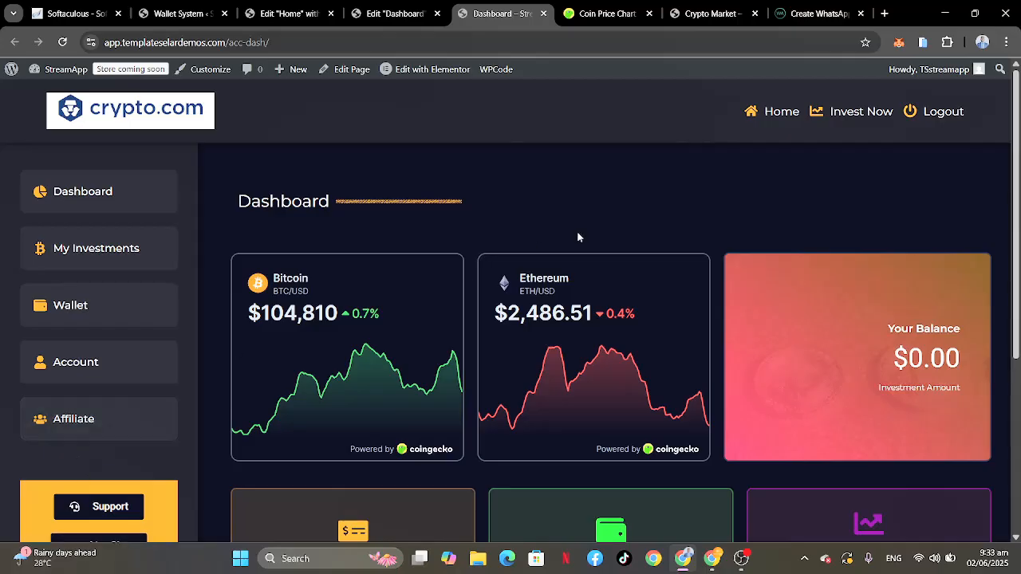
scroll(578, 236, "down", 4)
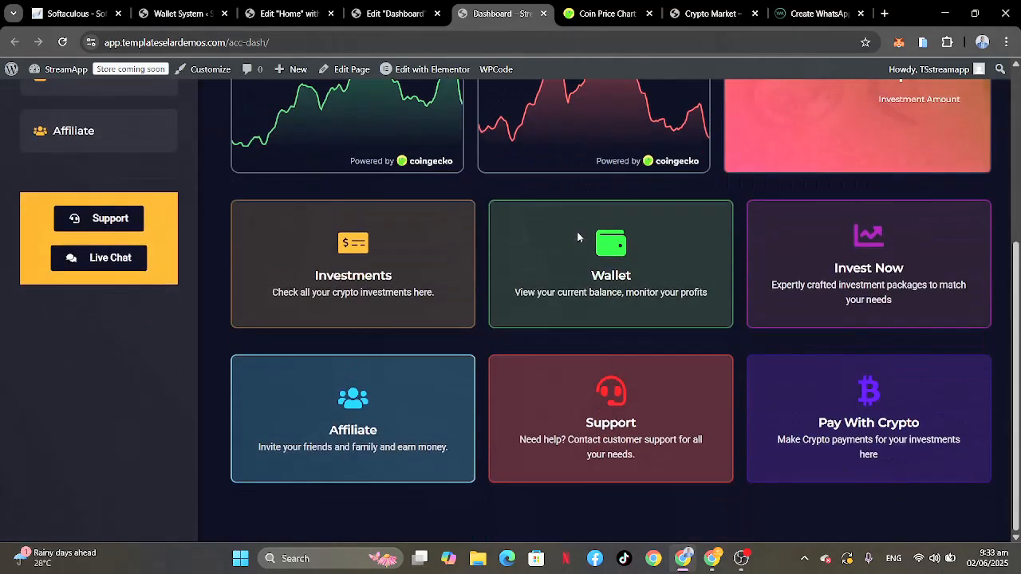
scroll(578, 237, "up", 4)
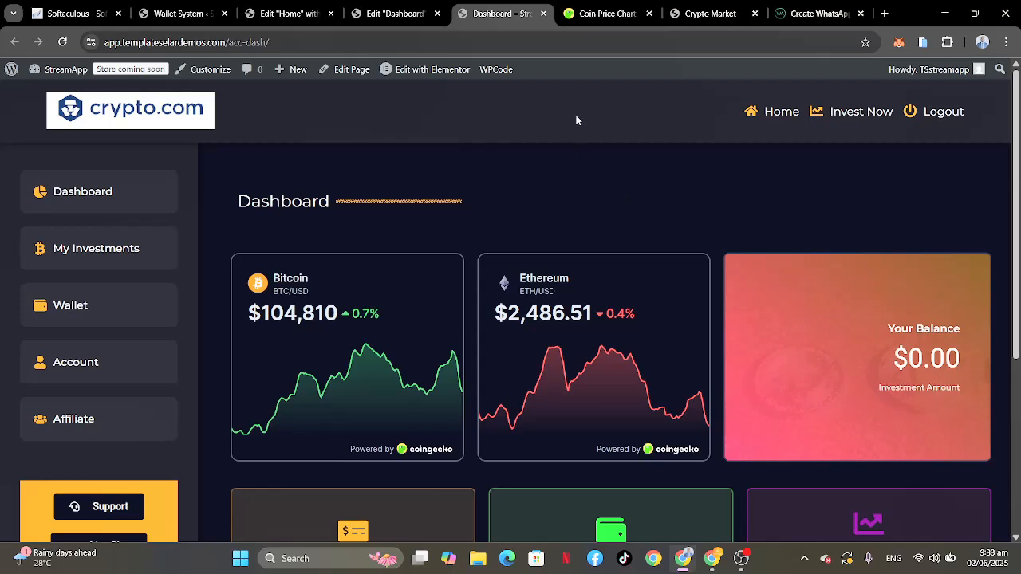
Step: Review the Market Prices page of the Crypto Market demo site, from the ticker through the price charts and coin heatmap
left_click(700, 20)
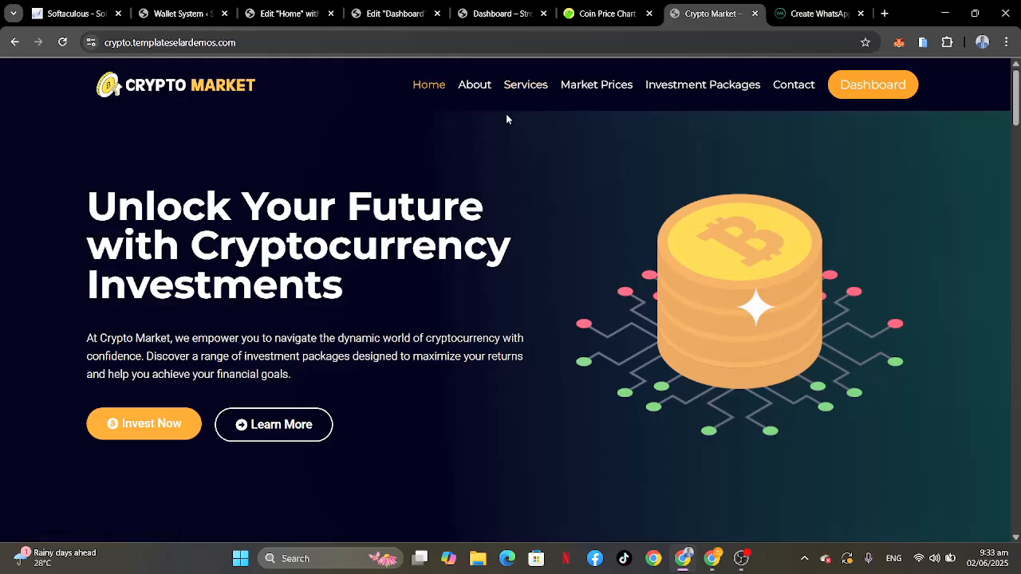
left_click(592, 84)
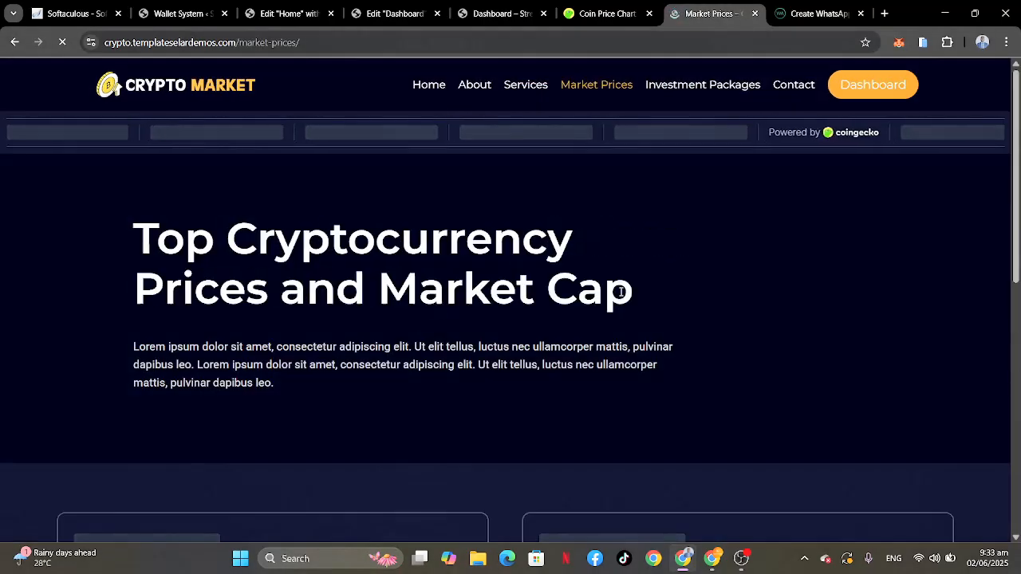
scroll(620, 291, "down", 5)
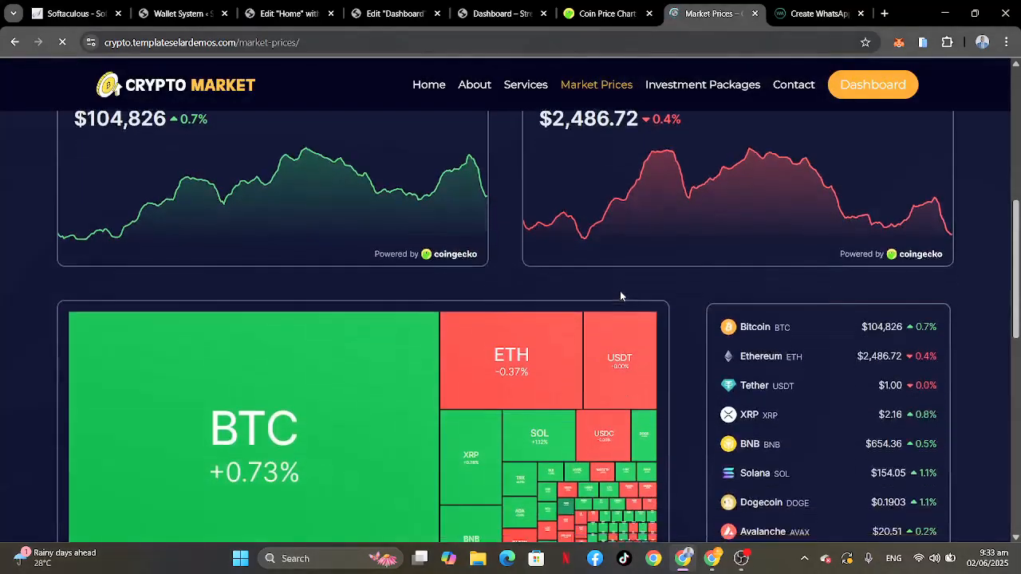
scroll(620, 296, "down", 4)
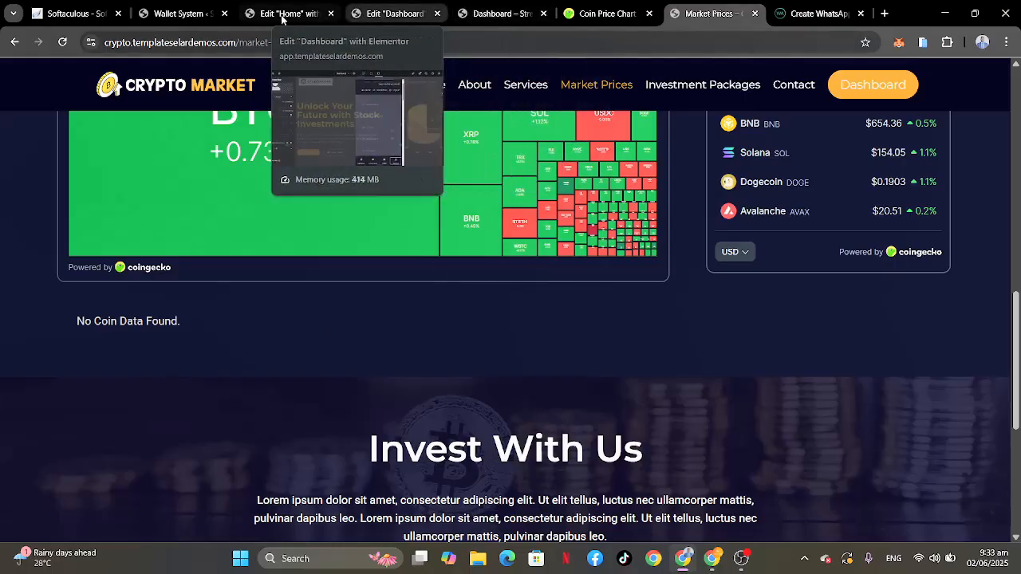
Step: Return to the WordPress admin, dismiss the WP Swings welcome form and view the Crypto Plugins' Elementor Widget settings
left_click(181, 16)
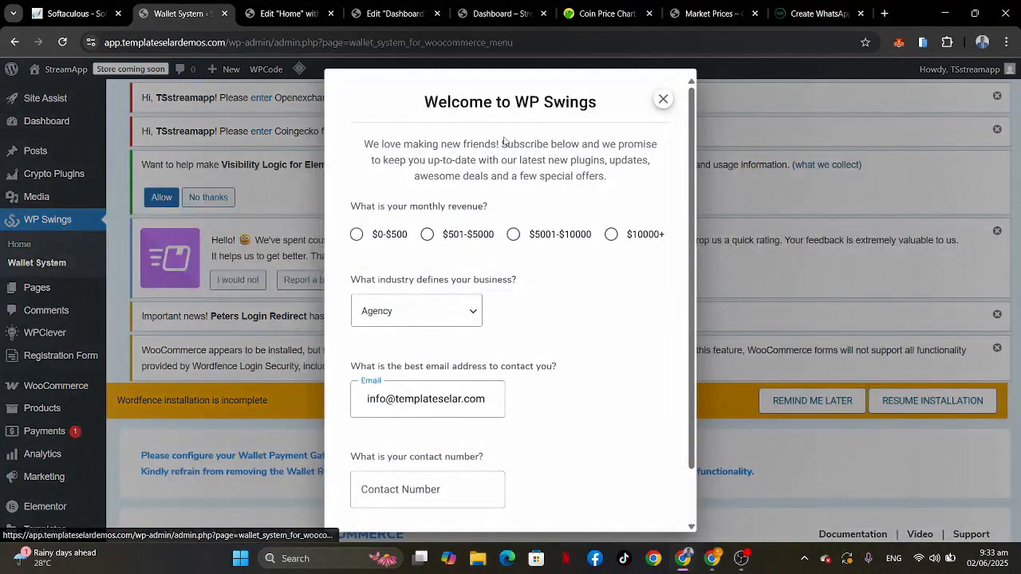
left_click(663, 99)
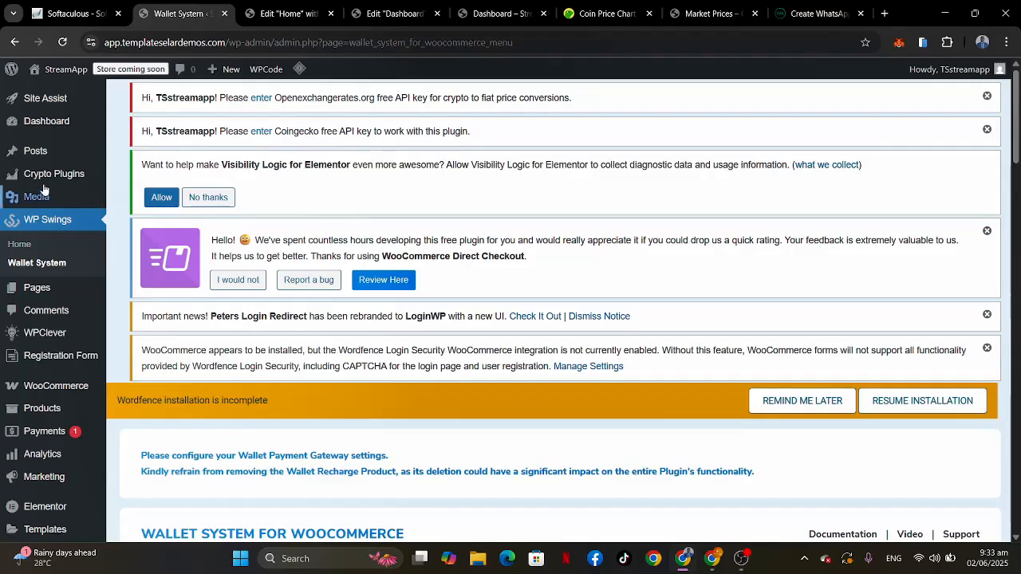
mouse_move(42, 174)
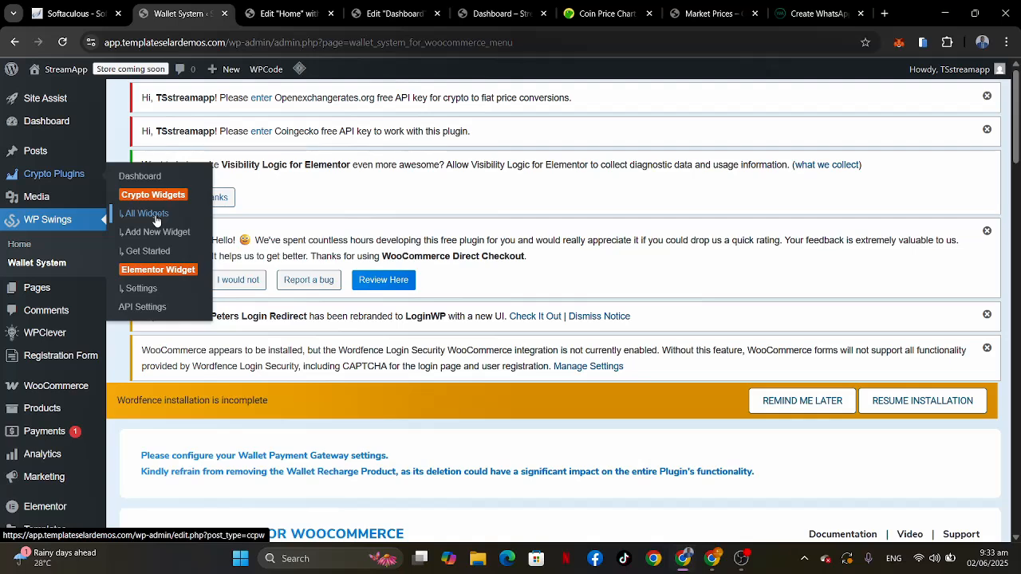
left_click(138, 289)
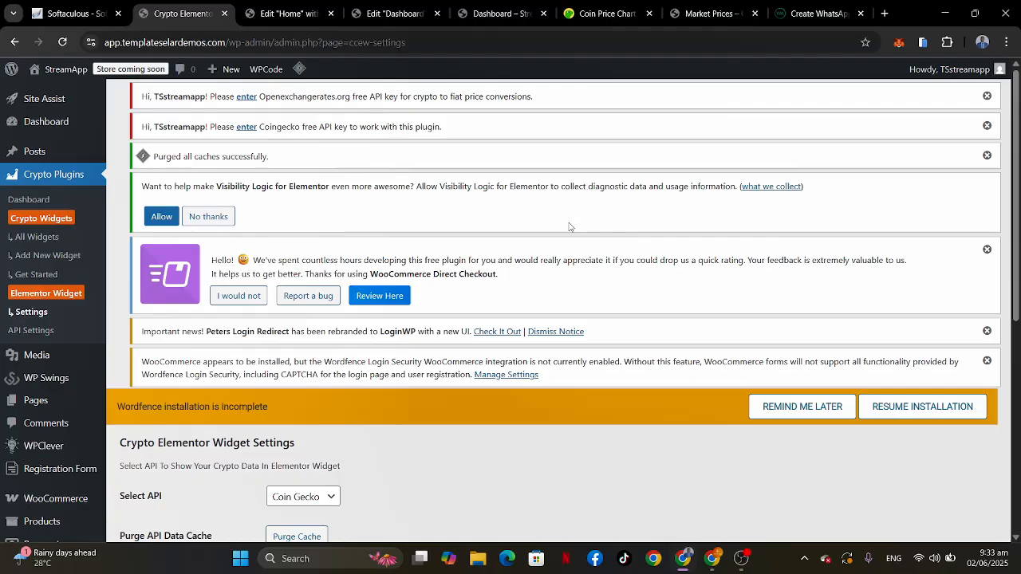
scroll(569, 228, "down", 4)
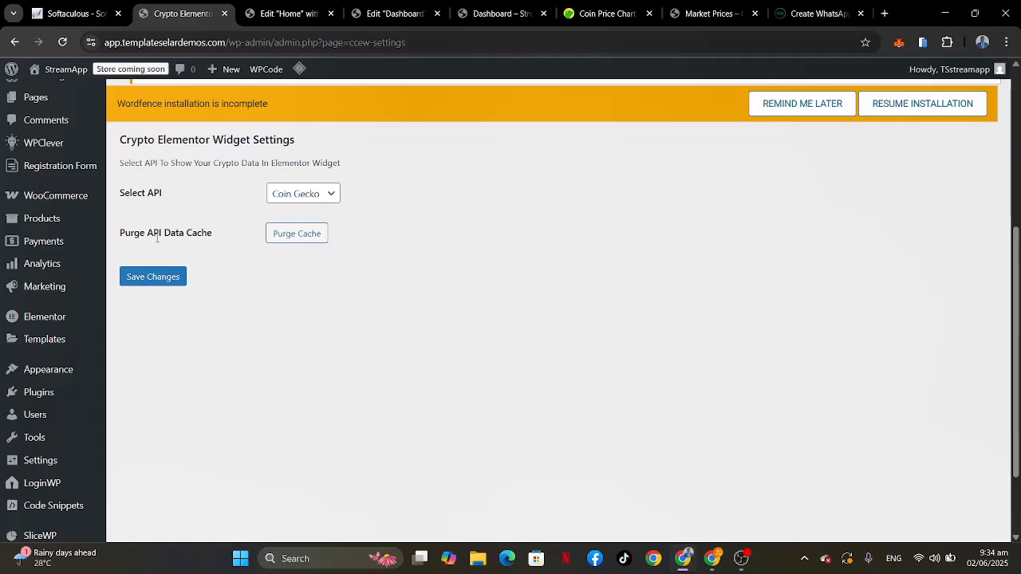
scroll(222, 181, "up", 3)
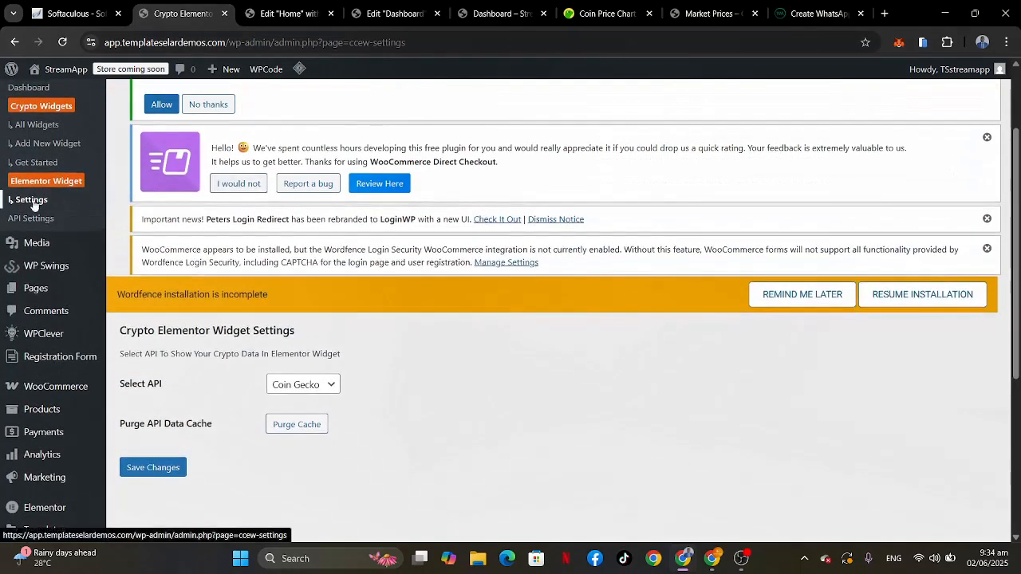
Step: Open the Crypto Plugins' API Settings page and dismiss the Help Improve Plugins notice
left_click(45, 219)
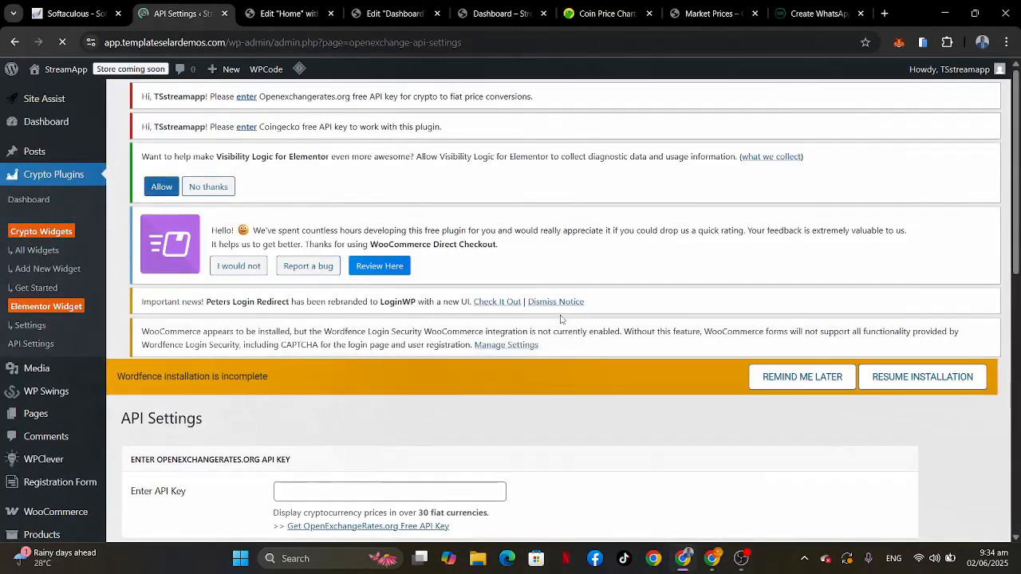
scroll(561, 319, "down", 3)
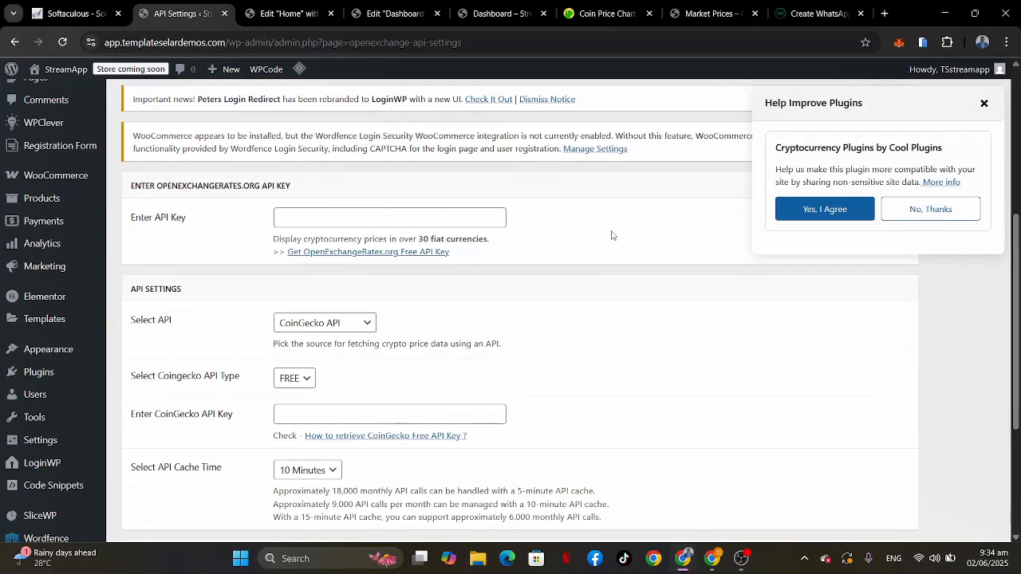
left_click(984, 104)
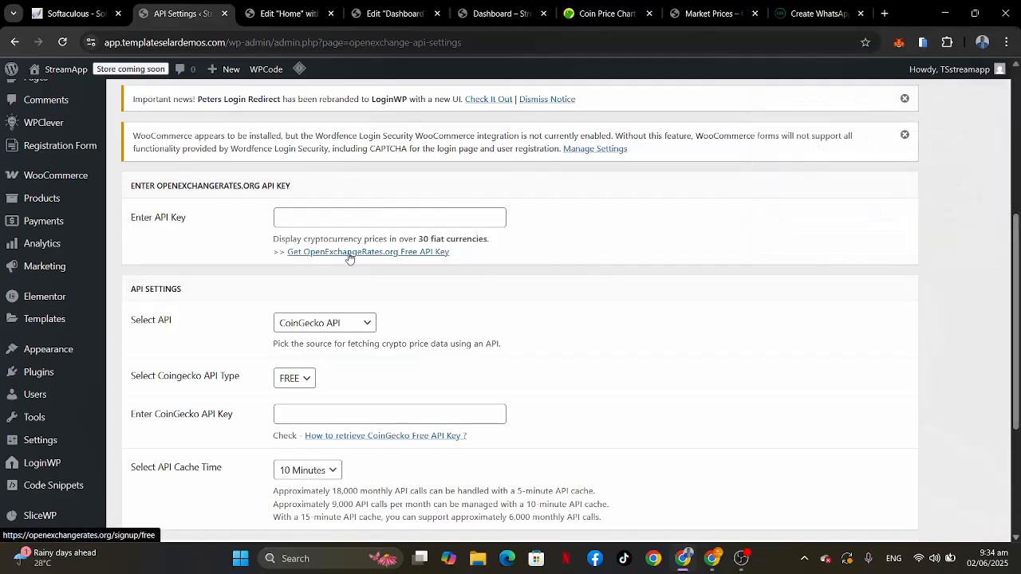
Step: Follow the OpenExchangeRates.org free API key link and copy the App ID named Api smartai 2 from the account's App IDs
left_click(409, 254)
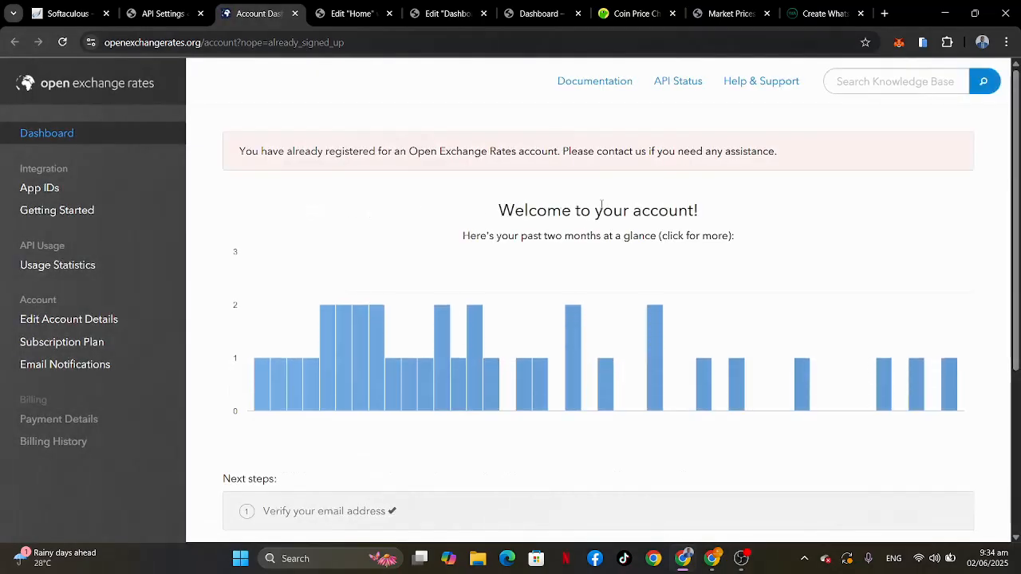
scroll(758, 217, "down", 3)
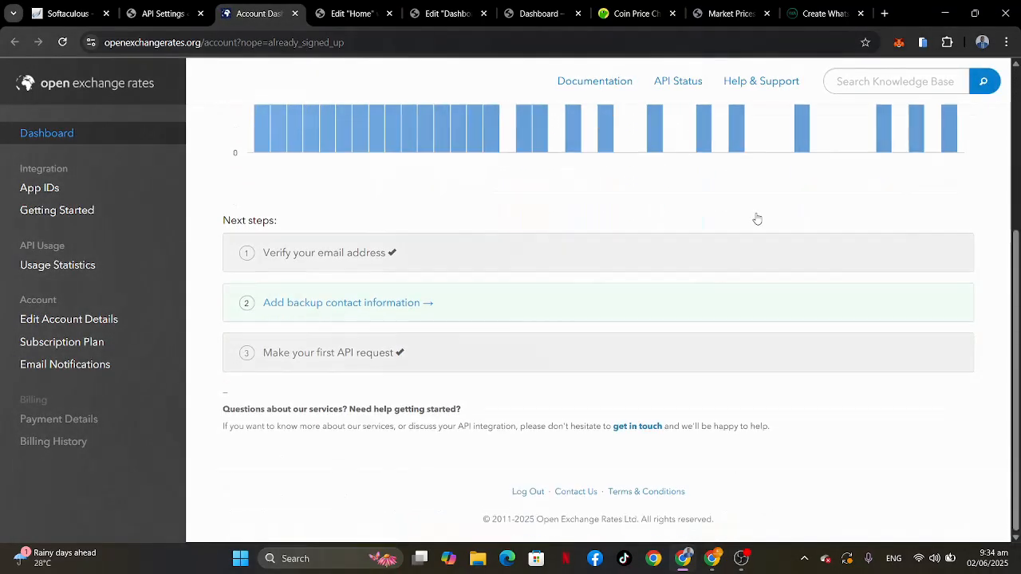
scroll(757, 217, "up", 3)
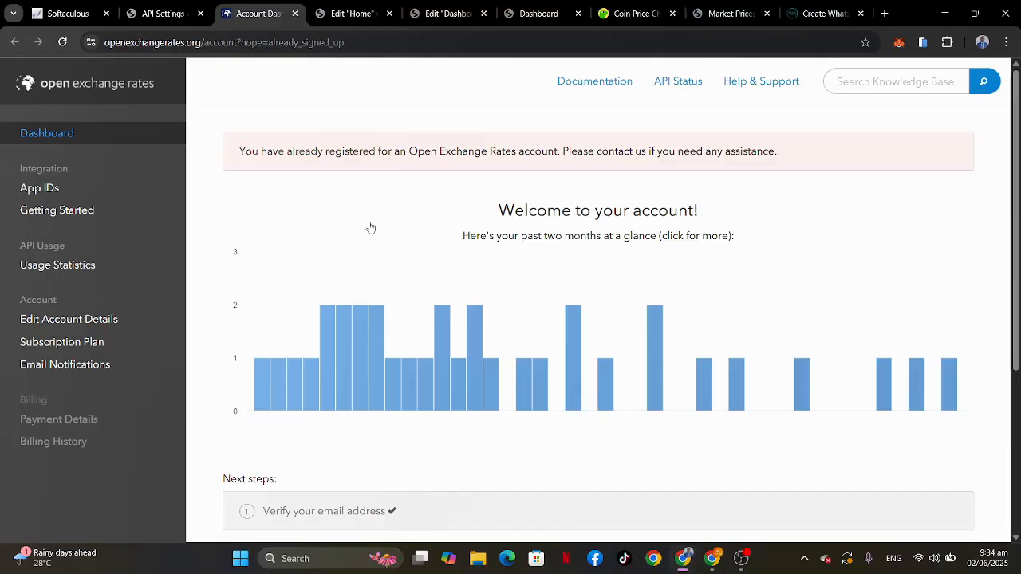
left_click(57, 193)
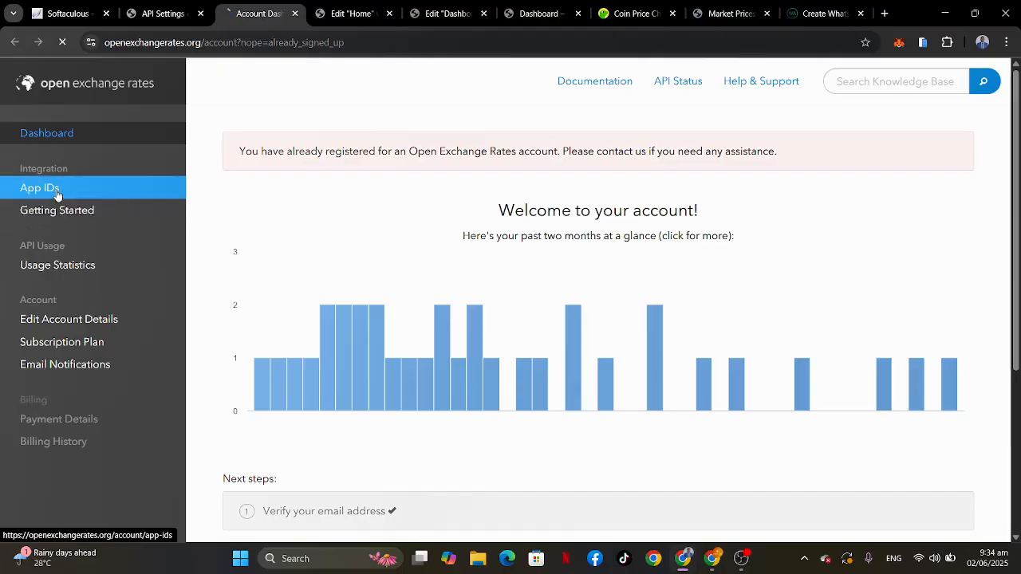
scroll(638, 232, "down", 1)
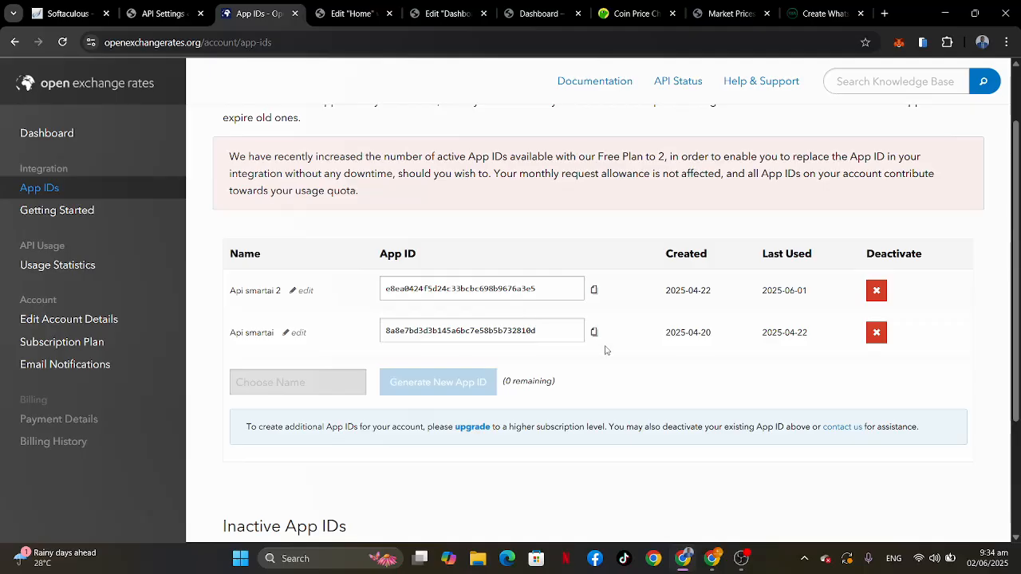
left_click(594, 291)
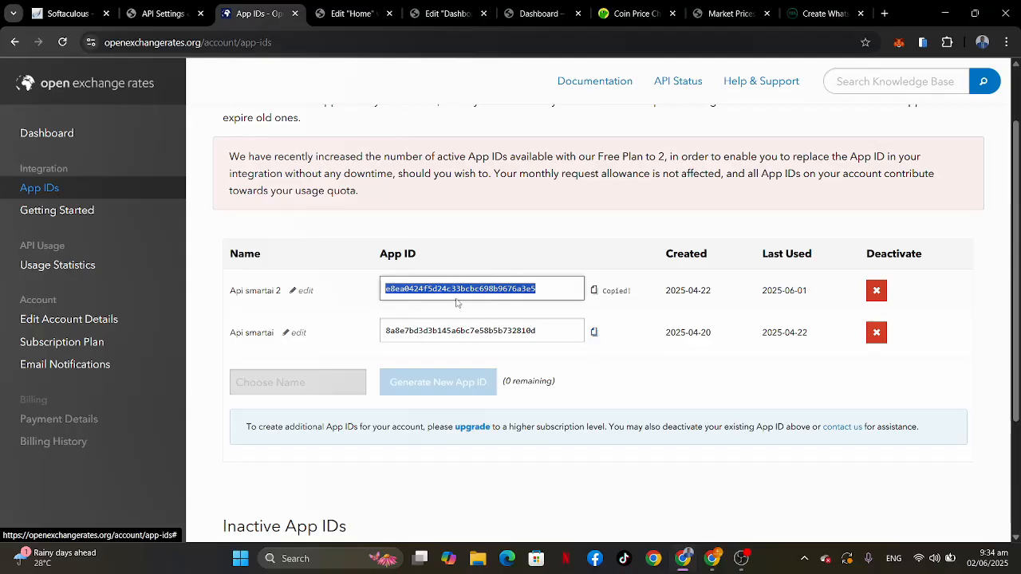
Step: Paste the copied App ID as the OpenExchangeRates.org API key in the plugin's API Settings
left_click(164, 14)
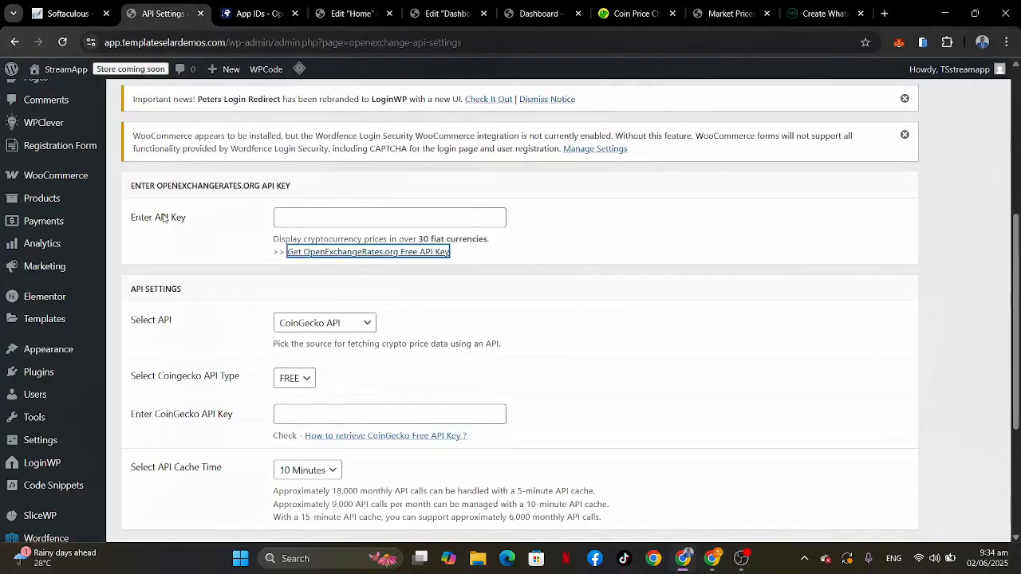
left_click(308, 218)
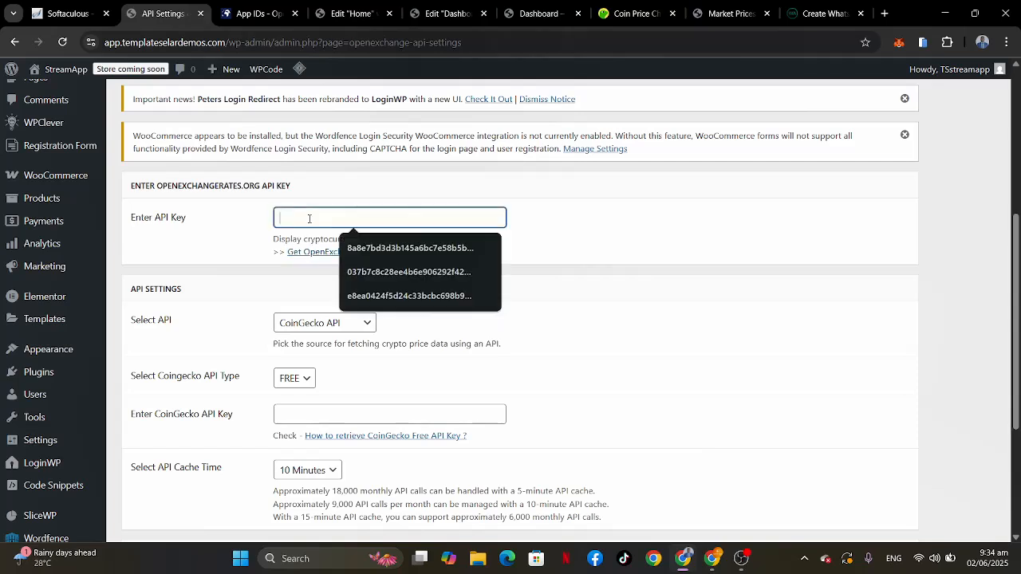
key("ctrl+v")
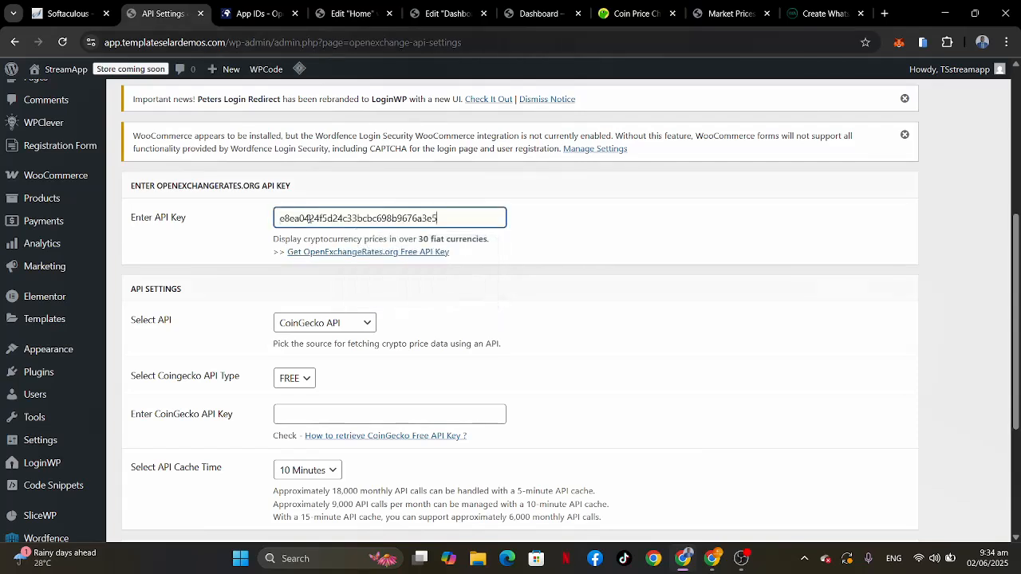
Step: Open the guide on retrieving a CoinGecko free API key and read how to create a Demo account and key
scroll(390, 324, "down", 1)
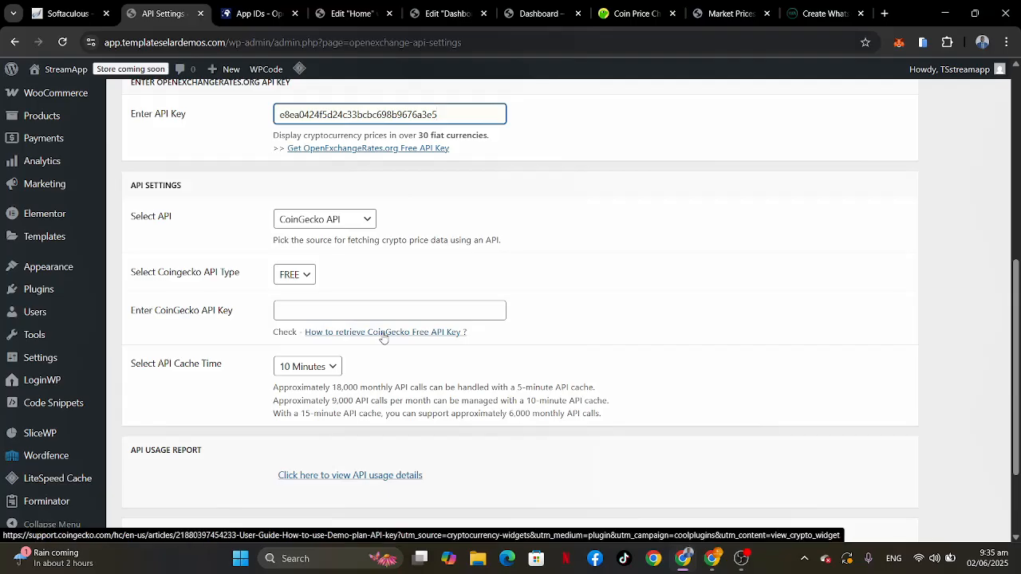
key("ctrl+Tab")
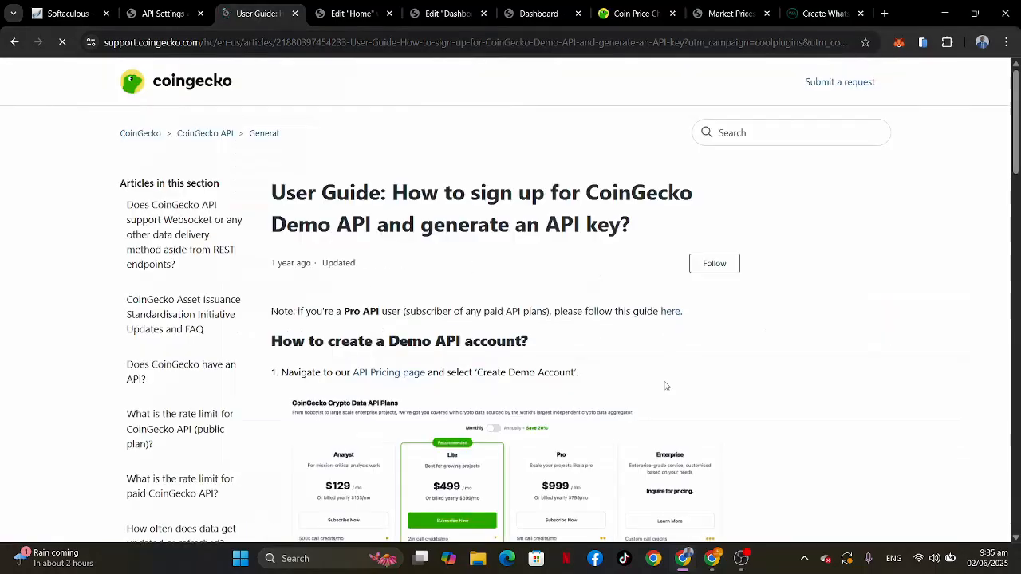
scroll(666, 386, "down", 9)
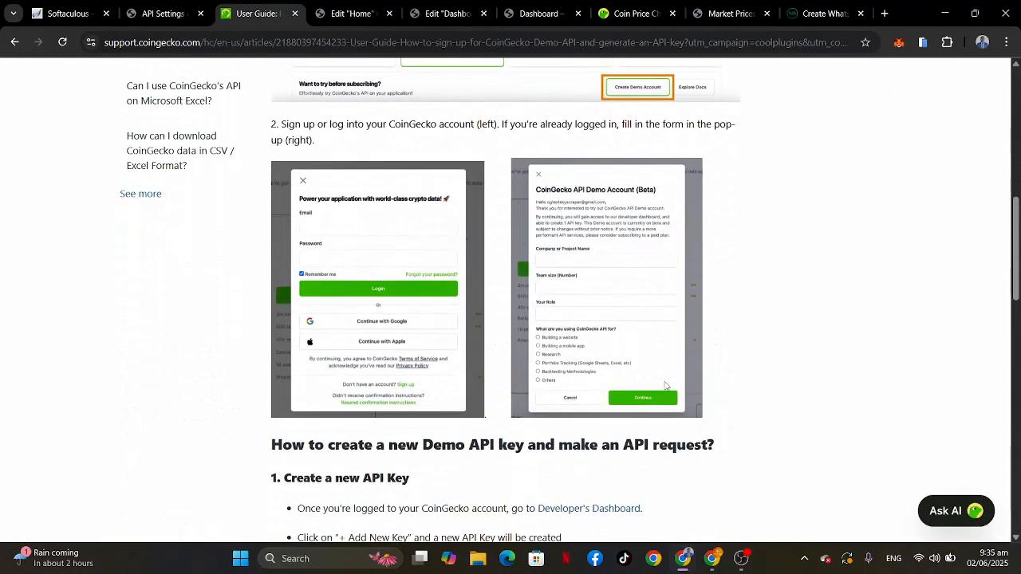
scroll(665, 386, "down", 3)
scroll(665, 386, "down", 4)
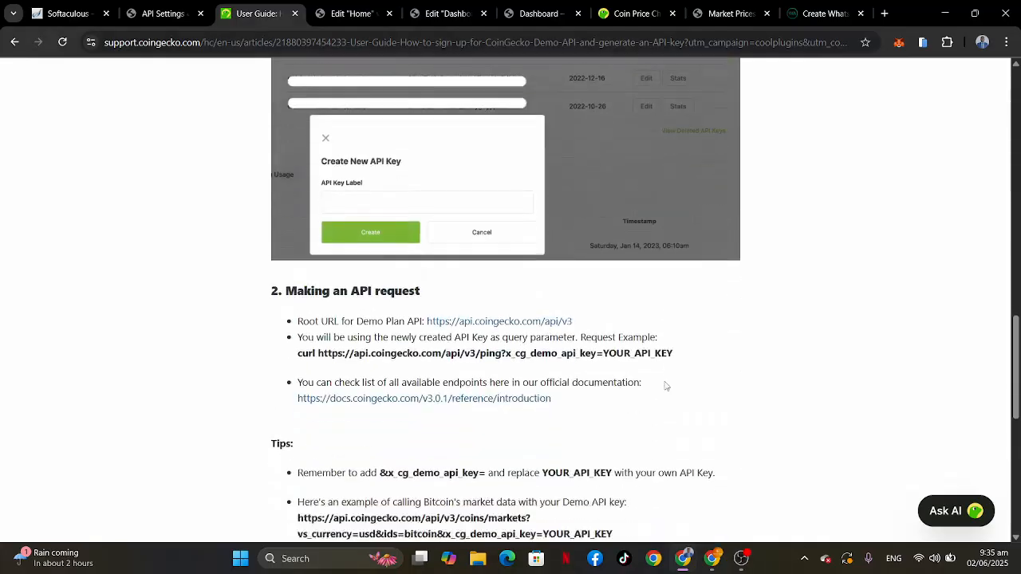
scroll(665, 386, "down", 3)
scroll(665, 386, "up", 2)
scroll(665, 386, "down", 2)
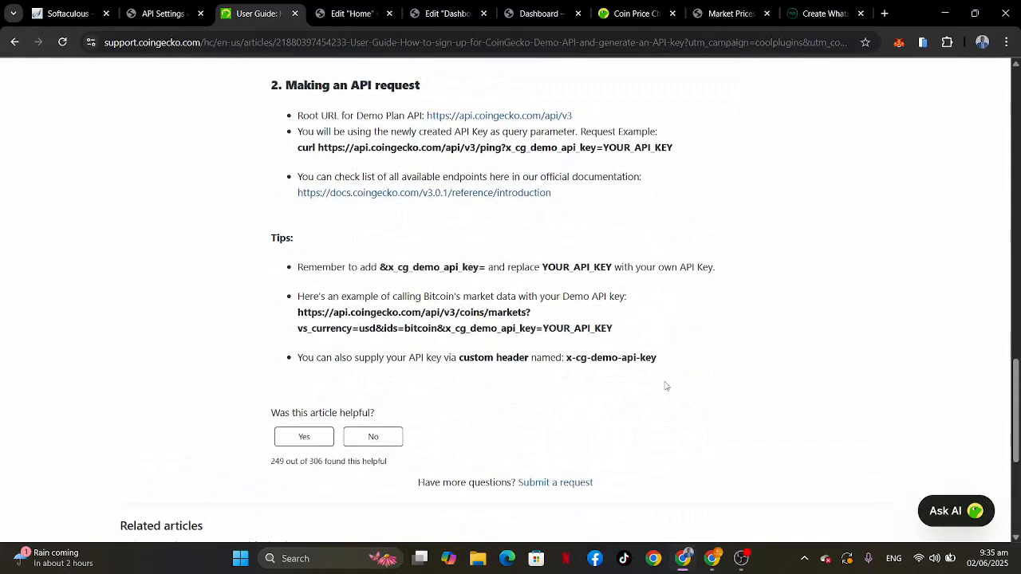
scroll(665, 386, "up", 15)
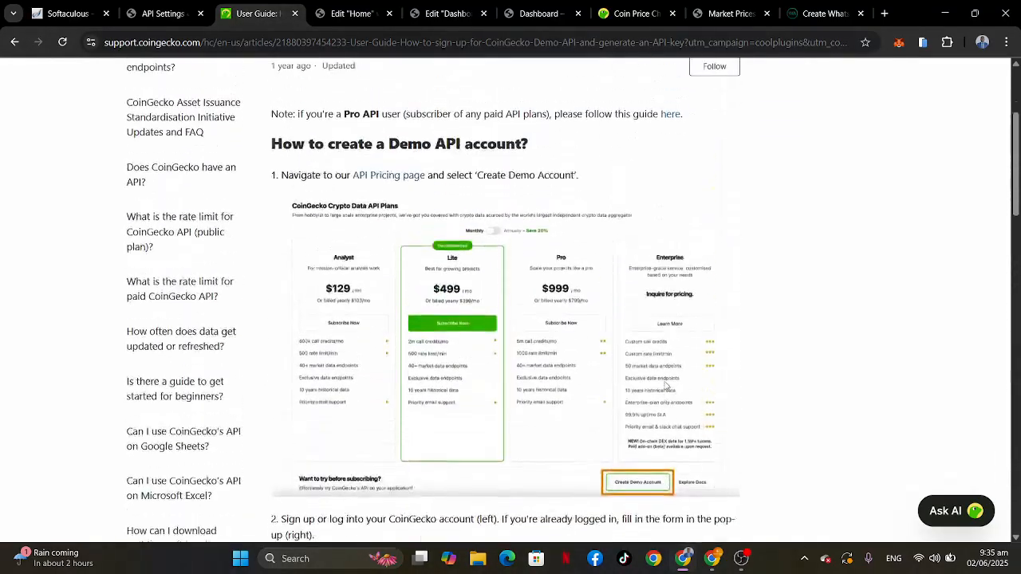
Step: Return from the CoinGecko guide to the crypto plugin's API Settings, save them, and dismiss the Help Improve Plugins notice
scroll(665, 386, "up", 3)
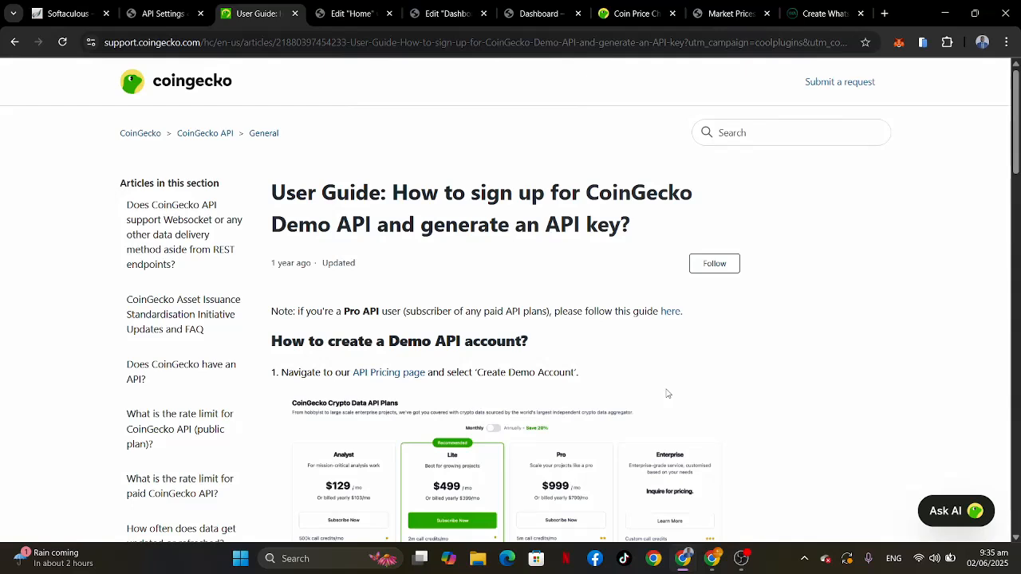
scroll(668, 394, "down", 1)
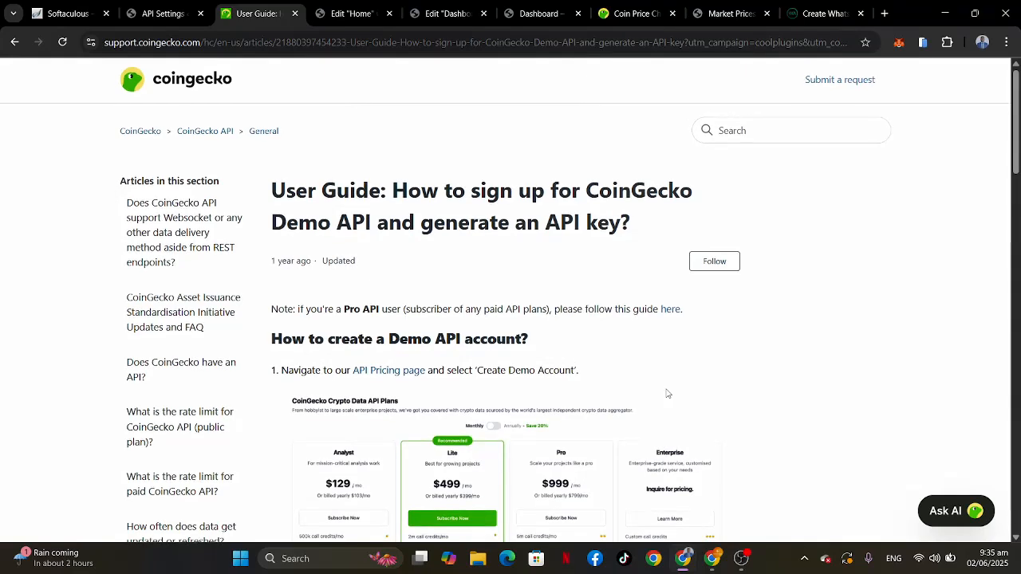
left_click(168, 14)
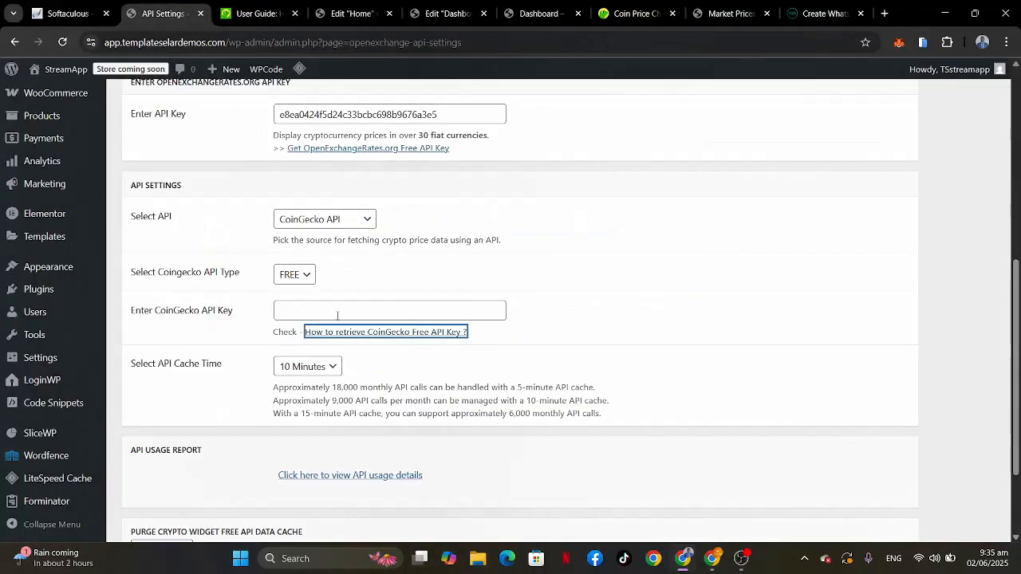
scroll(530, 247, "up", 3)
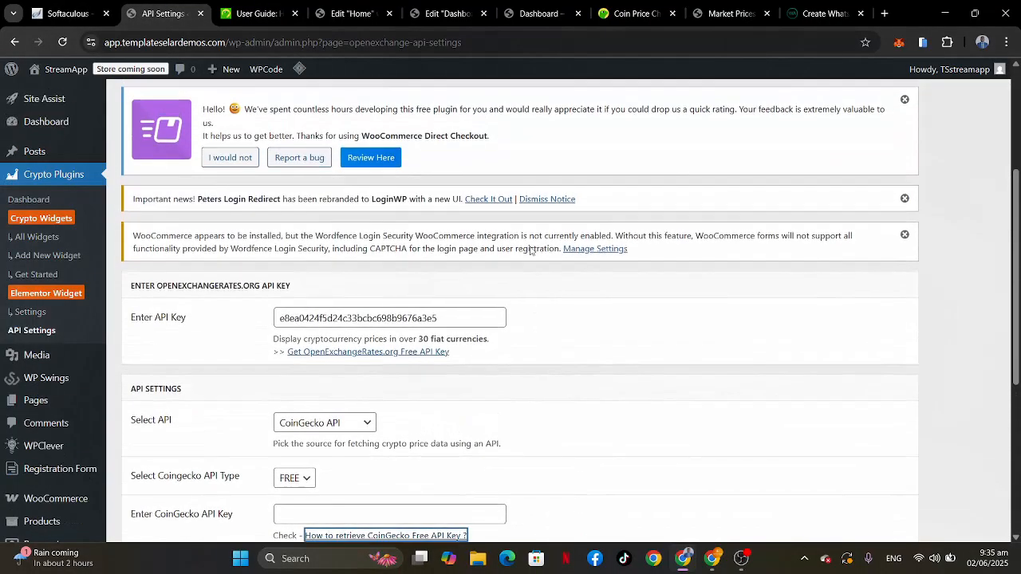
scroll(530, 247, "down", 5)
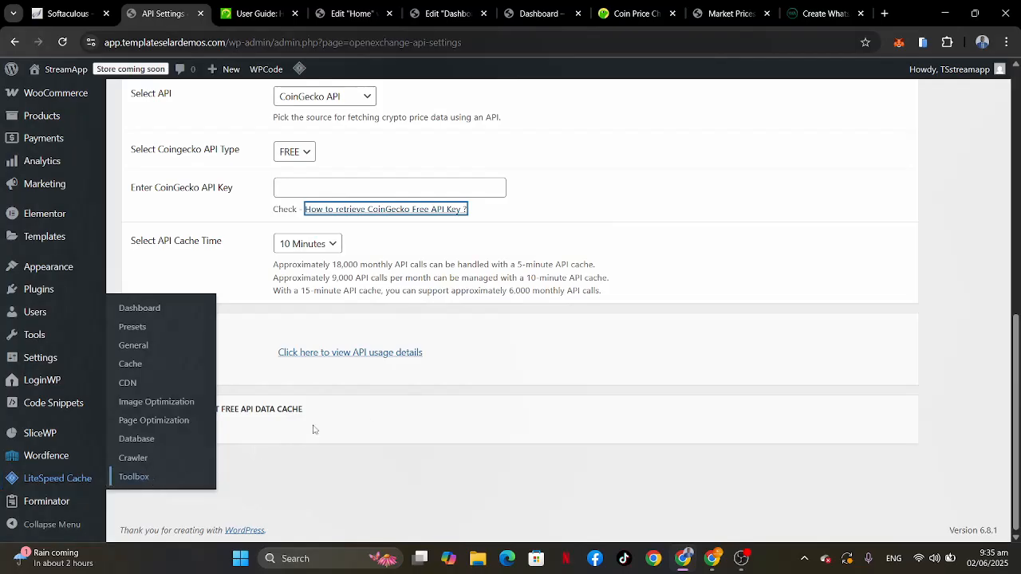
left_click(161, 477)
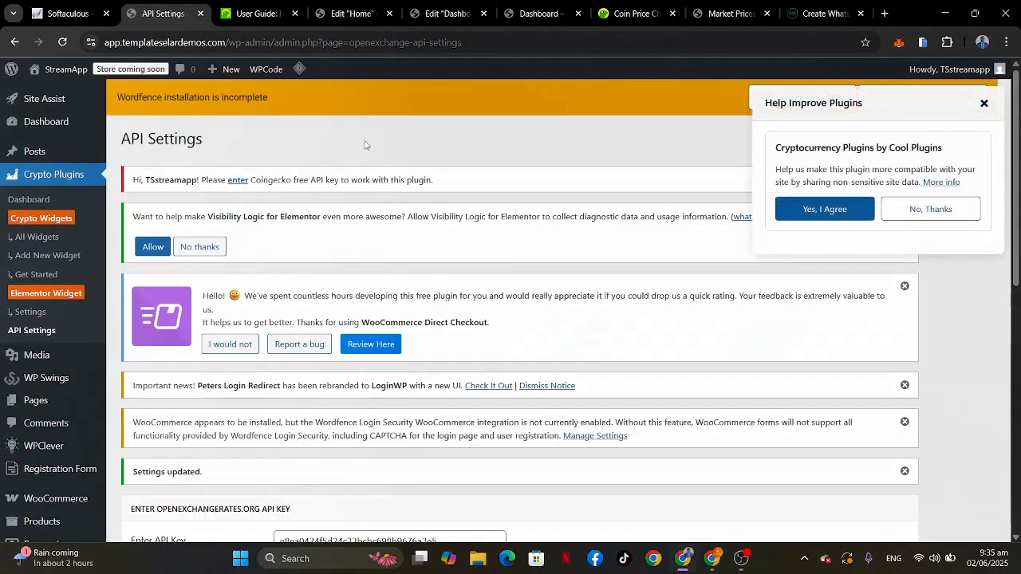
left_click(985, 104)
Step: Reload the Market Prices page on crypto.templateselardemos.com and check its price charts, heatmap and coin data section
left_click(631, 16)
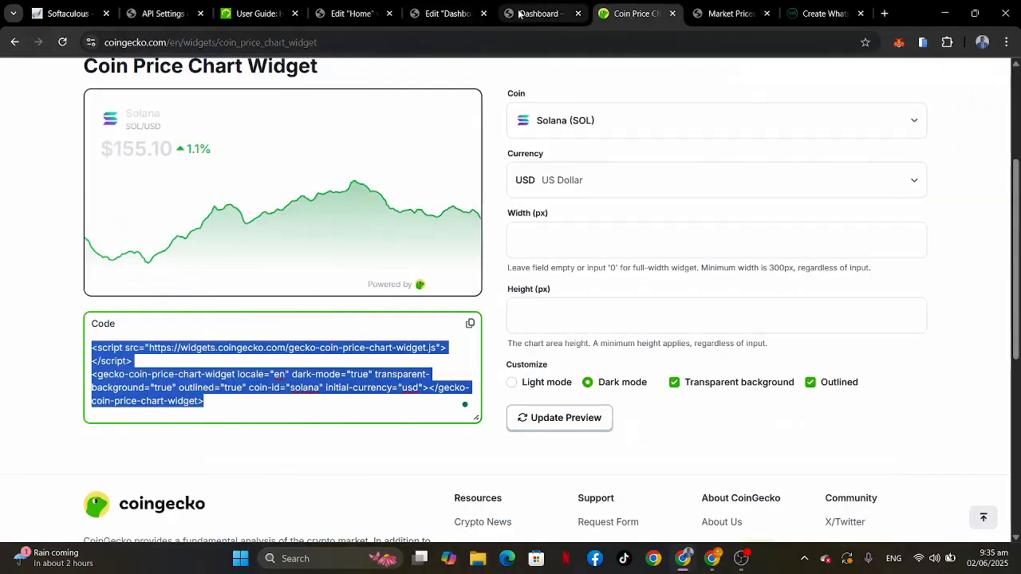
left_click(726, 14)
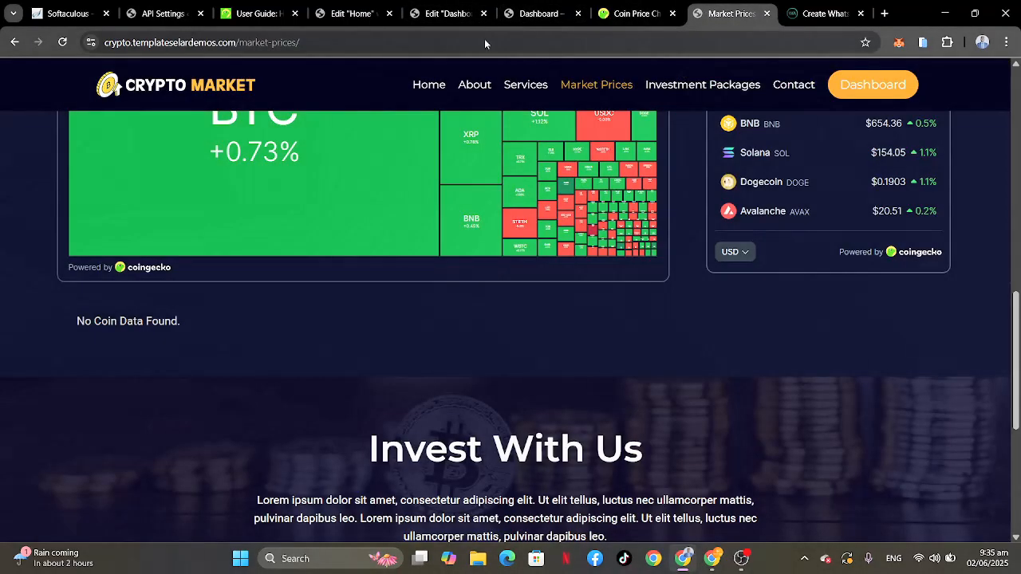
left_click(62, 41)
scroll(369, 442, "down", 2)
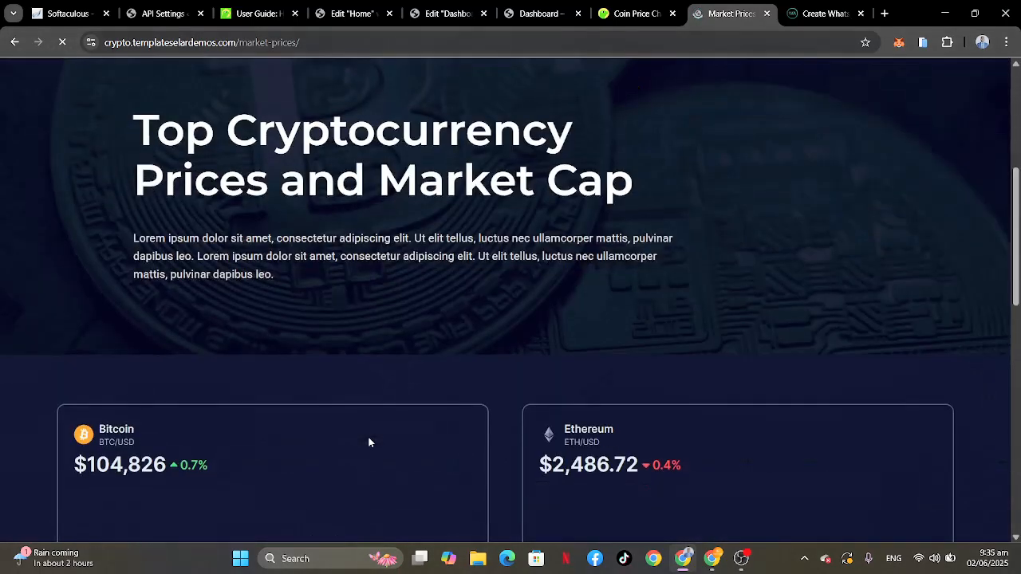
scroll(370, 443, "down", 10)
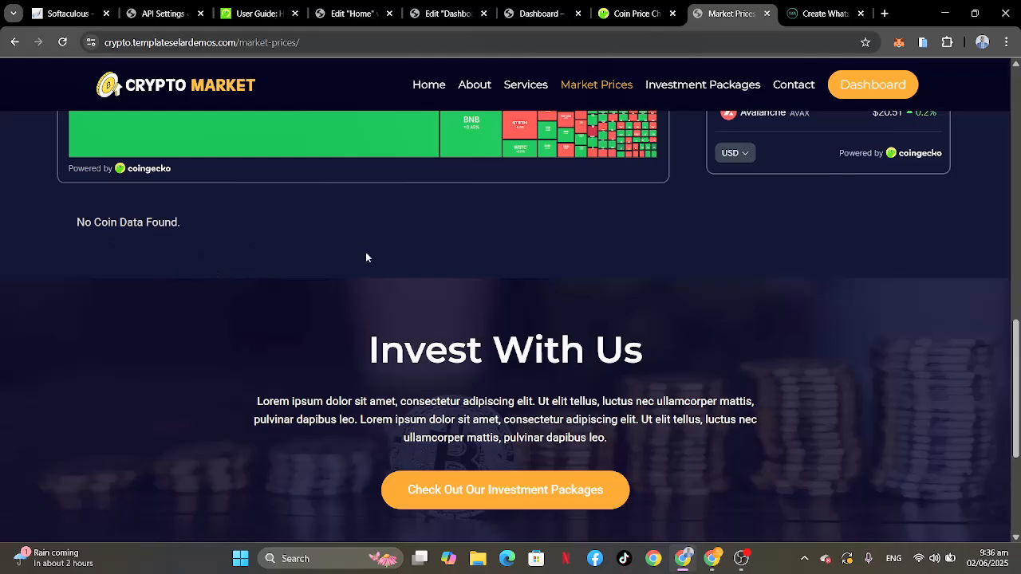
scroll(365, 252, "up", 10)
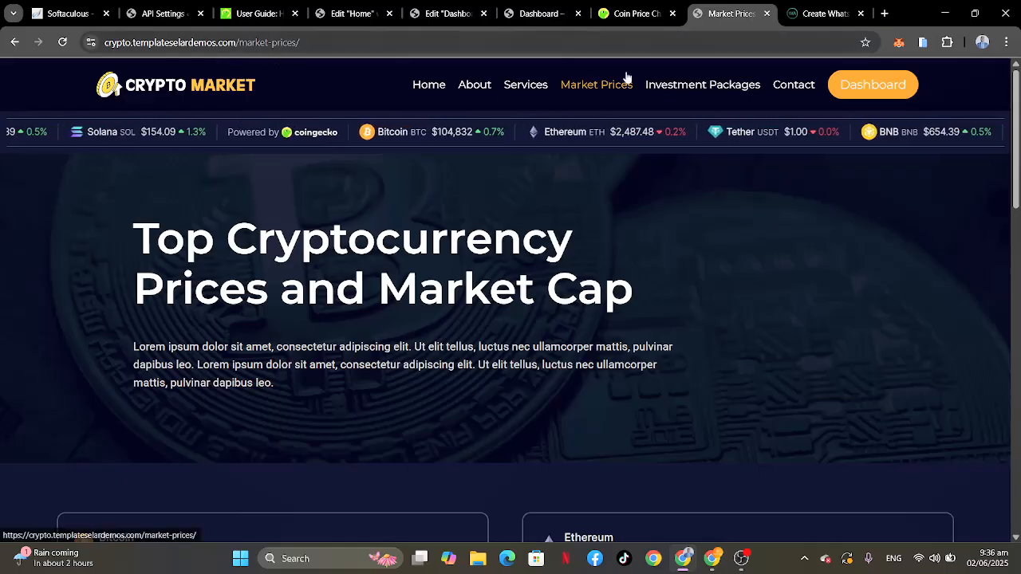
Step: Go from the user dashboard through Home to the Market Prices page on app.templateselardemos.com and check its coin data section
left_click(539, 13)
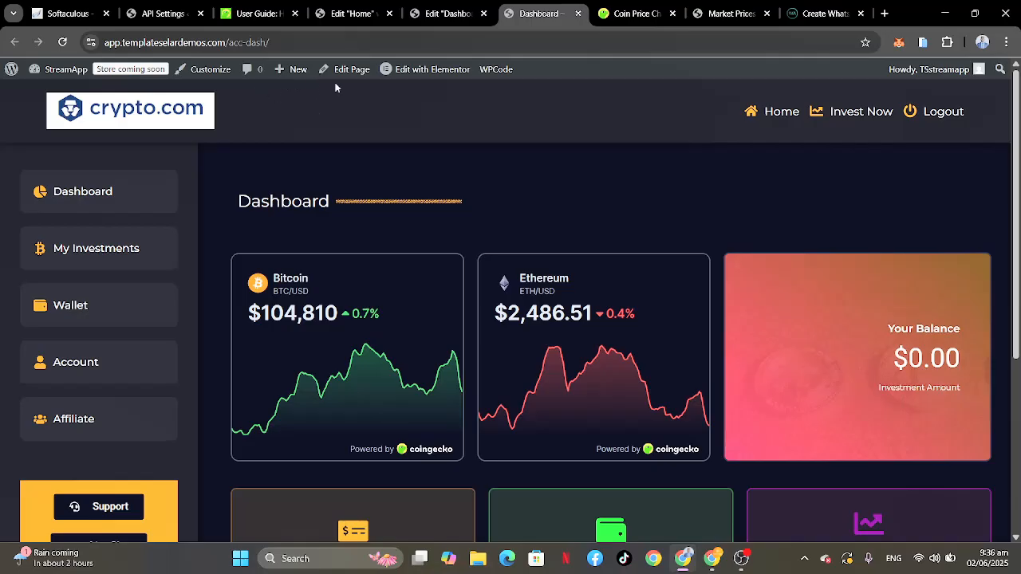
left_click(775, 113)
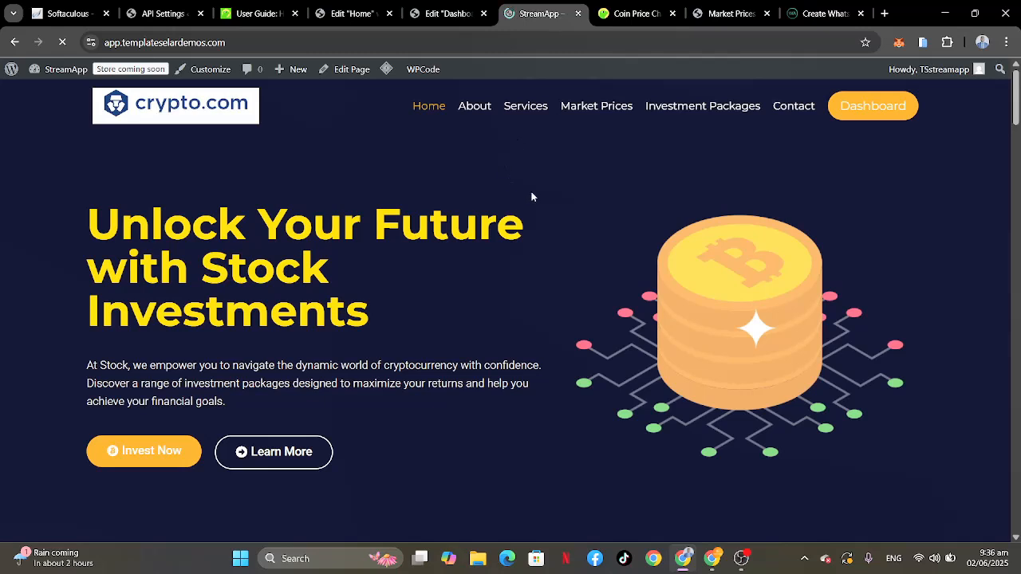
left_click(595, 110)
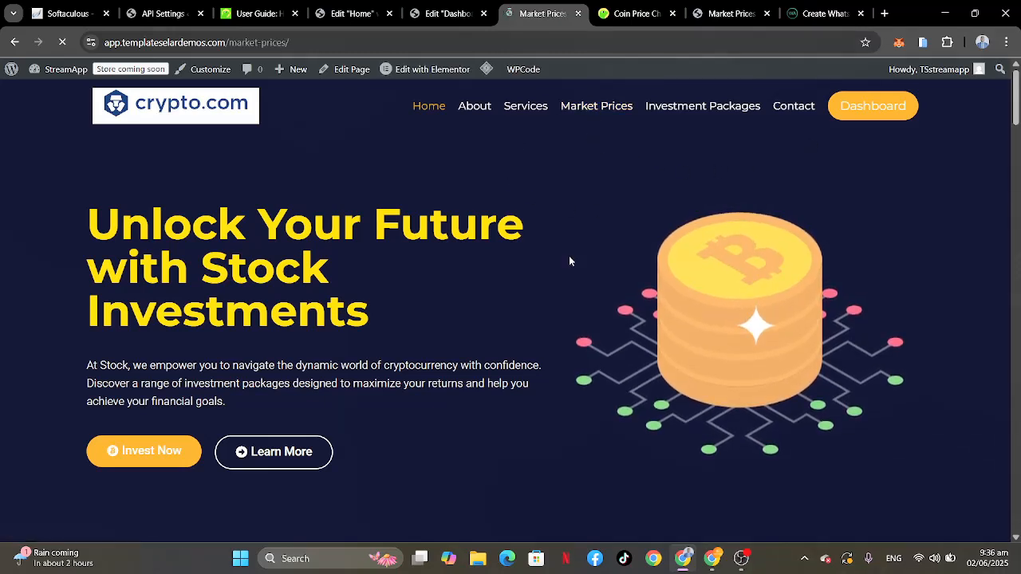
scroll(568, 261, "down", 5)
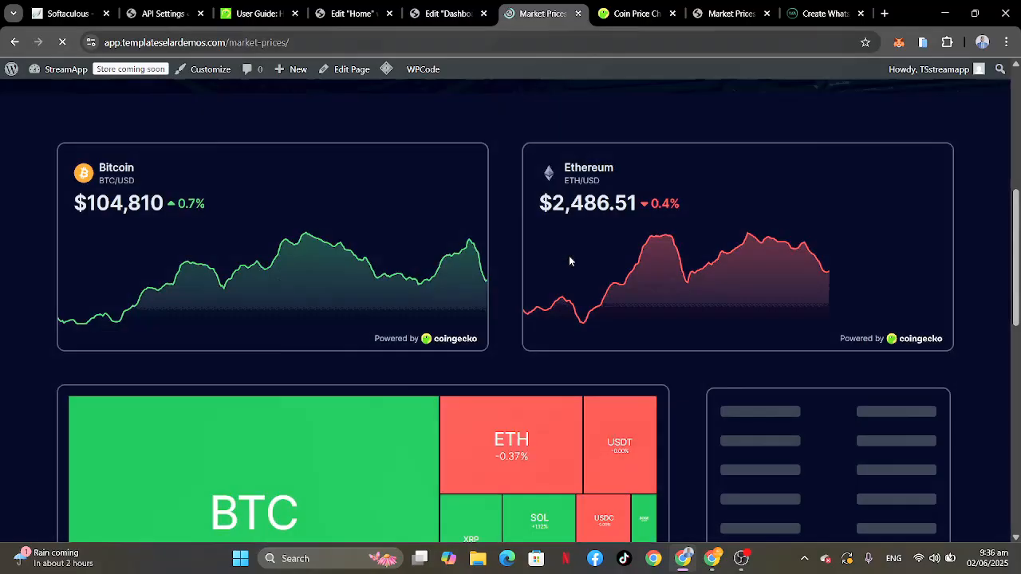
scroll(568, 261, "down", 5)
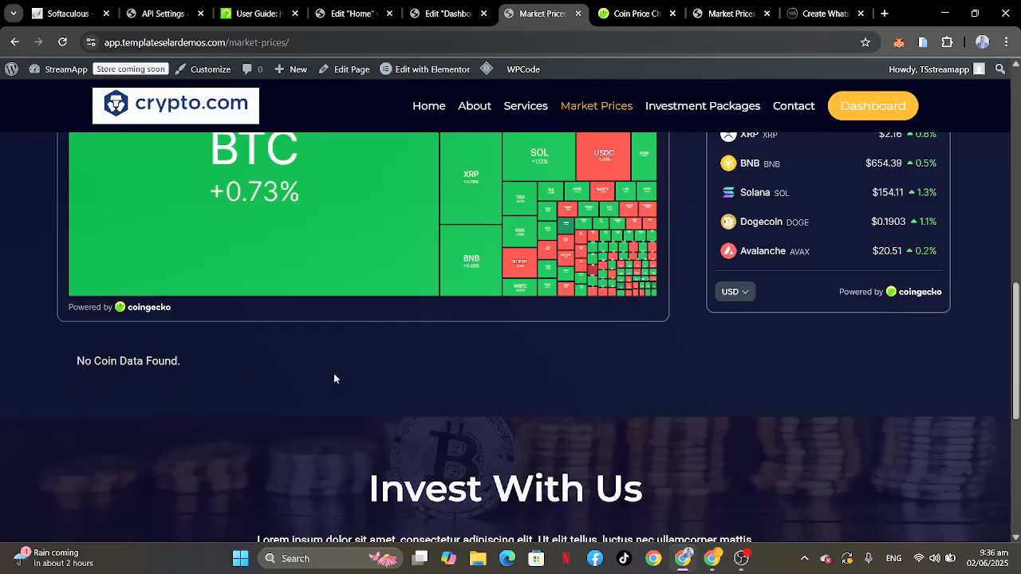
scroll(333, 378, "up", 10)
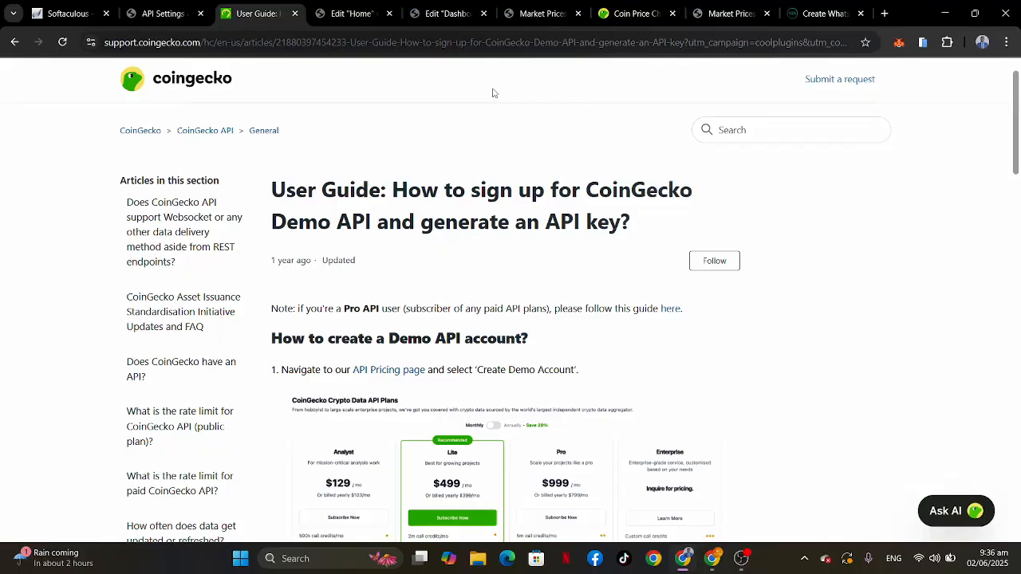
Step: Revisit the API Settings and go back from the CoinGecko guide to the Open Exchange Rates App IDs list
left_click(159, 13)
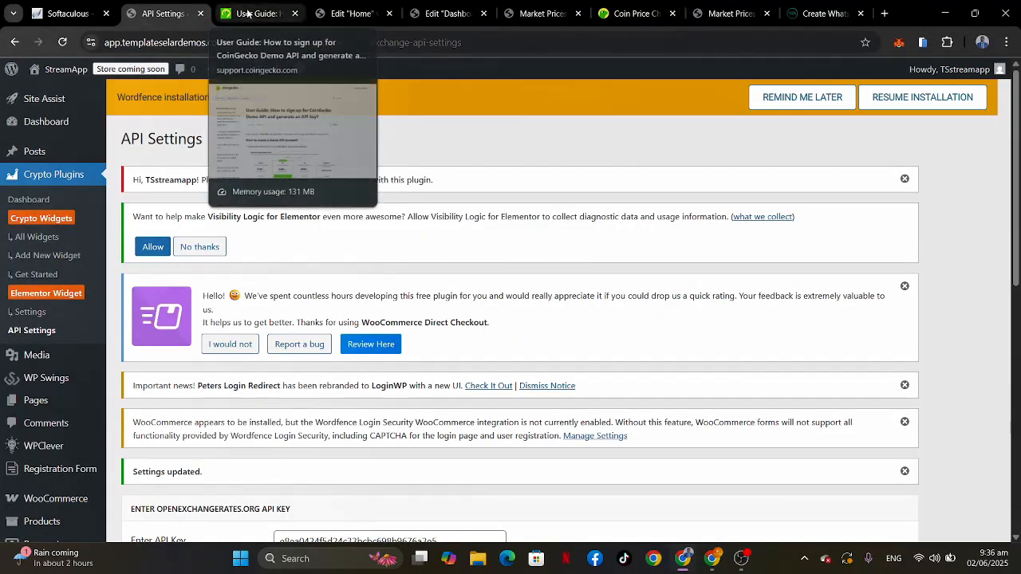
left_click(249, 14)
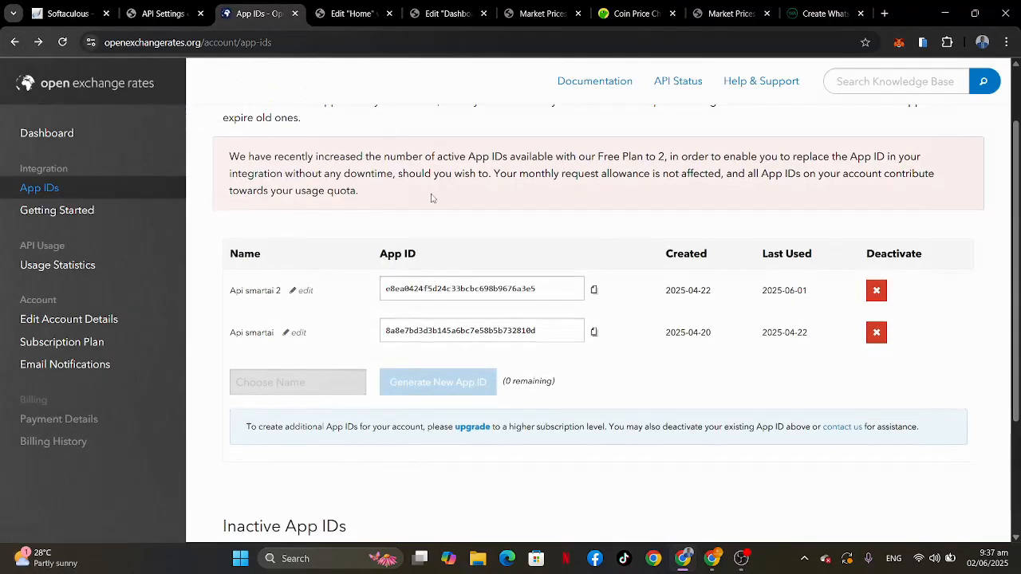
left_click(155, 14)
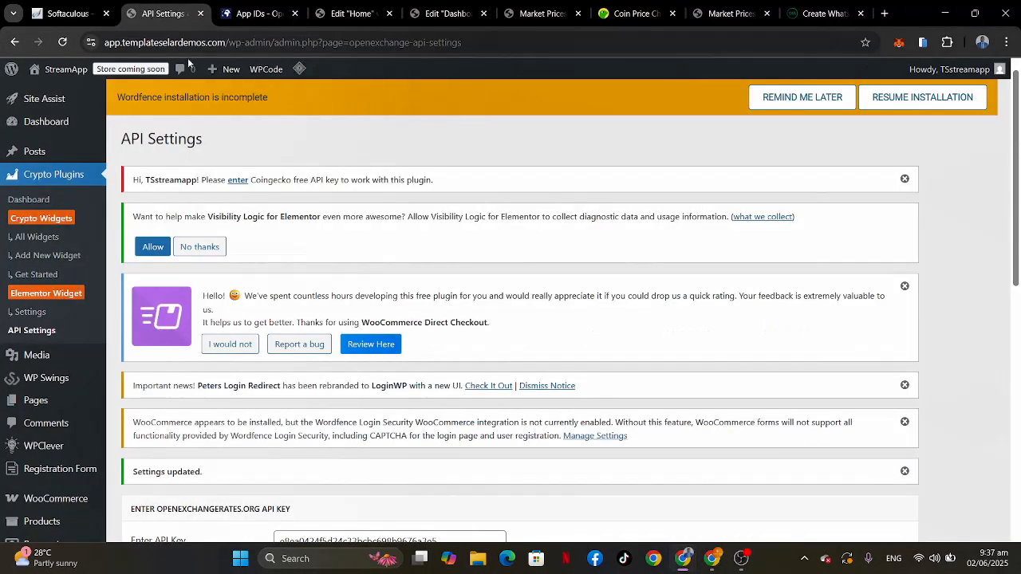
Step: Review the app.templateselardemos.com Market Prices page again, including the price ticker, Bitcoin and Ethereum charts, heatmap and coin list
left_click(528, 9)
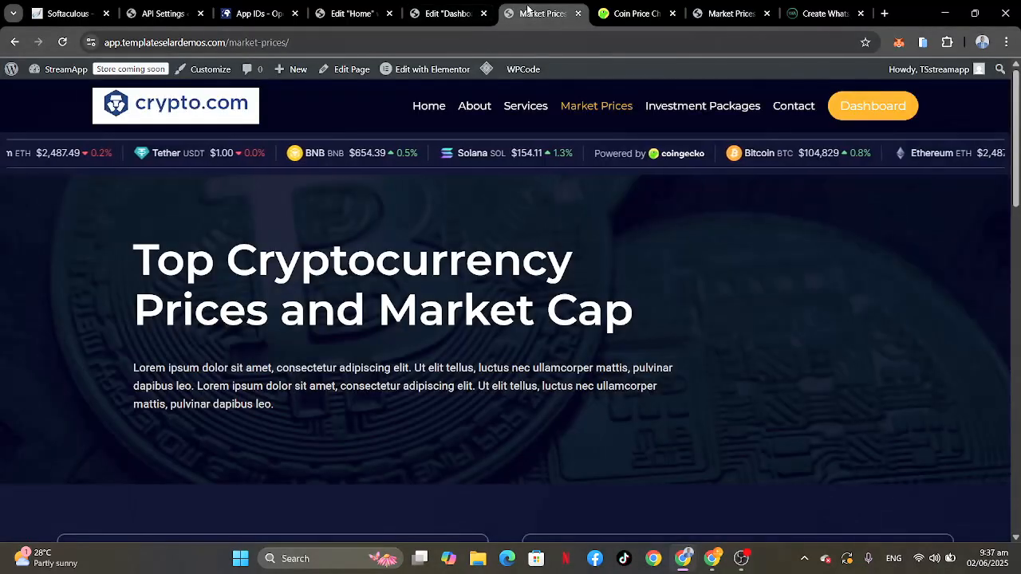
scroll(537, 347, "down", 20)
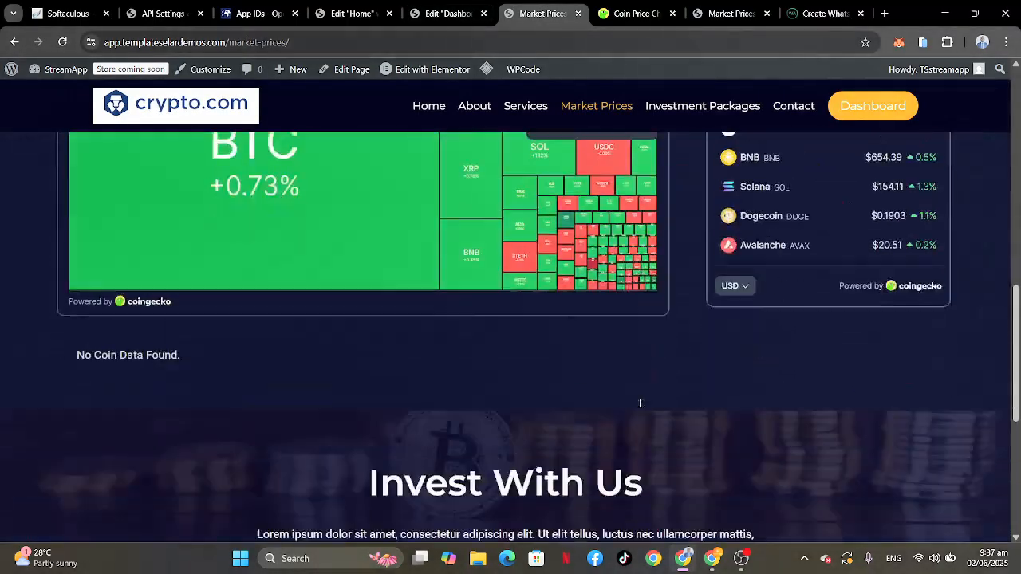
scroll(638, 408, "up", 20)
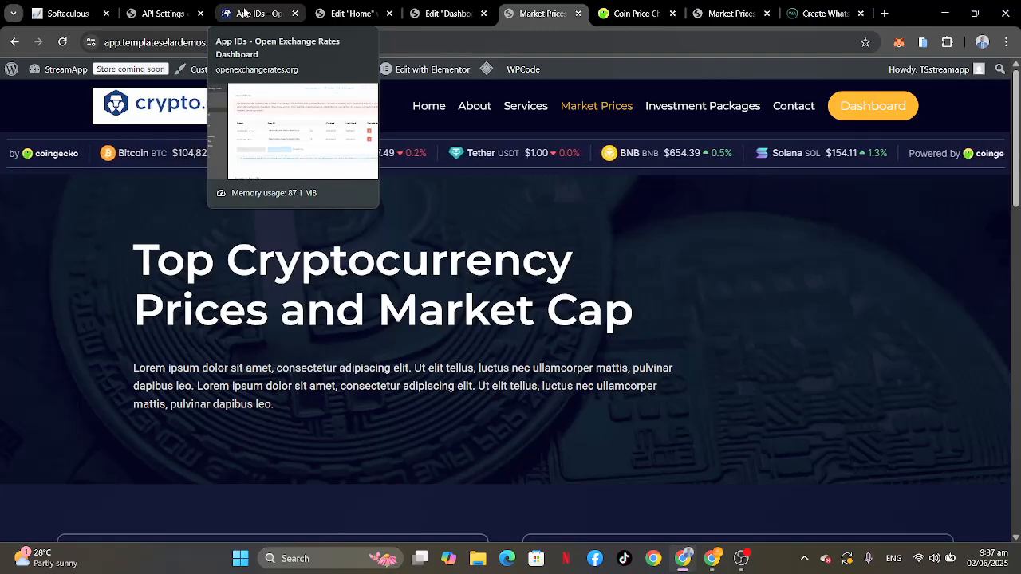
scroll(731, 394, "down", 1)
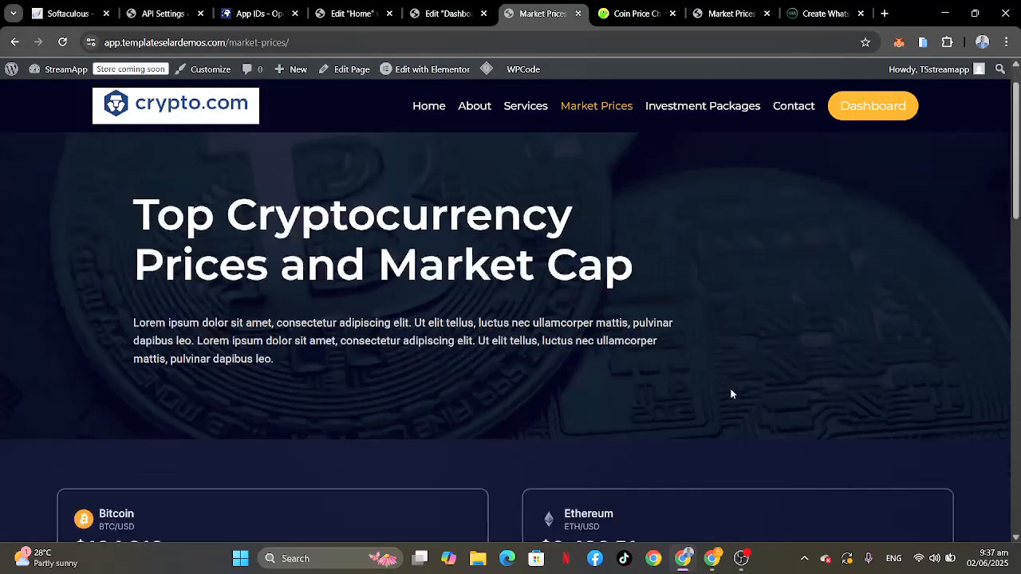
scroll(731, 394, "down", 8)
scroll(730, 391, "up", 5)
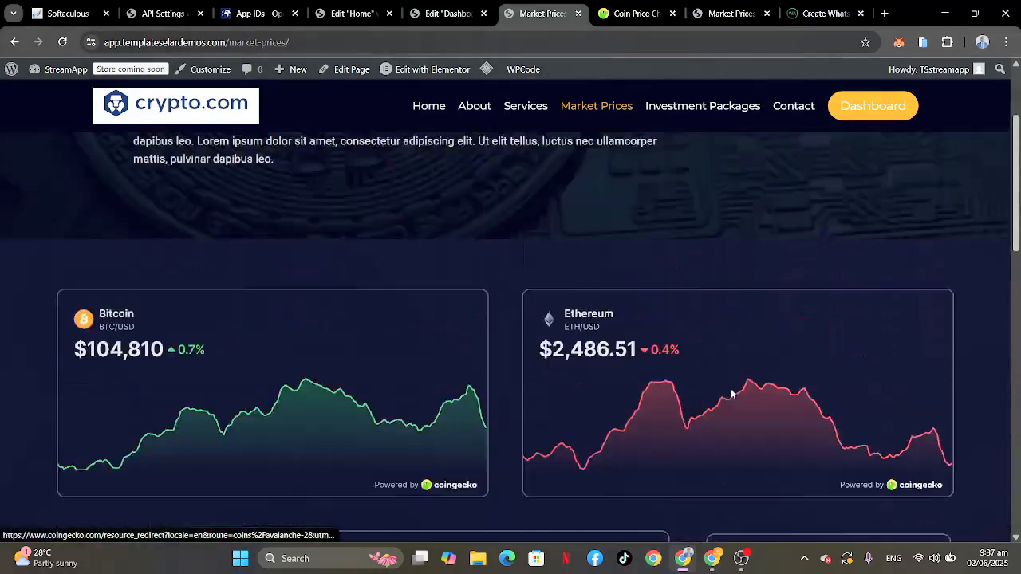
scroll(731, 394, "up", 3)
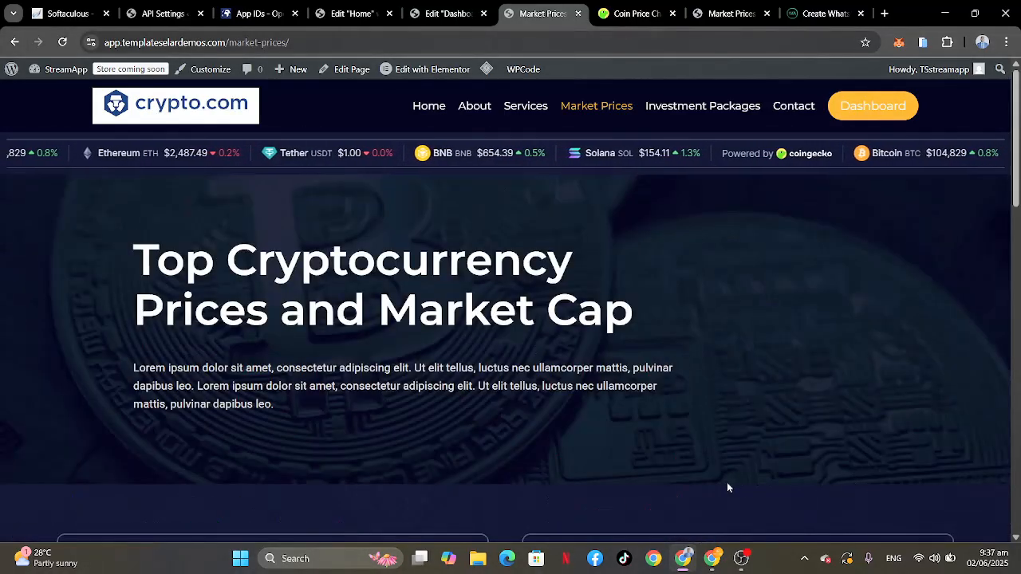